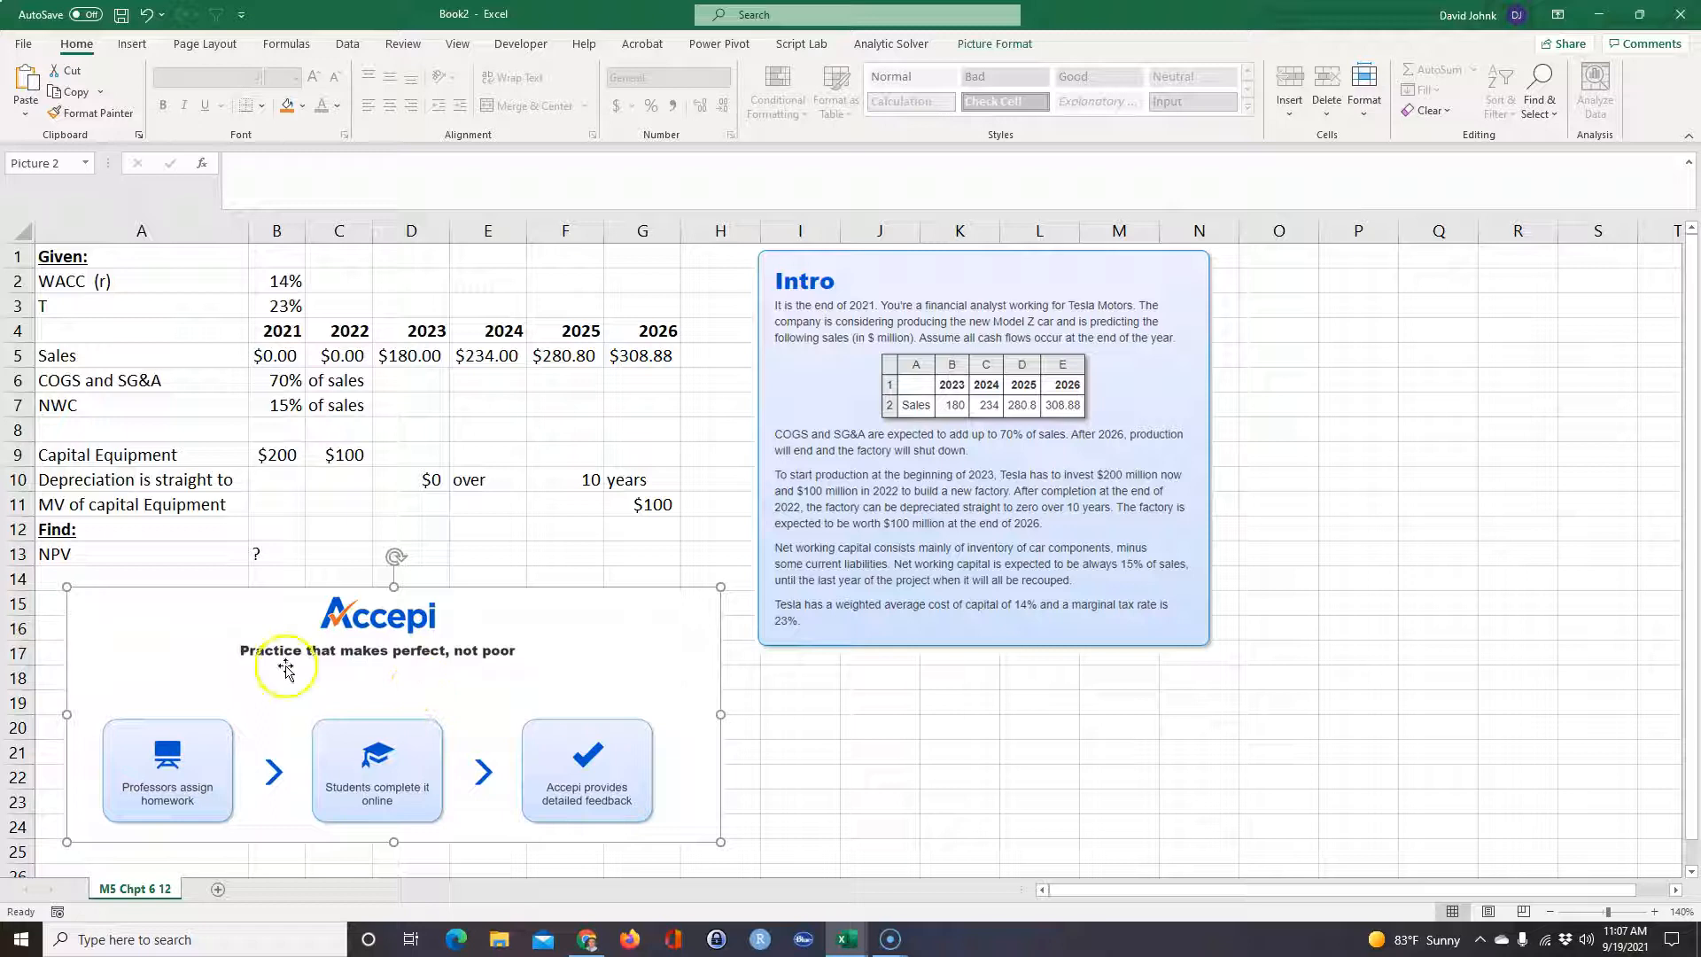
- Move the Accepi picture out to around column Q and place the Intro picture beside the given data, starting near column H
drag(100, 622, 1425, 289)
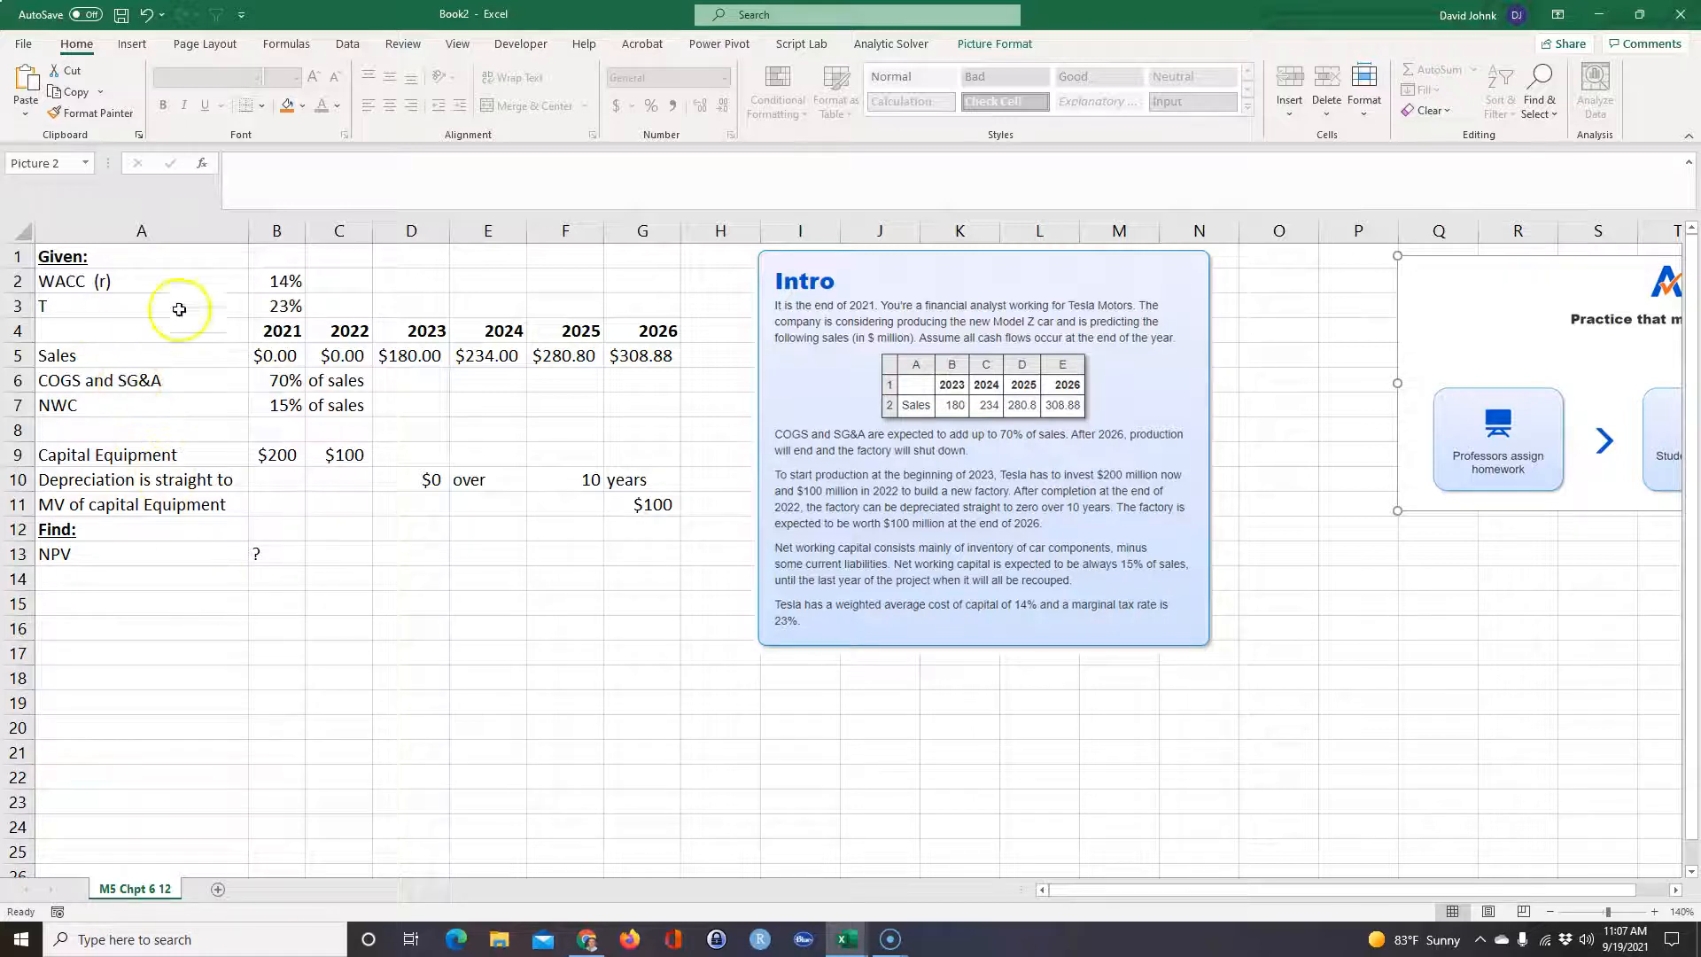
drag(846, 350, 792, 375)
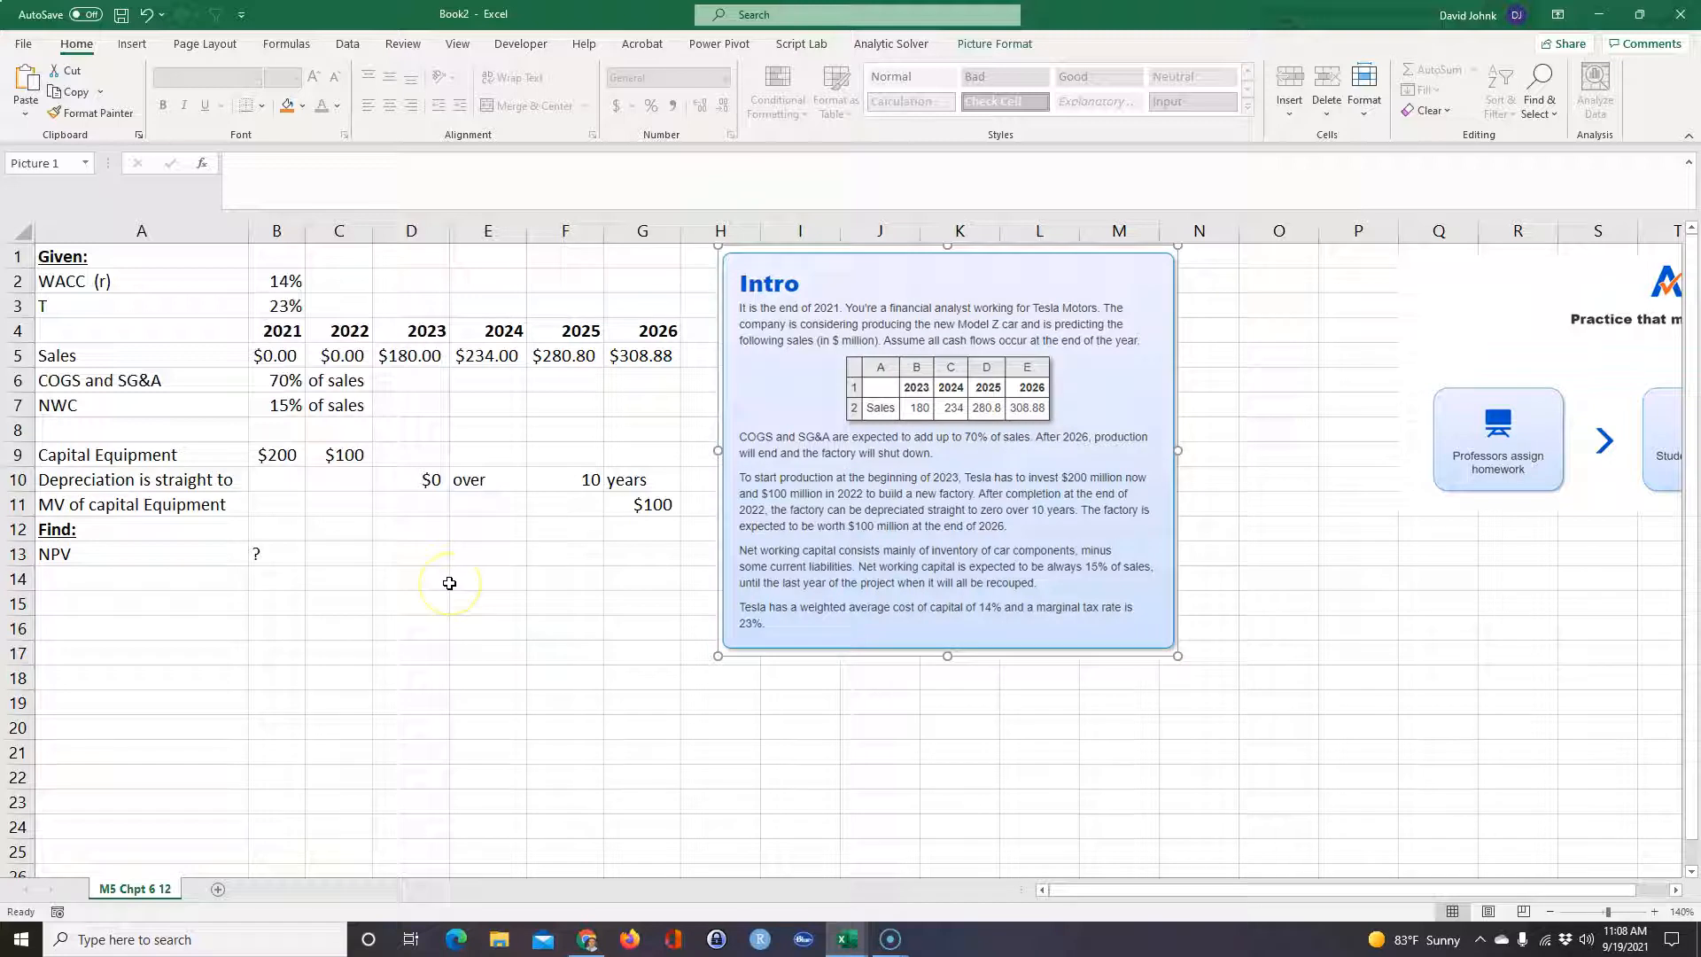
drag(770, 411, 795, 417)
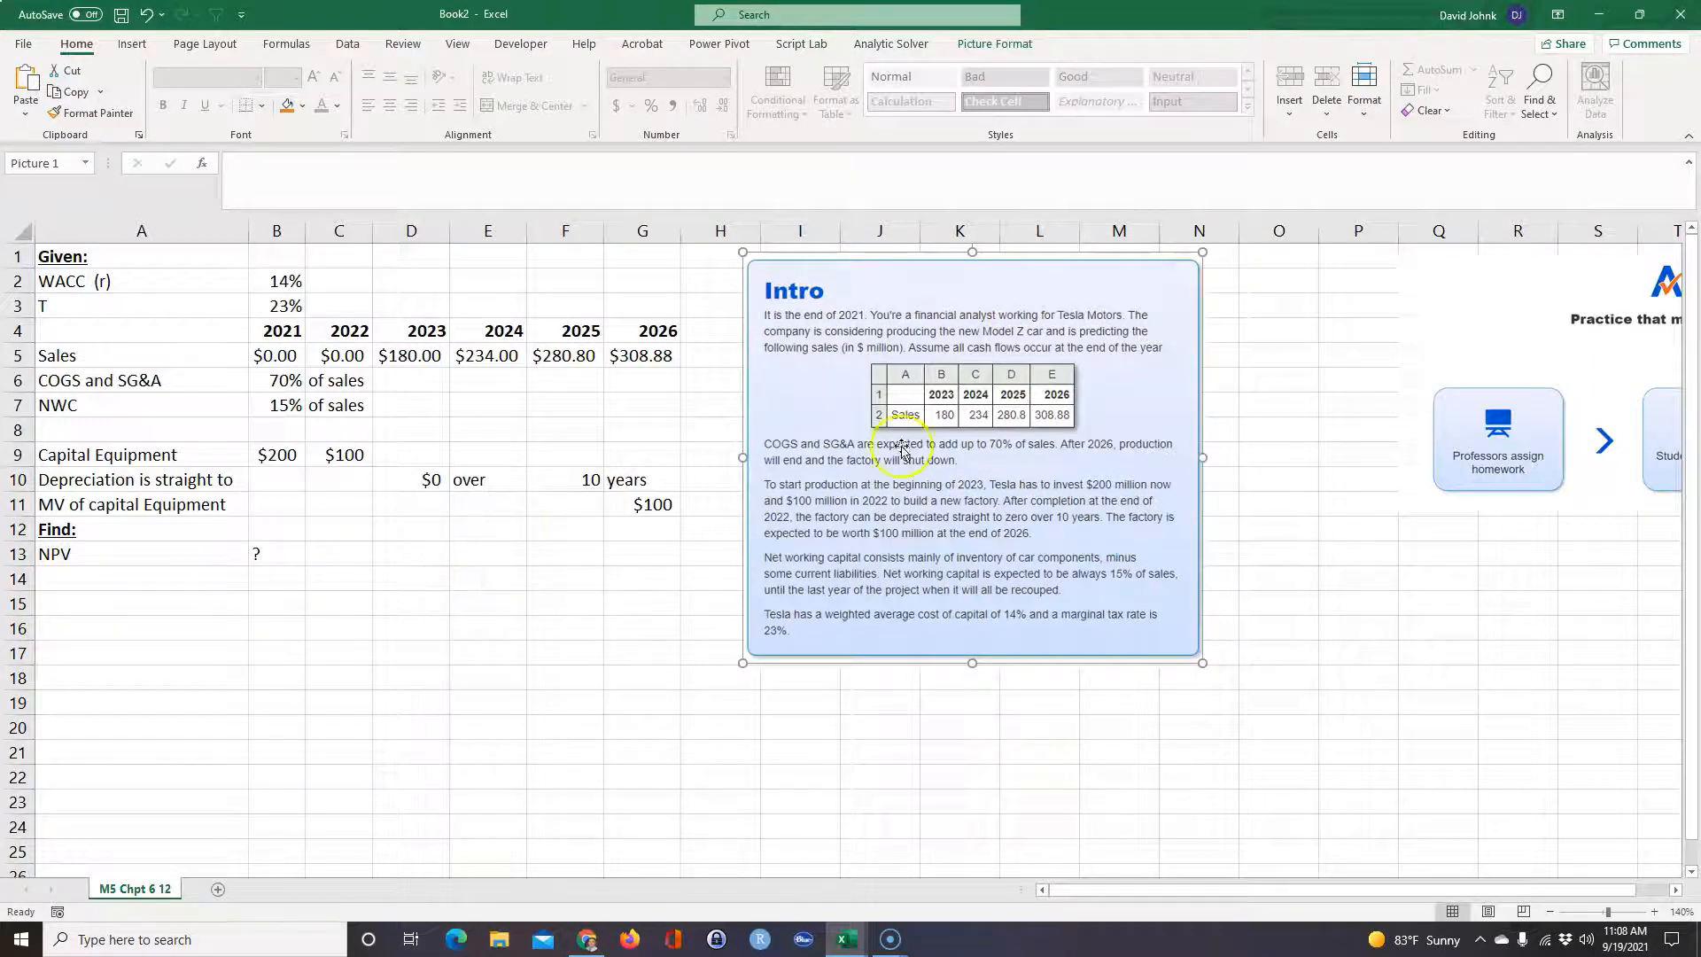
drag(849, 416, 778, 394)
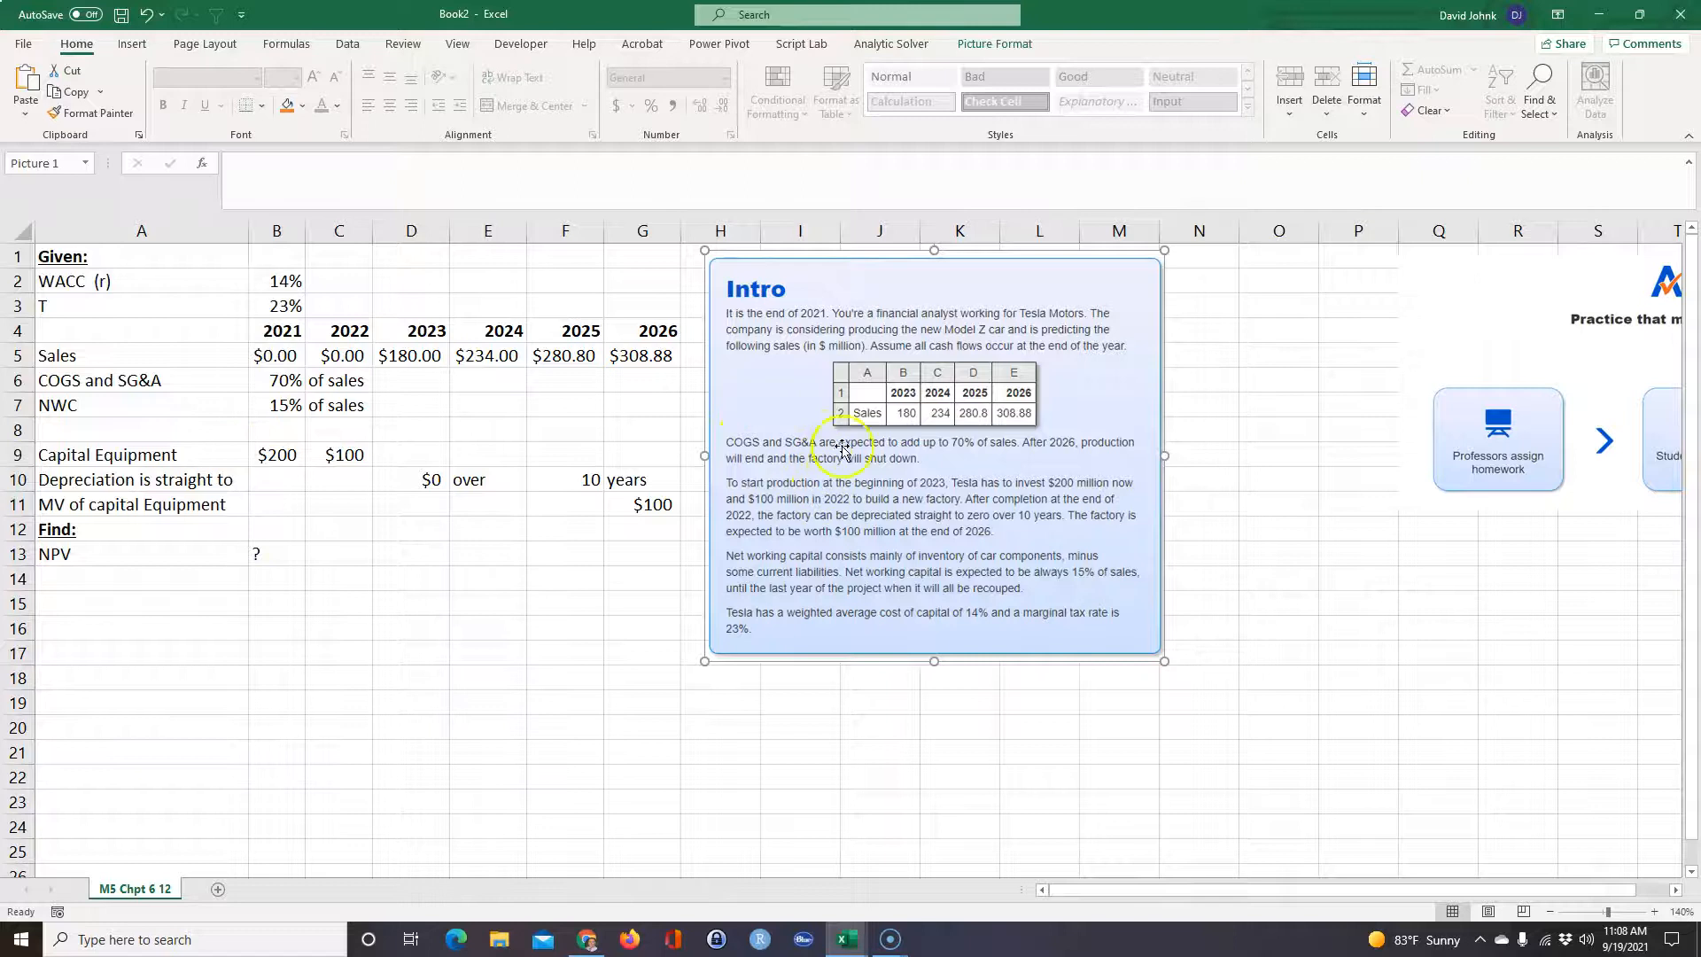
drag(809, 408, 818, 403)
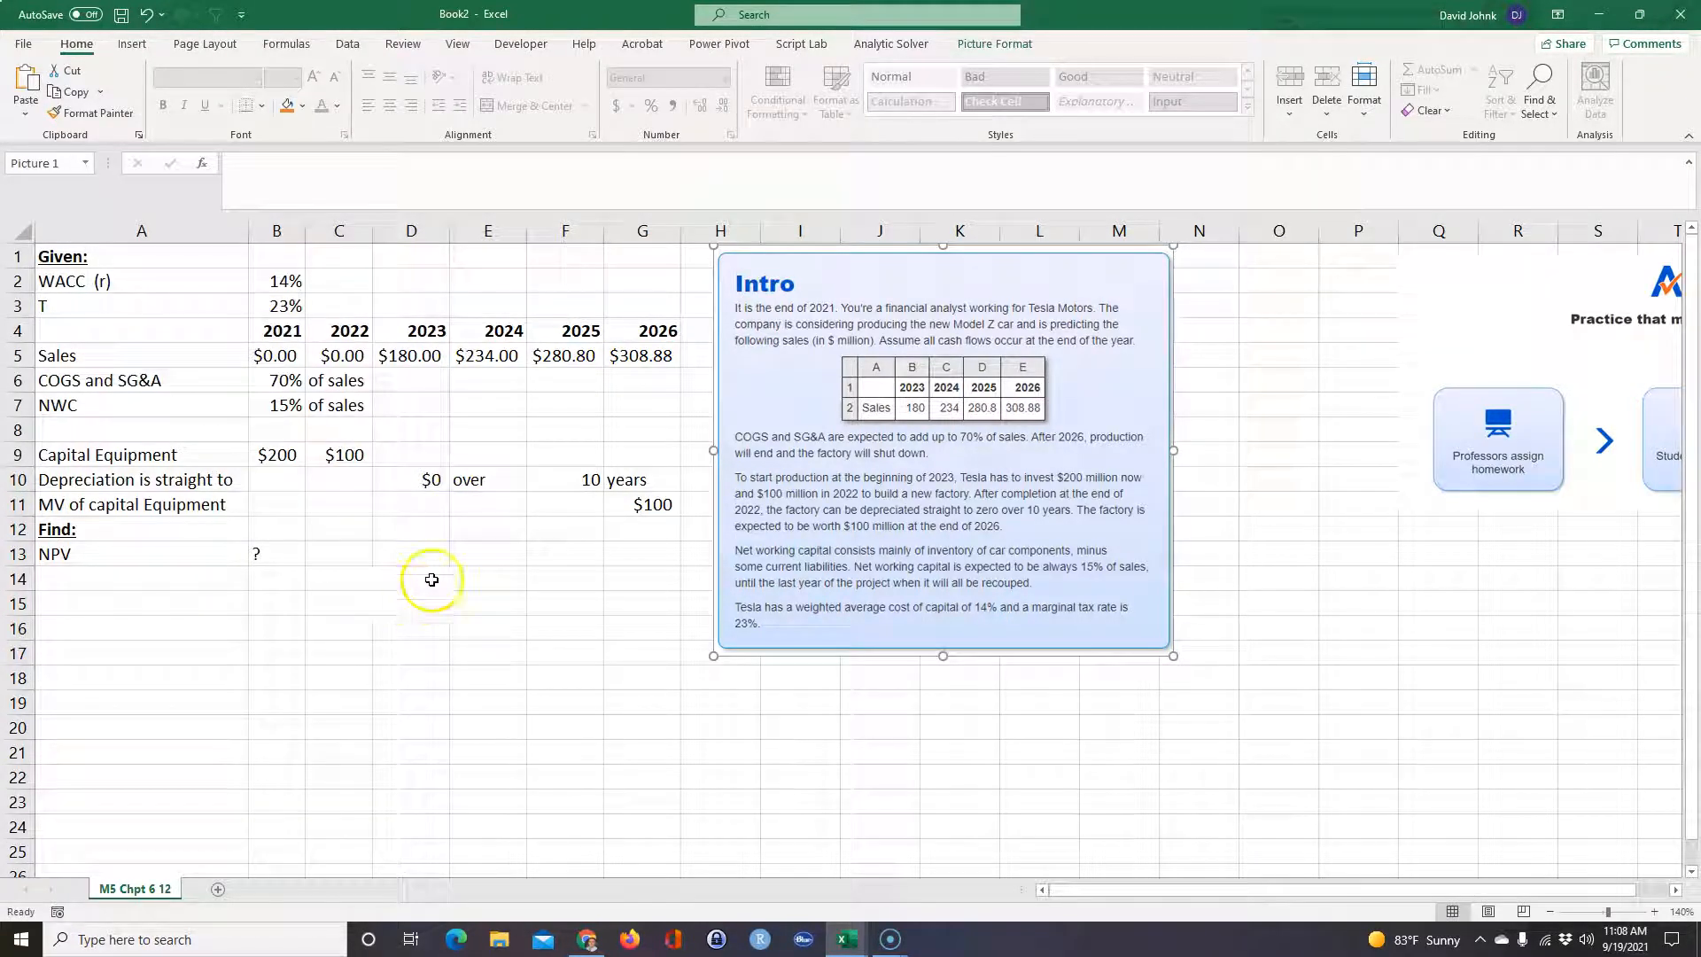
- Review the given depreciation, market value, capital equipment, NWC, COGS, year and WACC cells, and the NPV to find
click(412, 480)
click(574, 479)
click(647, 506)
click(342, 457)
click(270, 461)
click(277, 405)
click(275, 381)
click(272, 334)
click(270, 290)
click(326, 562)
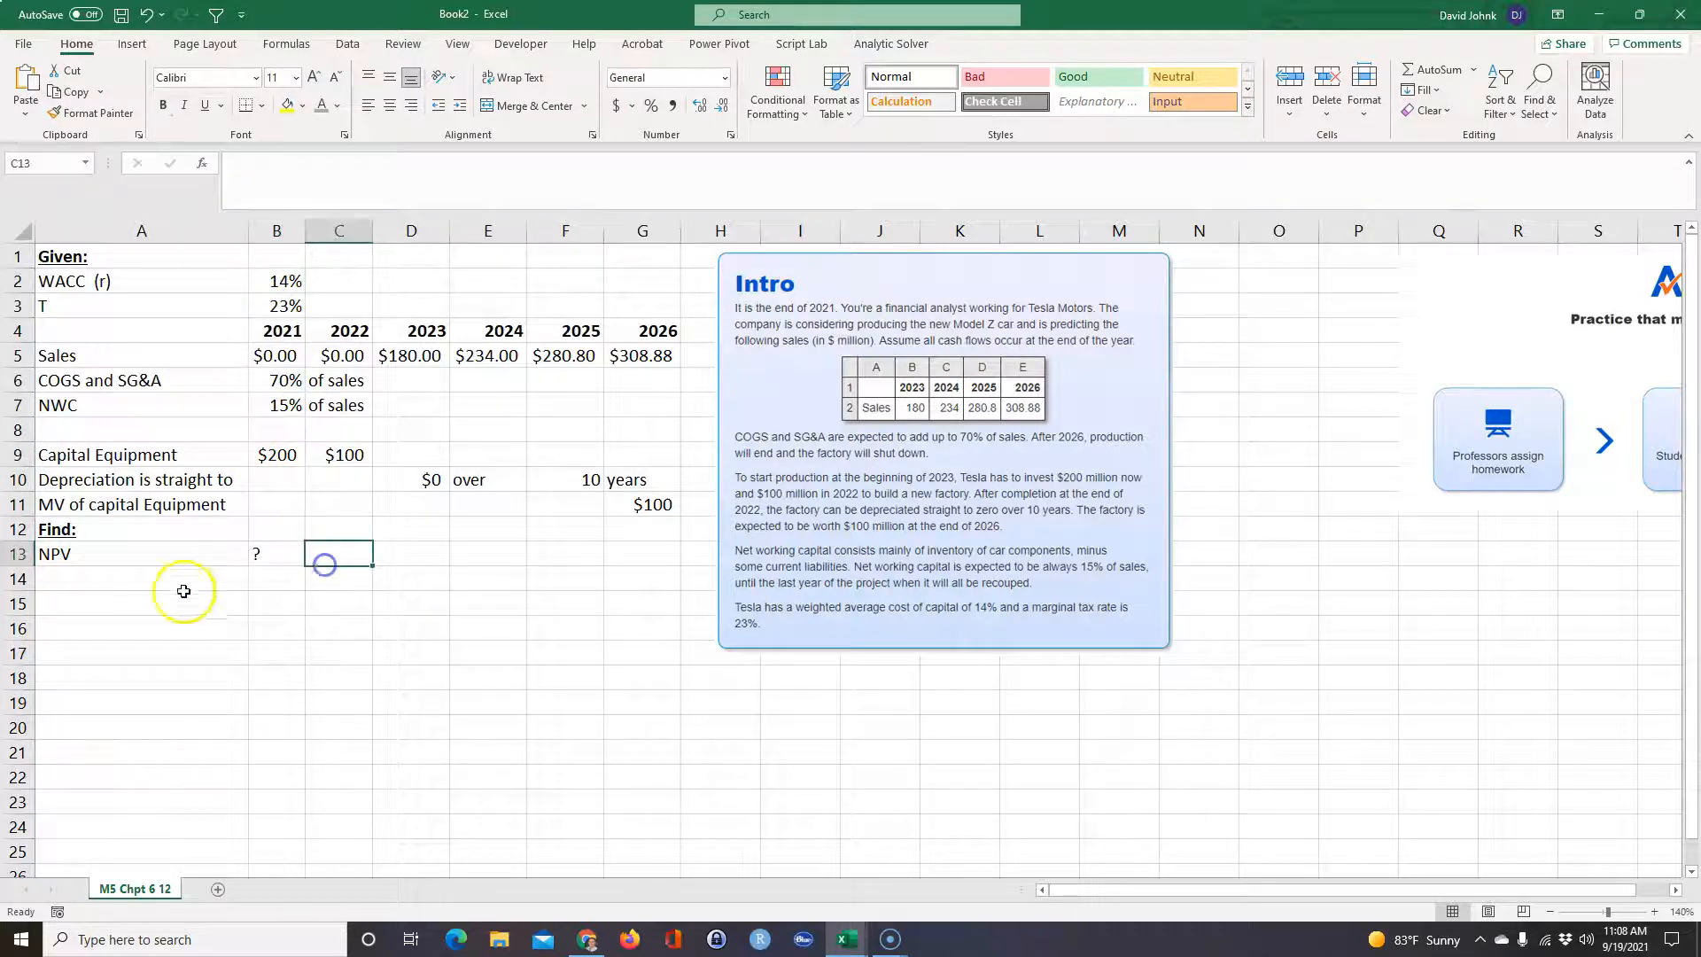
click(113, 586)
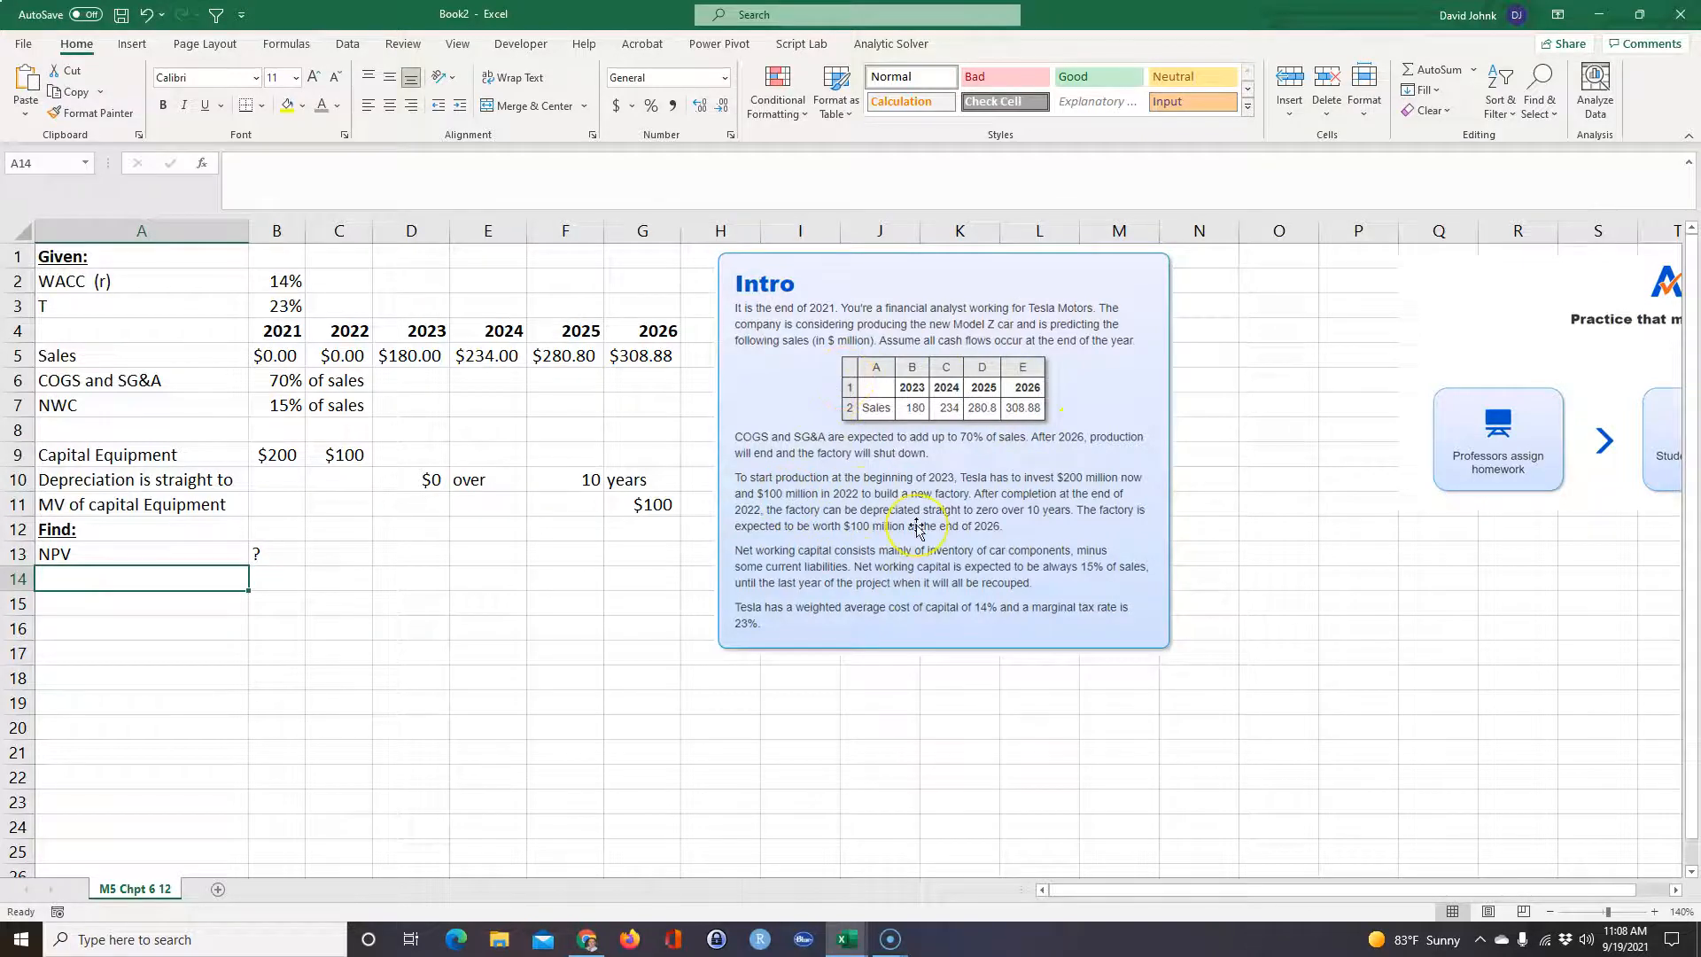
drag(141, 556, 257, 550)
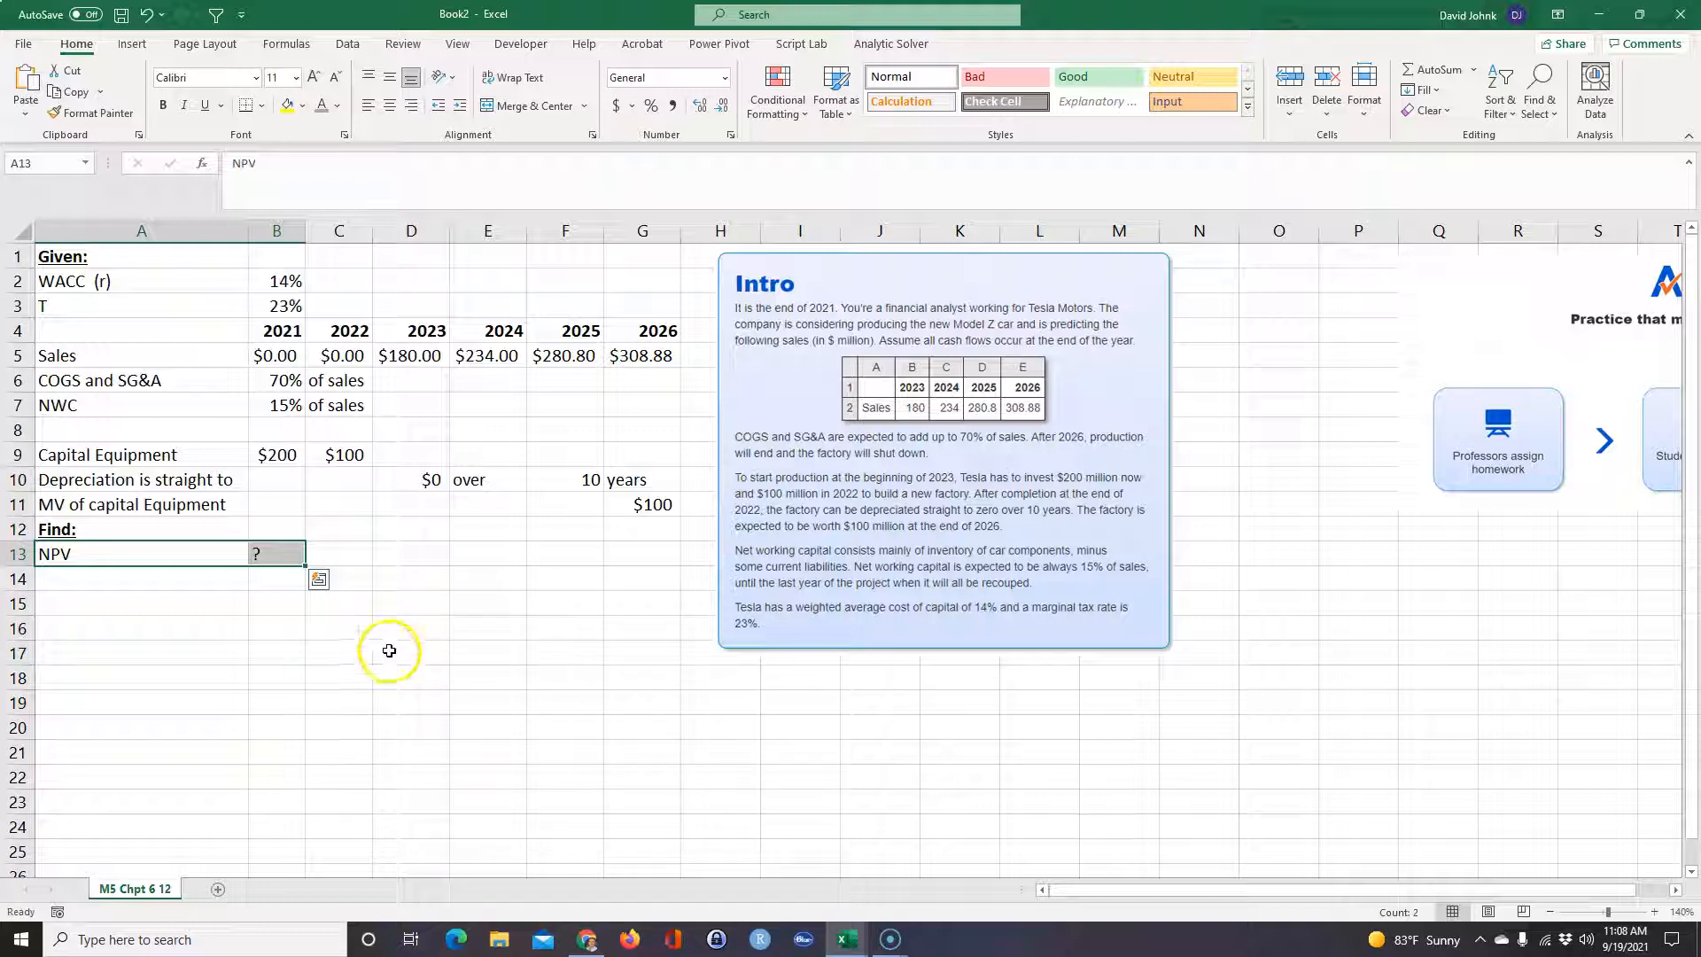
- Enter the heading "Solution:" in A14 and make it bold and underlined
click(65, 583)
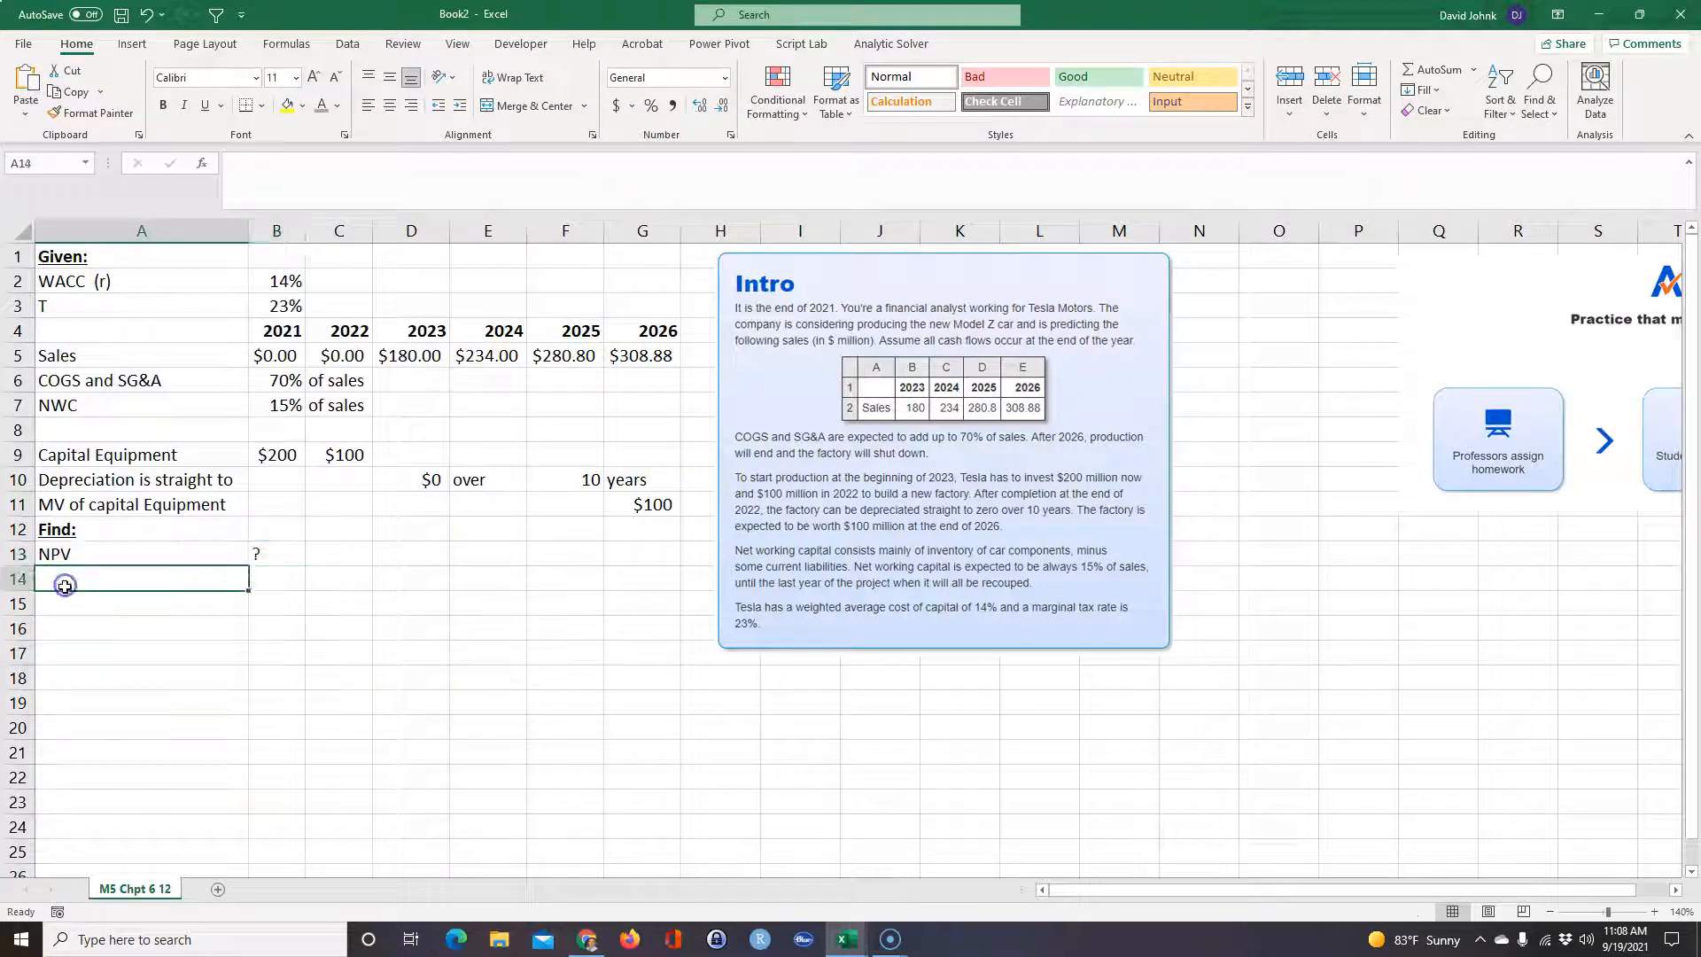
text(Solut)
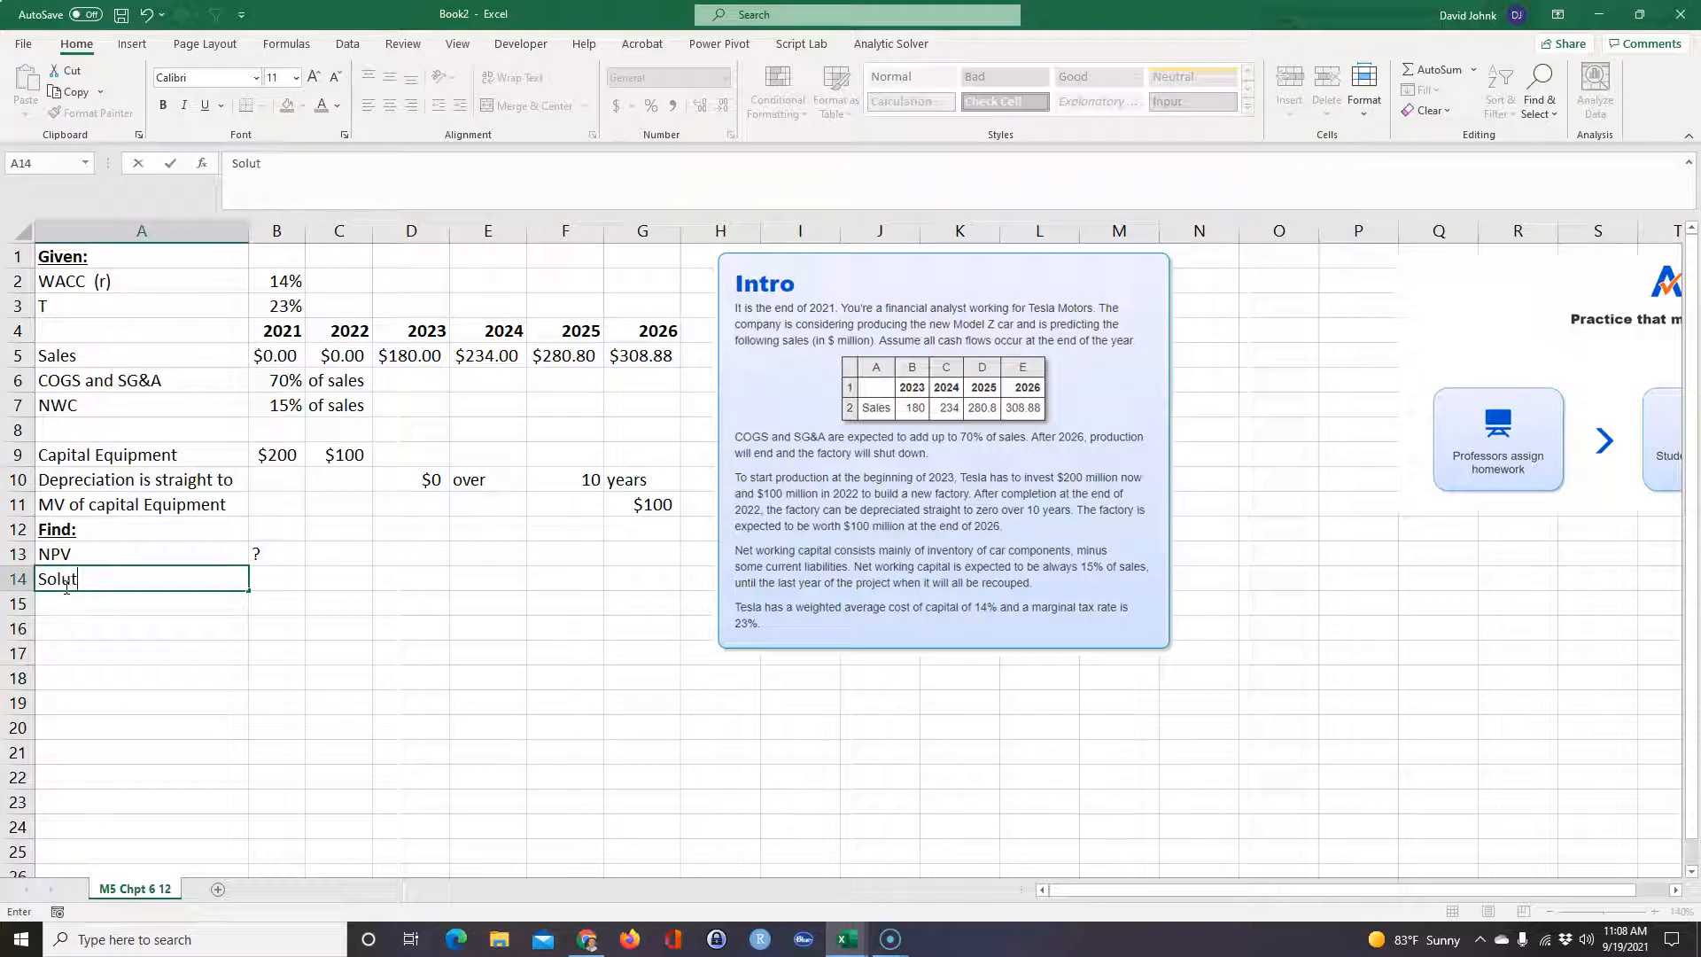
key(Return)
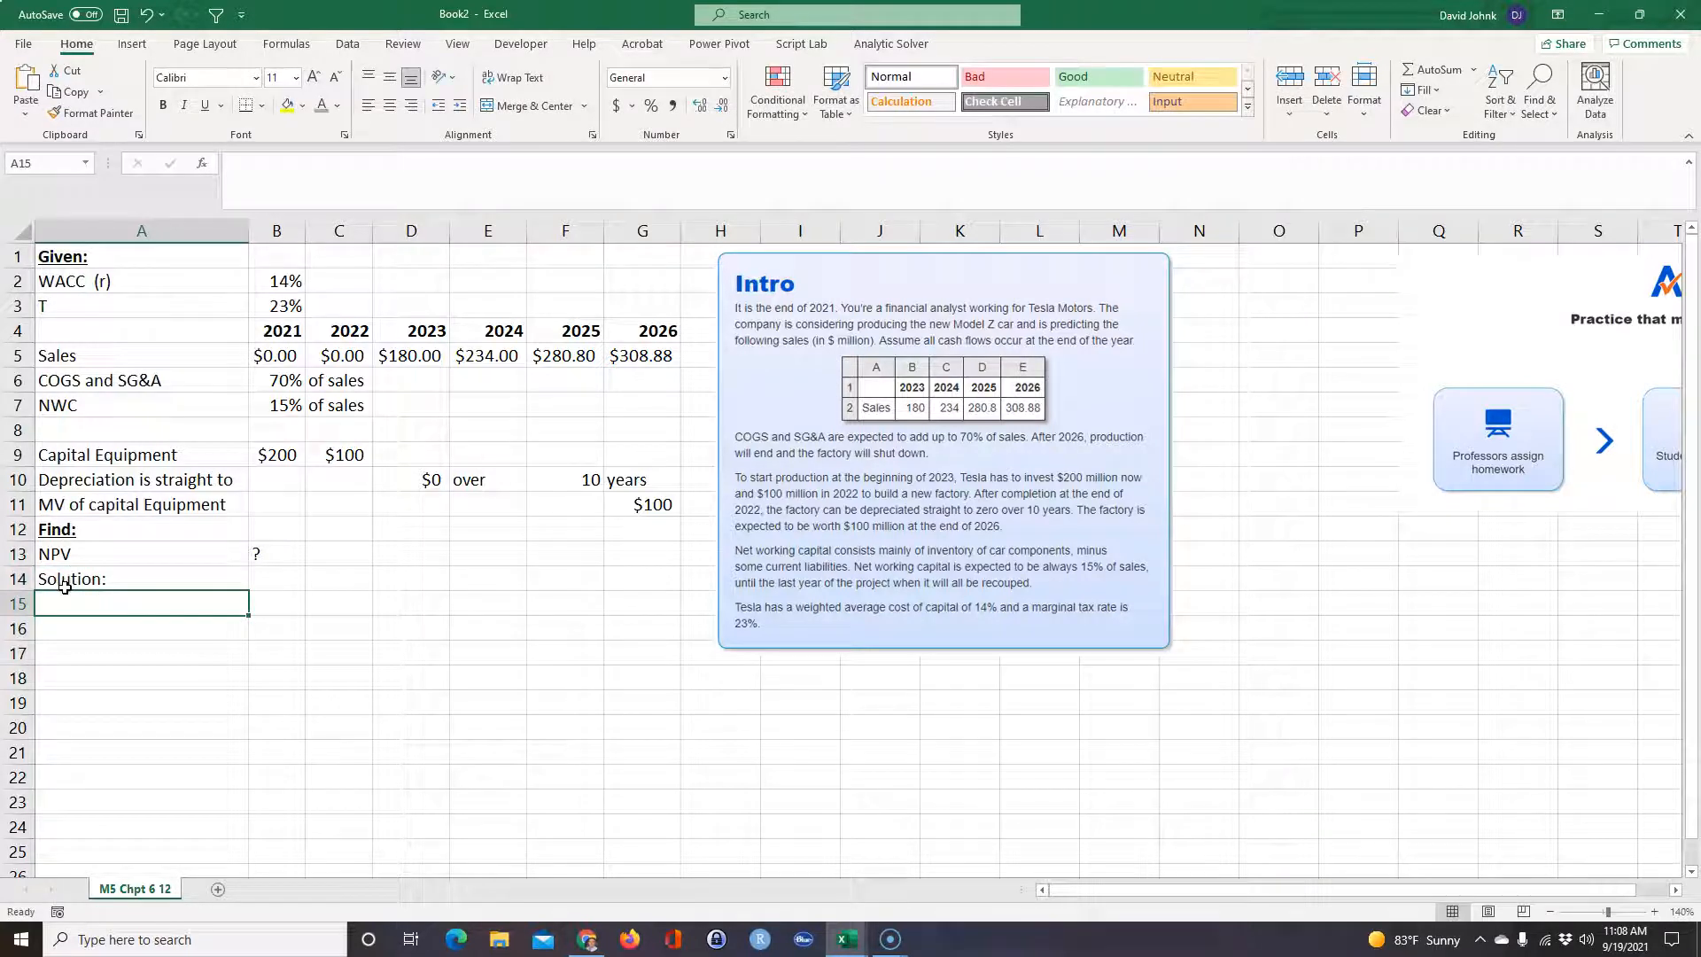
click(65, 580)
click(163, 106)
click(205, 106)
click(391, 700)
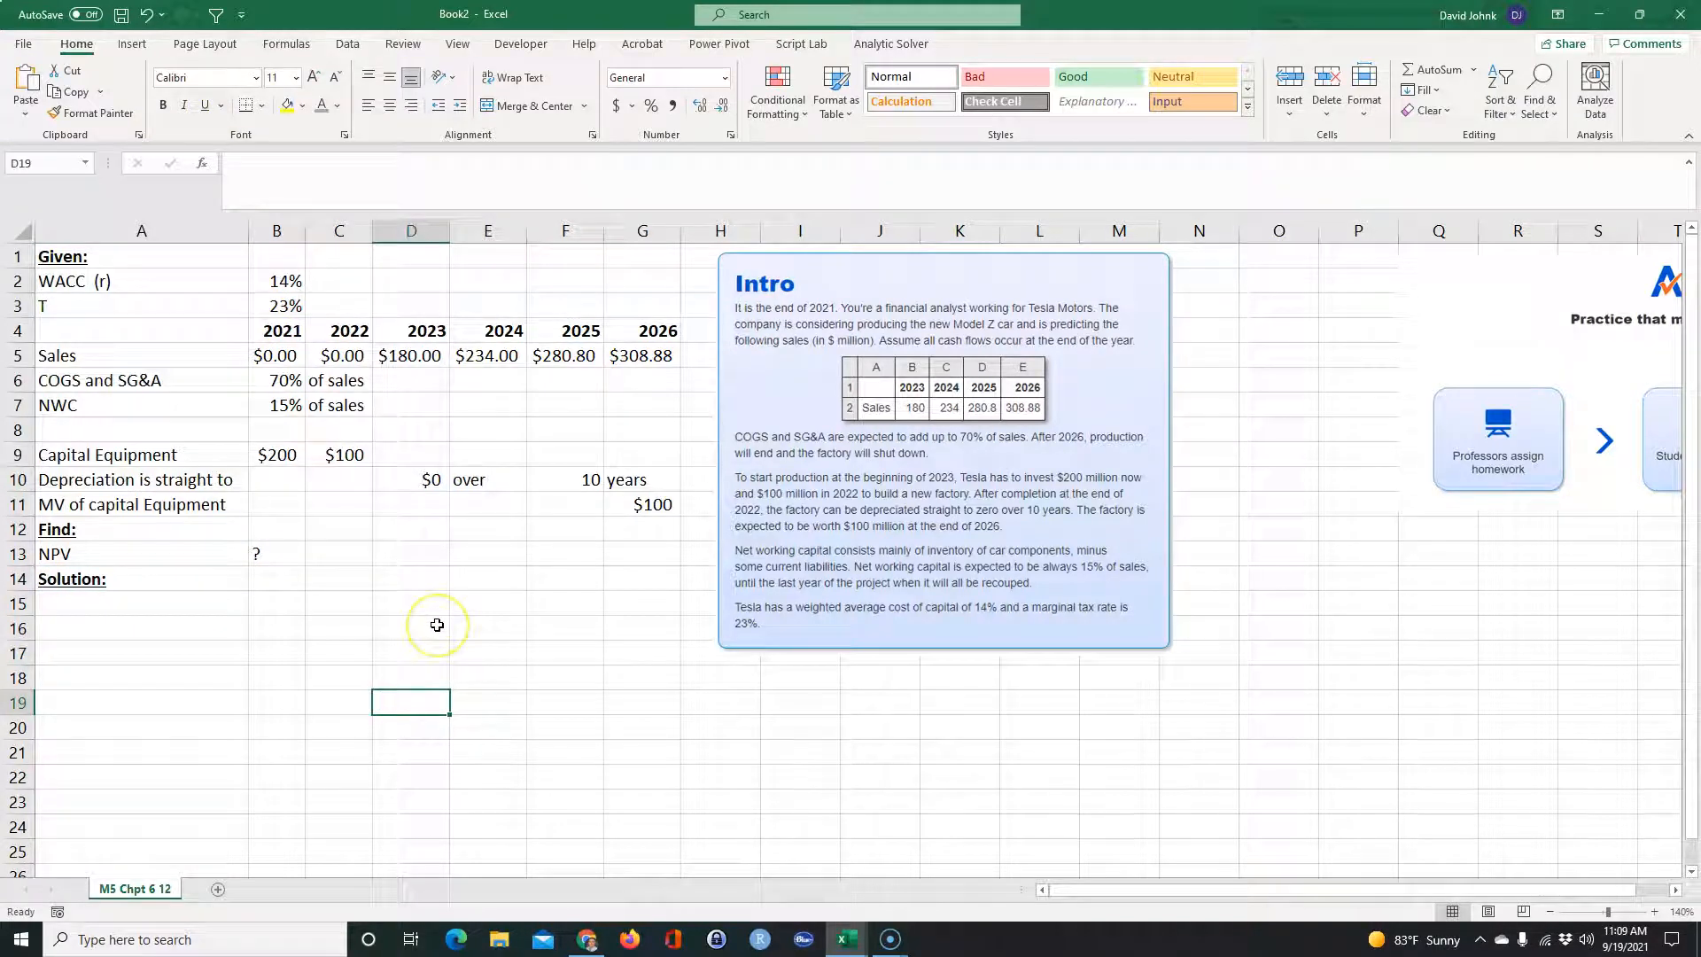
- Link A16 to the Sales label with =A5 and fill the formula across to G16
click(90, 627)
text(=)
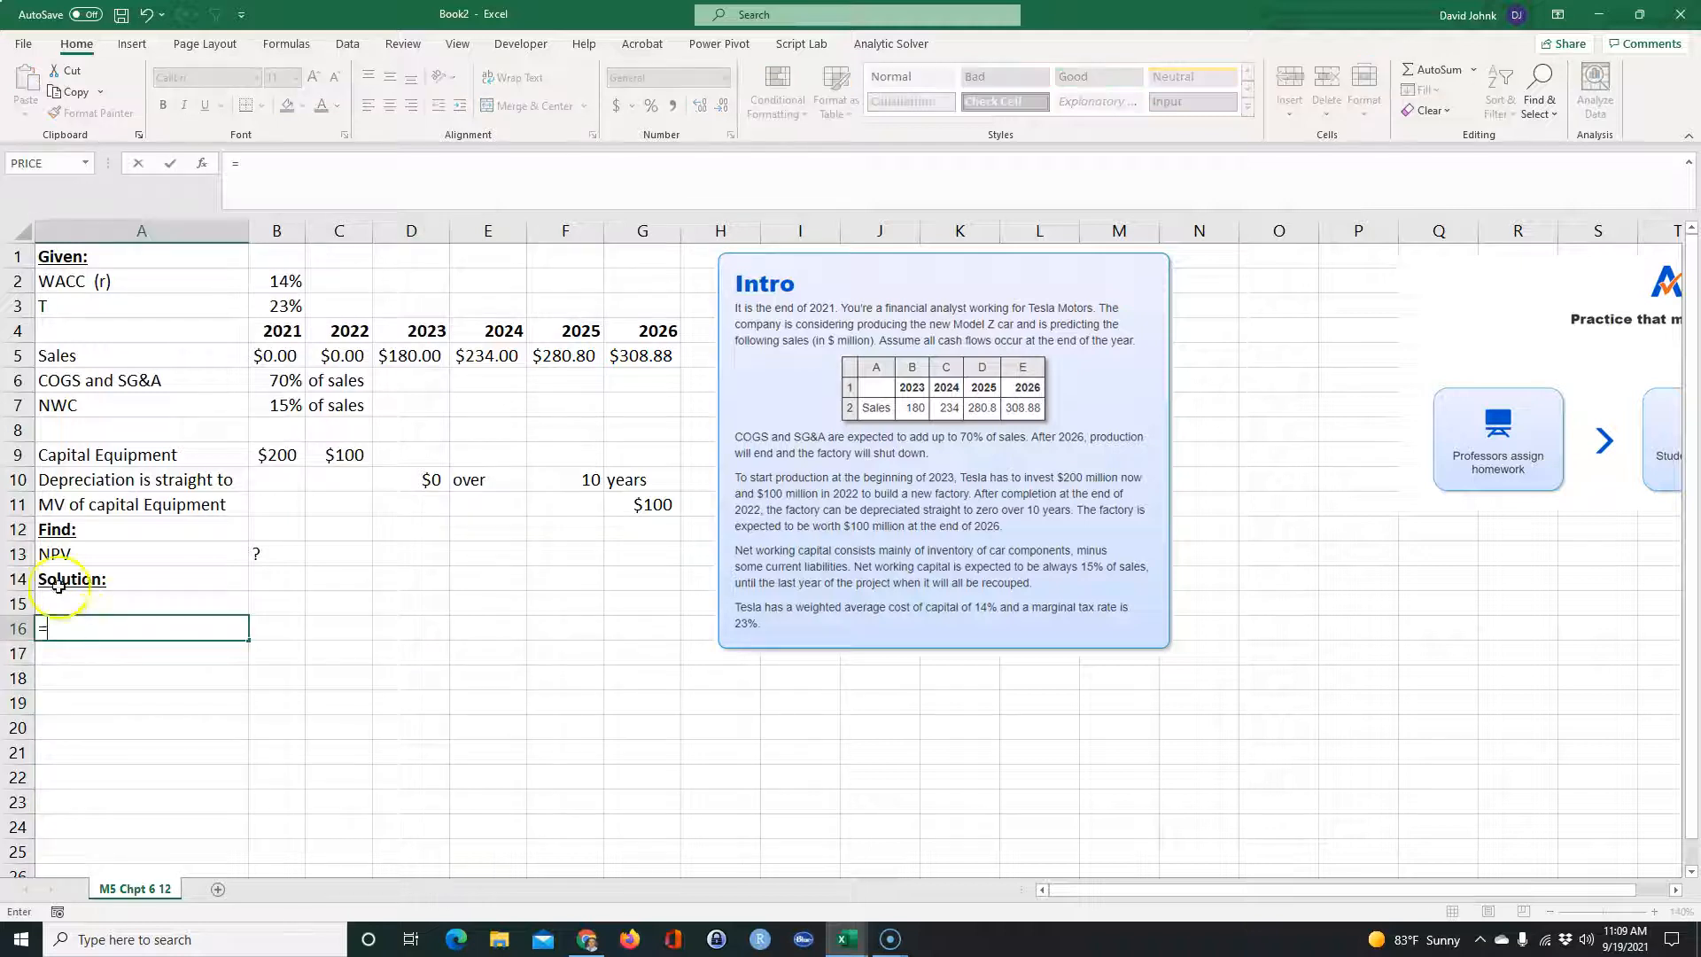
click(77, 360)
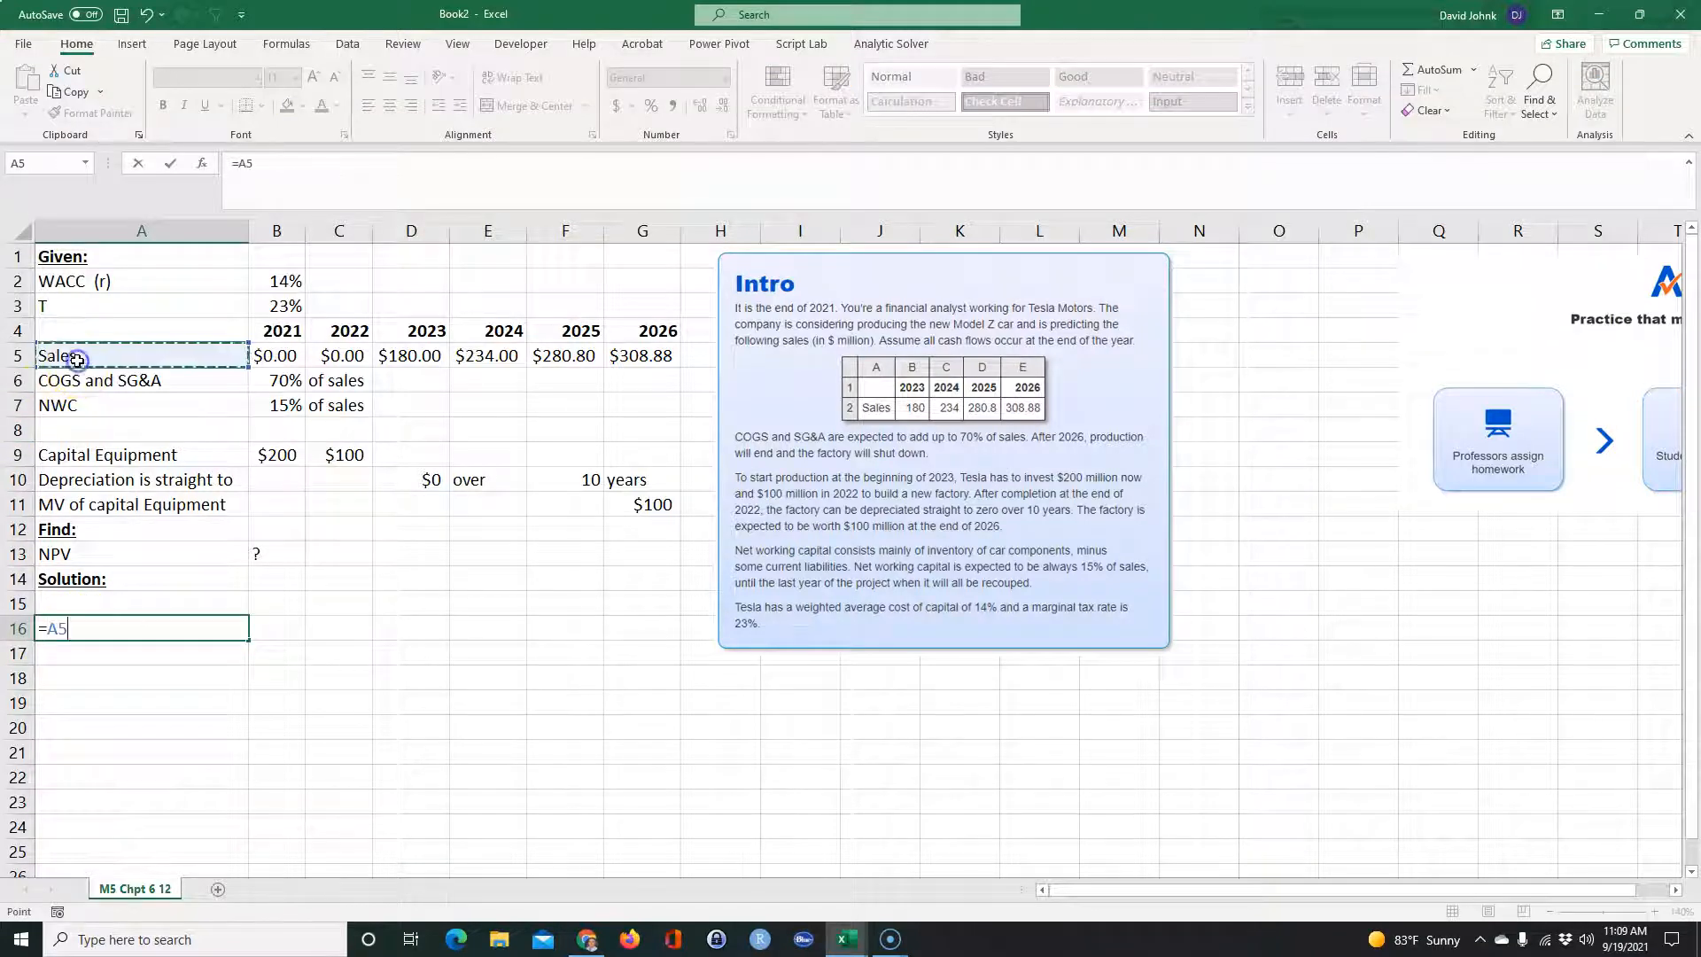
key(Return)
click(95, 625)
drag(249, 637, 684, 635)
- Link B15 to the first year with =B4, fill it across to G15, and make the year headings bold
click(270, 599)
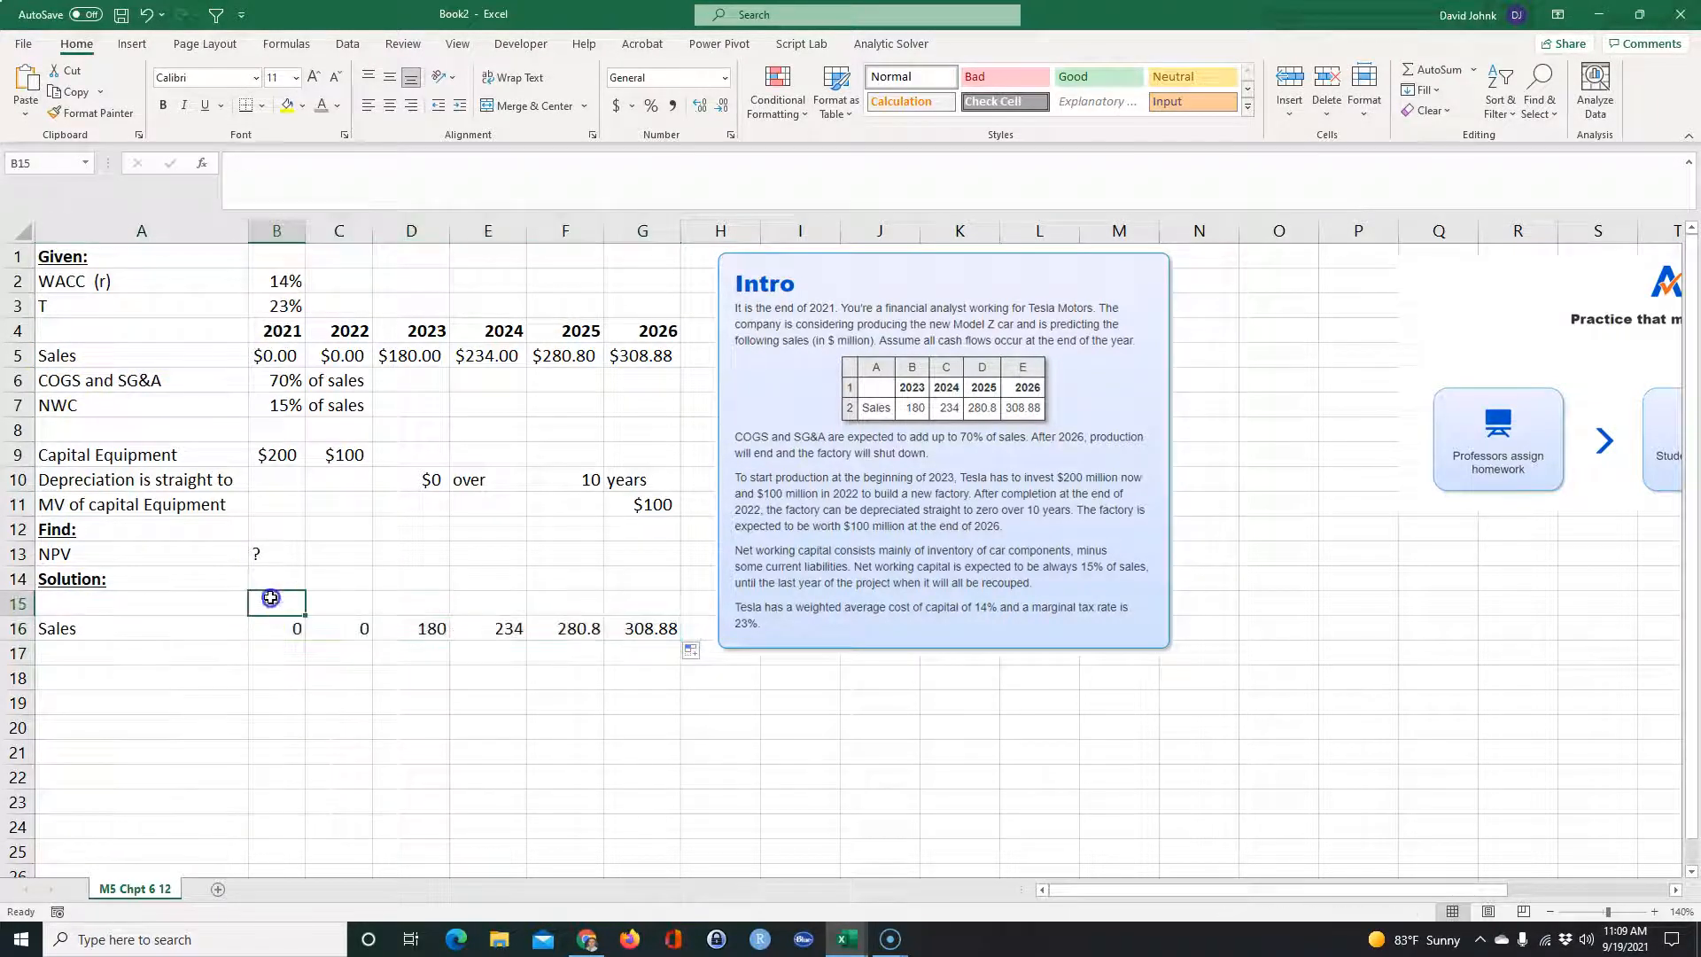
text(=)
click(271, 334)
key(Return)
click(261, 601)
drag(302, 618, 645, 606)
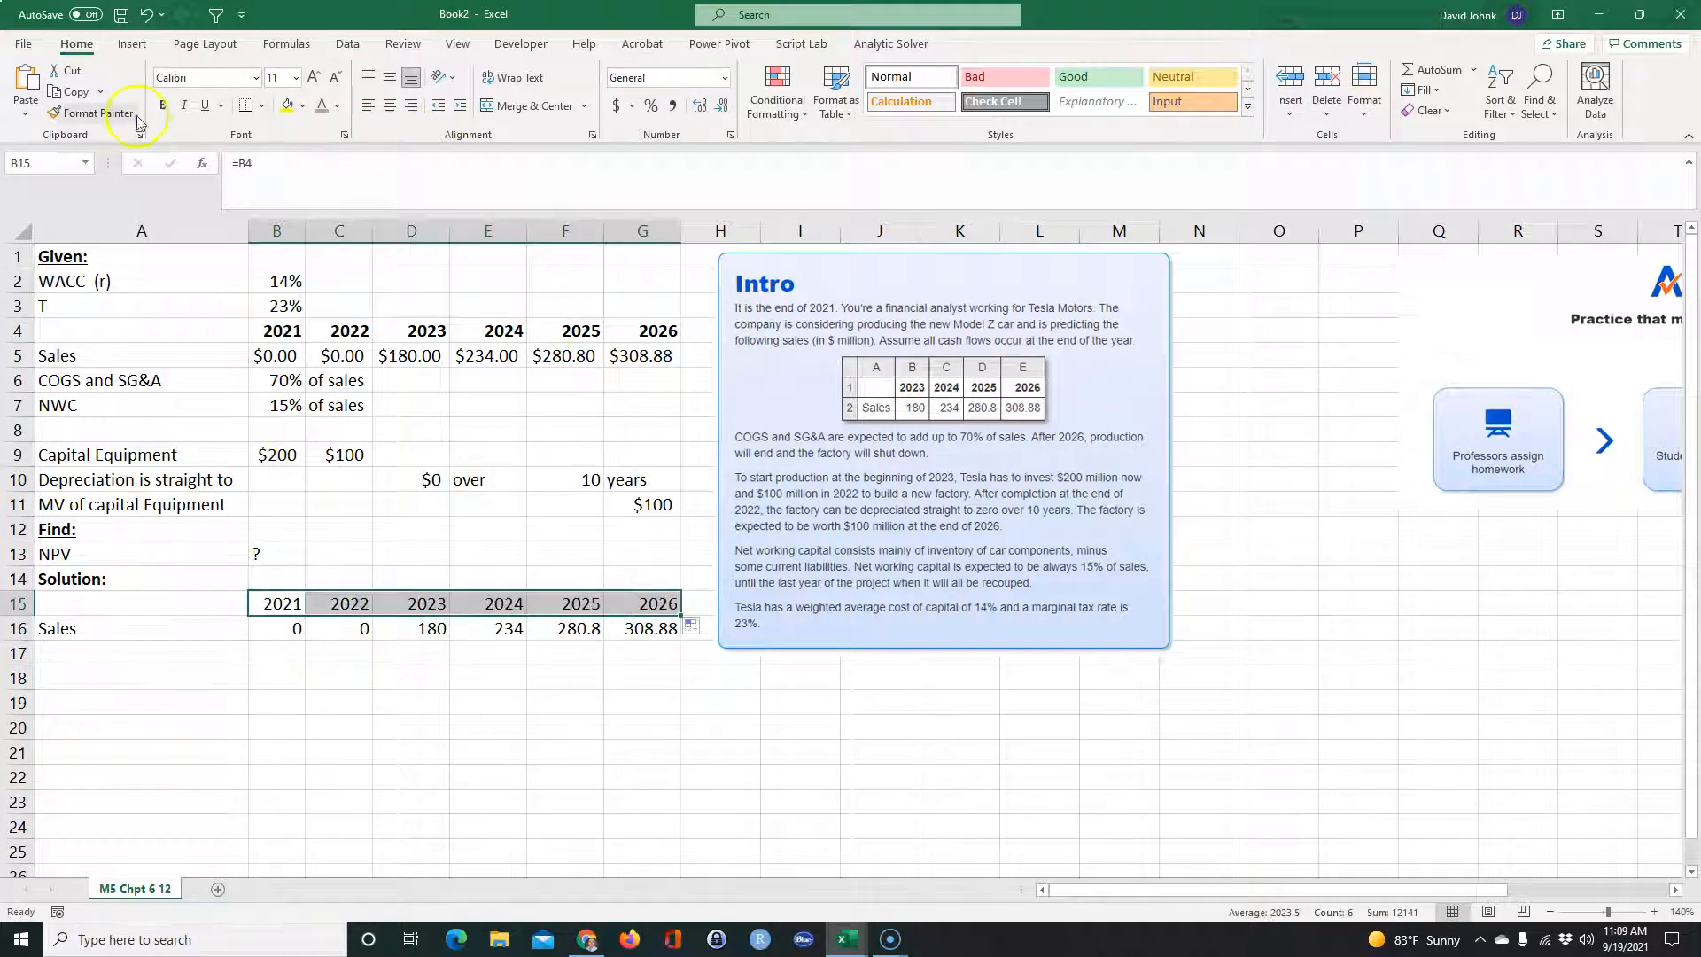
click(163, 105)
click(309, 720)
- Format the sales values B16:G16 as Currency with two decimals and negative numbers in red parentheses
drag(286, 626, 642, 626)
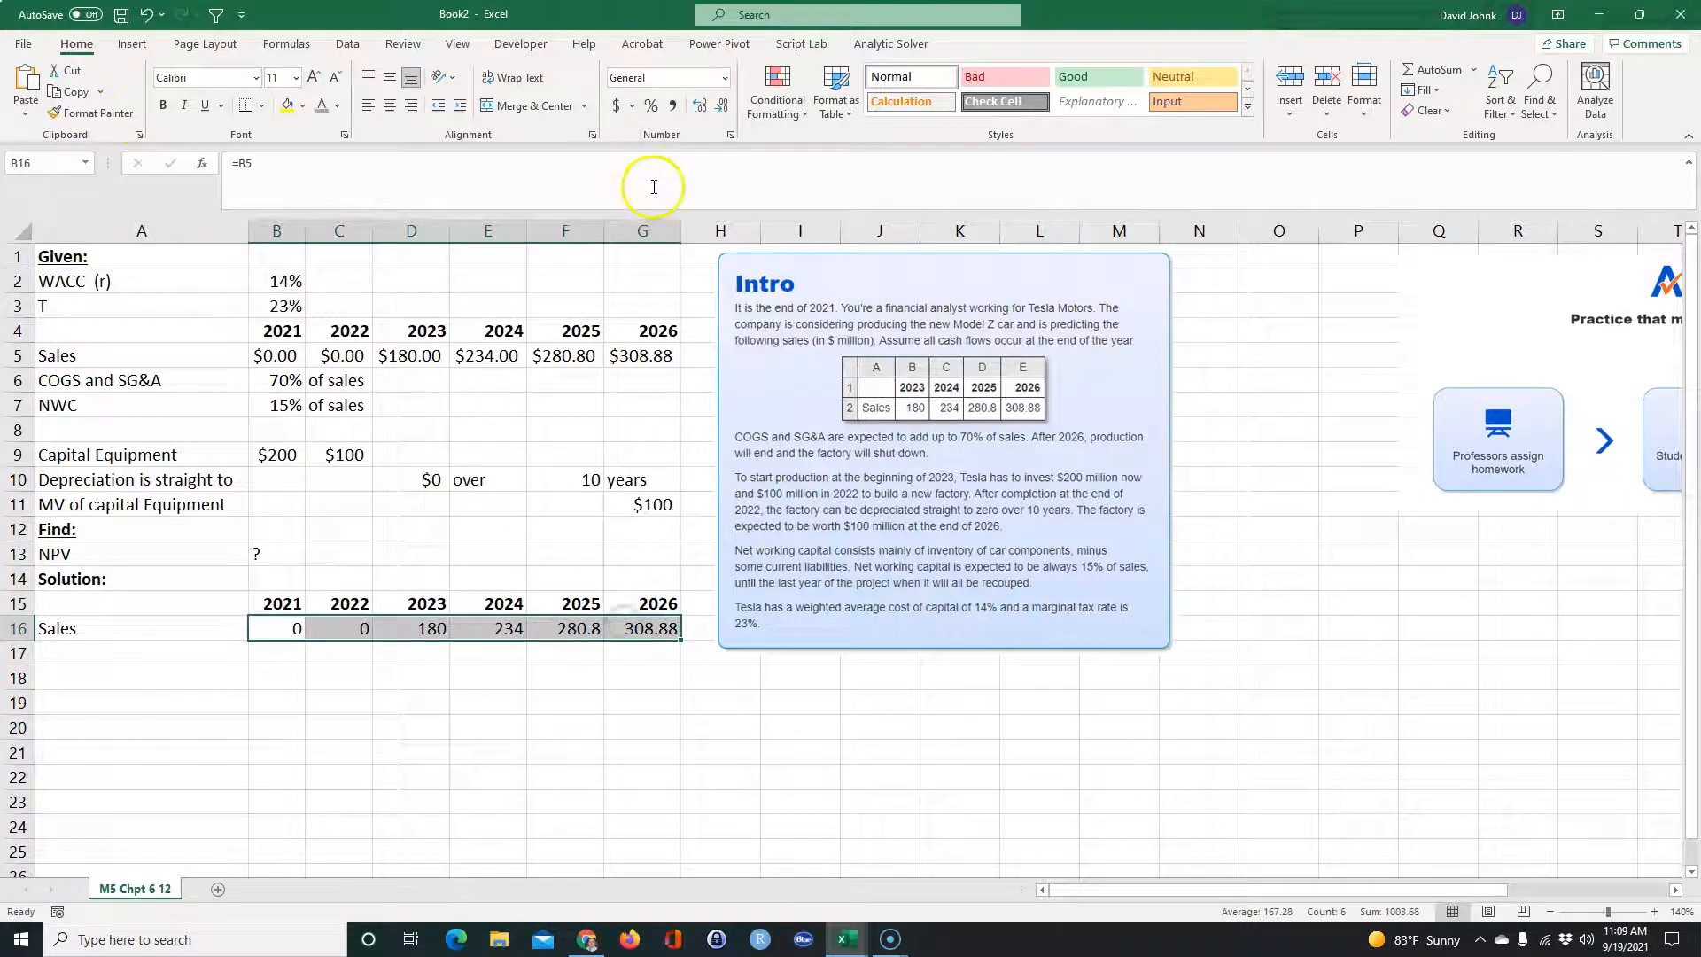
click(725, 77)
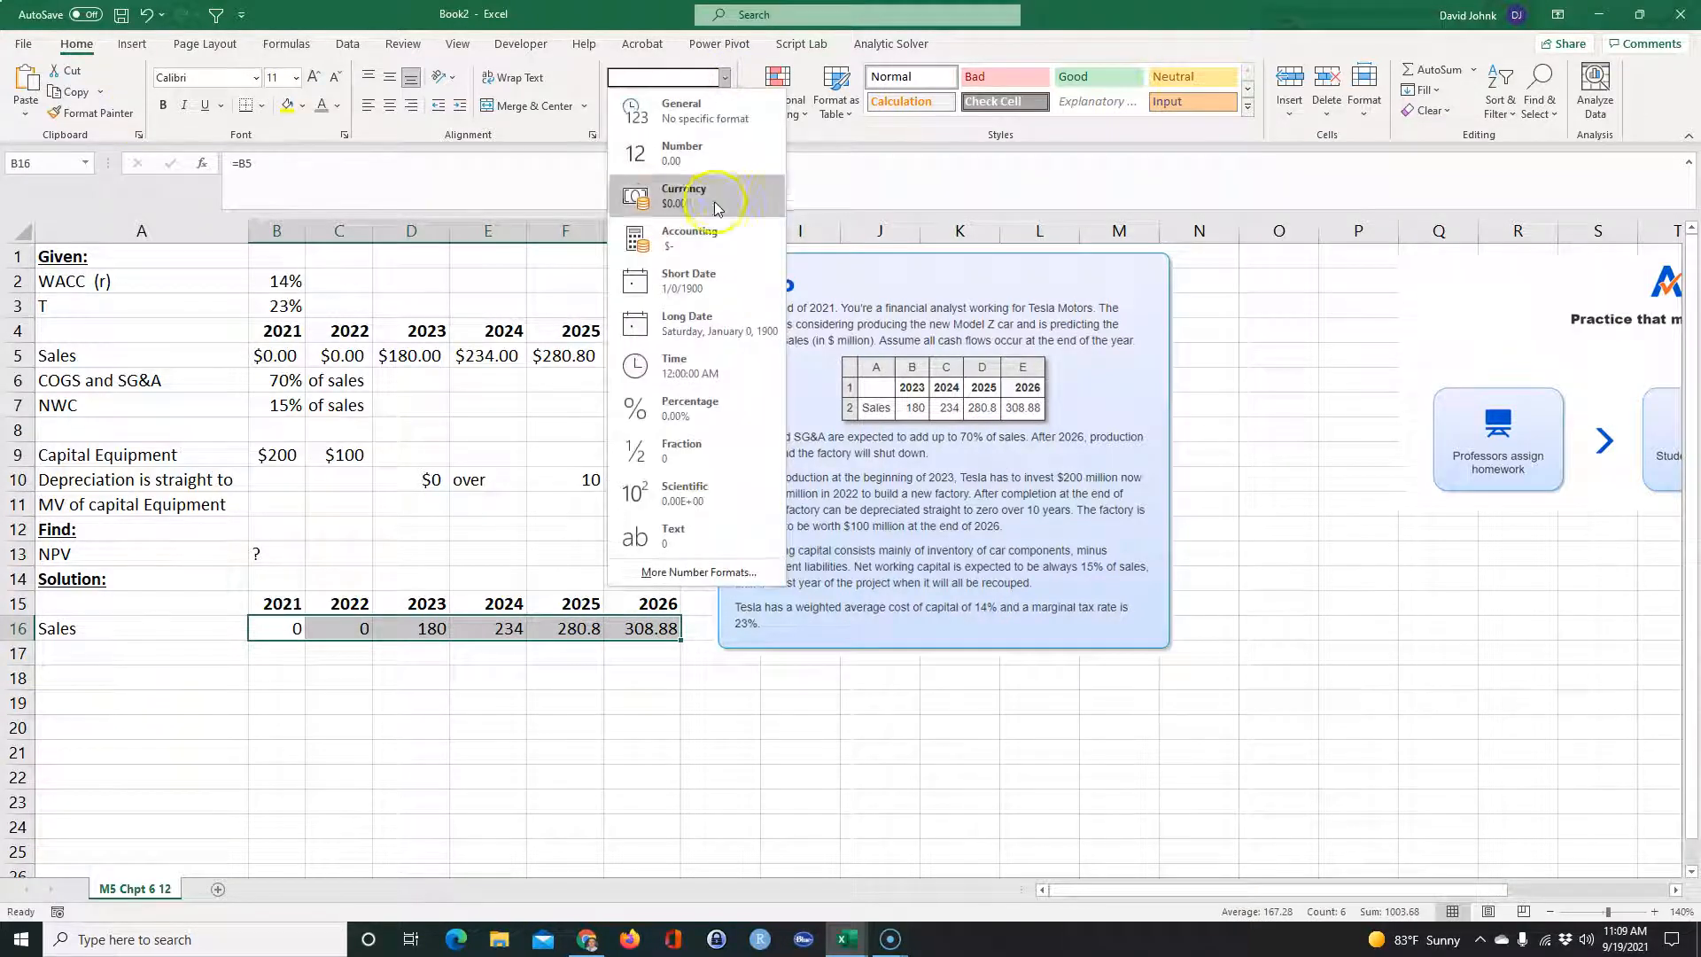
click(709, 572)
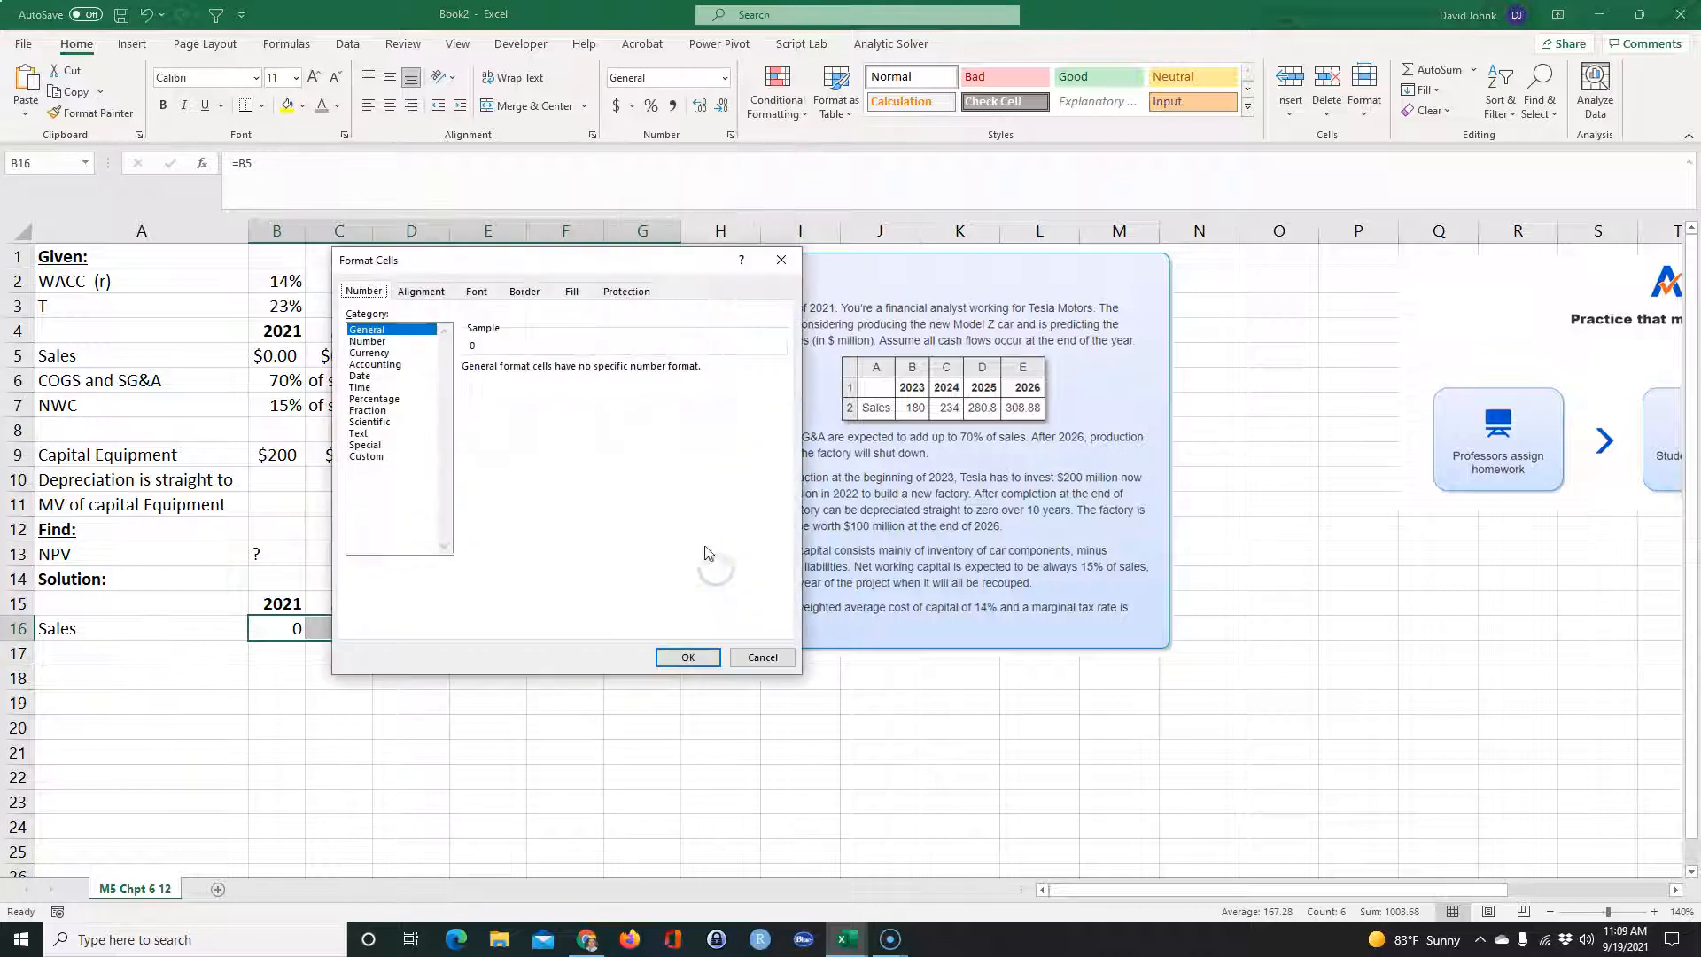
click(368, 352)
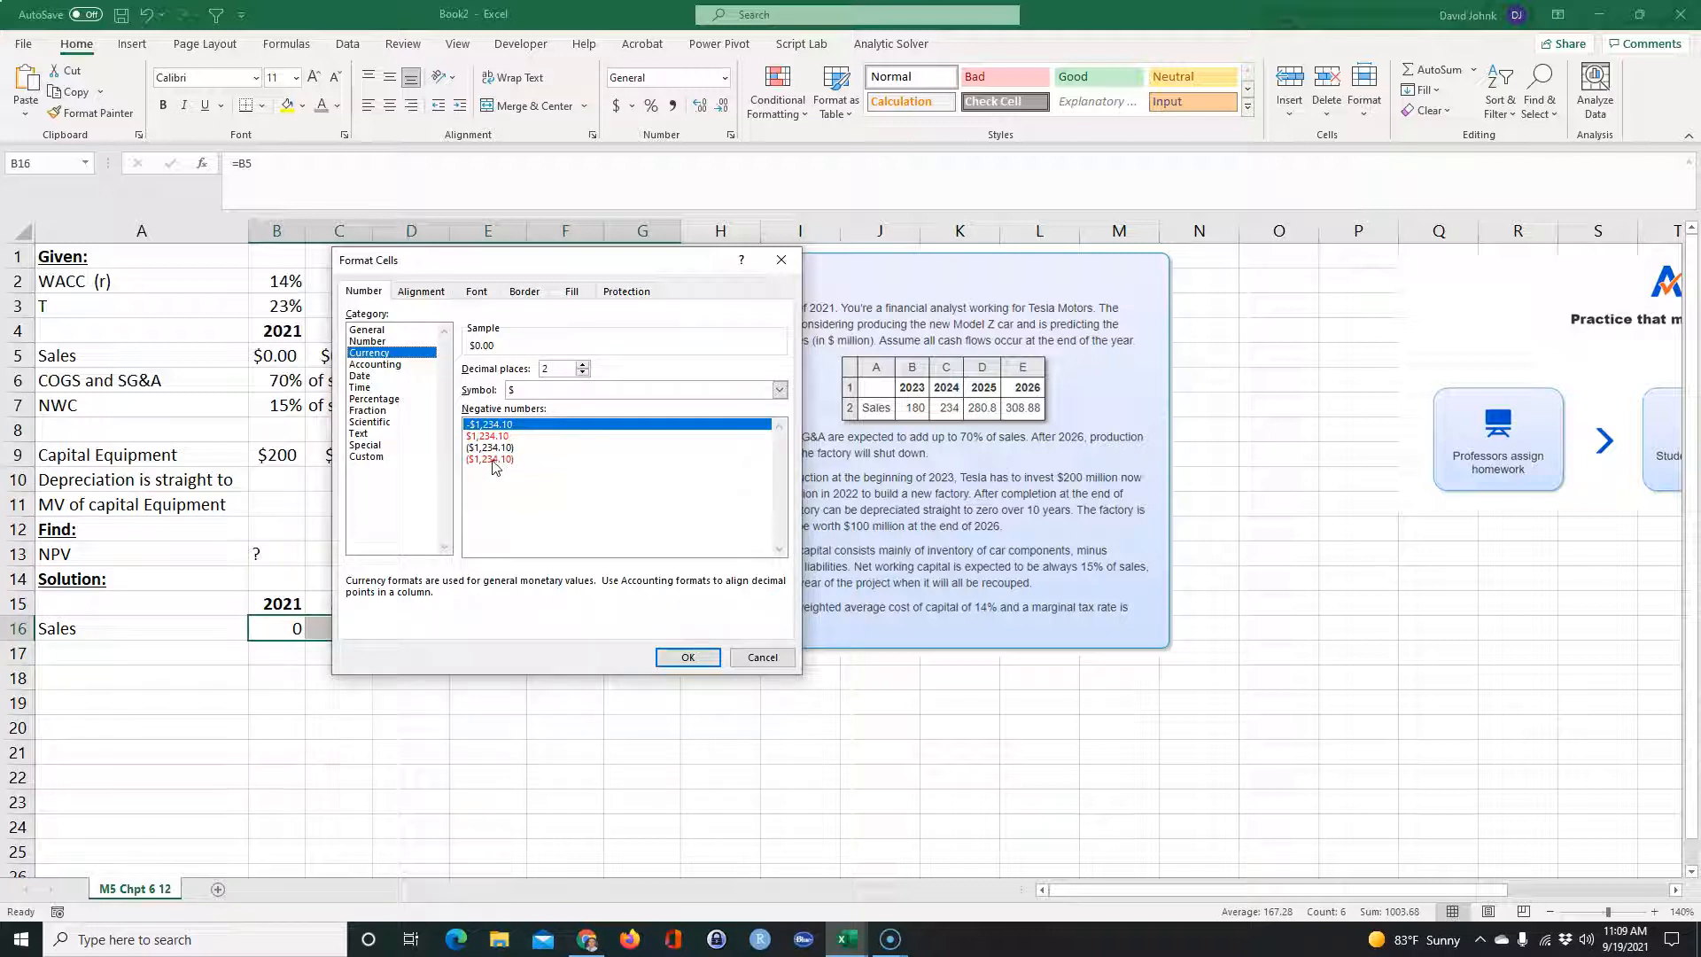
click(691, 657)
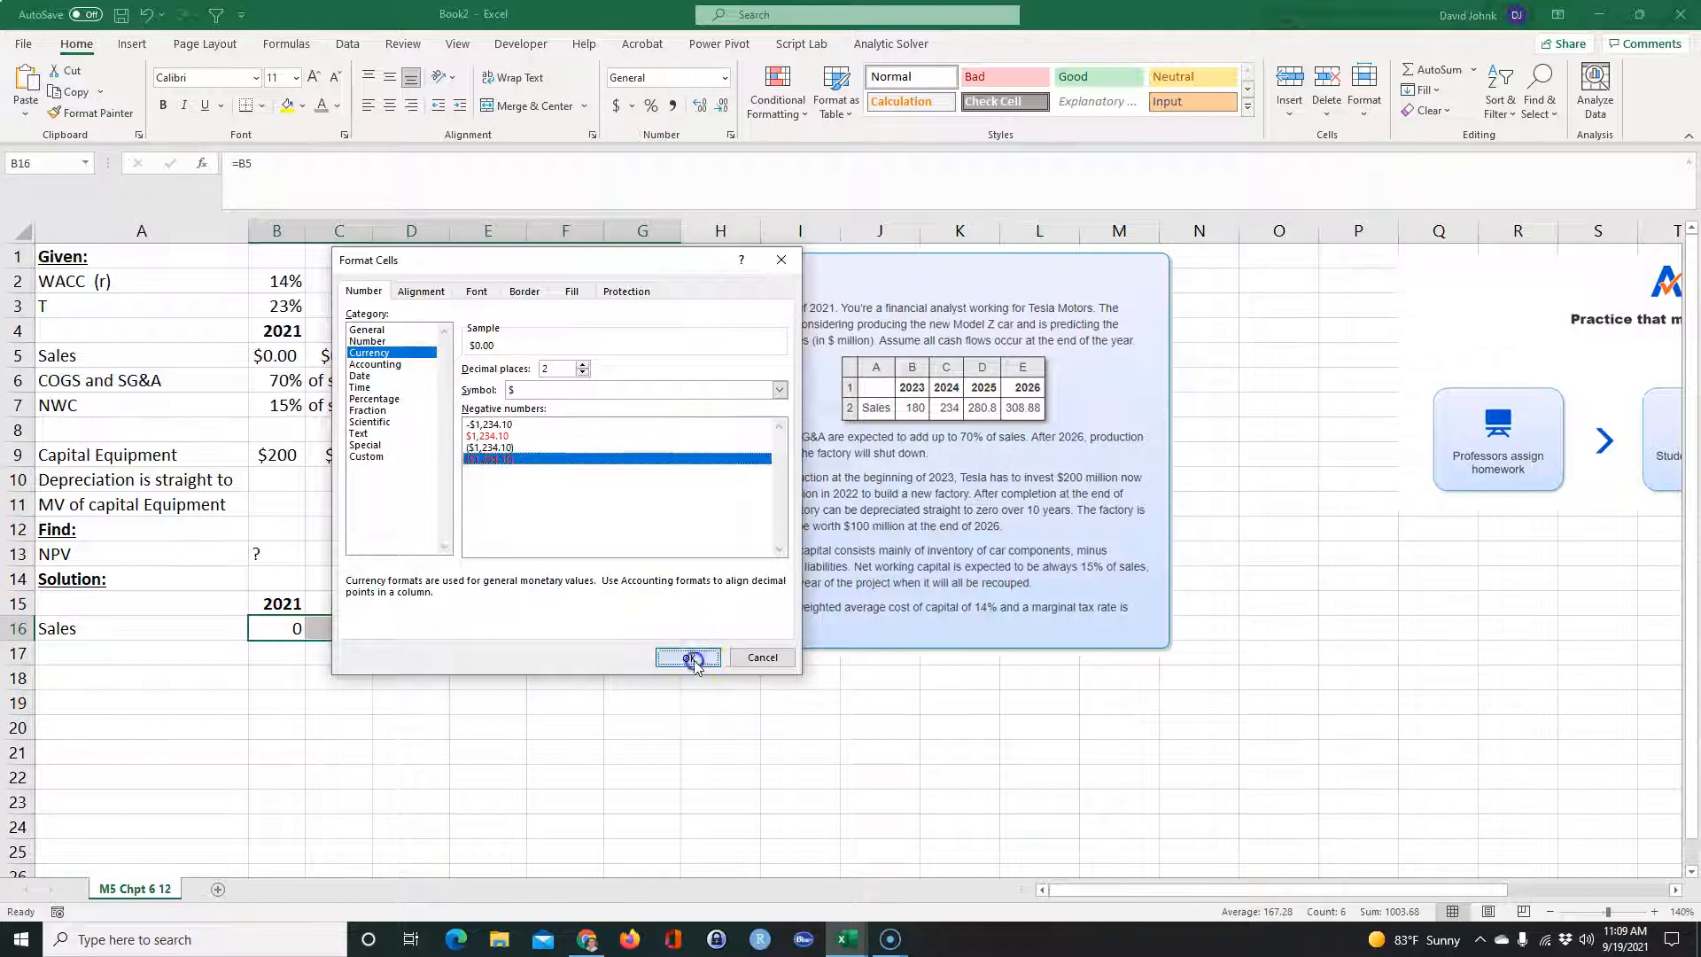
click(436, 732)
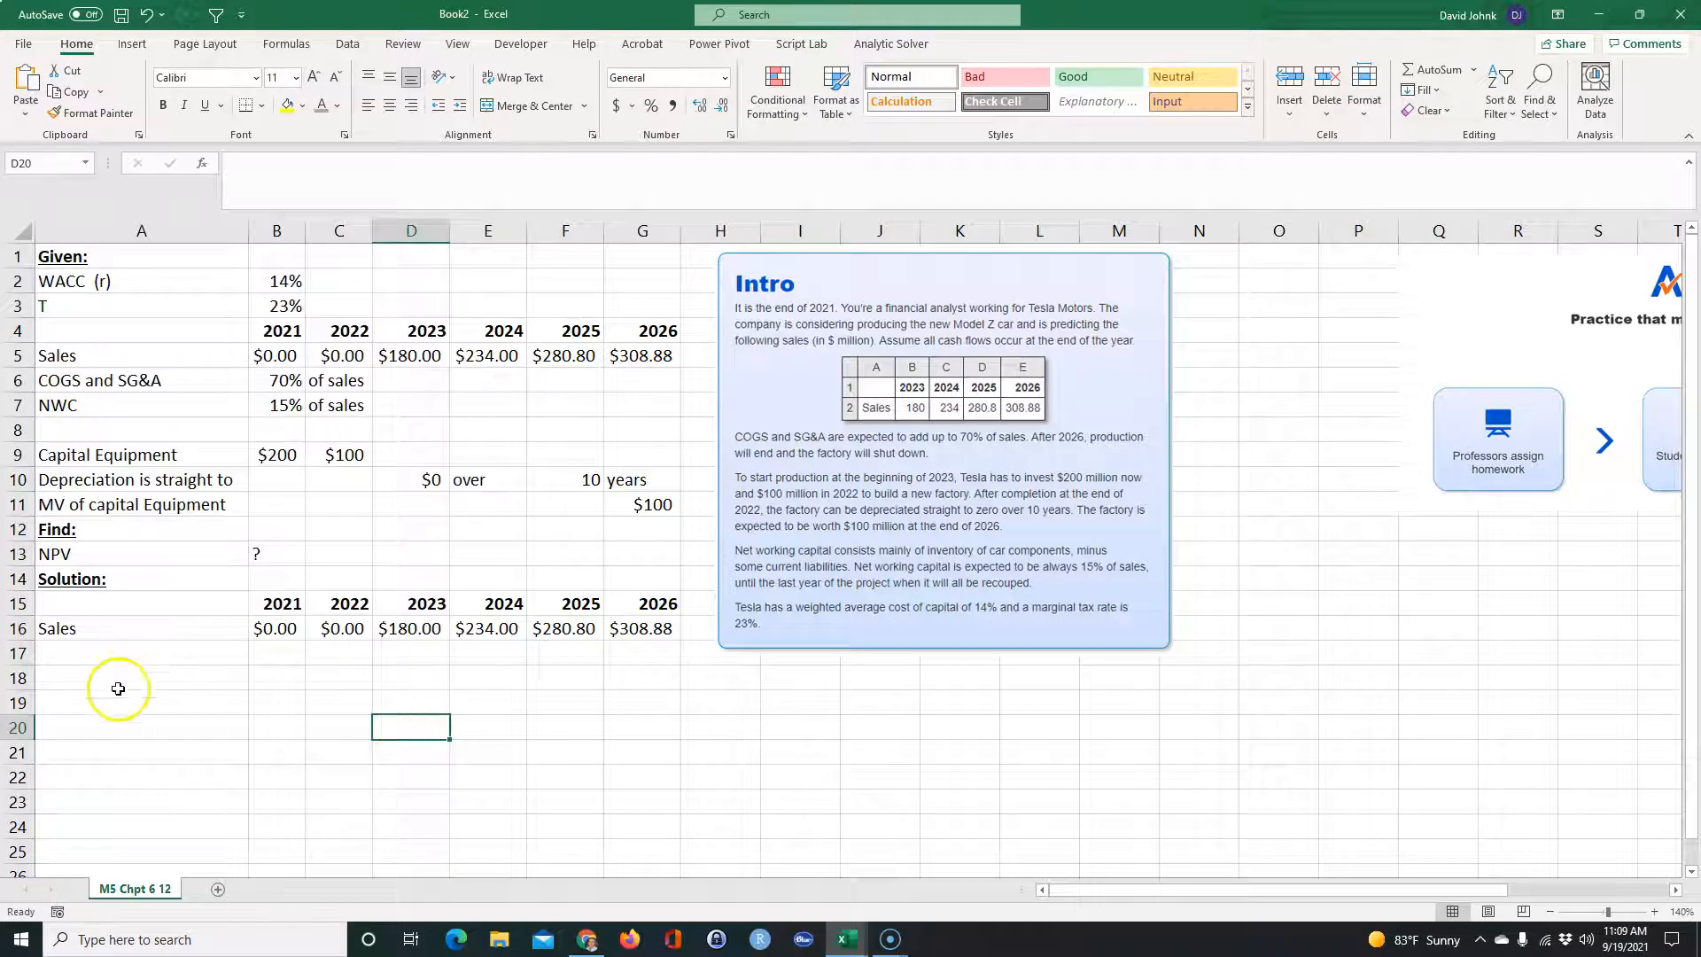
- Link A17 to the COGS and SG&A label with =A6
click(131, 657)
text(=)
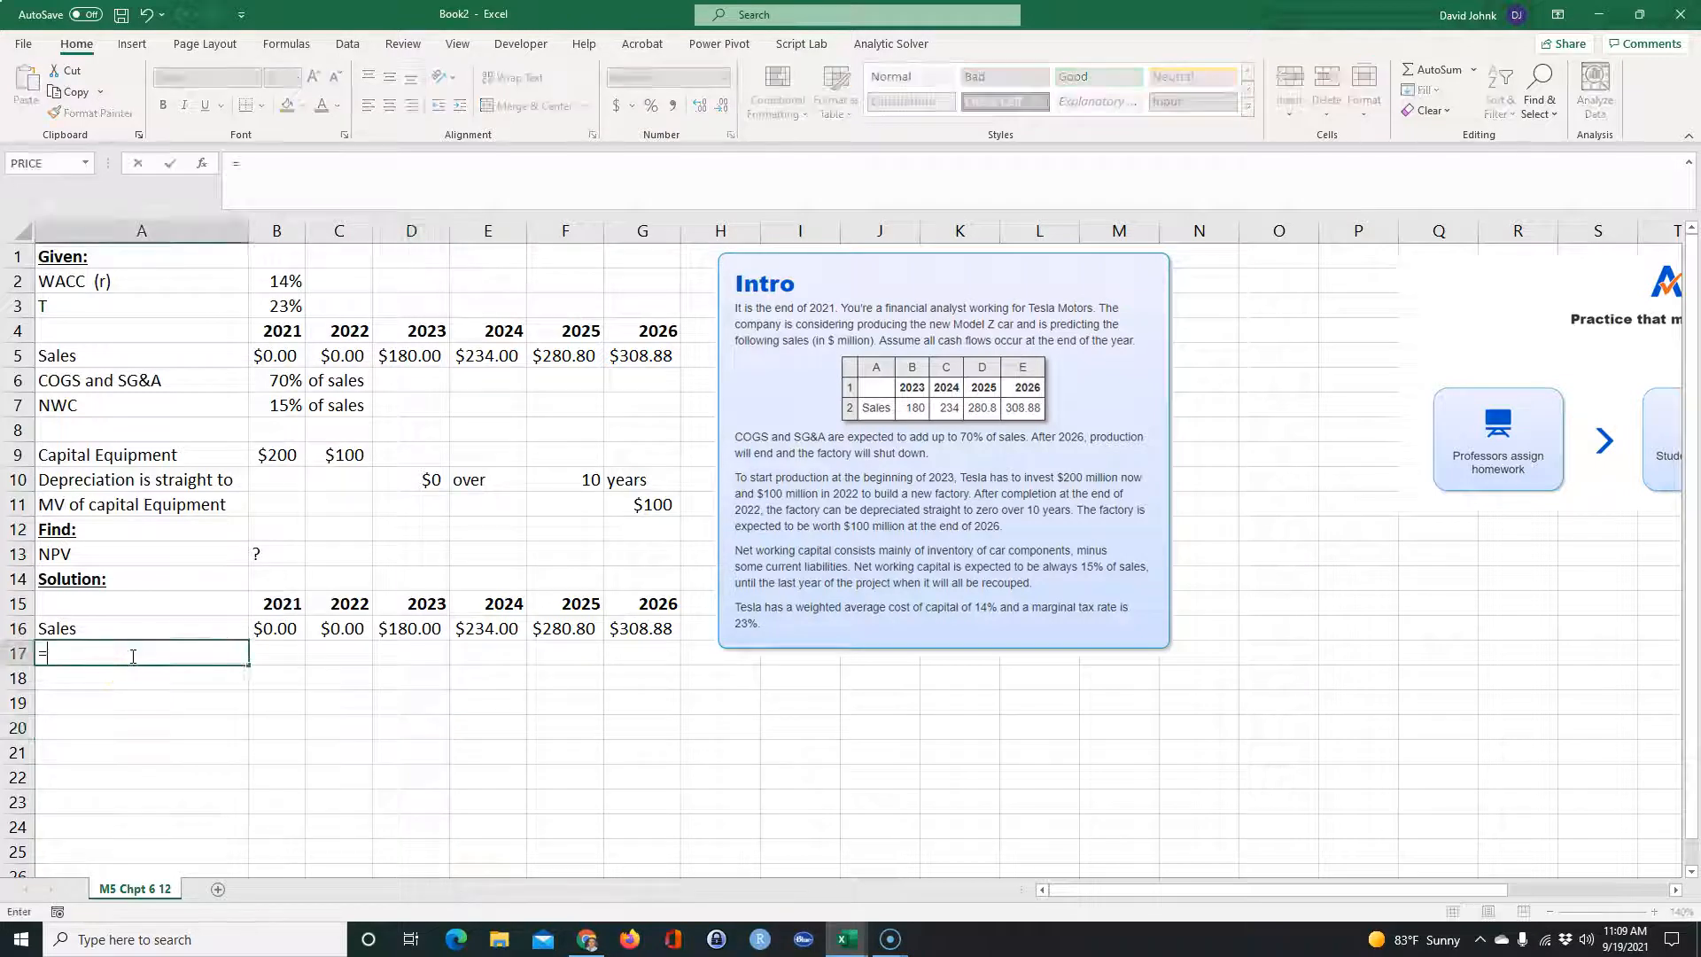
click(104, 380)
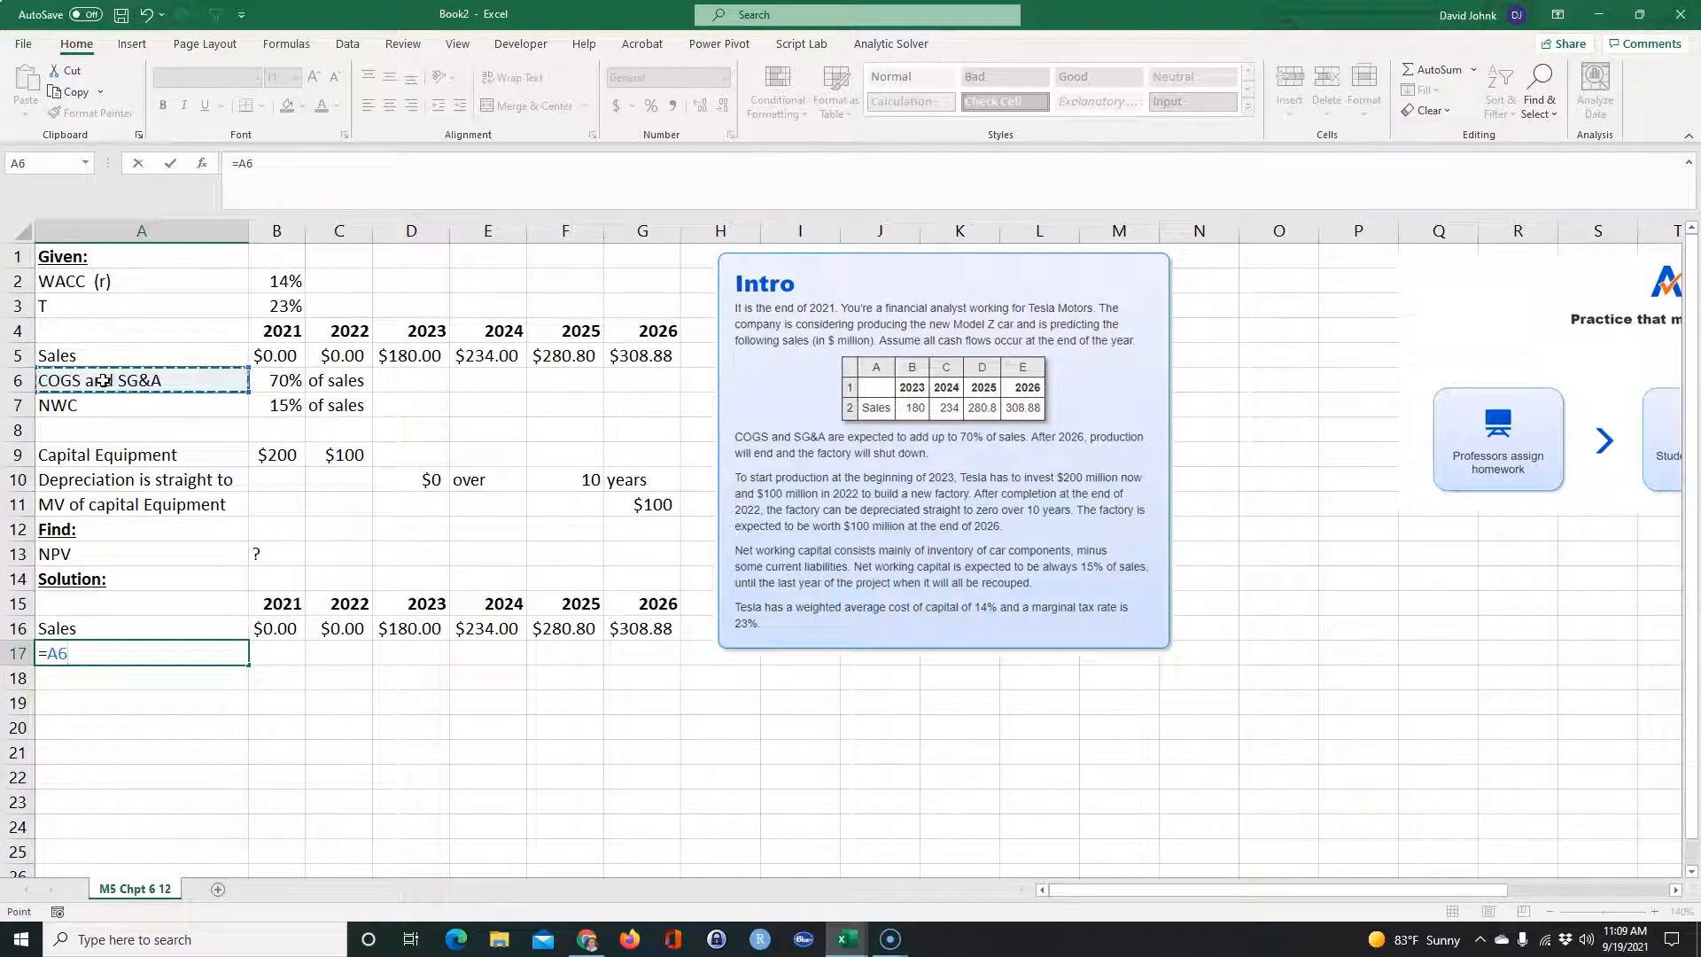
key(Return)
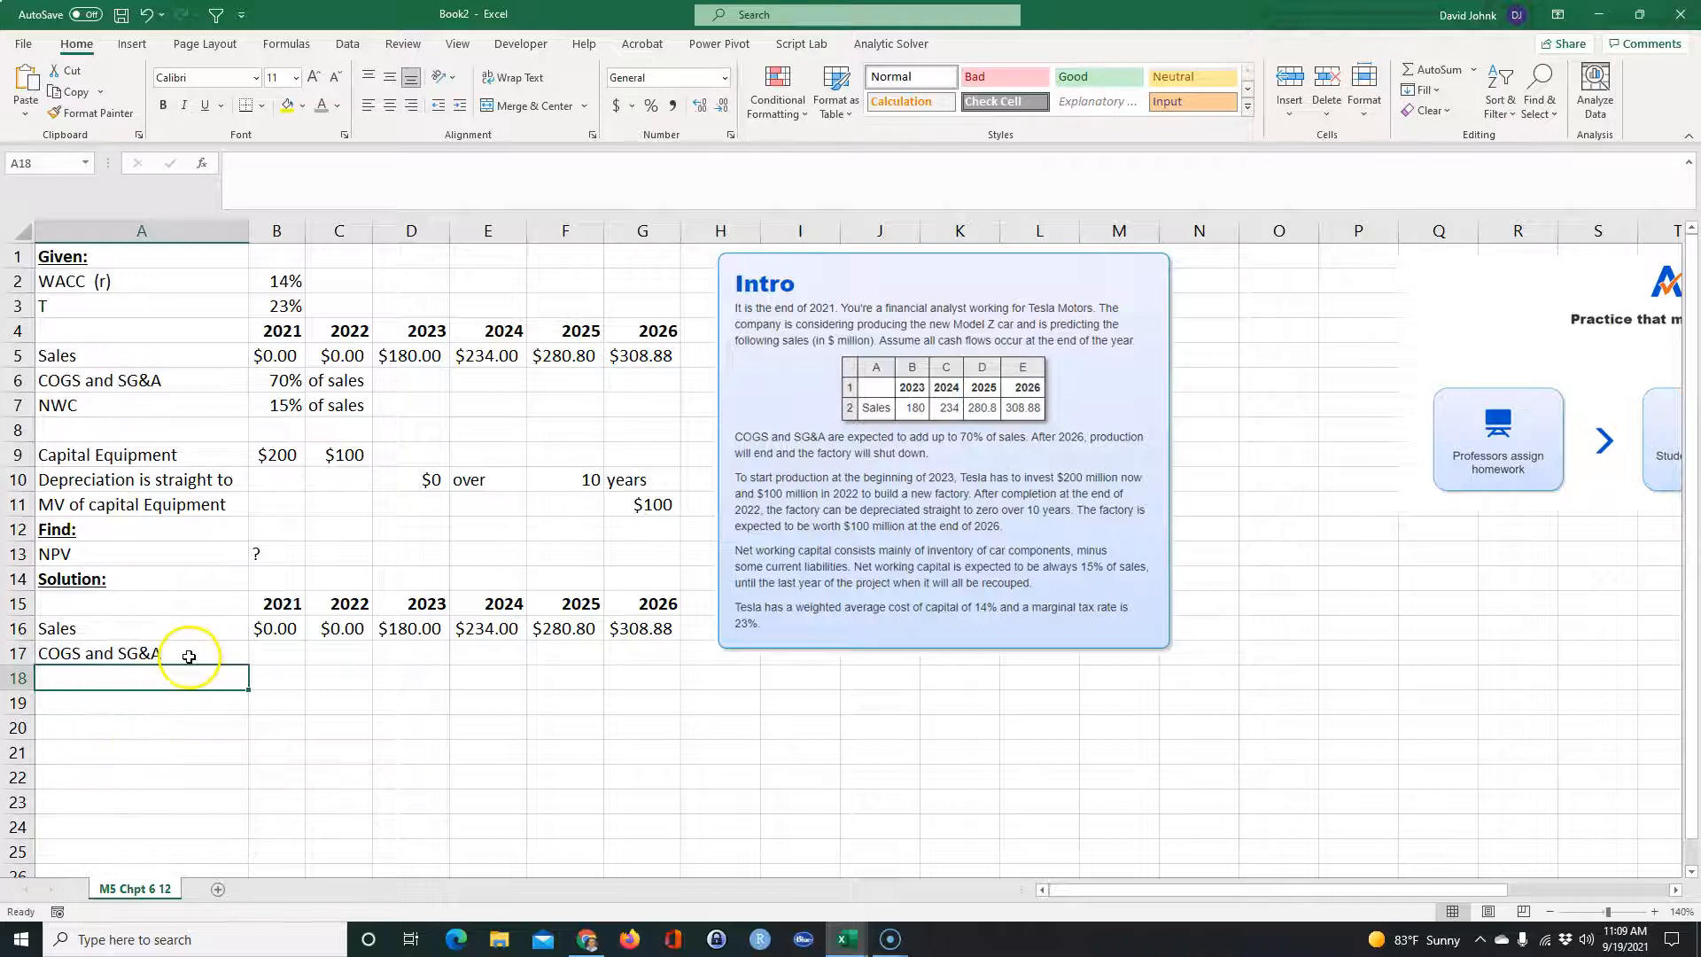
- Calculate COGS and SG&A in B17 with =$B$6*B5 and fill the formula across to G17
click(288, 658)
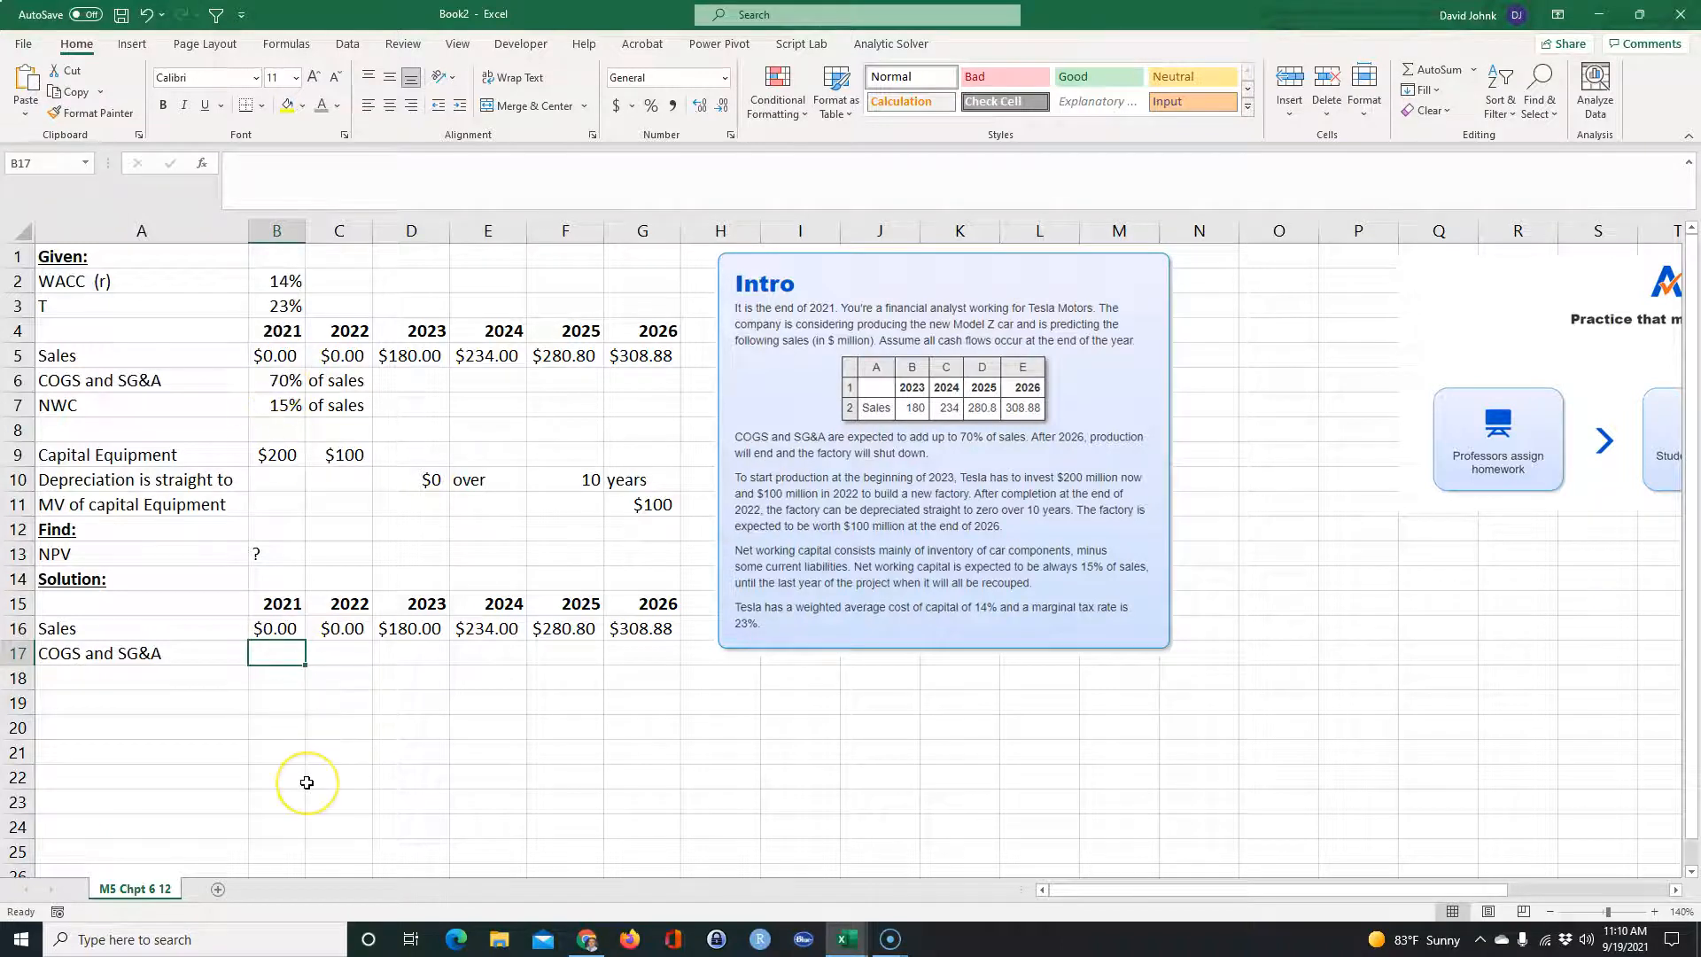
text(=)
click(292, 371)
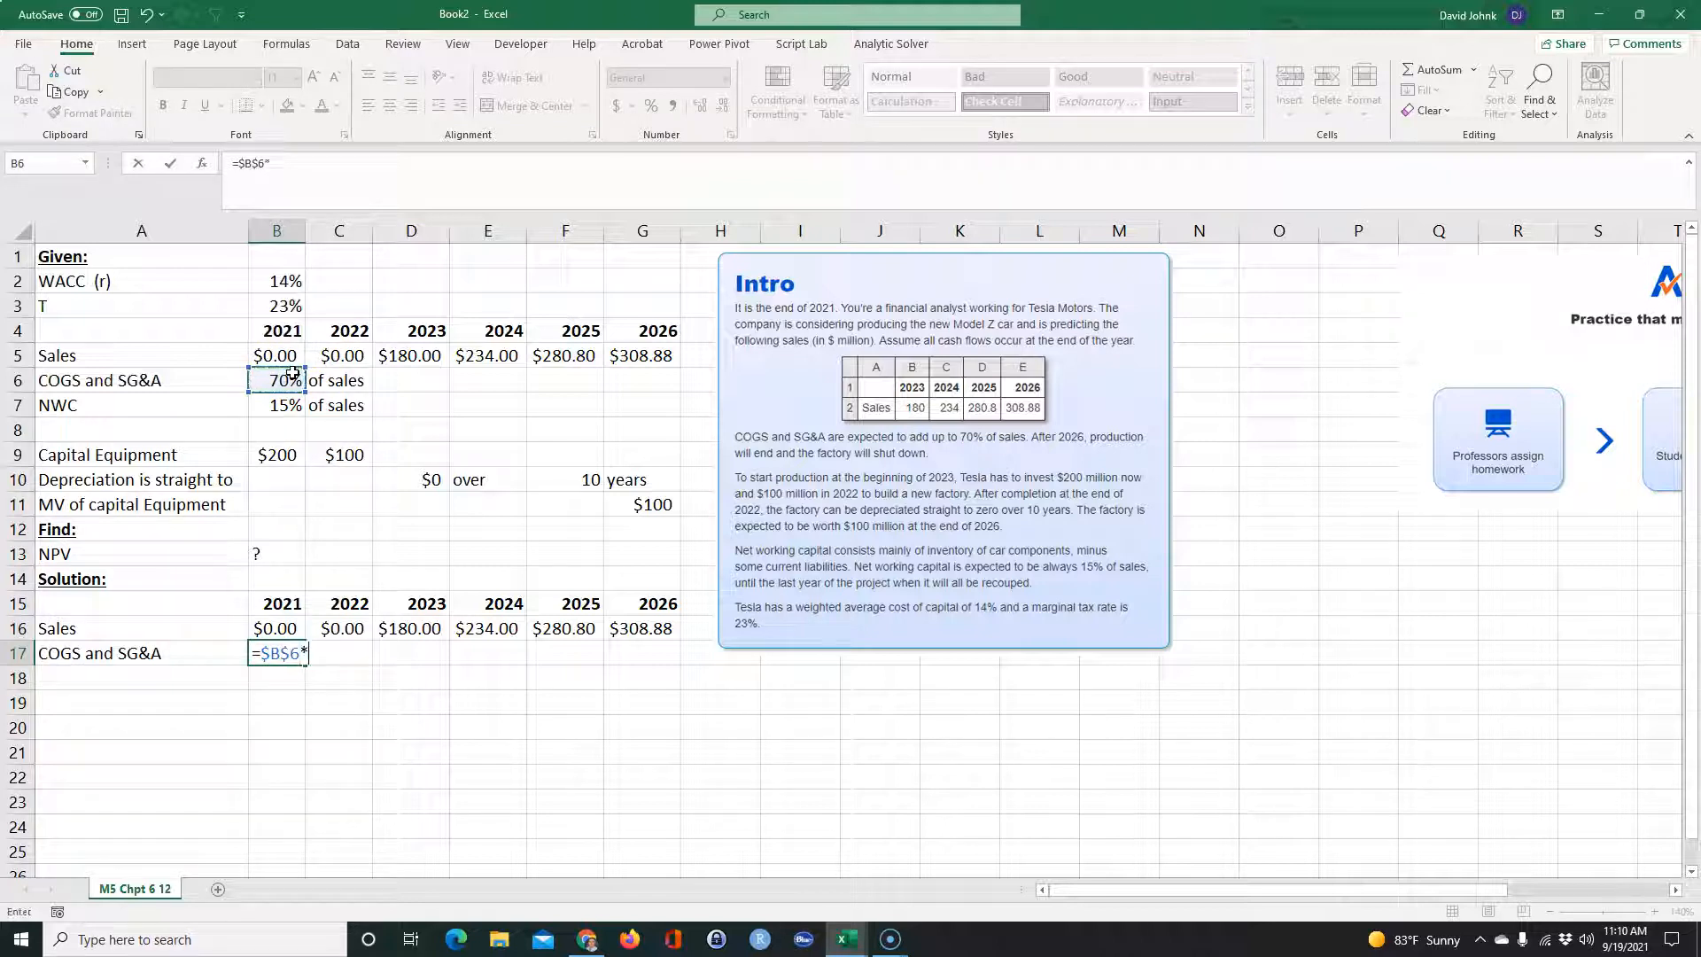
text(*)
click(272, 355)
key(Return)
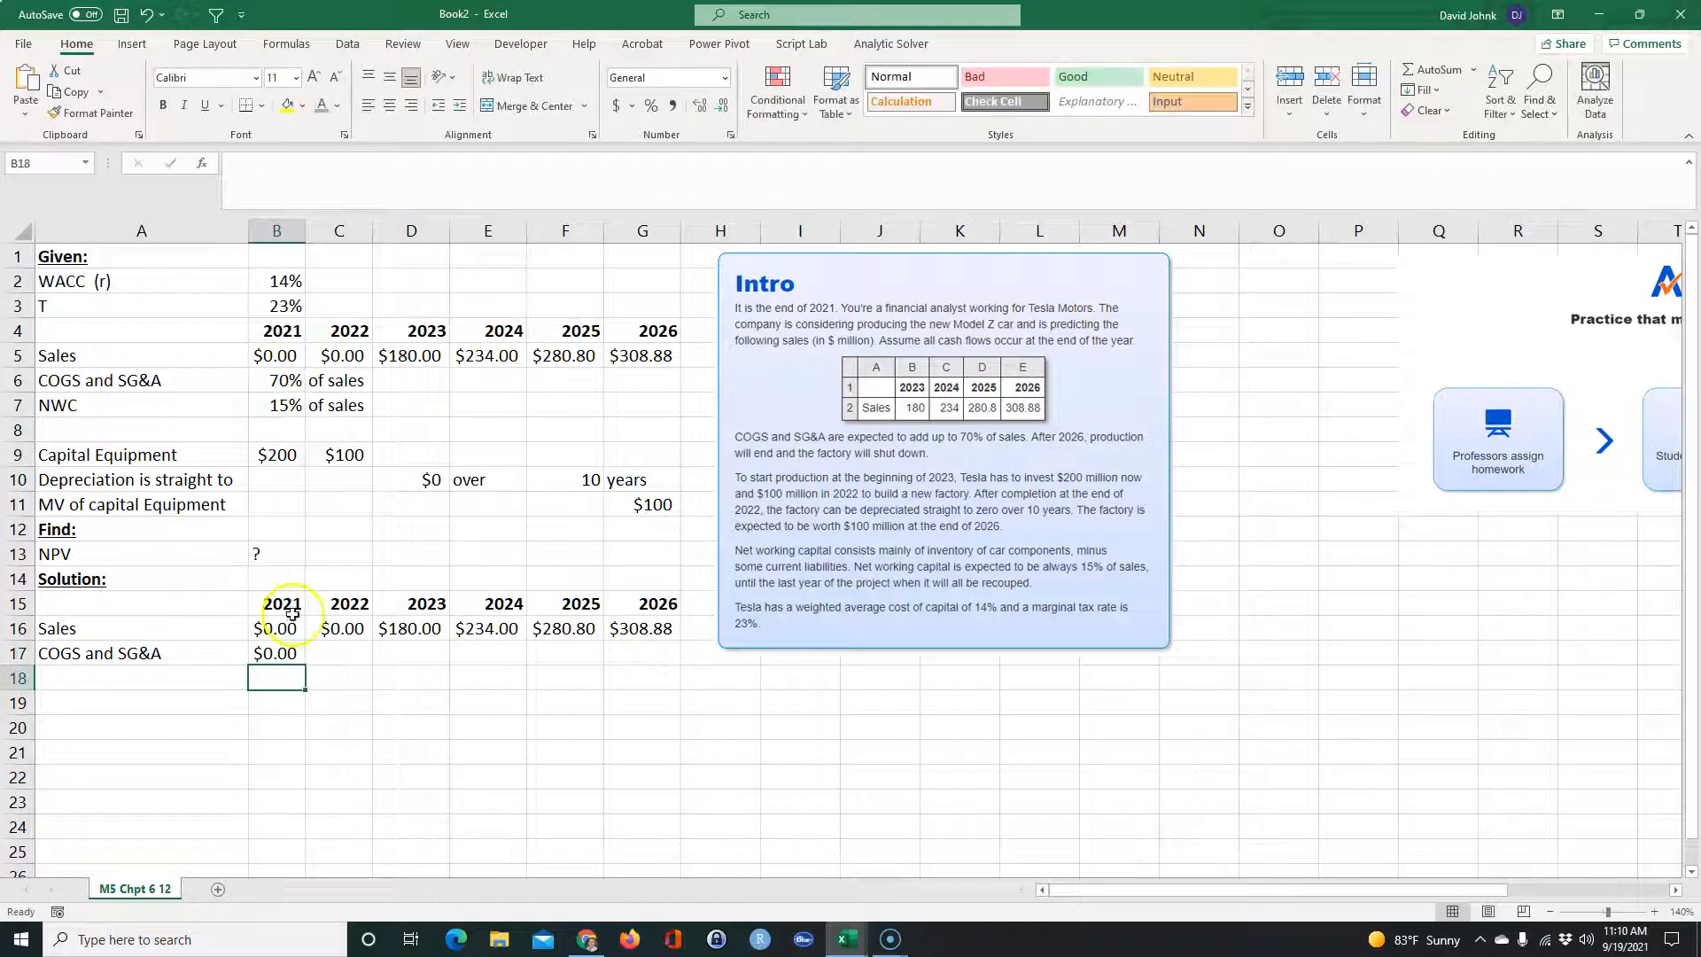
click(282, 653)
drag(304, 666, 655, 678)
- Move the Intro picture clear of column H and show G17's formula as text in H17 with FORMULATEXT
drag(731, 421, 942, 431)
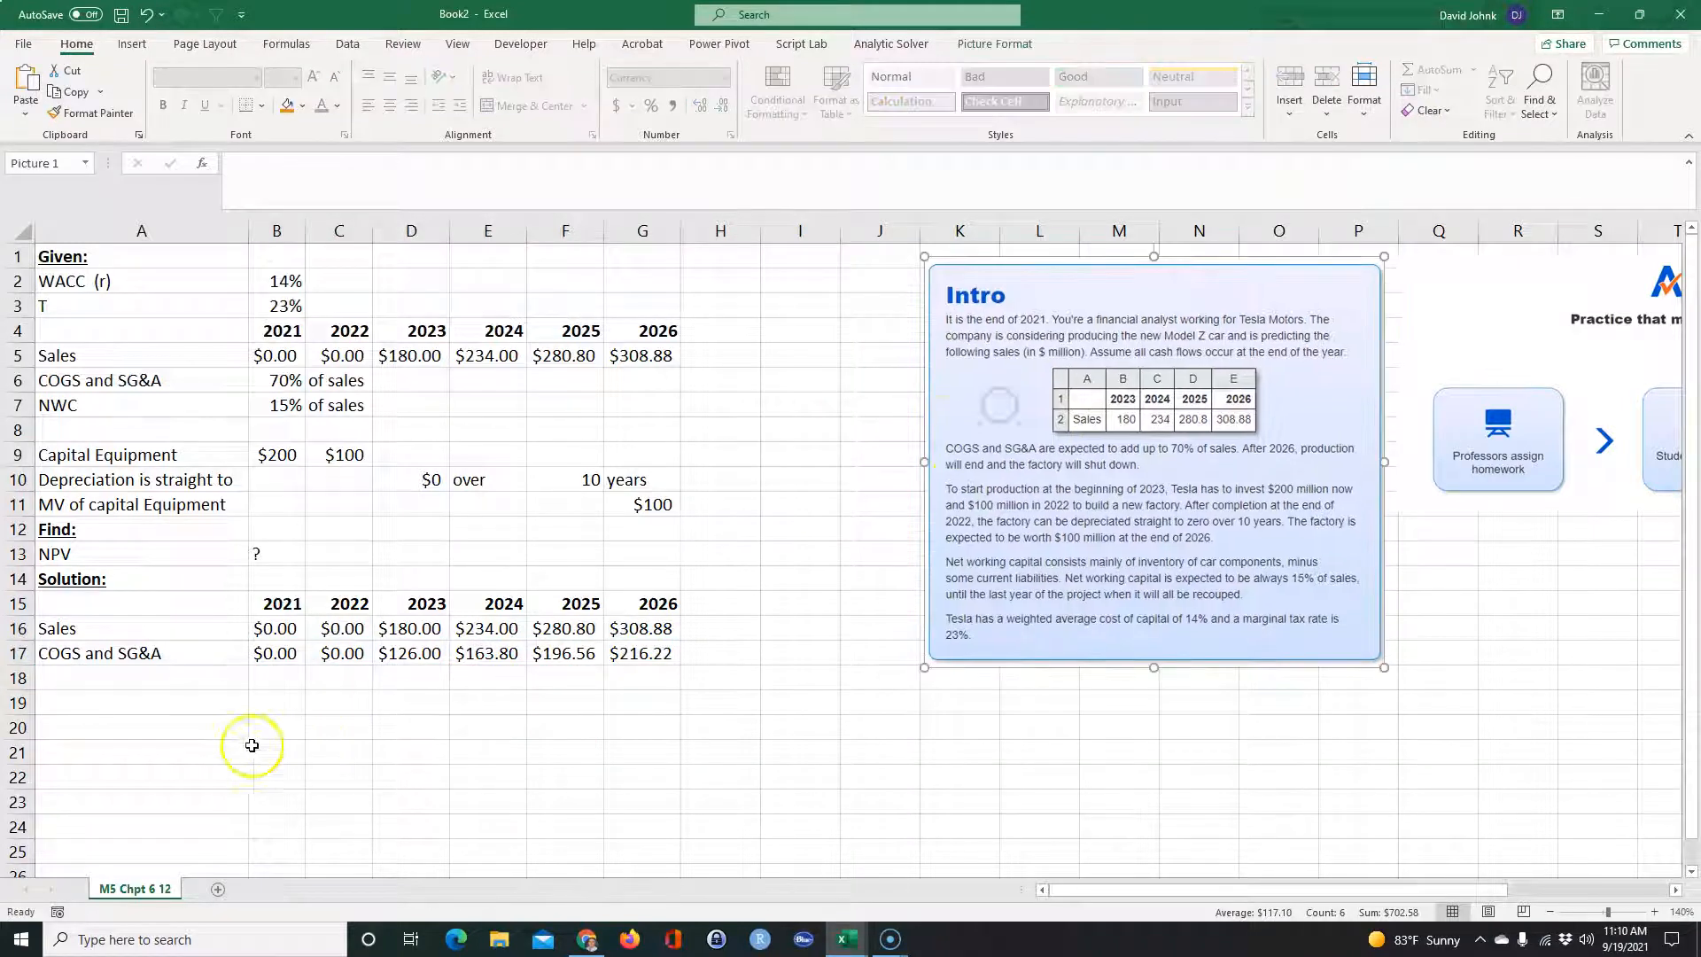
click(125, 678)
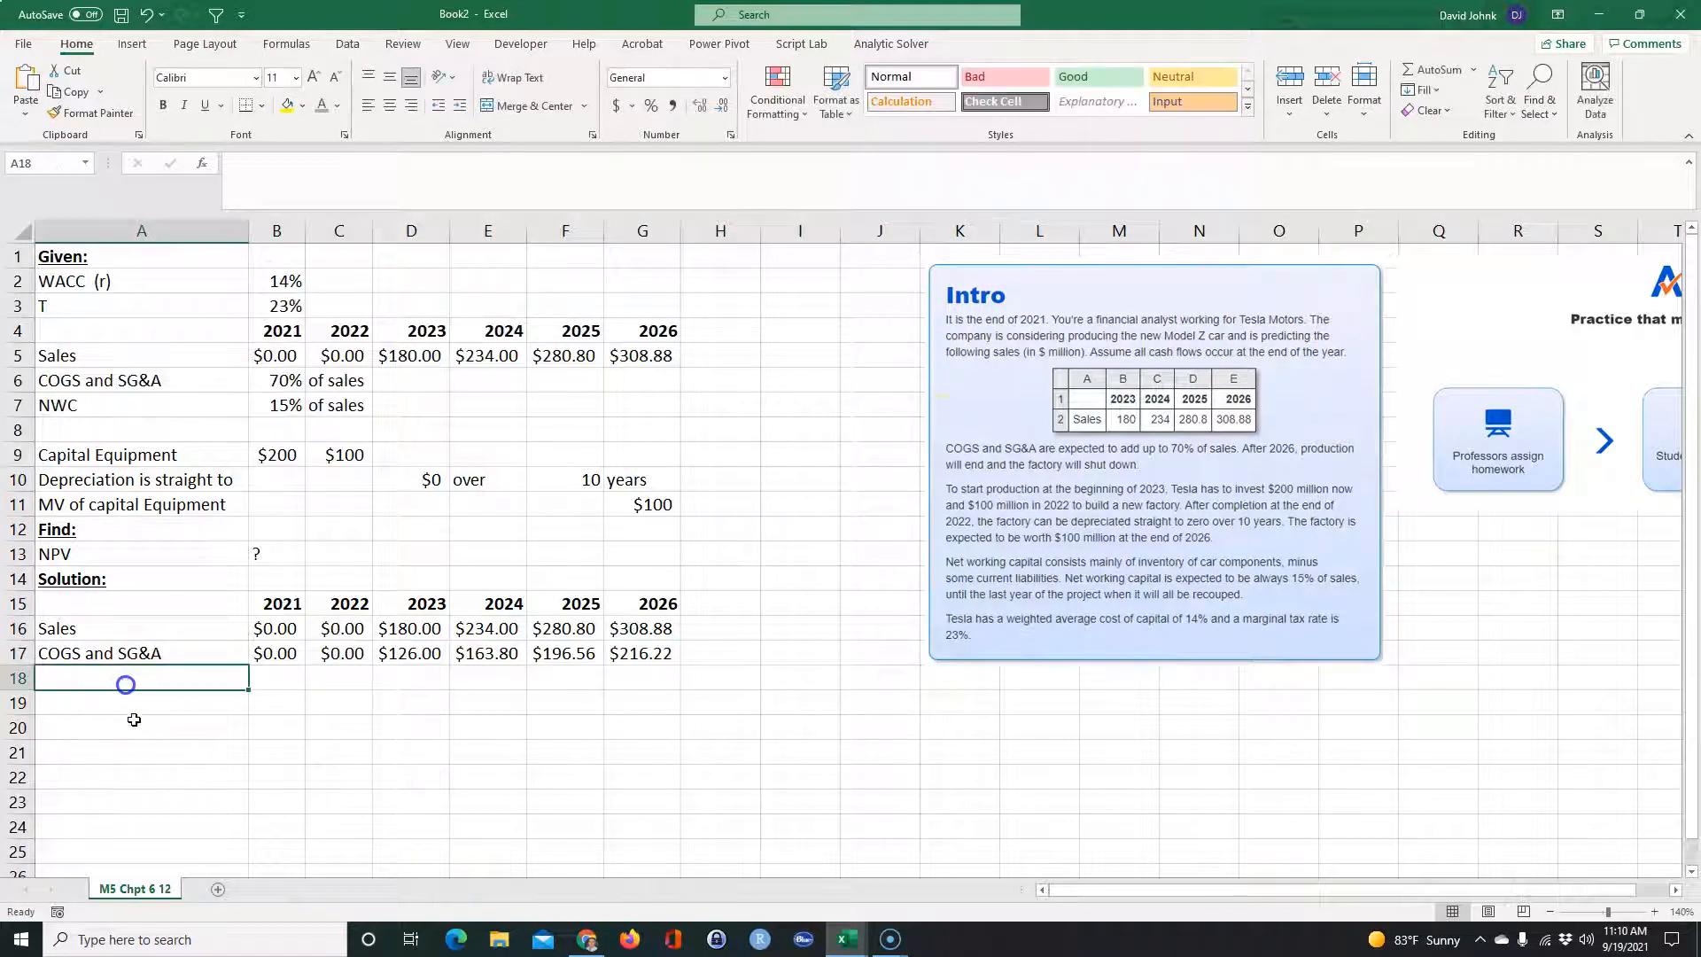
click(722, 648)
text(=form)
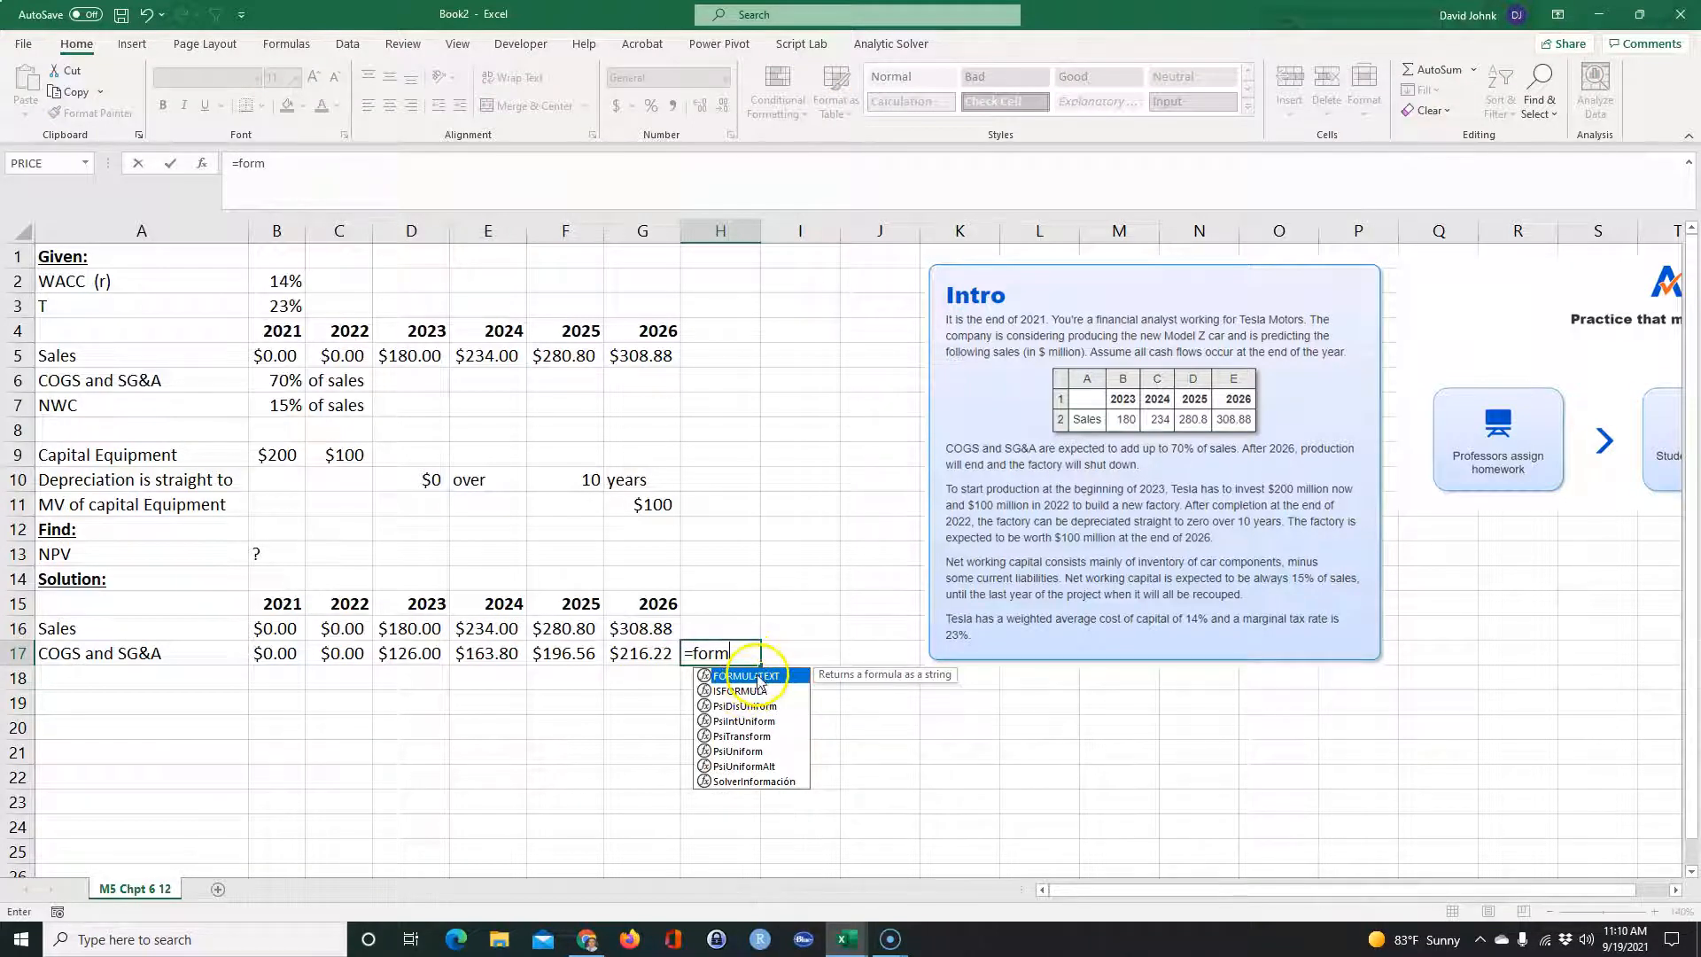
double_click(759, 678)
click(639, 653)
key(Return)
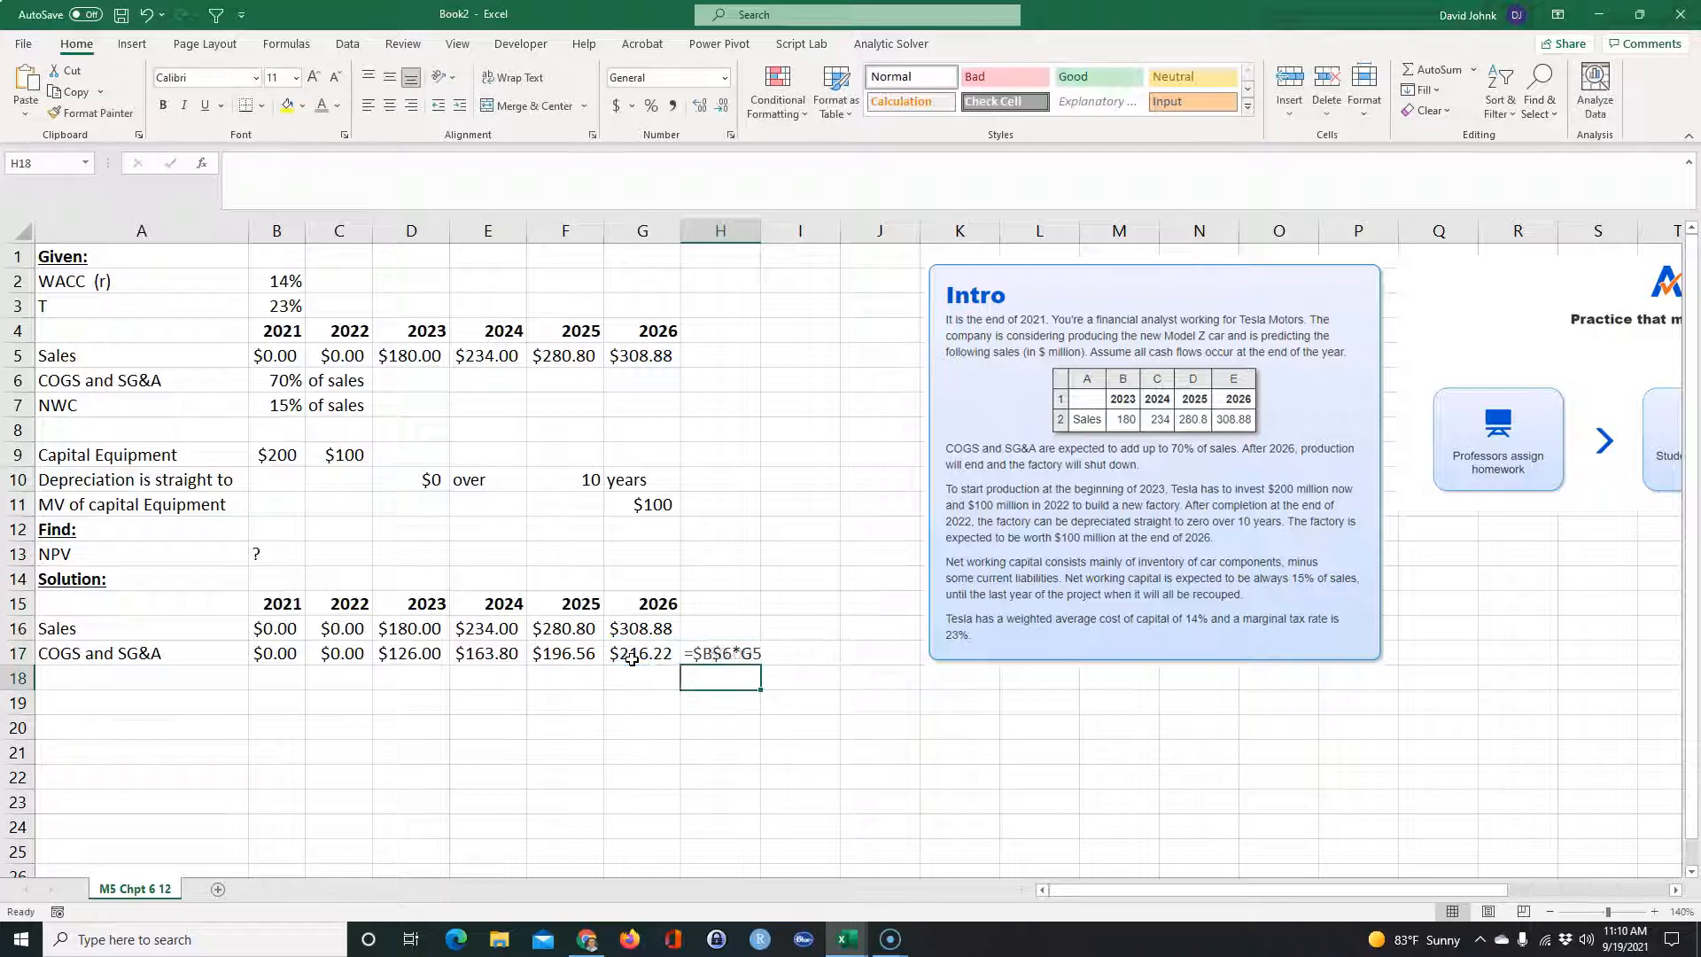
- Enter the depreciation label in A18, shortening "Depreciation is straight to" to "Depreciation"
click(154, 673)
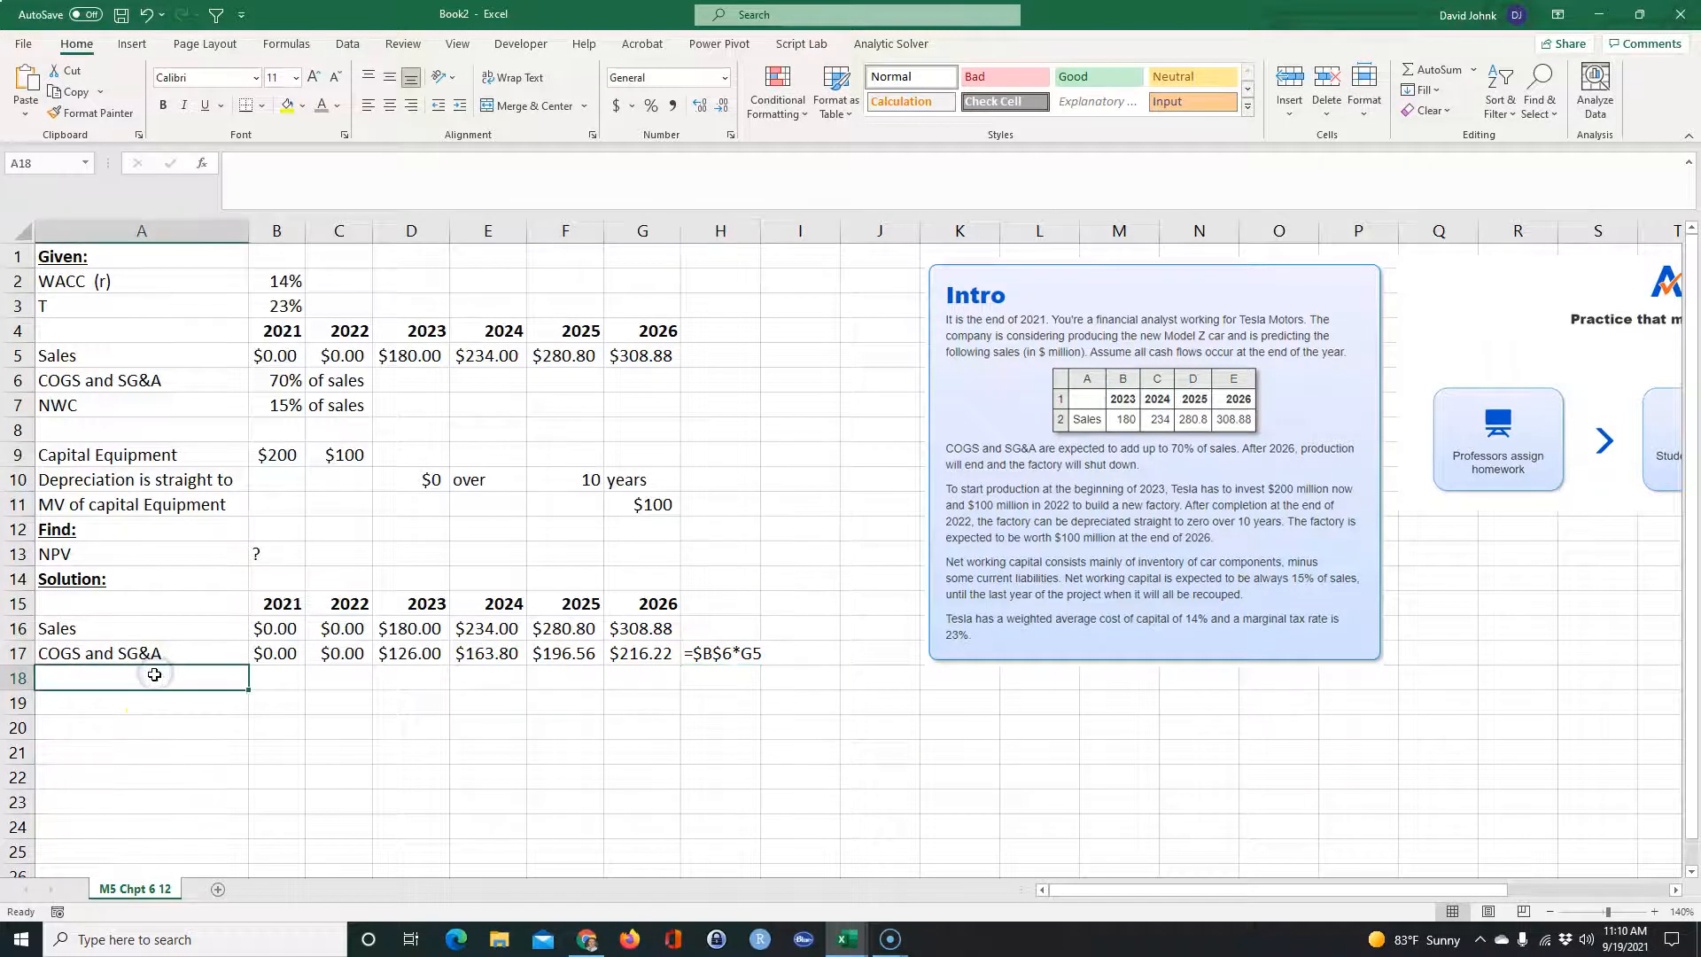
scroll(1131, 770, down, 1)
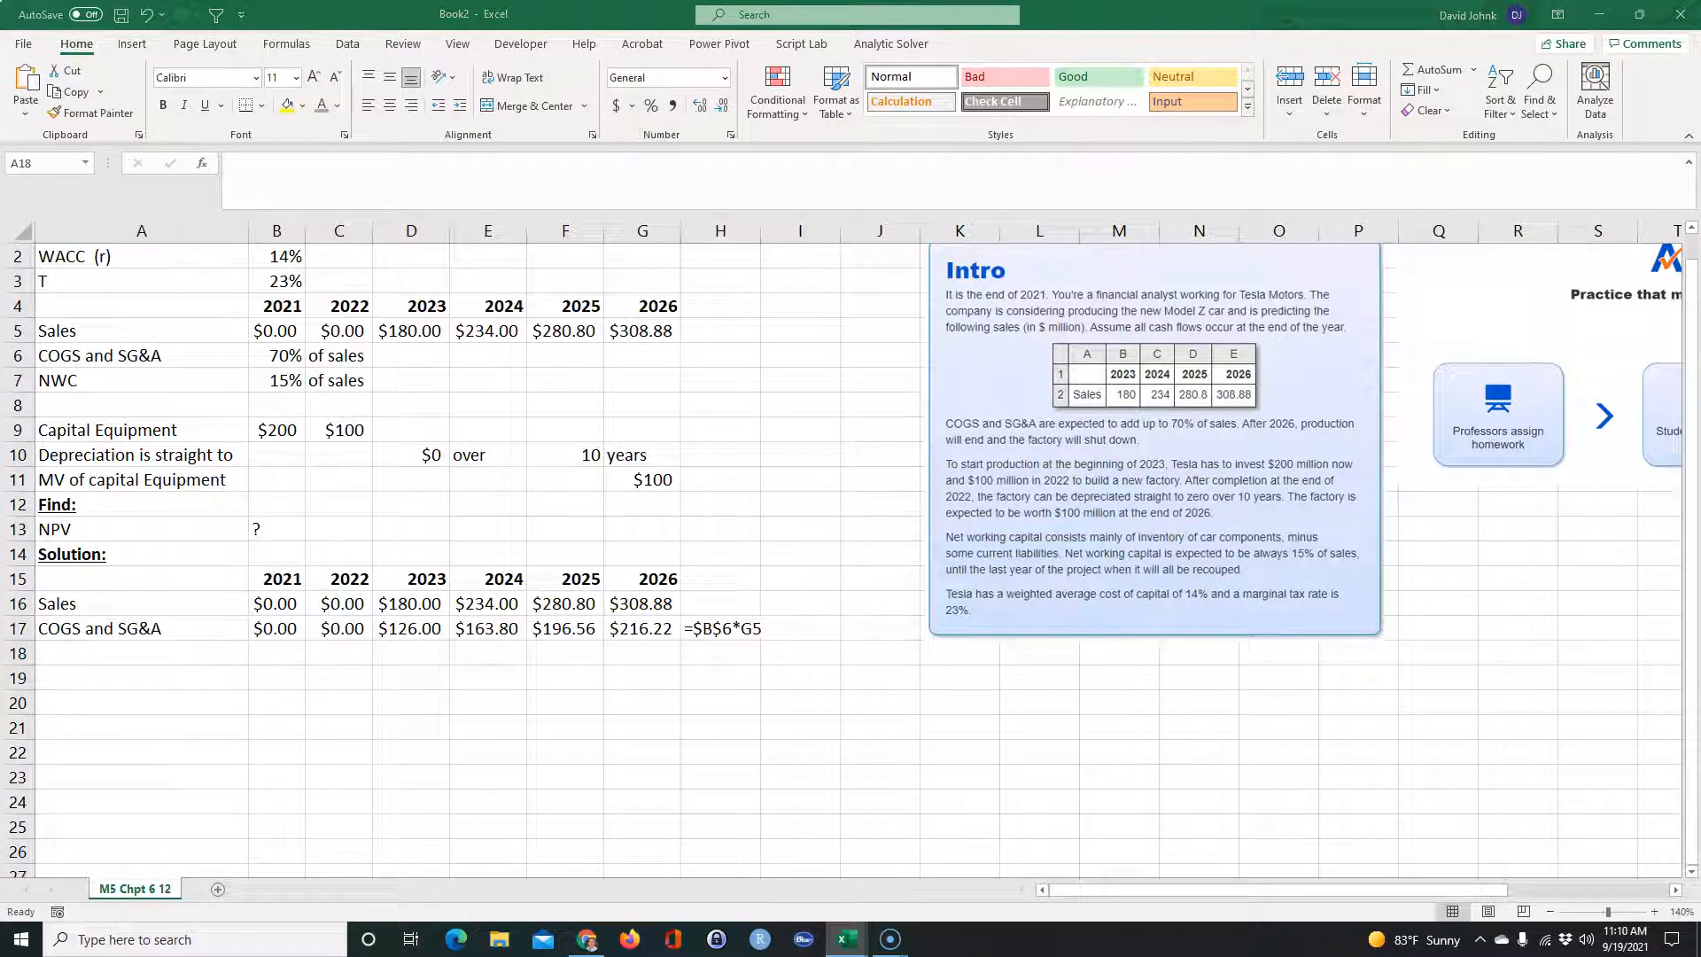
click(83, 653)
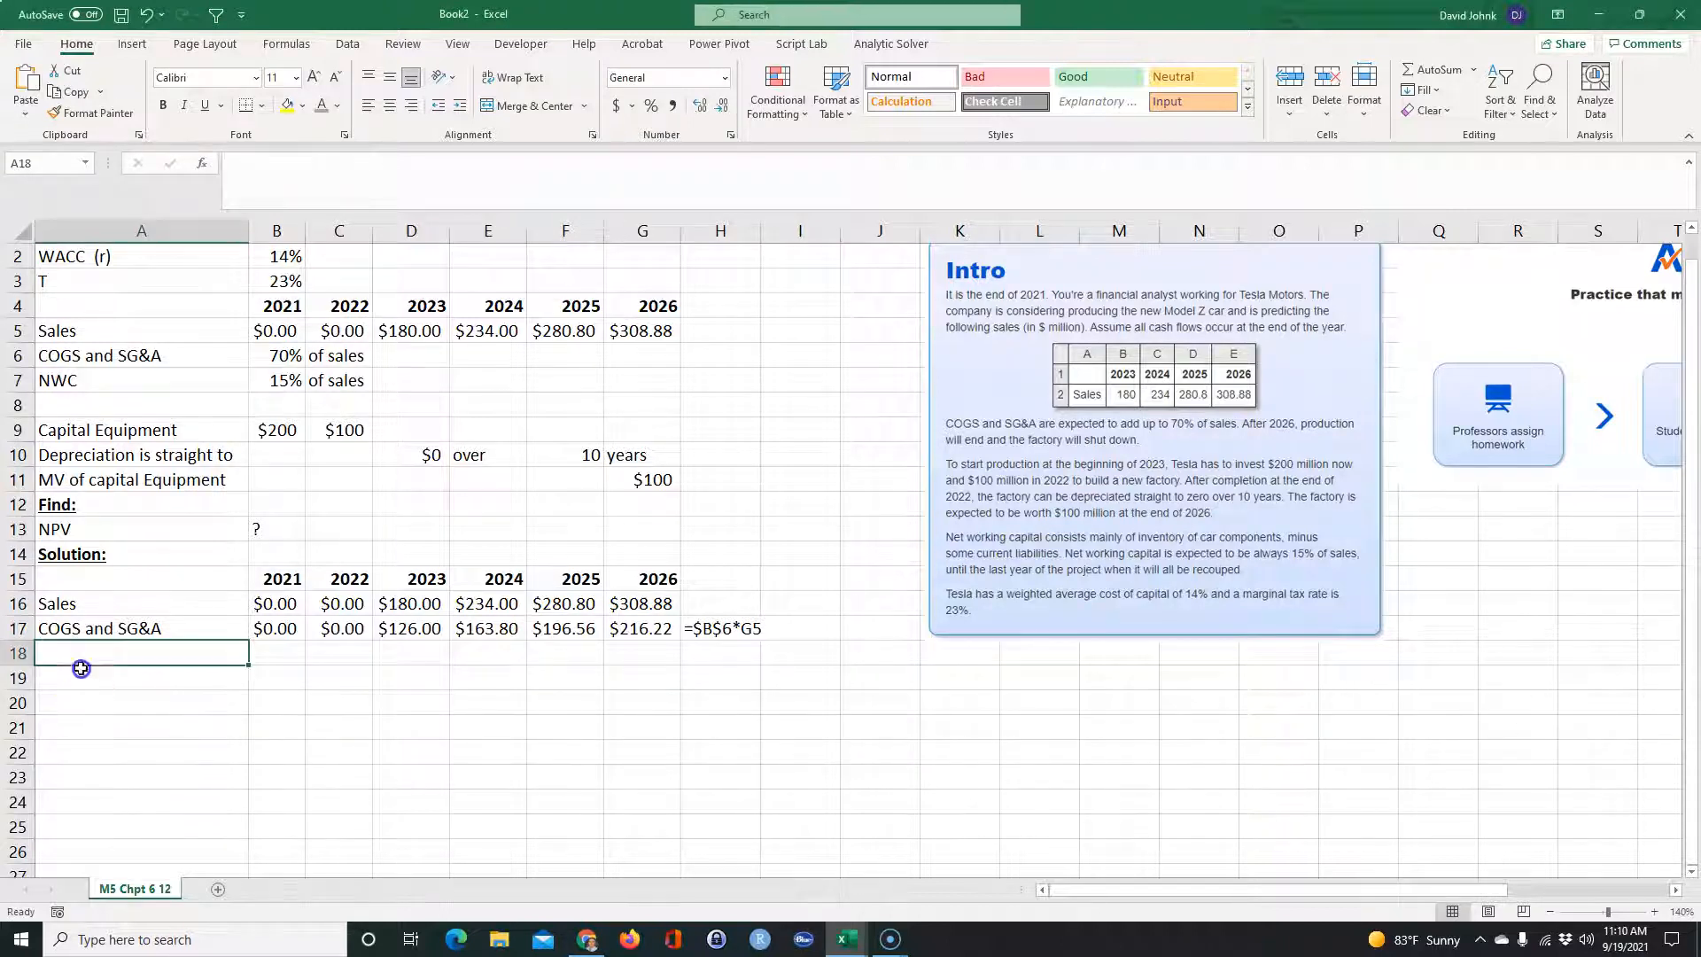
text(Depreciation is straight to)
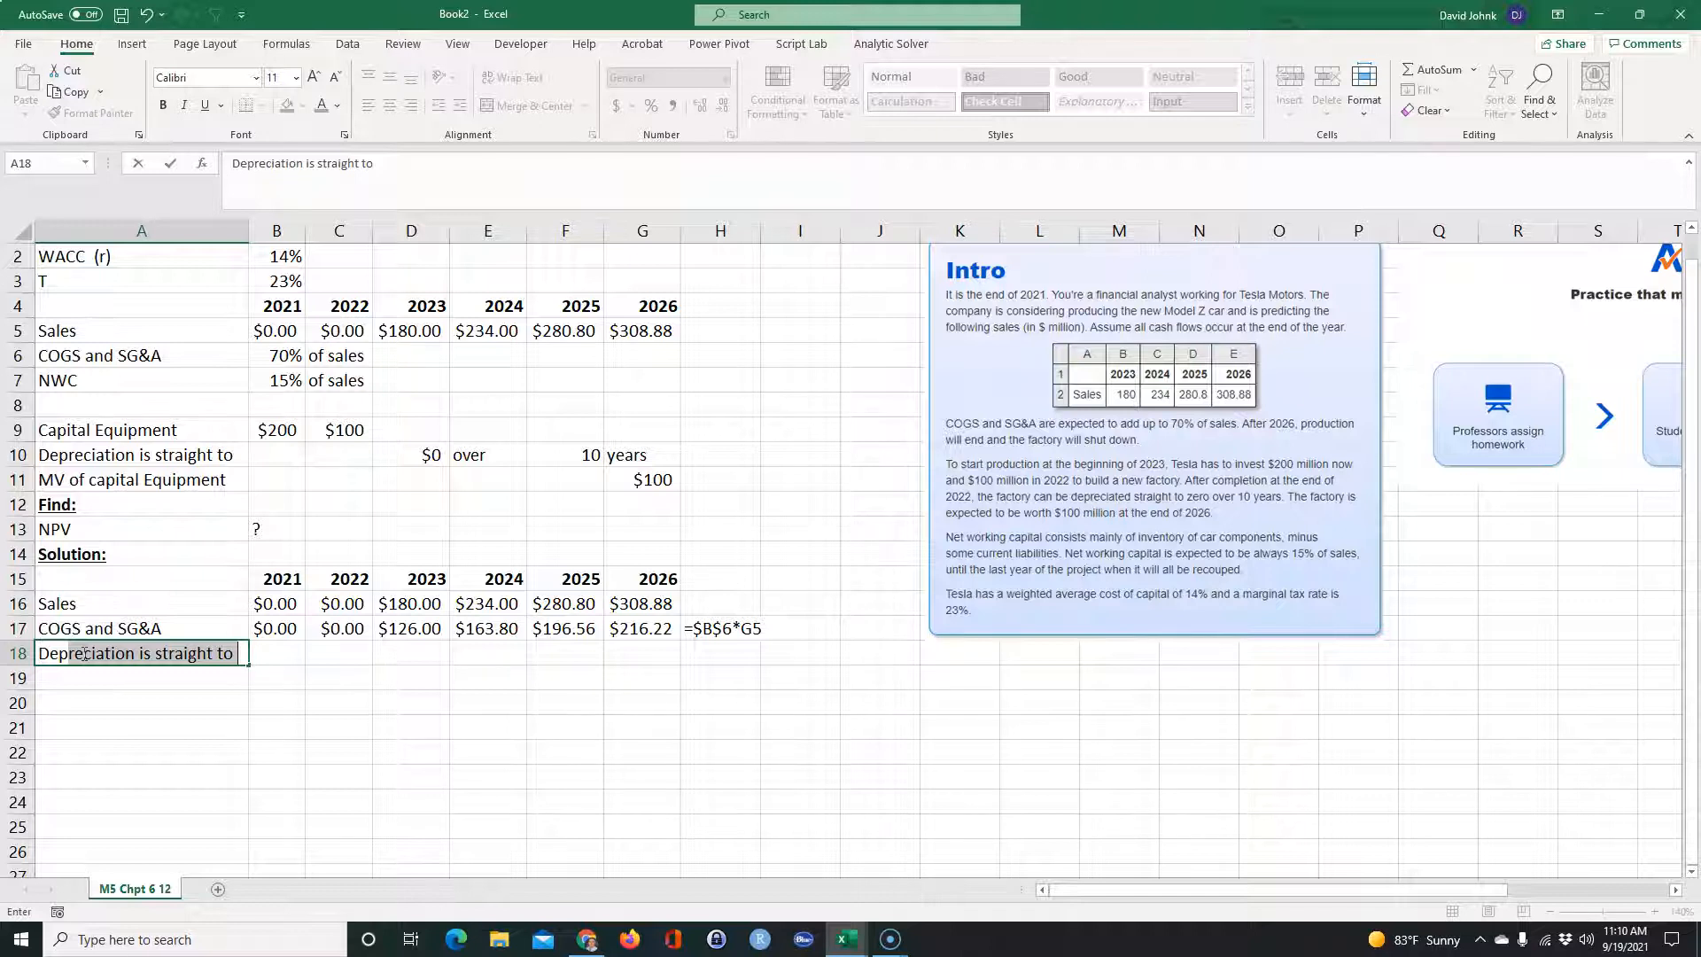
click(134, 653)
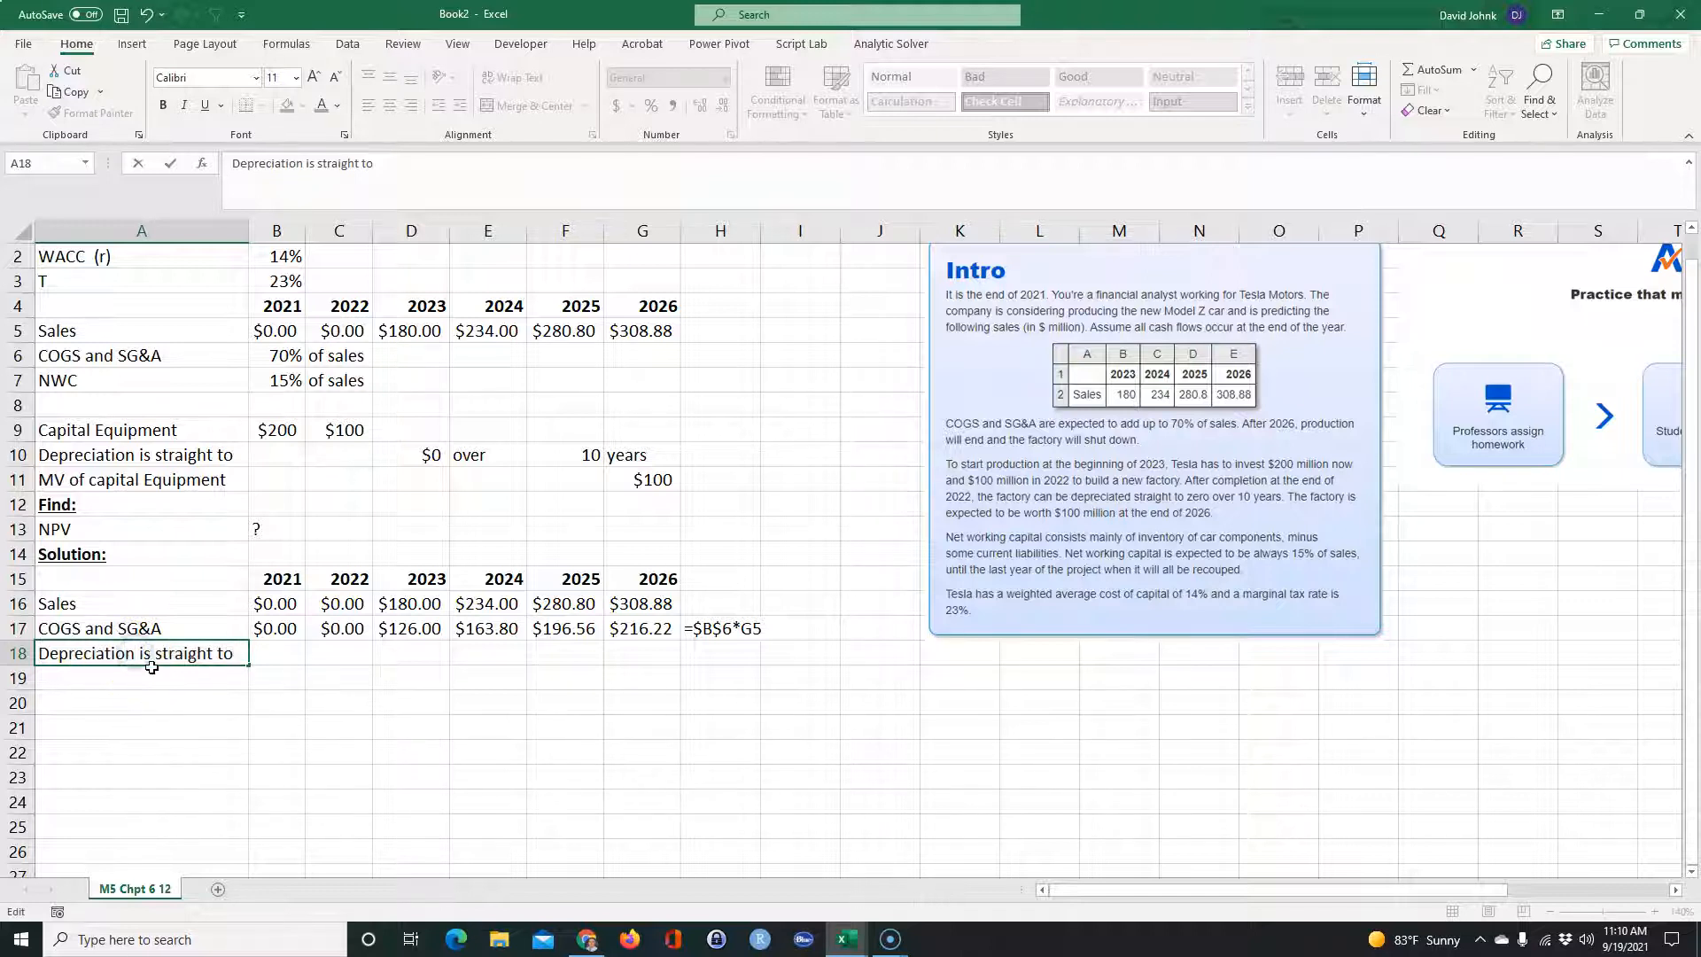
key(Delete)
key(Delete)
key(Delete)
key(Delete)
key(Delete)
key(Delete)
key(Delete)
key(Delete)
key(Delete)
key(Delete)
key(Delete)
key(Delete)
key(Delete)
key(Delete)
key(Delete)
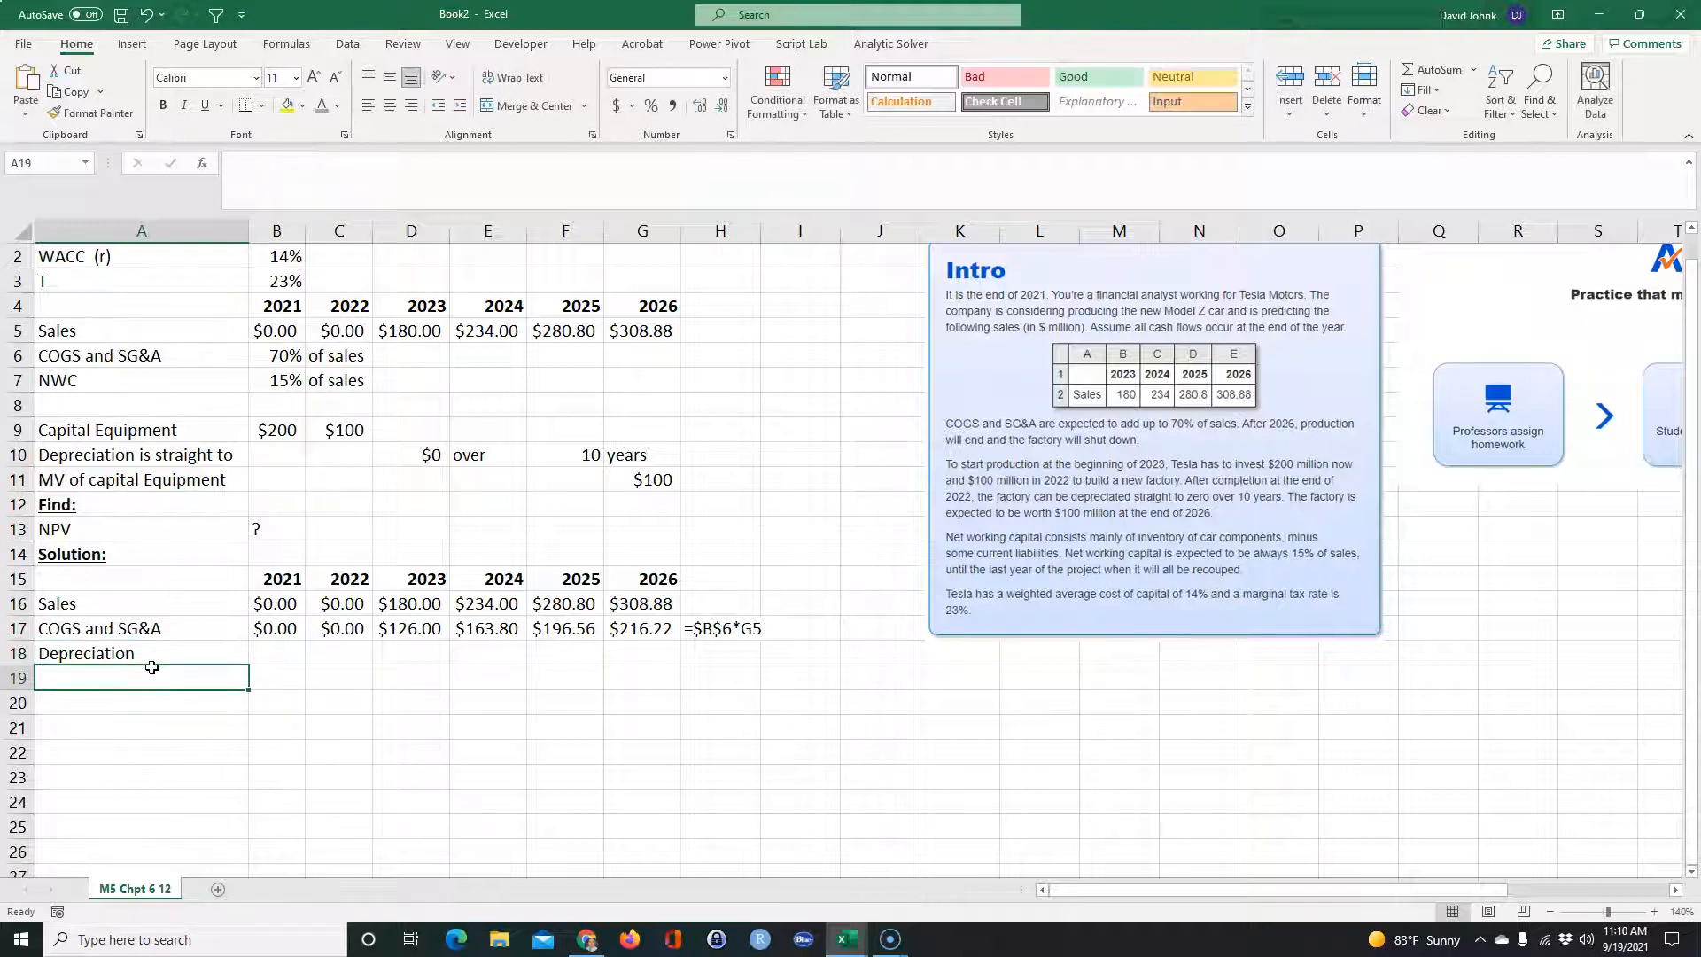
- Extend the label in A18 to read "Depreciation expense"
click(281, 653)
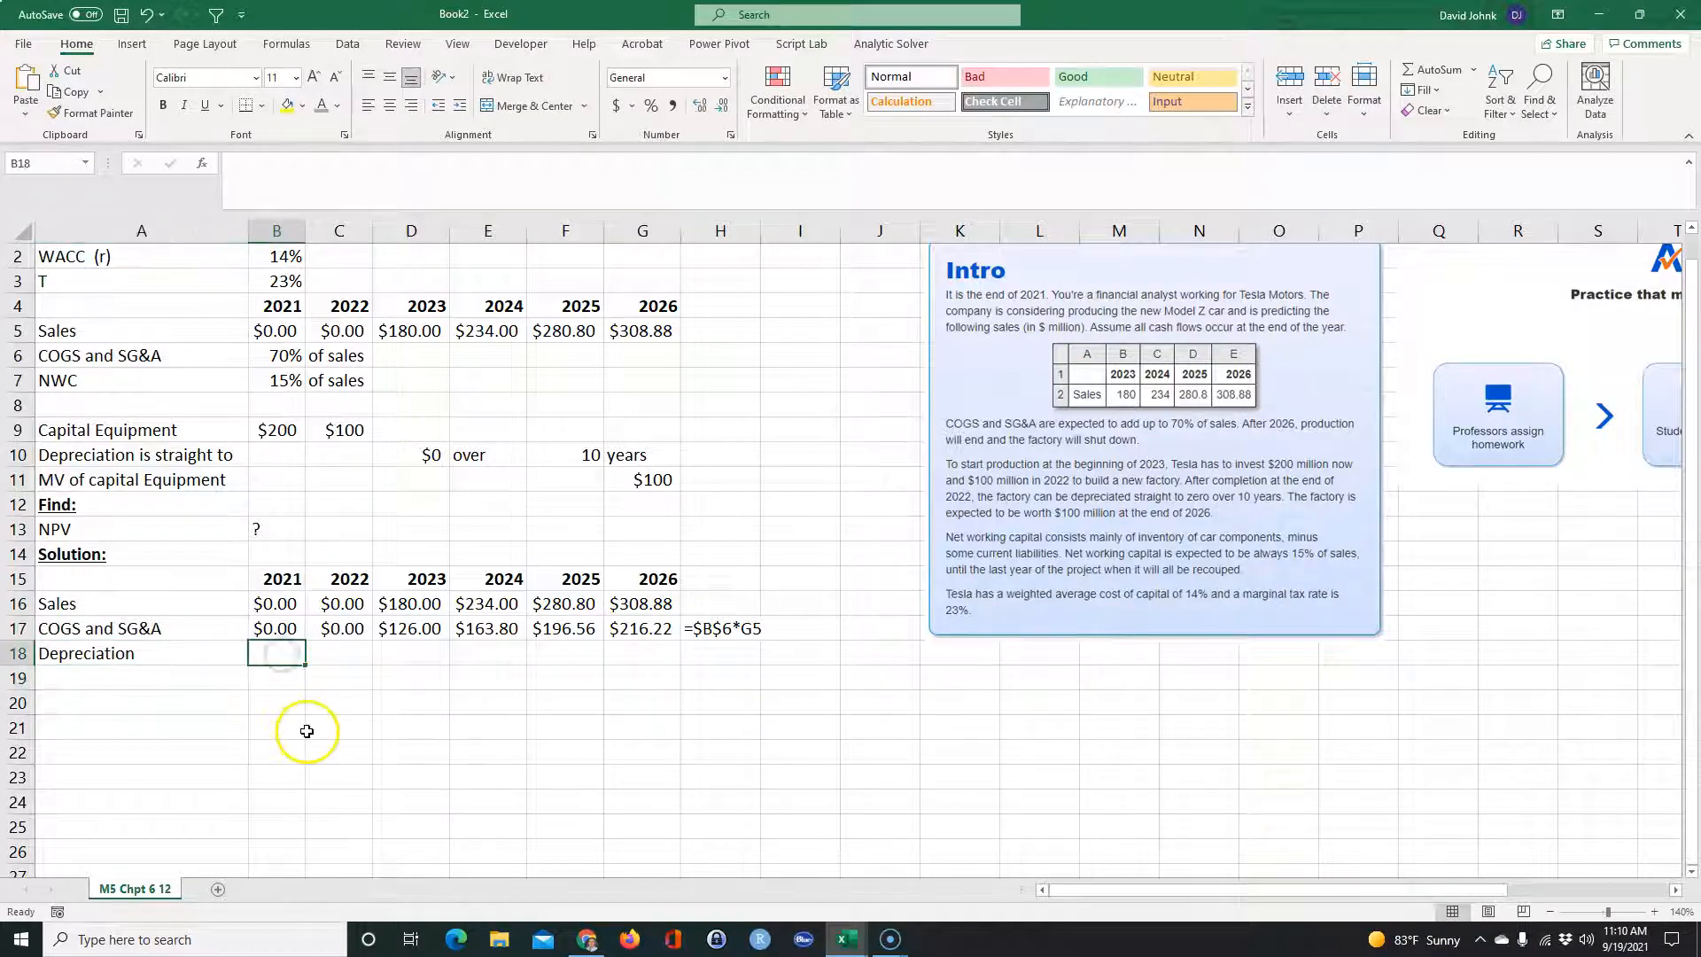
double_click(169, 656)
text(e)
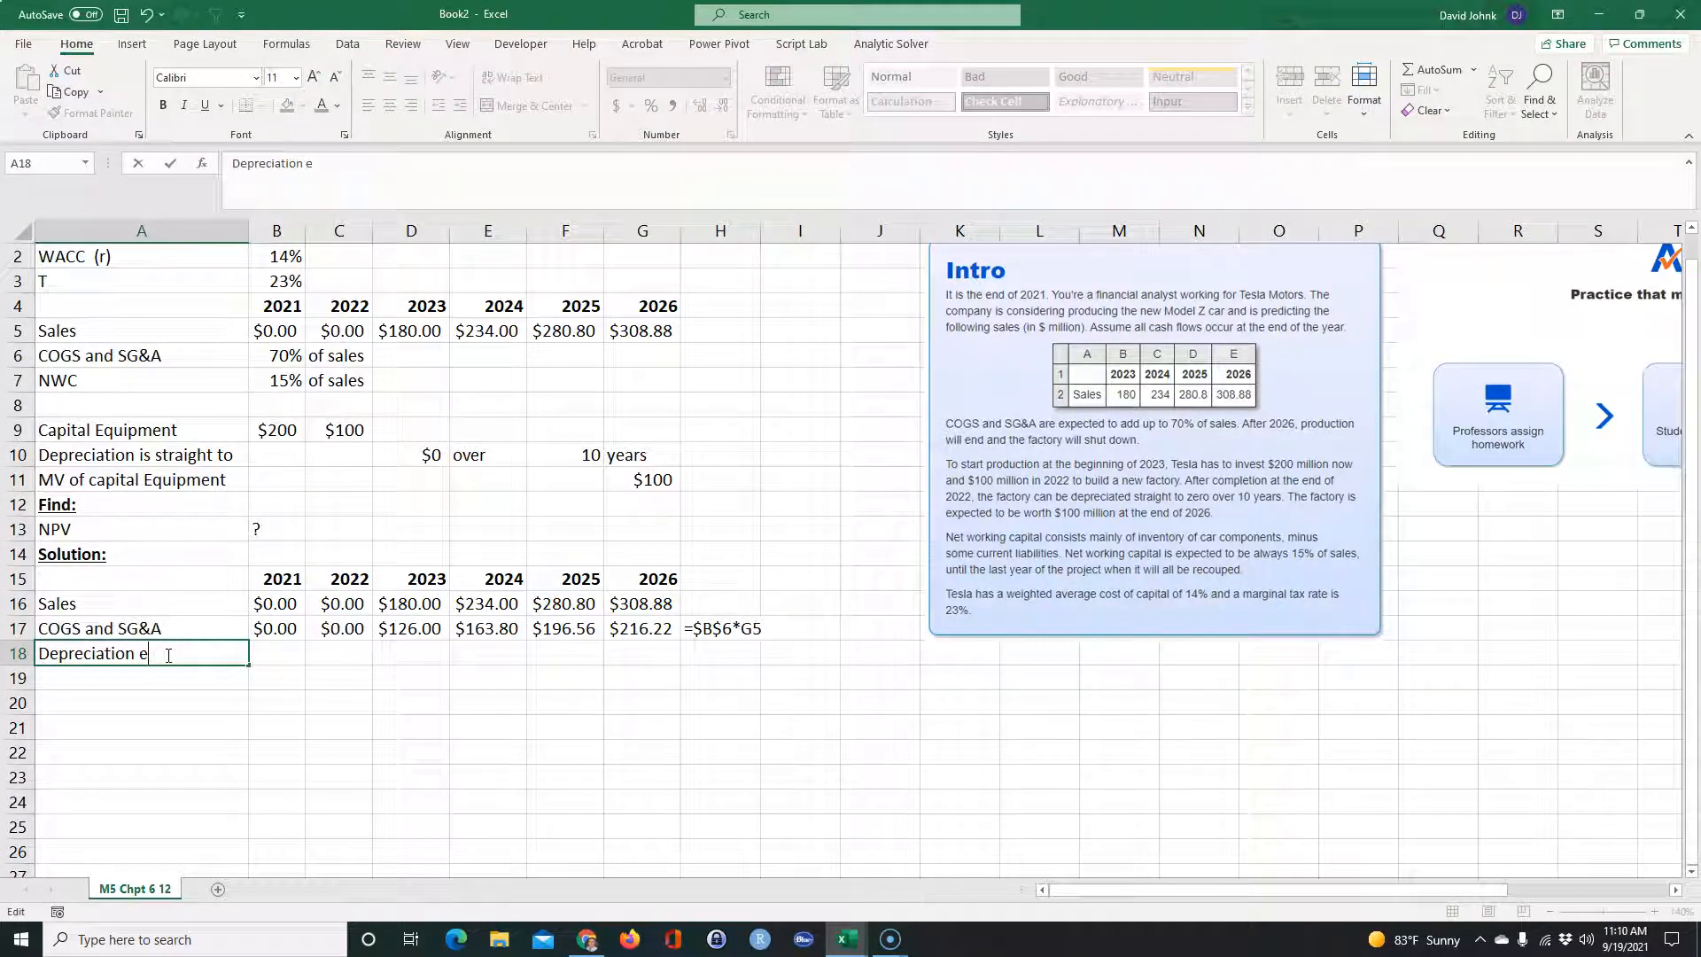
text(xpense)
key(Return)
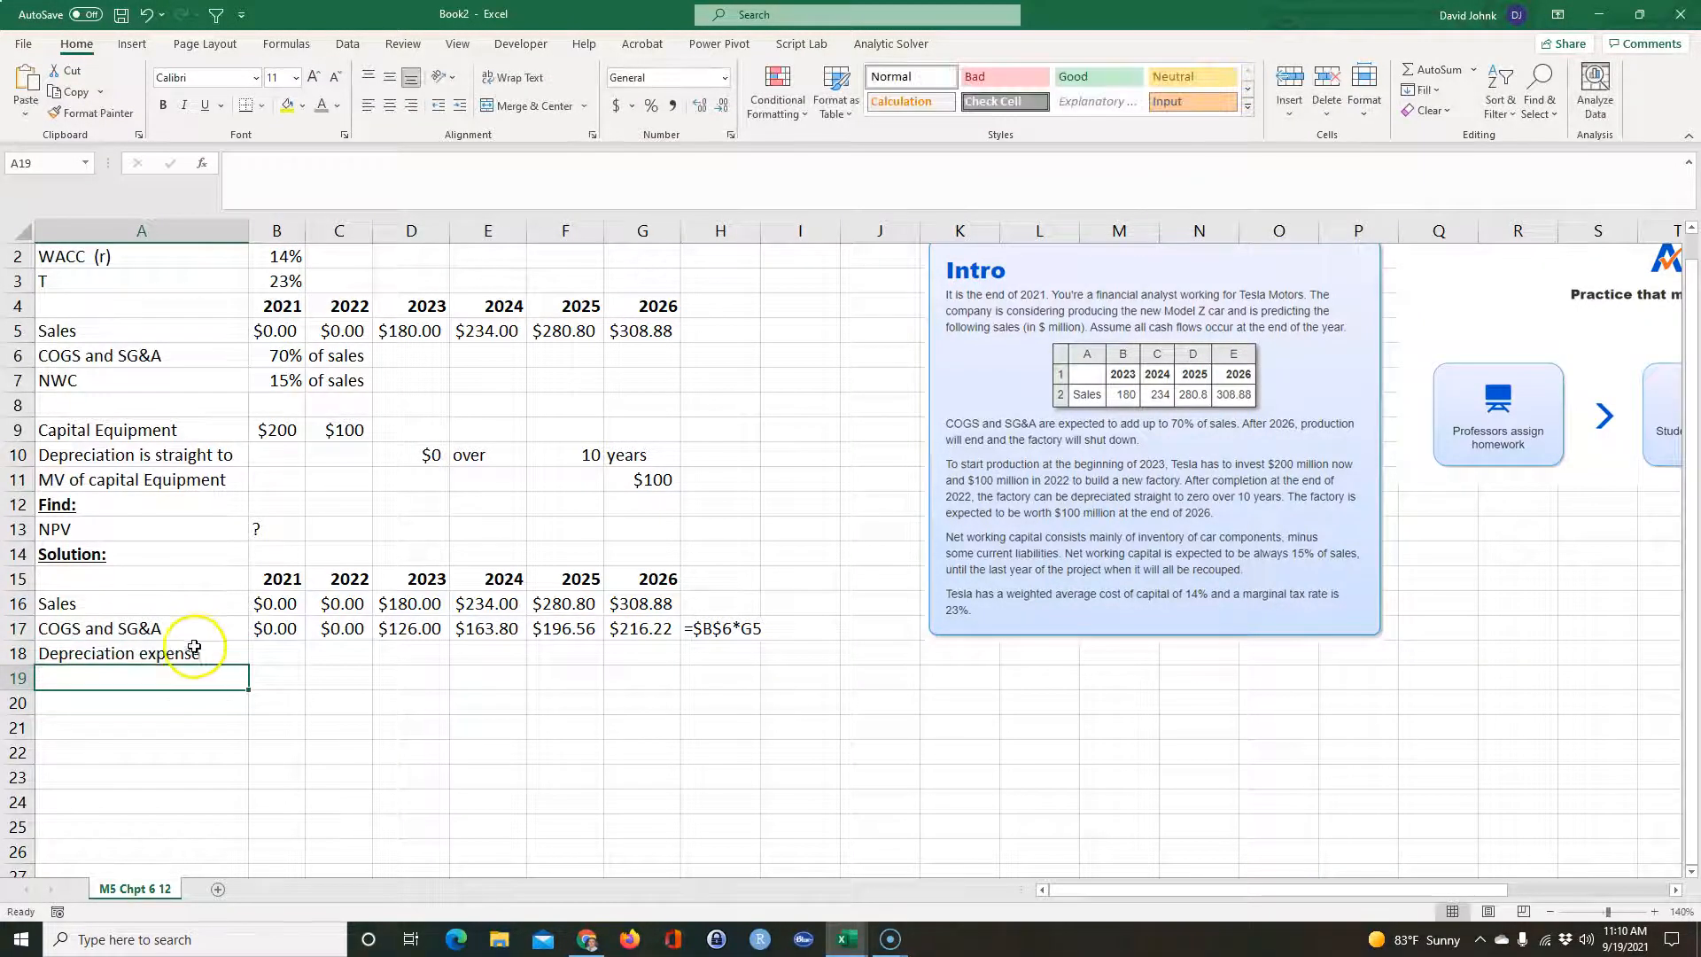
- Calculate the 2023 depreciation expense in D18 with =($B$9+$C$9)*(1/$F$10)
click(267, 653)
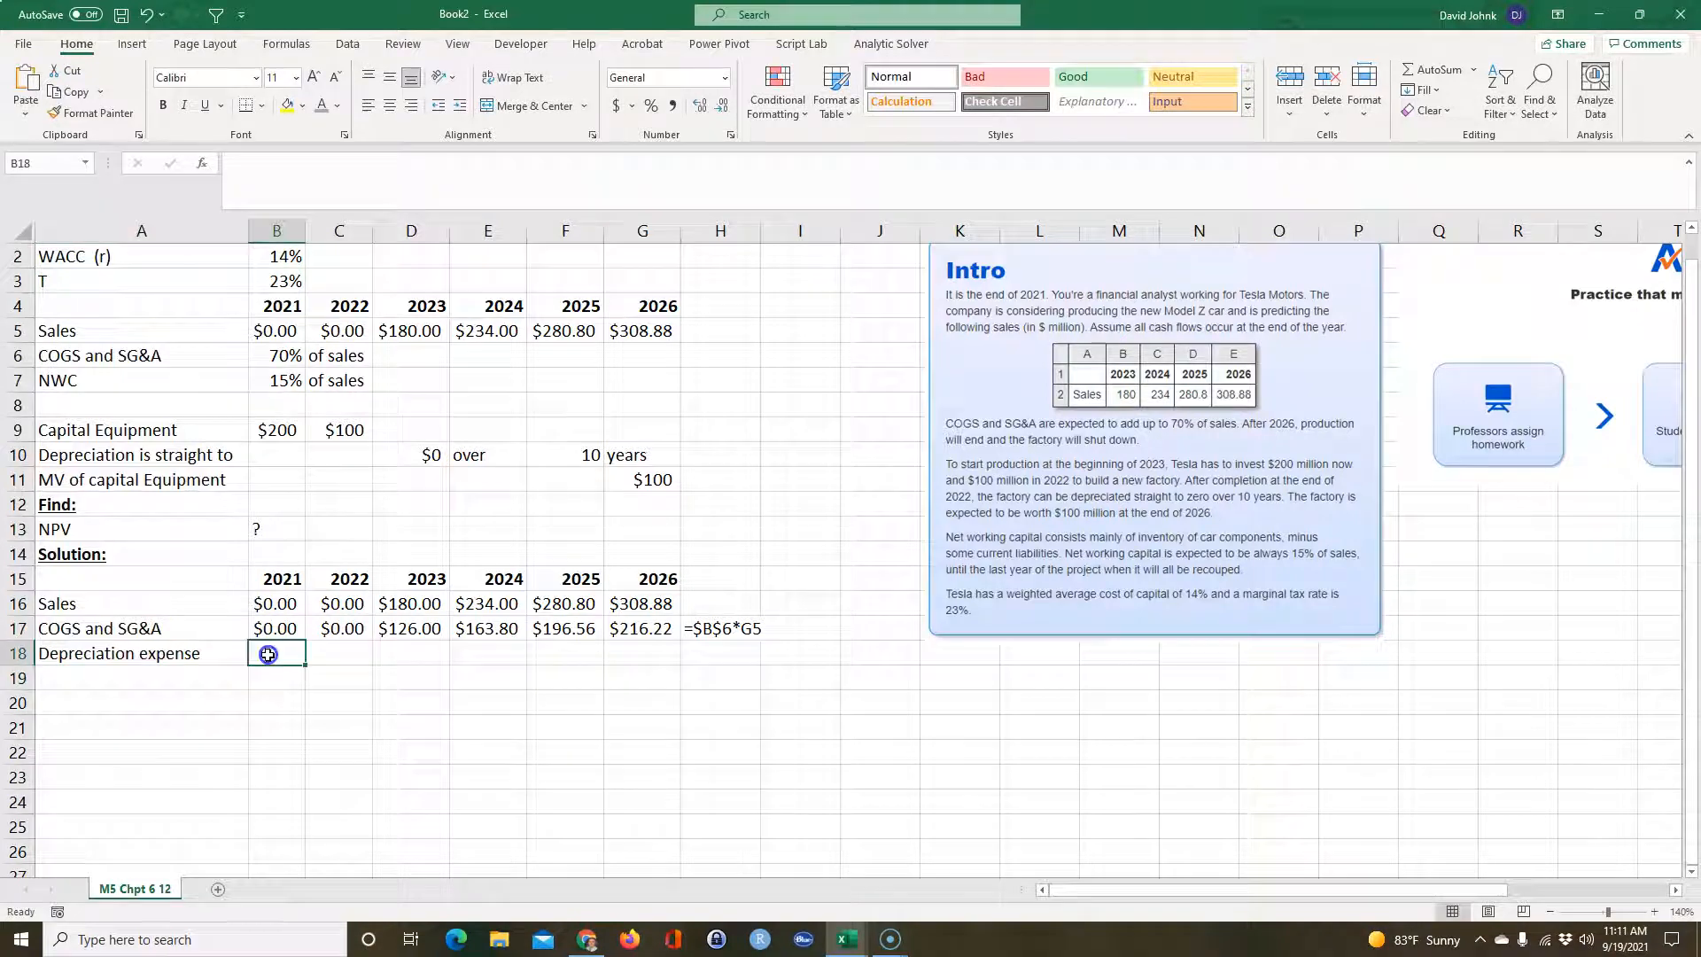
click(408, 654)
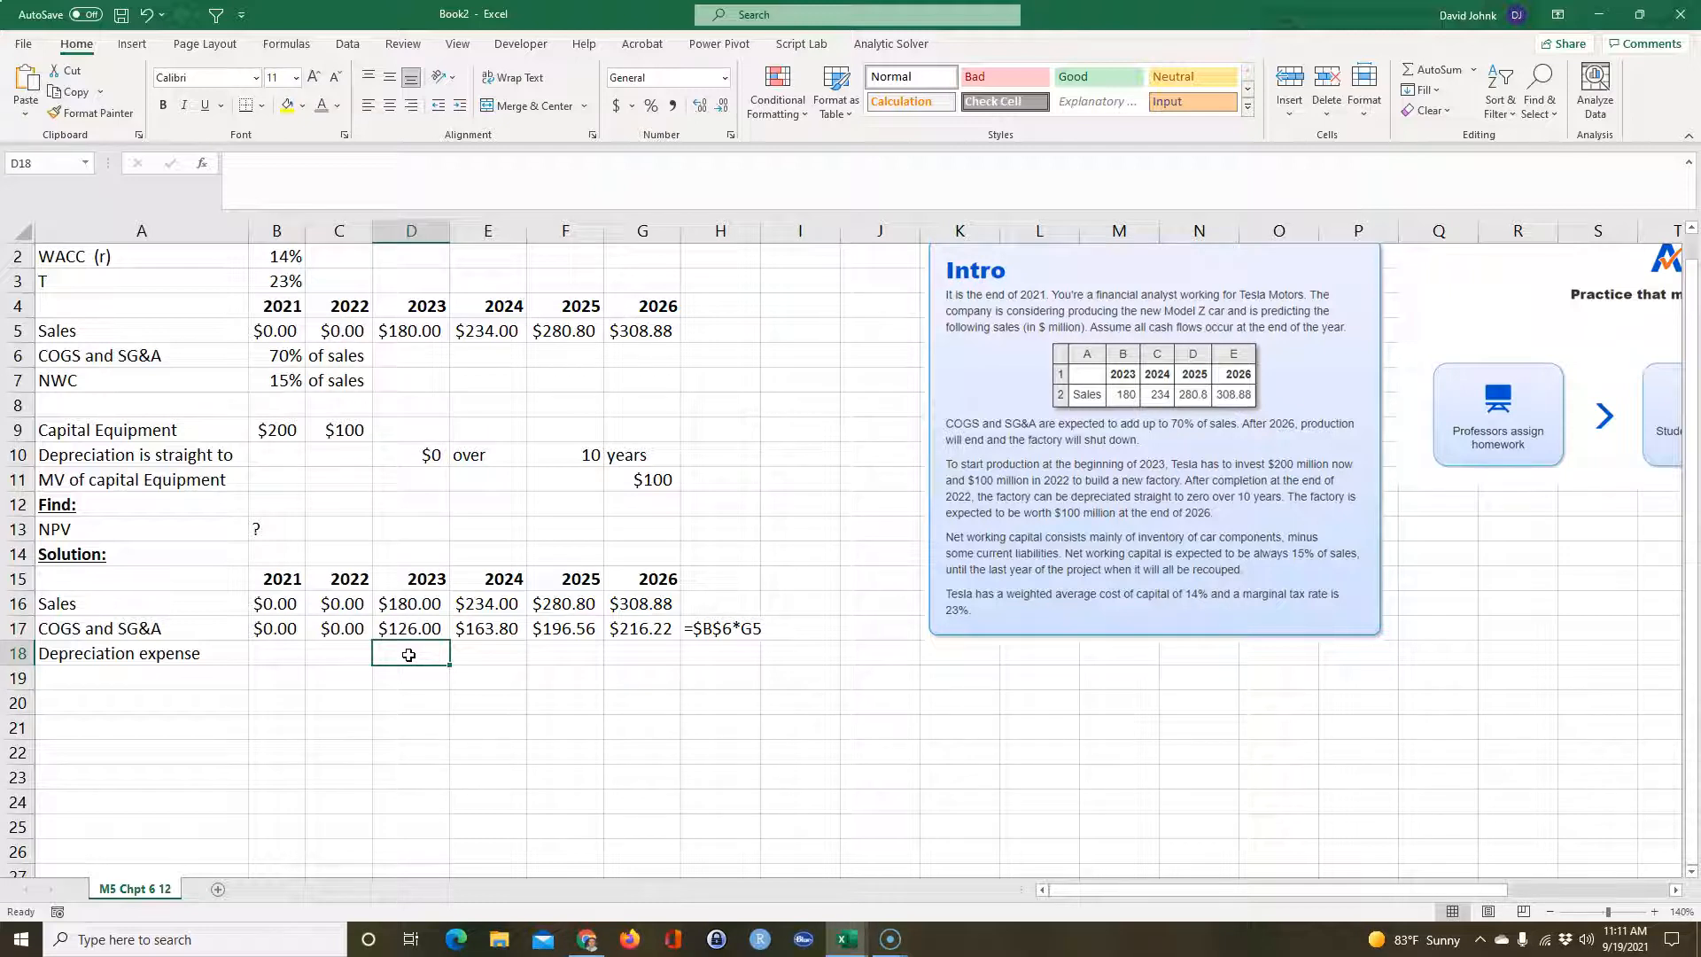
text(=()
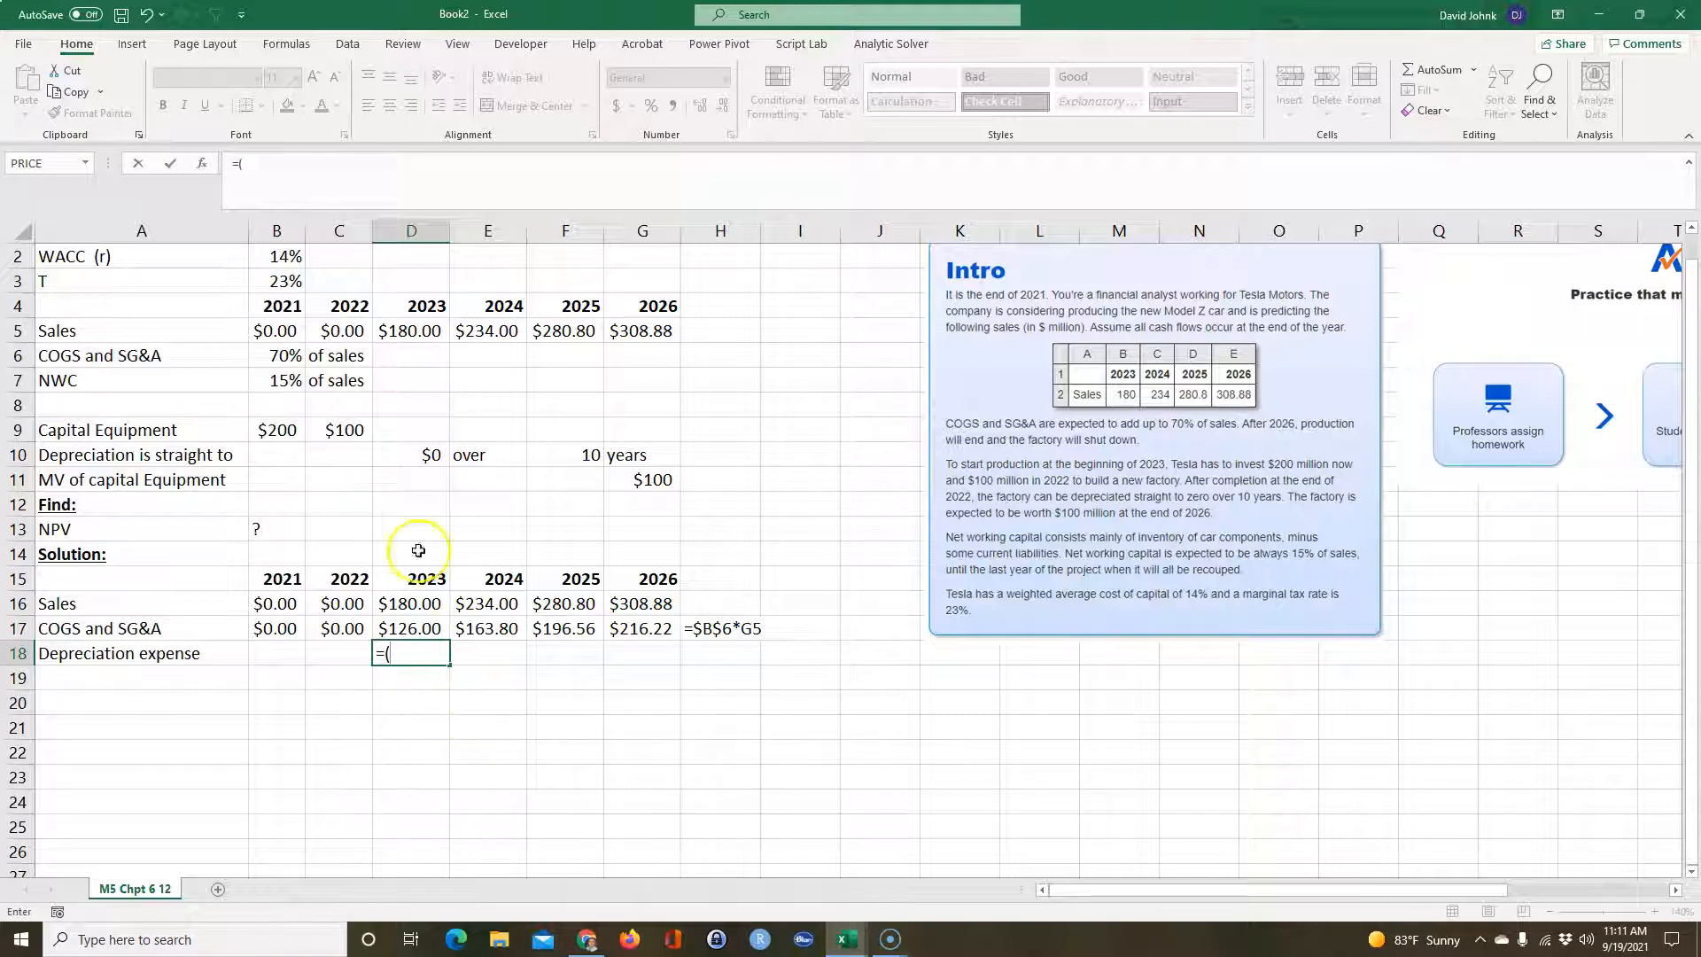
click(269, 432)
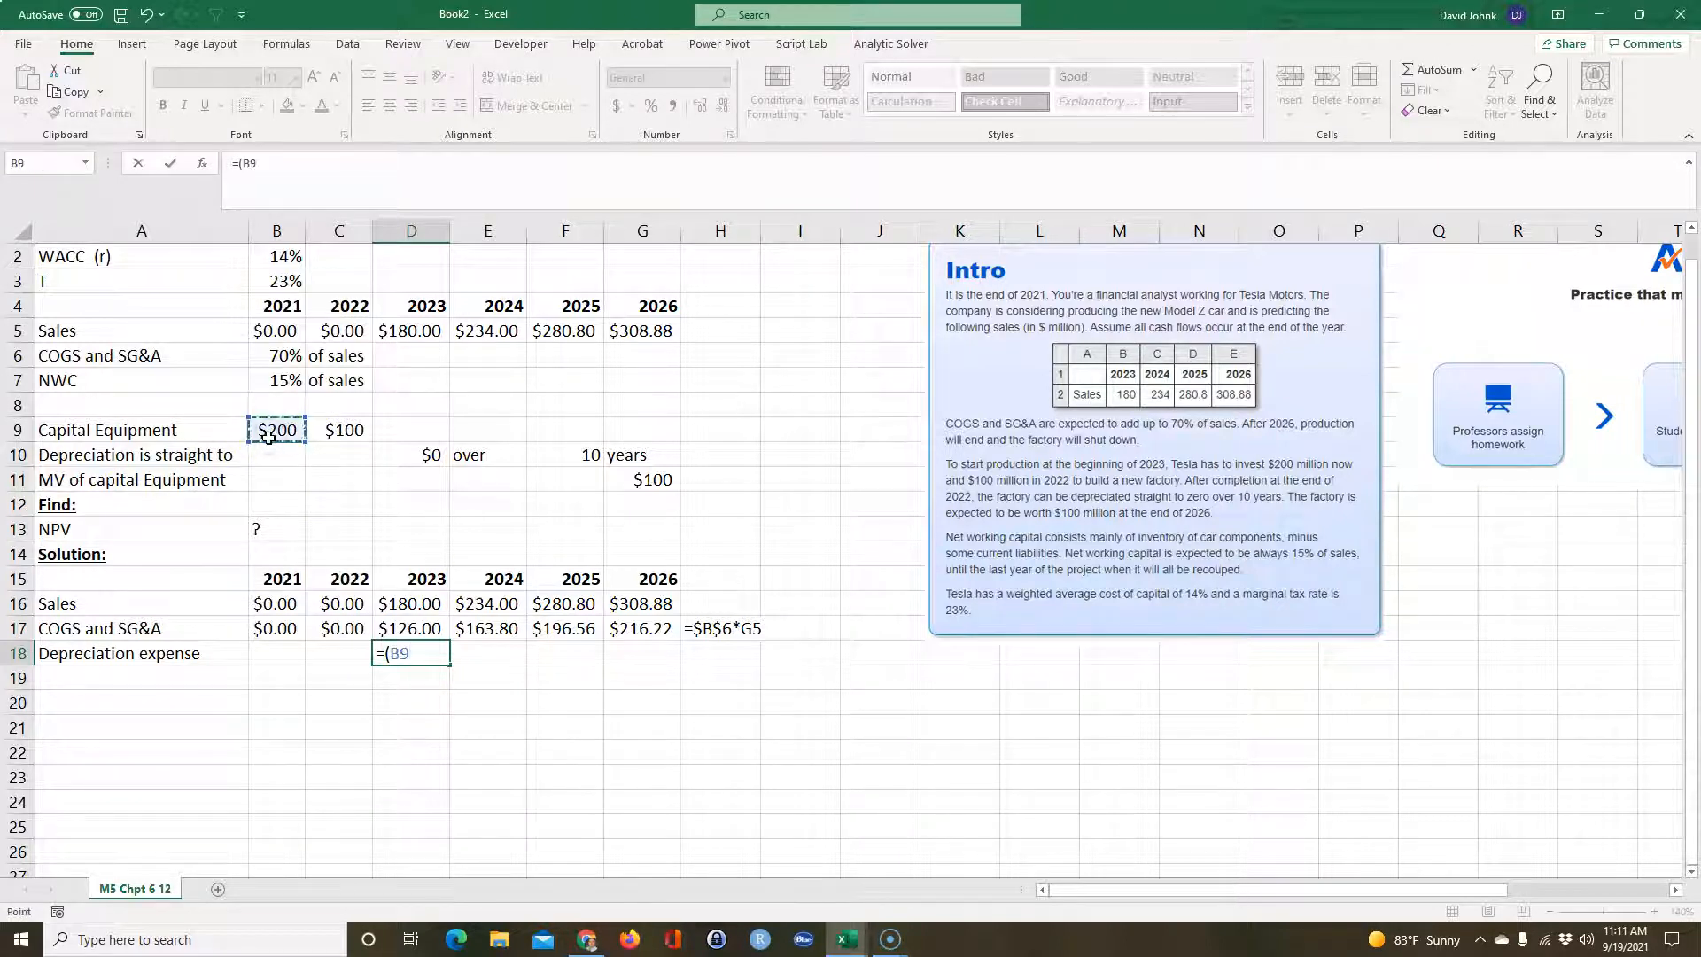
key(F4)
text(+)
click(329, 432)
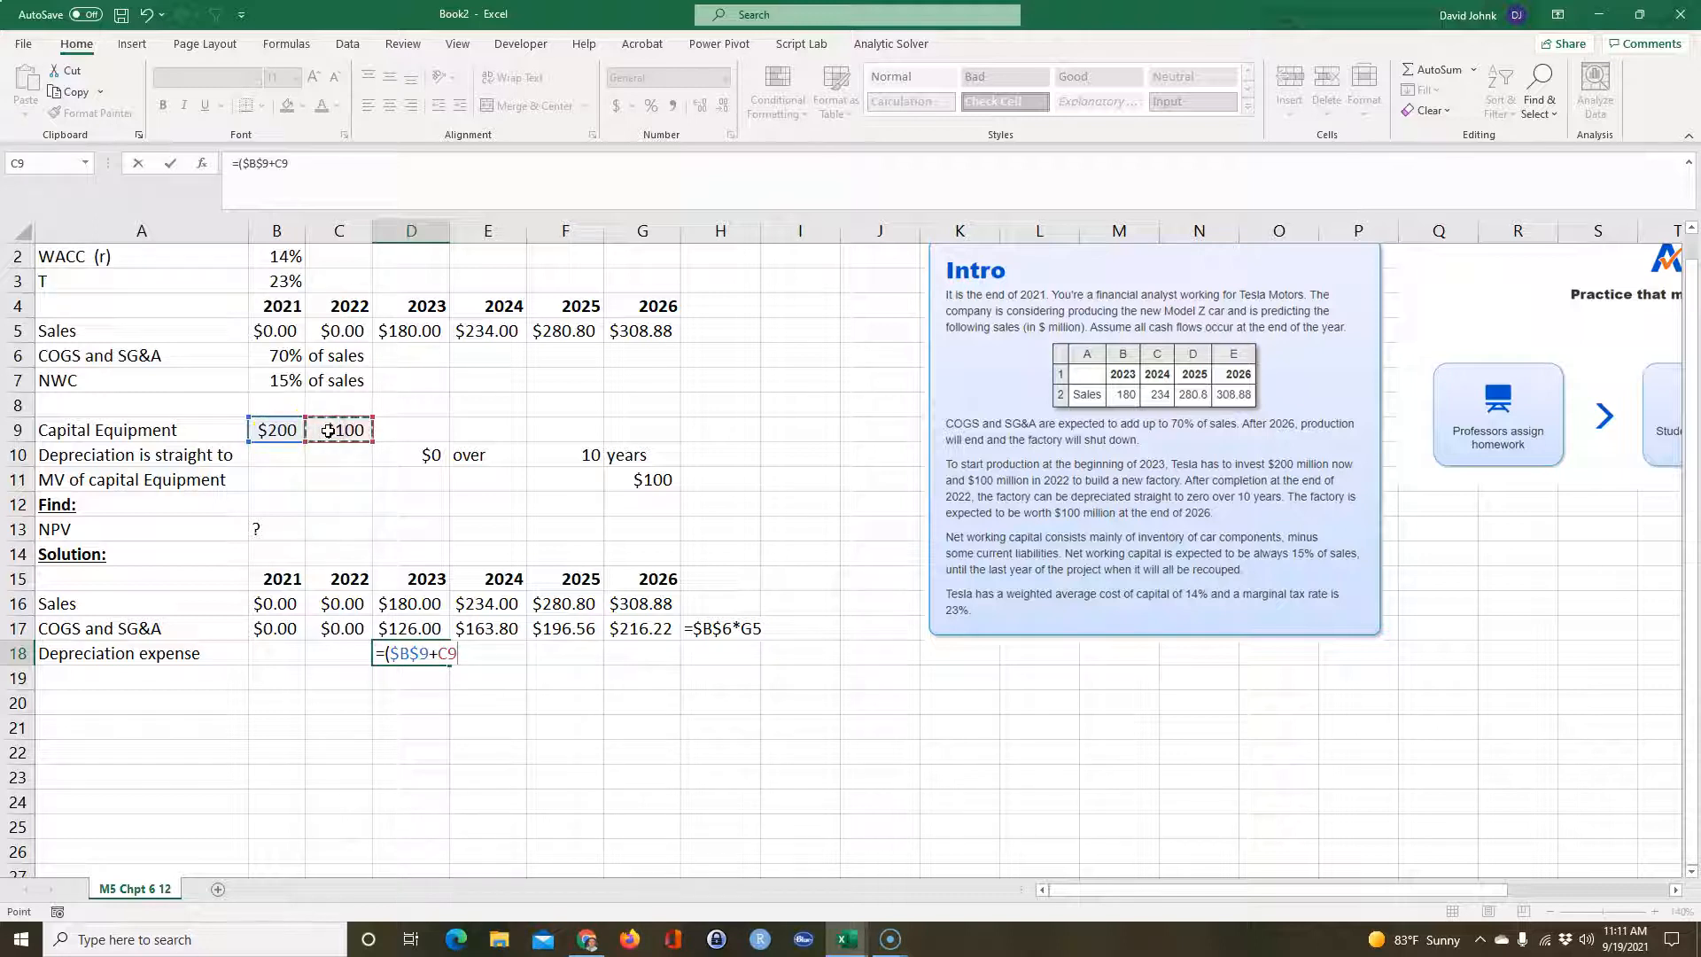
key(F4)
text()*(1/)
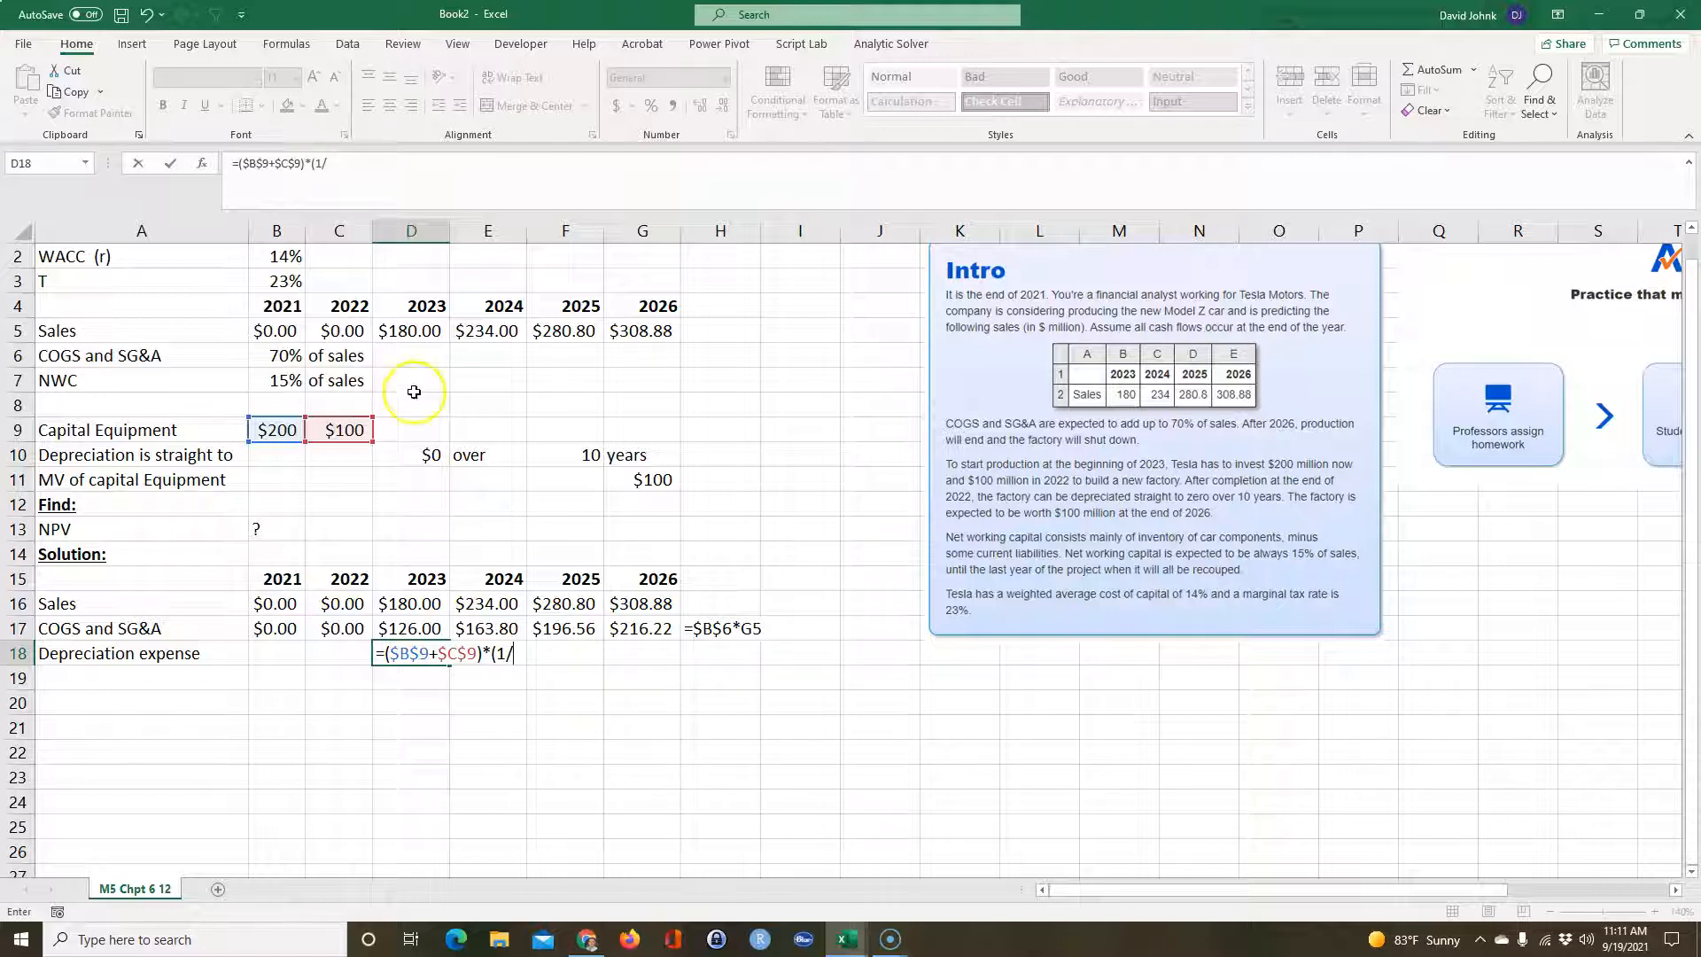
click(589, 452)
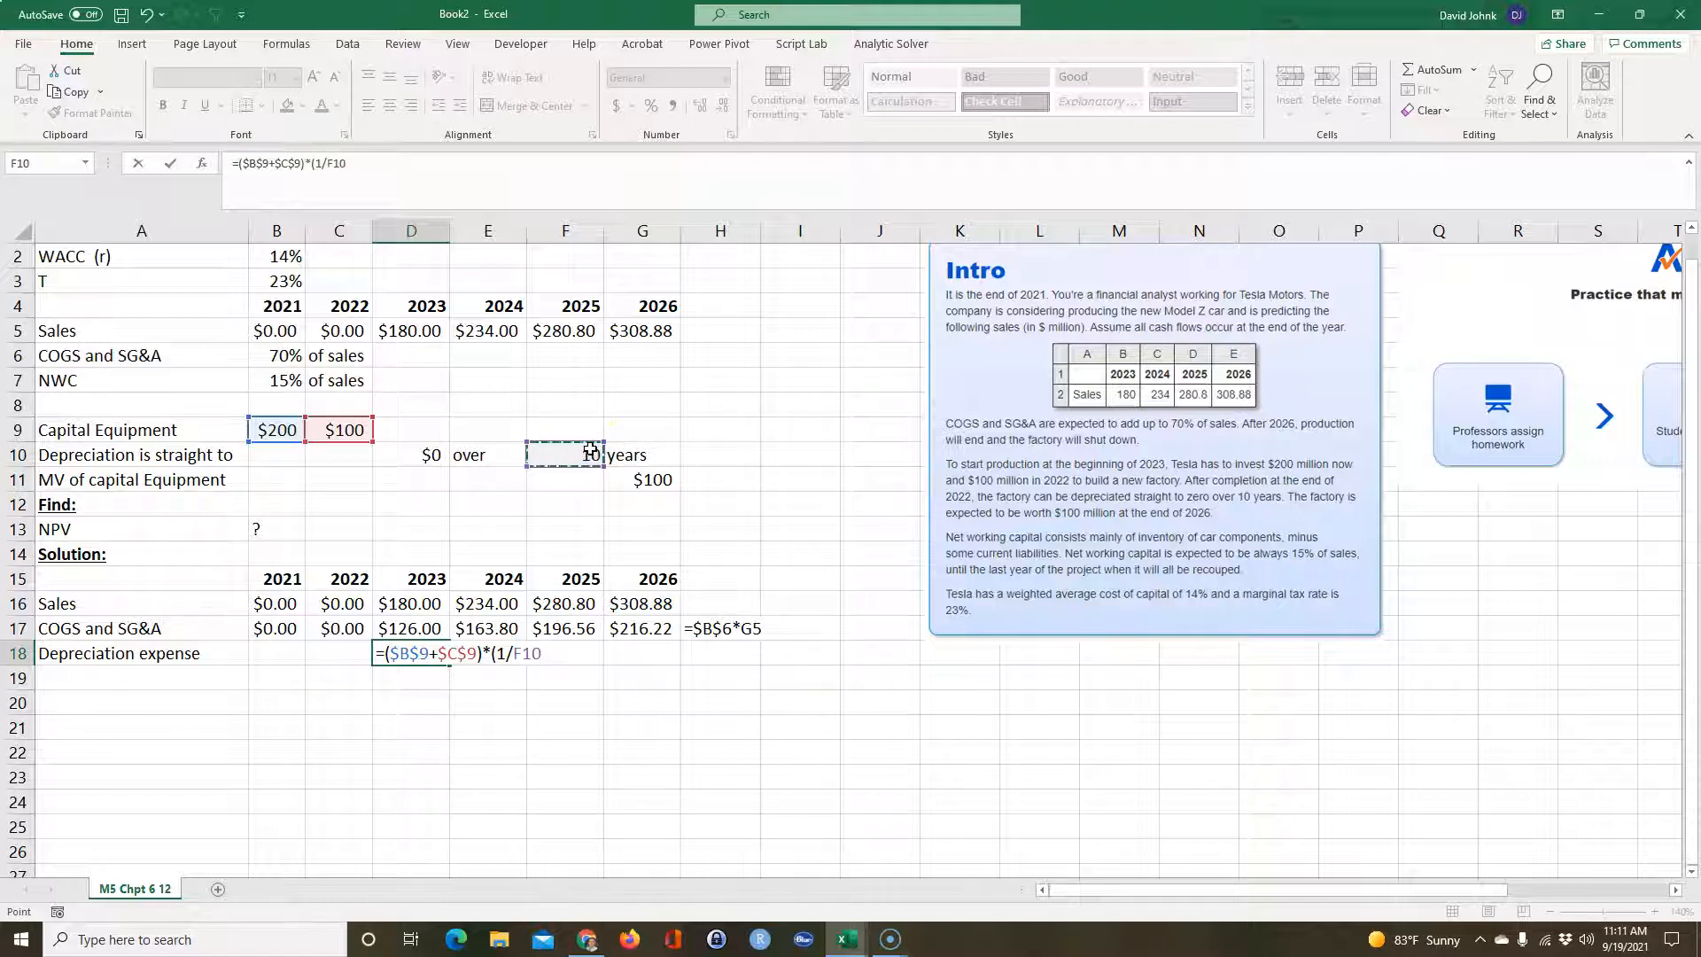
key(F4)
key(Return)
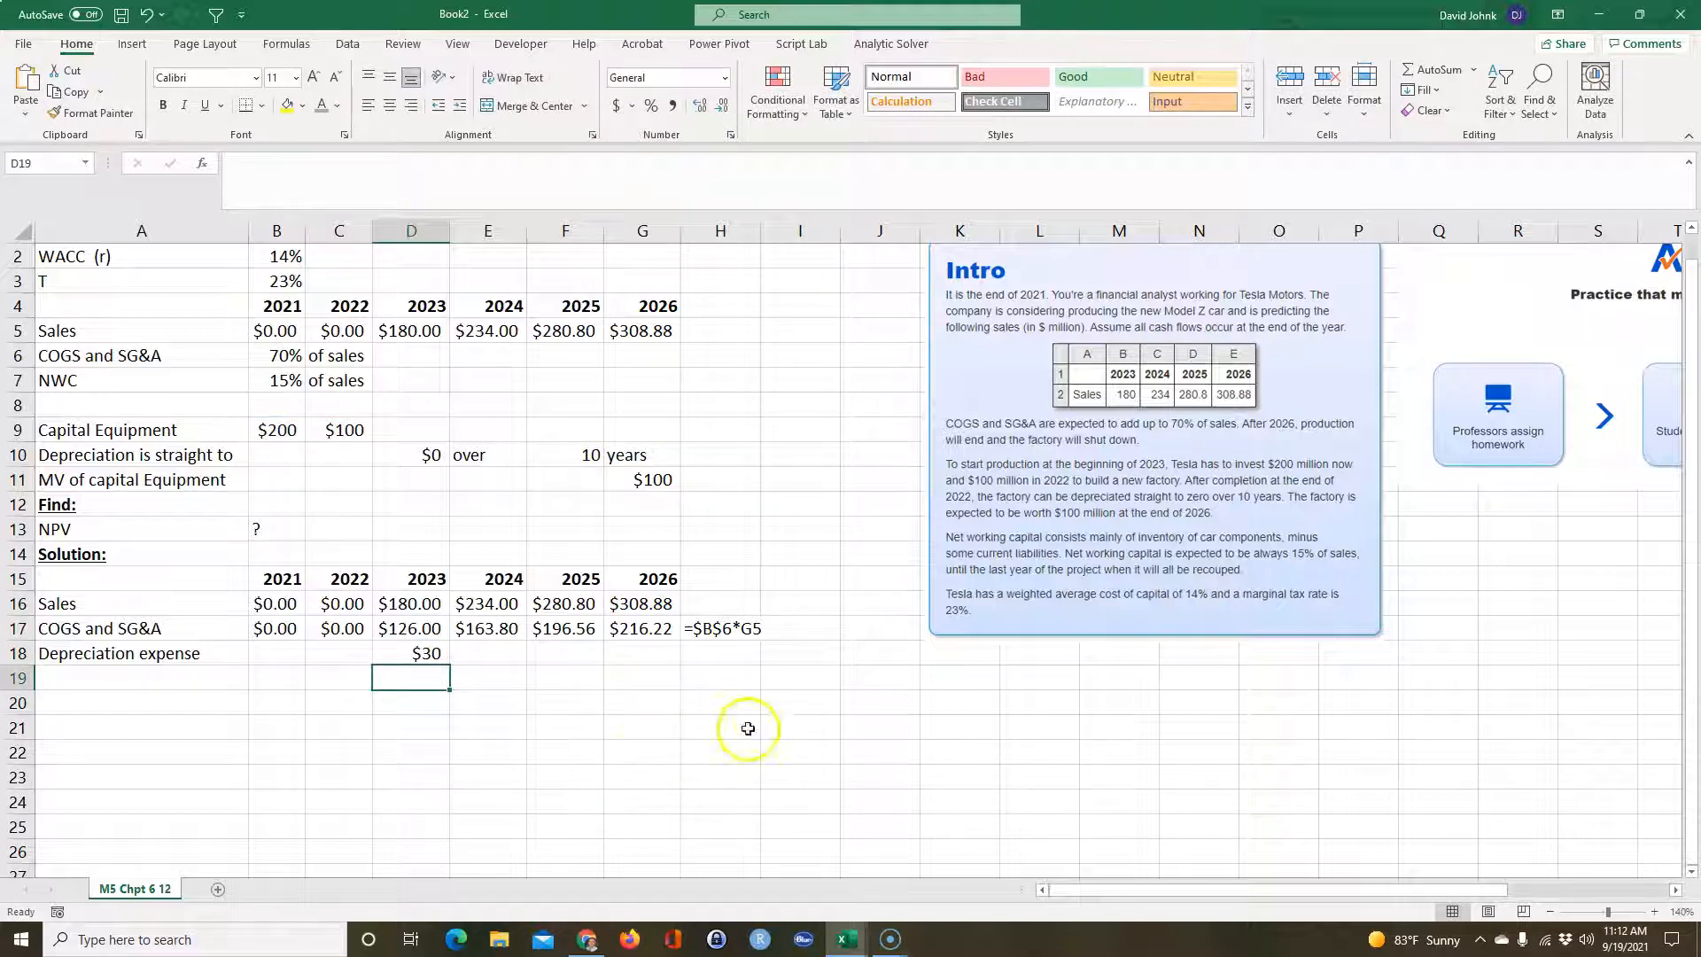
- Fill the depreciation formula from D18 across to G18 and copy H17's FORMULATEXT down to H18
click(420, 647)
drag(449, 666, 769, 668)
click(709, 621)
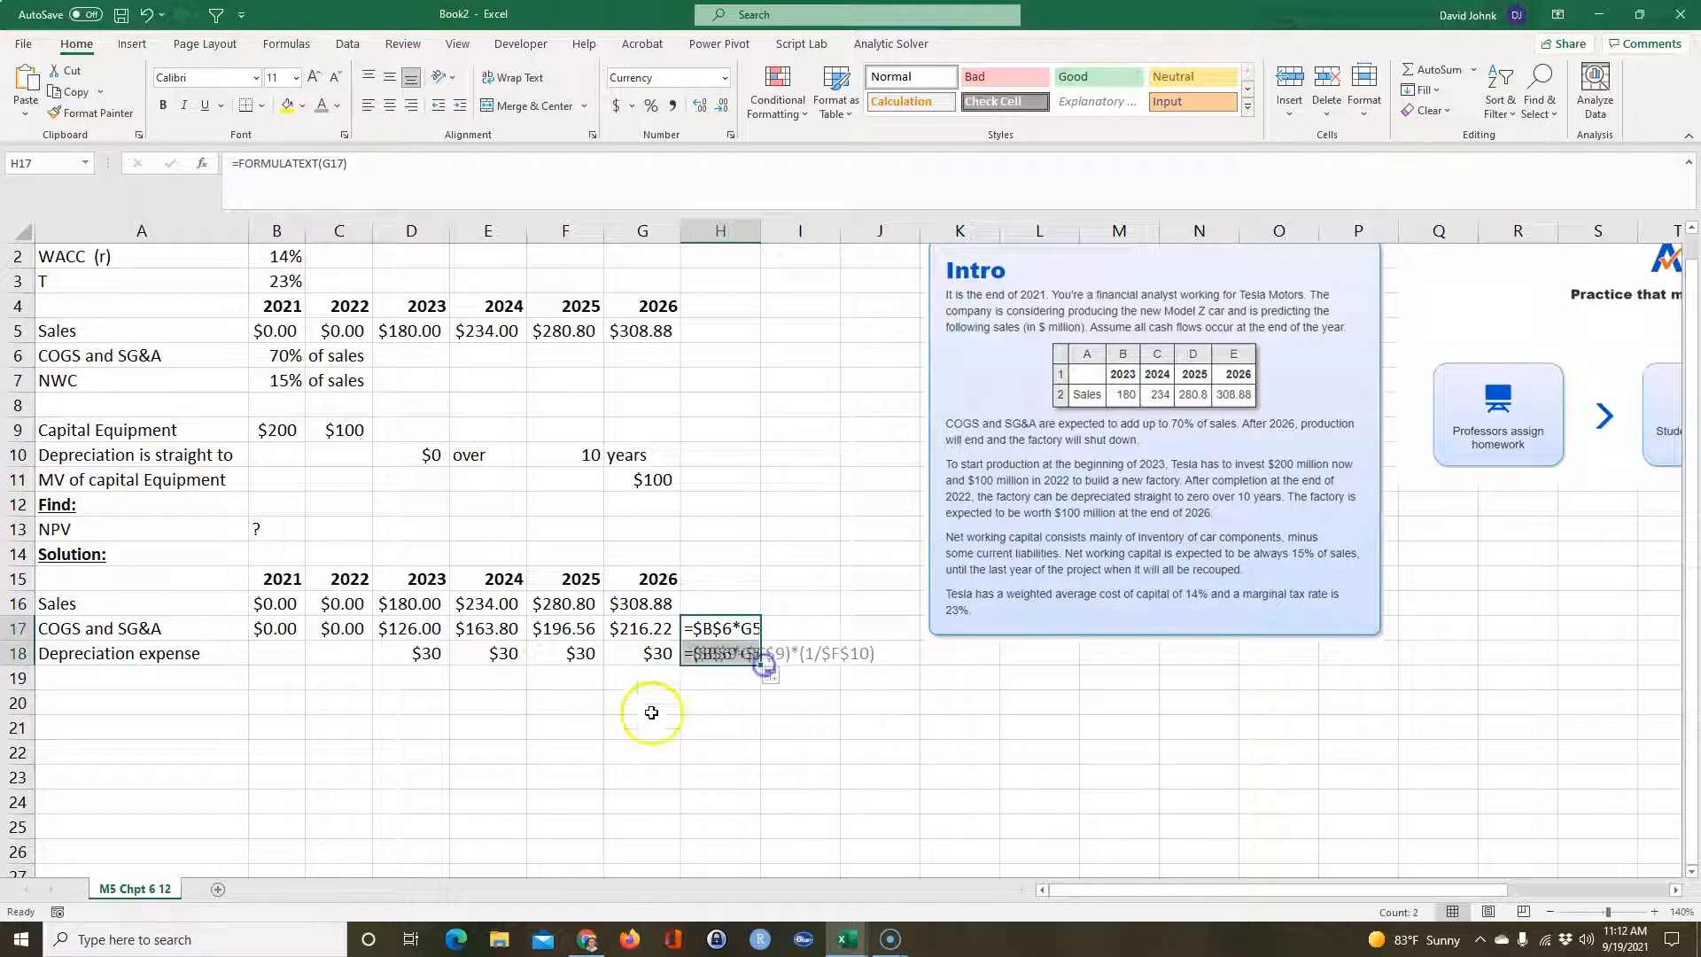
click(615, 724)
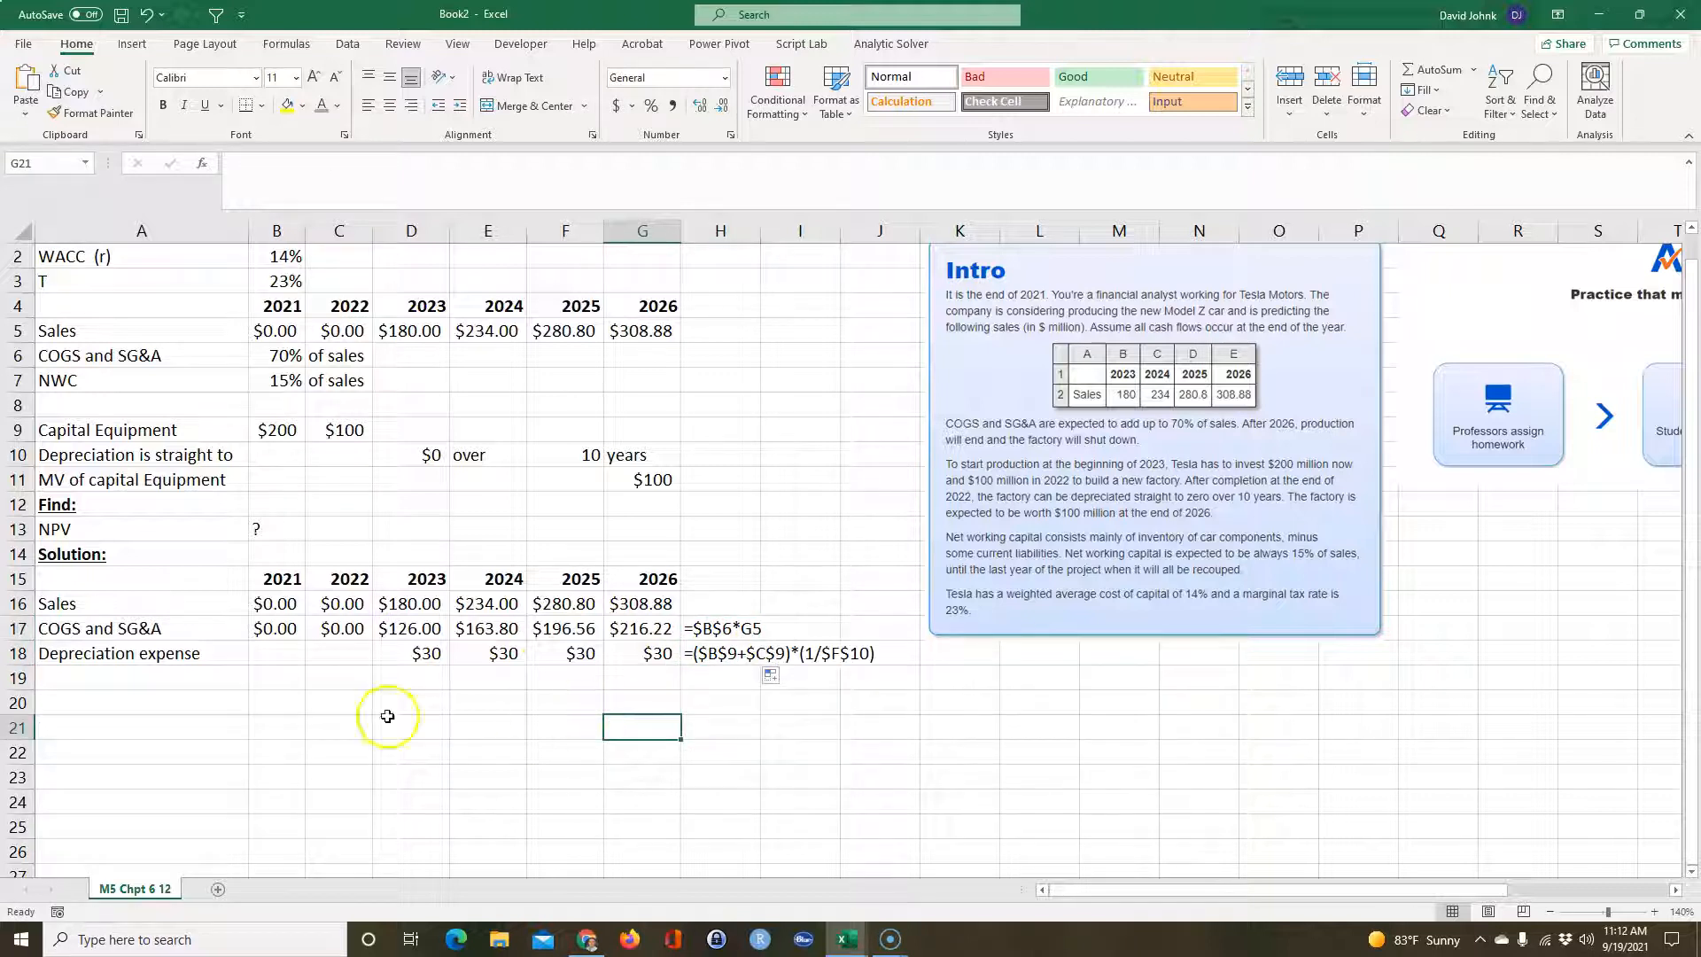
- Examine the 2021 and 2022 depreciation expense cells, B18 and C18, during the factory construction years
click(279, 651)
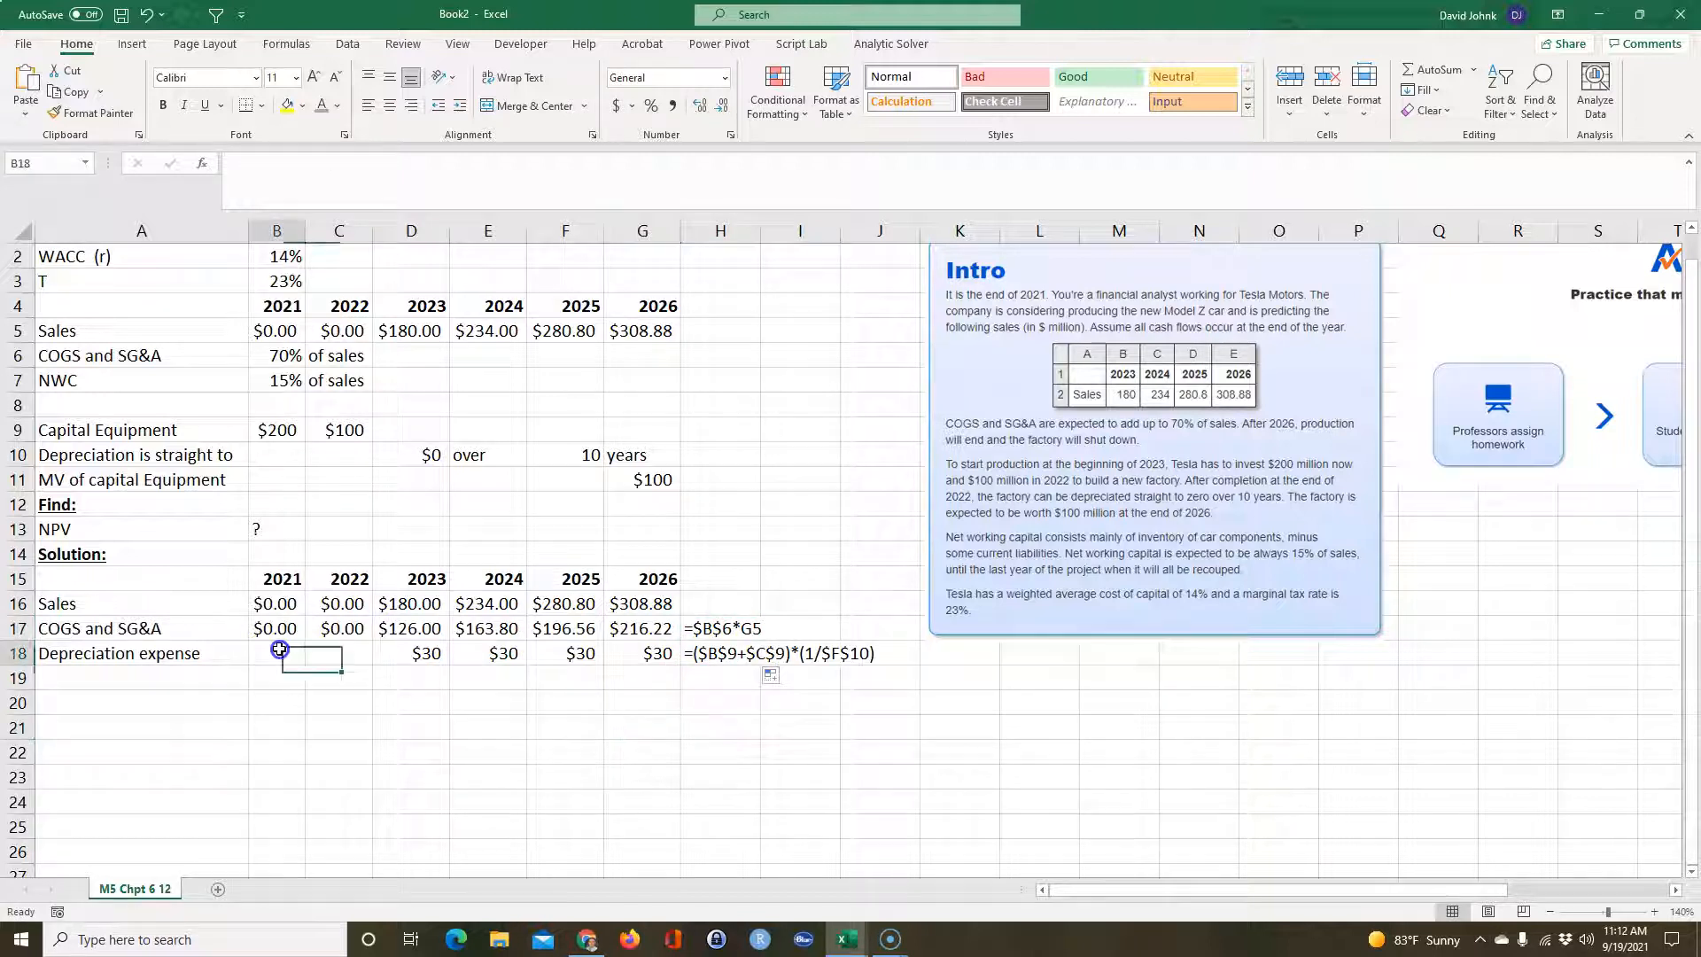
click(341, 657)
click(286, 654)
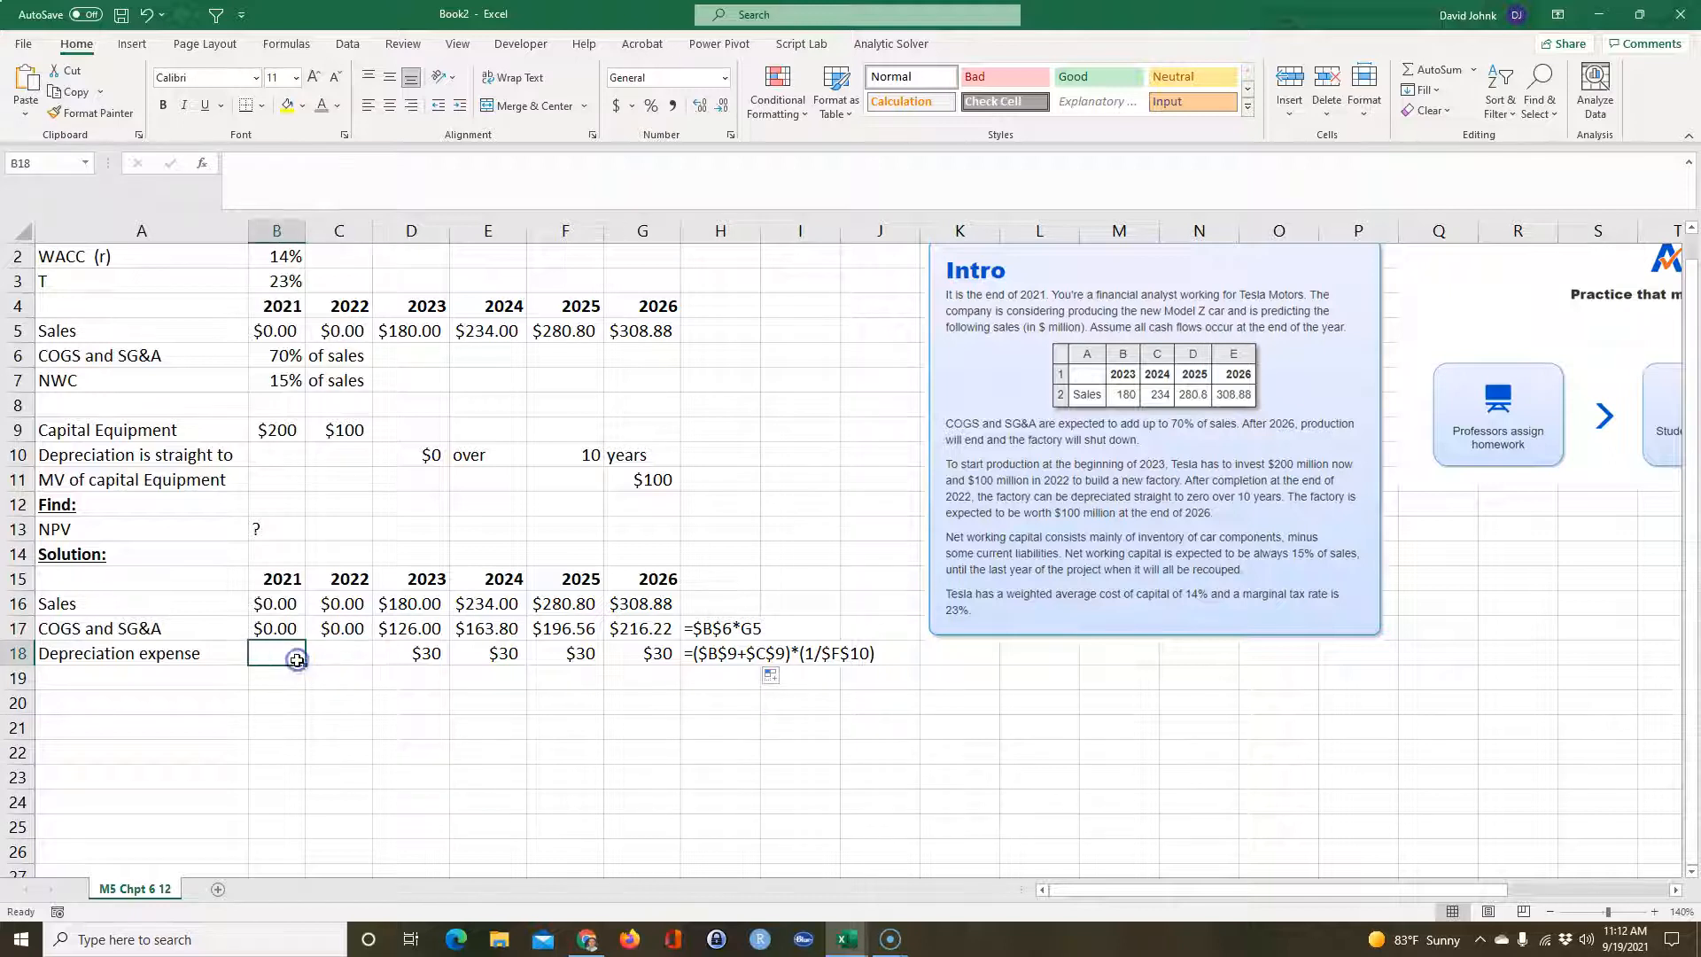
click(330, 651)
click(275, 656)
click(337, 654)
click(285, 655)
click(341, 655)
click(277, 655)
click(342, 655)
click(288, 654)
click(351, 653)
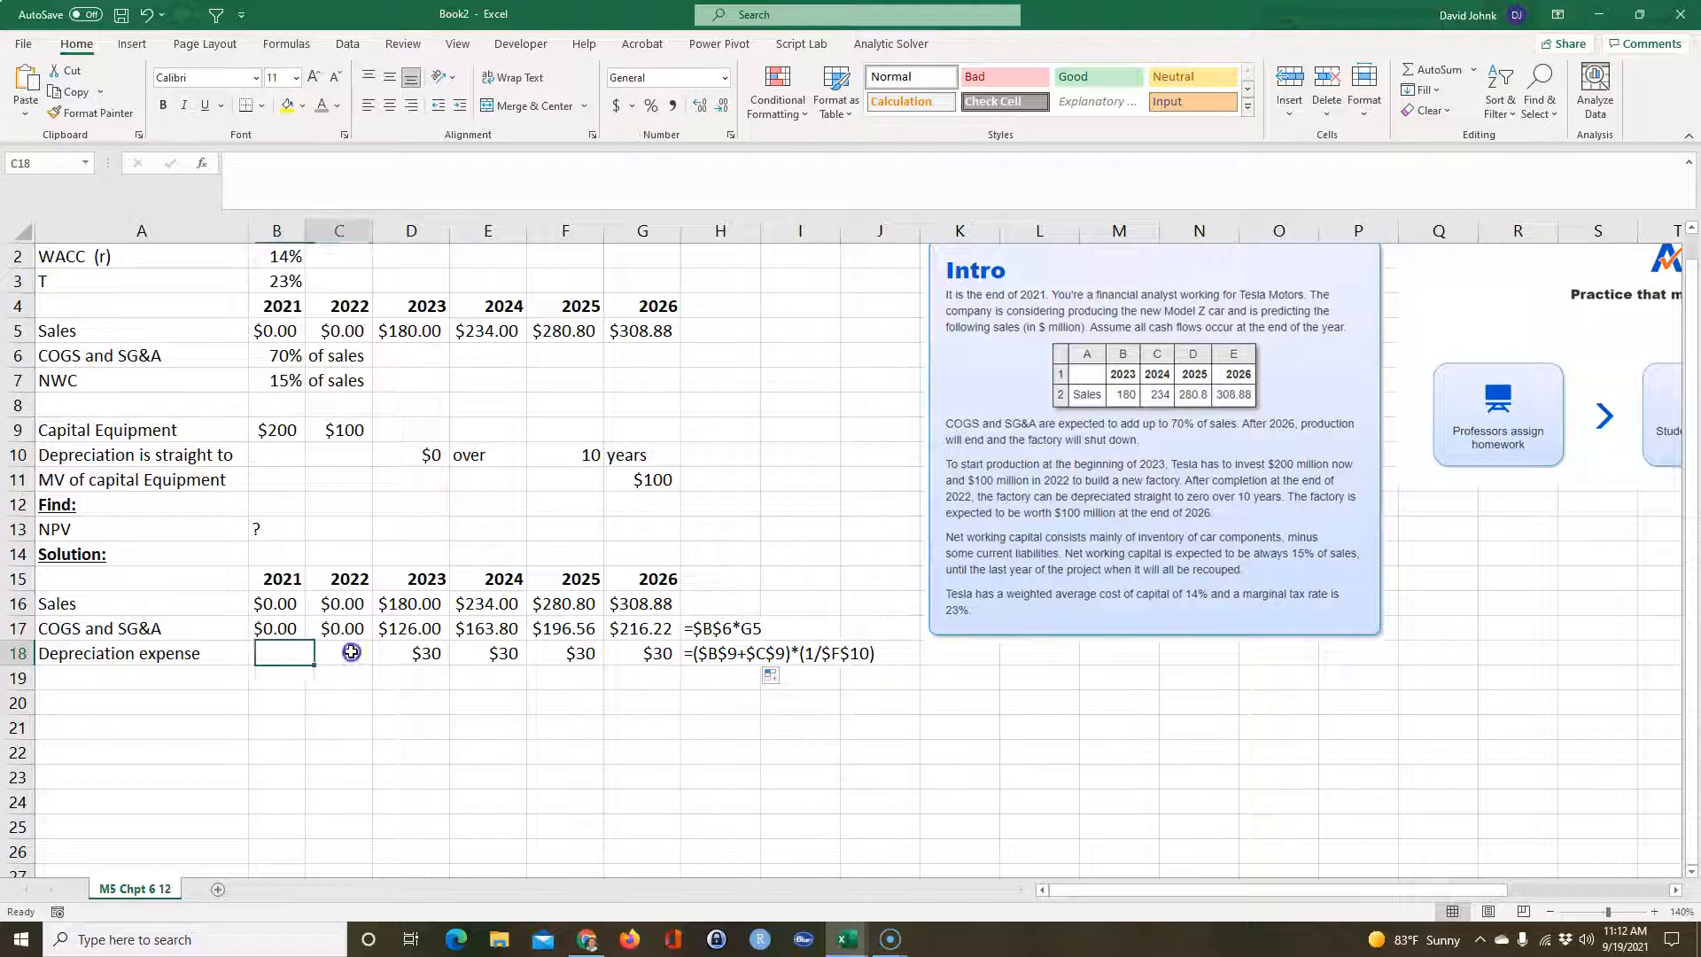
click(290, 656)
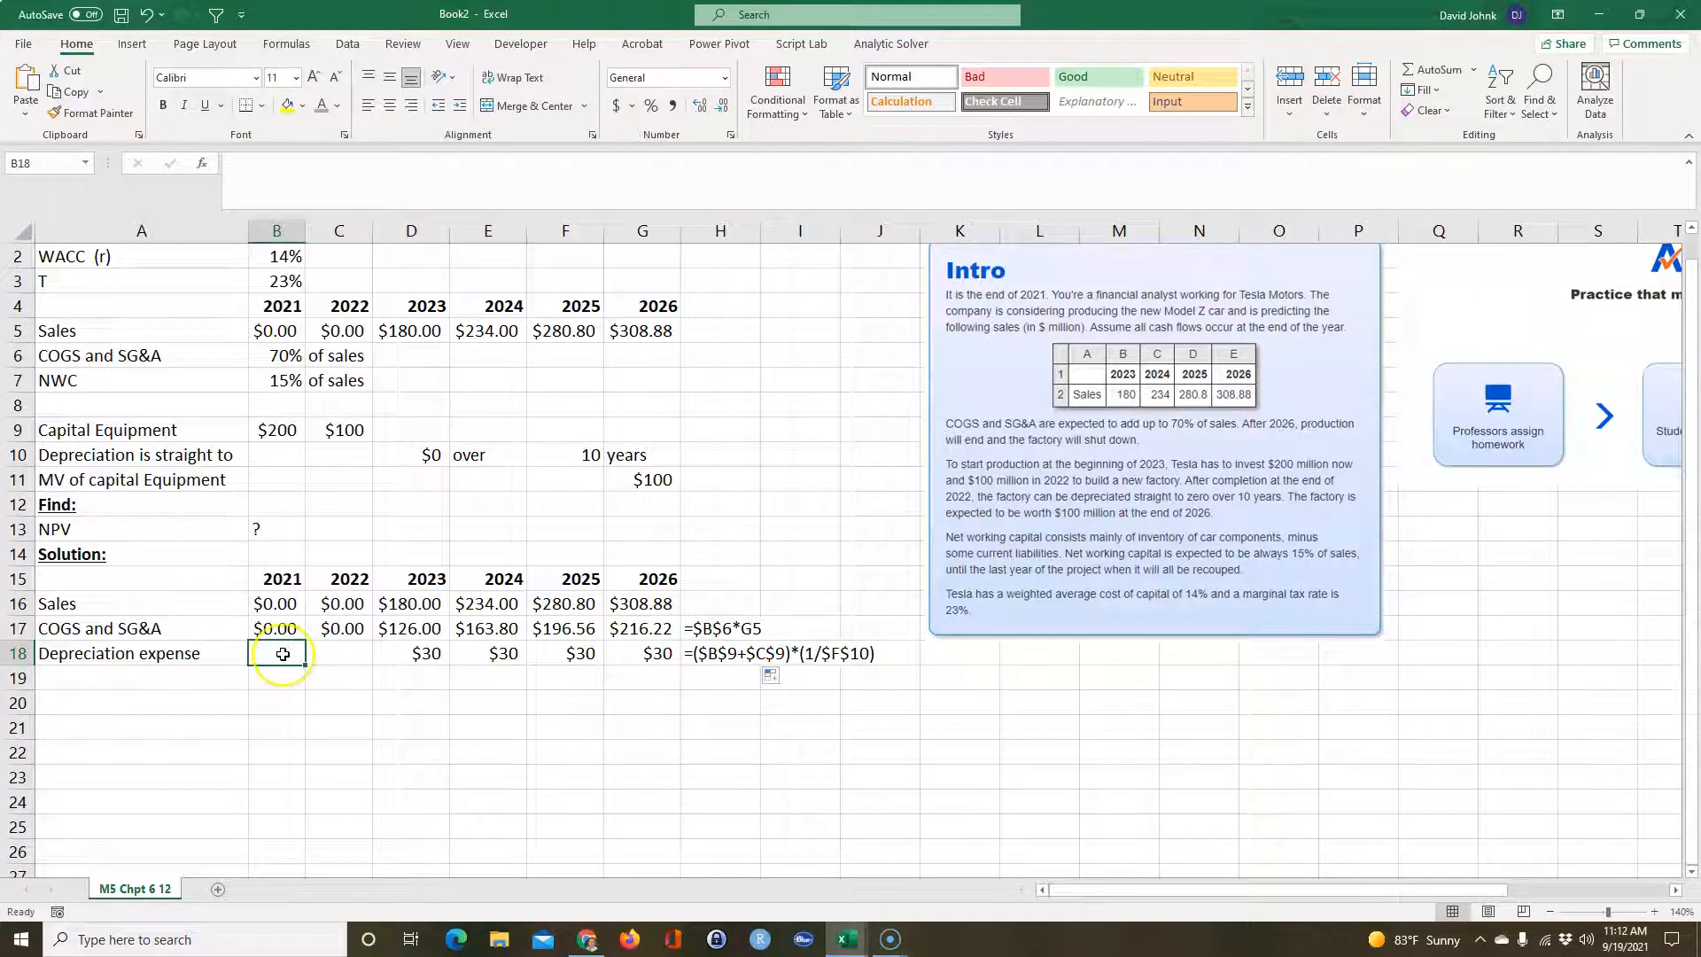
click(337, 653)
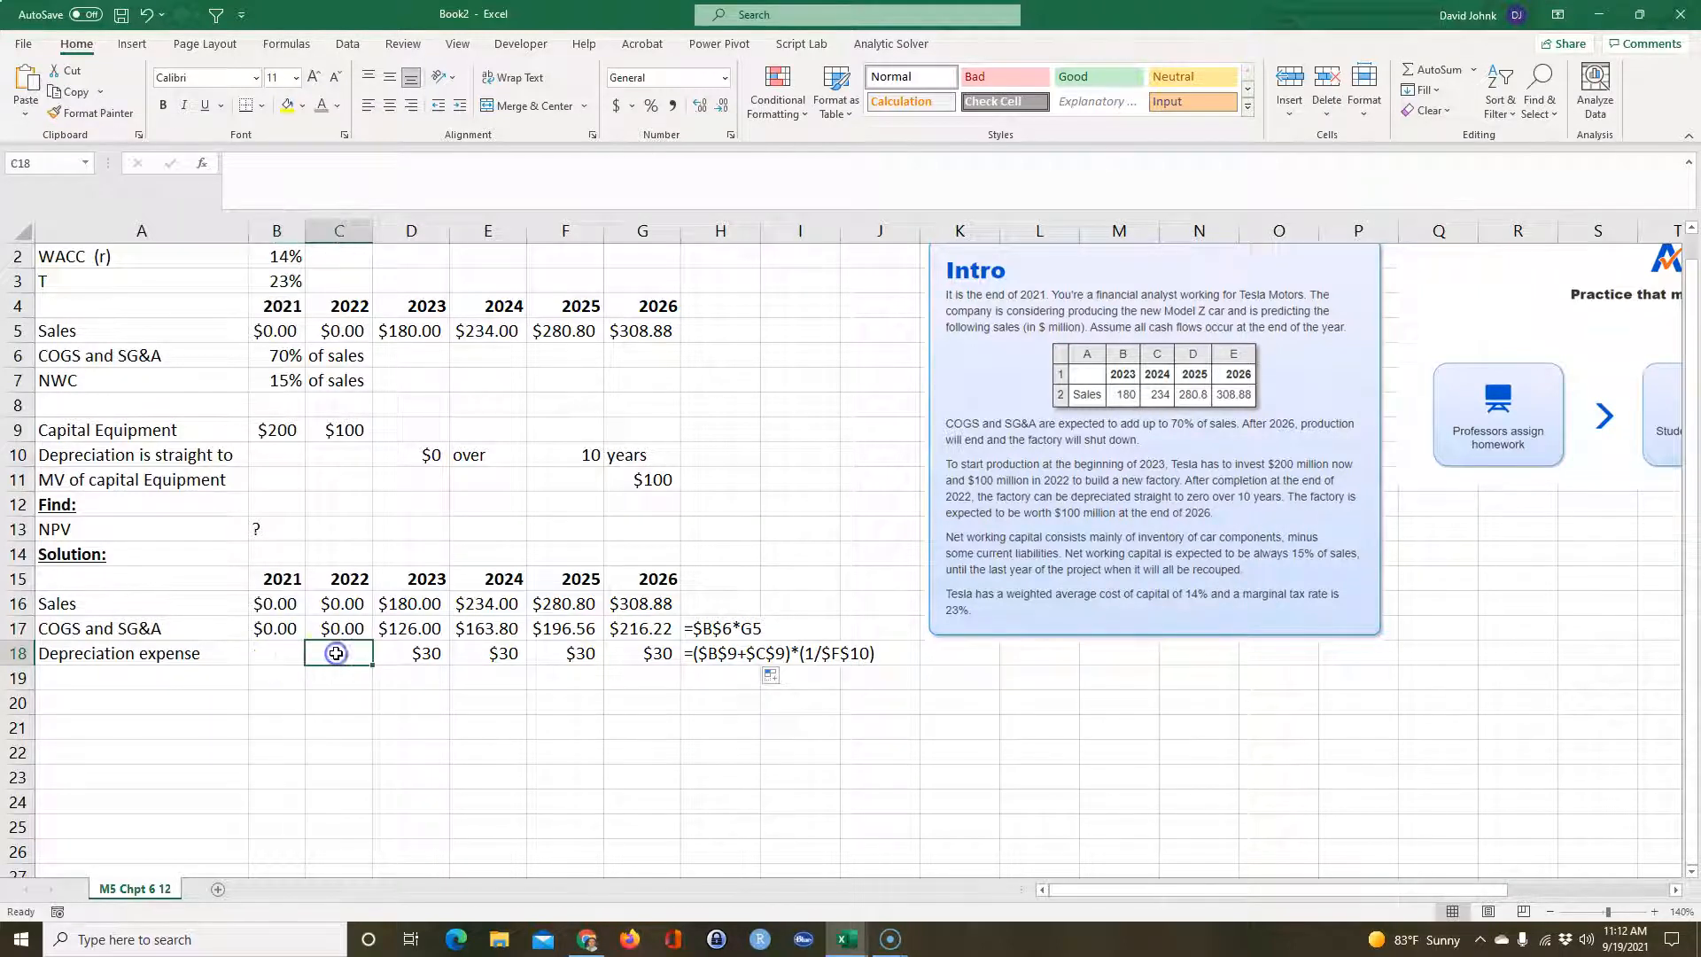
- Review the depreciation expense for 2023 through 2026 in D18:G18 against the 2022 cell C18
click(418, 653)
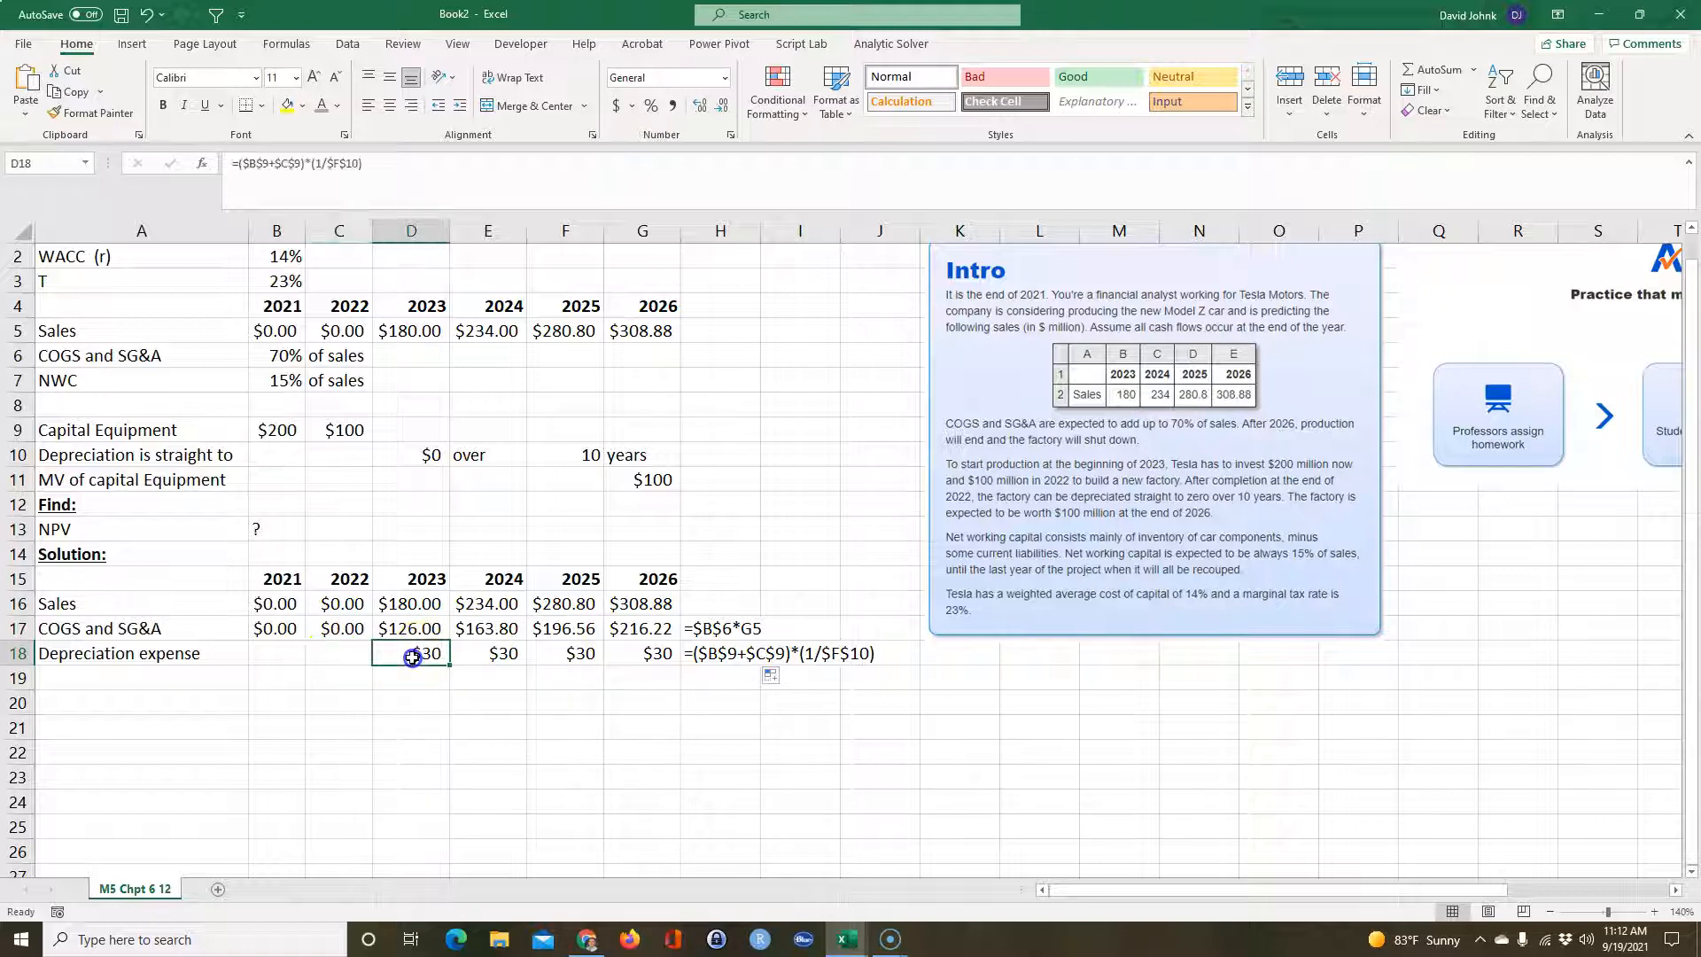
click(340, 655)
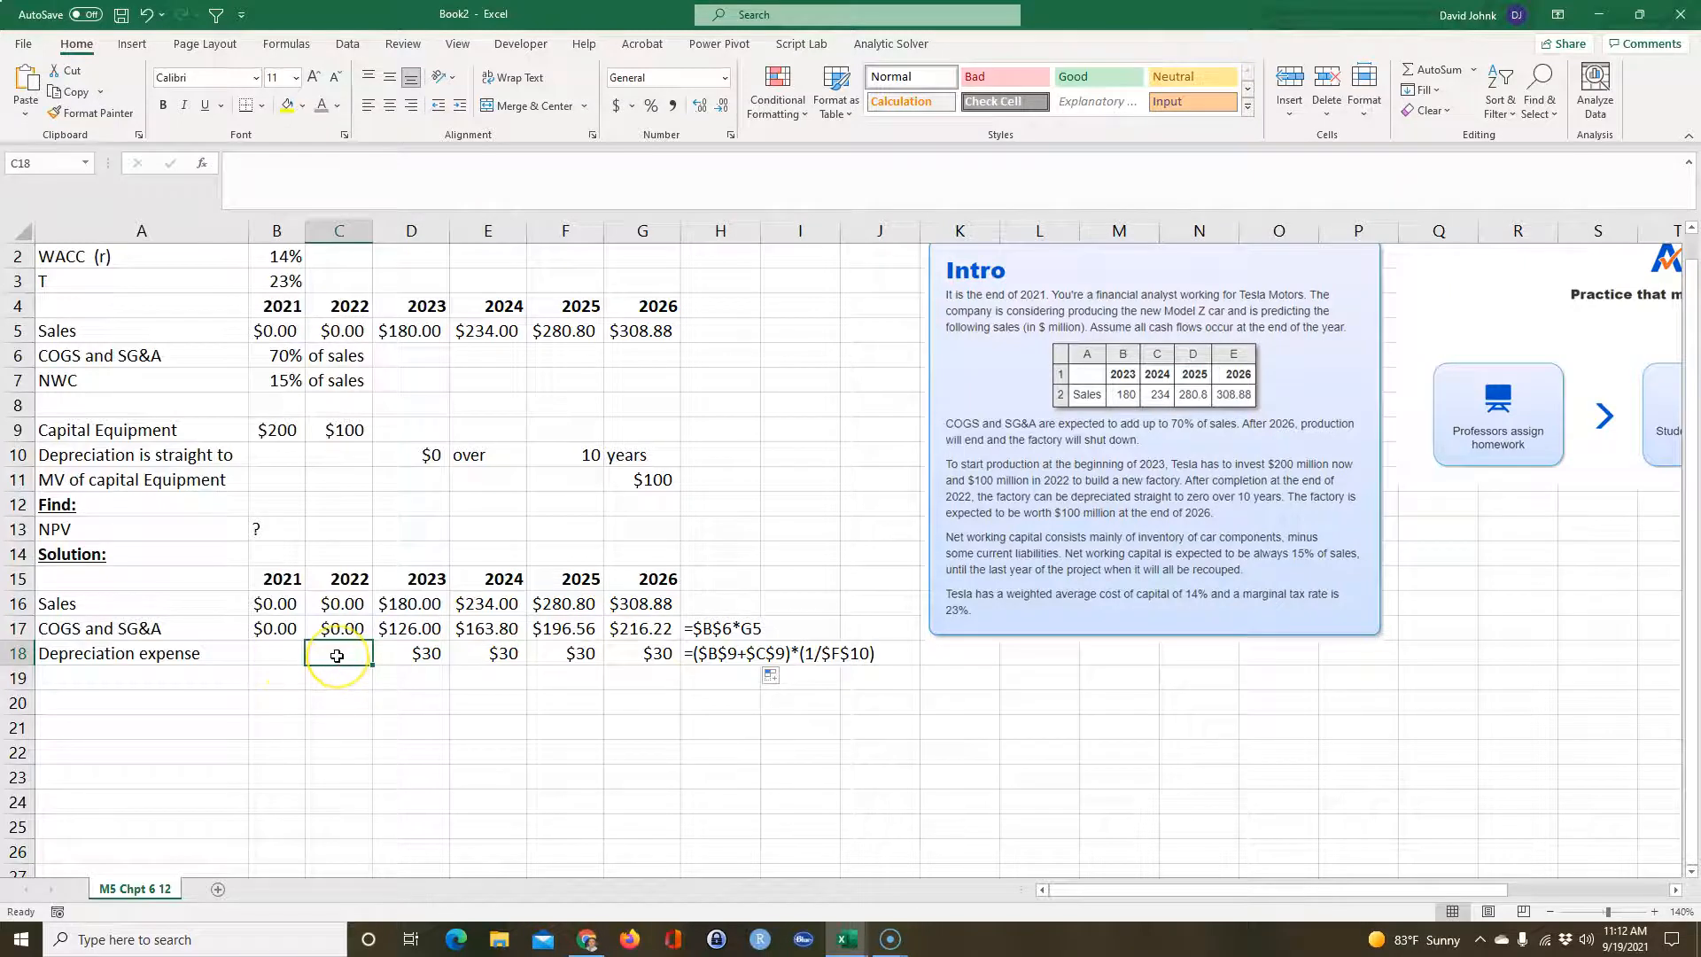
click(426, 656)
click(501, 655)
click(587, 653)
click(630, 657)
click(339, 655)
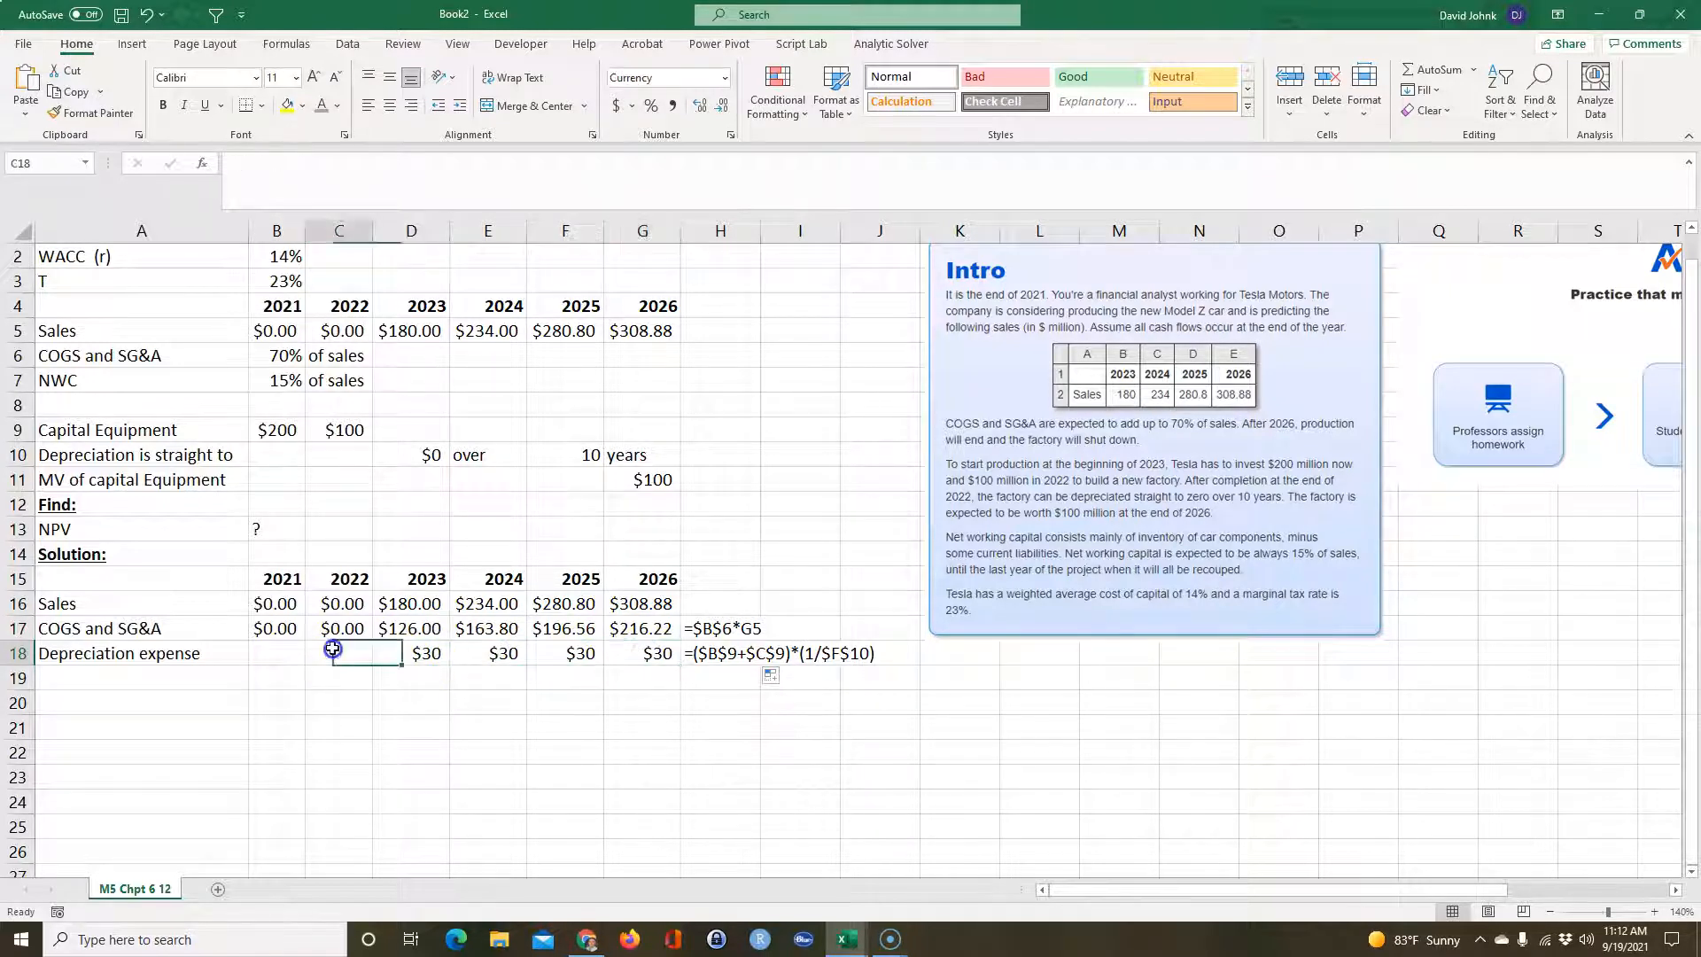
click(415, 654)
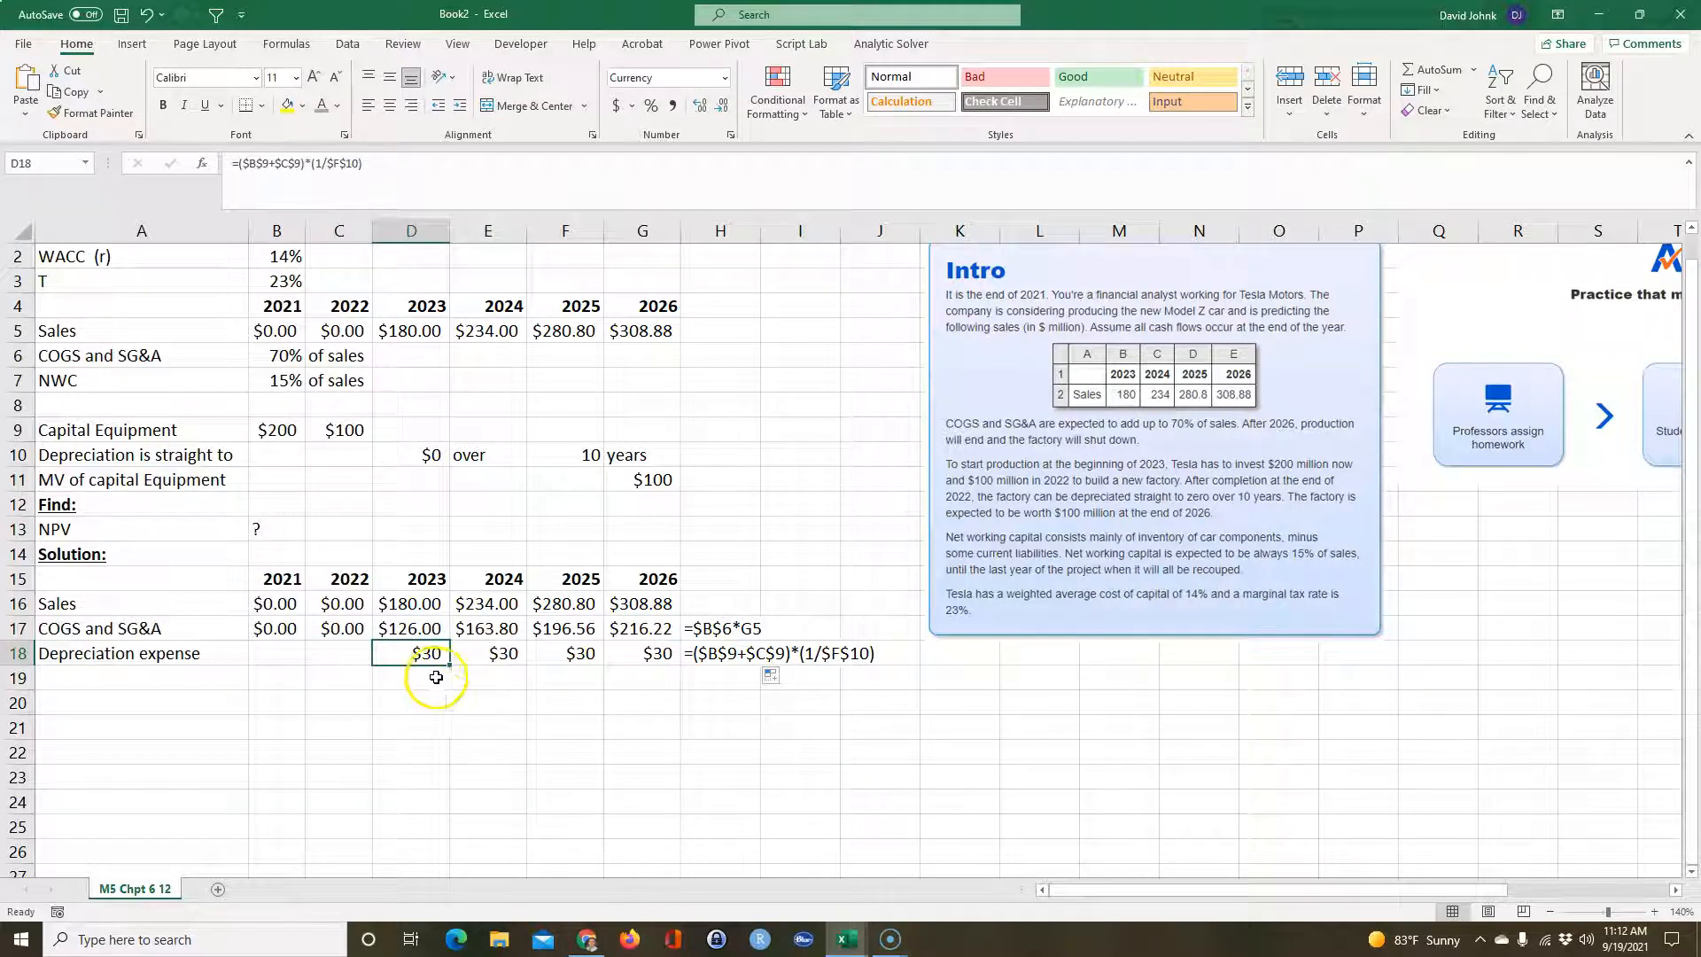
click(353, 655)
click(429, 651)
click(476, 655)
click(391, 717)
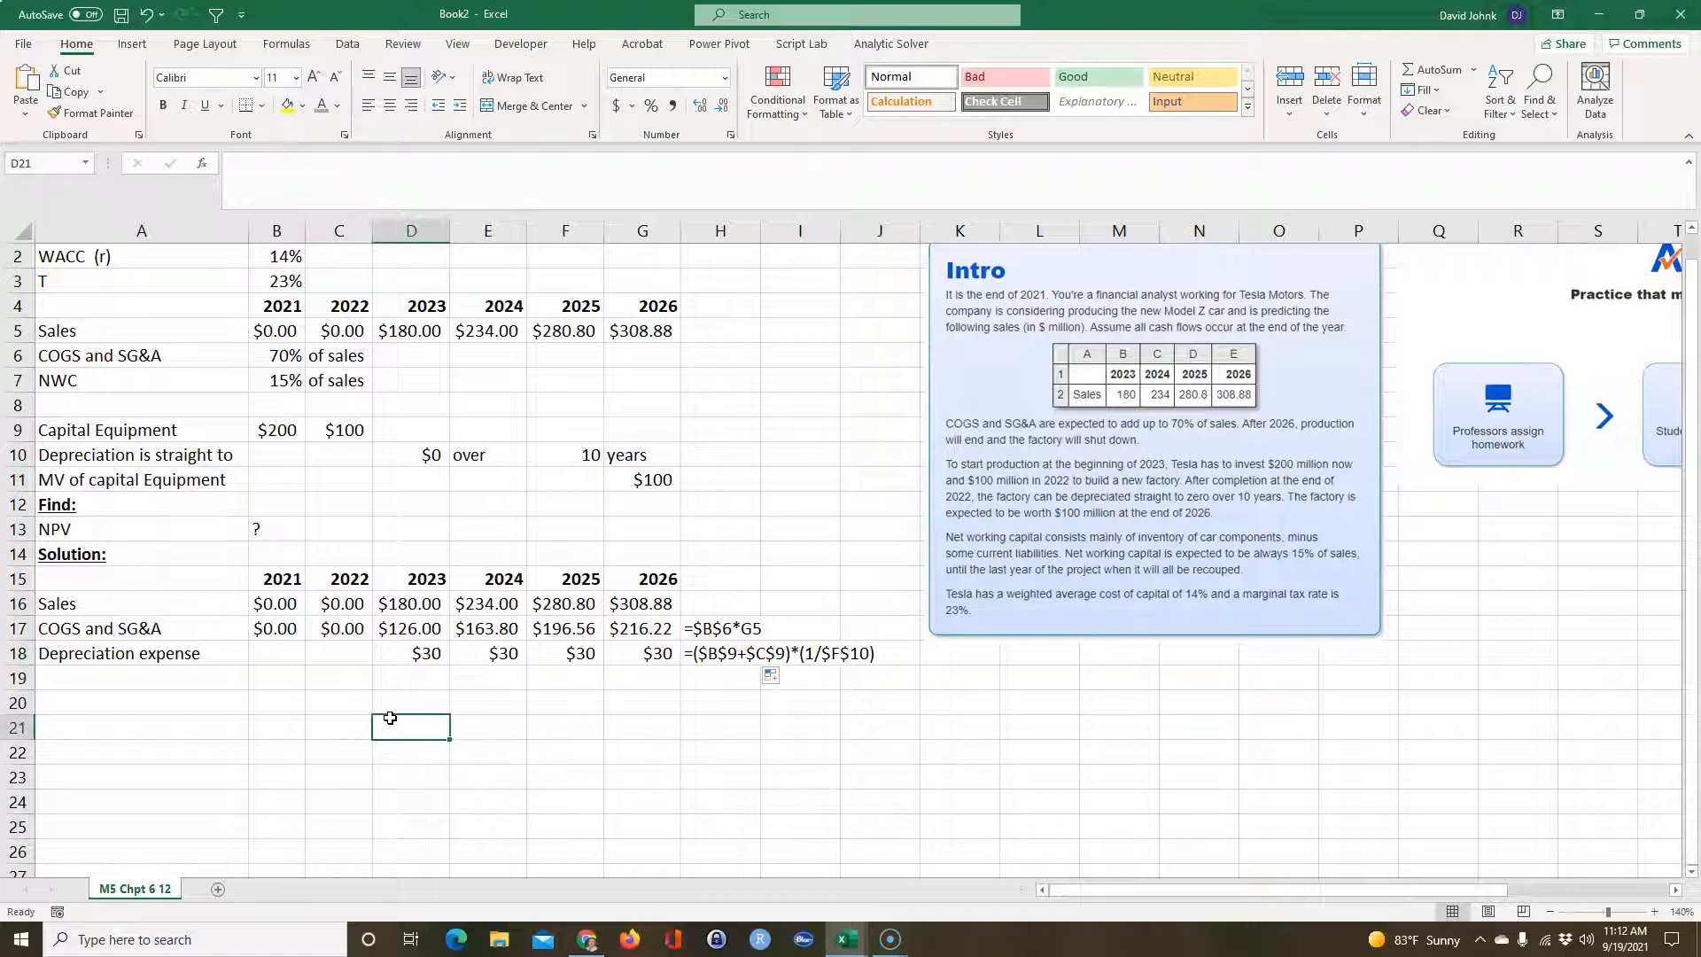
- Check the 2023 depreciation formula in D18 alongside the sales and COGS above it and the 2021–2022 cells
click(152, 677)
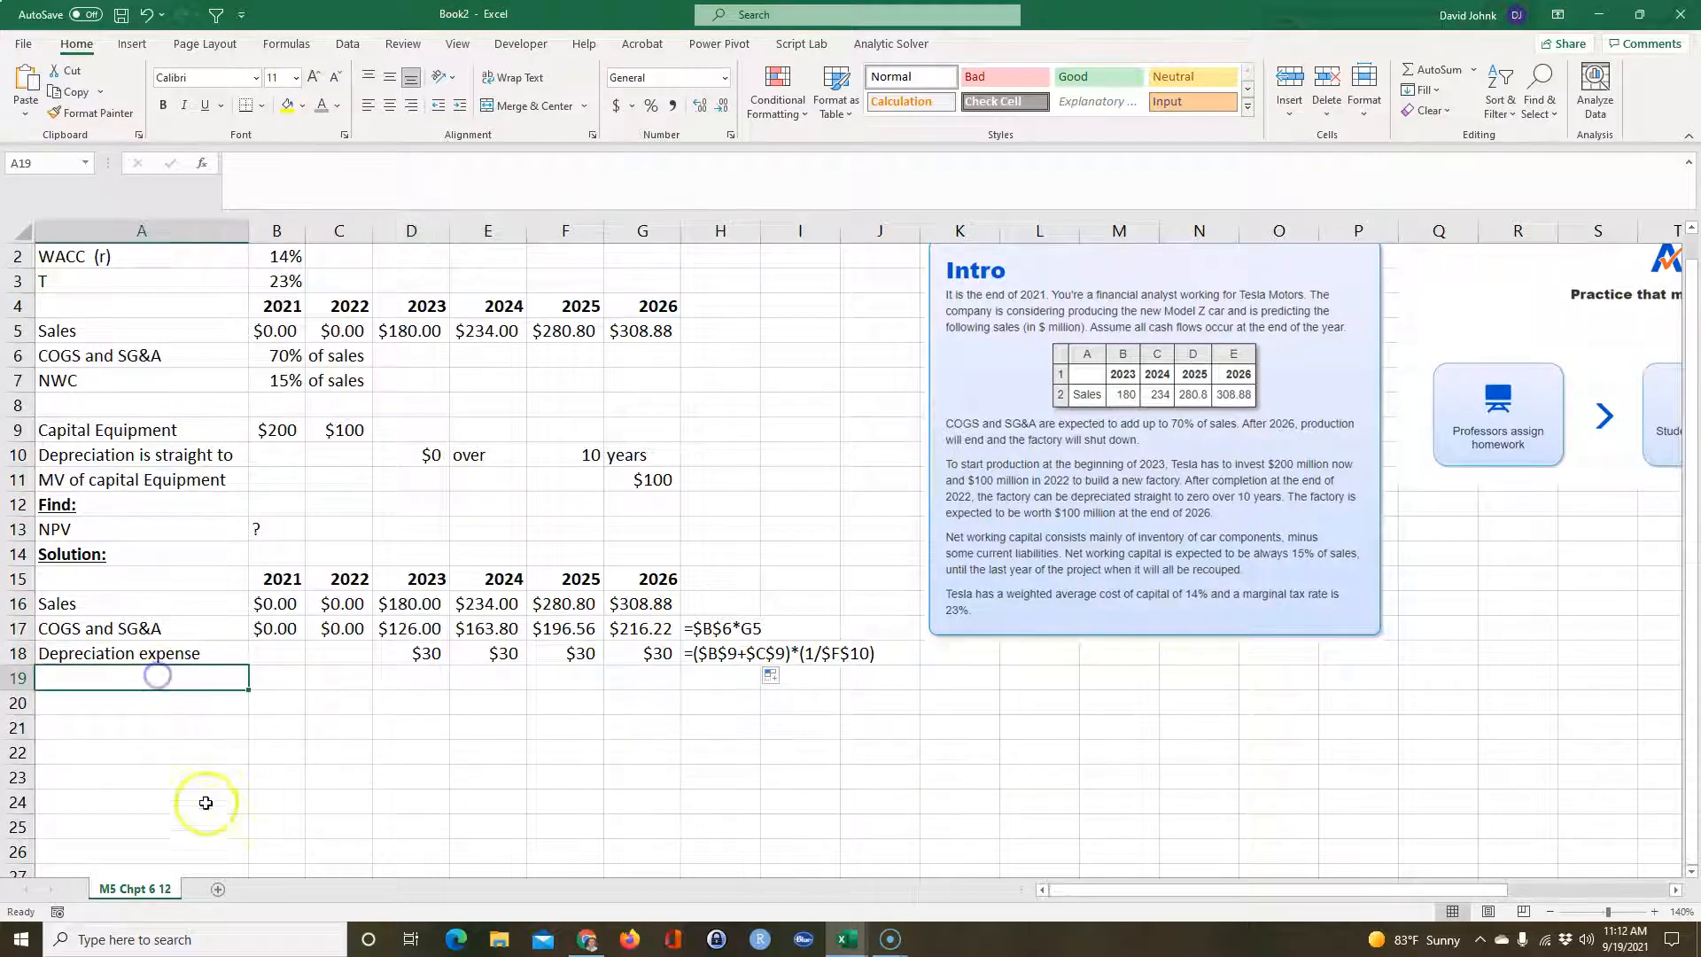
click(391, 654)
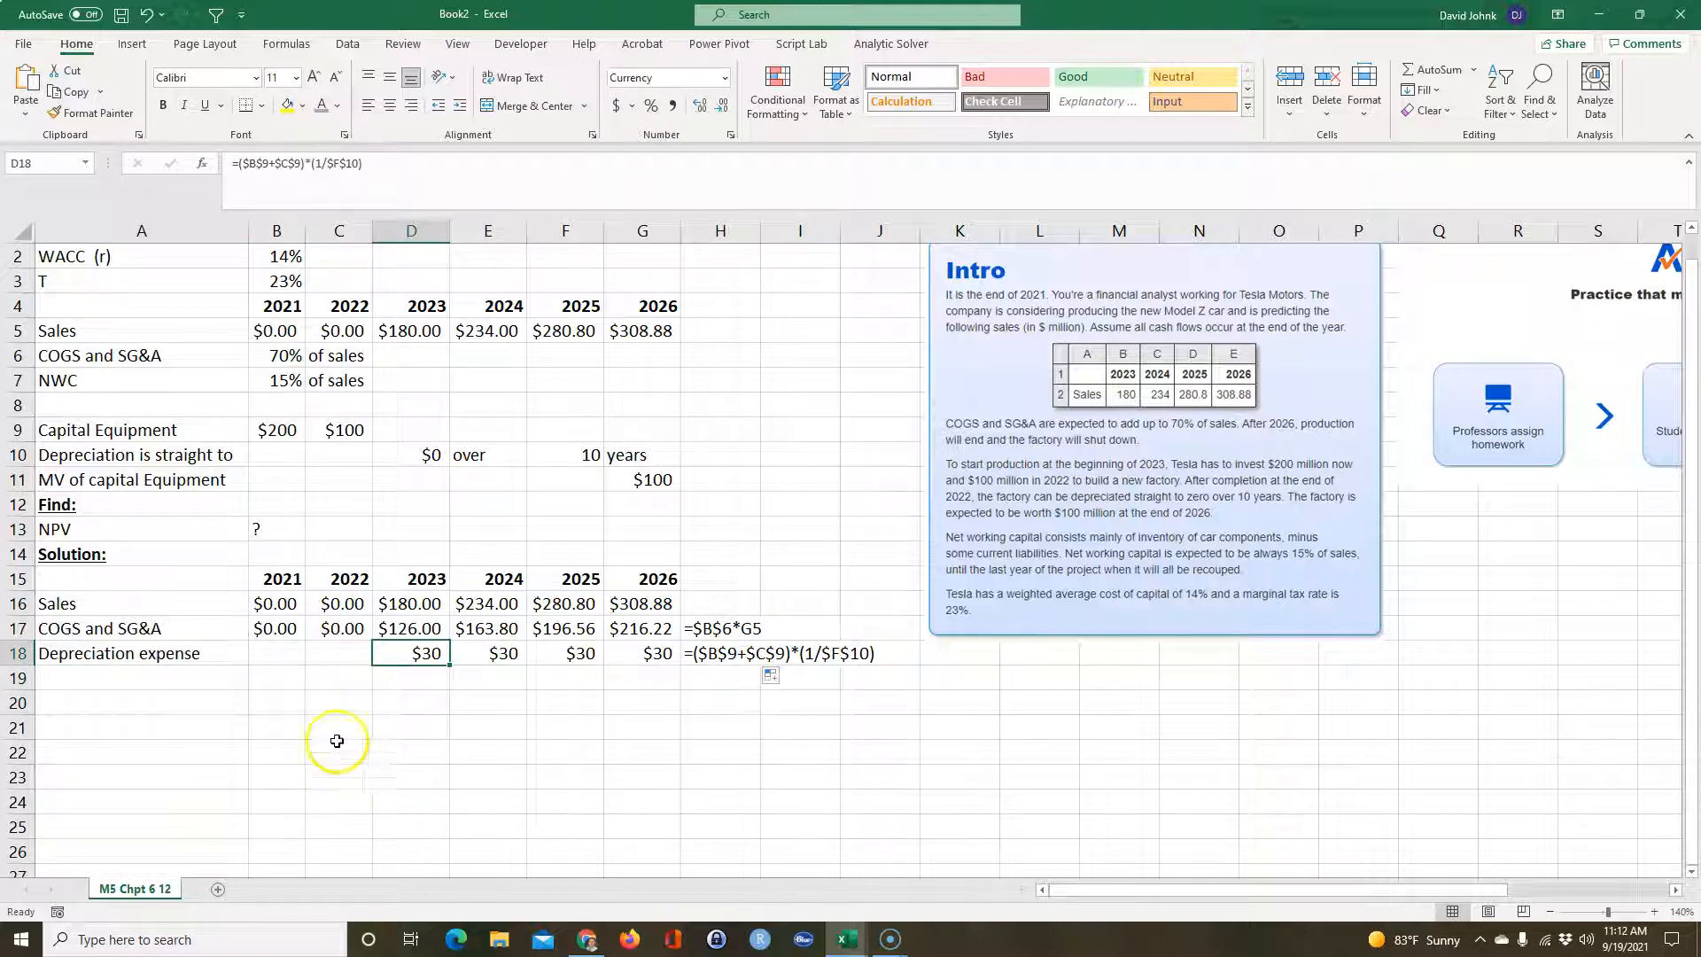
click(406, 664)
drag(410, 611, 404, 627)
click(388, 661)
click(415, 656)
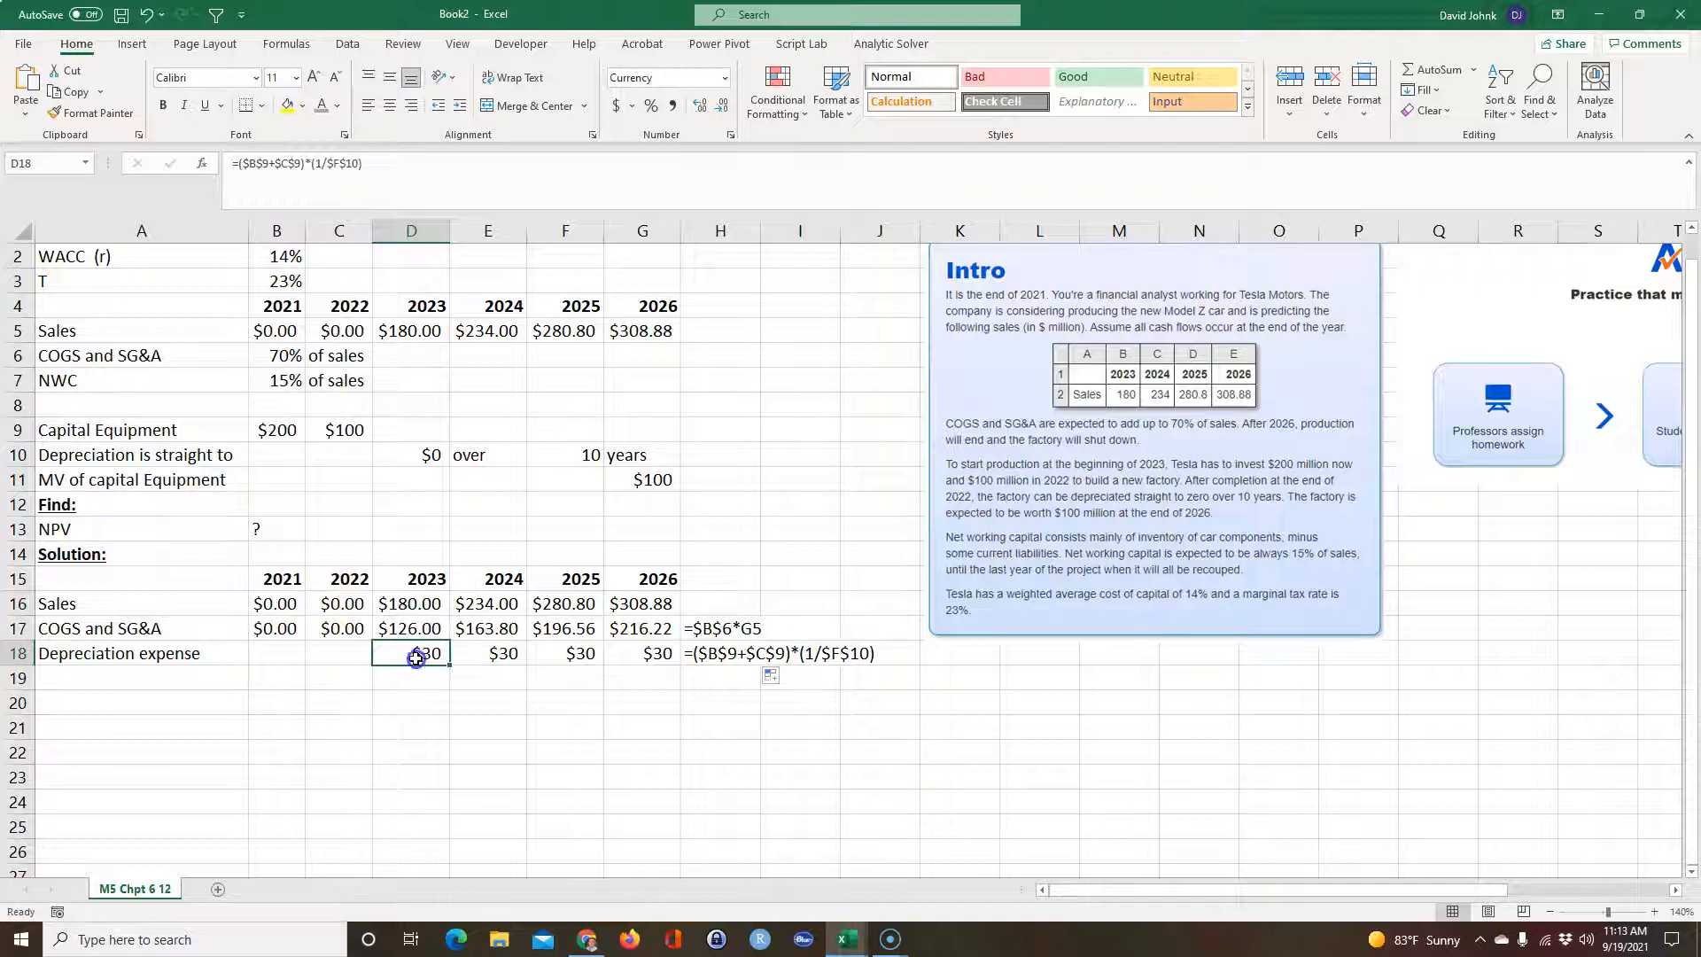
click(418, 655)
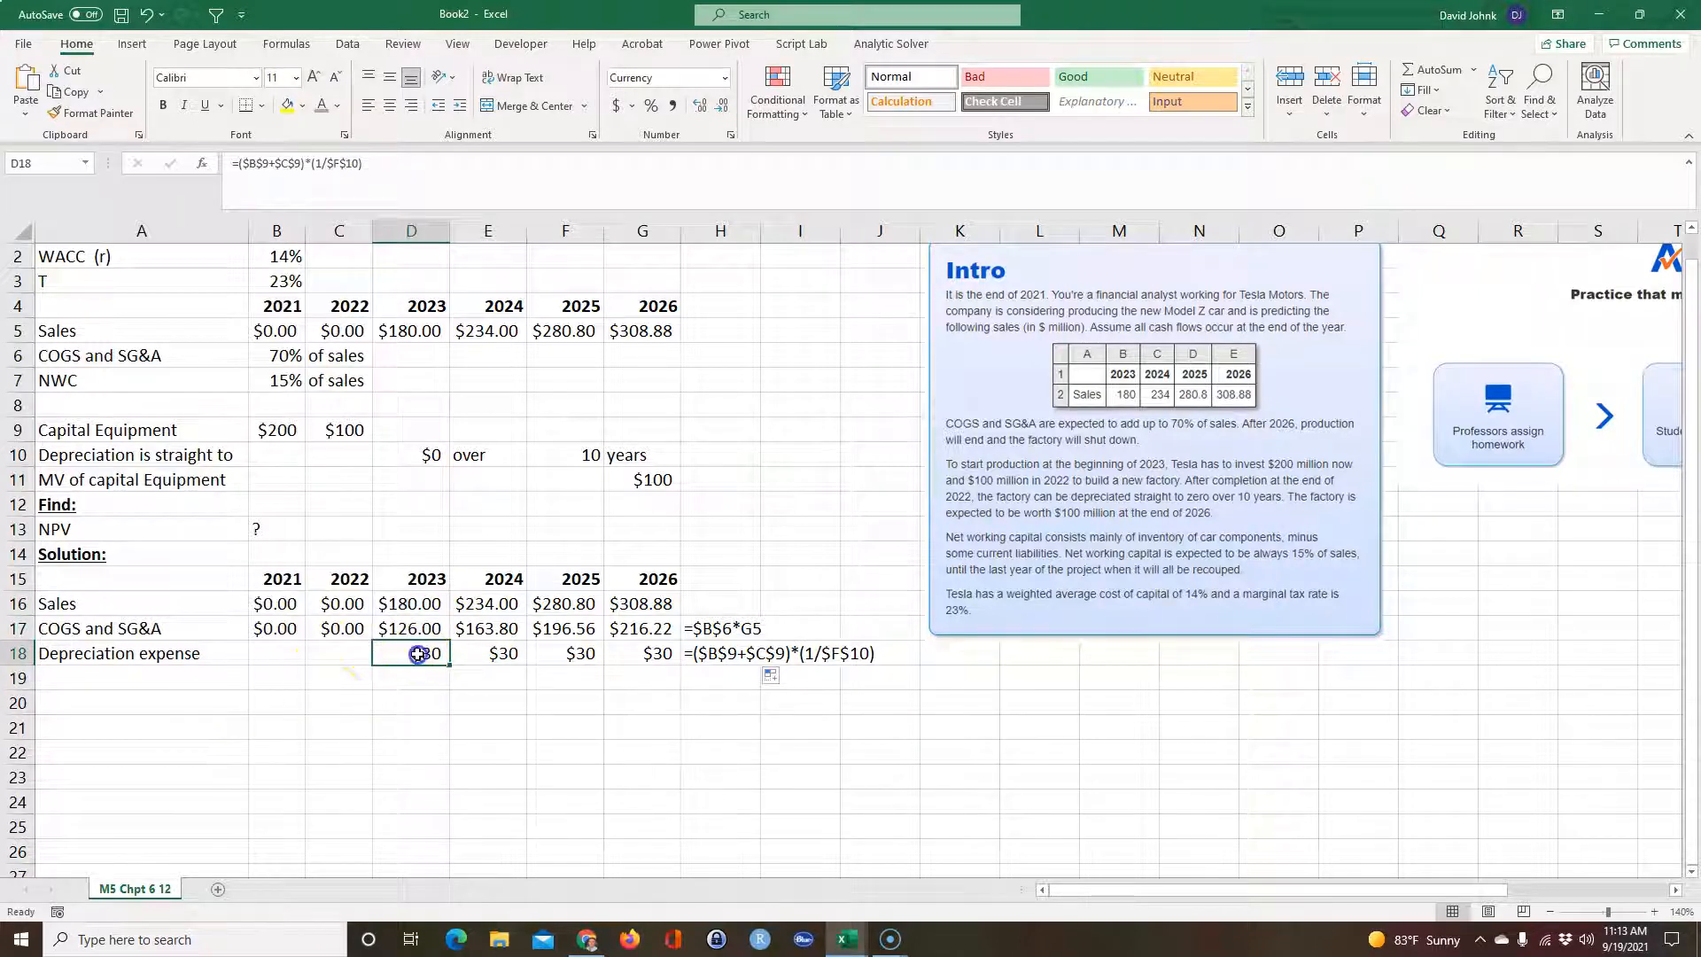
click(126, 676)
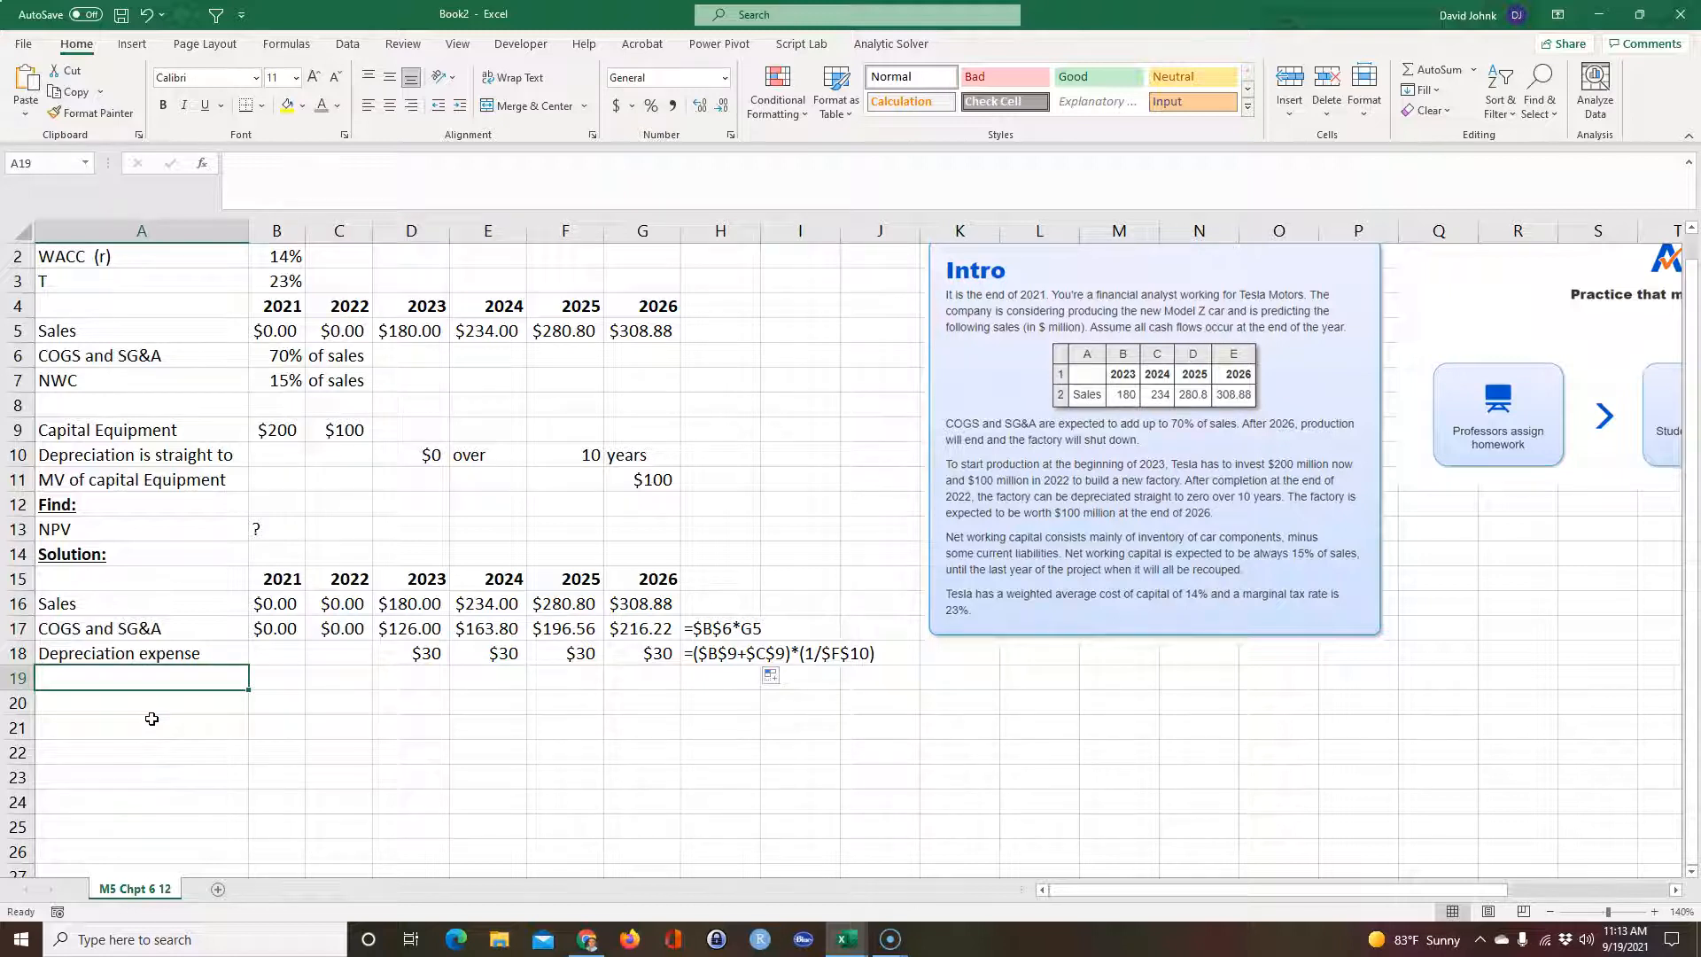
drag(291, 653, 345, 653)
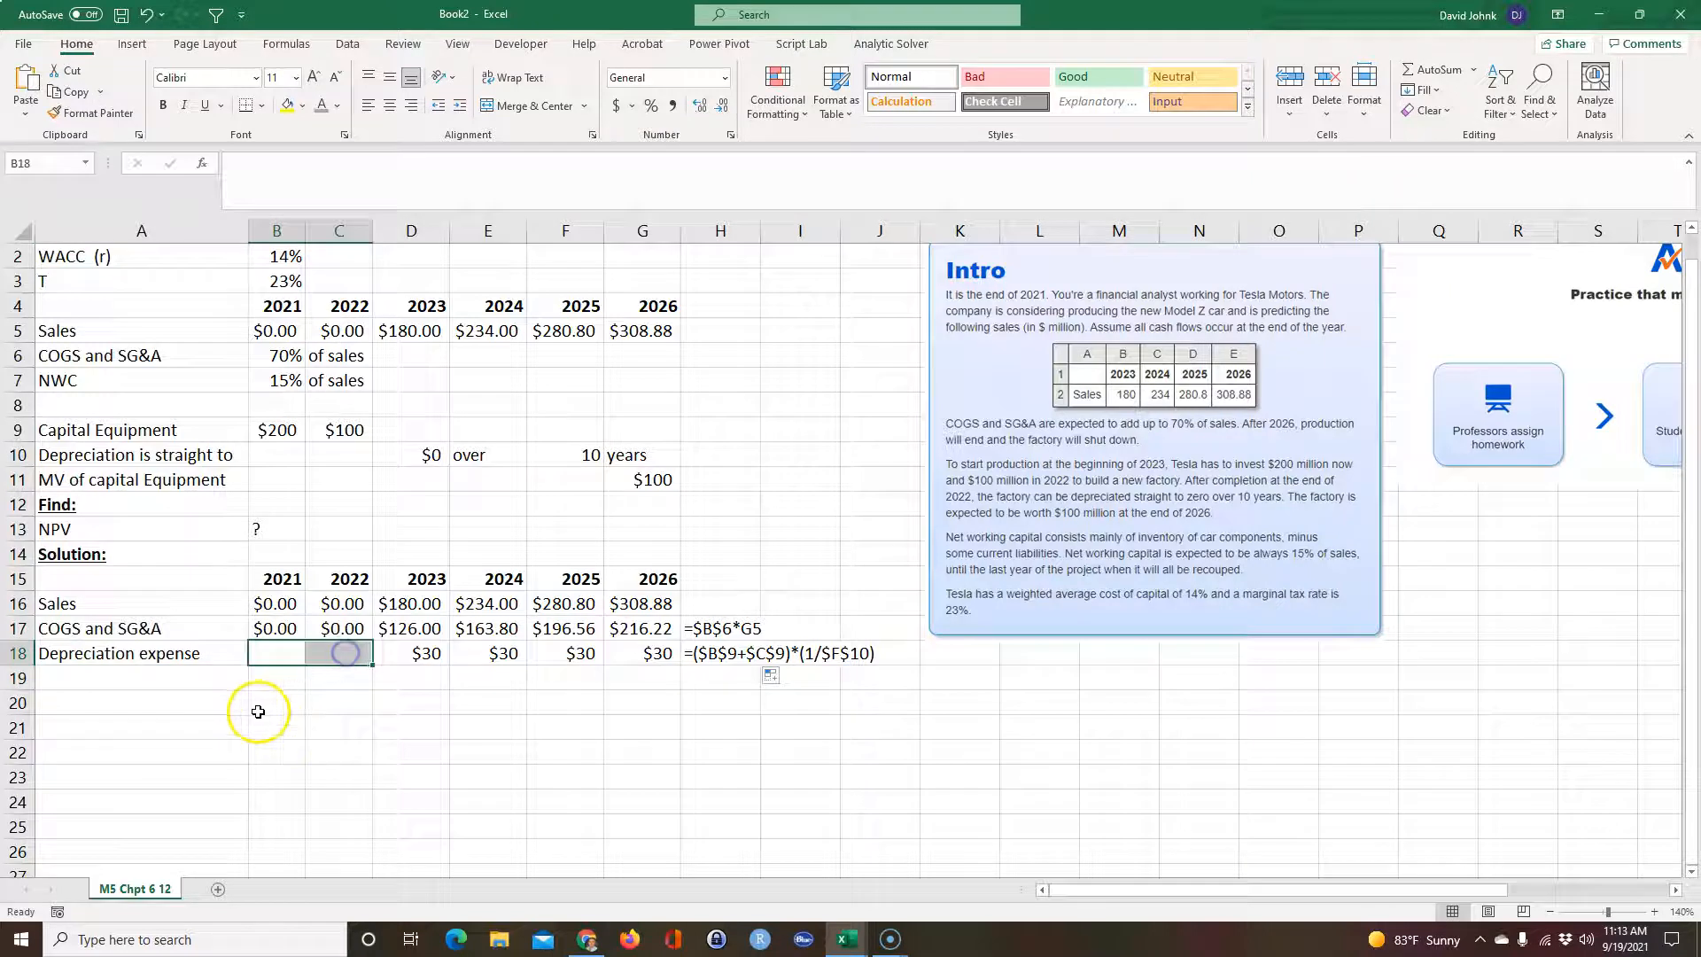
- Enter 0 as the depreciation expense for 2021 and 2022 in B18 and C18
click(412, 654)
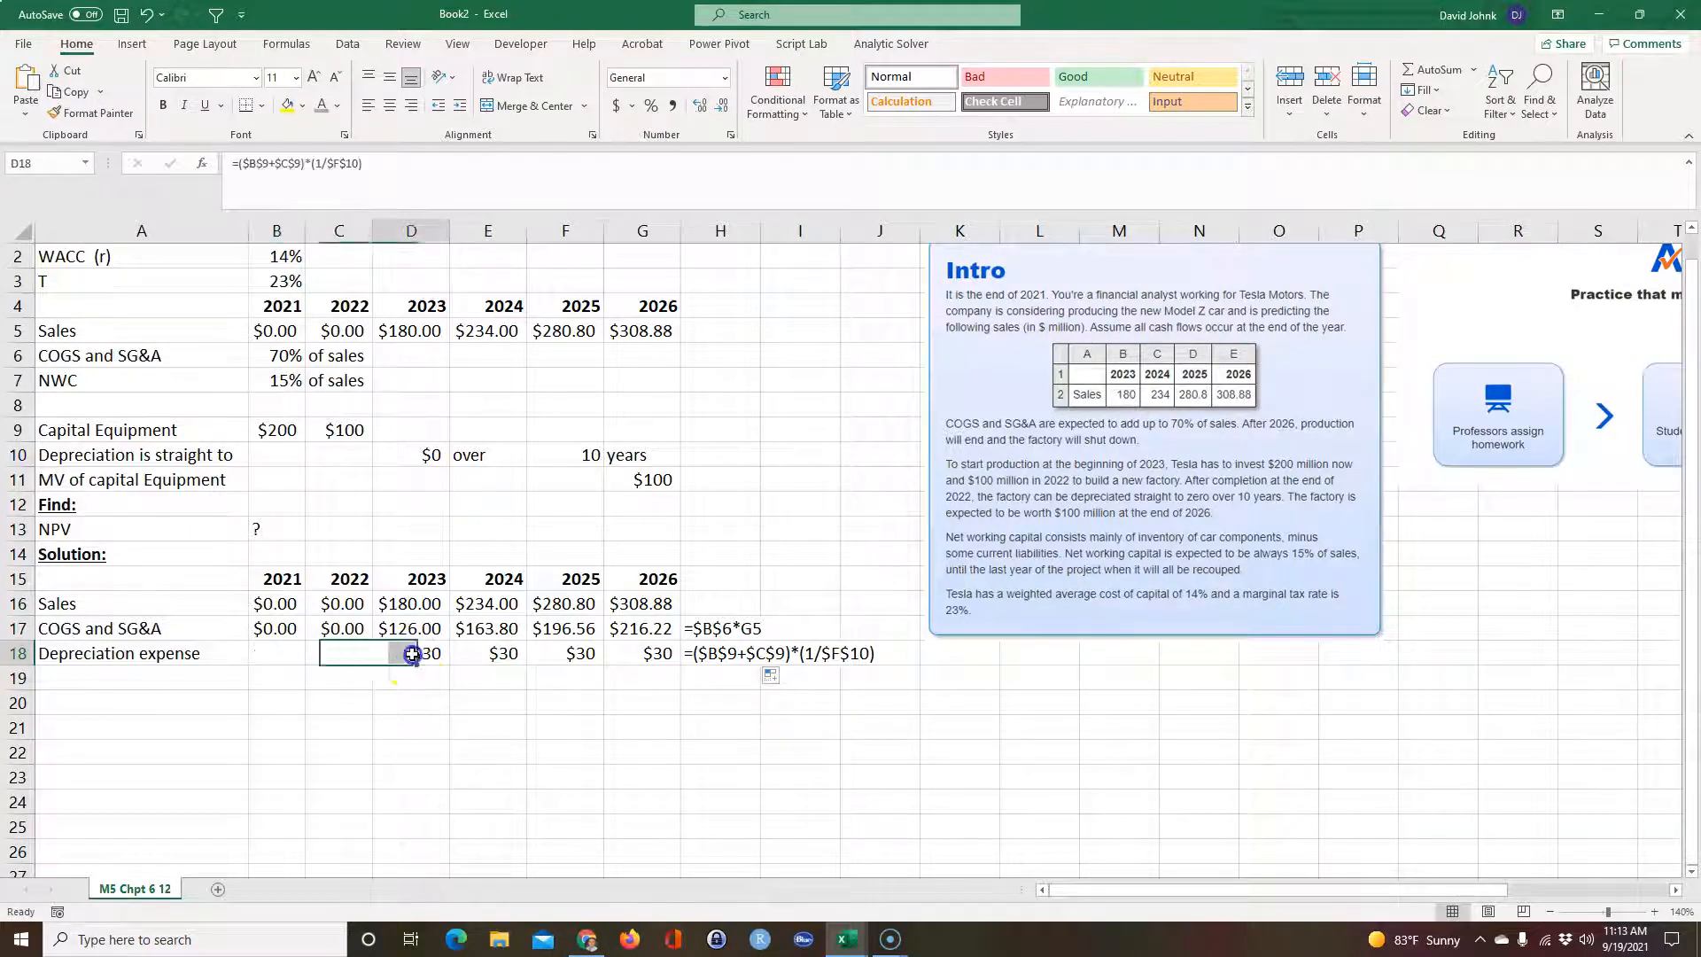
click(123, 678)
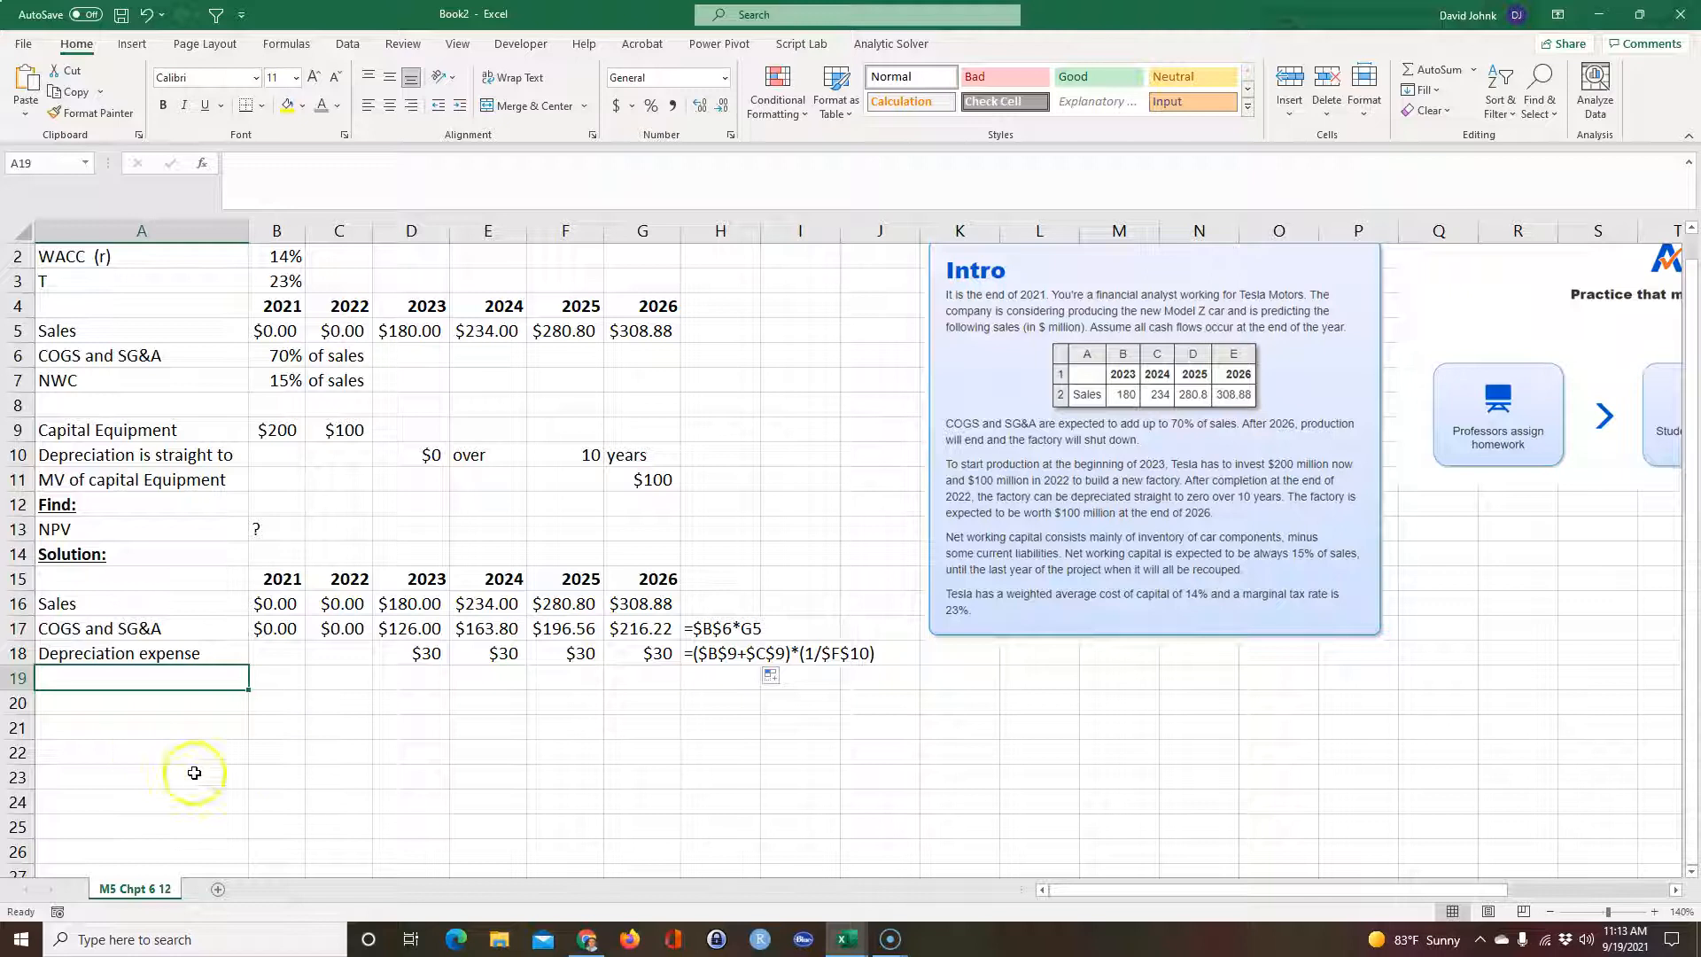
click(276, 653)
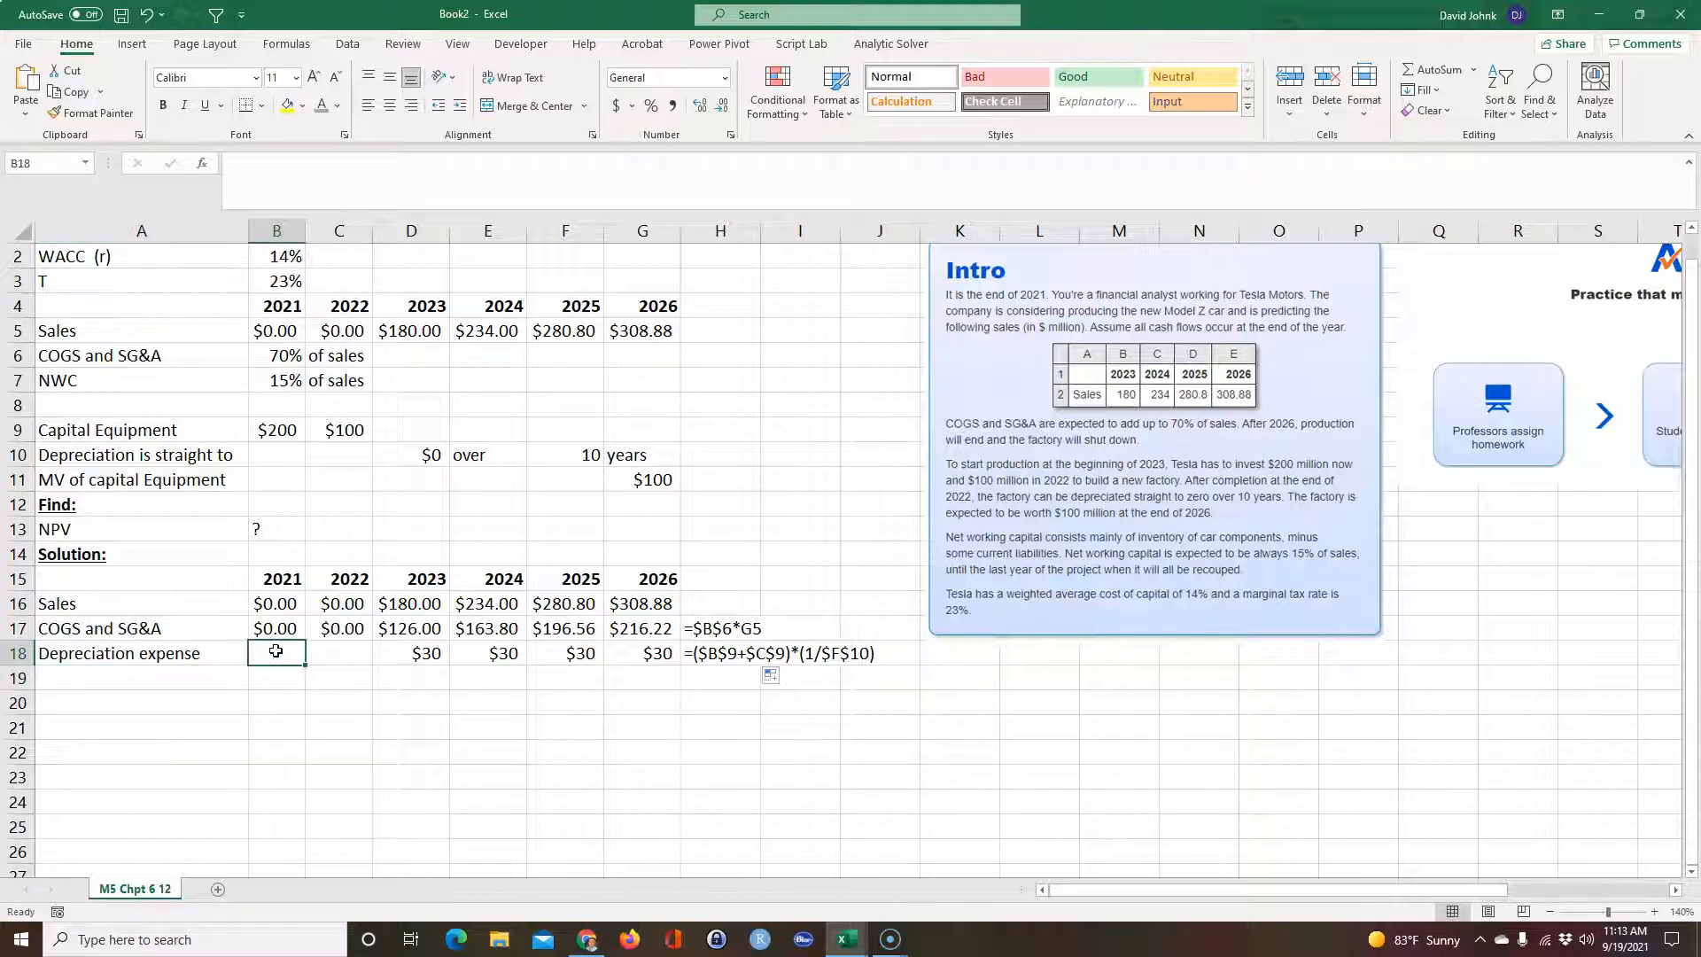
text(0)
key(Tab)
text(0)
key(Tab)
- Copy B17's currency format with Format Painter onto the depreciation row from B18 through column G and the empty rows below
click(277, 625)
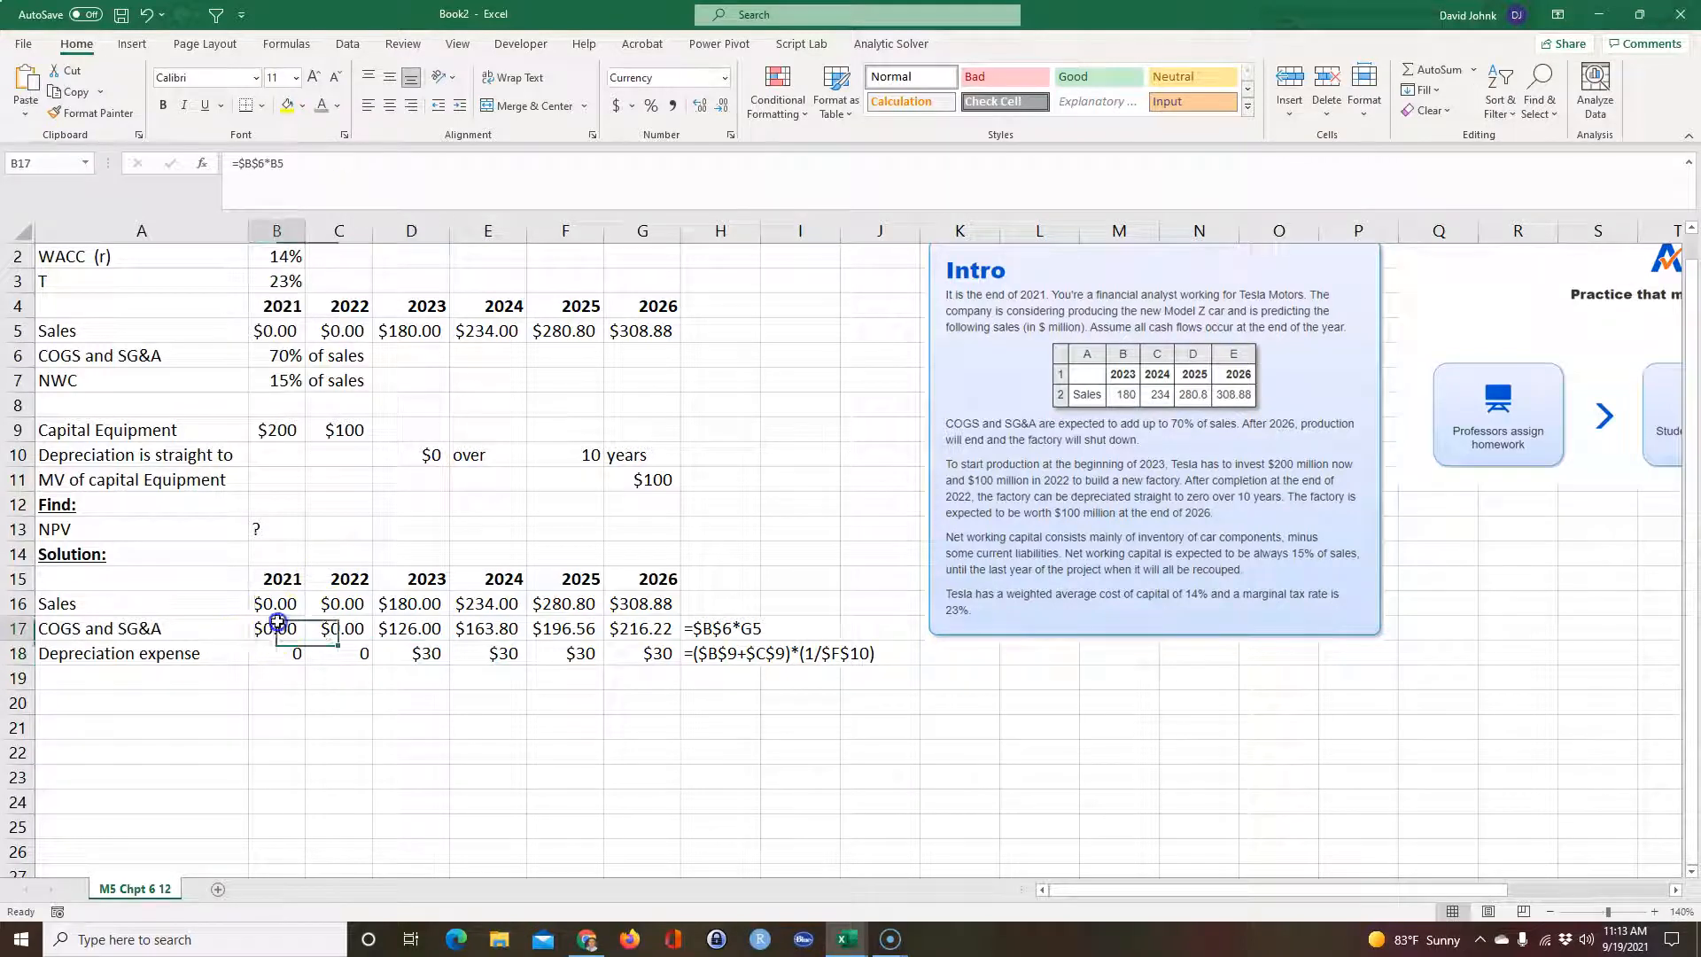
click(96, 112)
mouse_move(274, 651)
mouse_down()
mouse_move(566, 843)
mouse_move(627, 869)
mouse_move(630, 847)
mouse_move(627, 871)
mouse_up()
click(465, 749)
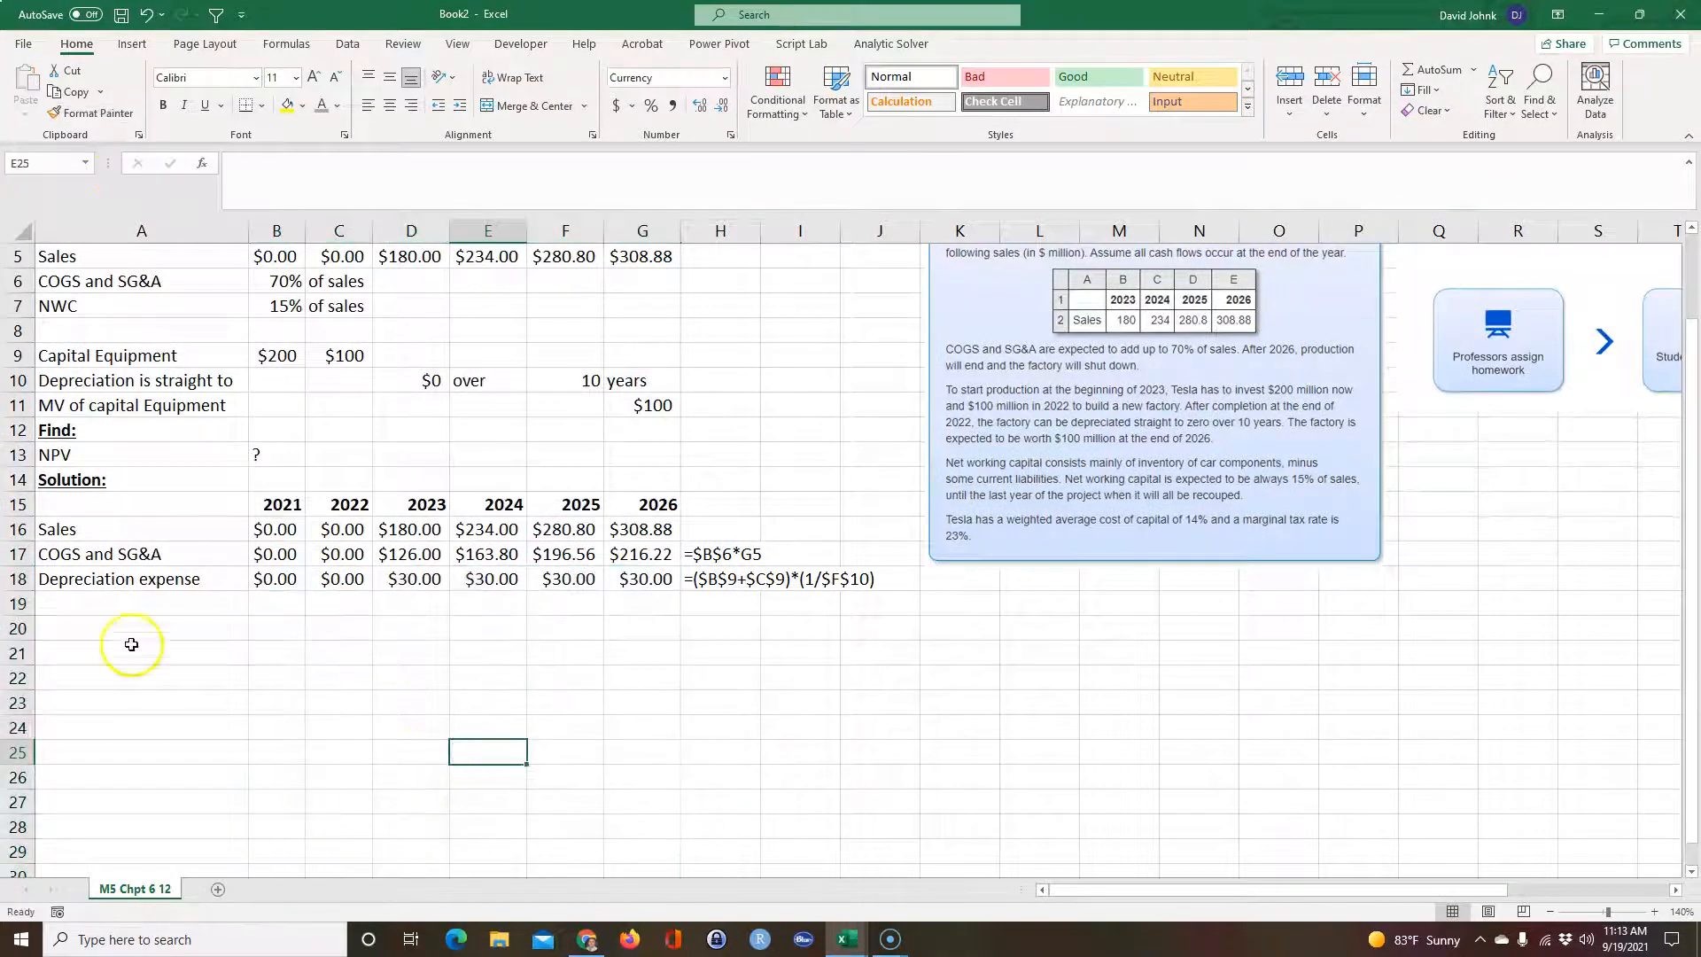
- Label A19 "EBIT" and add a bottom border under the depreciation expense values in B18:G18
click(131, 604)
scroll(221, 691, up, 2)
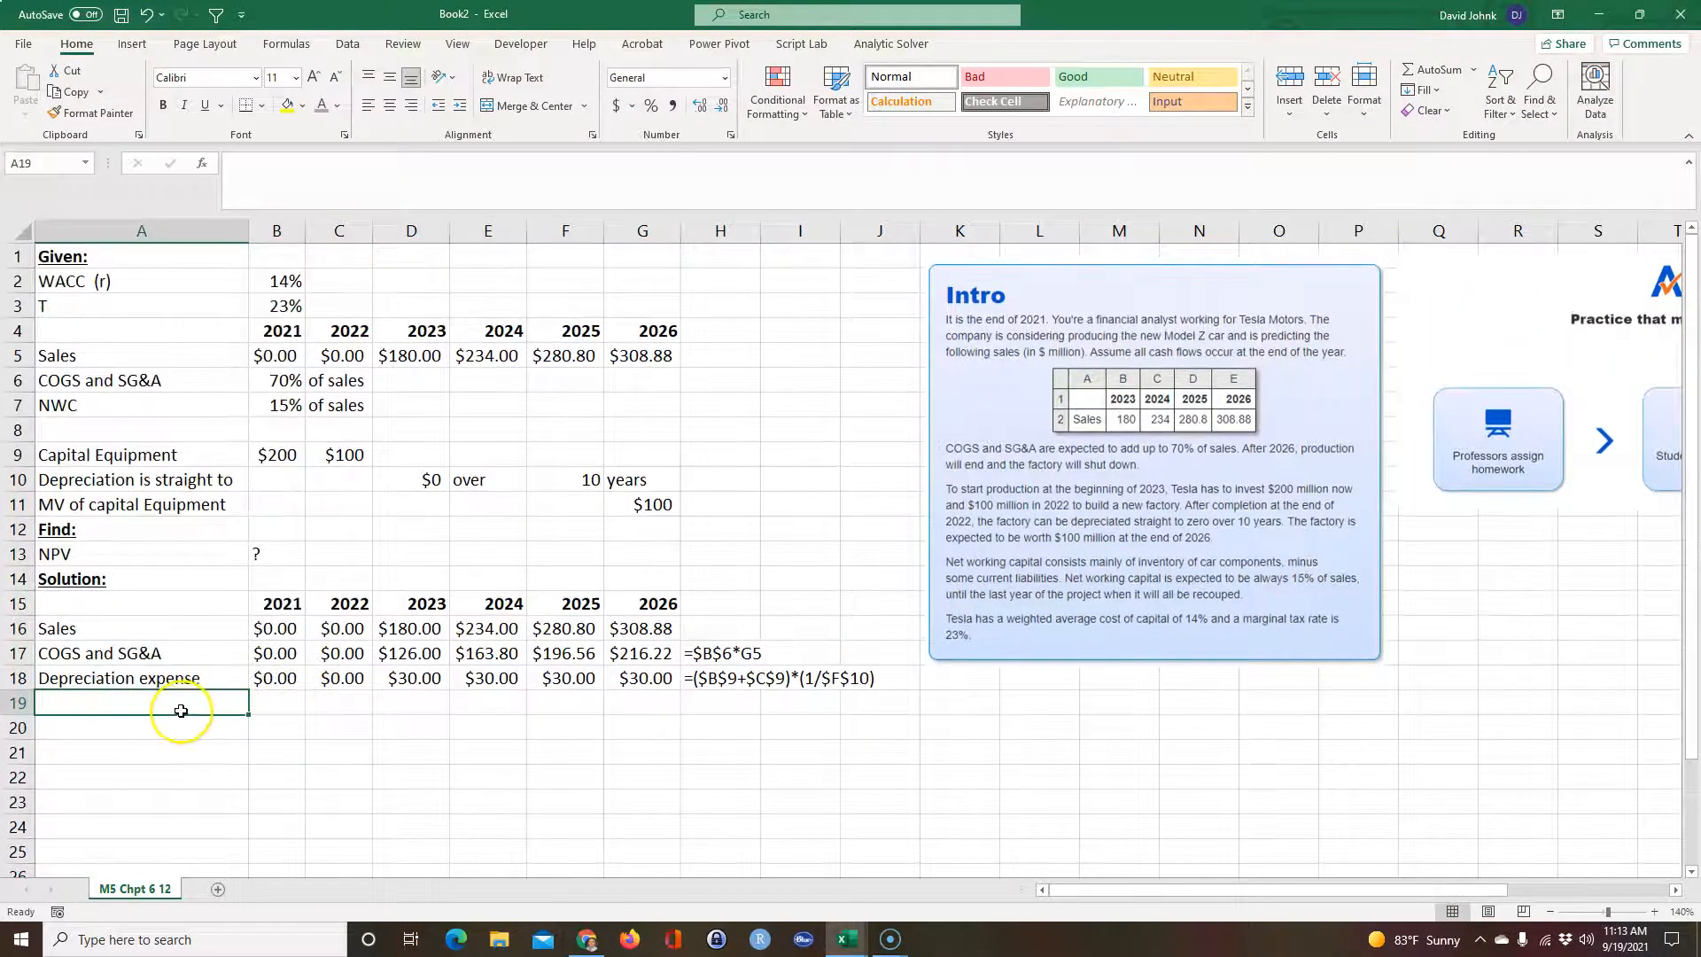
text(EBIT)
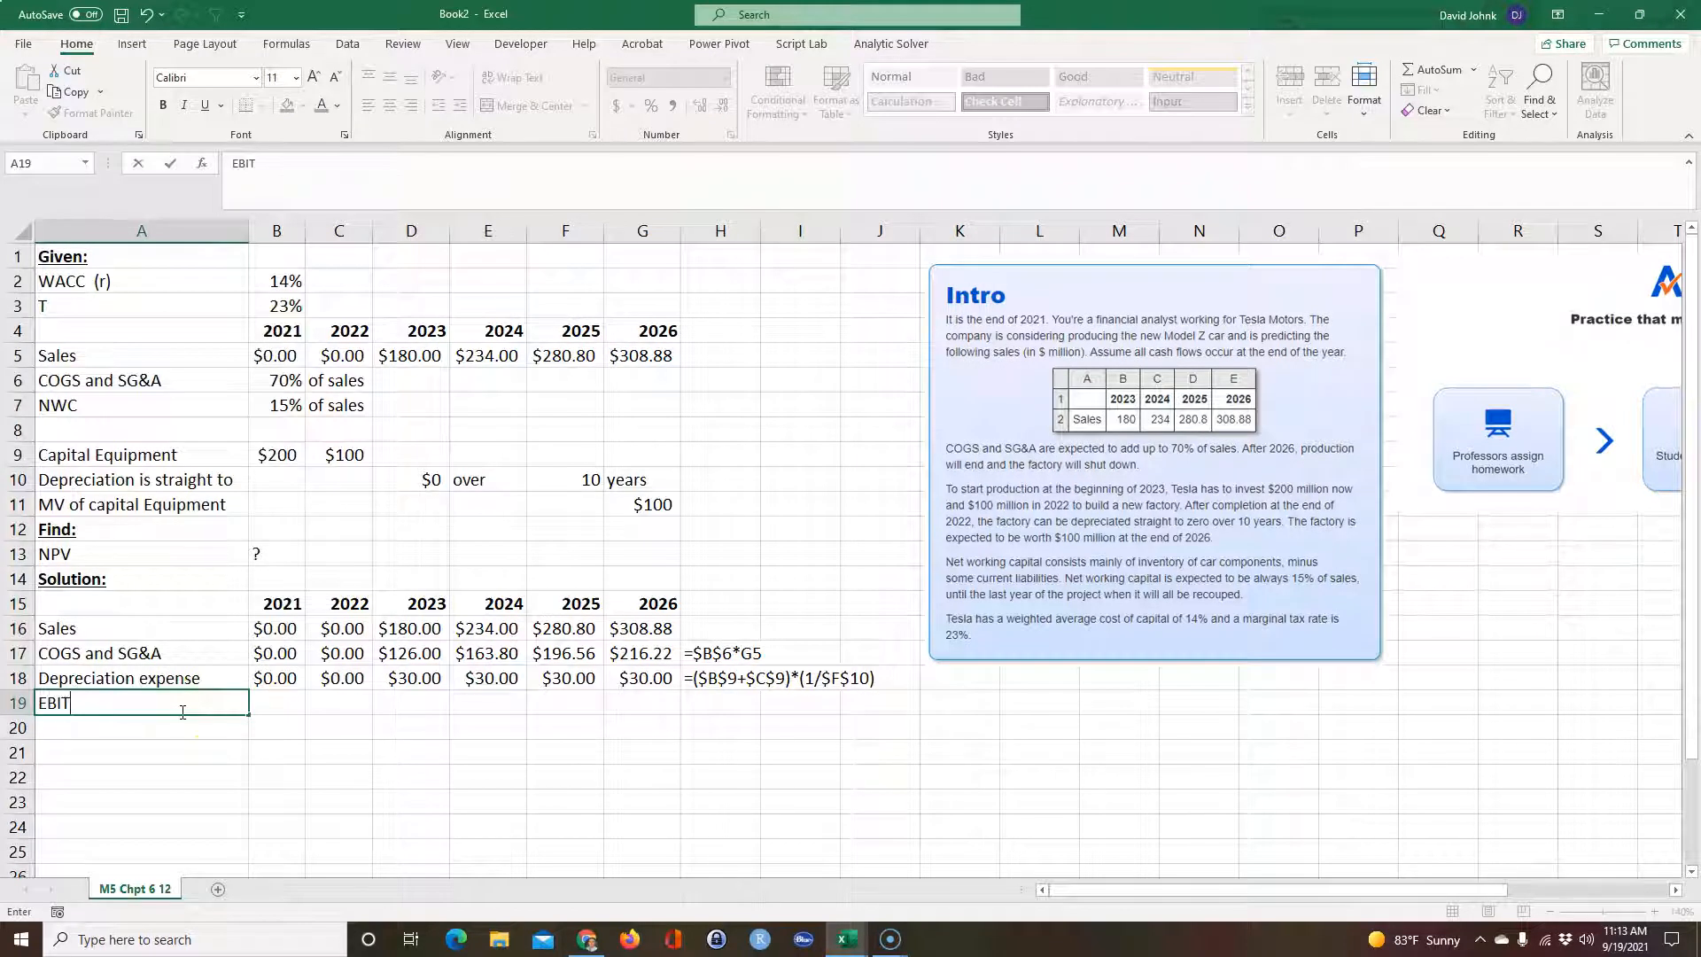
key(Return)
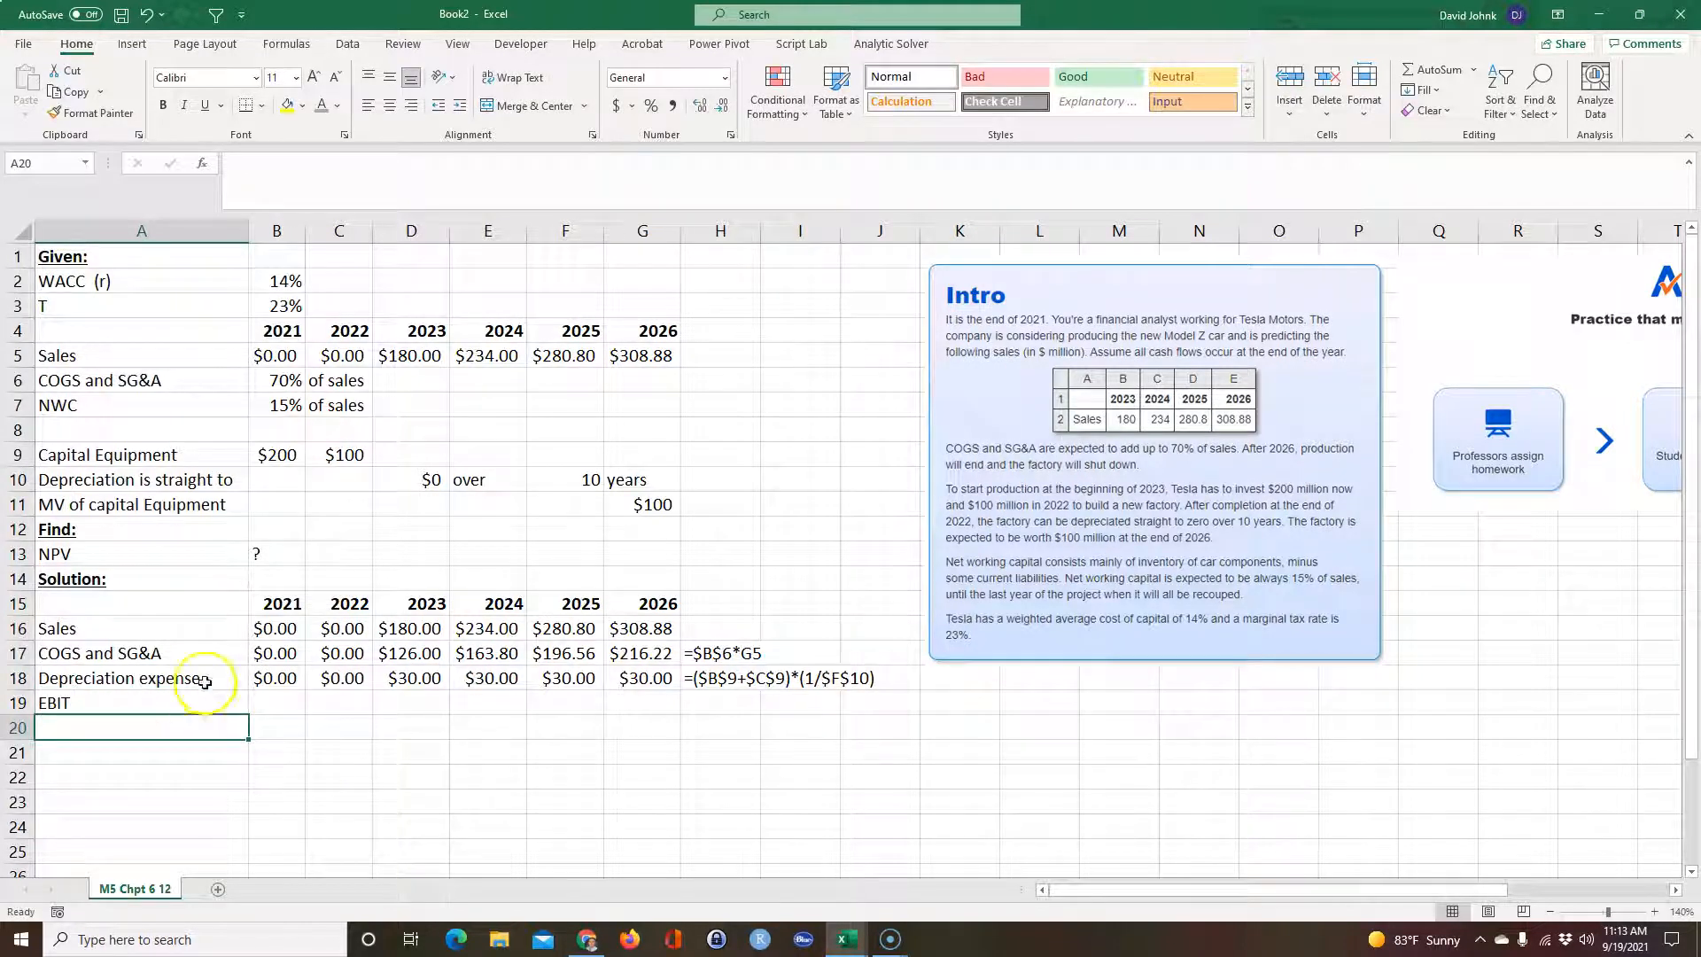
drag(273, 678, 645, 678)
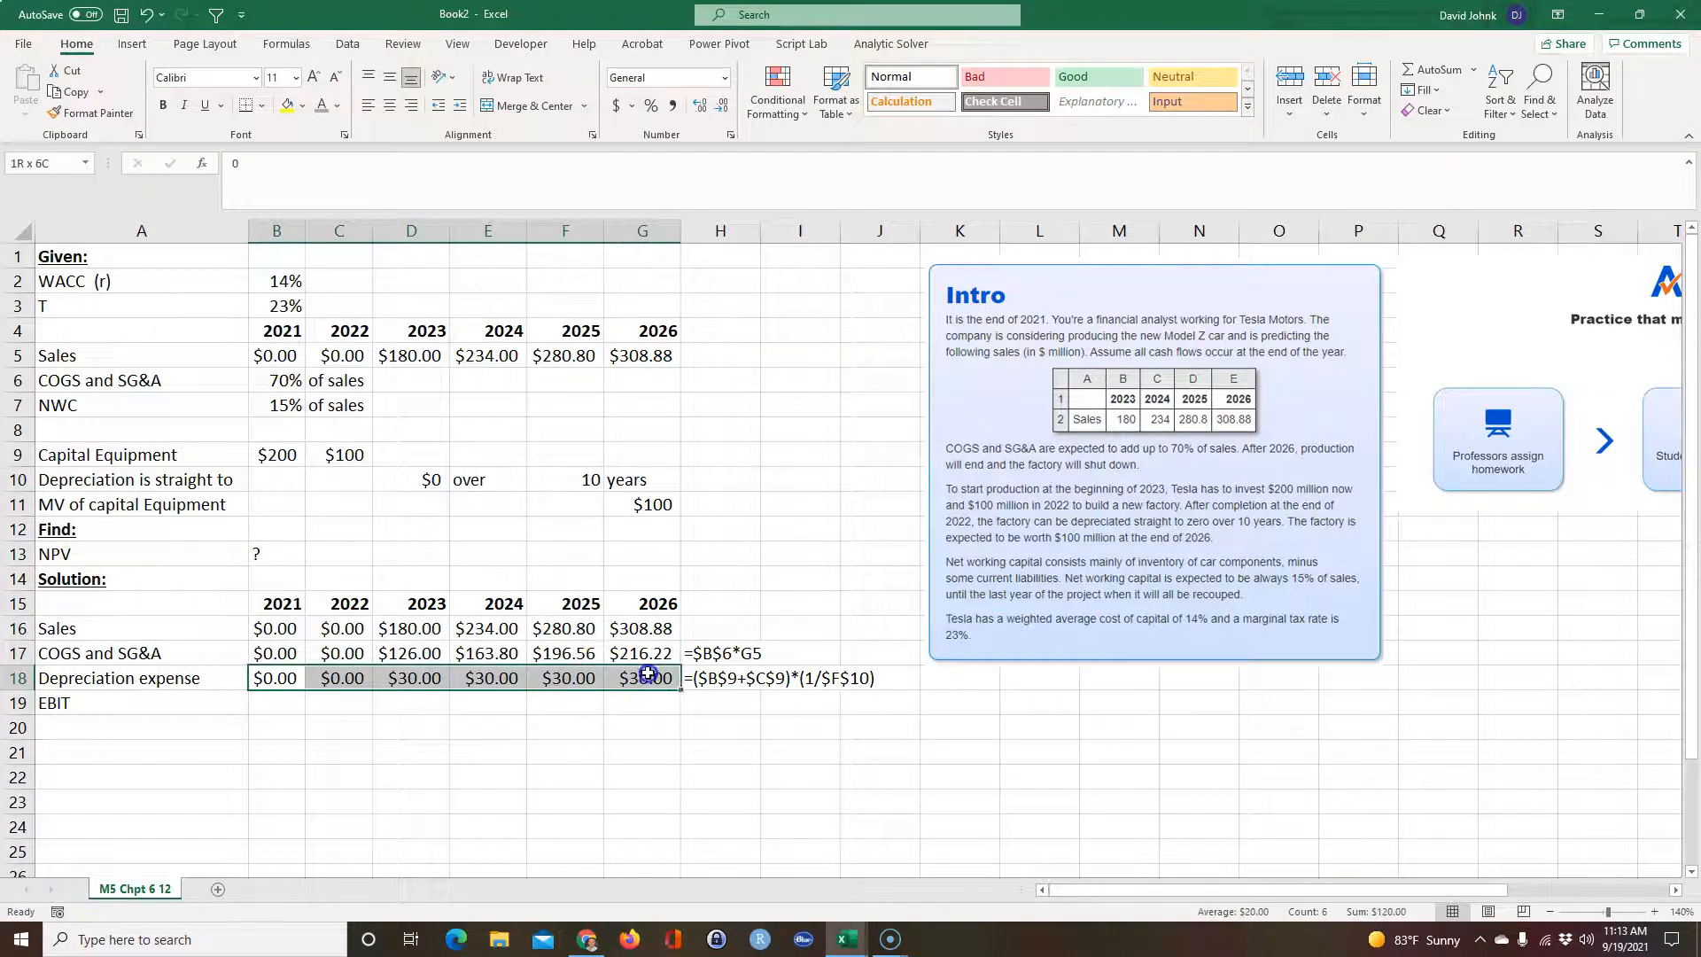
click(252, 113)
- Enter the 2021 EBIT formula =B16-B17-B18 in B19
click(277, 703)
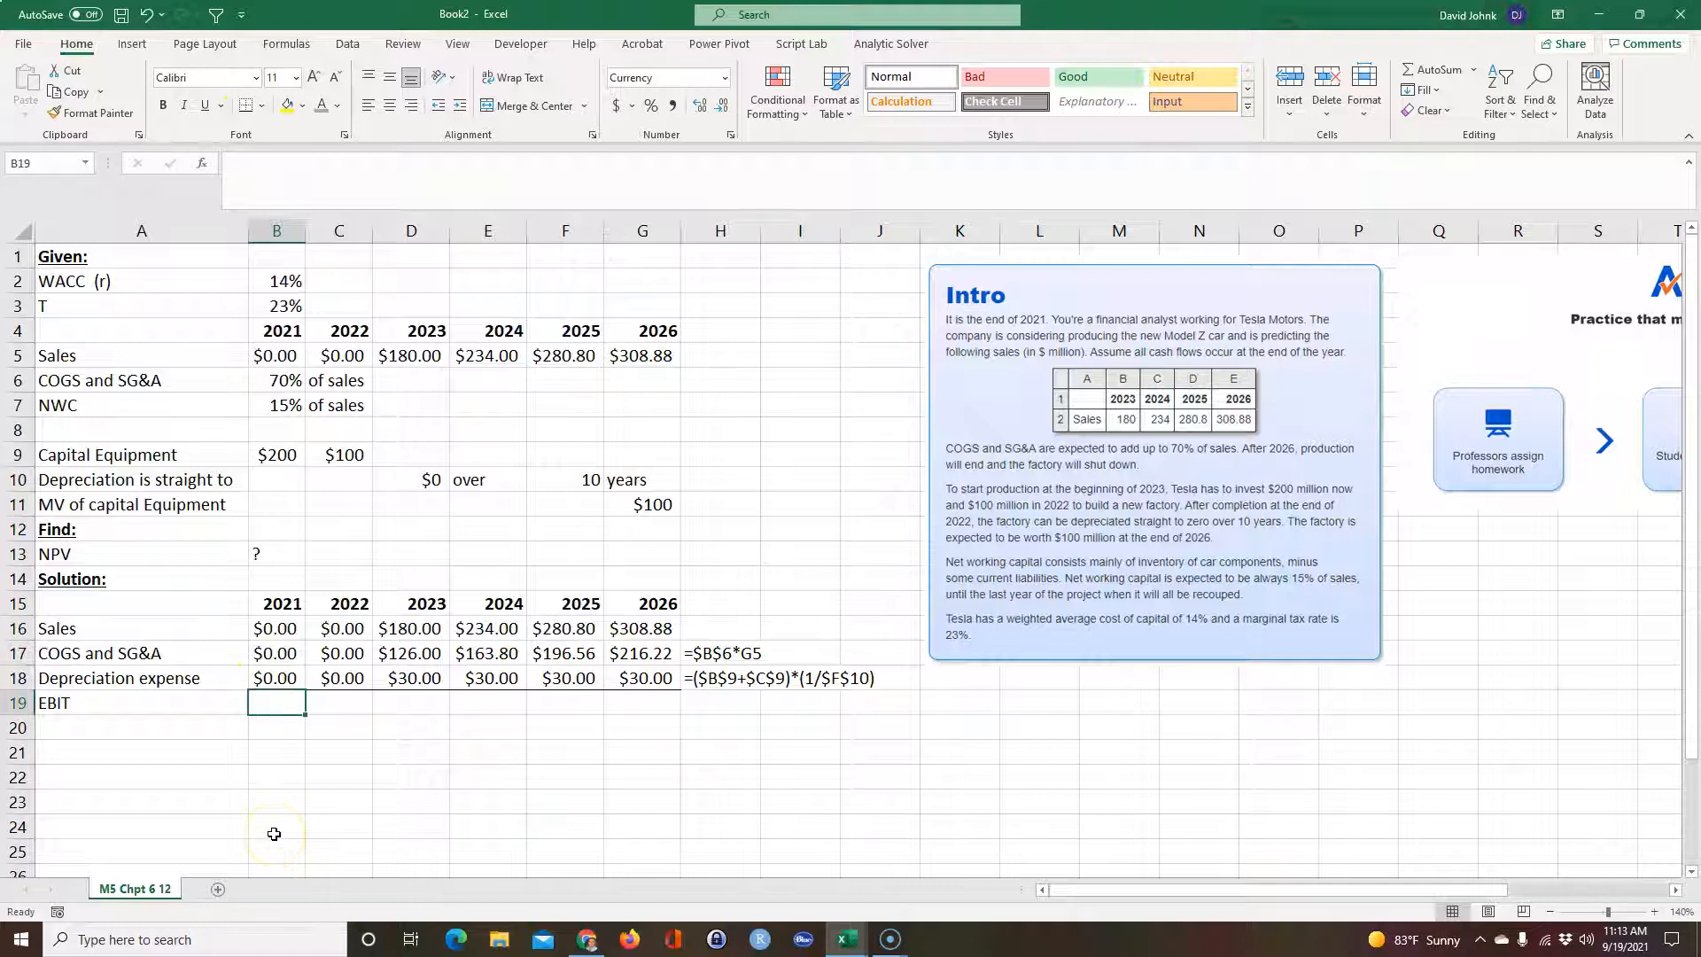
text(=)
click(264, 624)
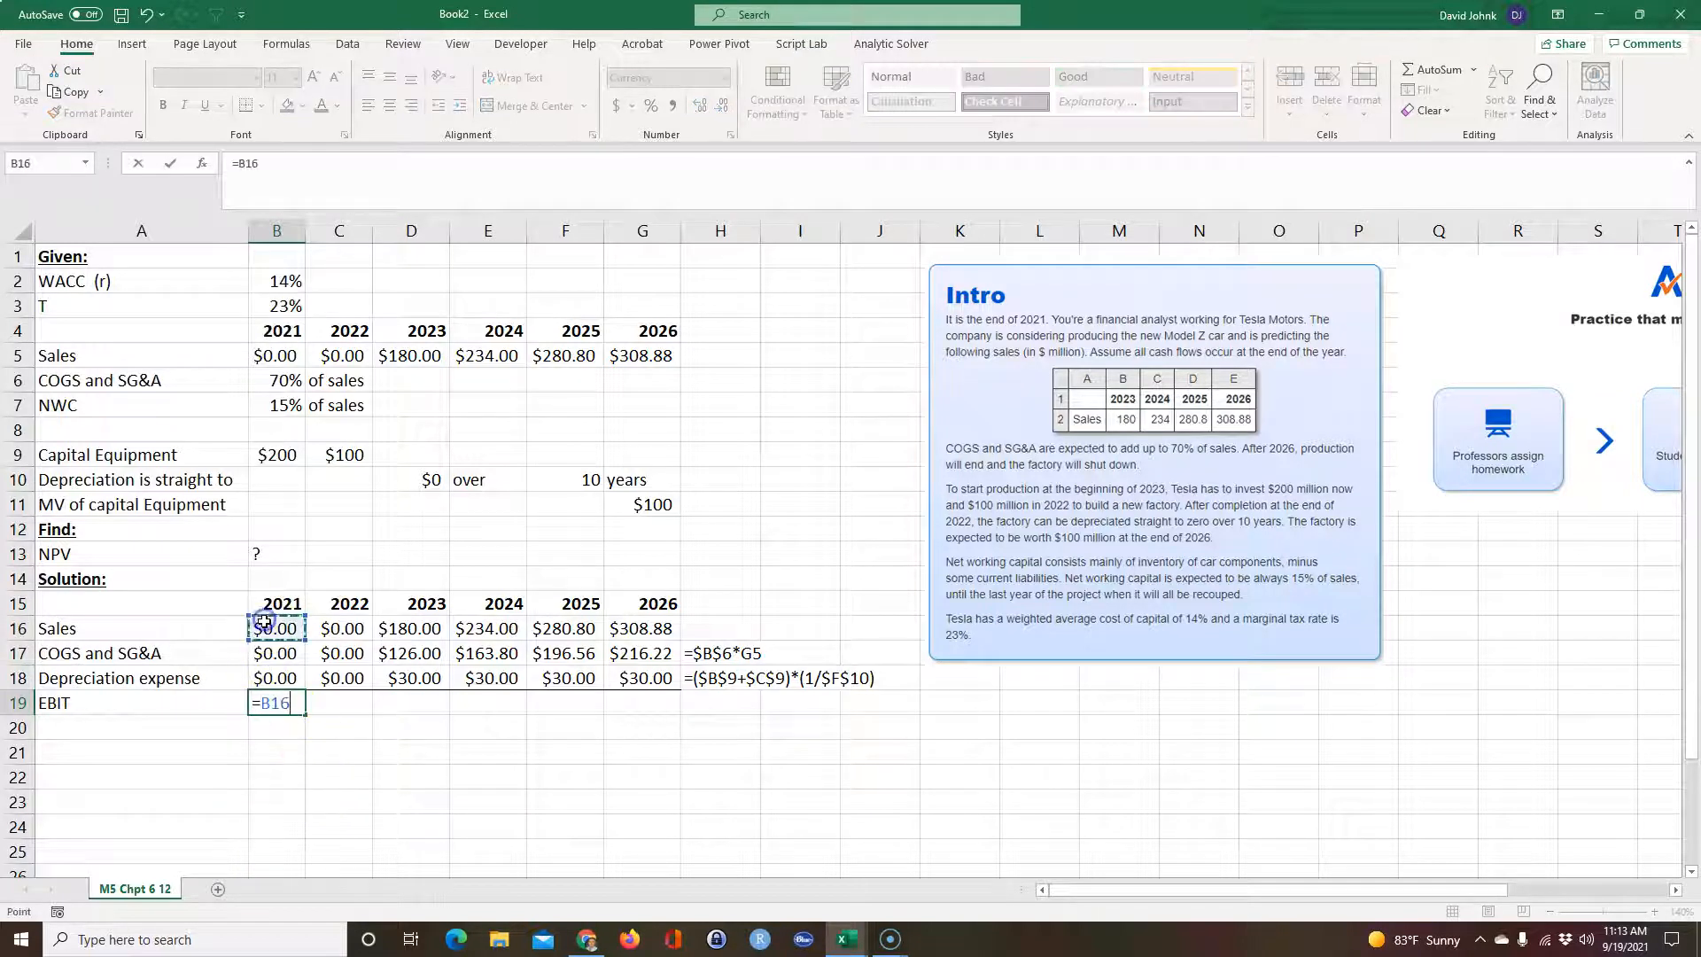
text(-)
click(272, 654)
text(-)
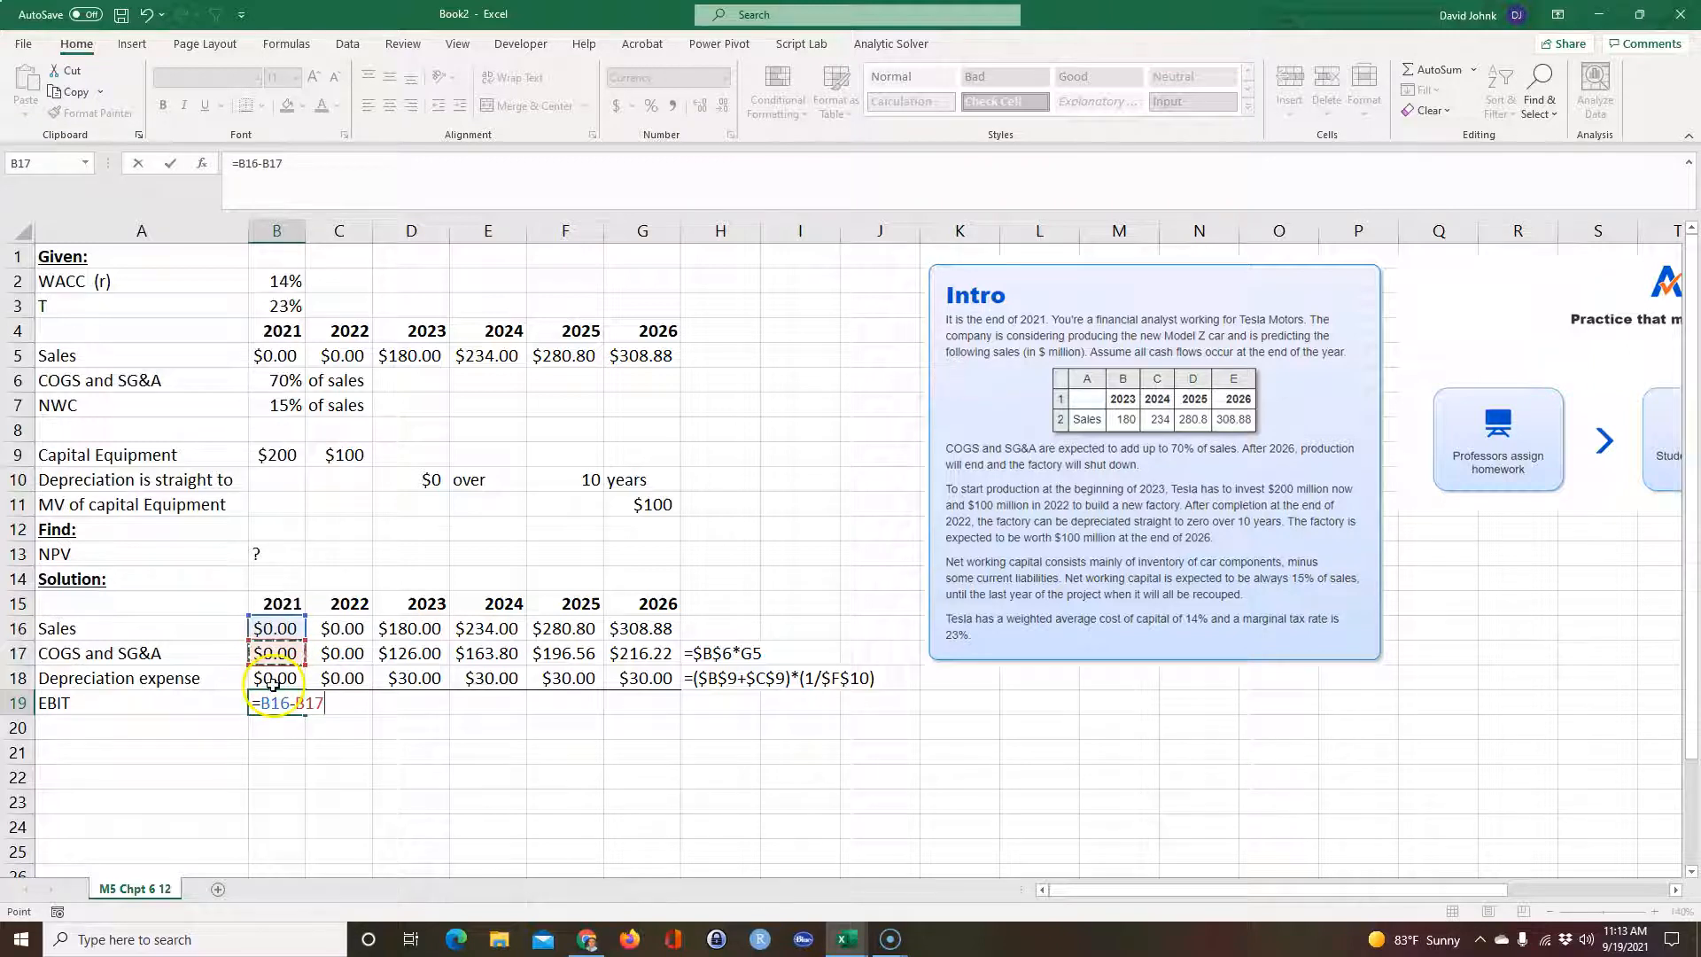
click(277, 678)
key(Return)
- Fill the EBIT formula from B19 across to G19 and copy H18's FORMULATEXT down to H19
click(292, 709)
drag(306, 714, 644, 714)
click(725, 684)
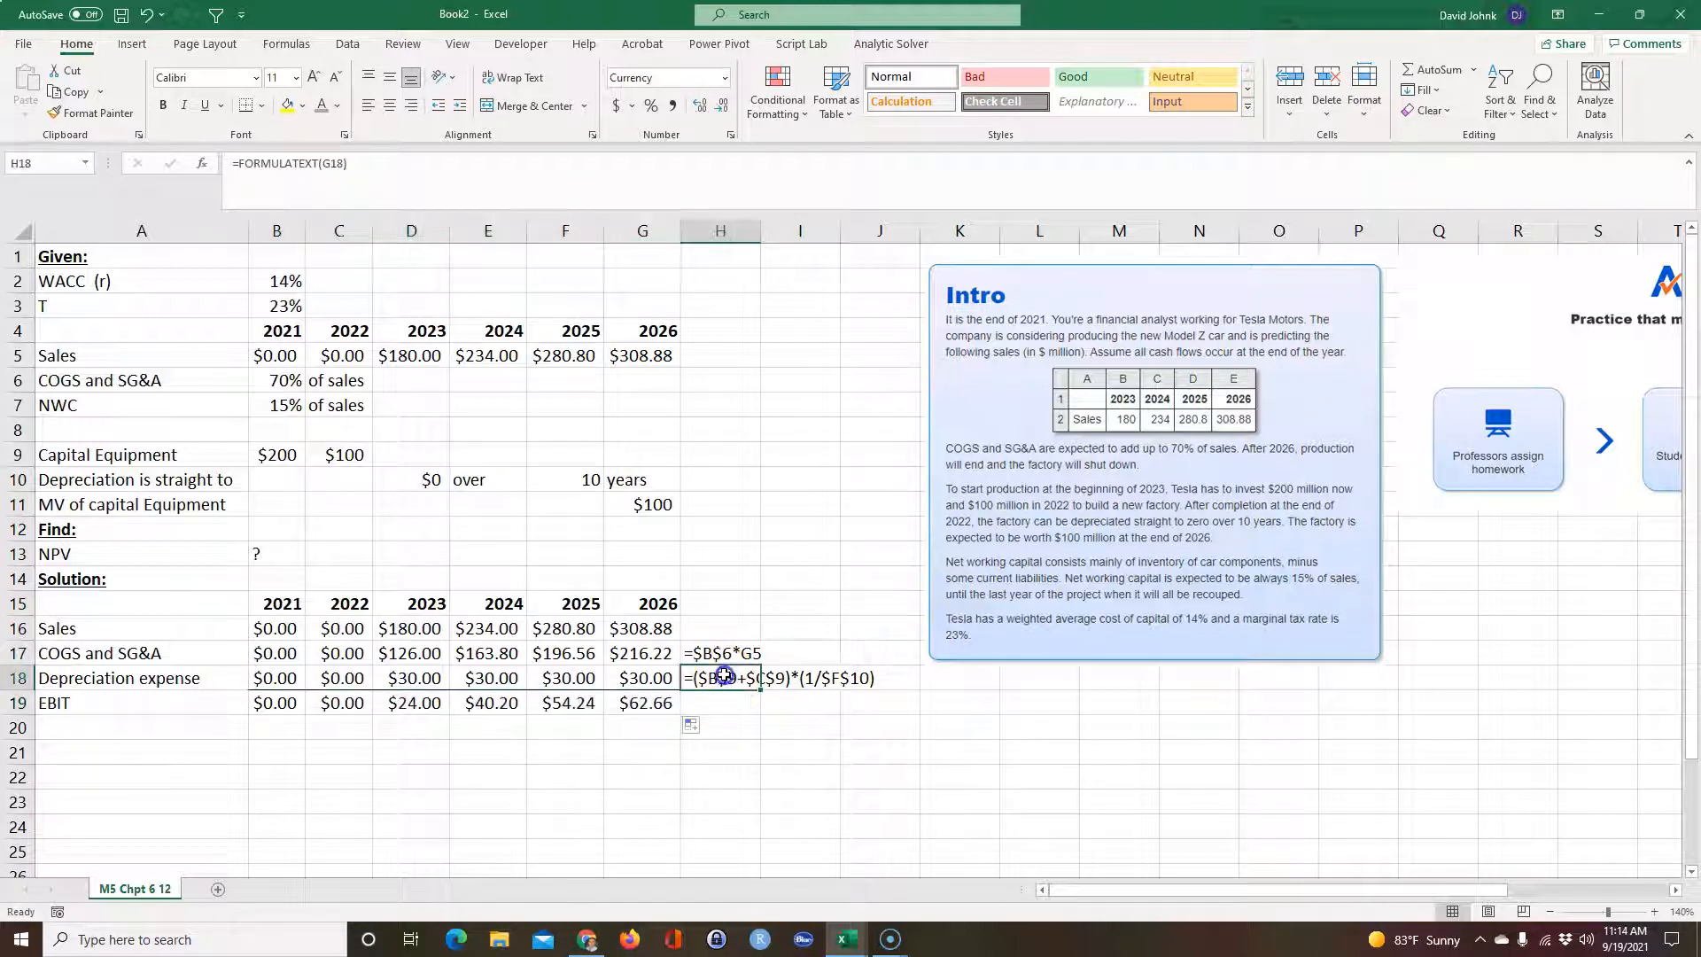
drag(760, 698, 758, 721)
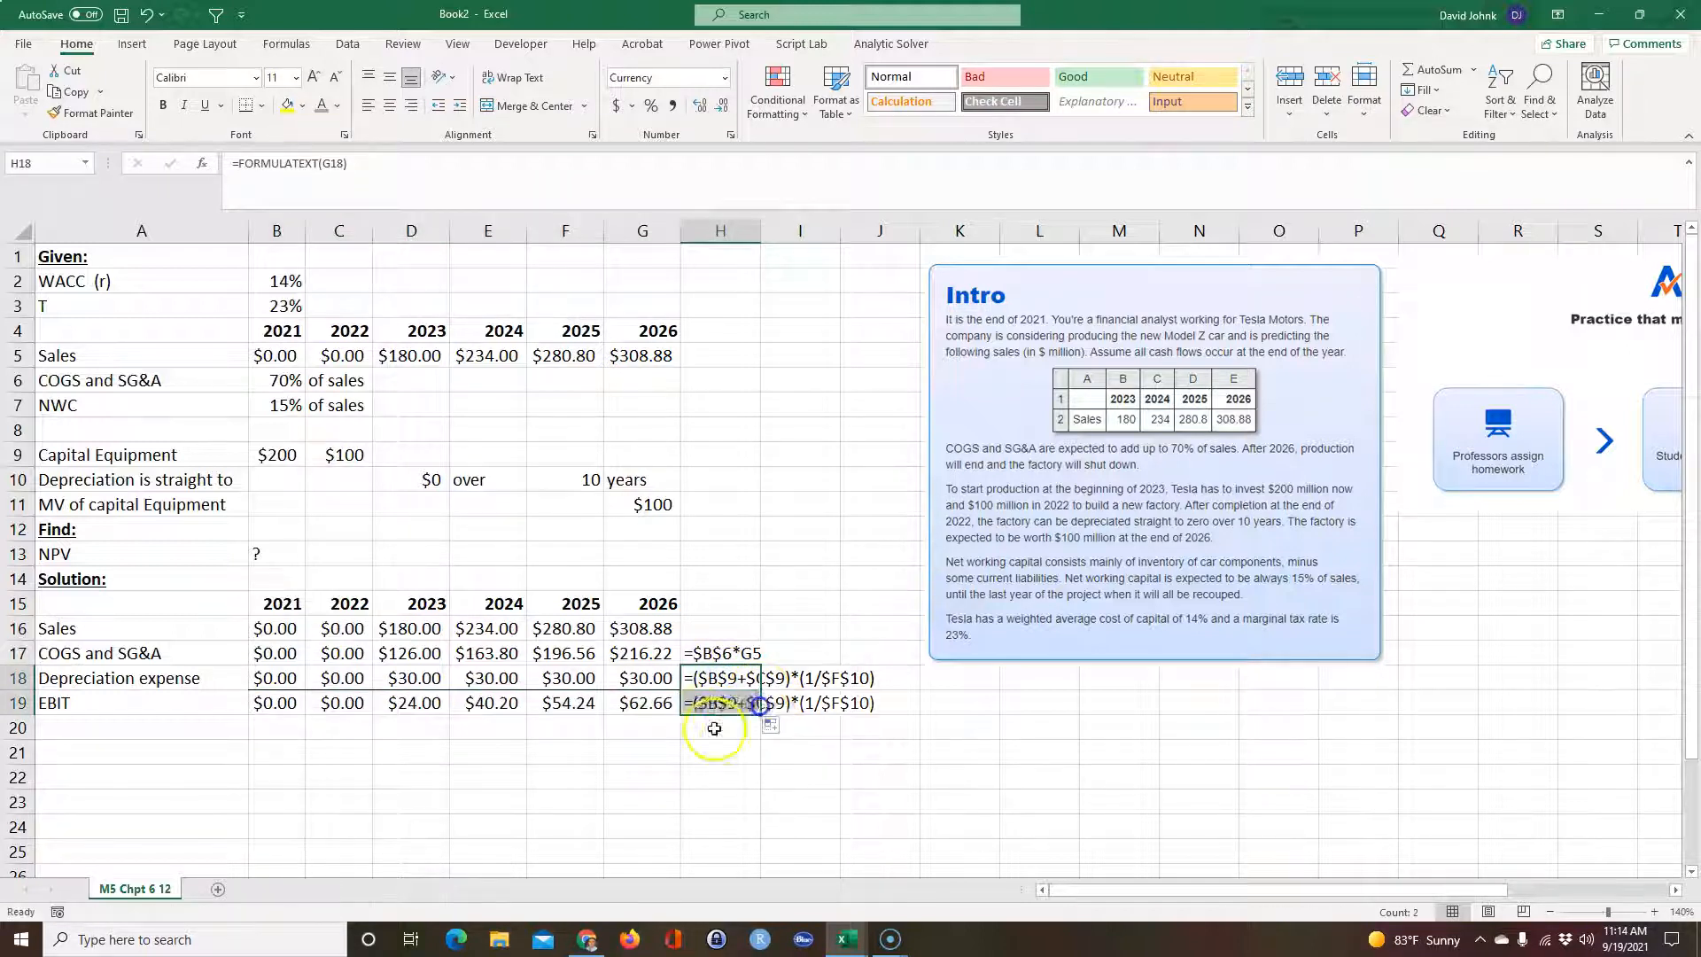
scroll(758, 721, down, 1)
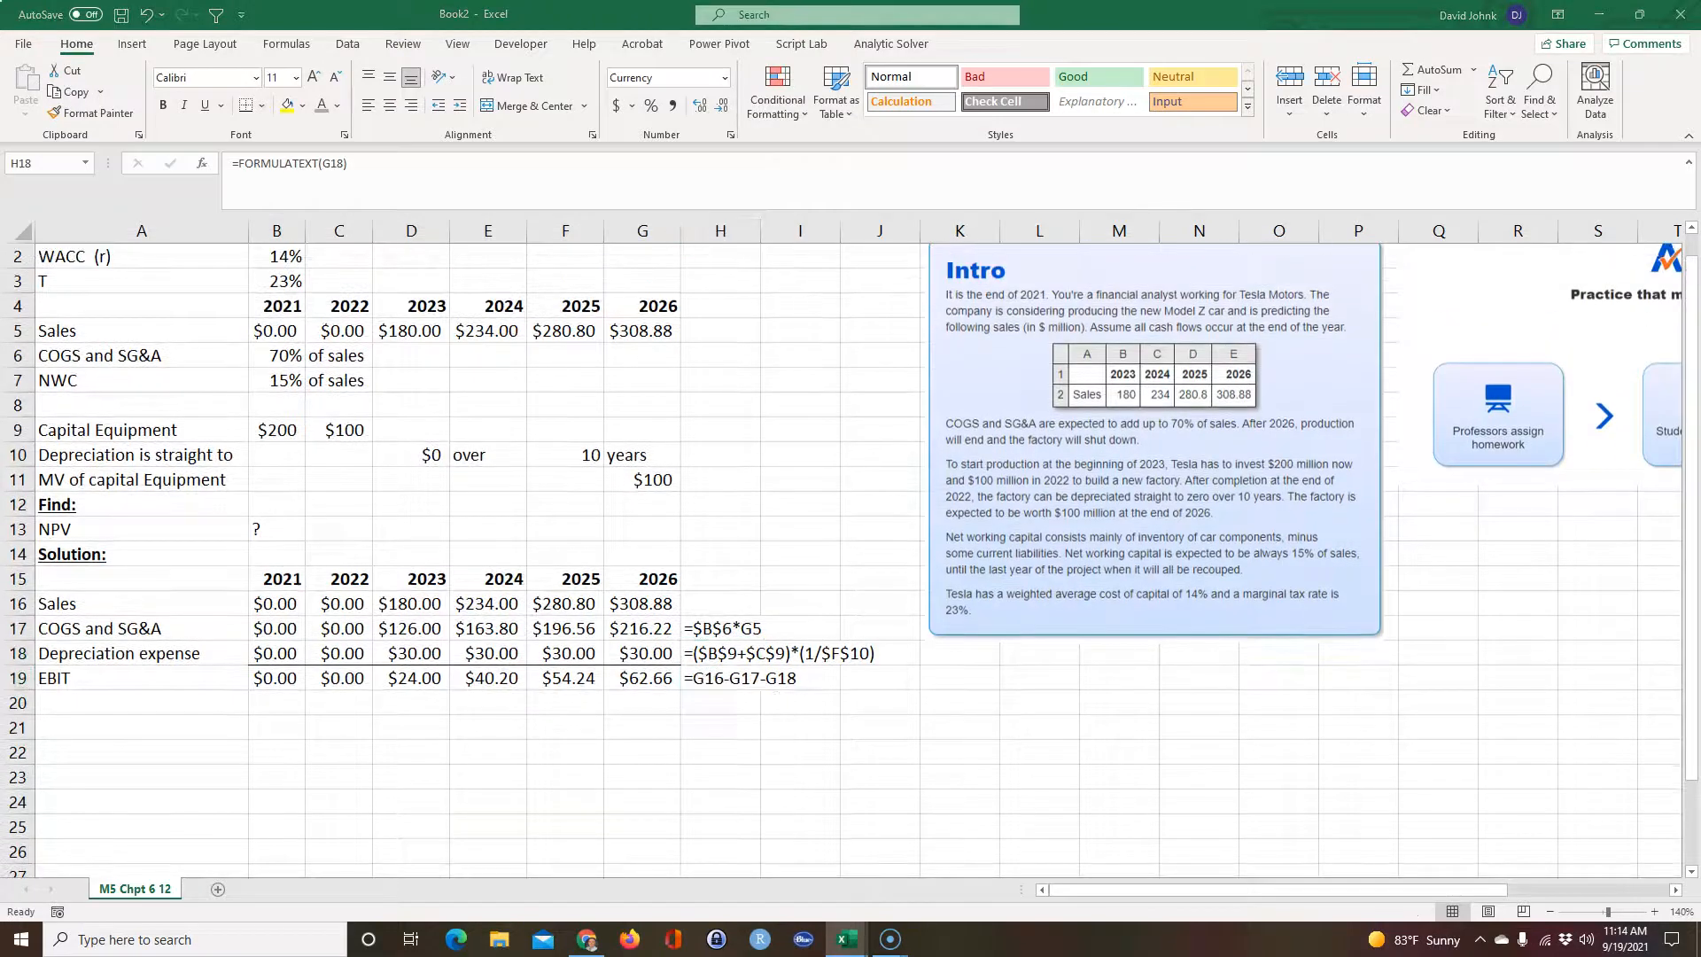
- Label the row below EBIT "less taxes" in A20
click(93, 704)
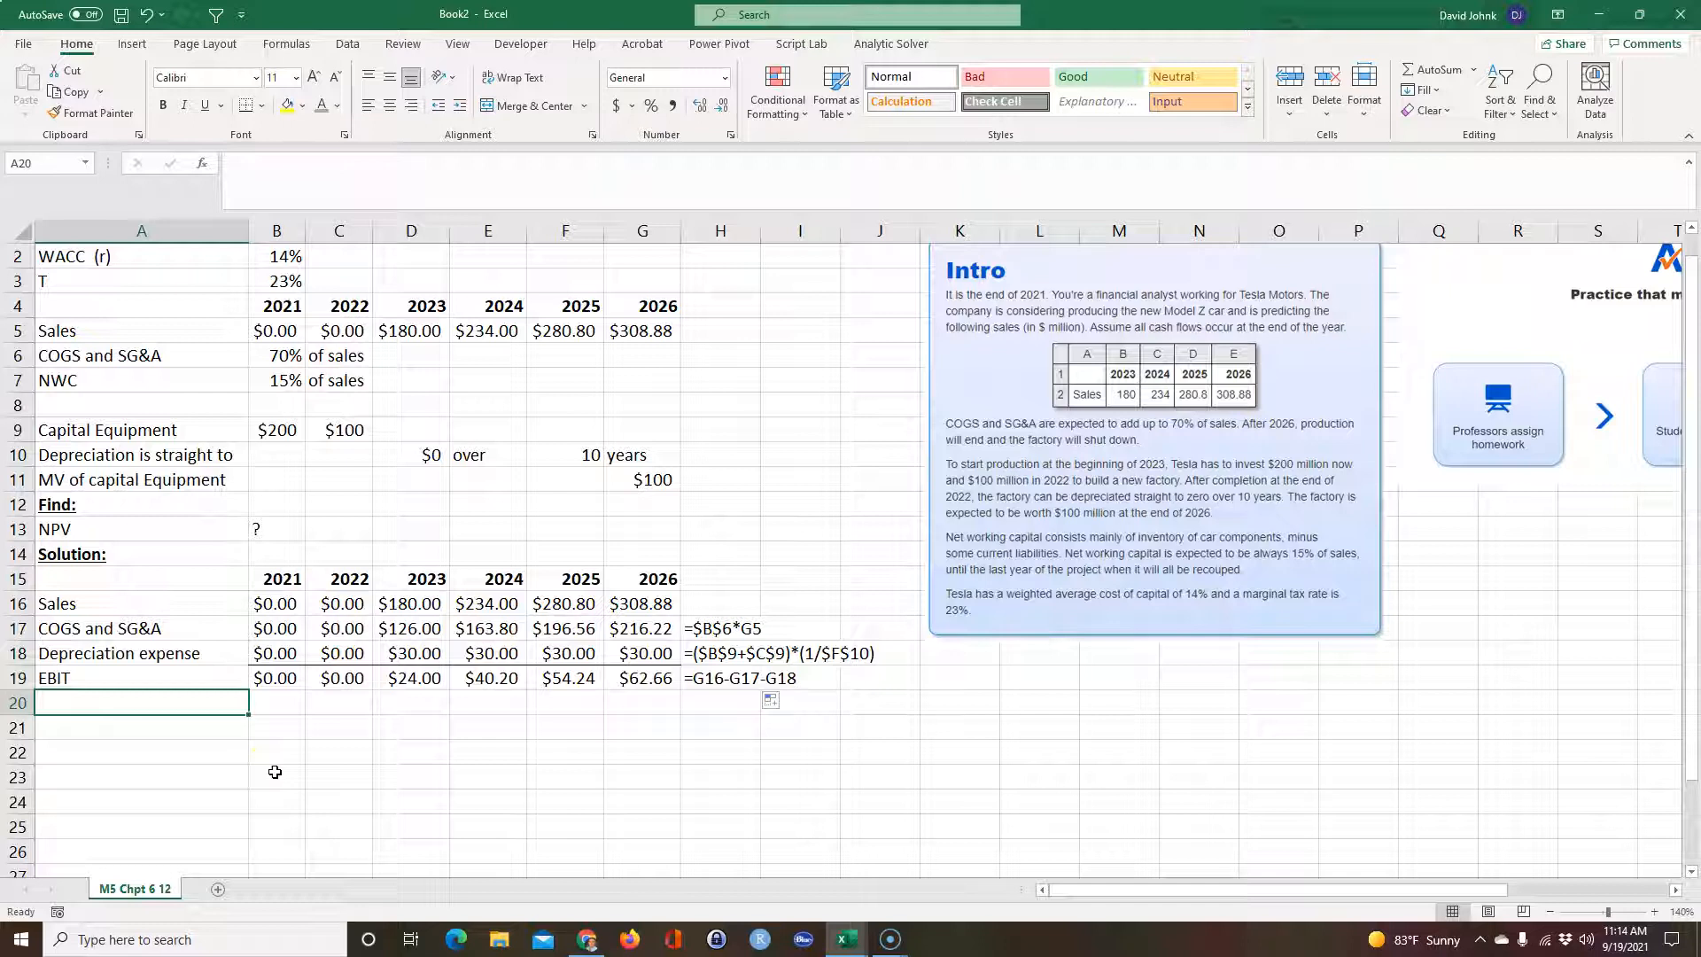
text(ta)
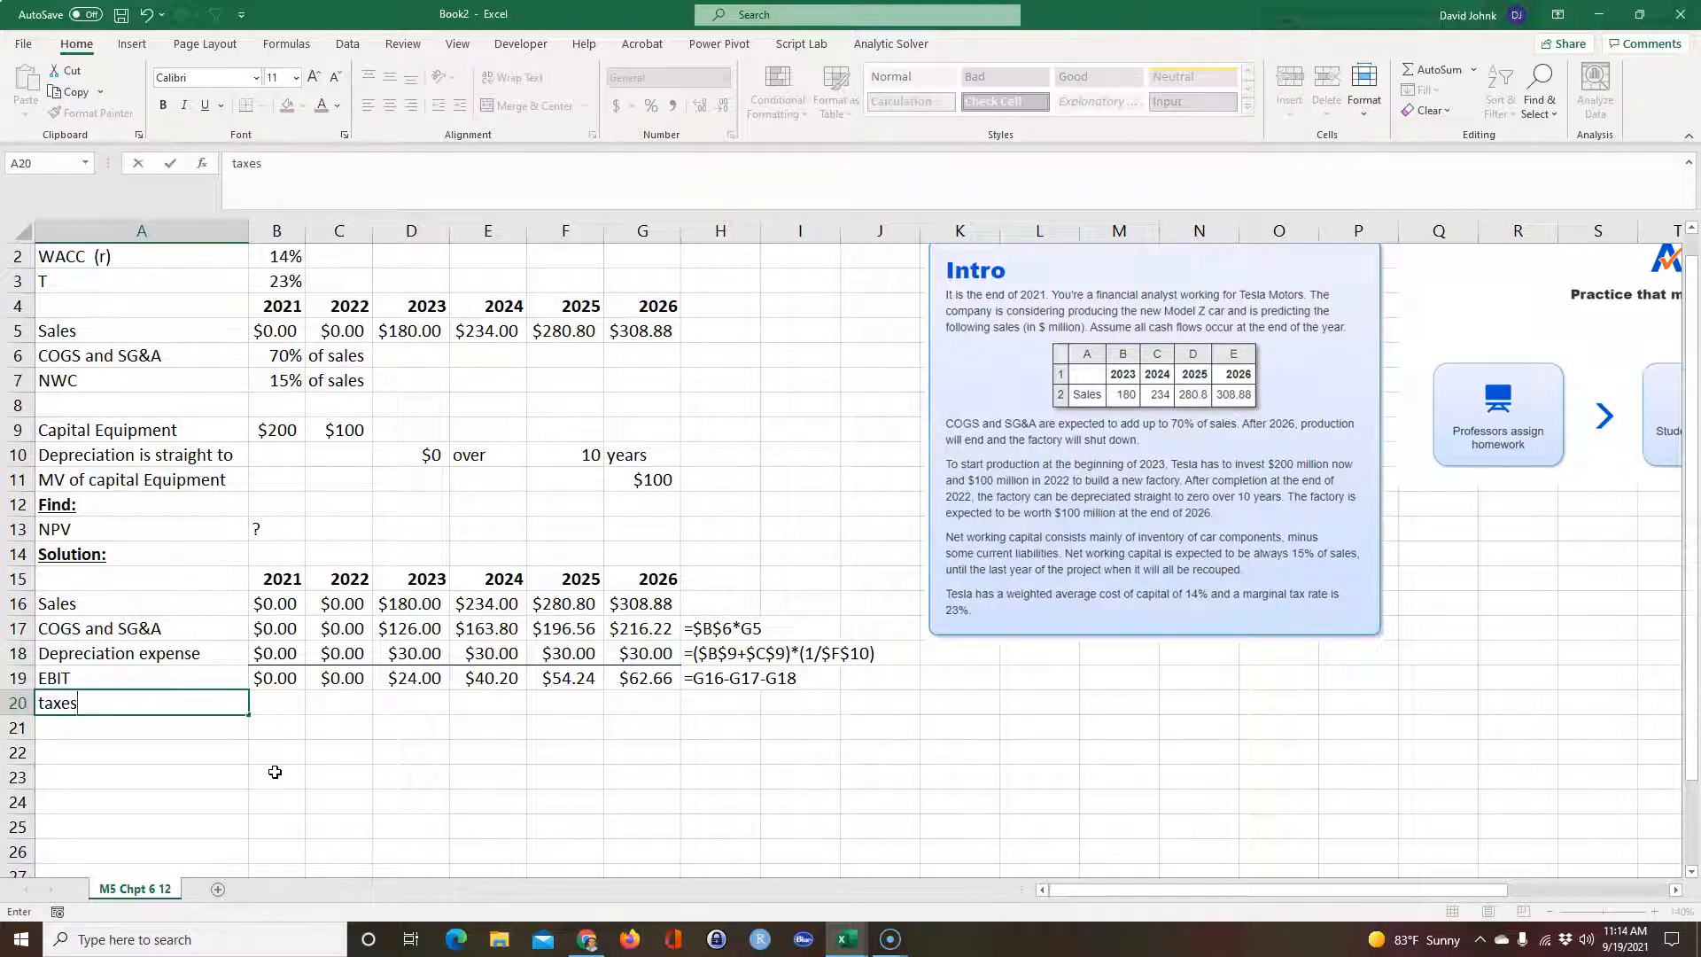
text(xe)
key(BackSpace)
key(BackSpace)
key(BackSpace)
key(BackSpace)
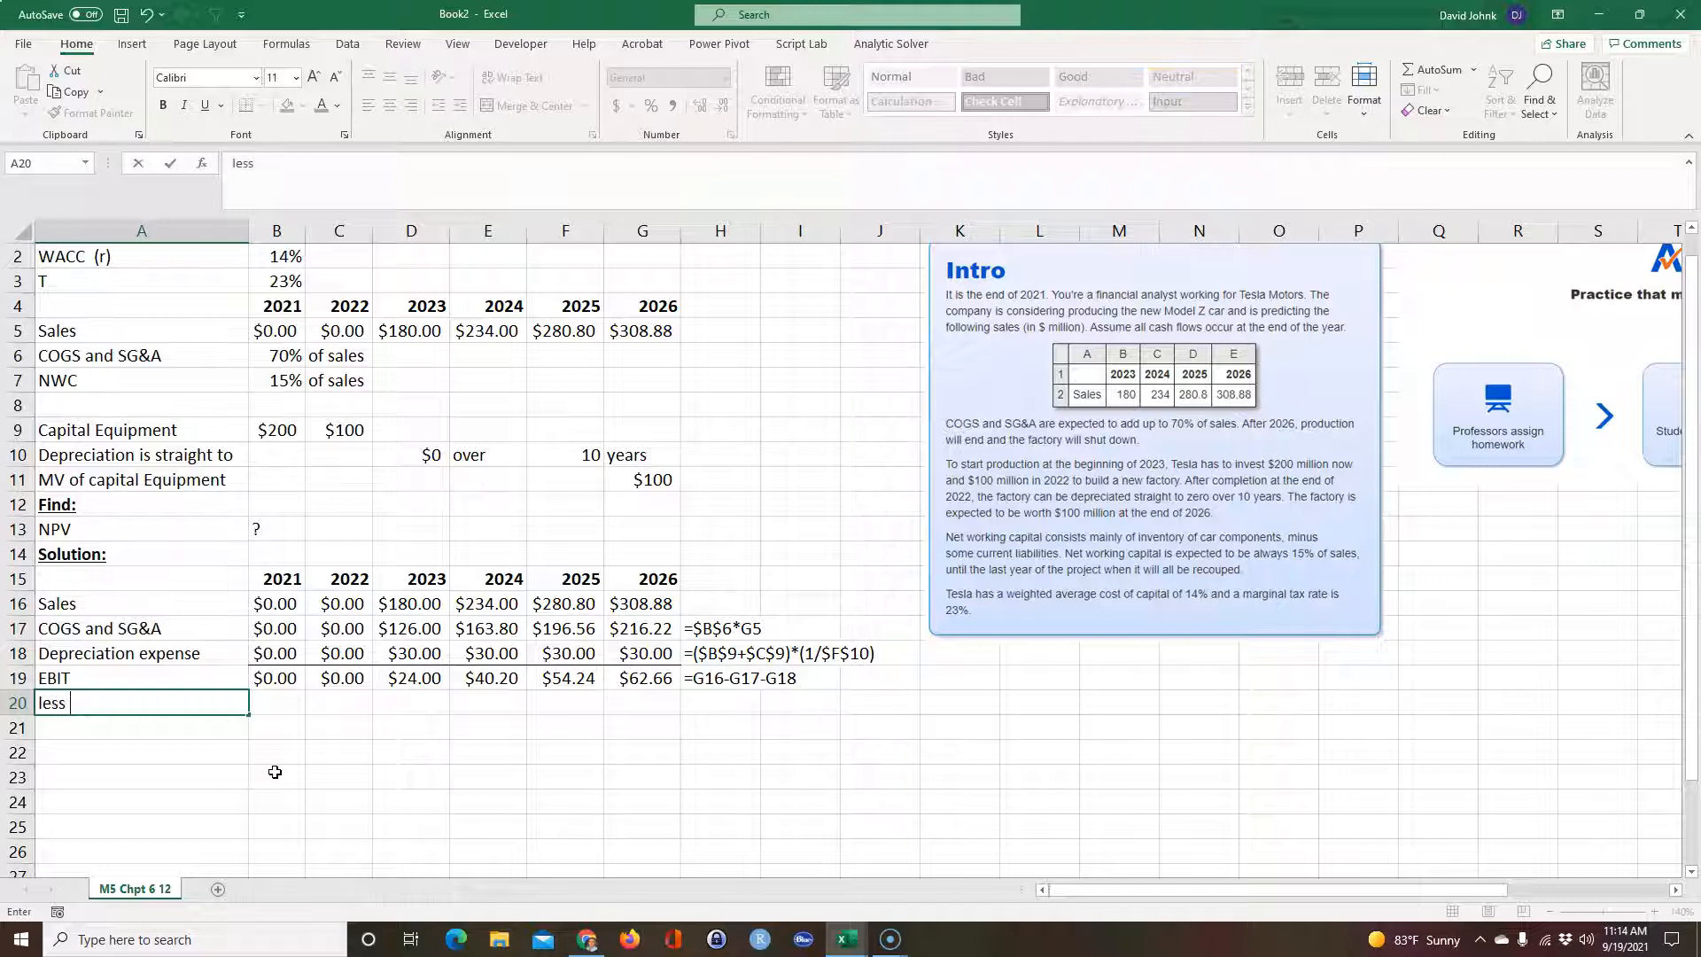
text(less taxes)
key(Return)
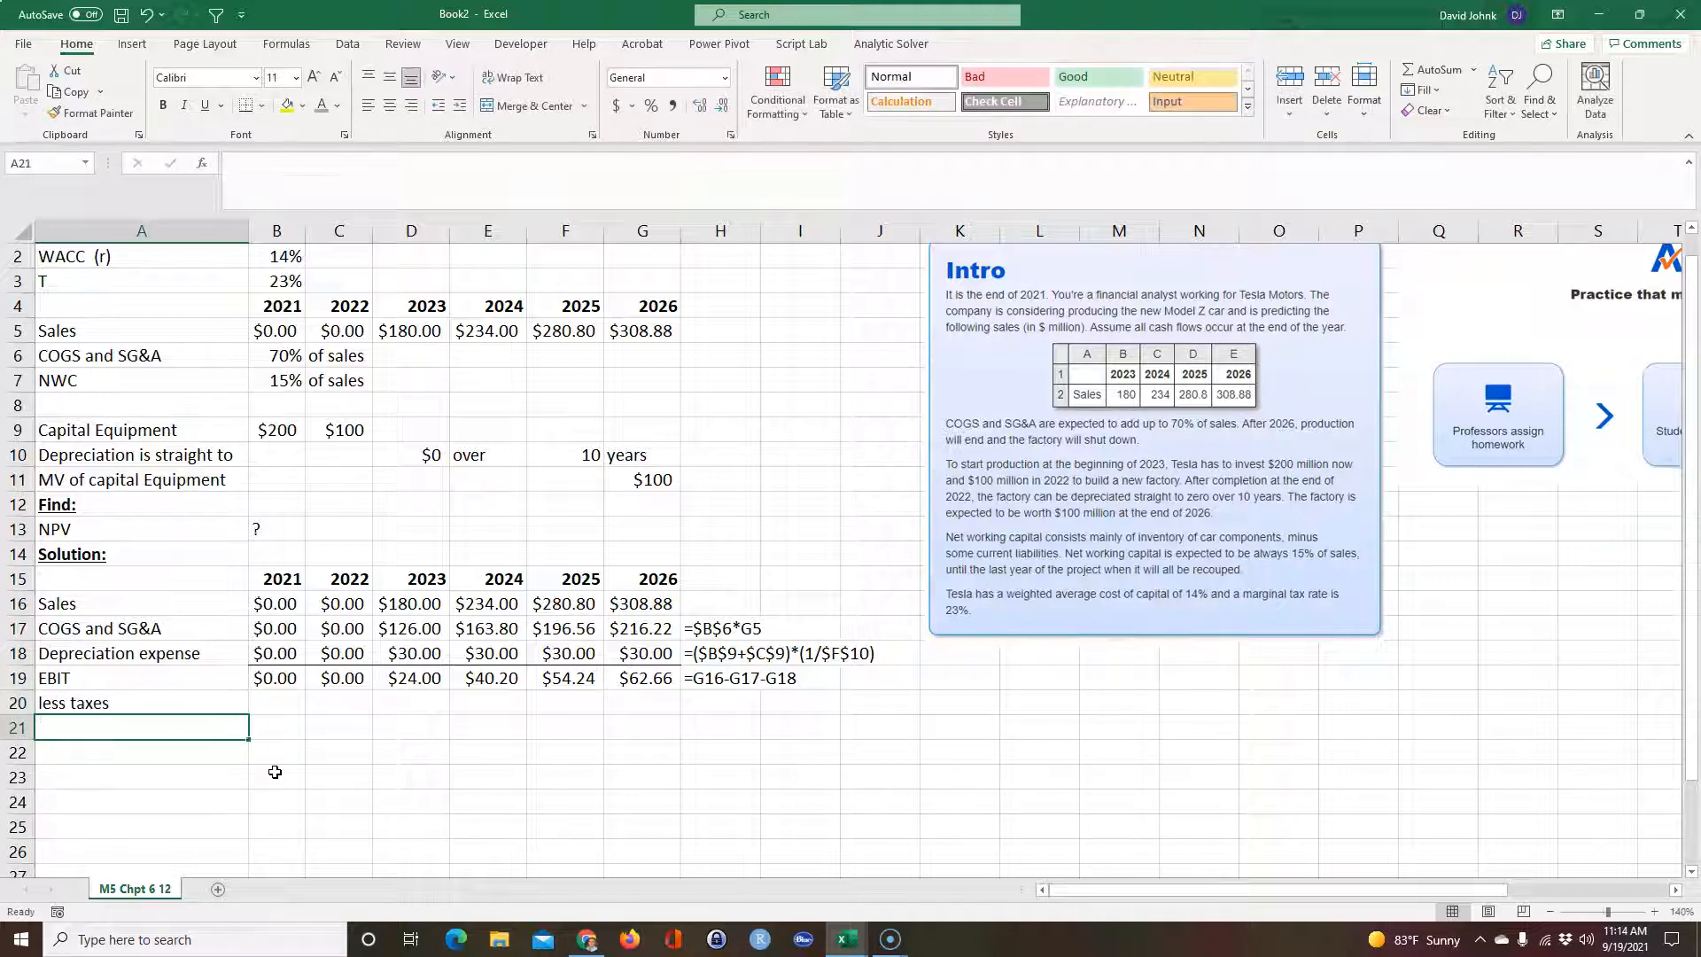
- Enter the tax formula =B19*$B$3 in B20 and fill it across to G20
click(269, 706)
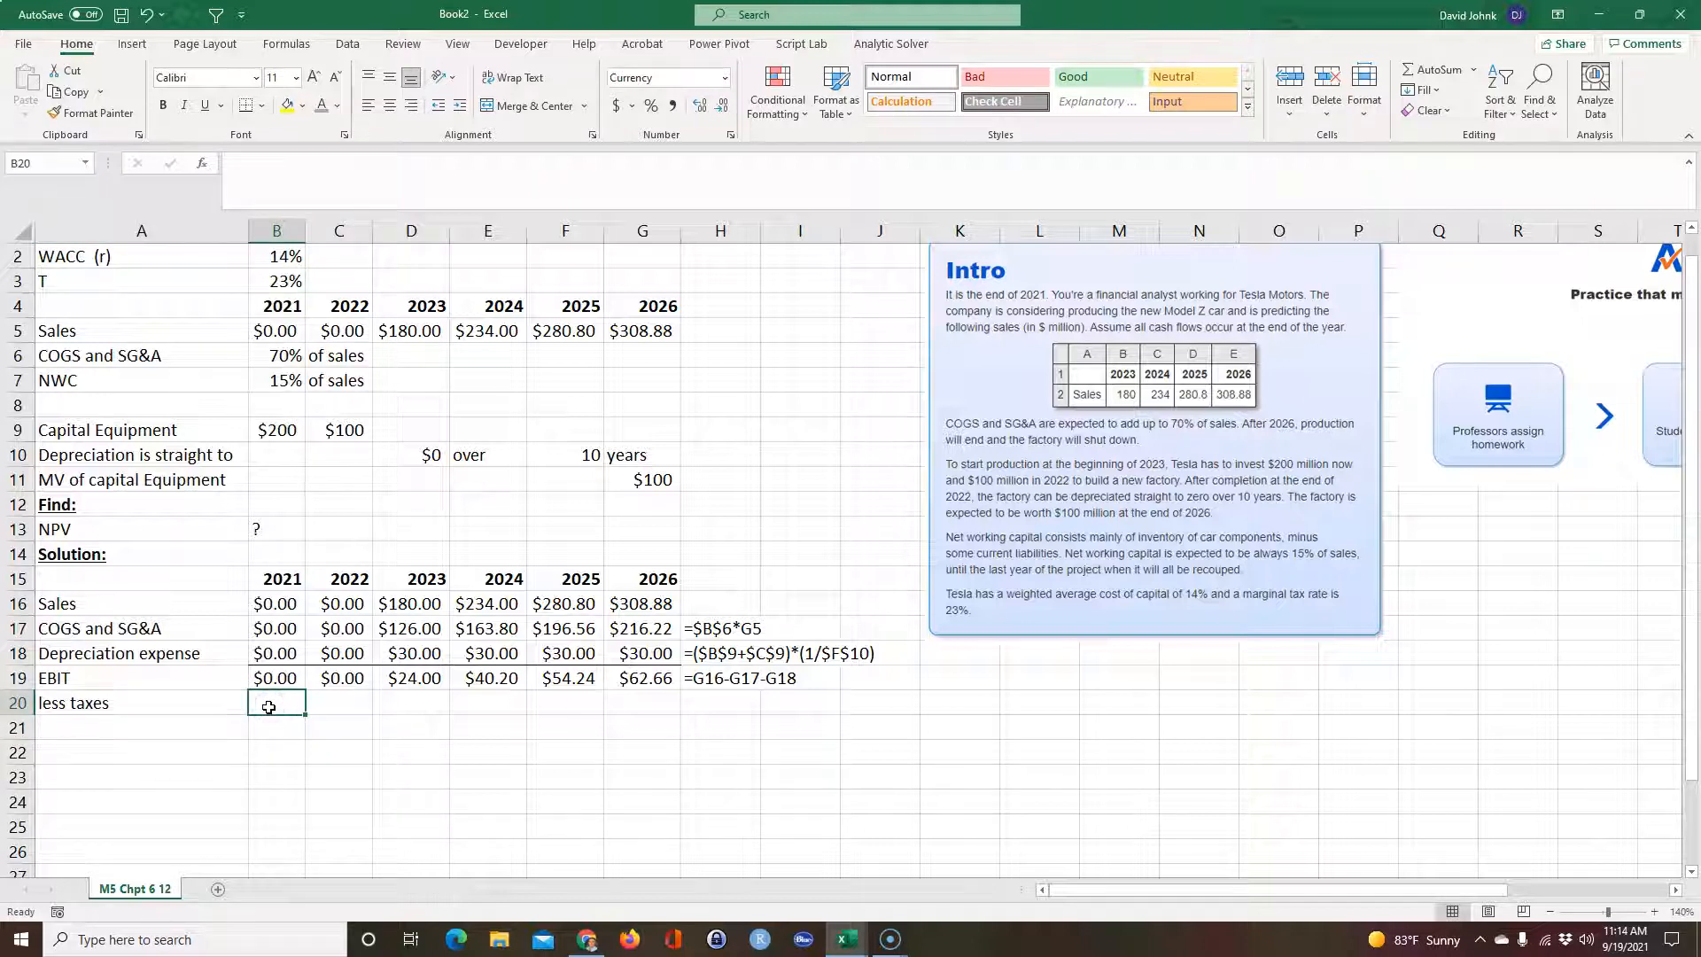
text(=)
click(272, 678)
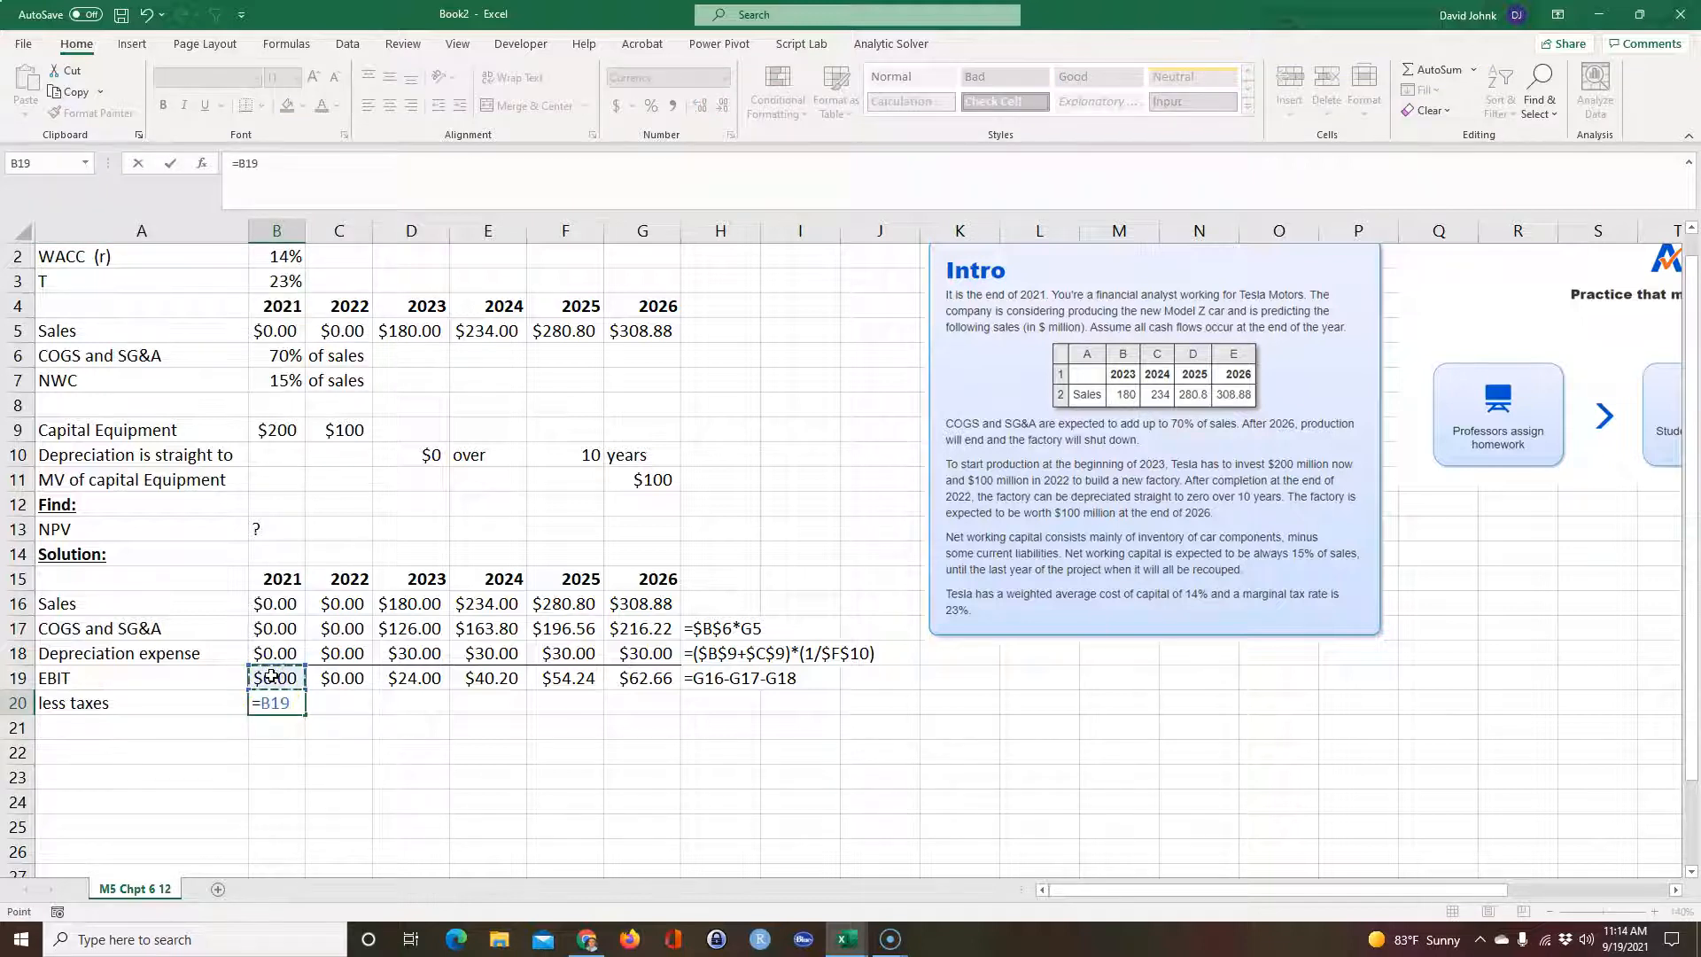
text(*)
click(276, 281)
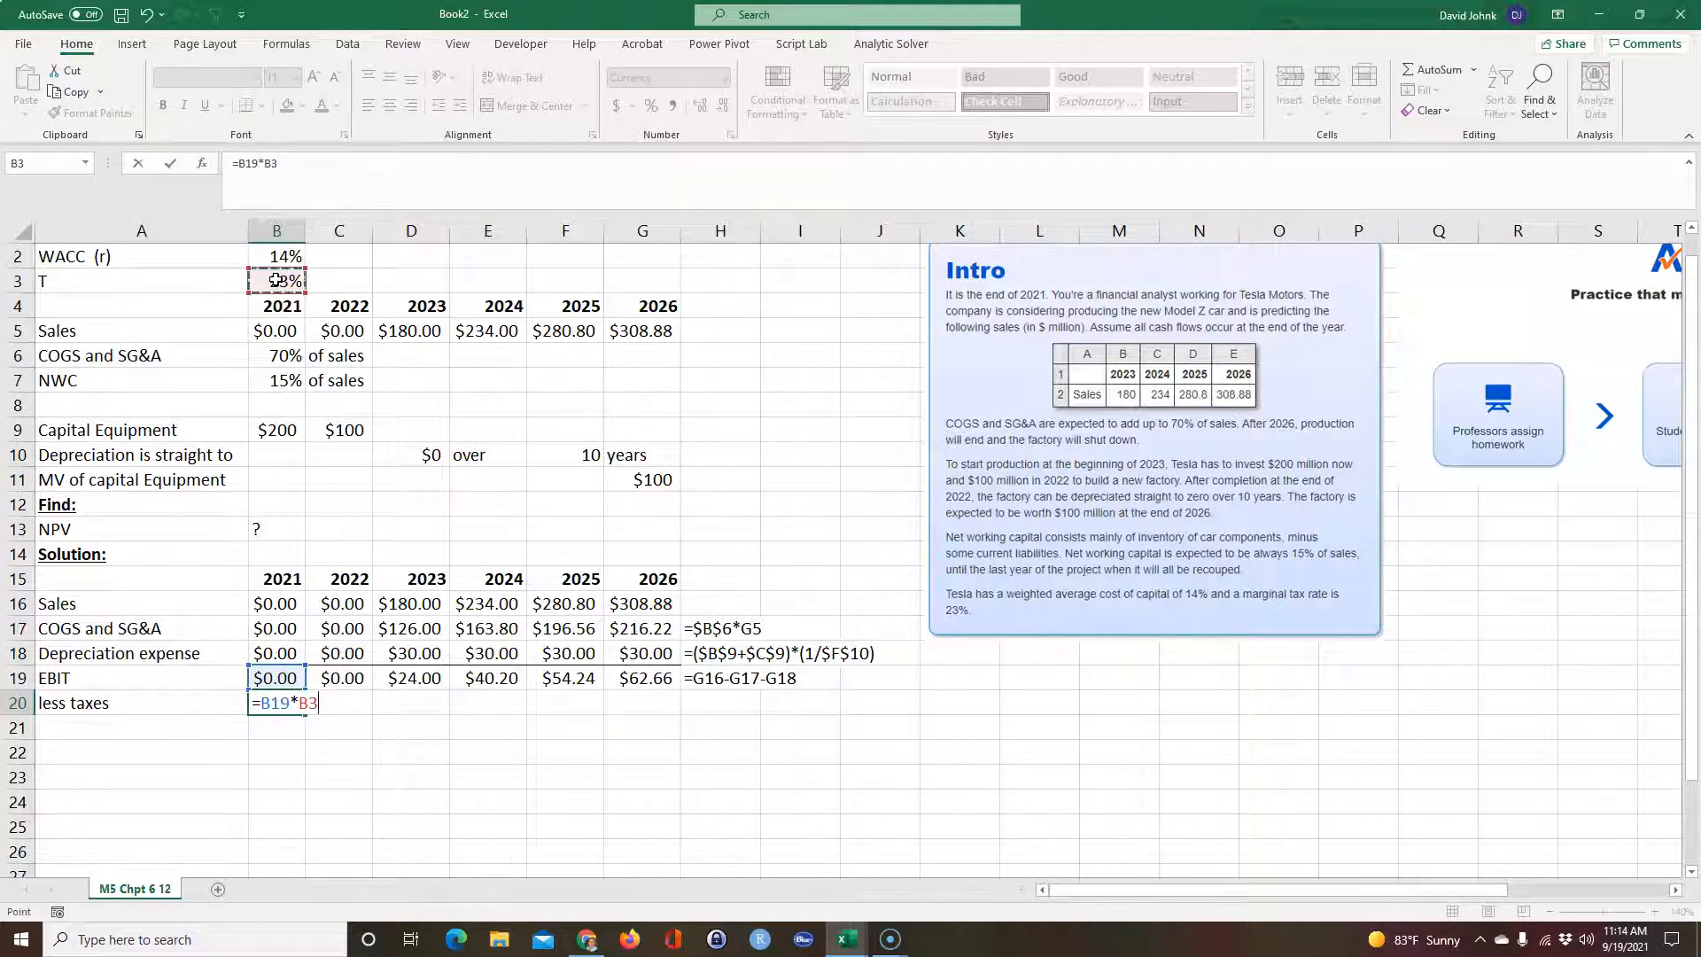
key(Return)
click(261, 700)
drag(305, 715, 639, 714)
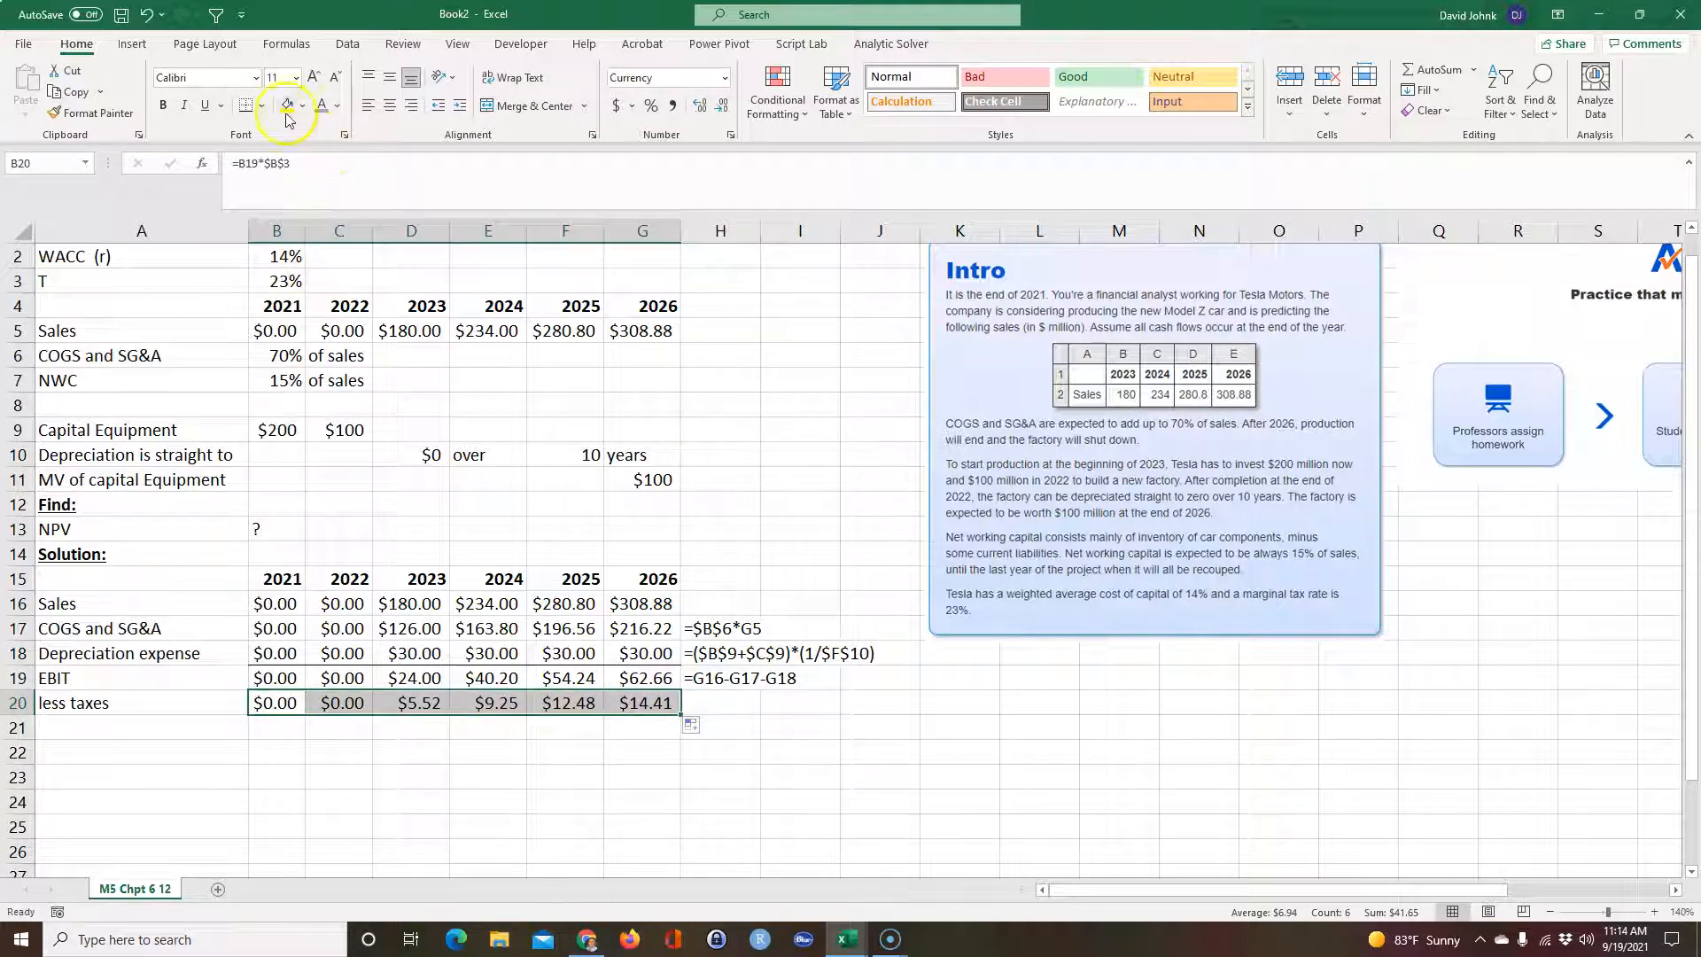
- Undo the bottom border under the less taxes values in B20:G20
click(136, 736)
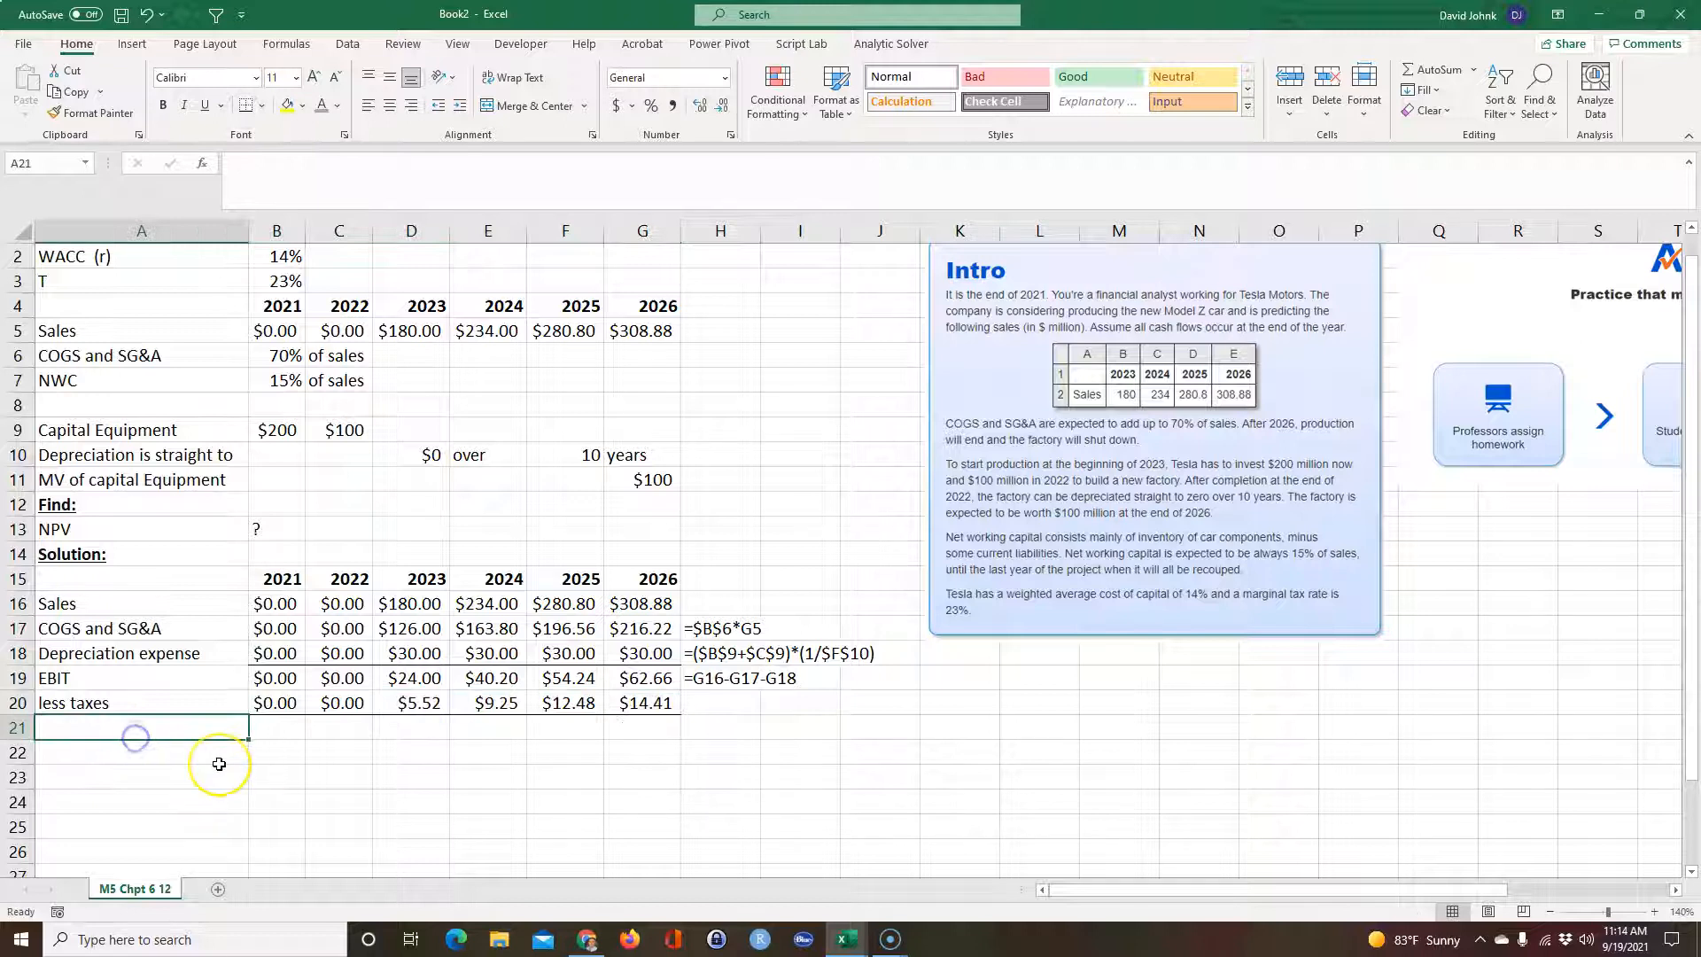
click(293, 735)
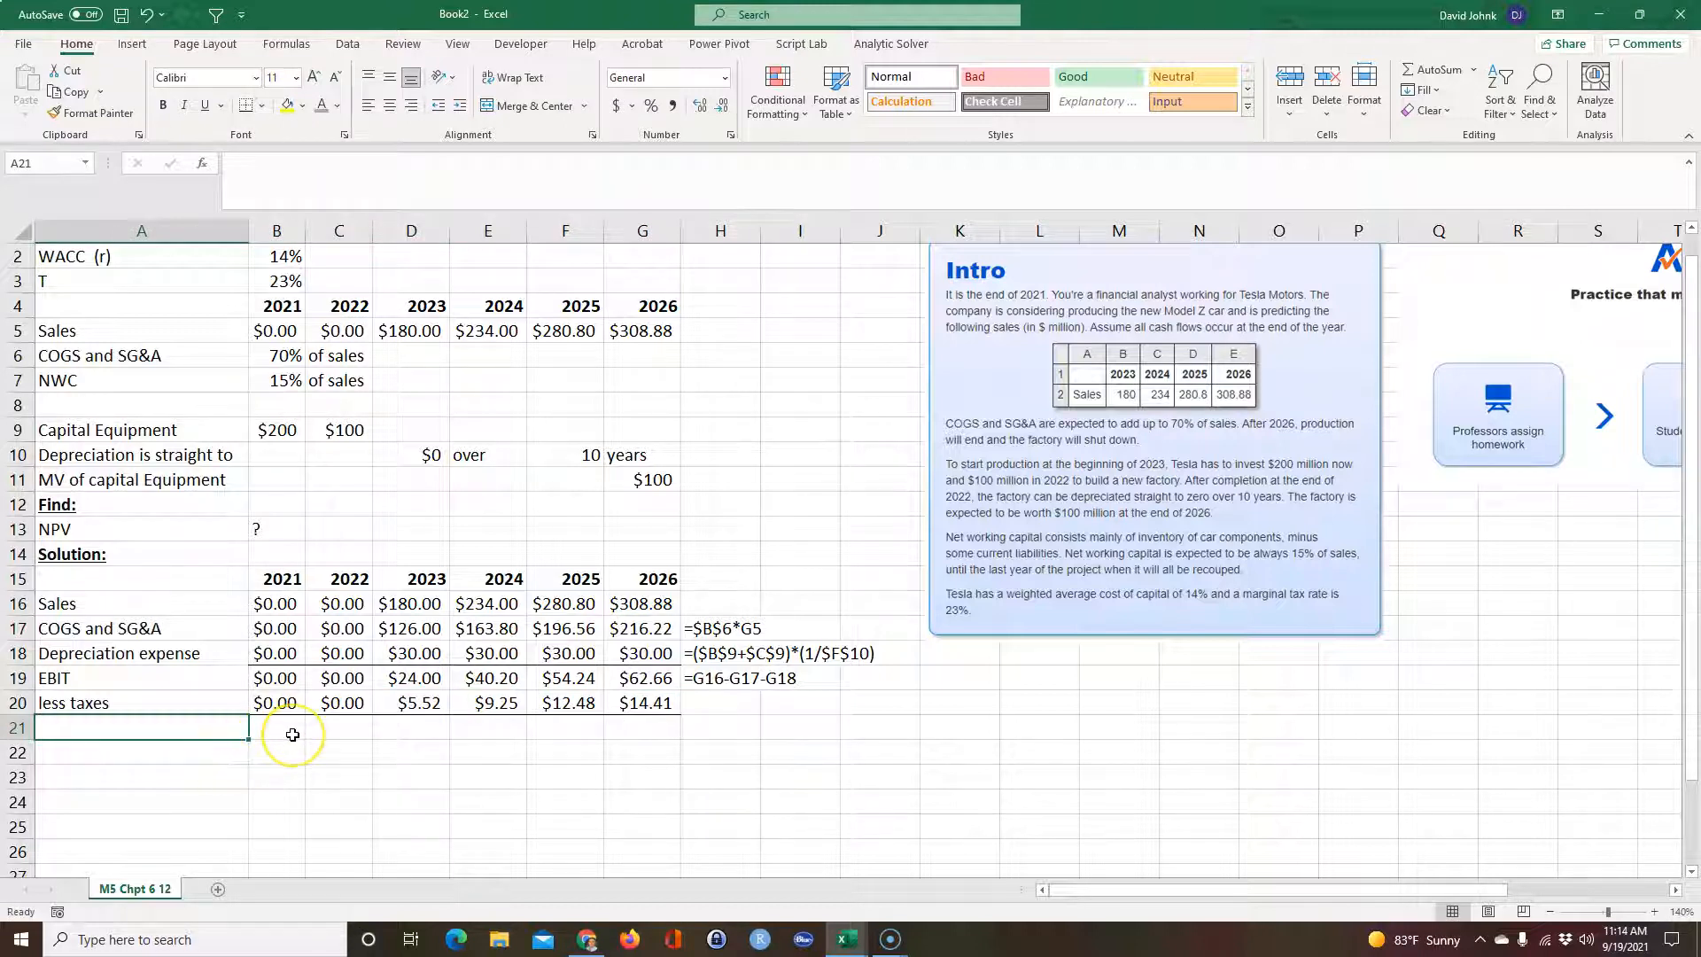
key(ctrl+z)
click(276, 753)
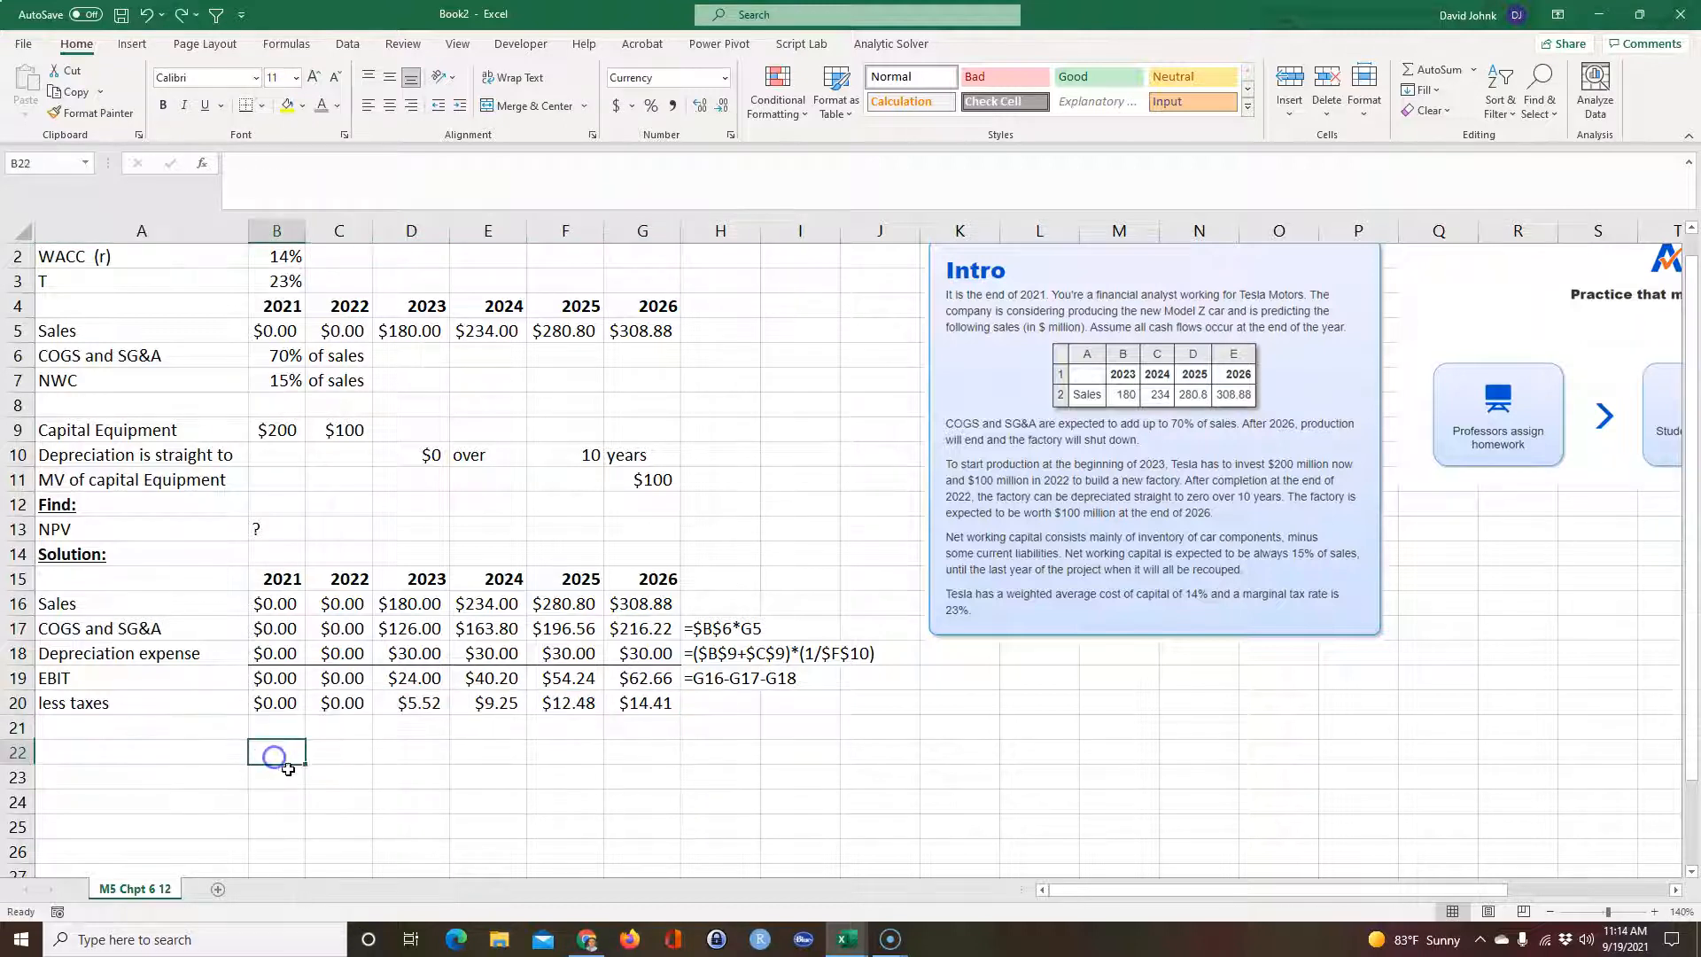
- Copy H19's FORMULATEXT down to H20 and label A21 "add depreciation"
click(700, 682)
drag(761, 706, 763, 712)
click(151, 728)
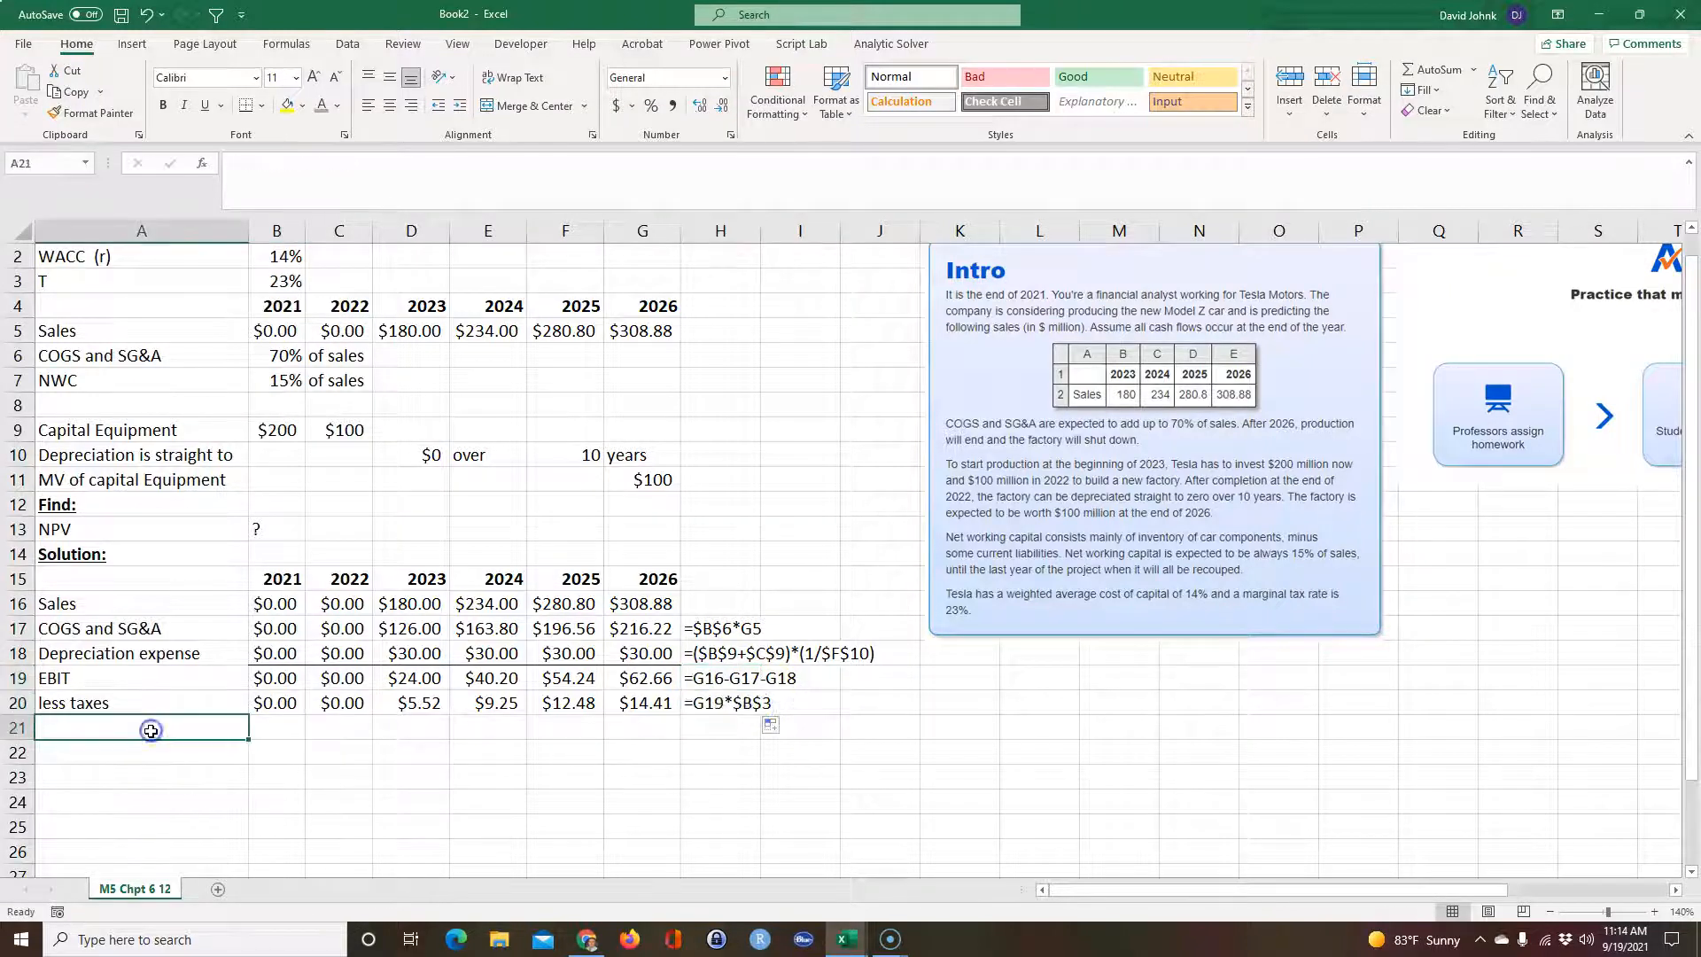
text(add depreciation)
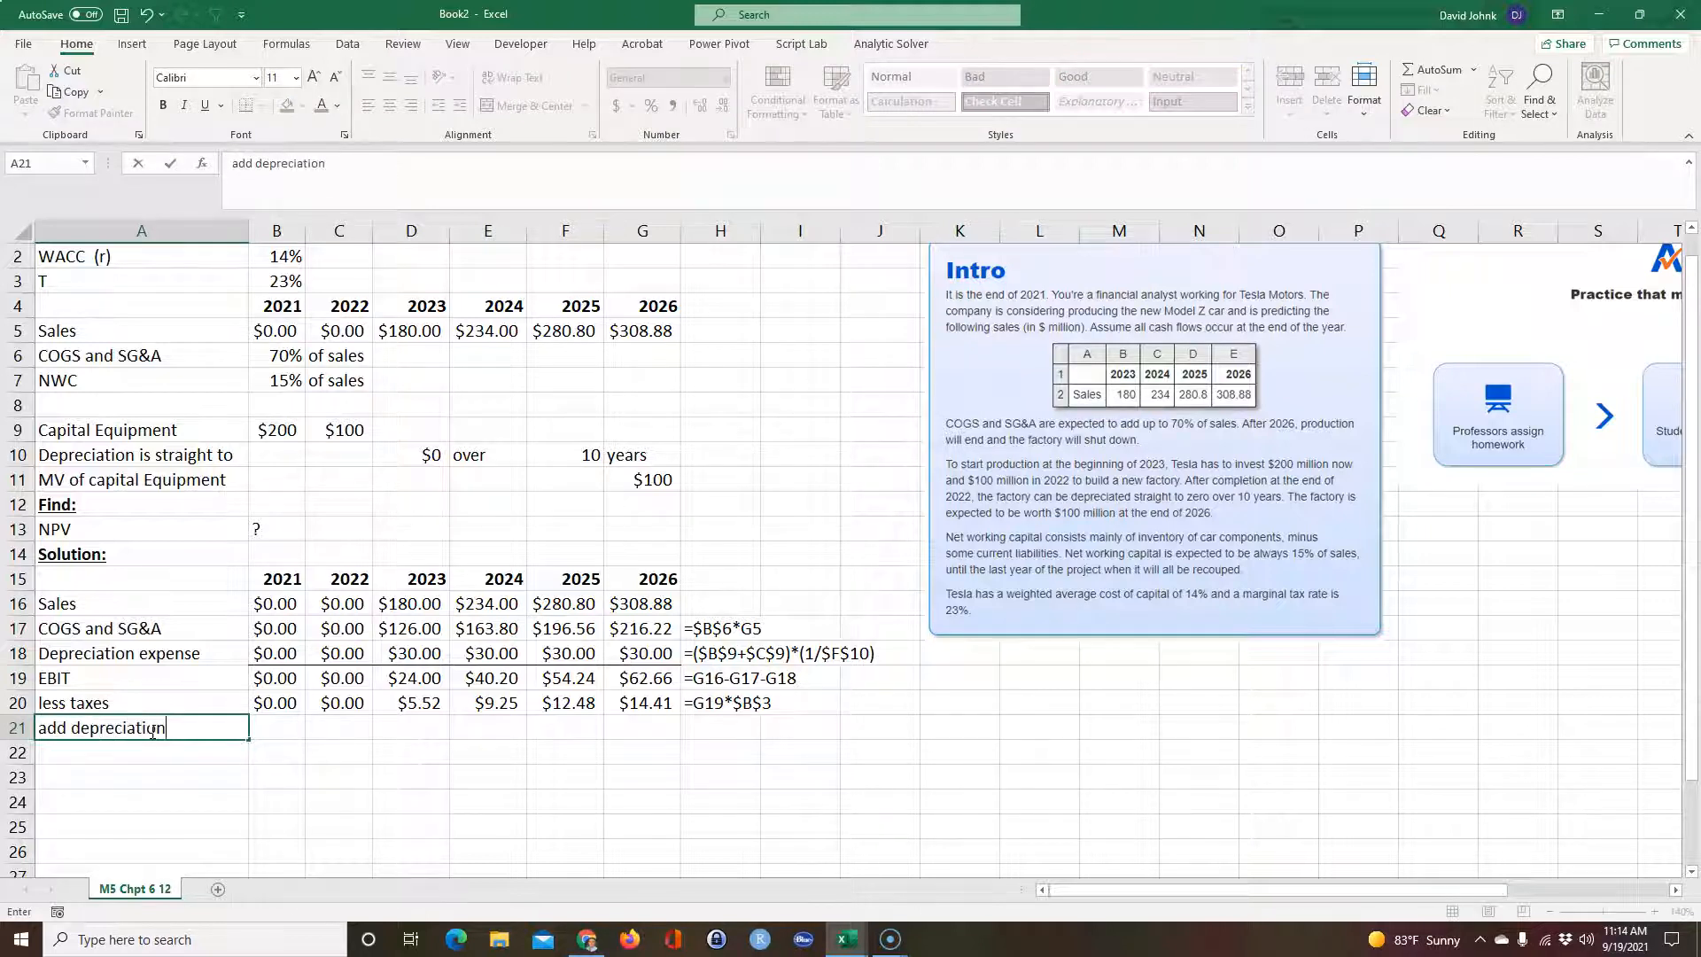
key(Return)
- Link B21 to the depreciation expense with =B18 and fill it across to G21
click(266, 733)
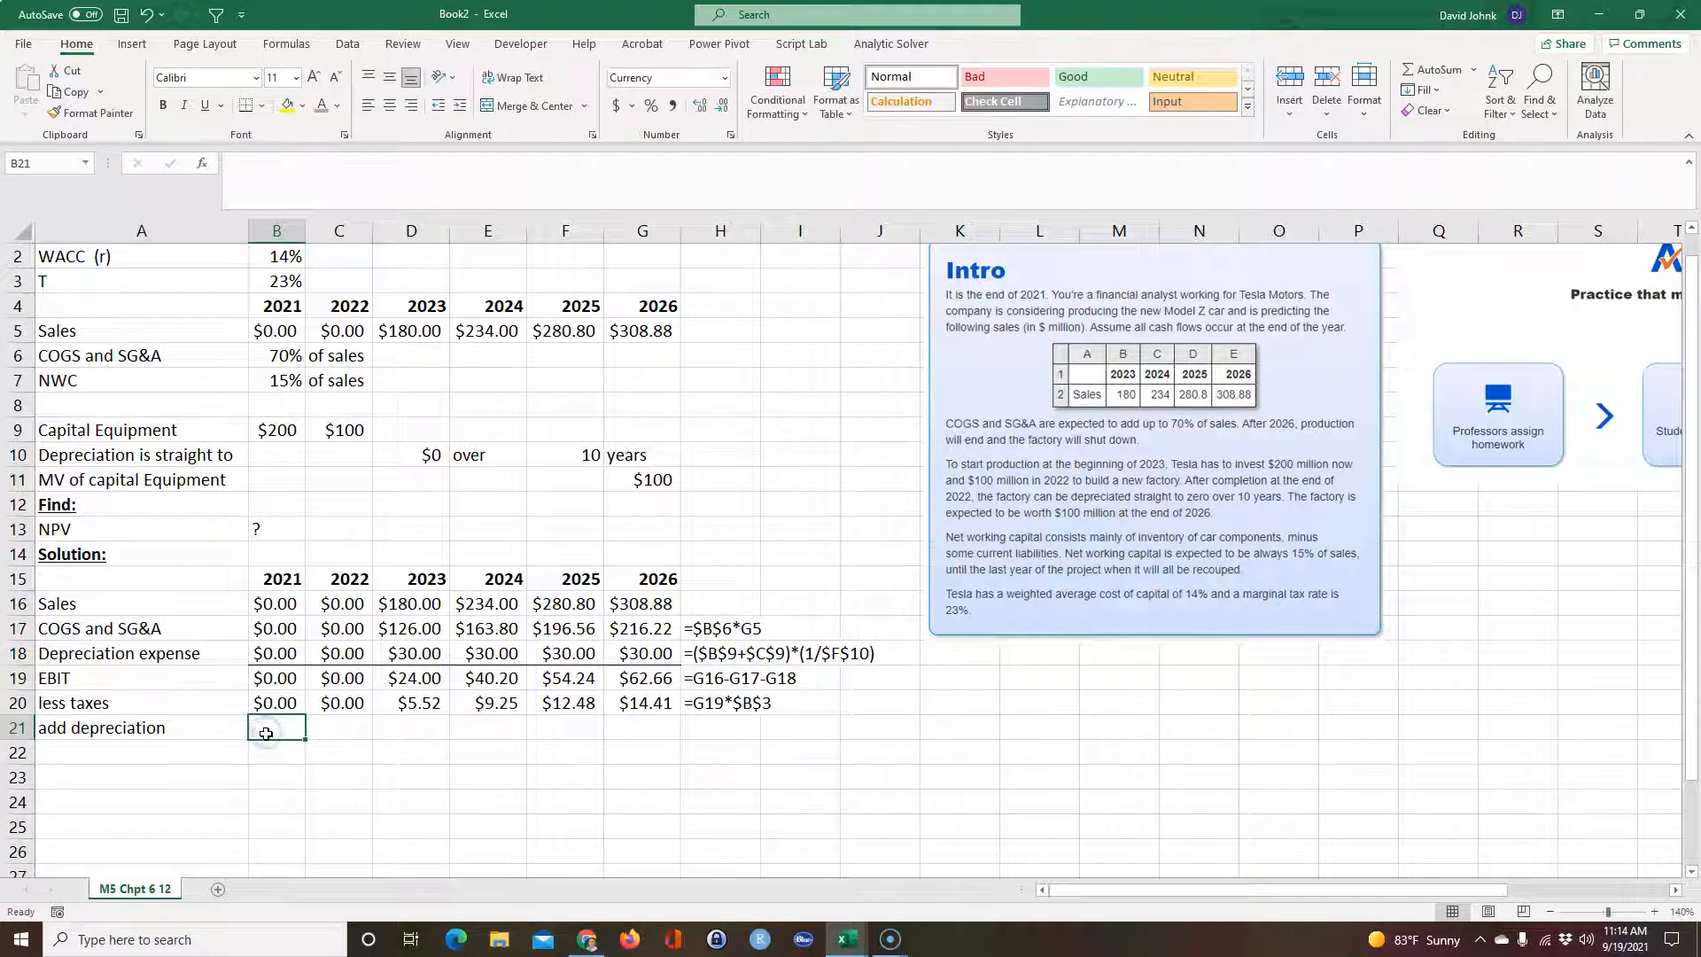
text(=)
click(282, 653)
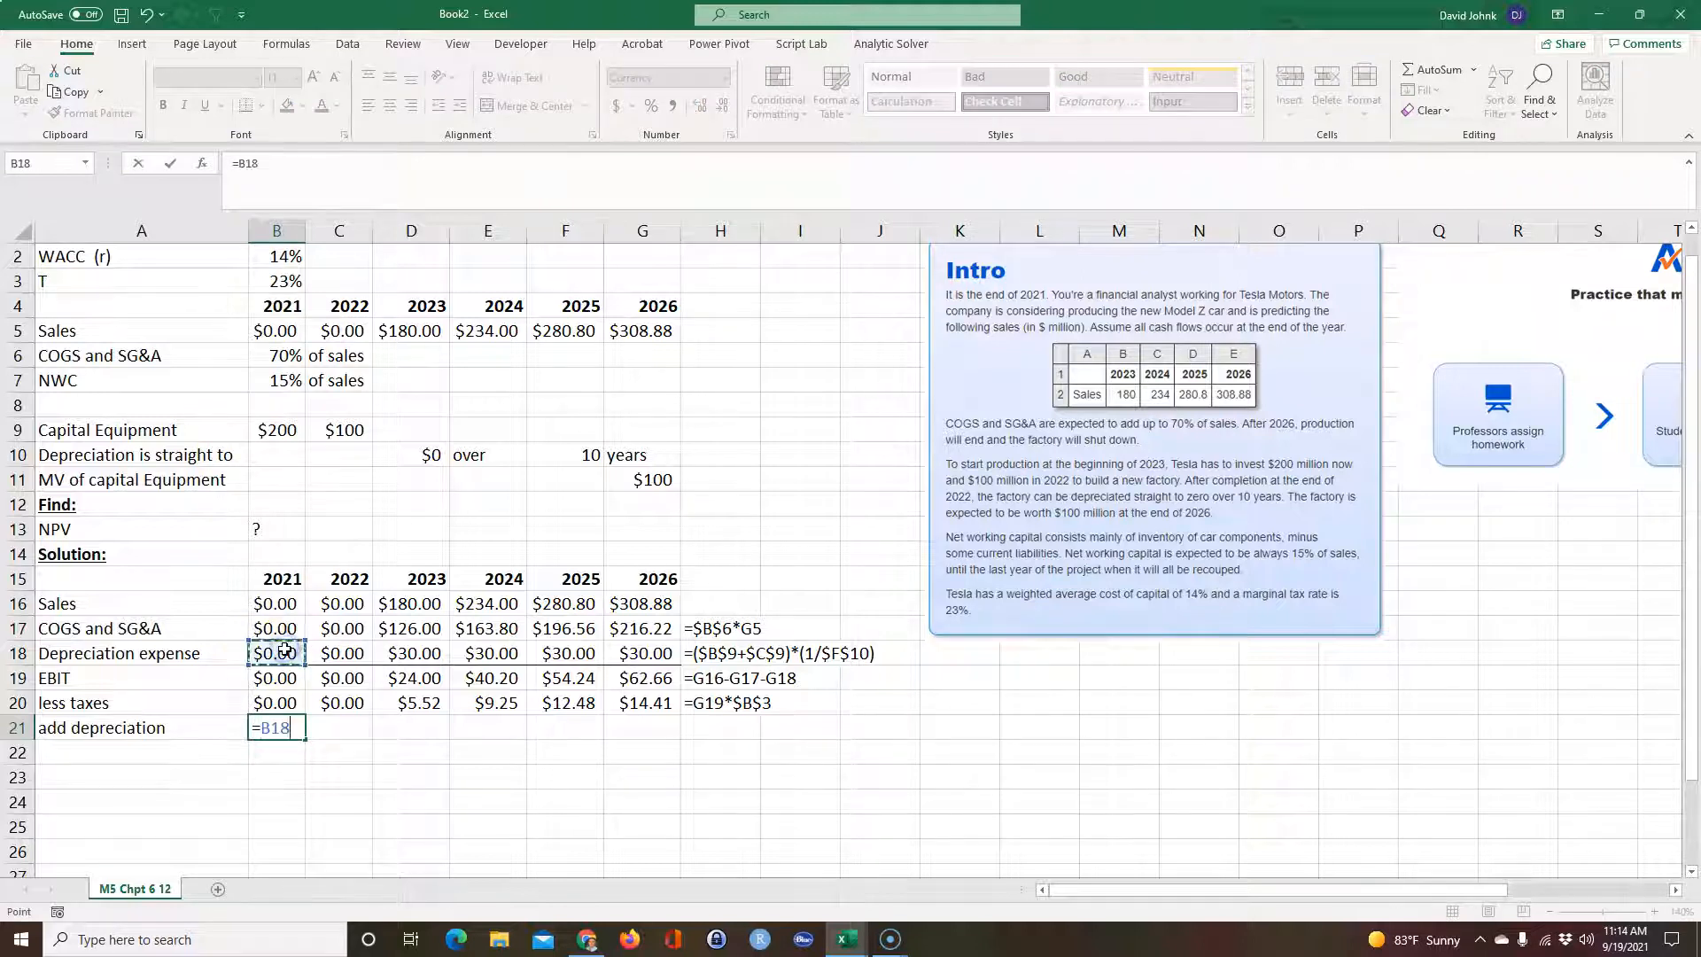
key(Return)
click(270, 725)
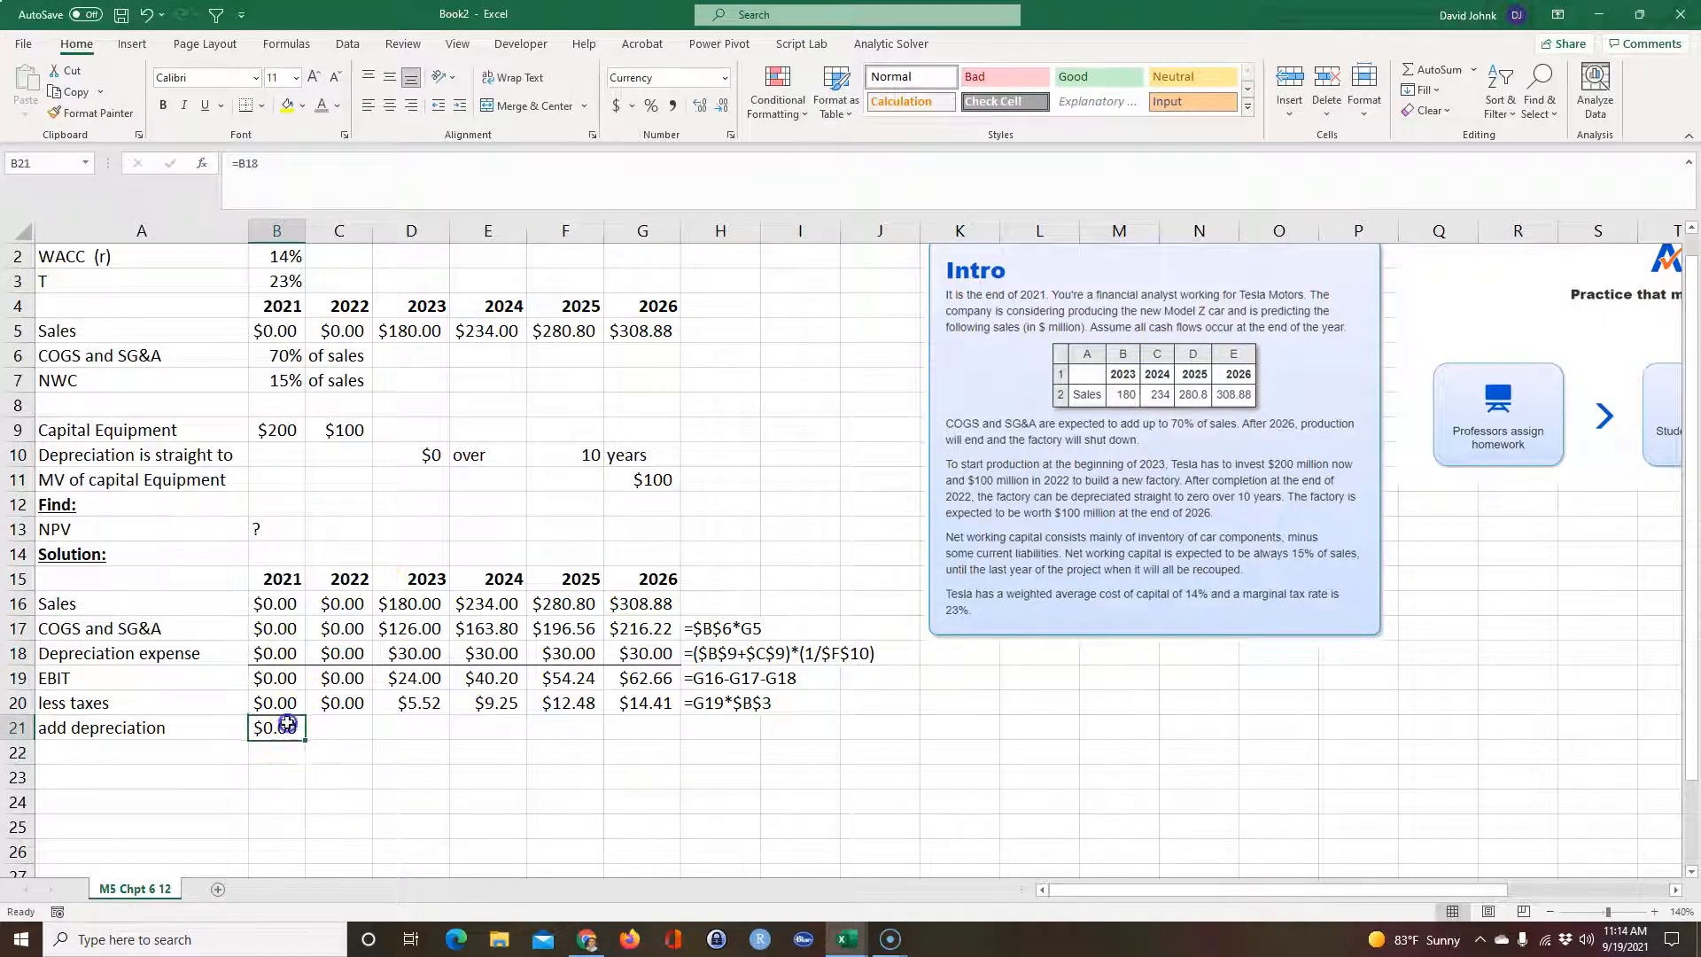
drag(307, 749, 656, 734)
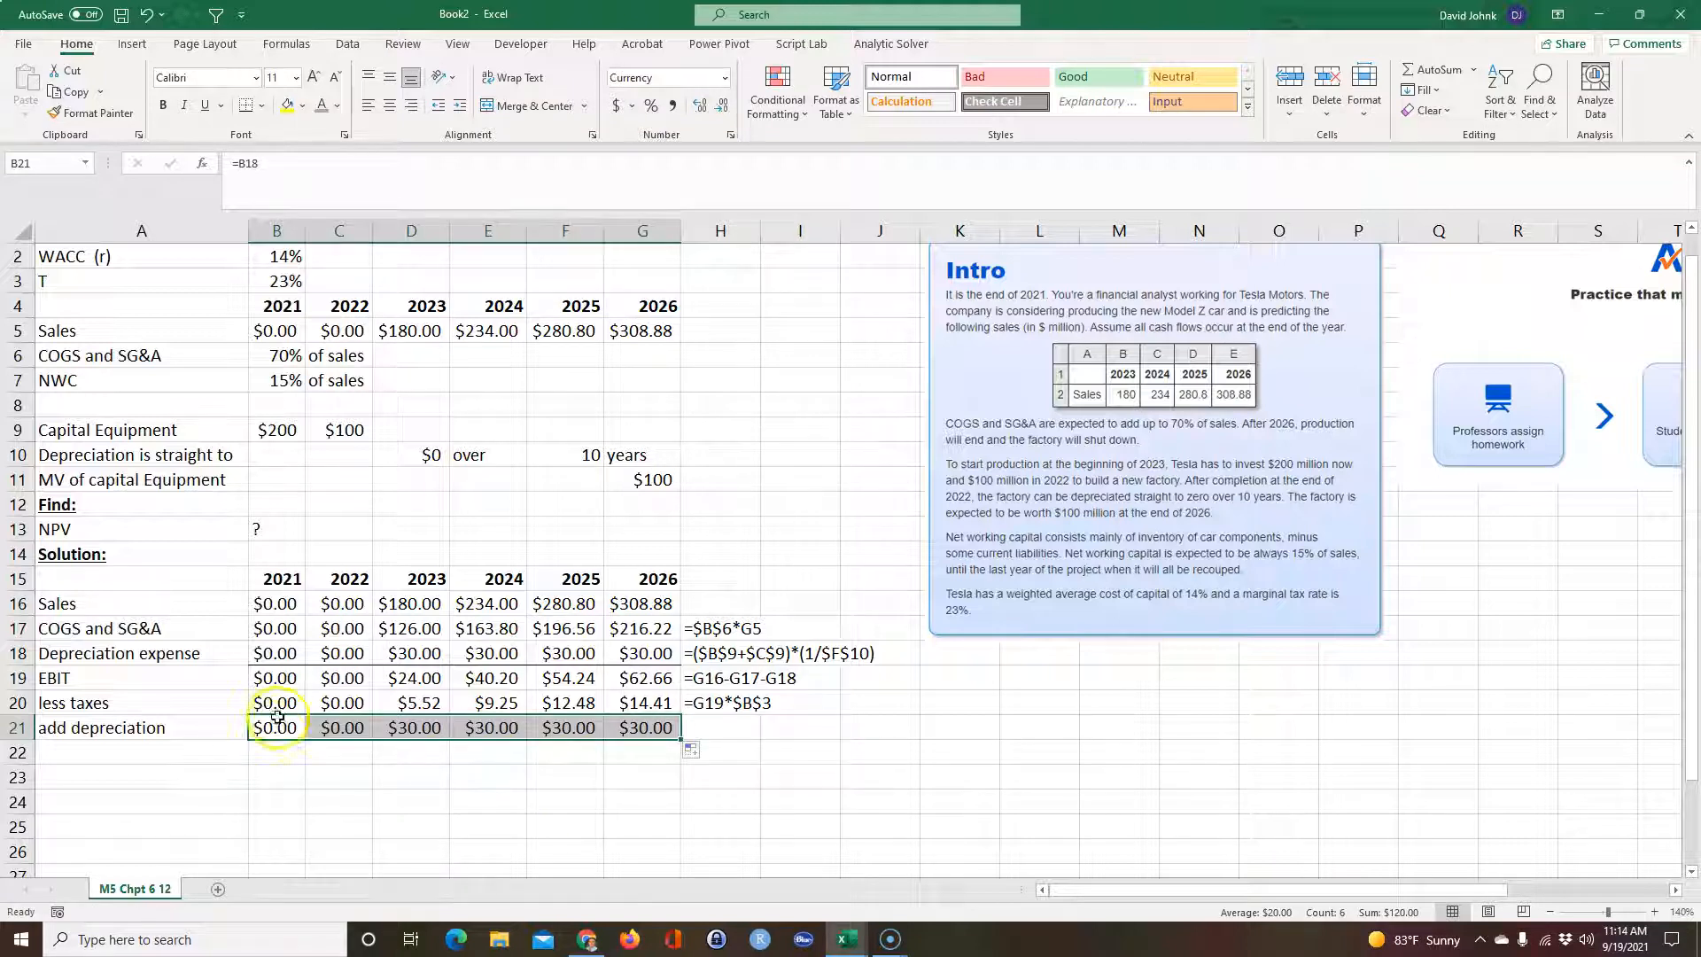
- Add a bottom border under B21:G21 and label A22 "OCF"
click(245, 105)
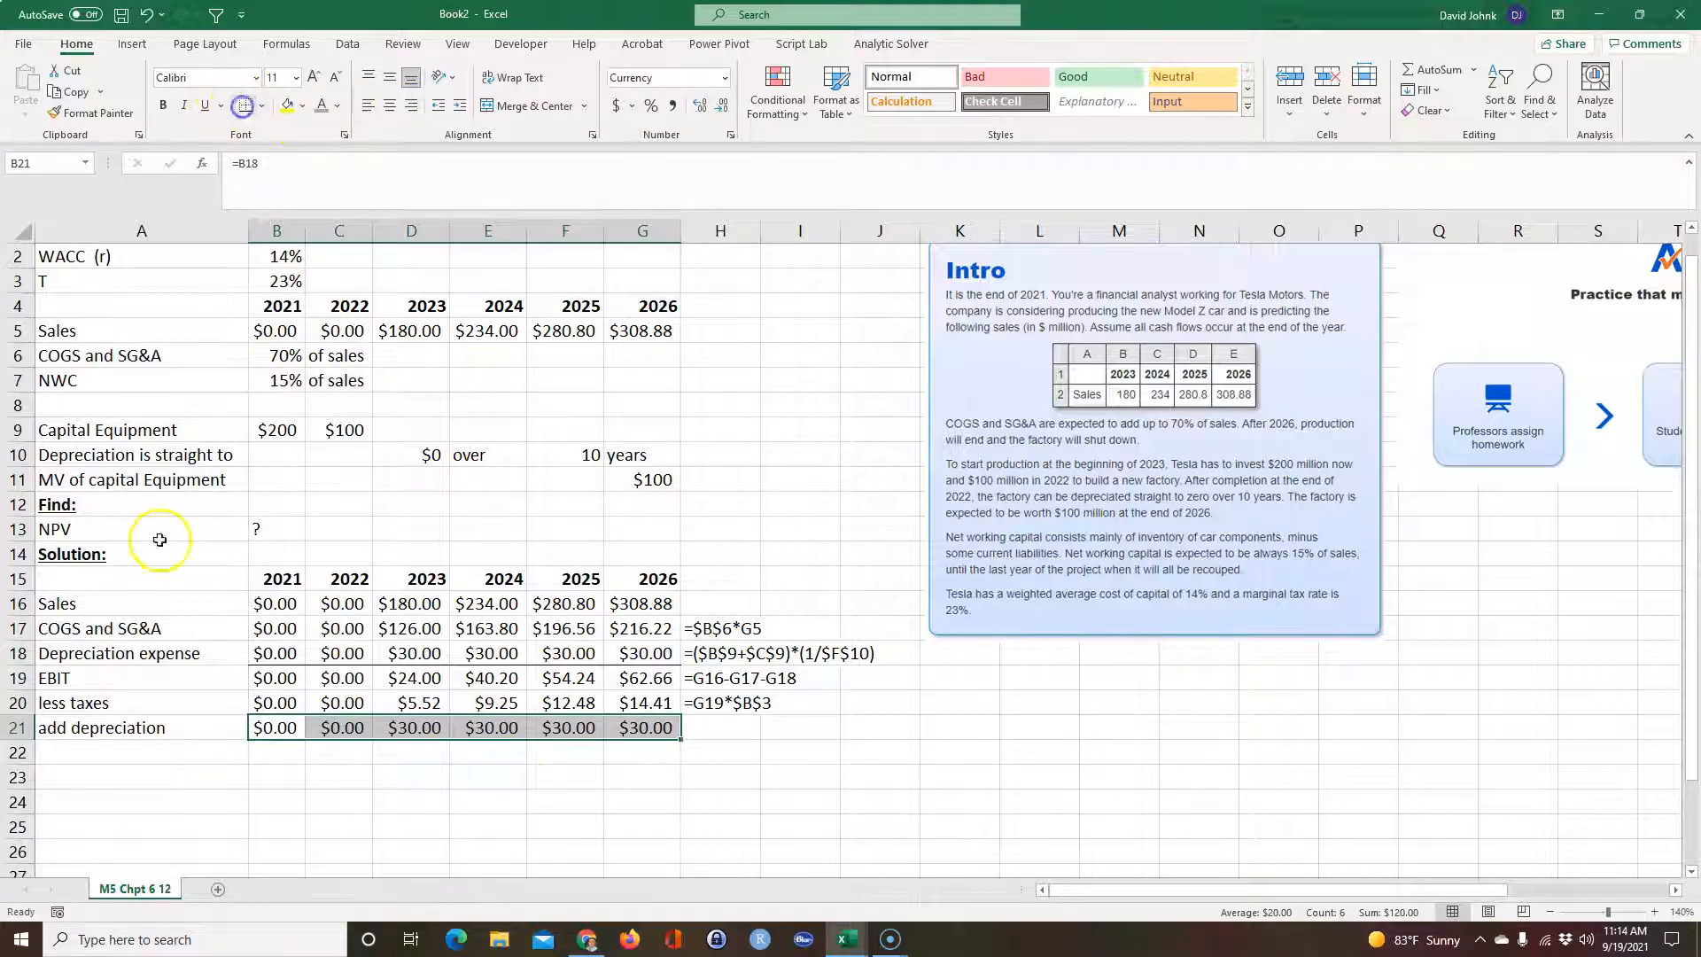
click(106, 745)
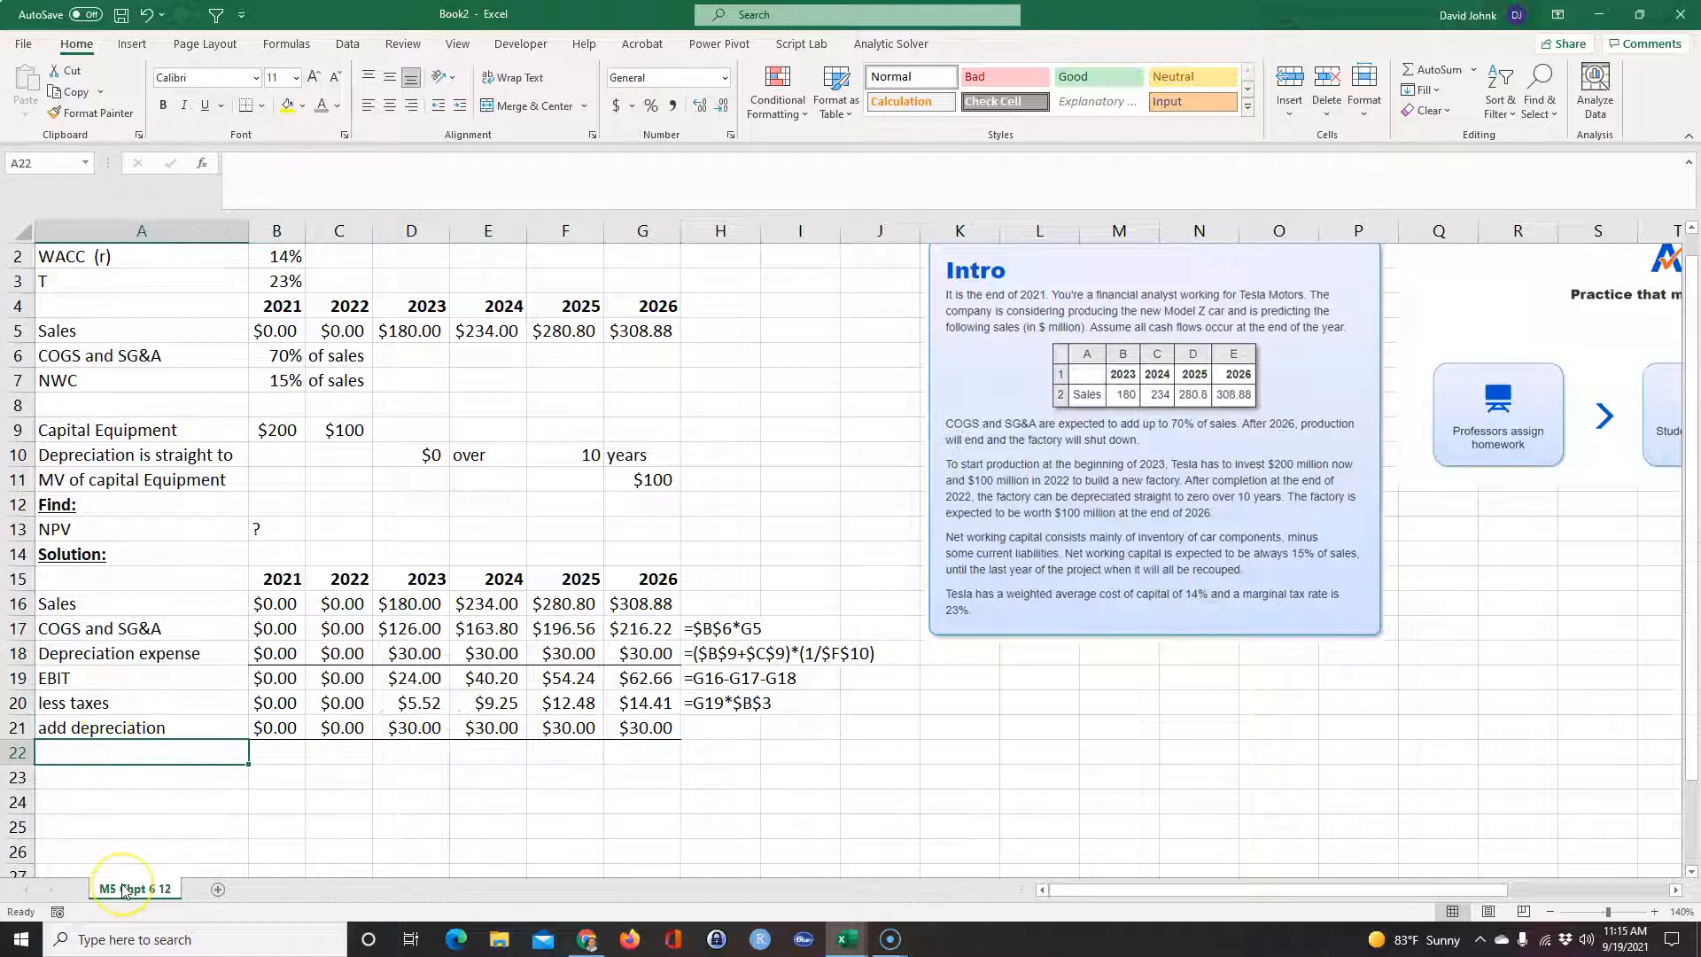
text(OCF)
key(Tab)
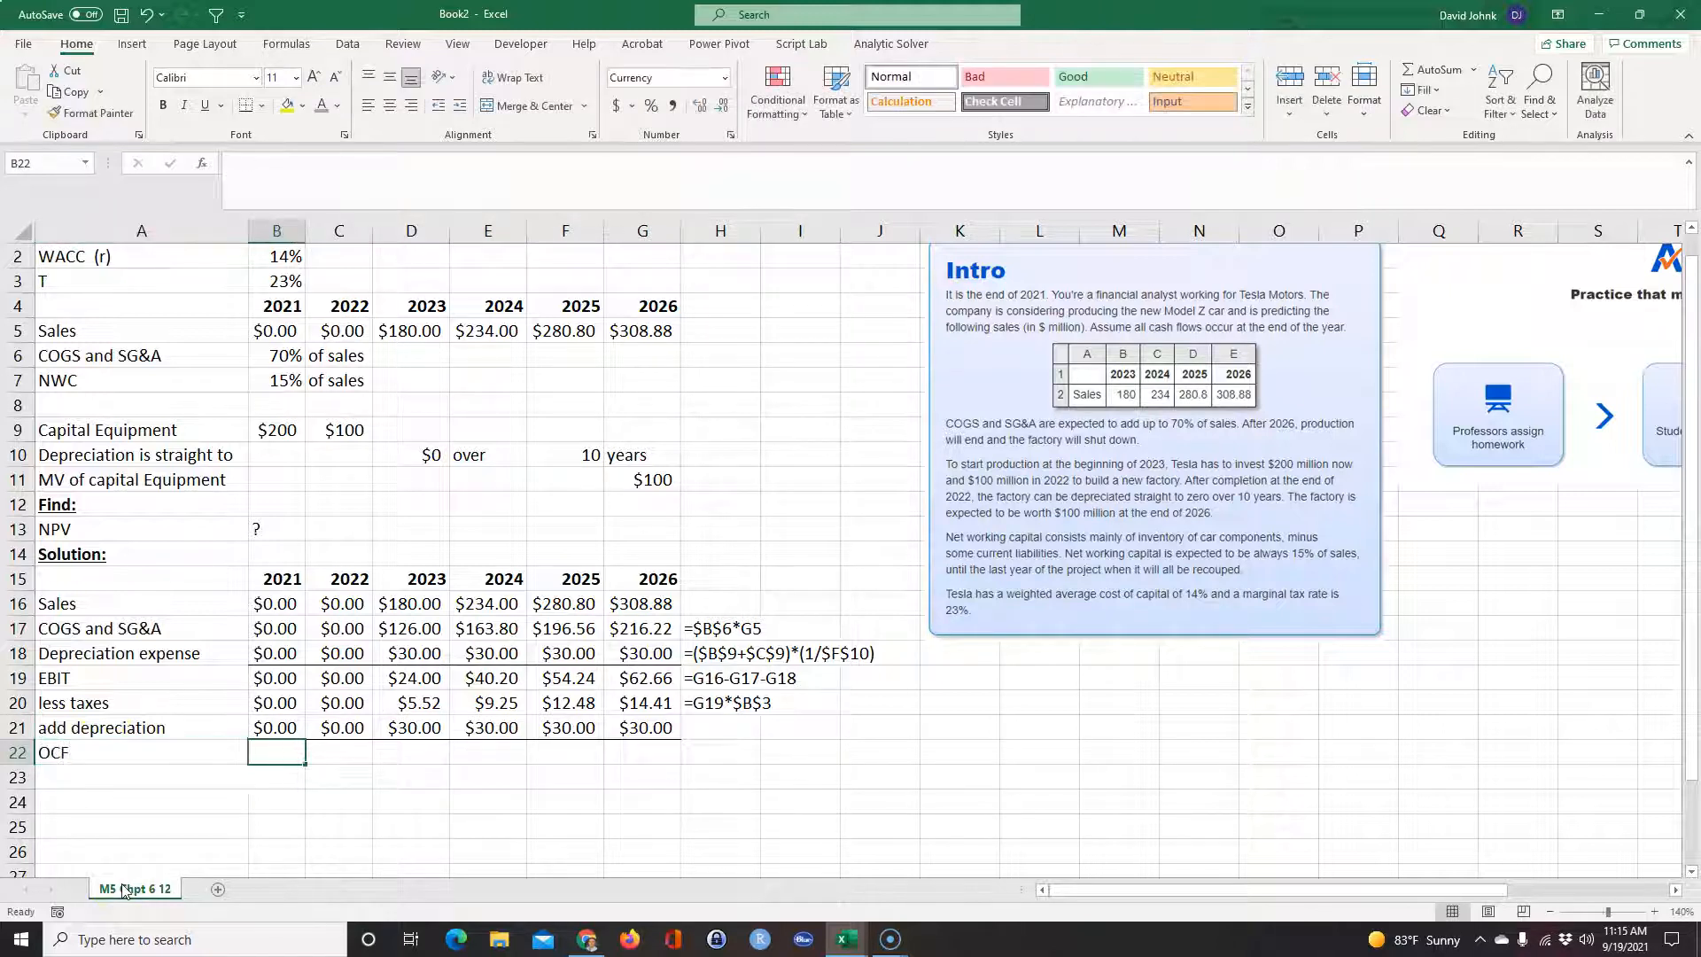
- Calculate OCF in B22 with =B19-B20+B21 and fill it across to G22
text(=)
click(271, 679)
text(-)
click(272, 702)
text(+)
click(271, 726)
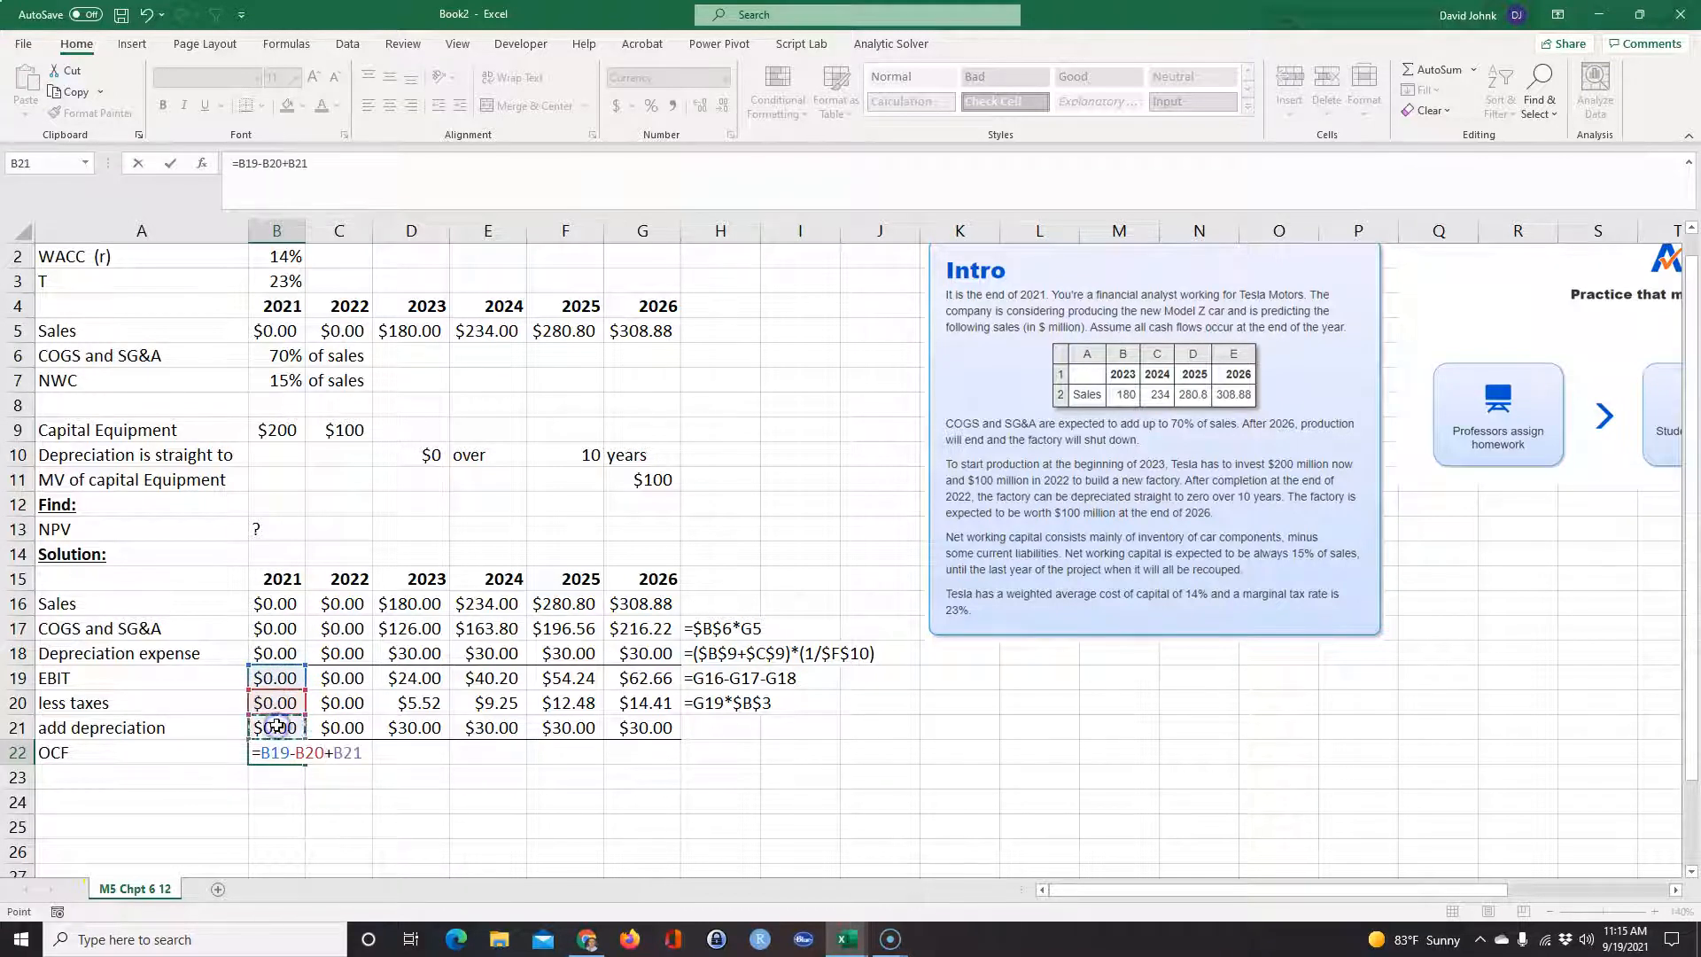
key(Return)
click(288, 752)
drag(304, 764, 662, 753)
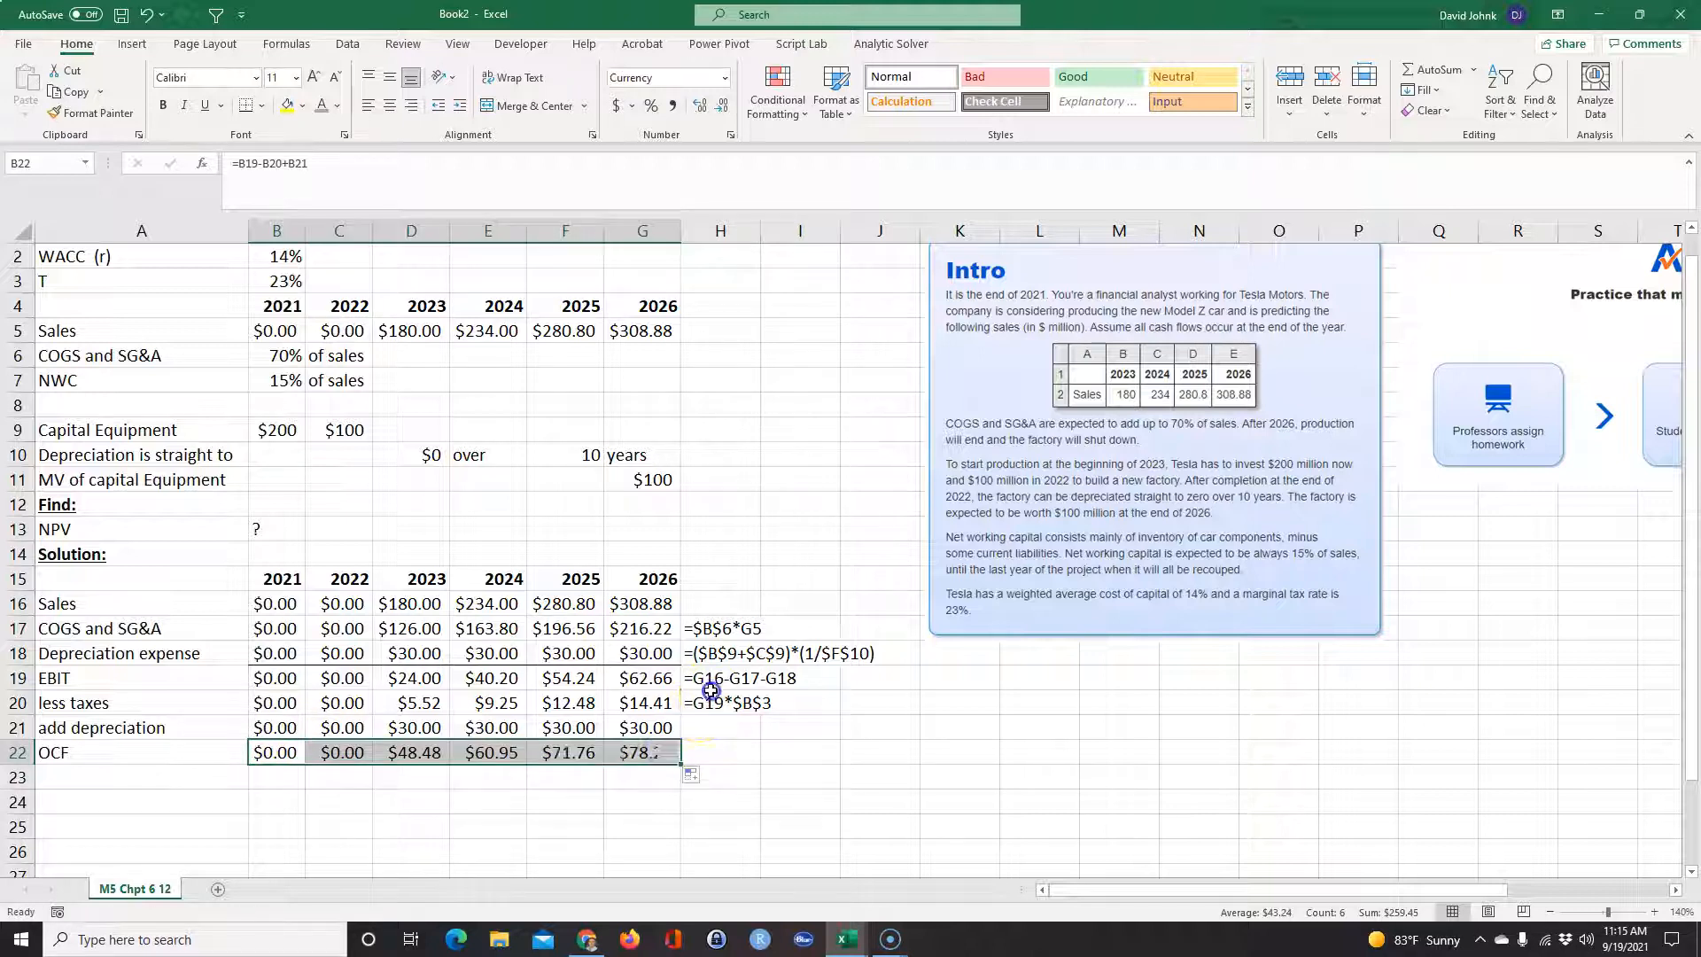
- Copy H20's FORMULATEXT down through H22 to document the add depreciation and OCF formulas
click(753, 709)
drag(760, 714, 752, 753)
click(653, 827)
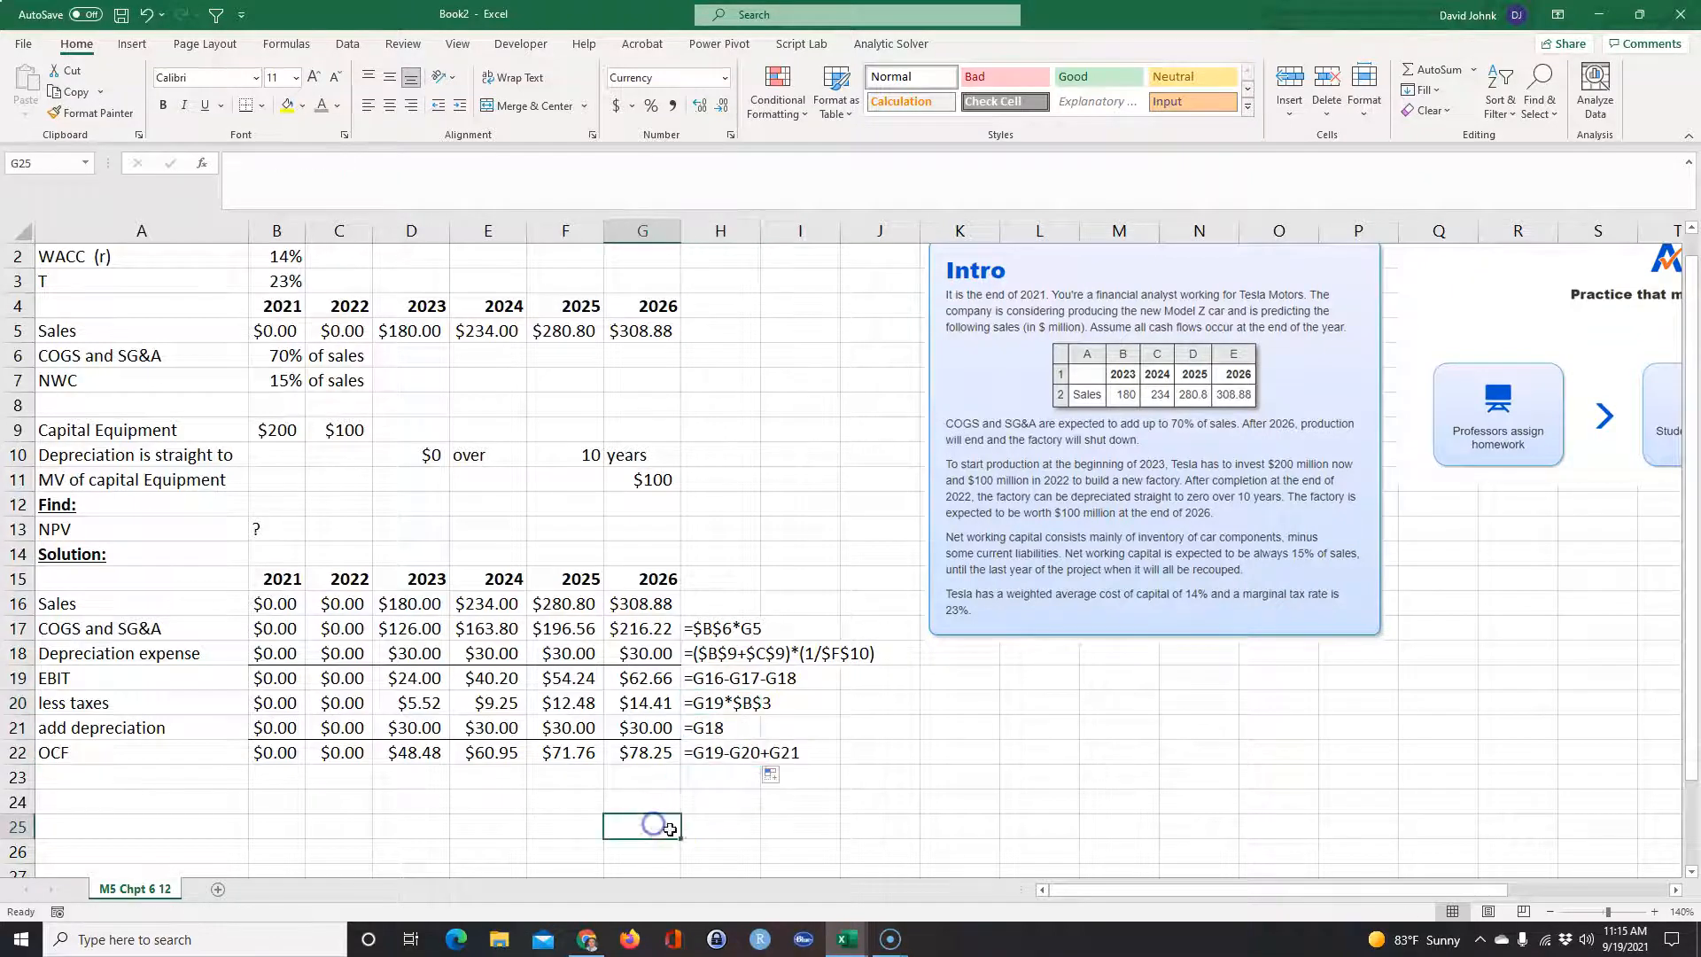
- Highlight the 2026 OCF value in G22 with yellow fill
scroll(652, 732, down, 1)
click(651, 732)
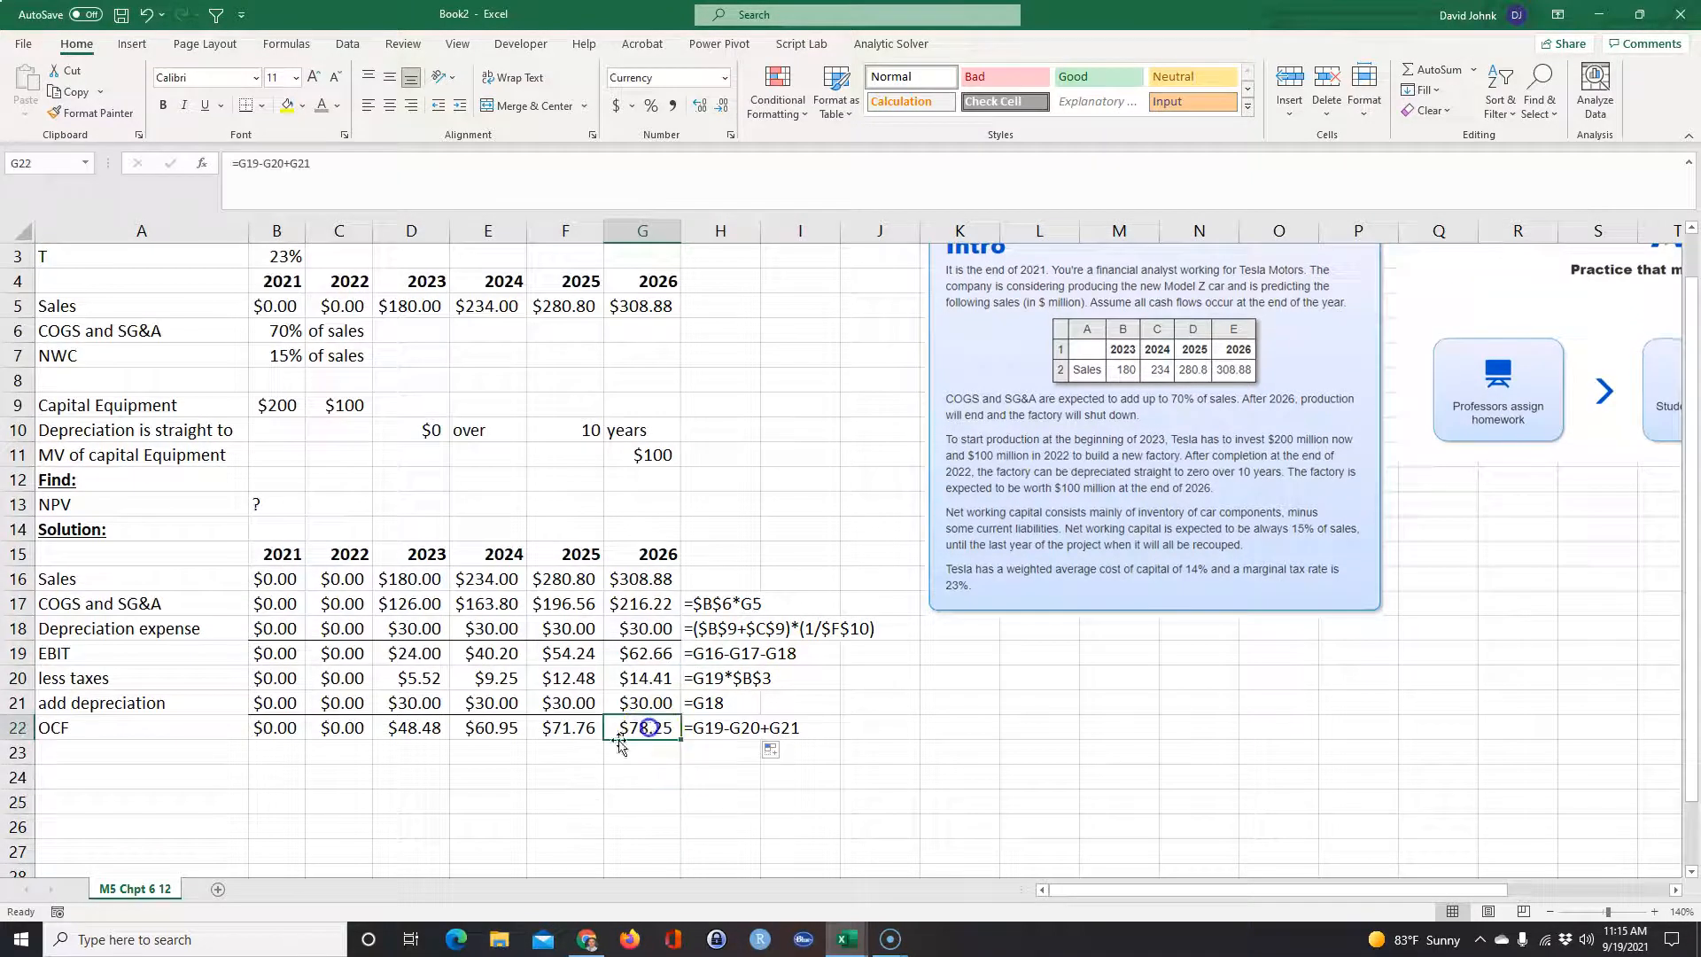
click(288, 104)
click(435, 831)
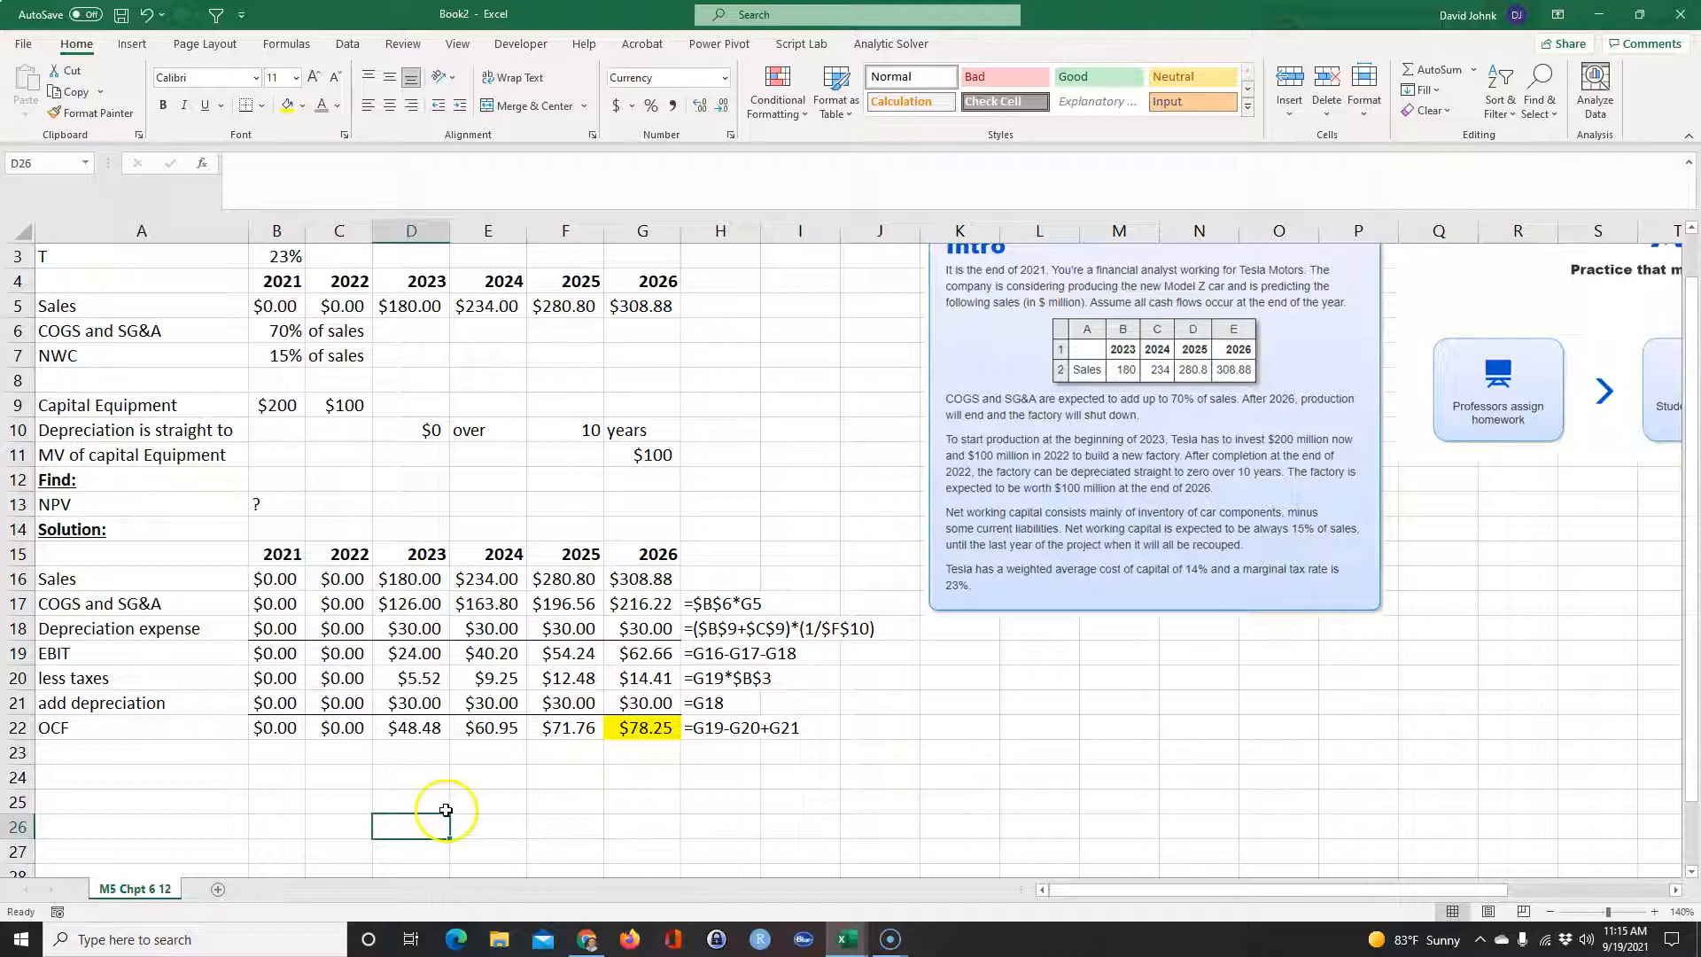
- Label A23 "BV of capital equip." with the text indented by leading spaces
scroll(342, 760, down, 1)
click(115, 728)
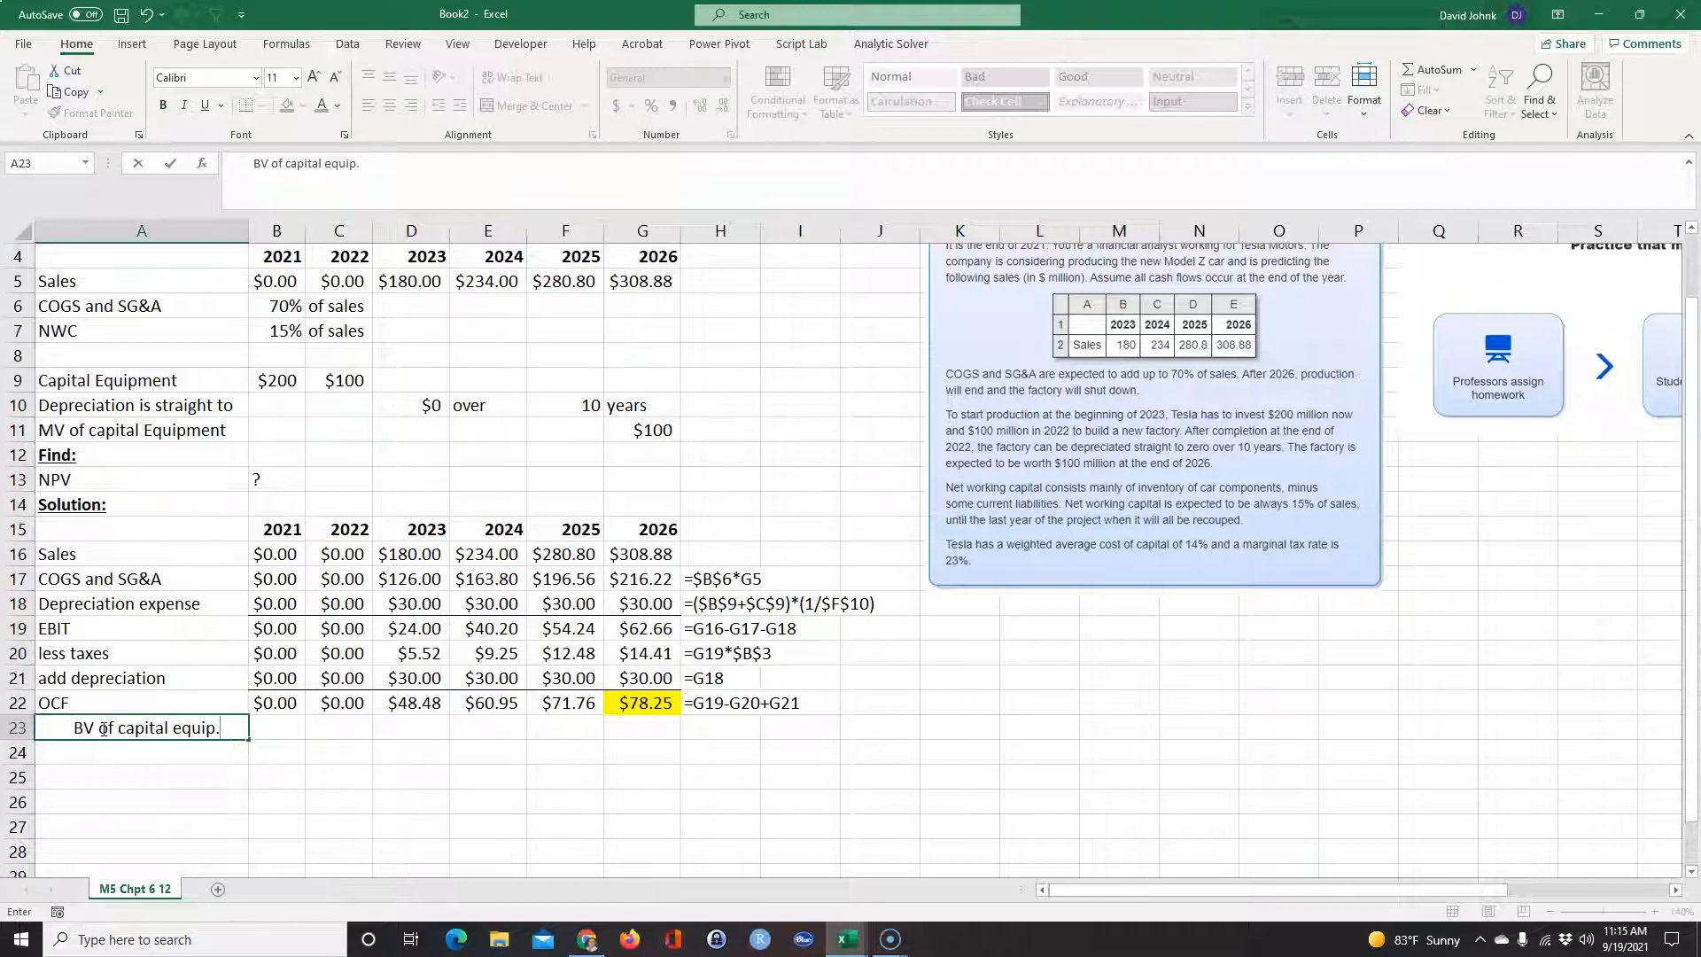
click(93, 808)
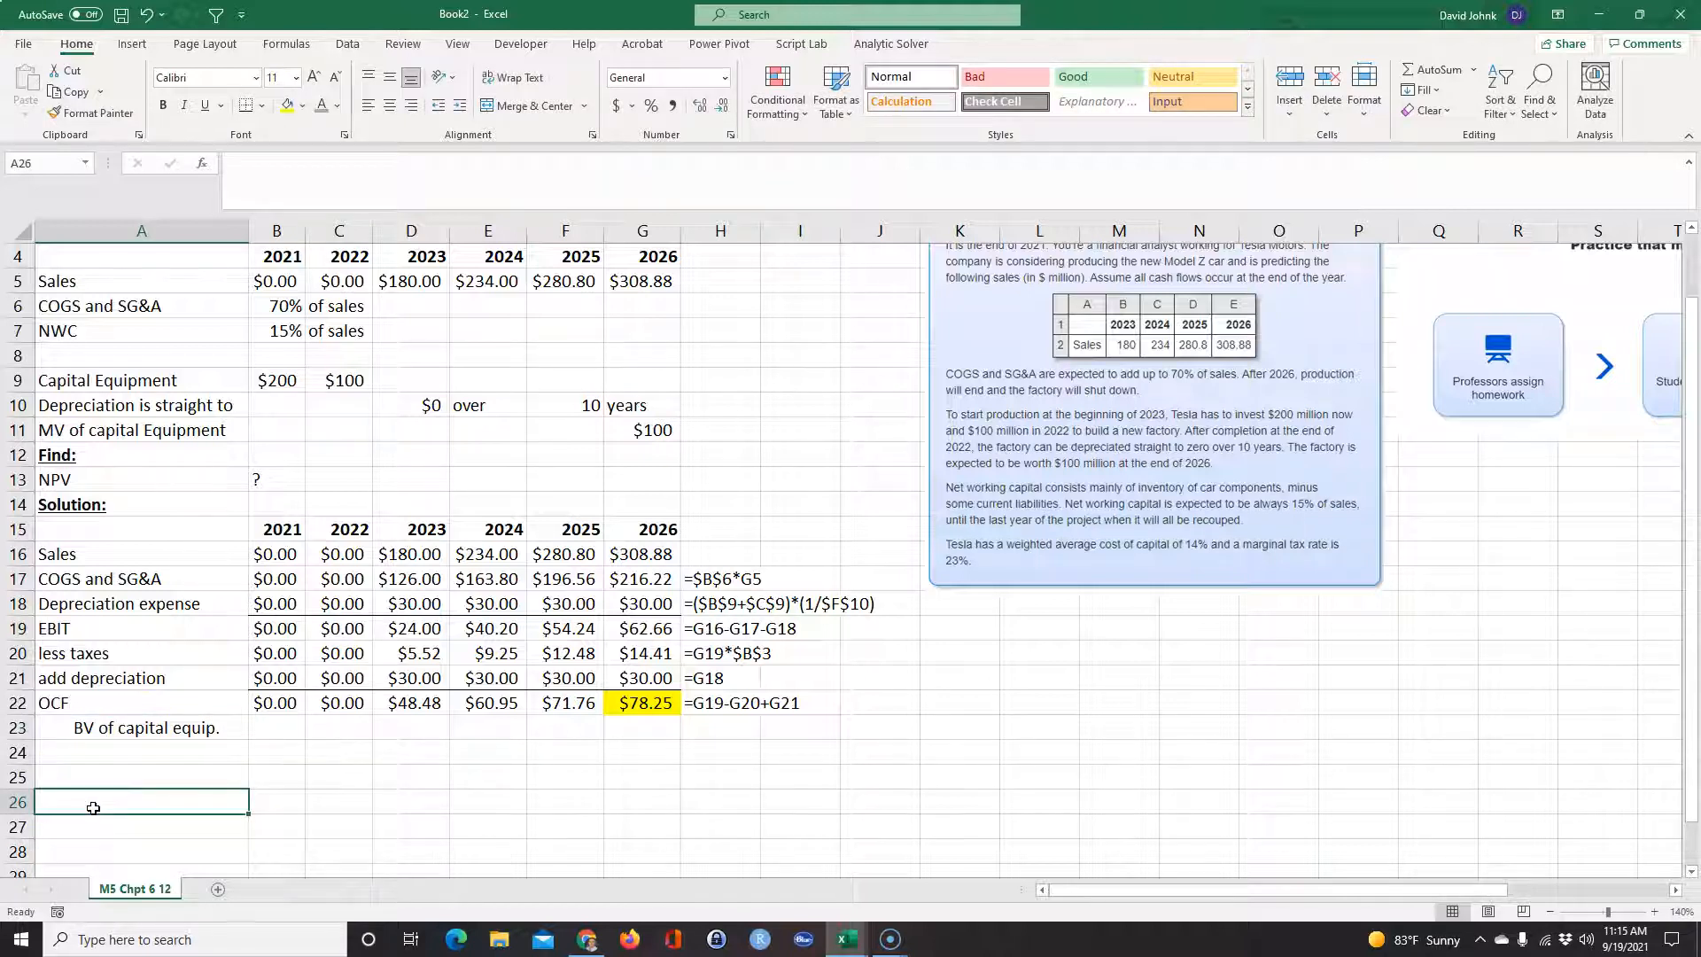
- Link B23 to the 2021 capital equipment with =B9, fill it to C23, and autofit column C
click(278, 728)
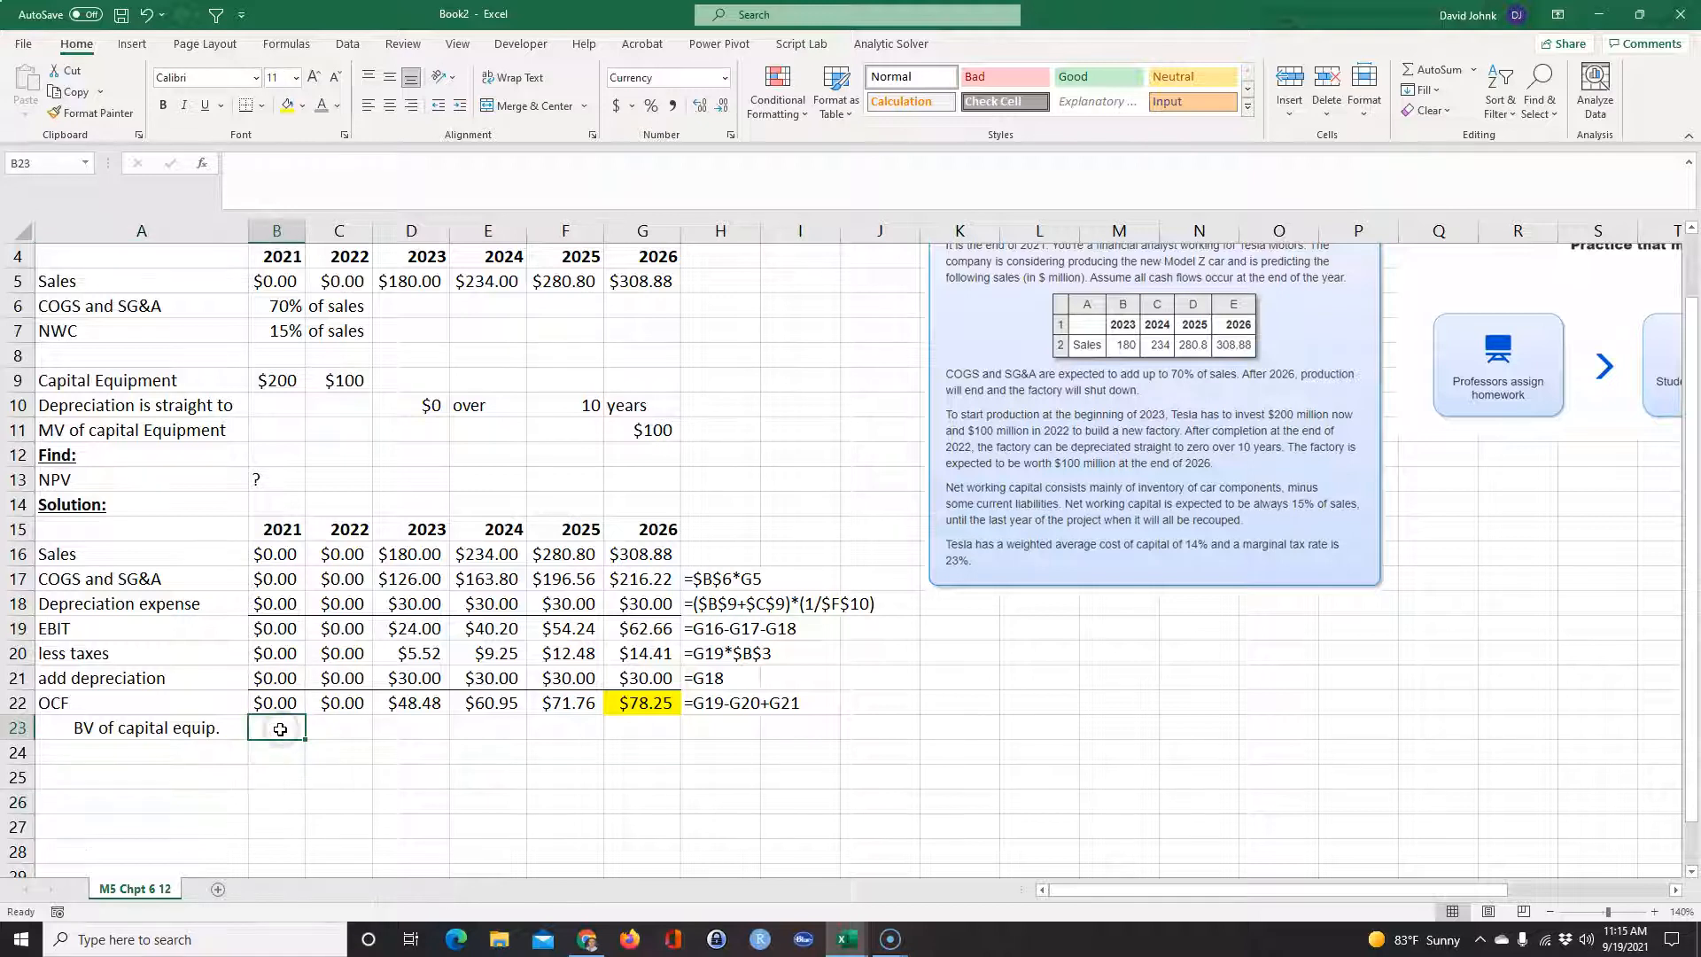
text(=)
click(278, 381)
key(Return)
click(281, 728)
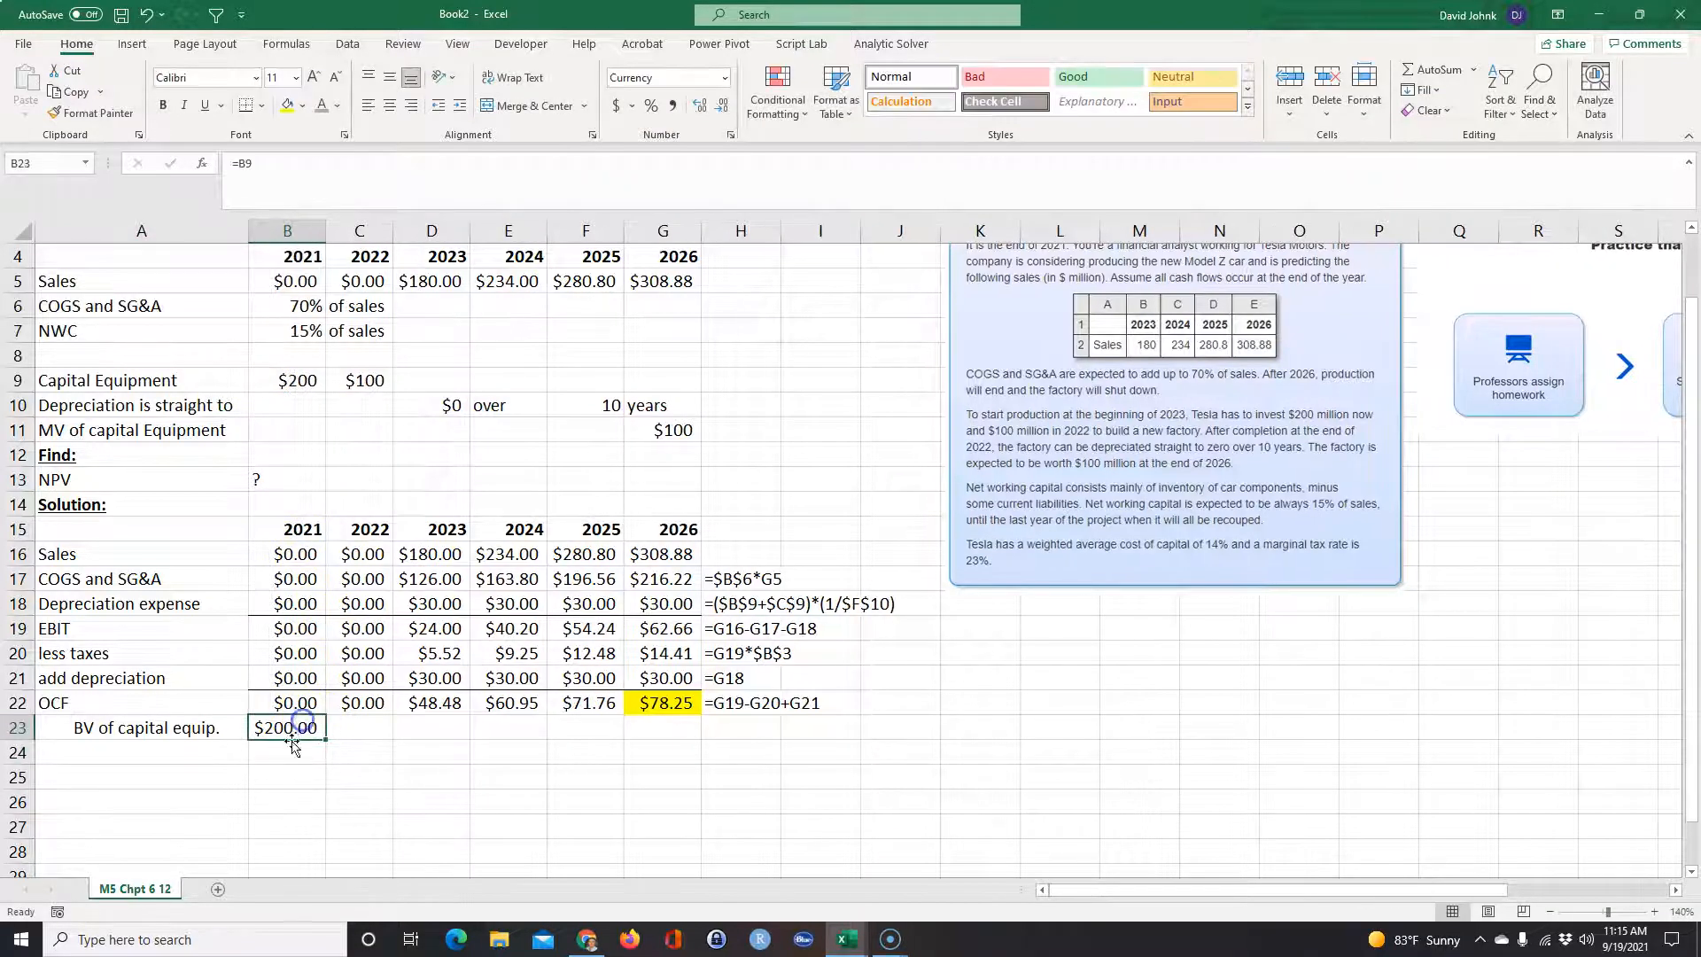
drag(326, 737, 358, 734)
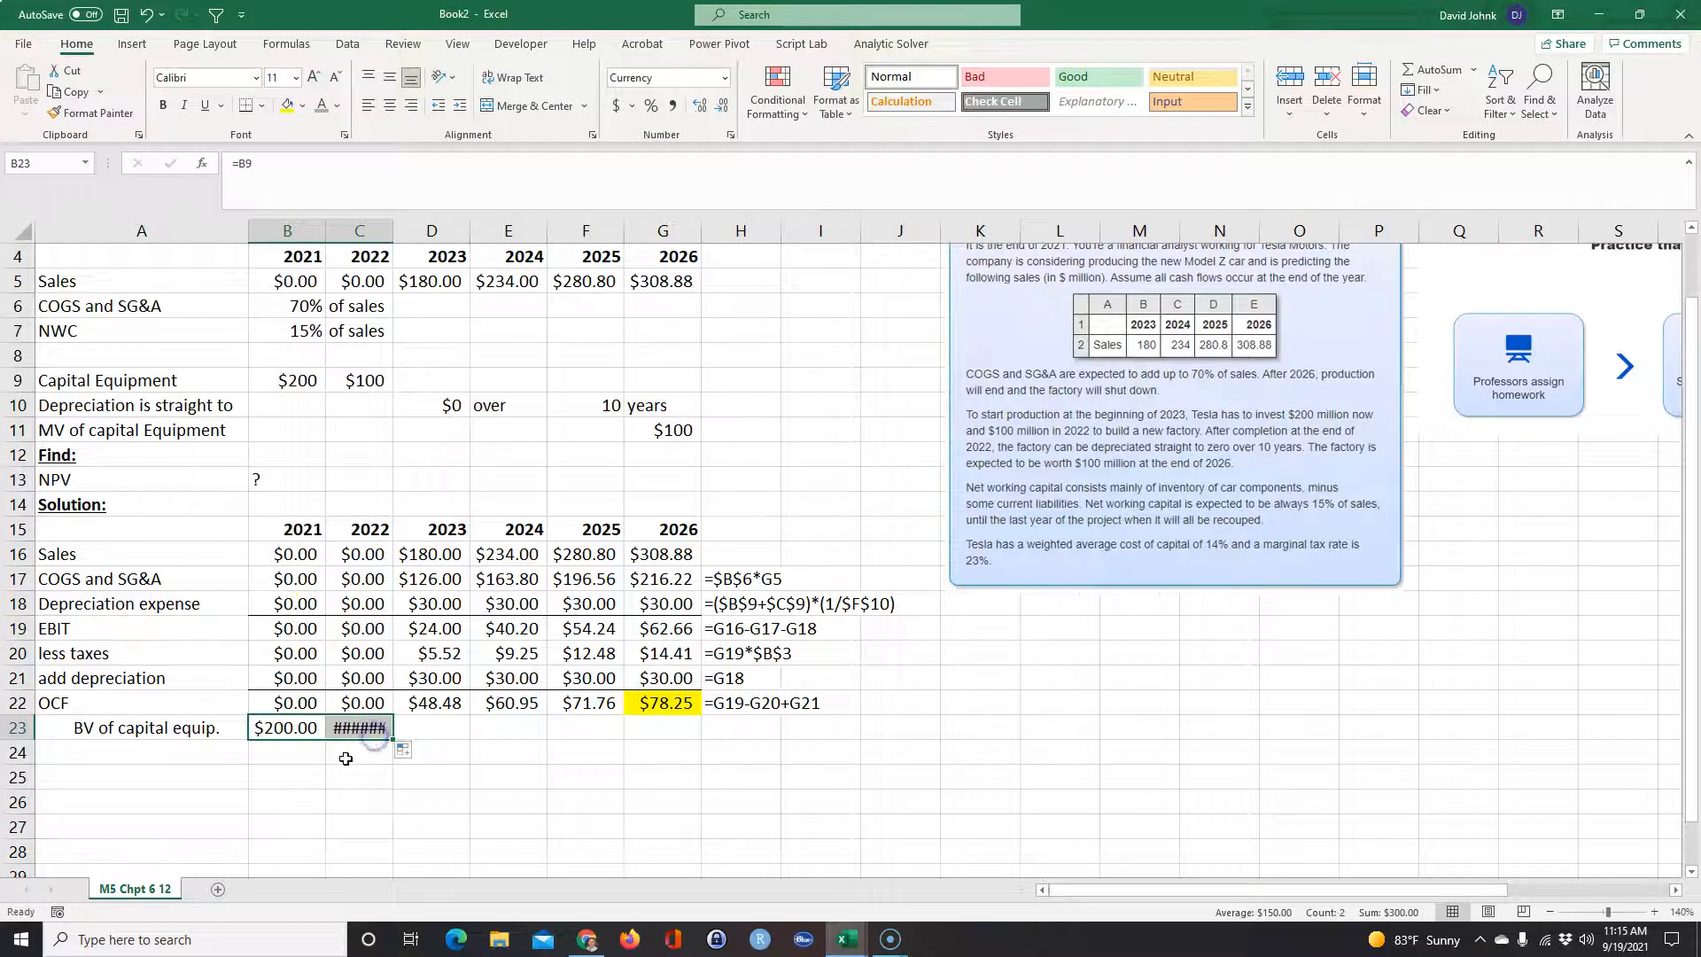
double_click(392, 232)
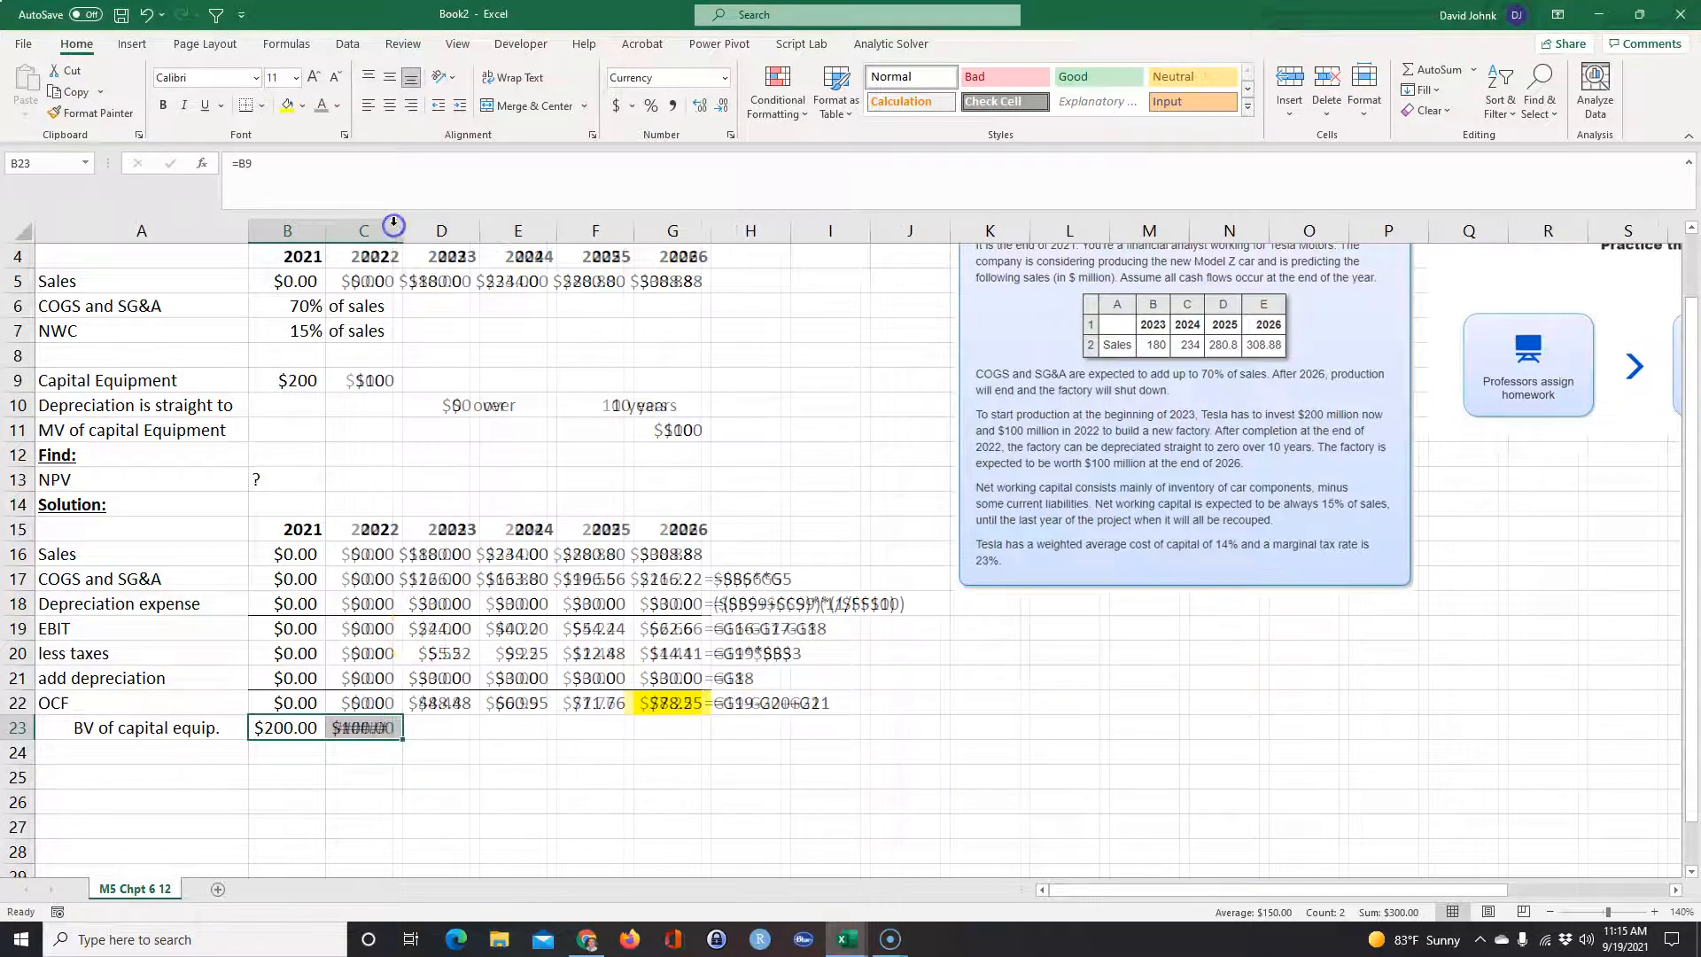
- Replace C23's formula with =B23+C9 to accumulate the 2022 book value of capital equipment
click(448, 728)
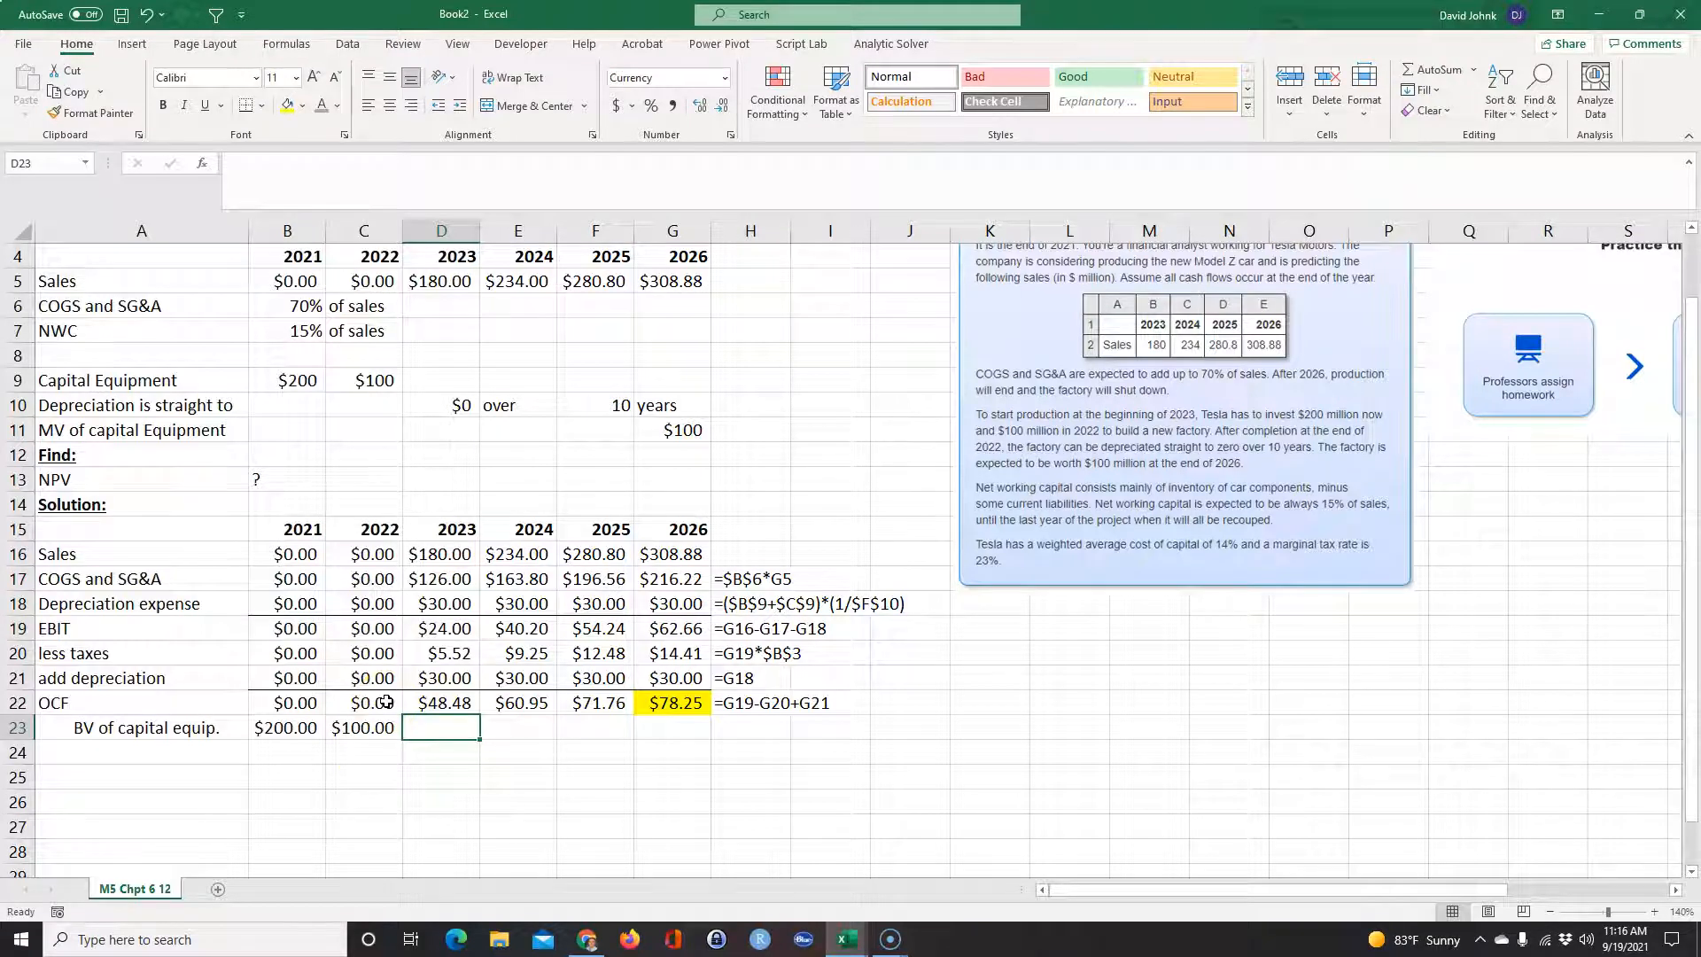
click(371, 727)
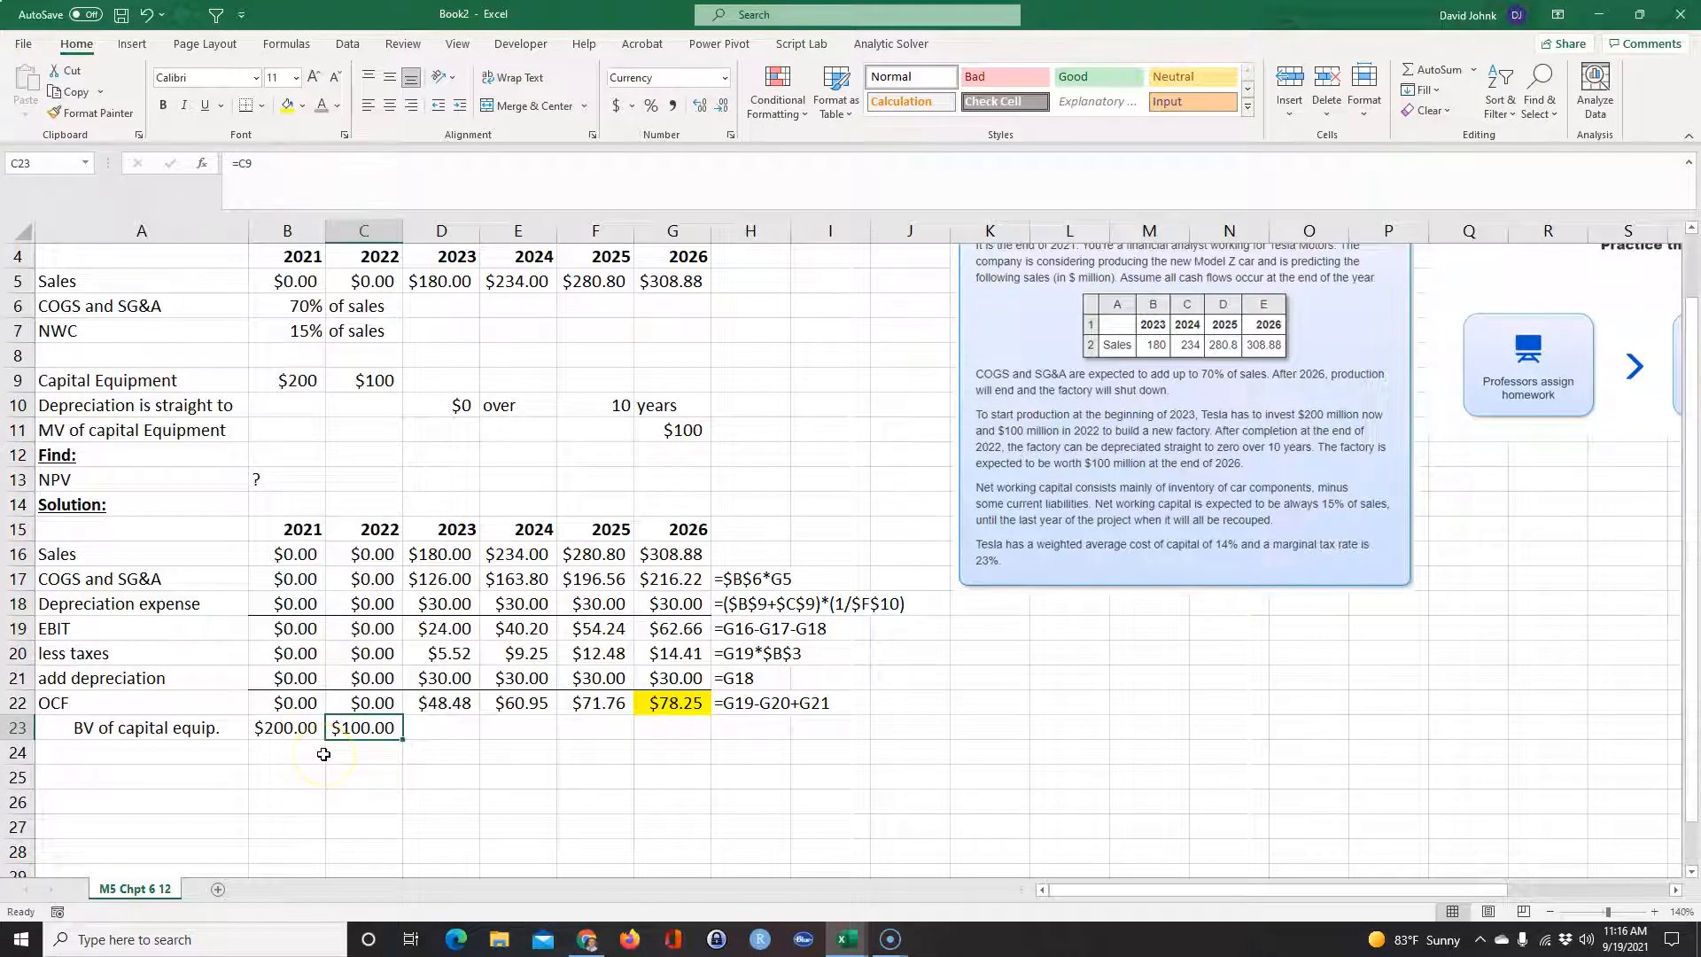
text(=)
click(295, 725)
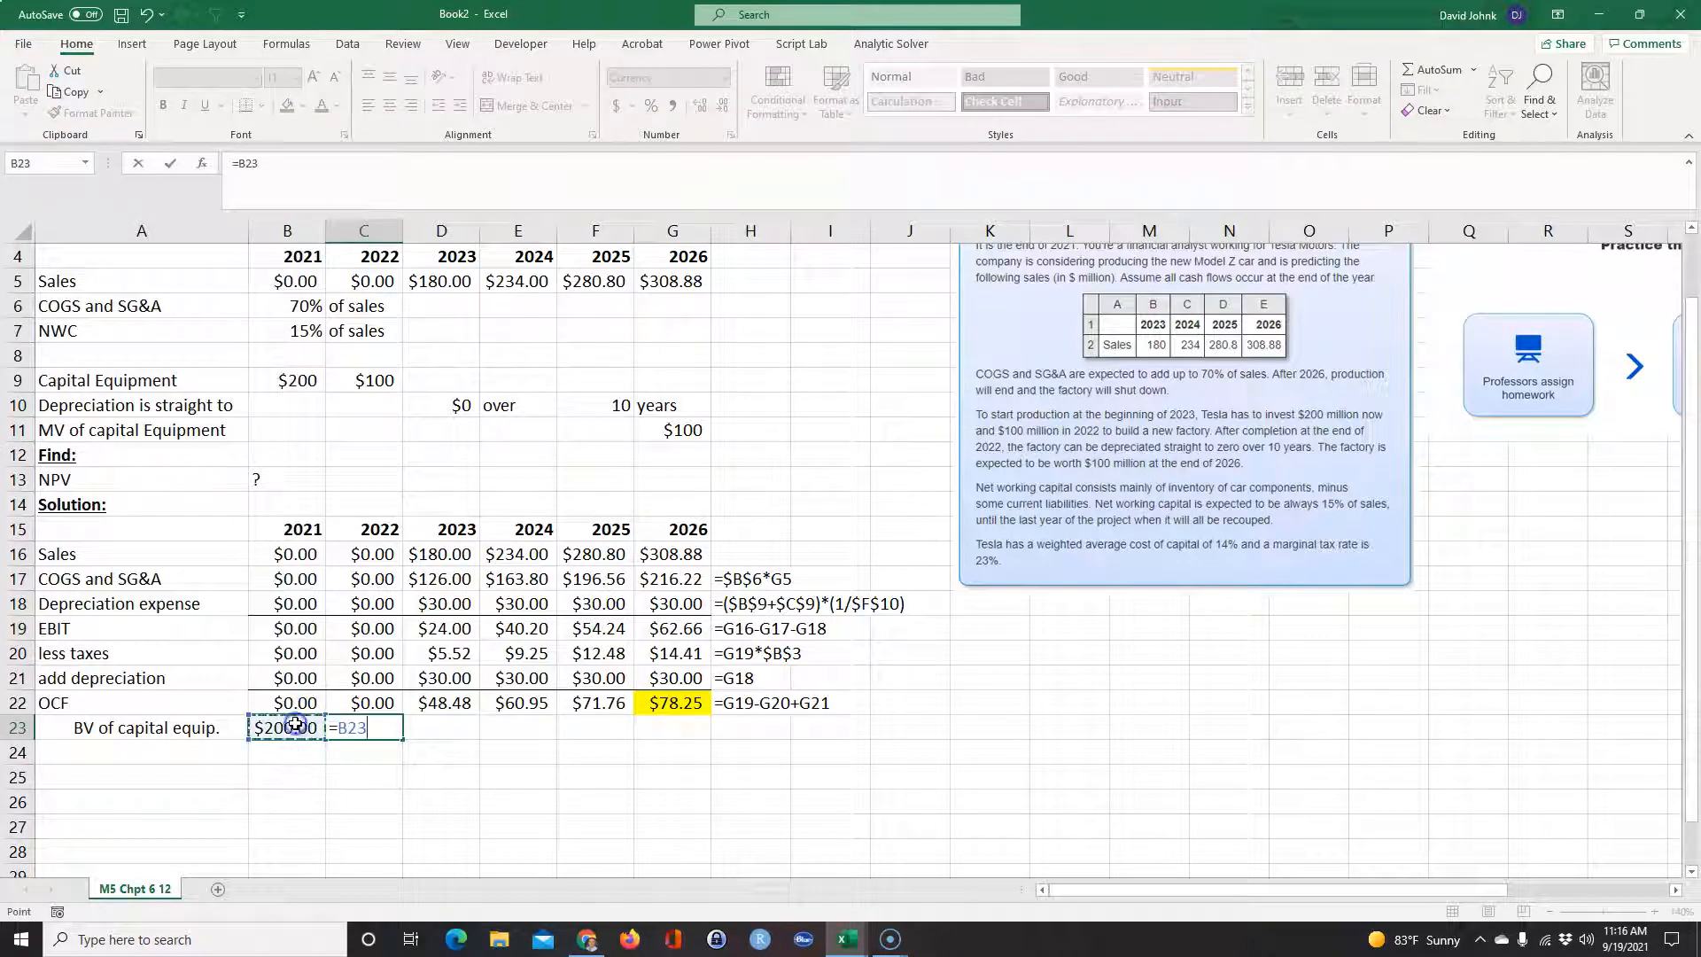
text(+)
click(360, 382)
key(Return)
click(356, 728)
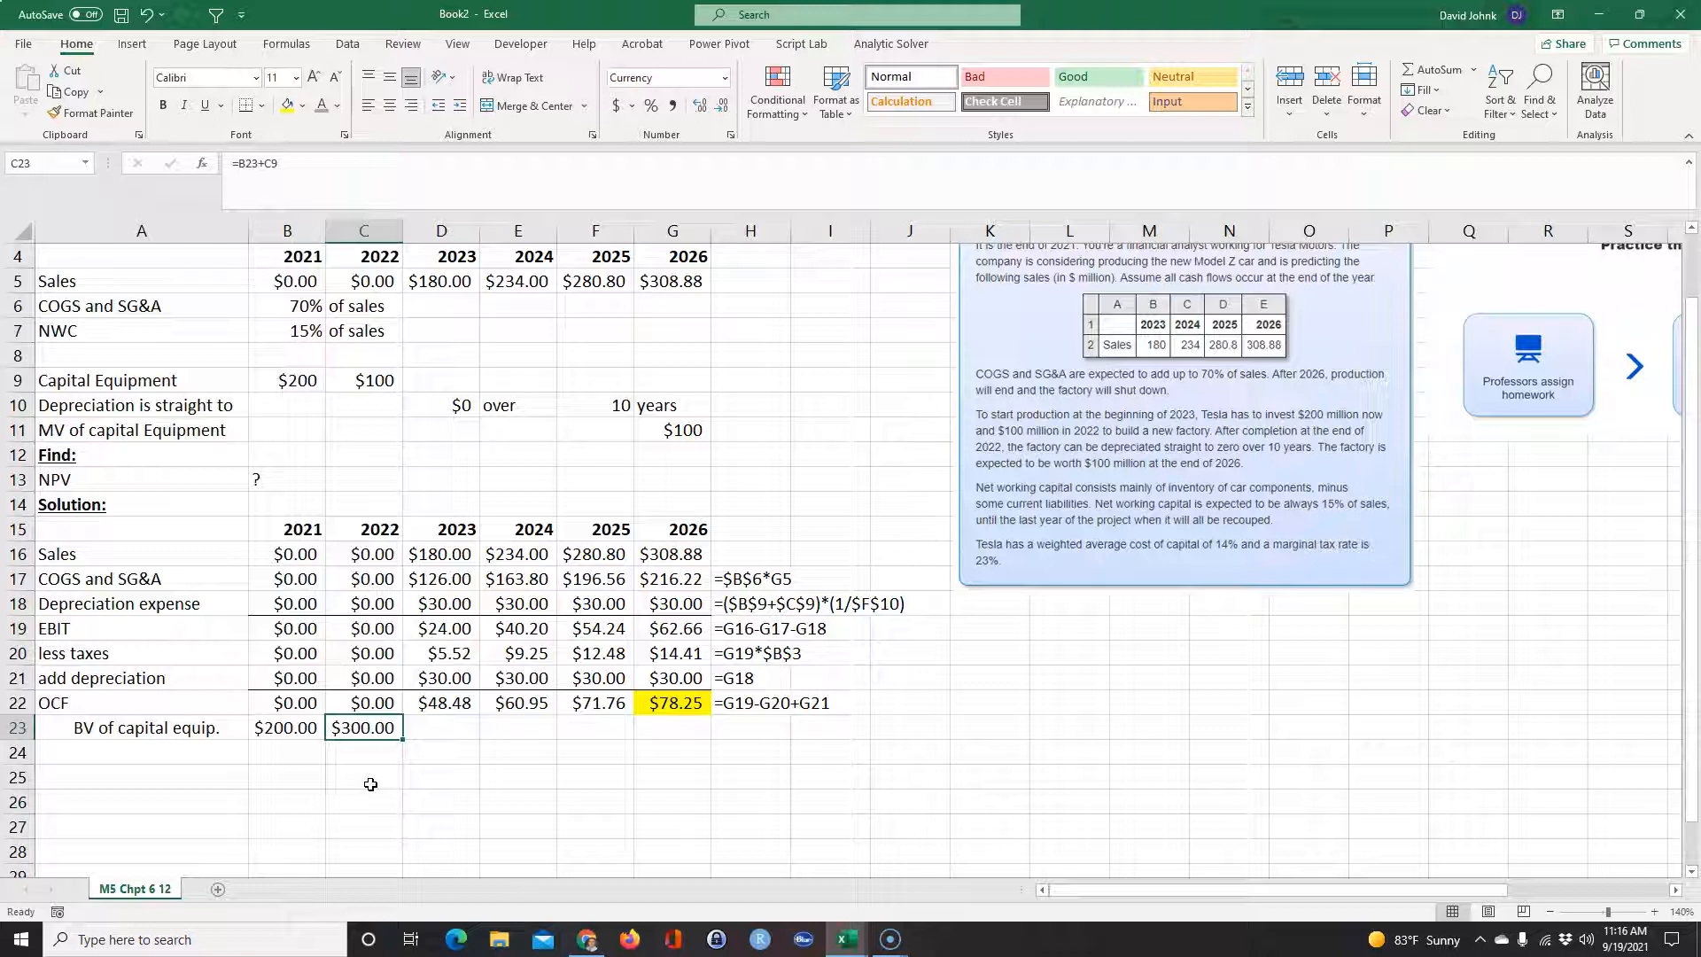
- Calculate the 2023 book value in D23 with =C23-D21 and fill it across to G23
click(442, 731)
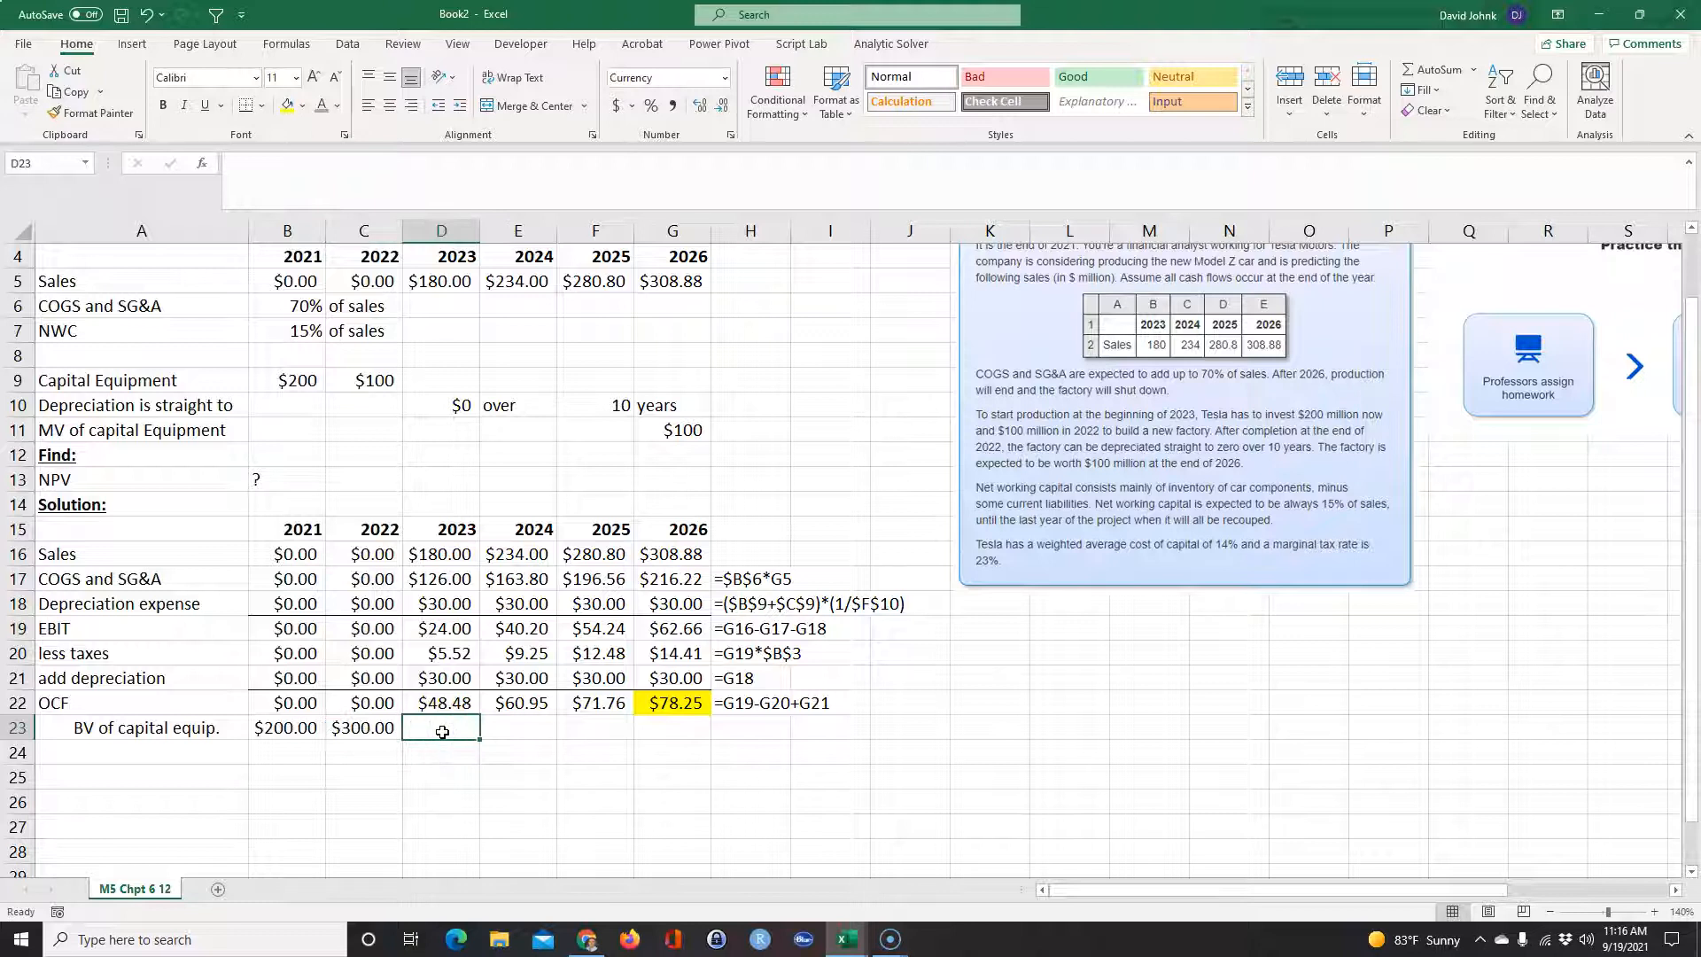
text(=)
click(381, 730)
text(-)
click(443, 603)
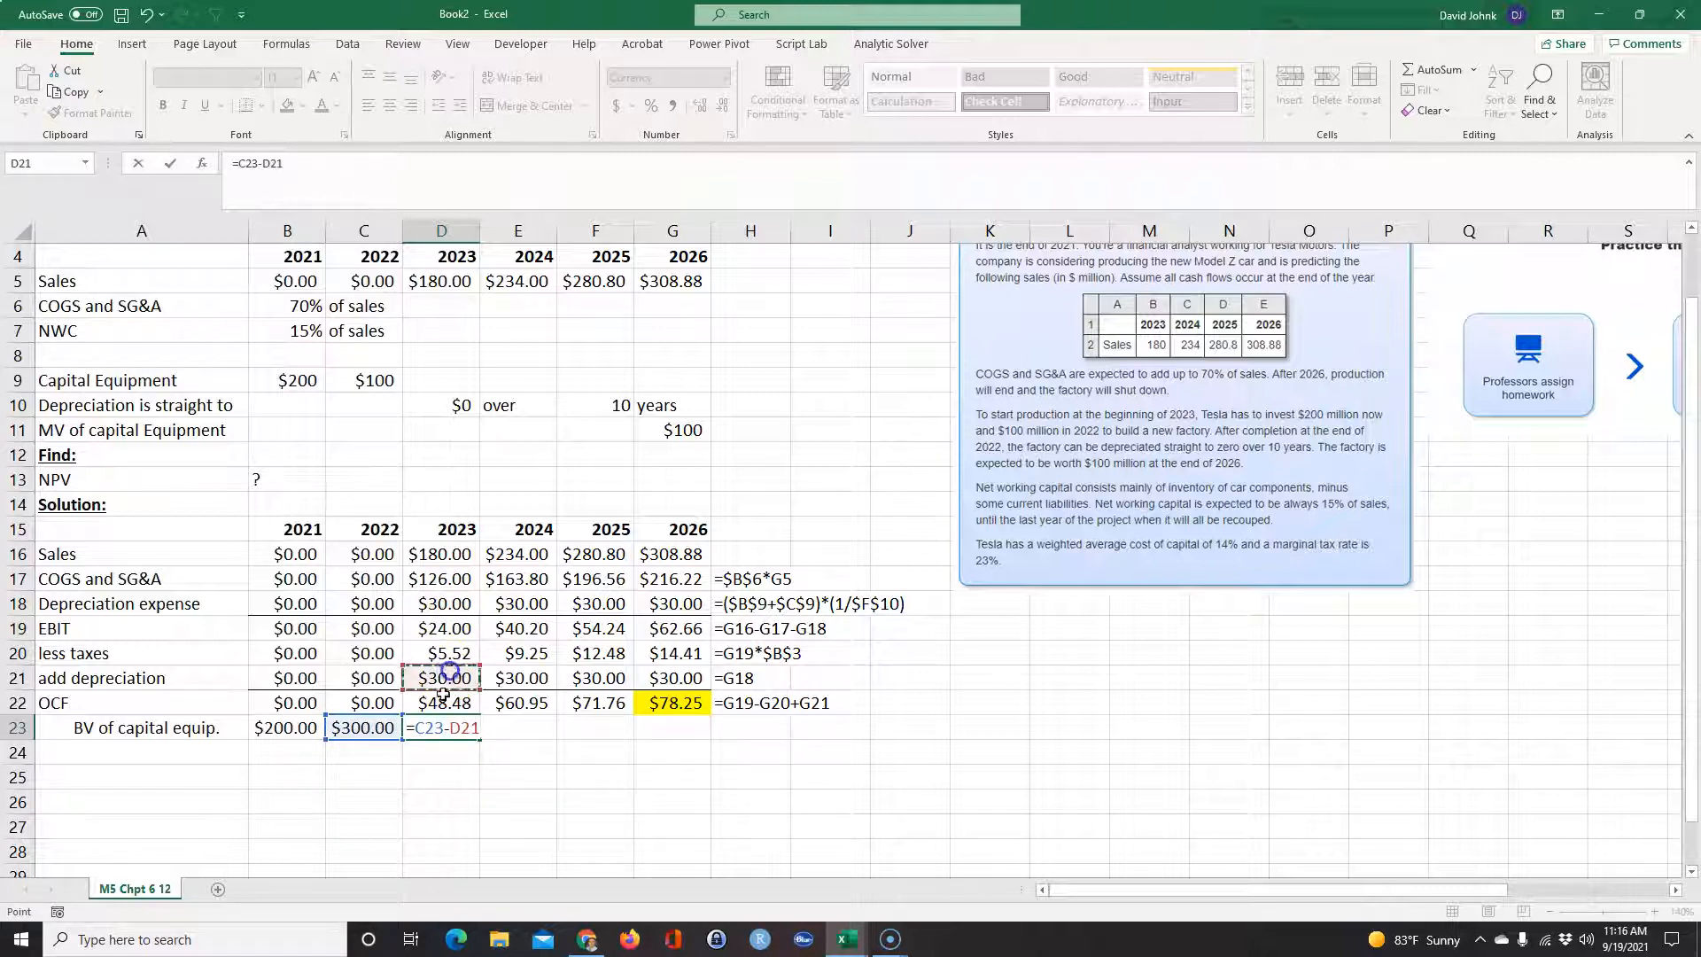
key(Return)
click(447, 732)
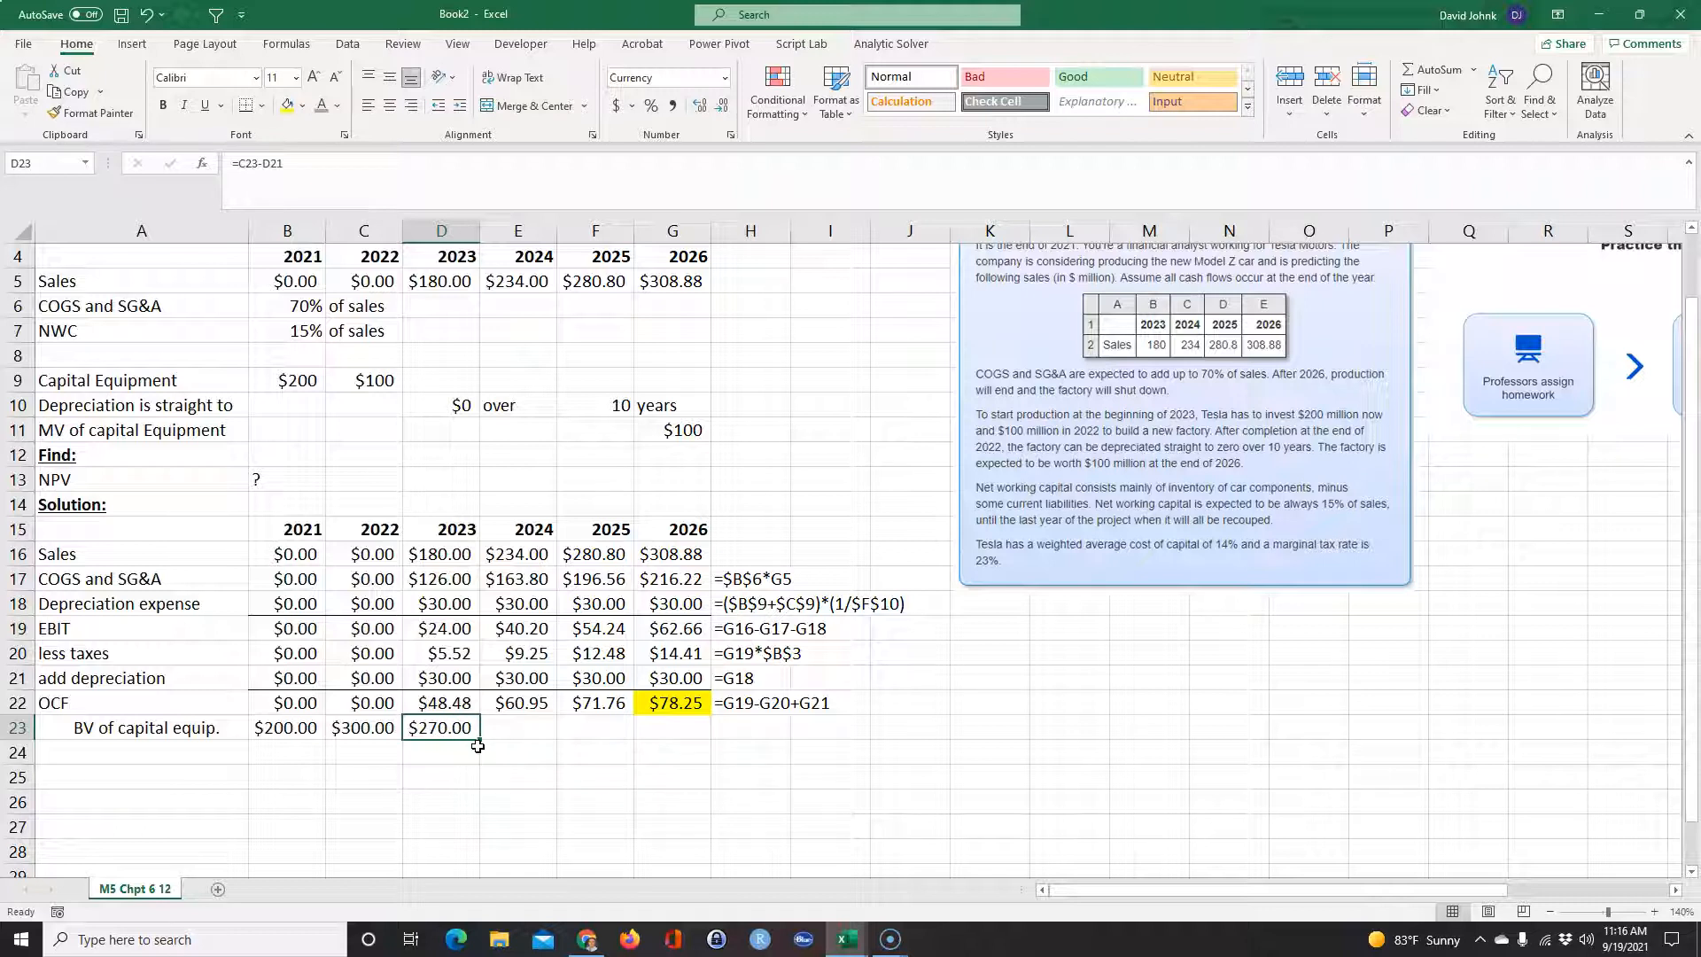
drag(479, 740, 669, 739)
- Copy H22's FORMULATEXT down to H23 to document the book value formula
click(682, 728)
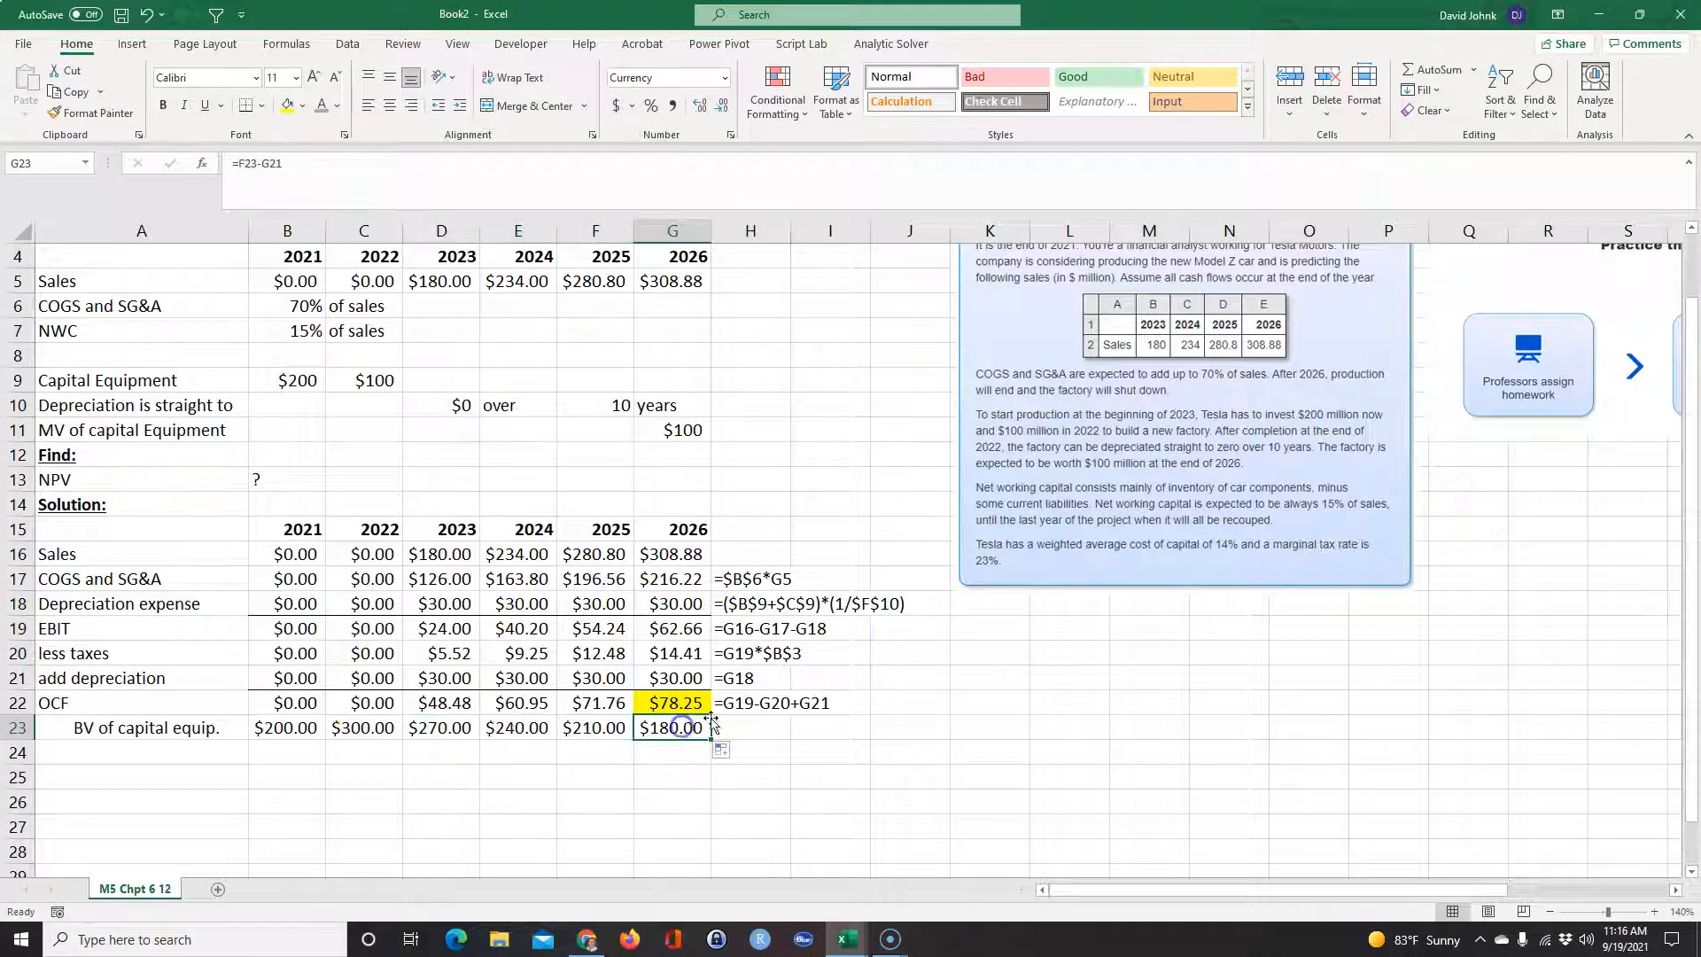
click(753, 701)
drag(791, 716, 792, 732)
click(673, 728)
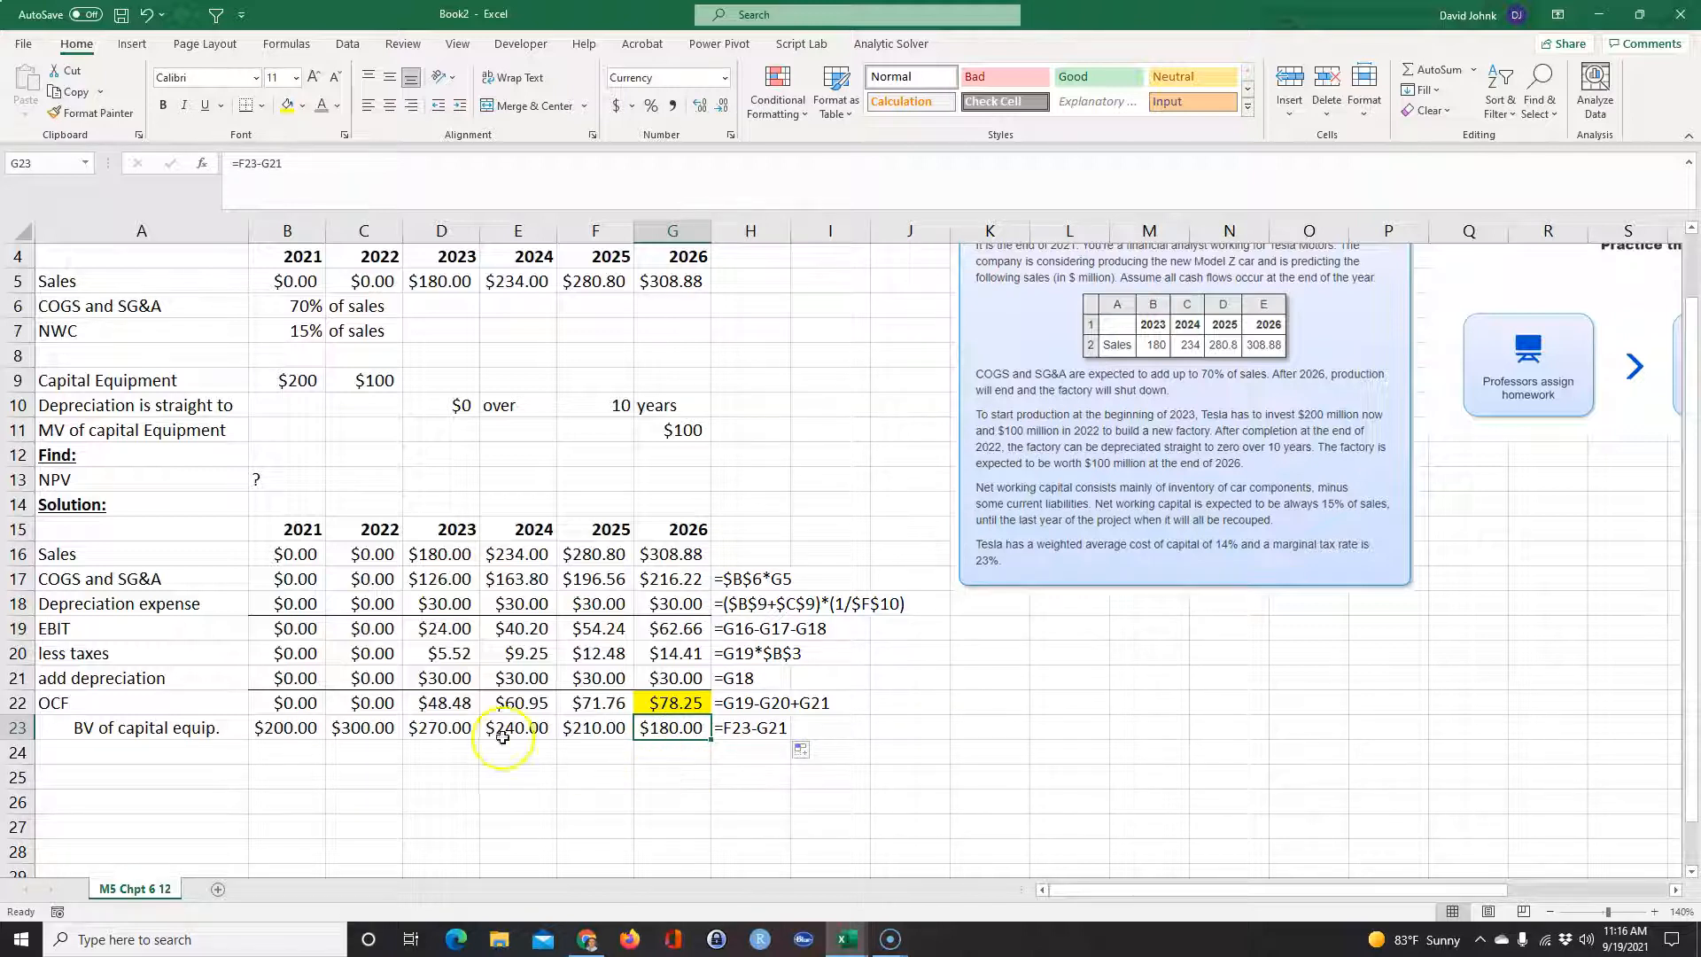
- Label A24 "Capital equipment invest."
click(150, 753)
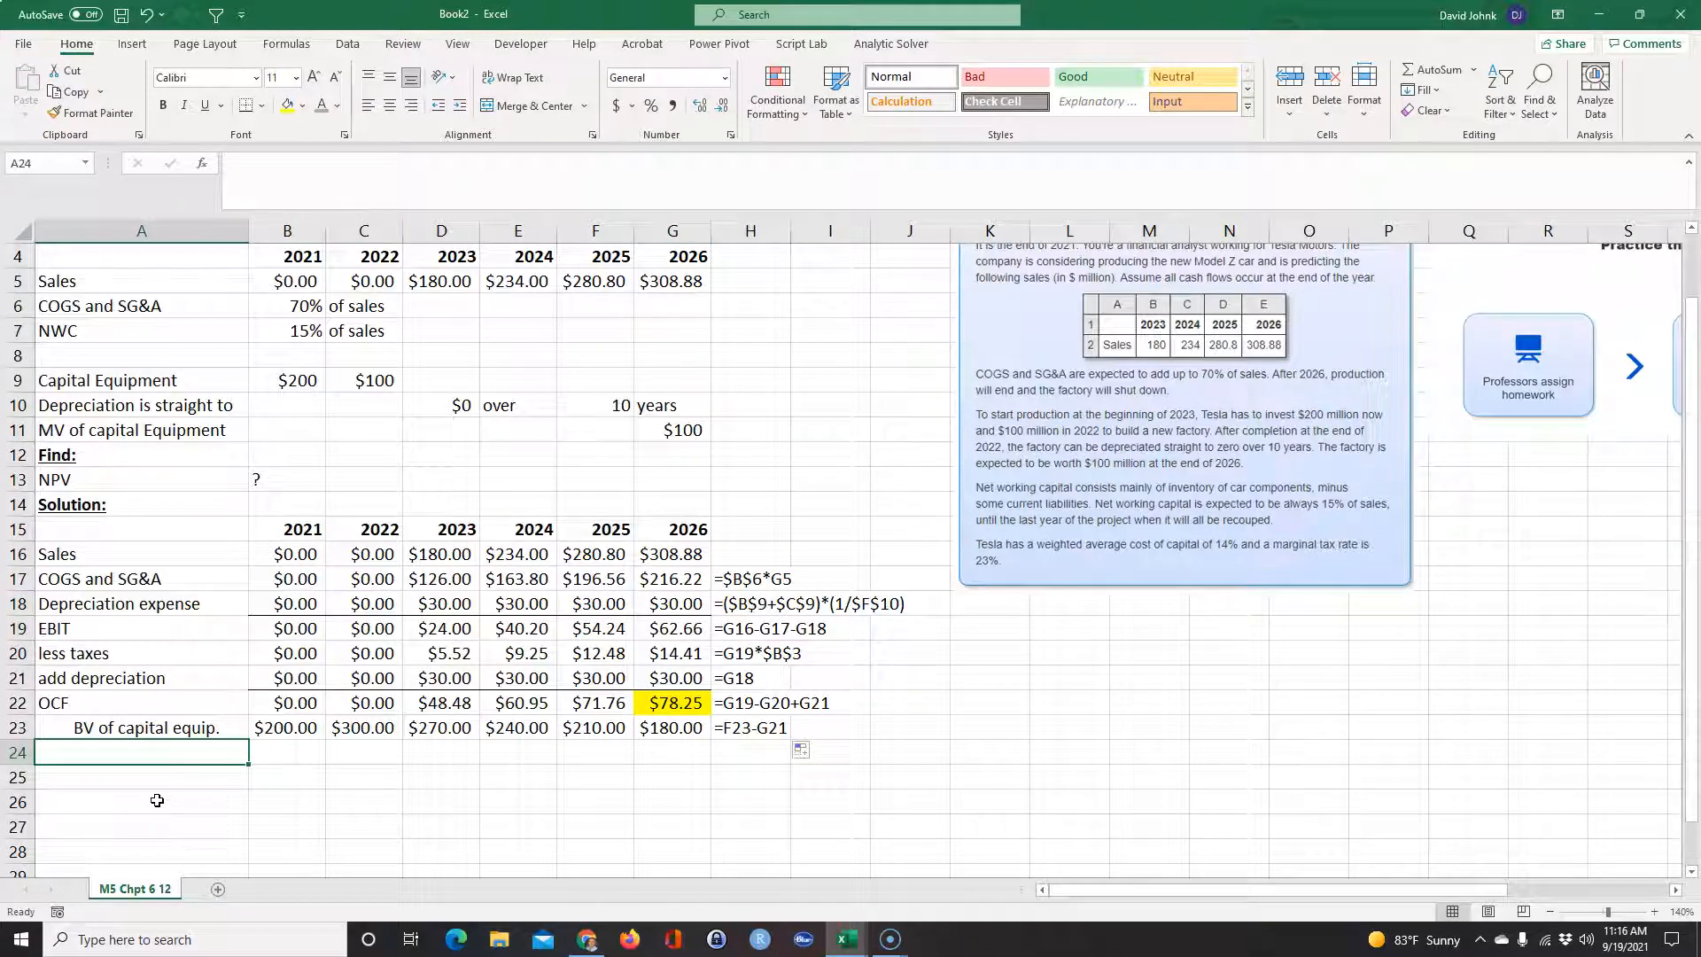
text(Cpa)
key(BackSpace)
key(BackSpace)
text(ai)
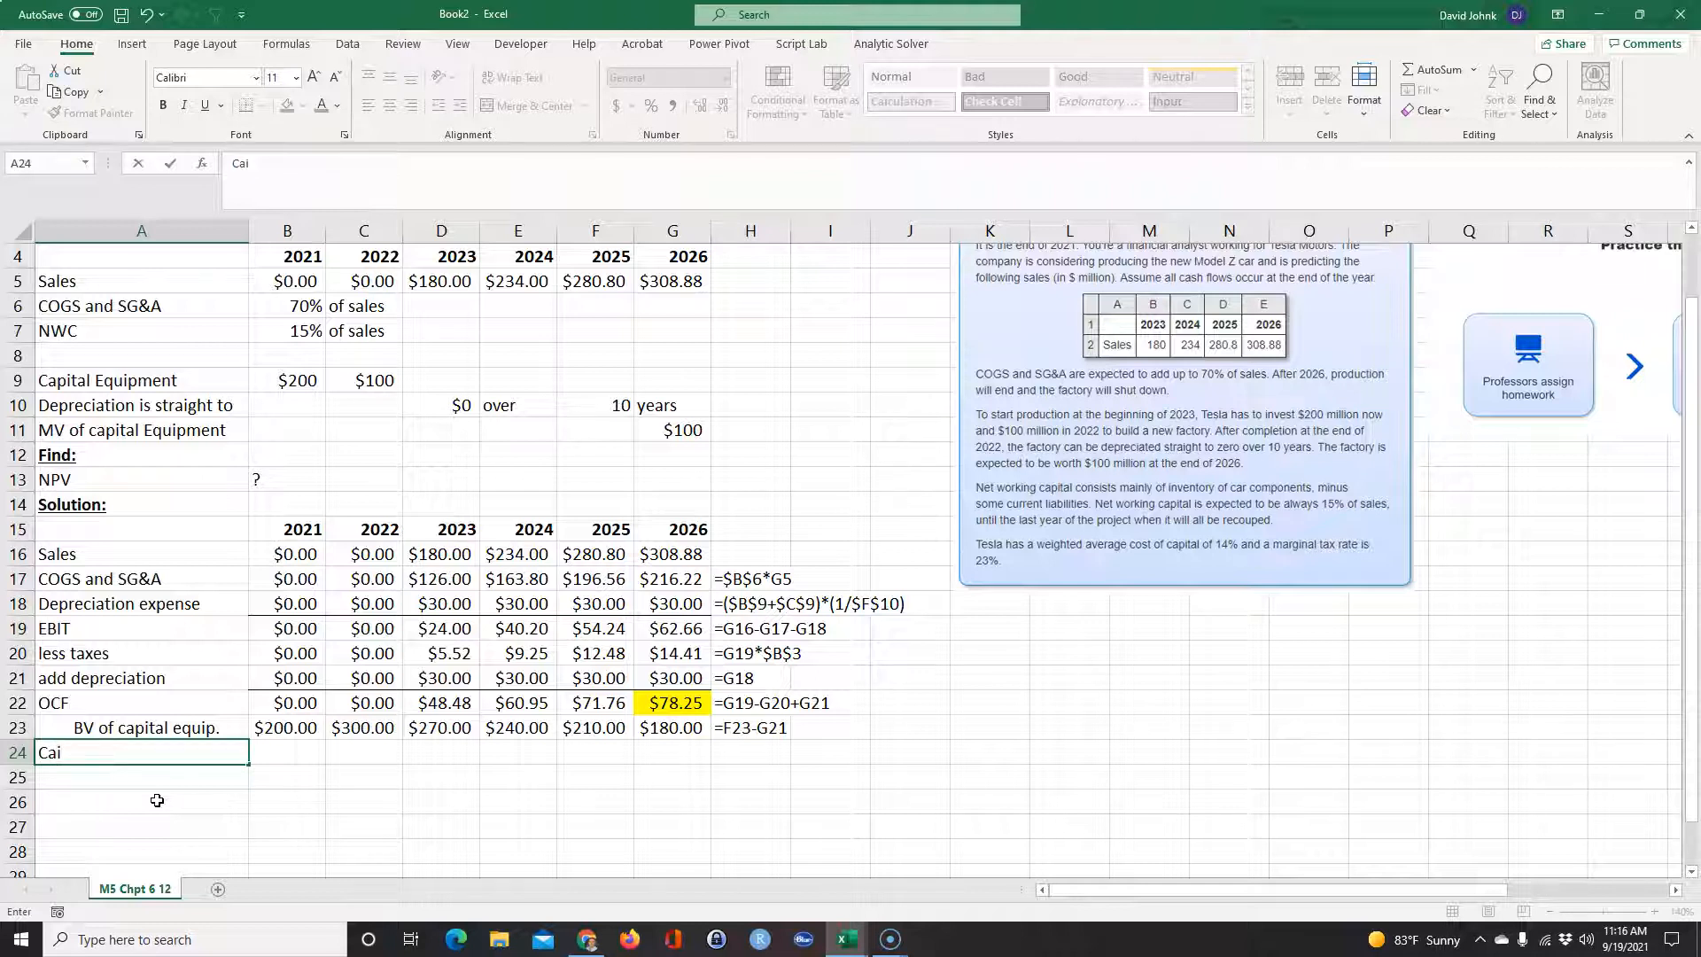
key(BackSpace)
text(p)
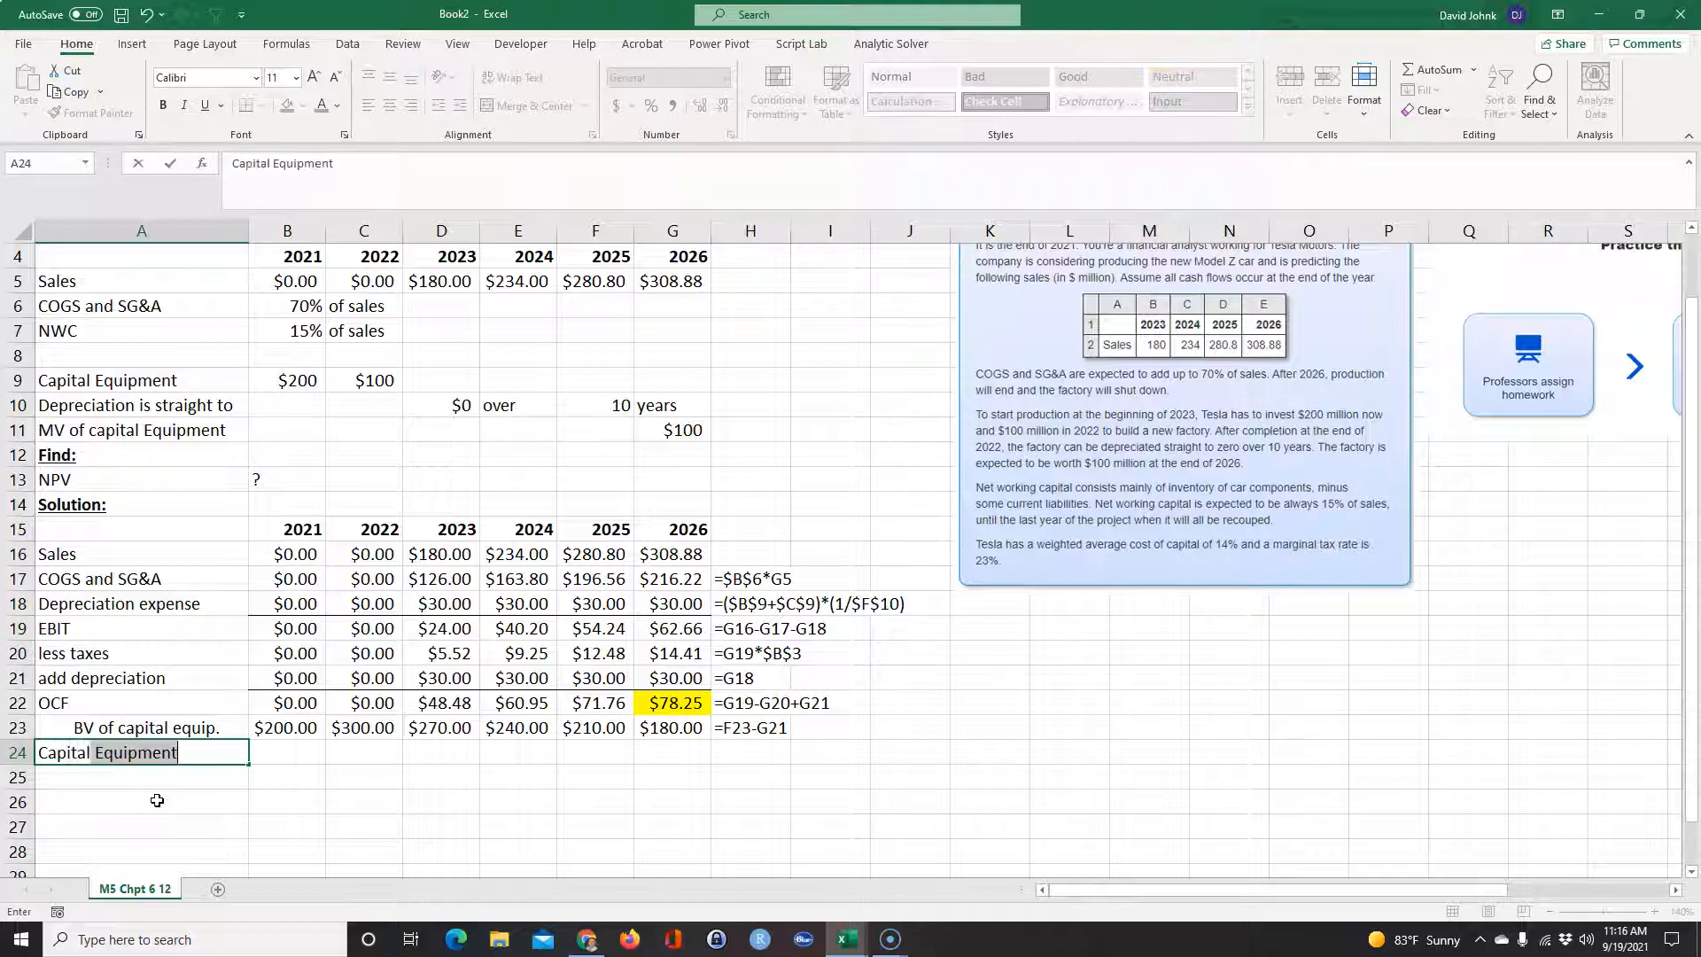
text(ital equp)
key(BackSpace)
text(ipment invest.)
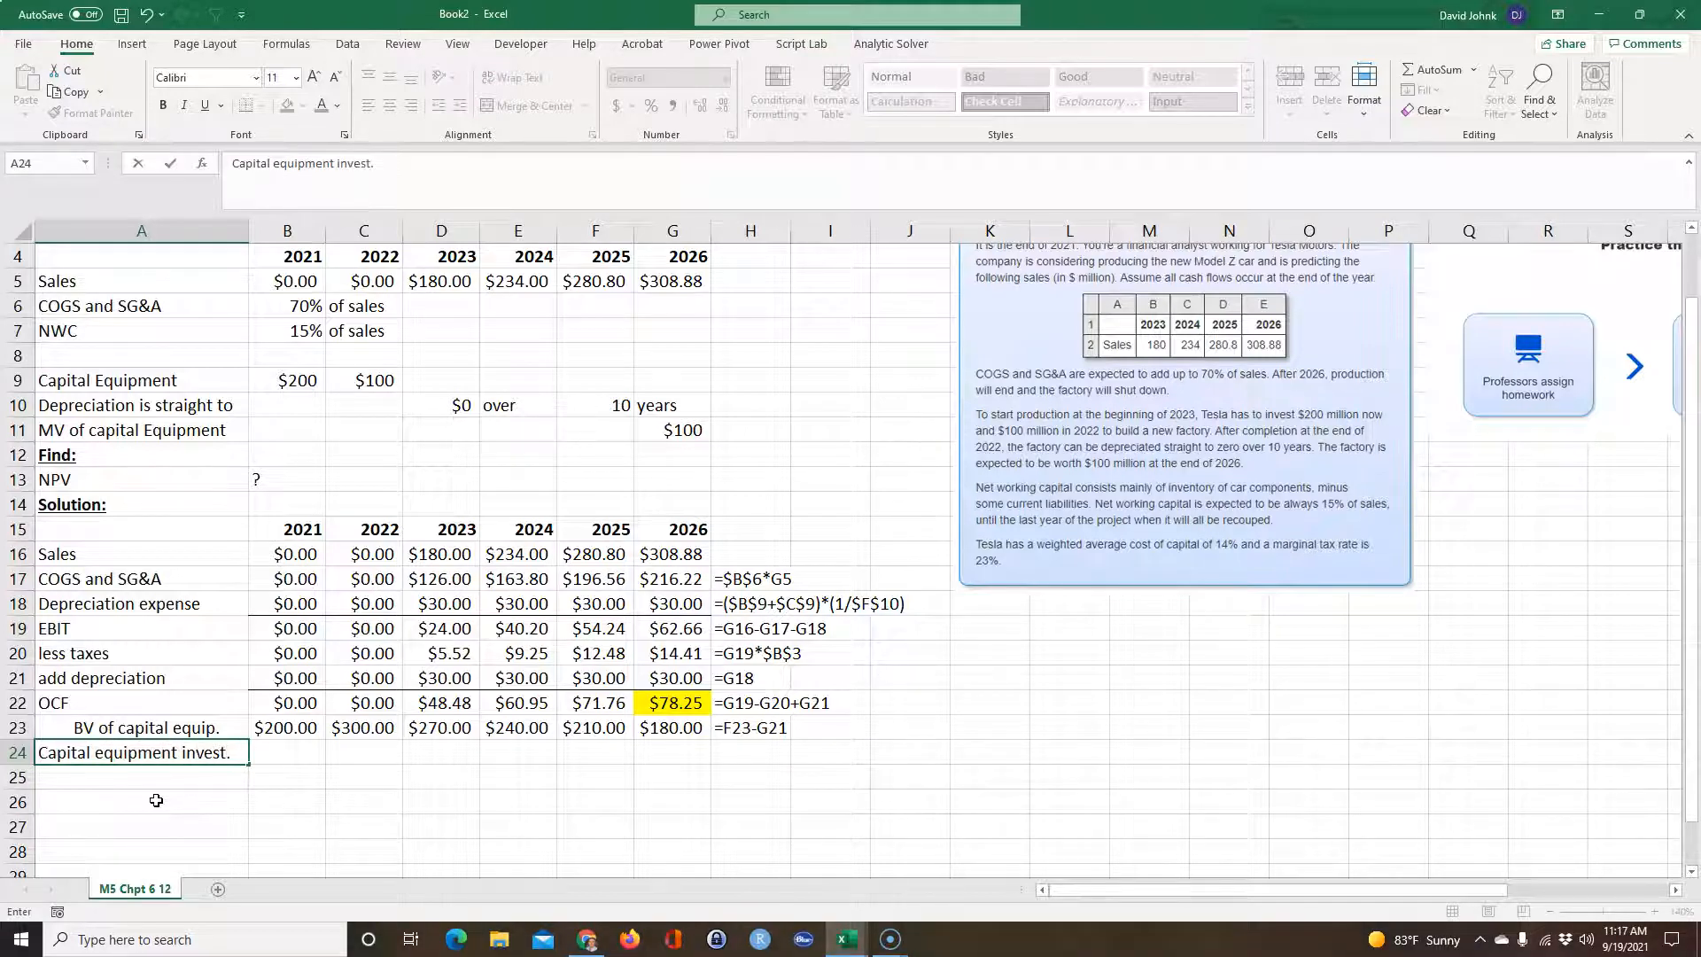
- Link B24 to the capital equipment cost with =B9 and fill it to C24
click(279, 755)
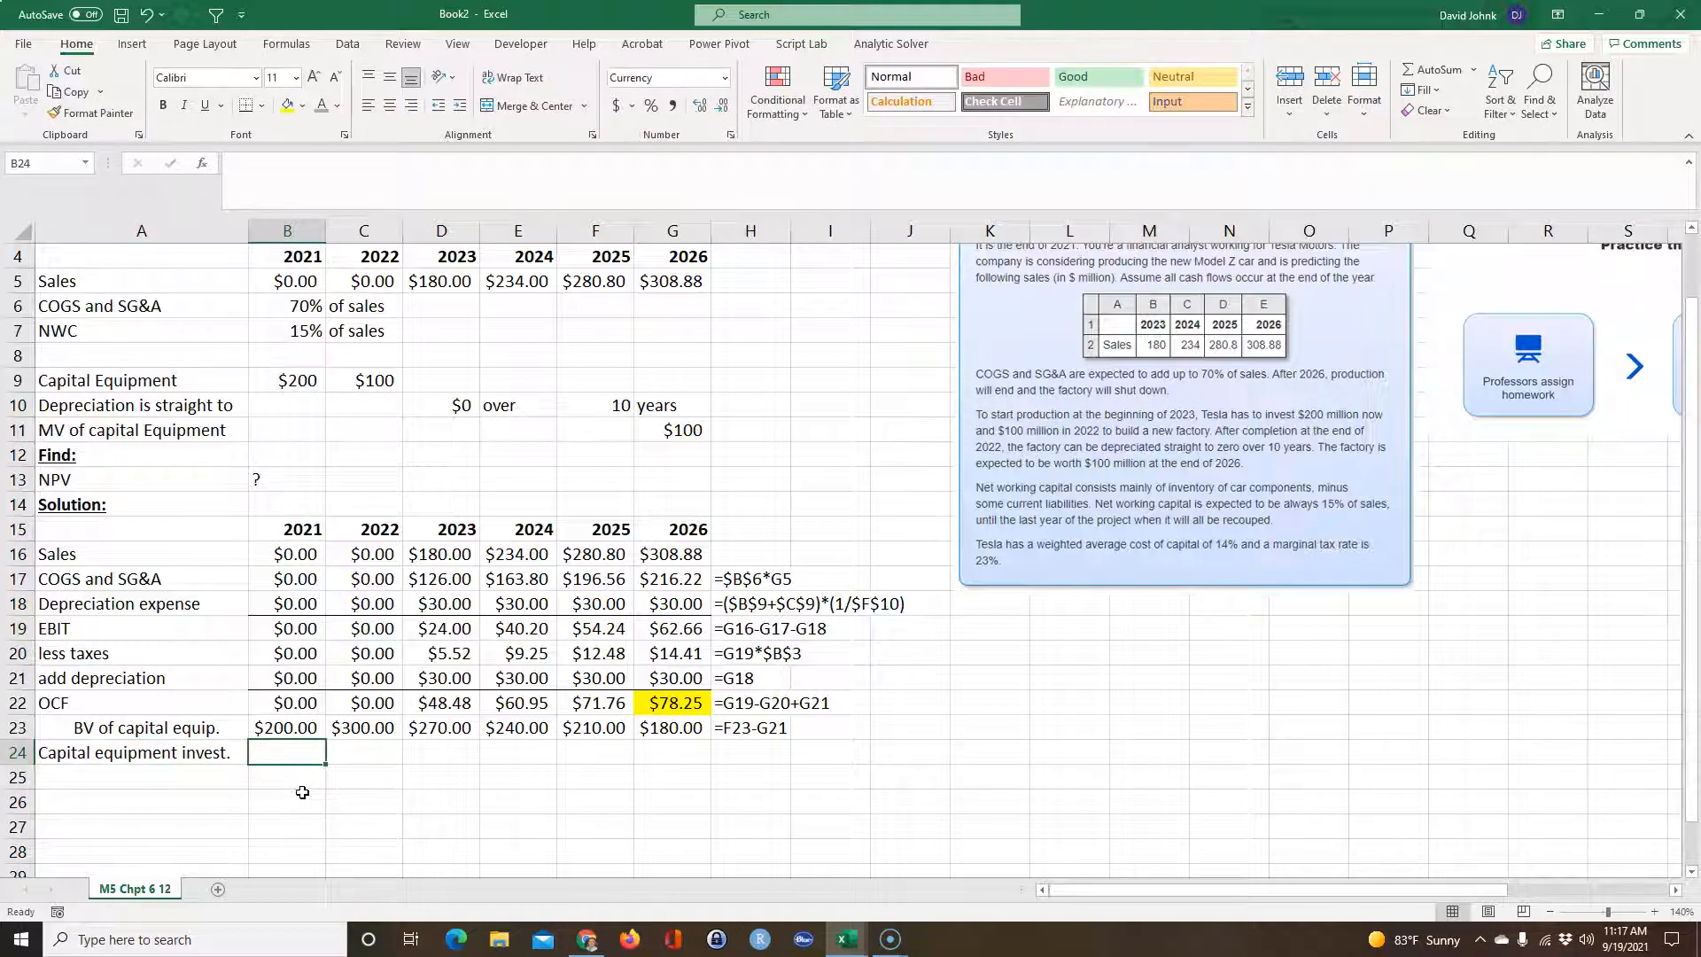
text(=)
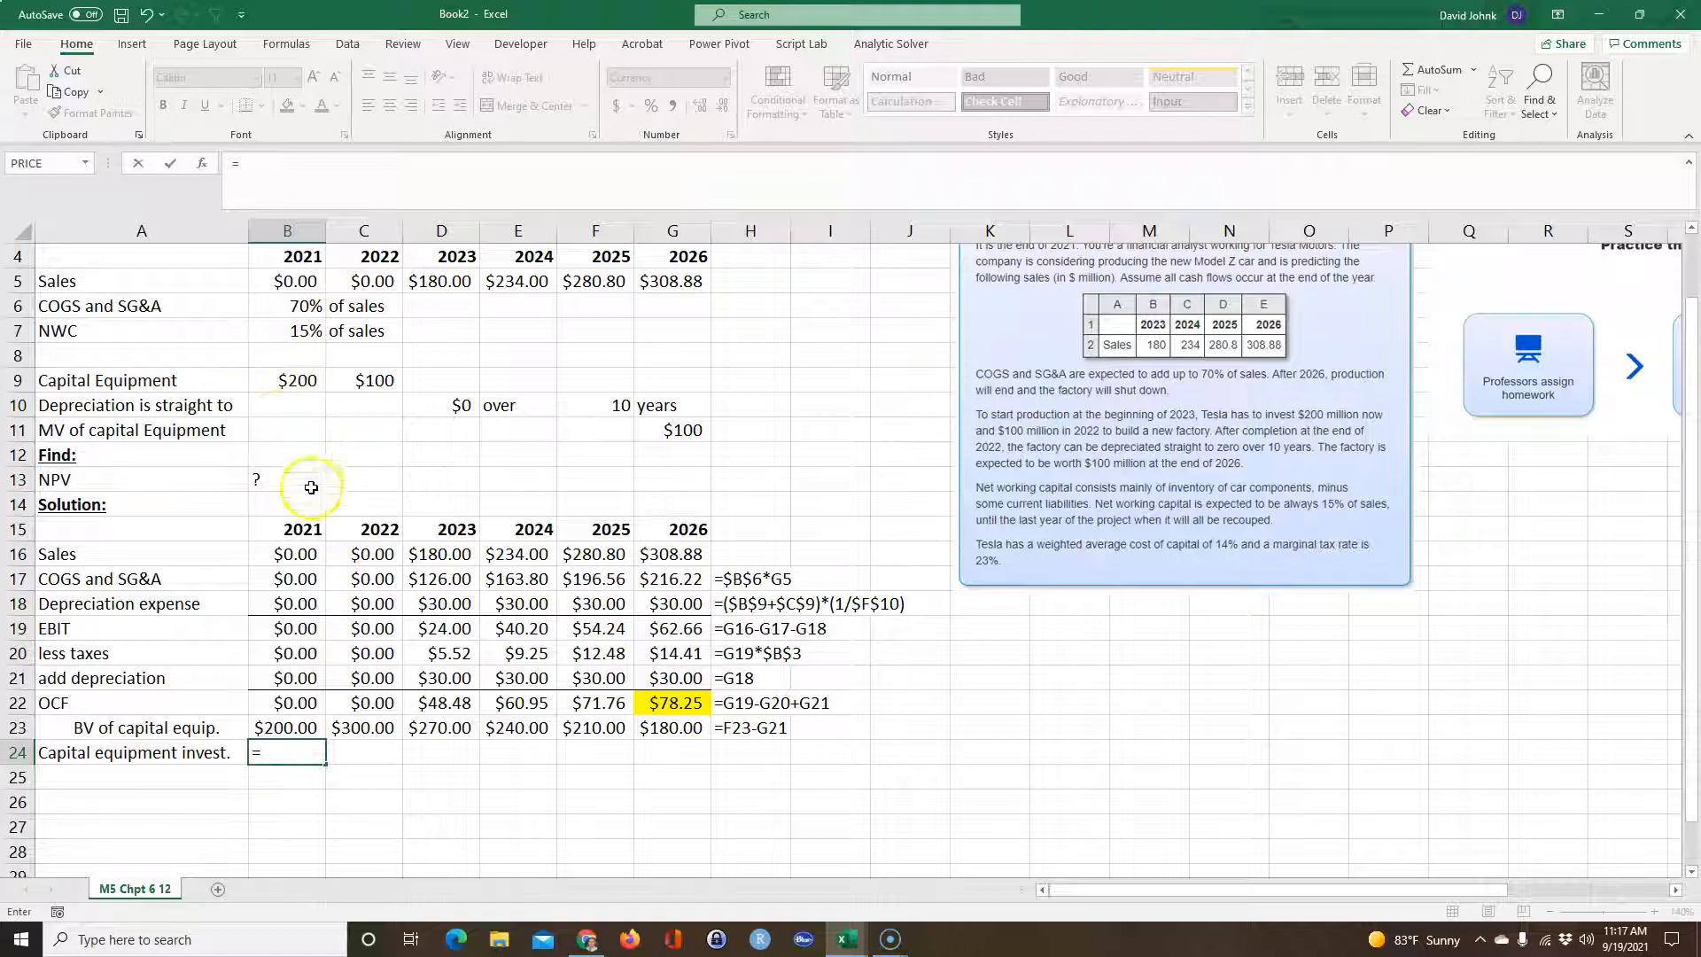
click(298, 380)
key(Return)
click(293, 753)
drag(328, 765, 365, 755)
- Calculate the after-tax salvage value of the equipment in G24 with =G11-(G11-G23)*B3
drag(440, 728, 593, 734)
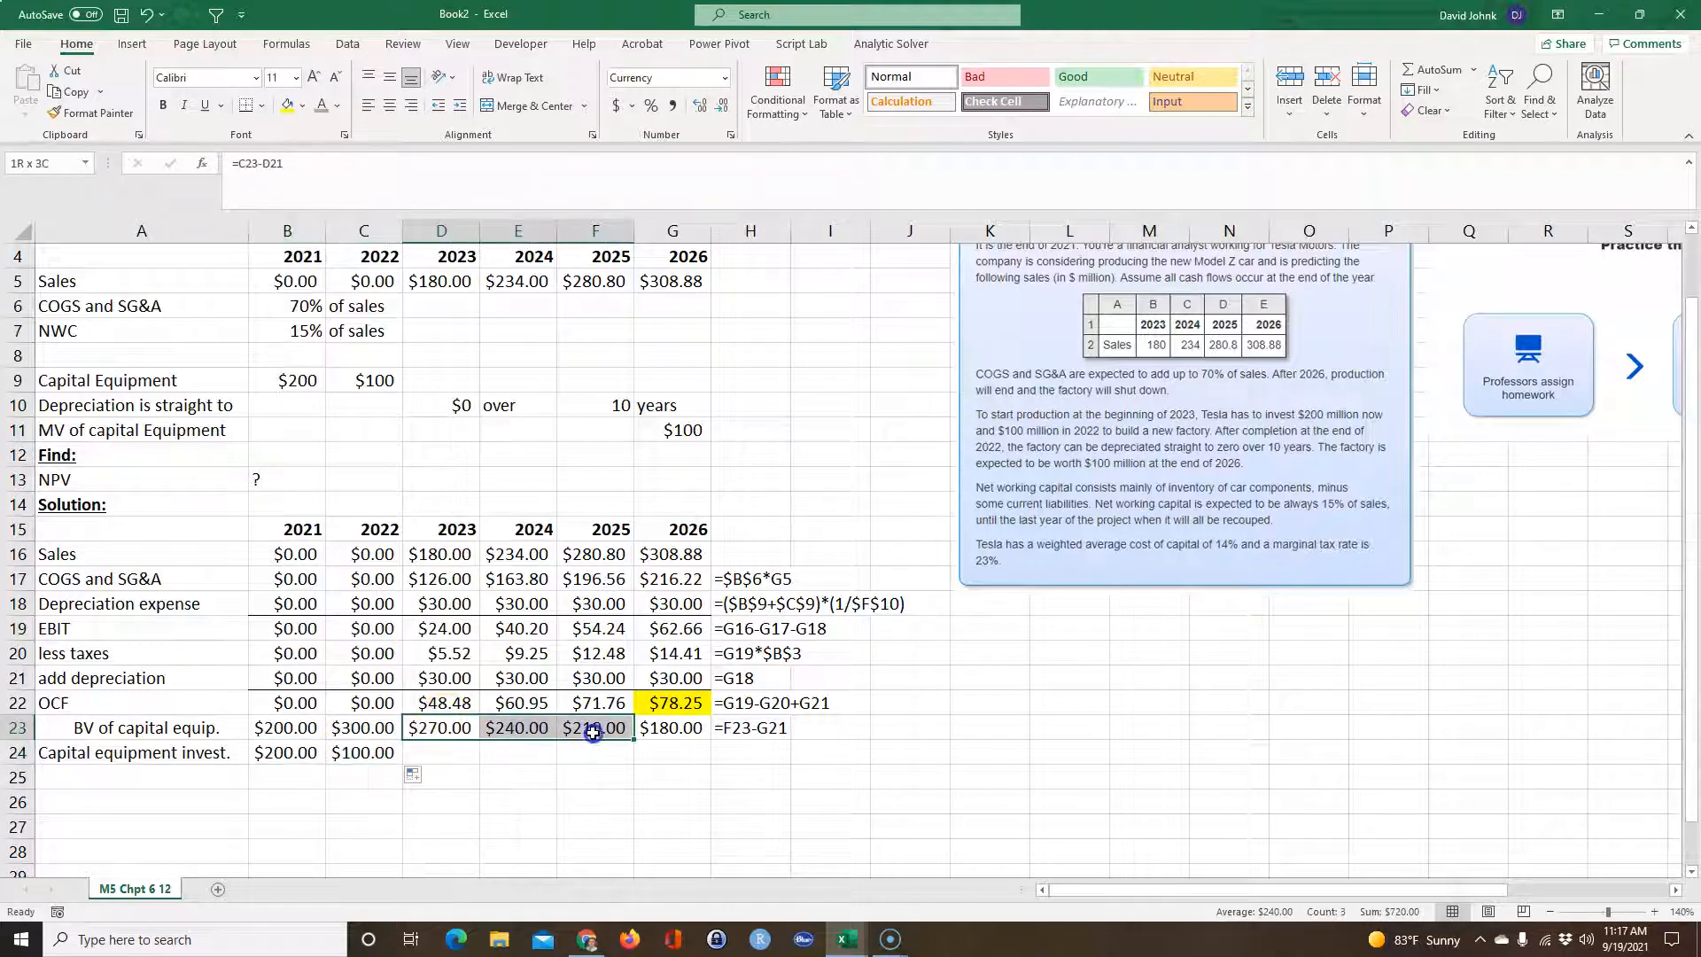
click(639, 735)
click(683, 754)
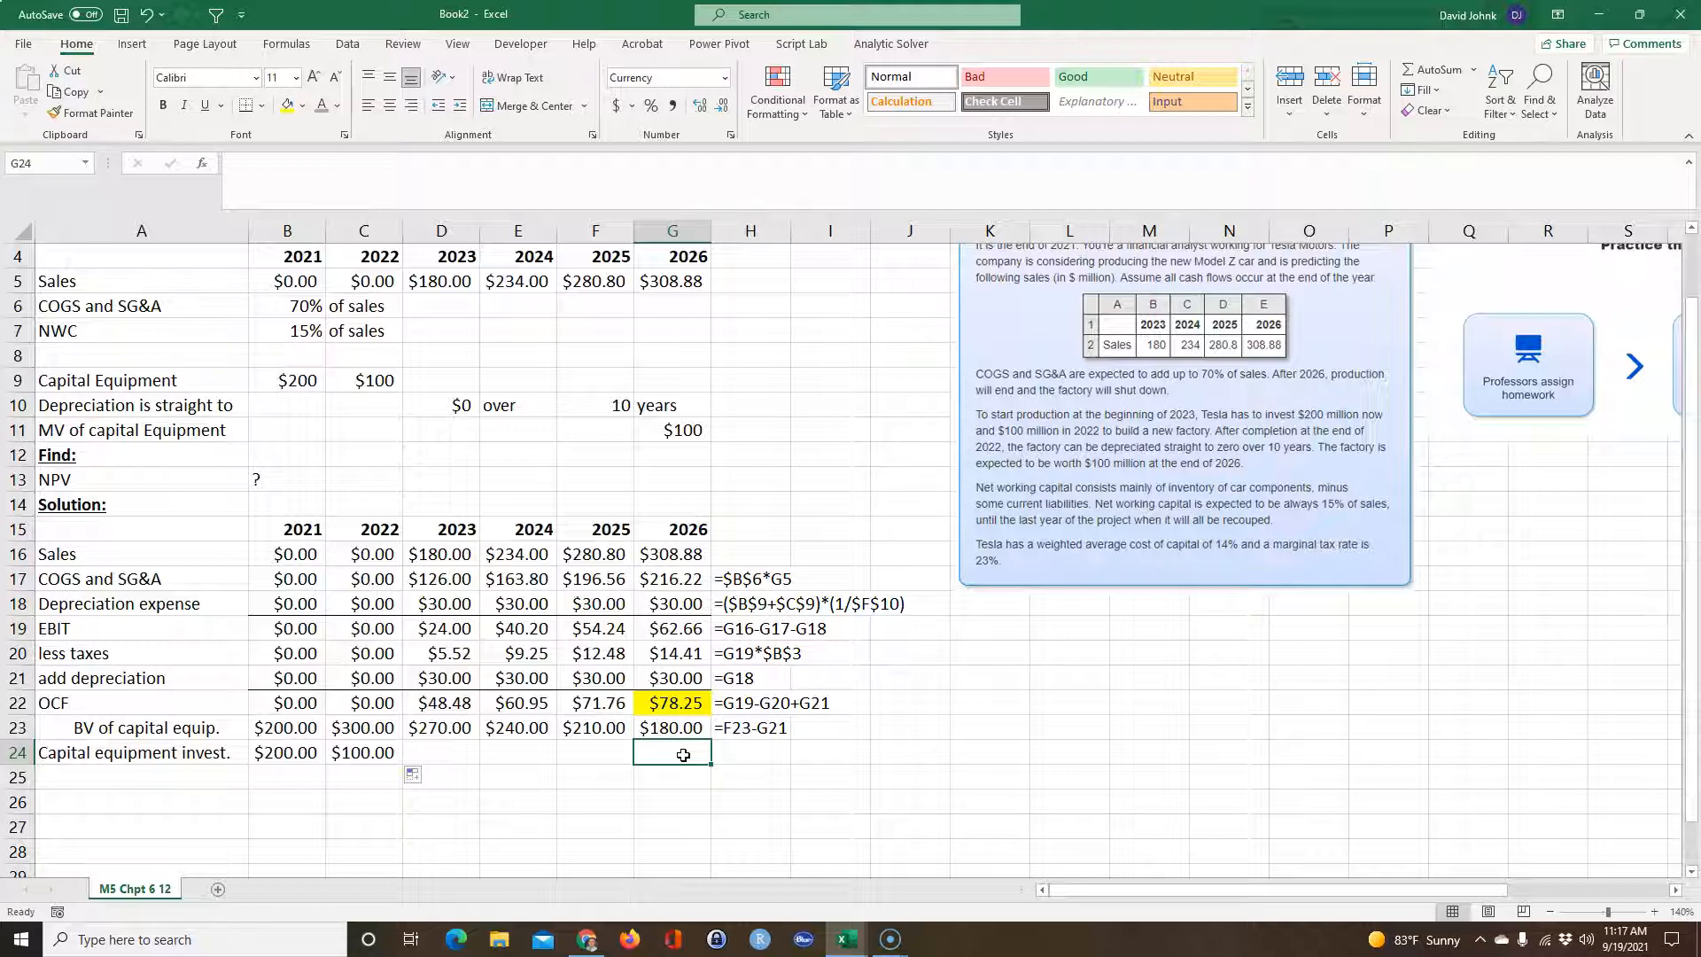
text(=)
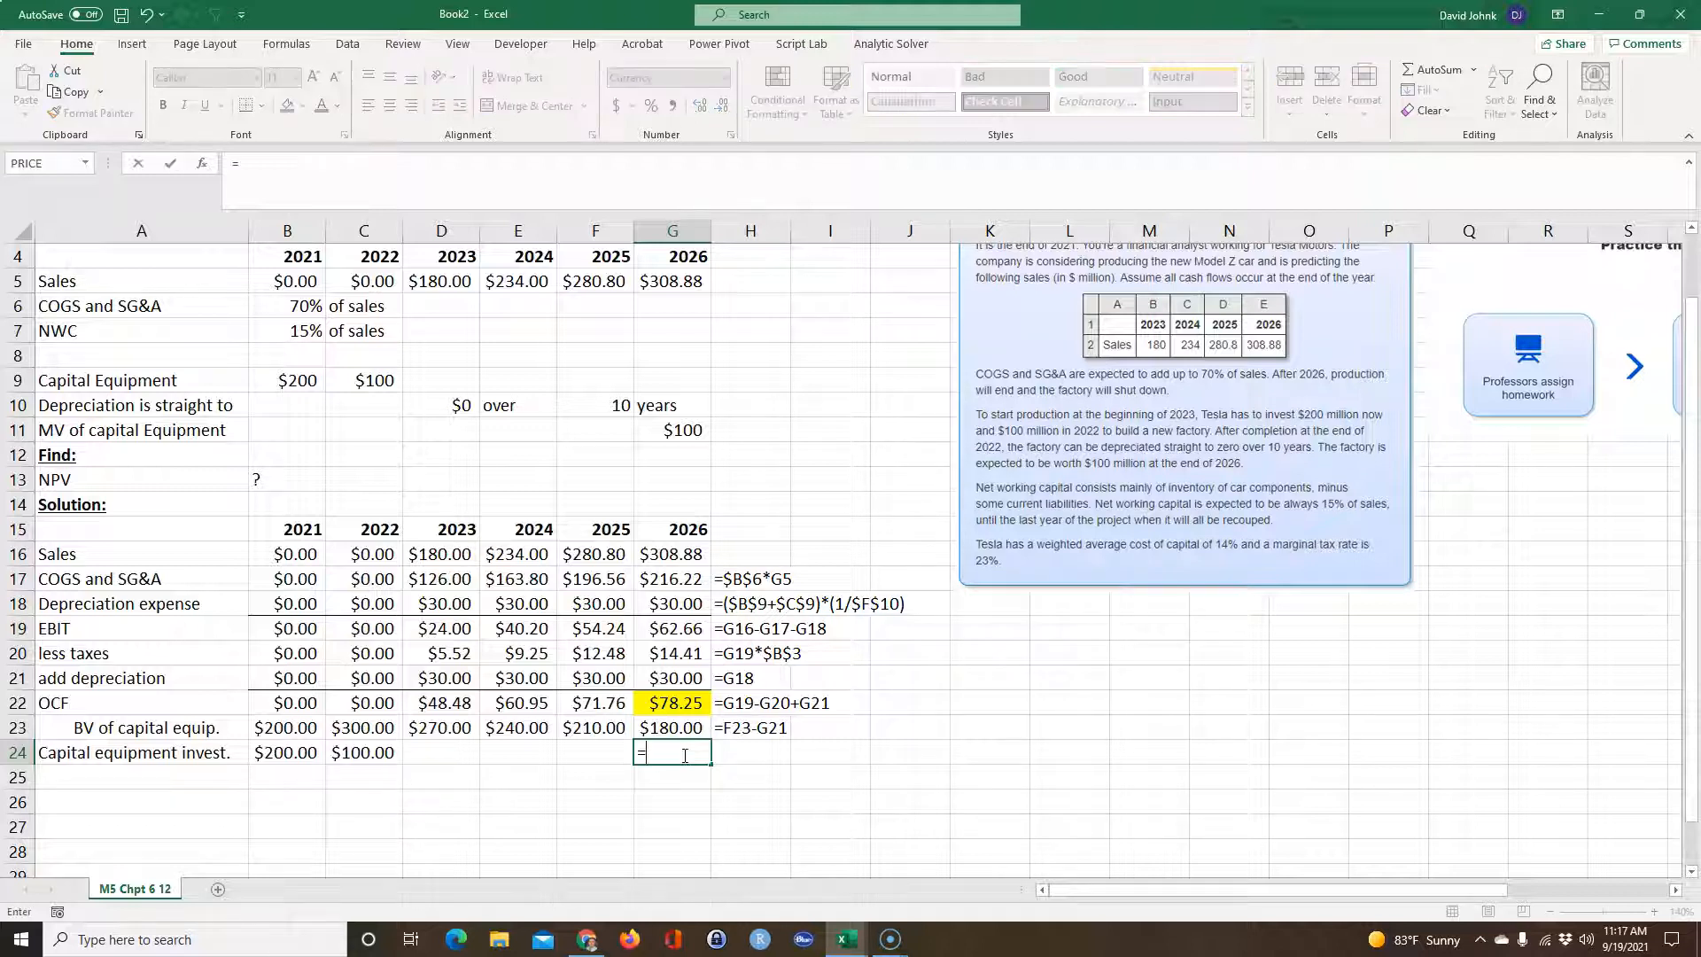
click(678, 431)
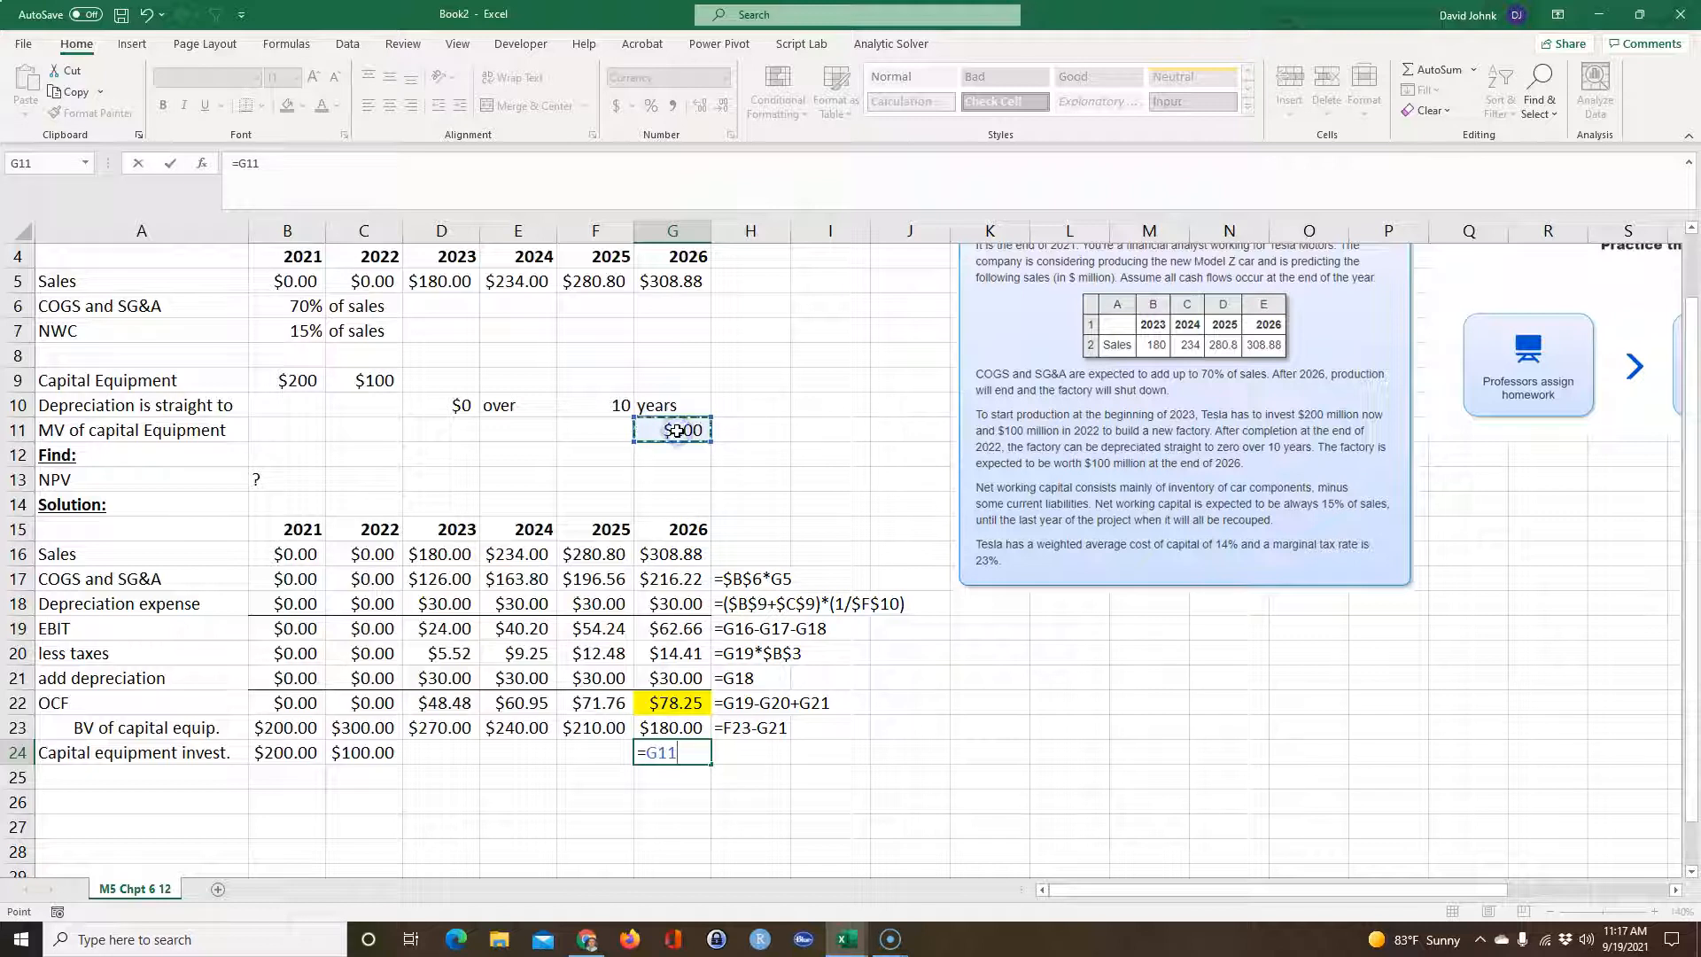
text(-()
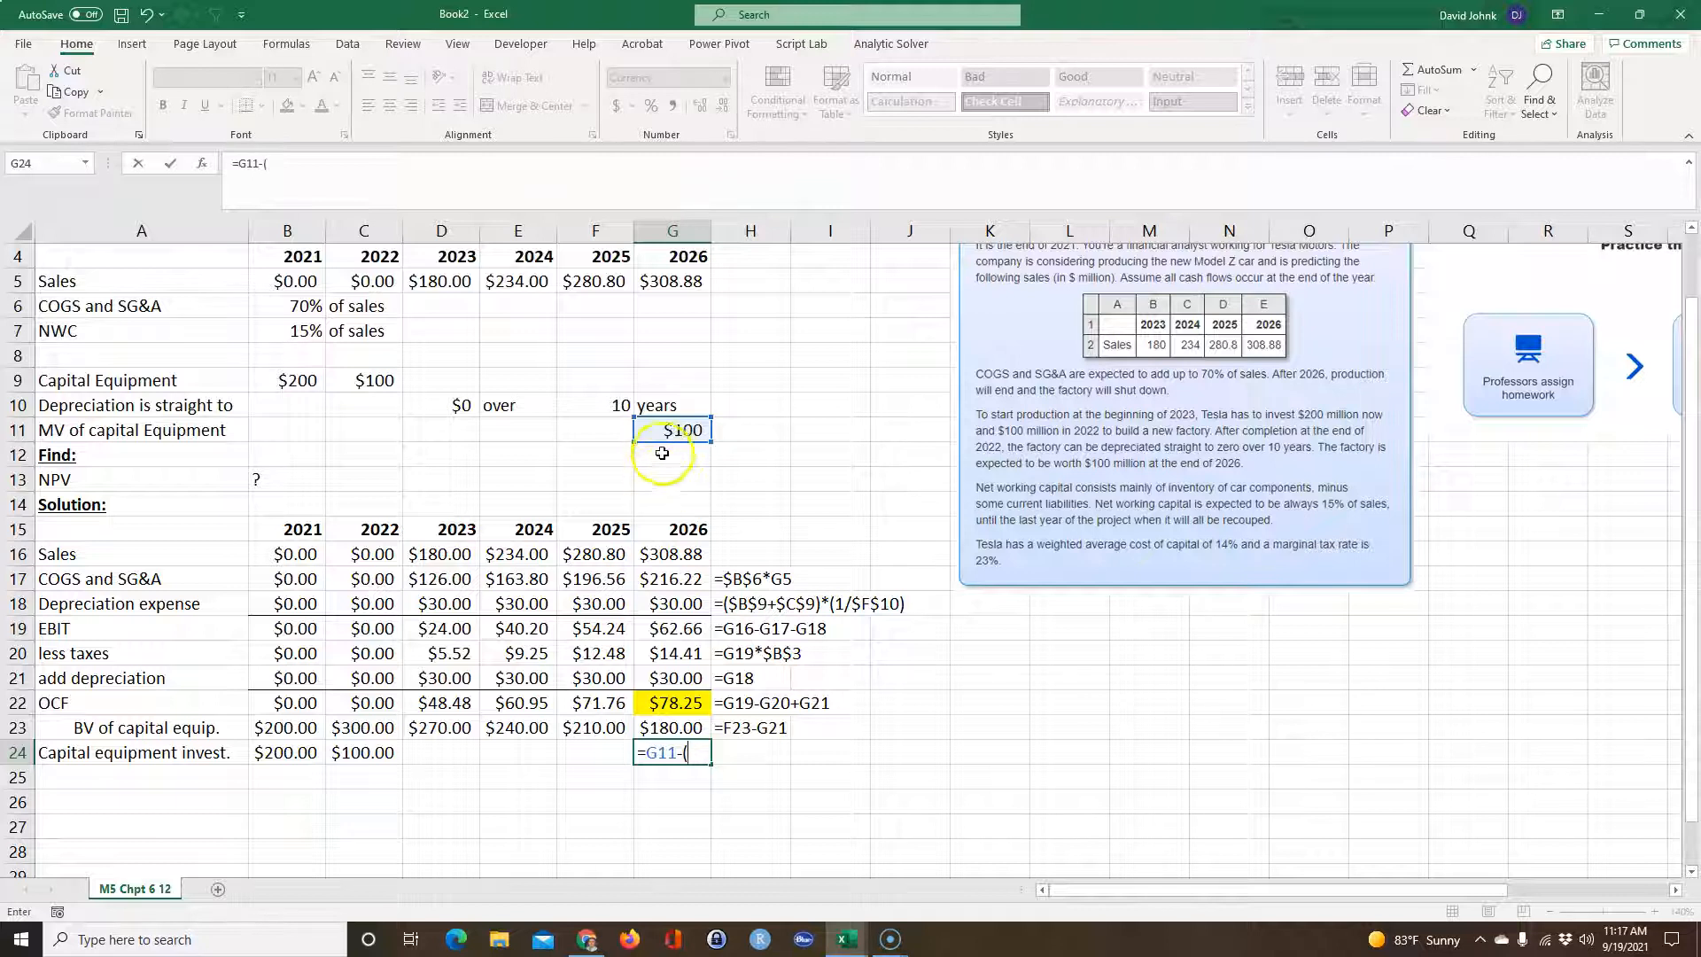
click(676, 431)
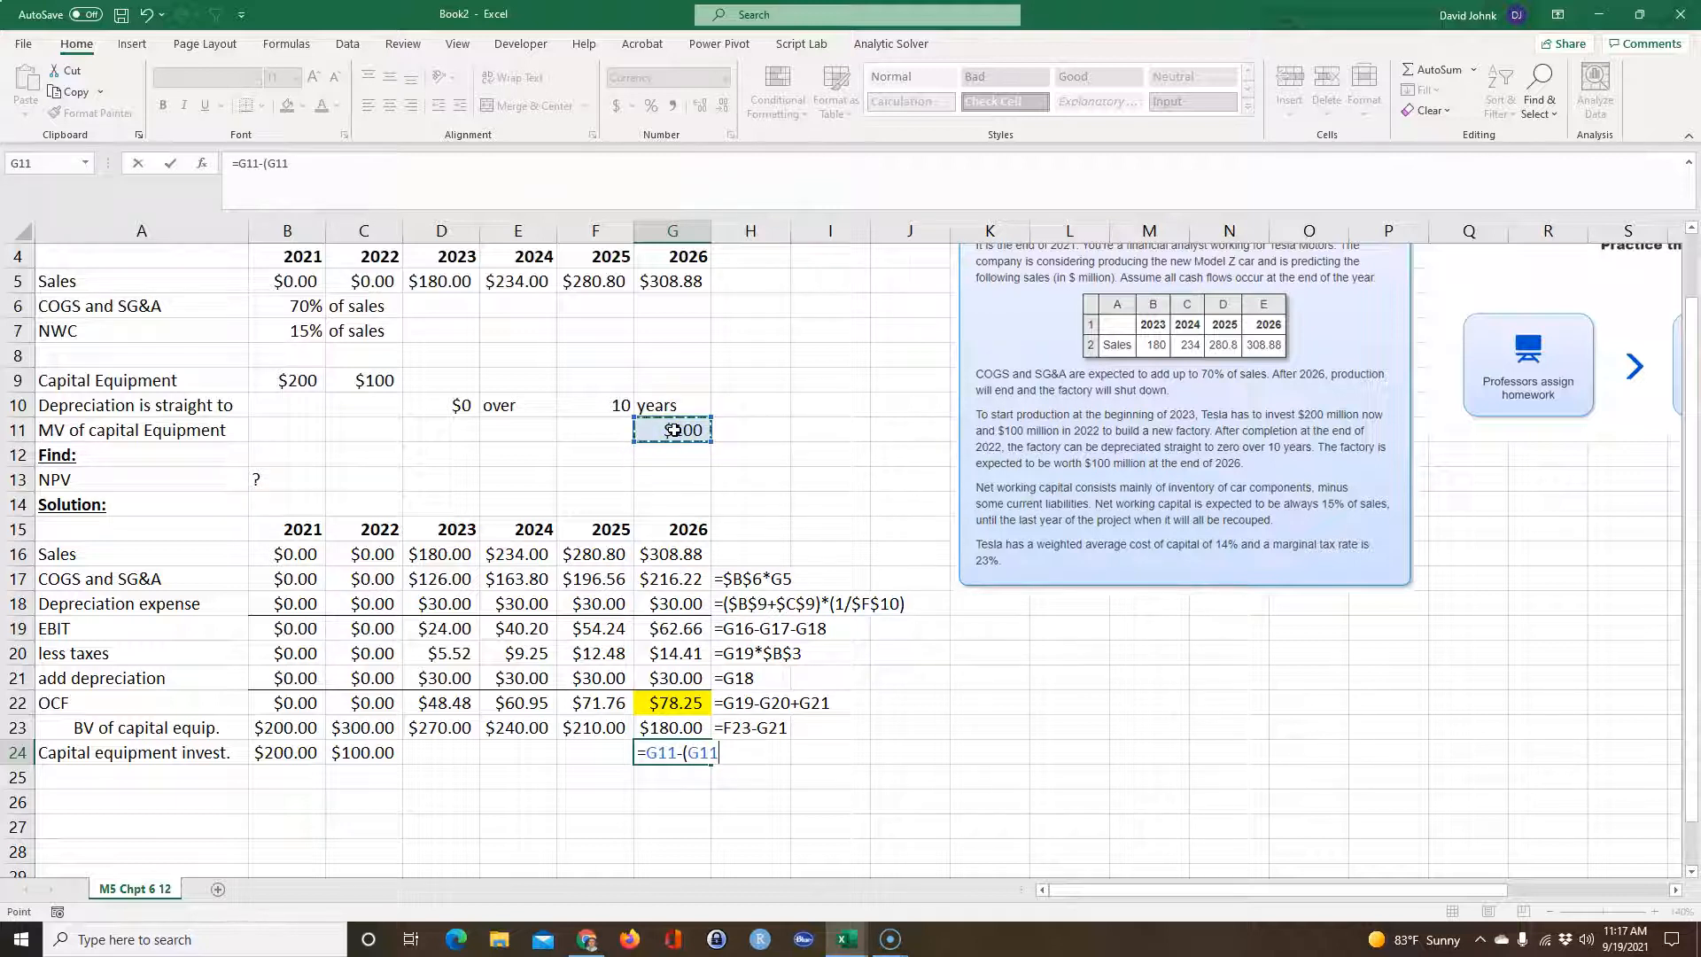
text(-)
click(675, 728)
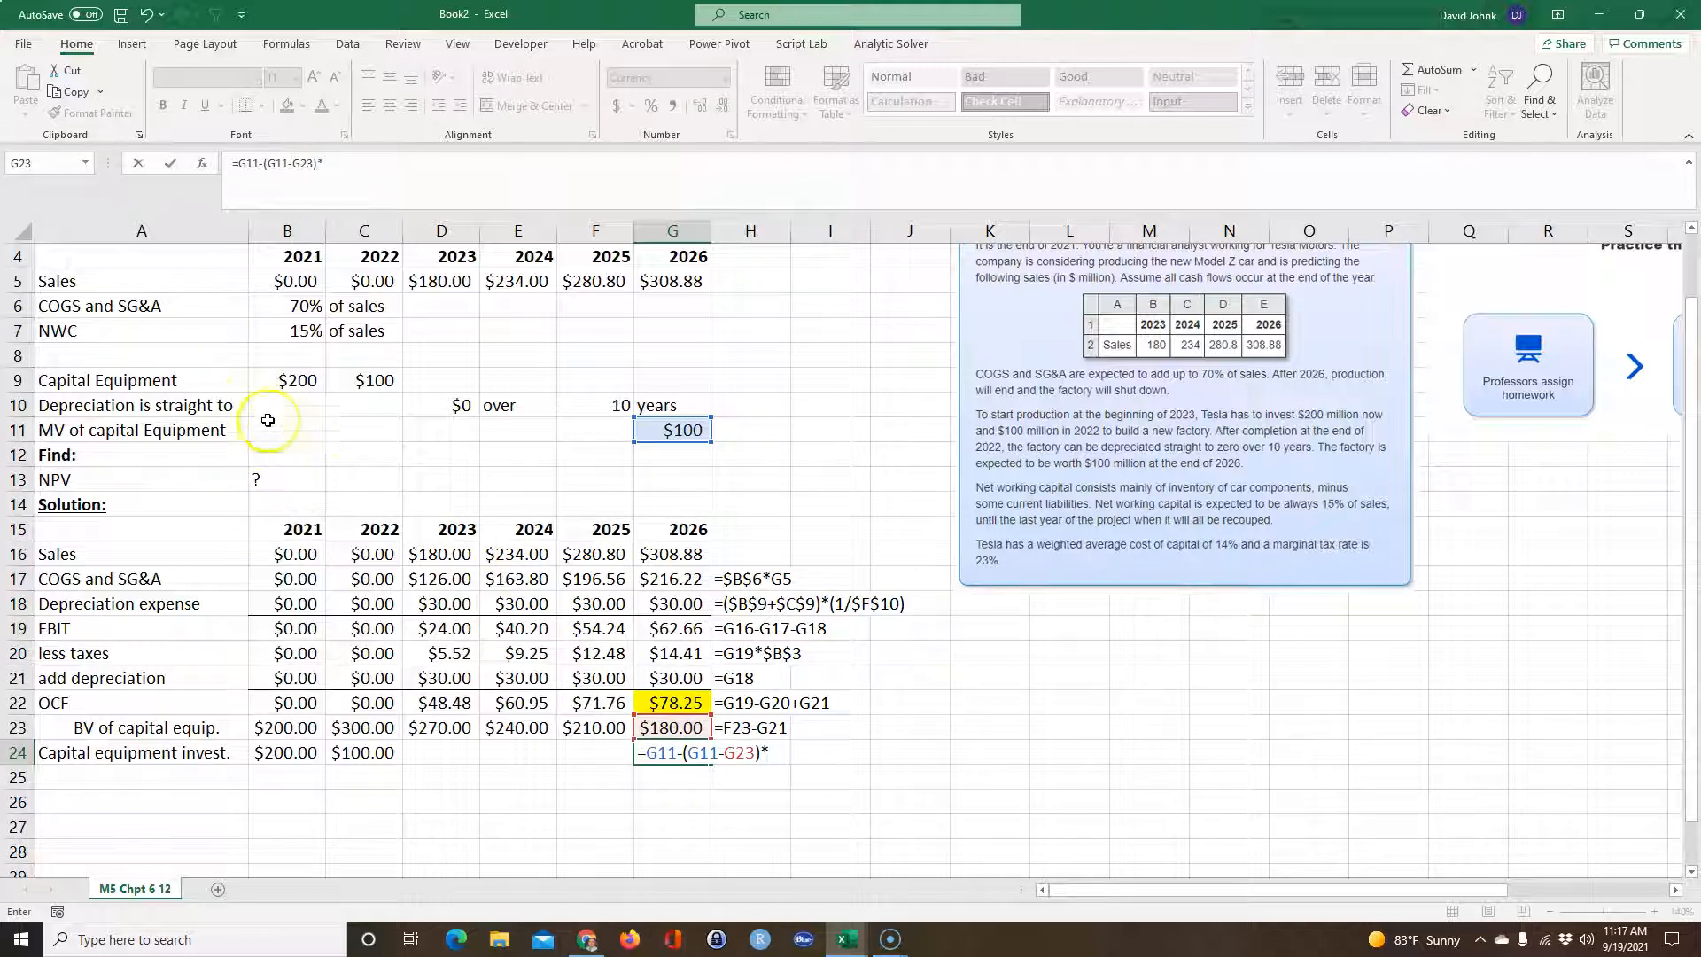
scroll(266, 443, up, 1)
click(295, 281)
key(Return)
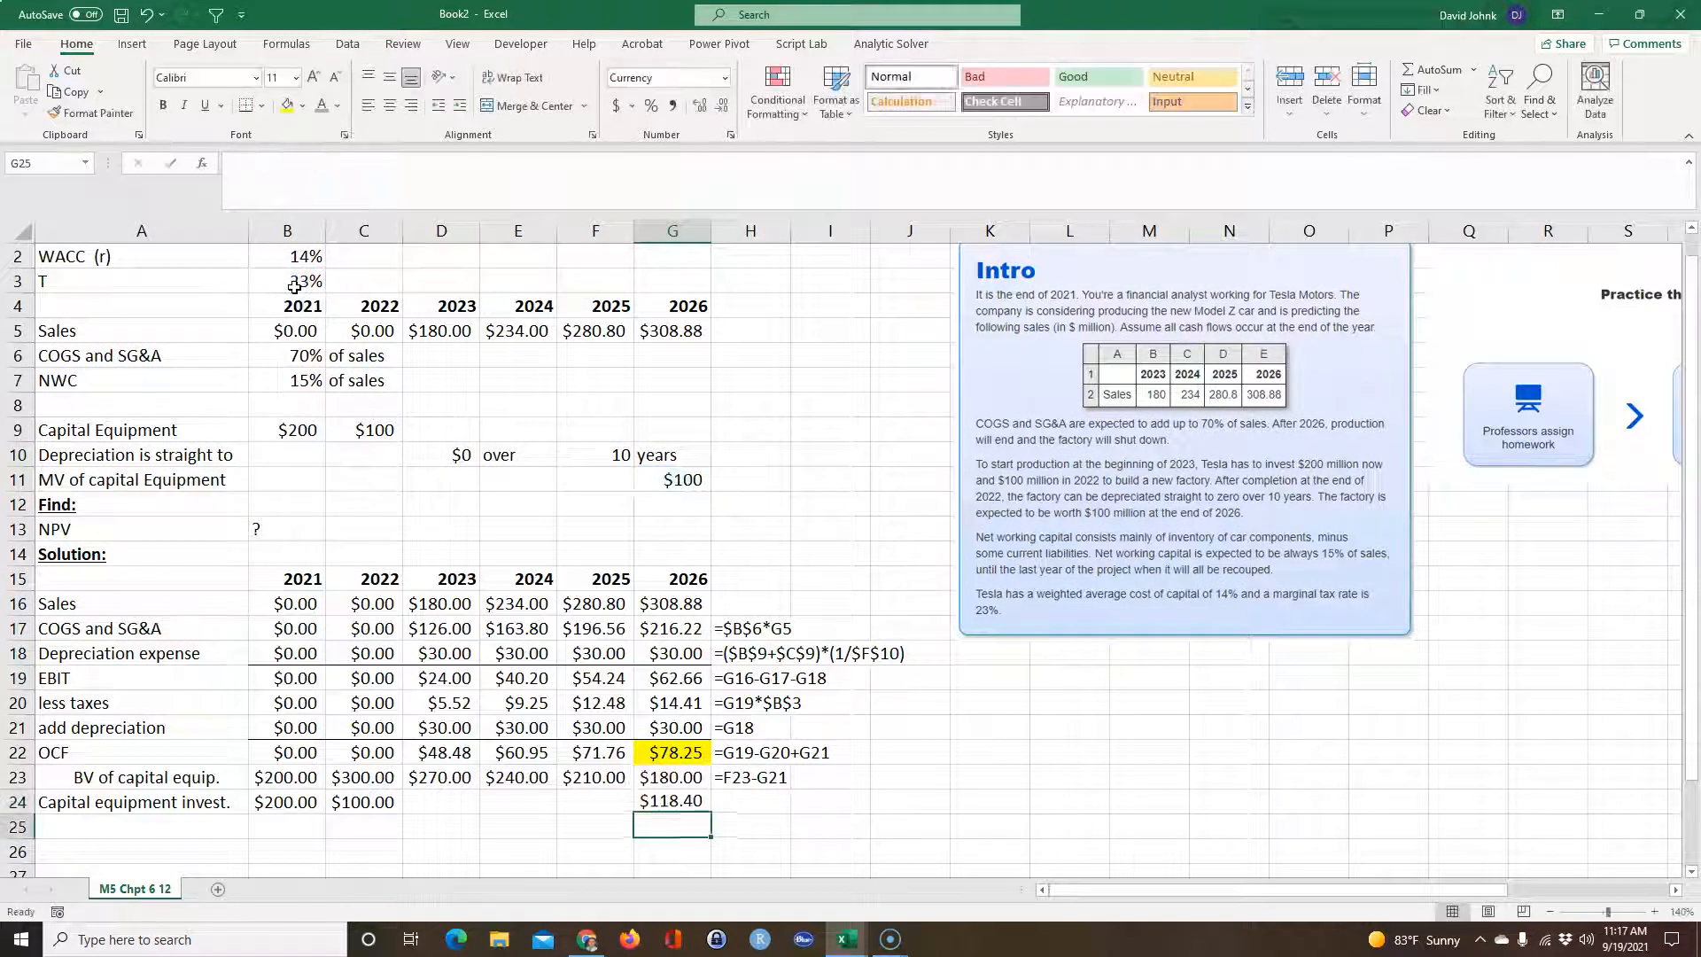
click(656, 802)
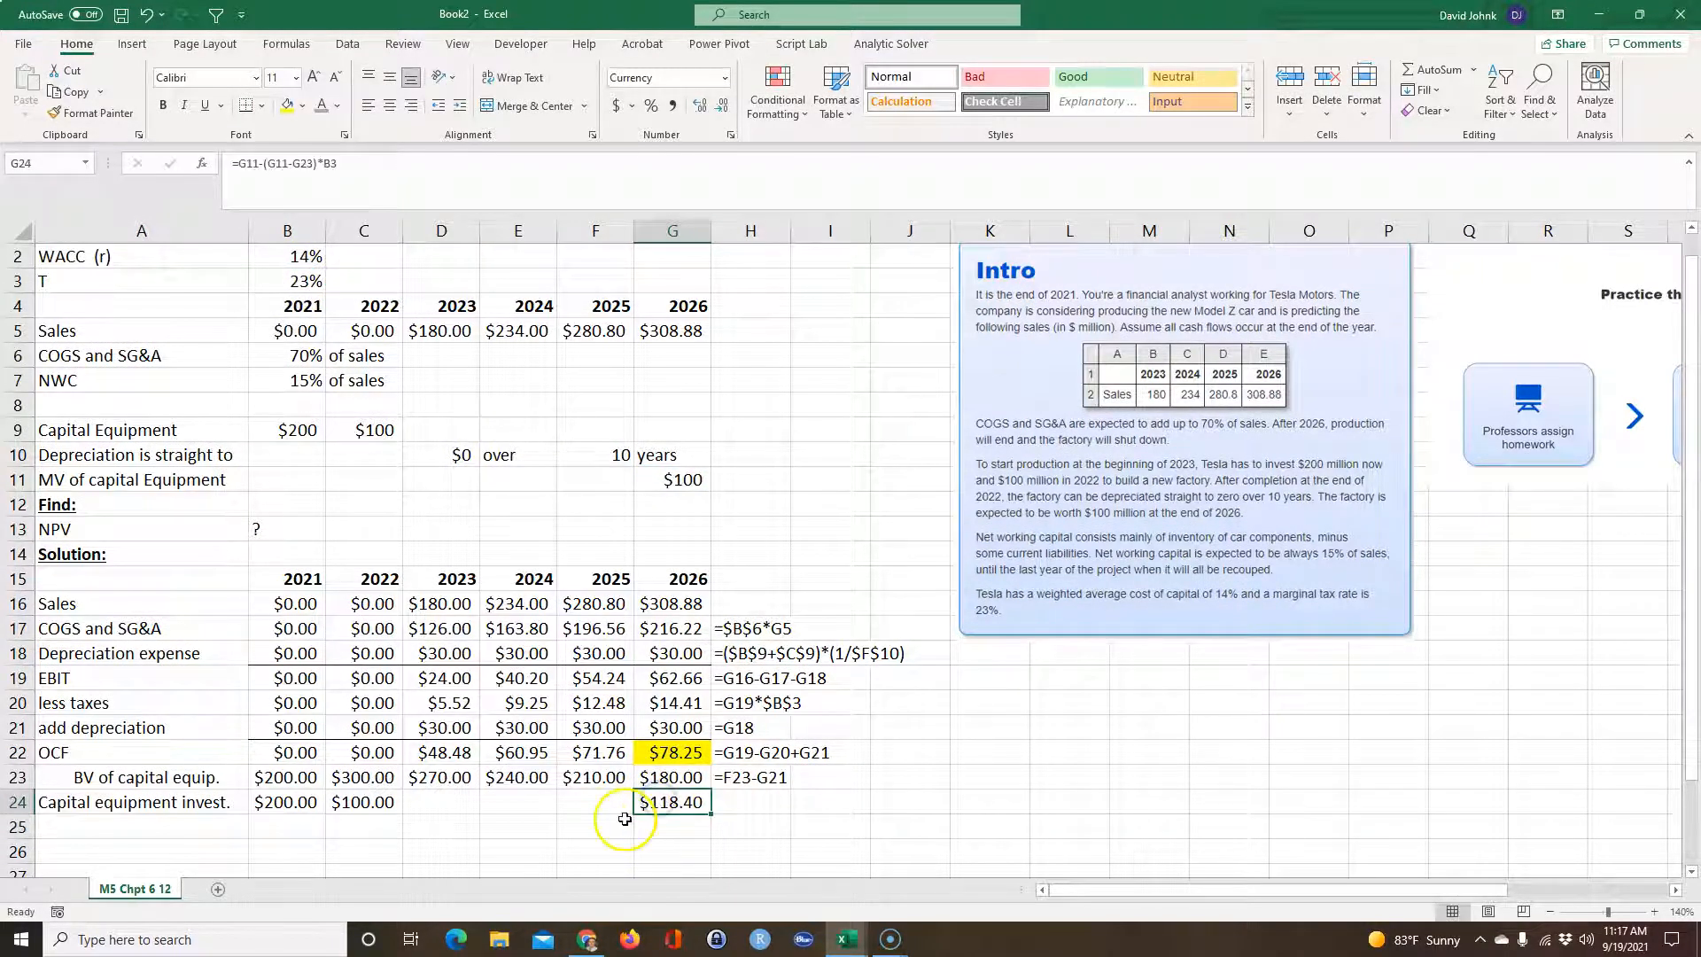
- Check the after-tax salvage value formula in G24 along with its market value in G11 and book value in G23
double_click(676, 805)
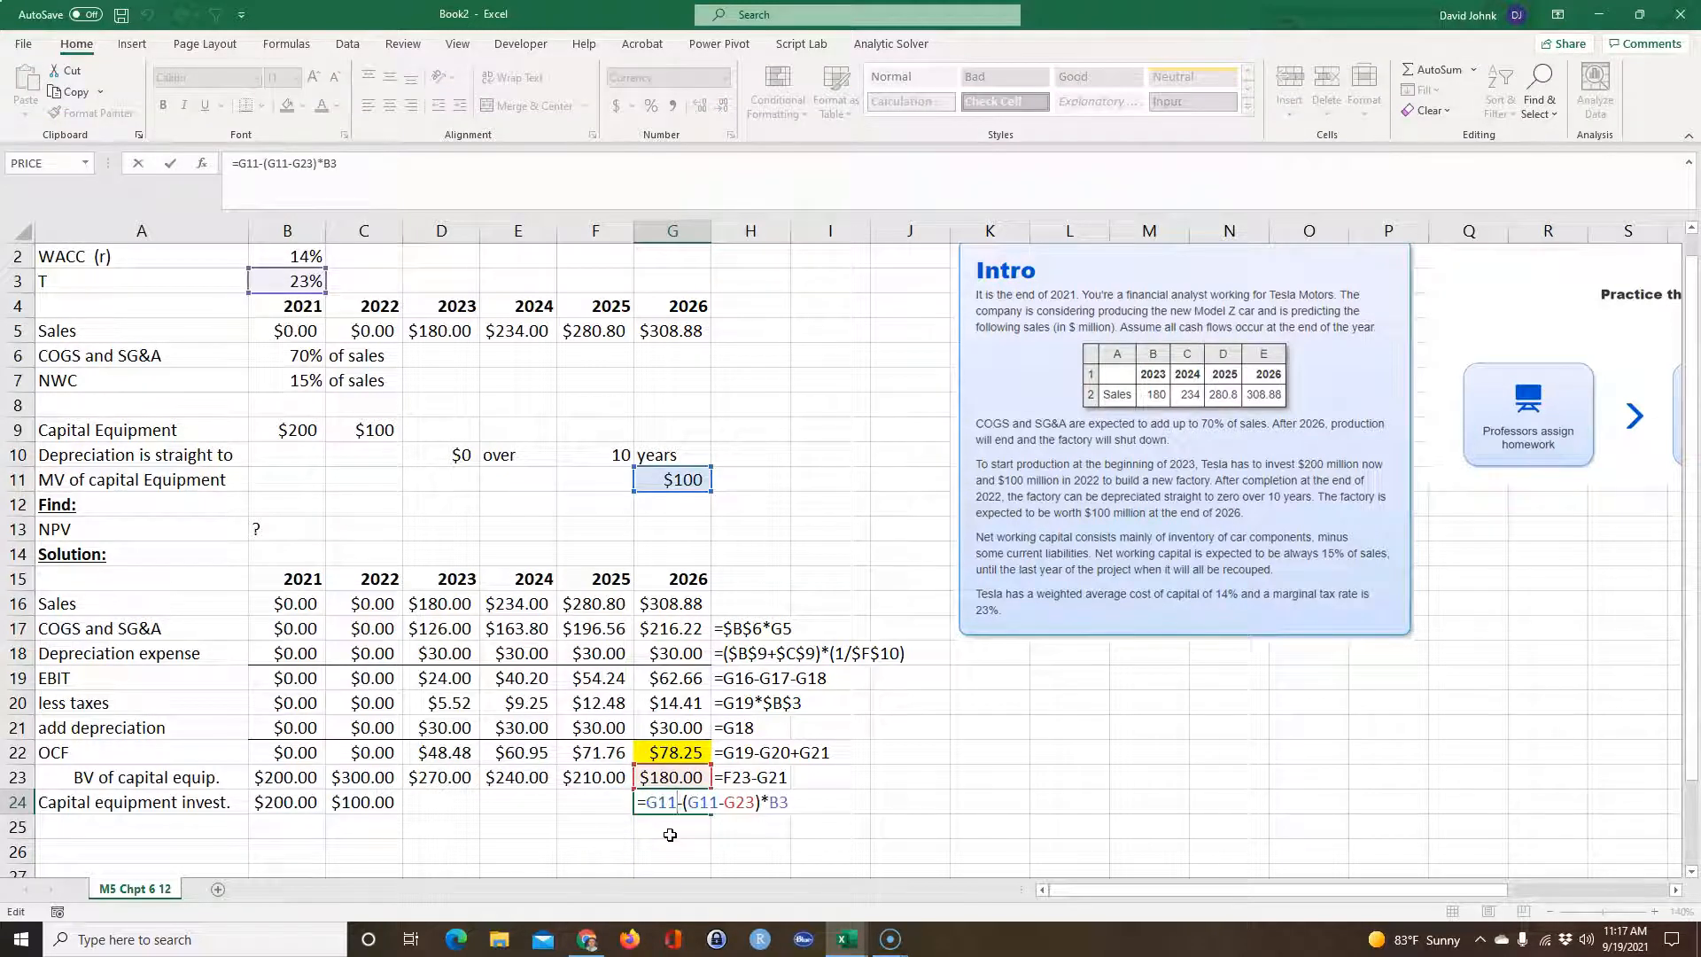
key(Escape)
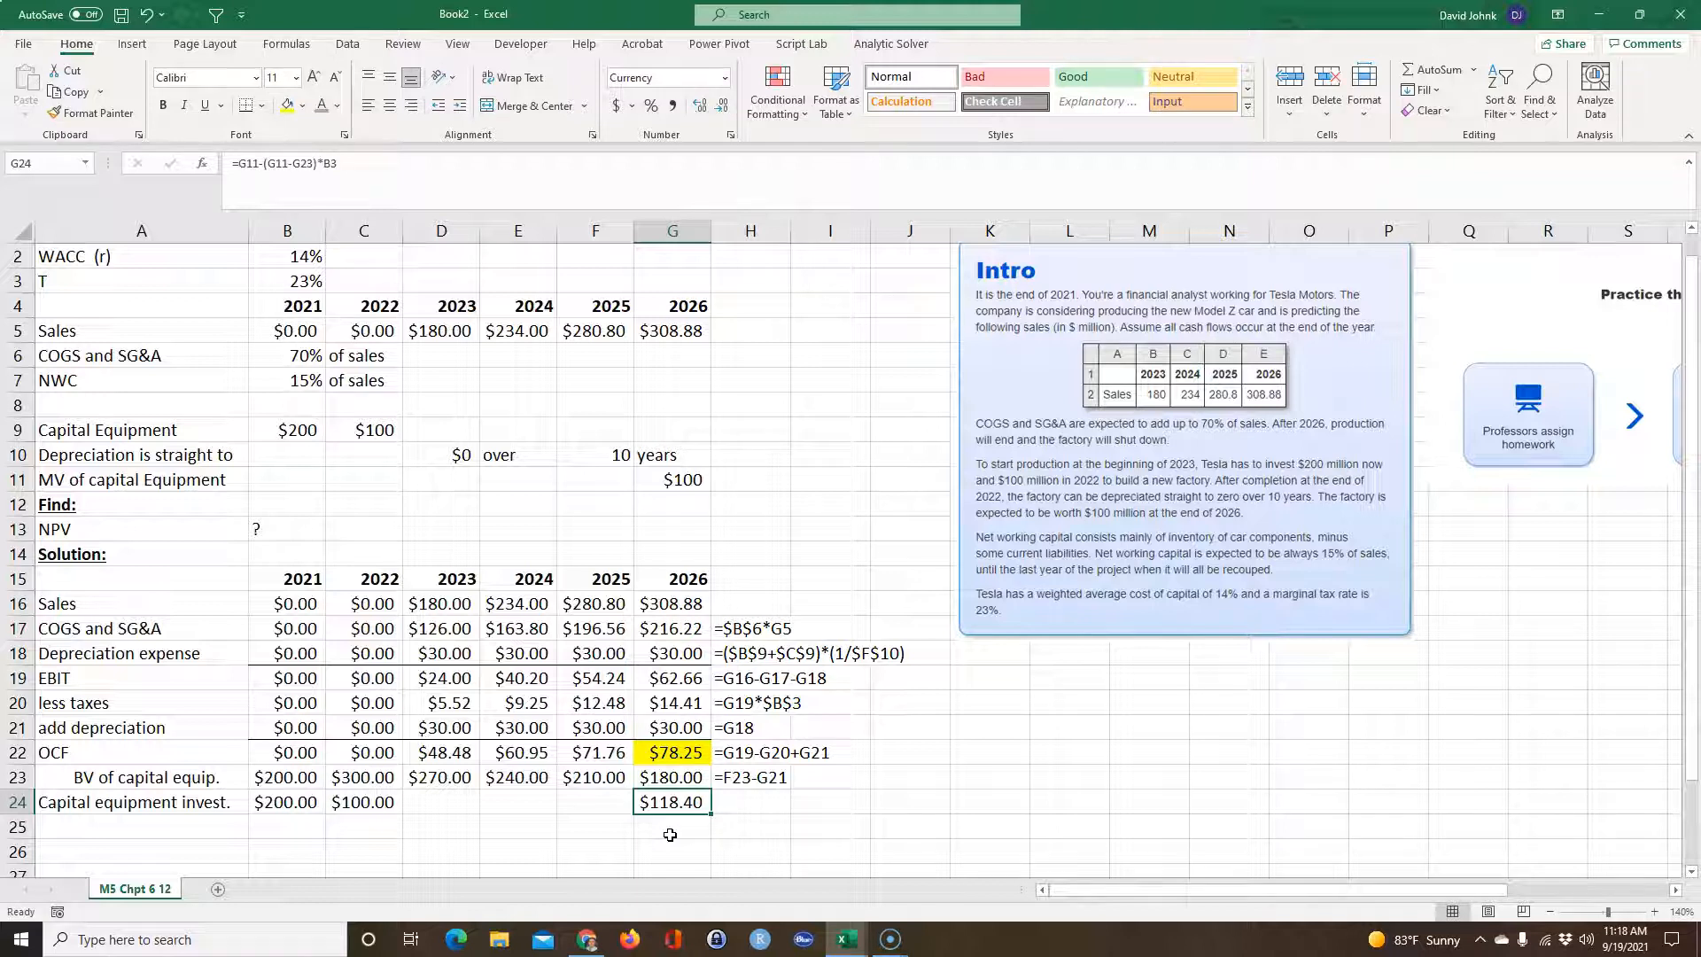
click(692, 480)
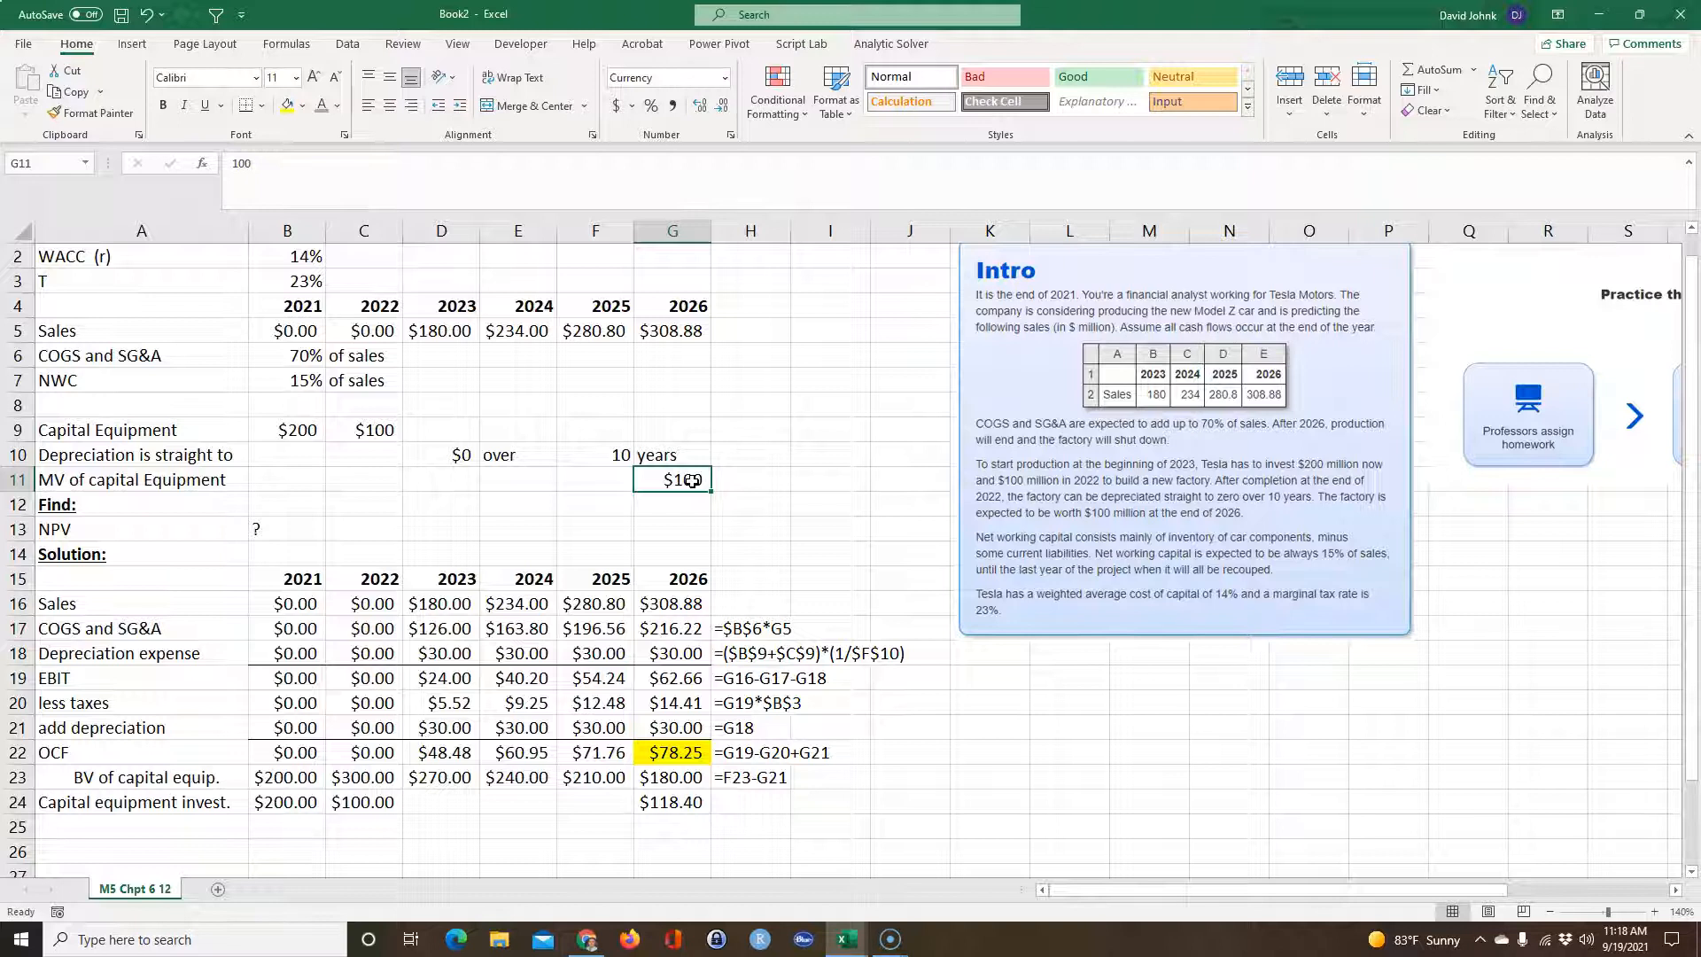
click(678, 777)
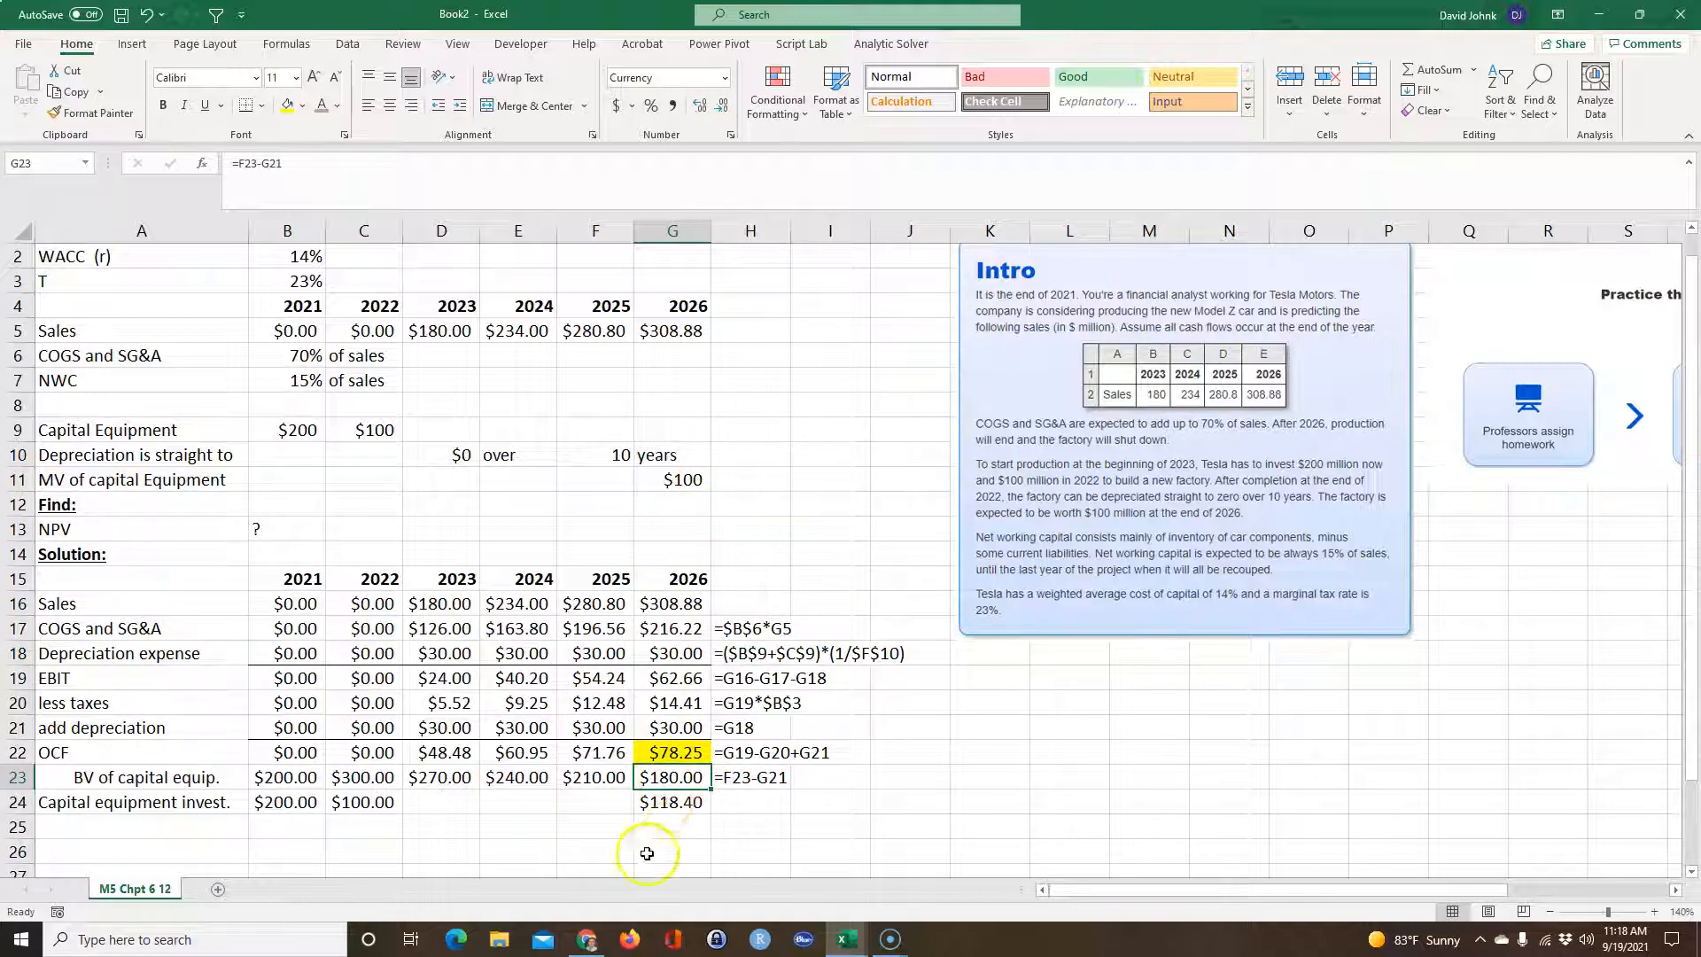
click(682, 801)
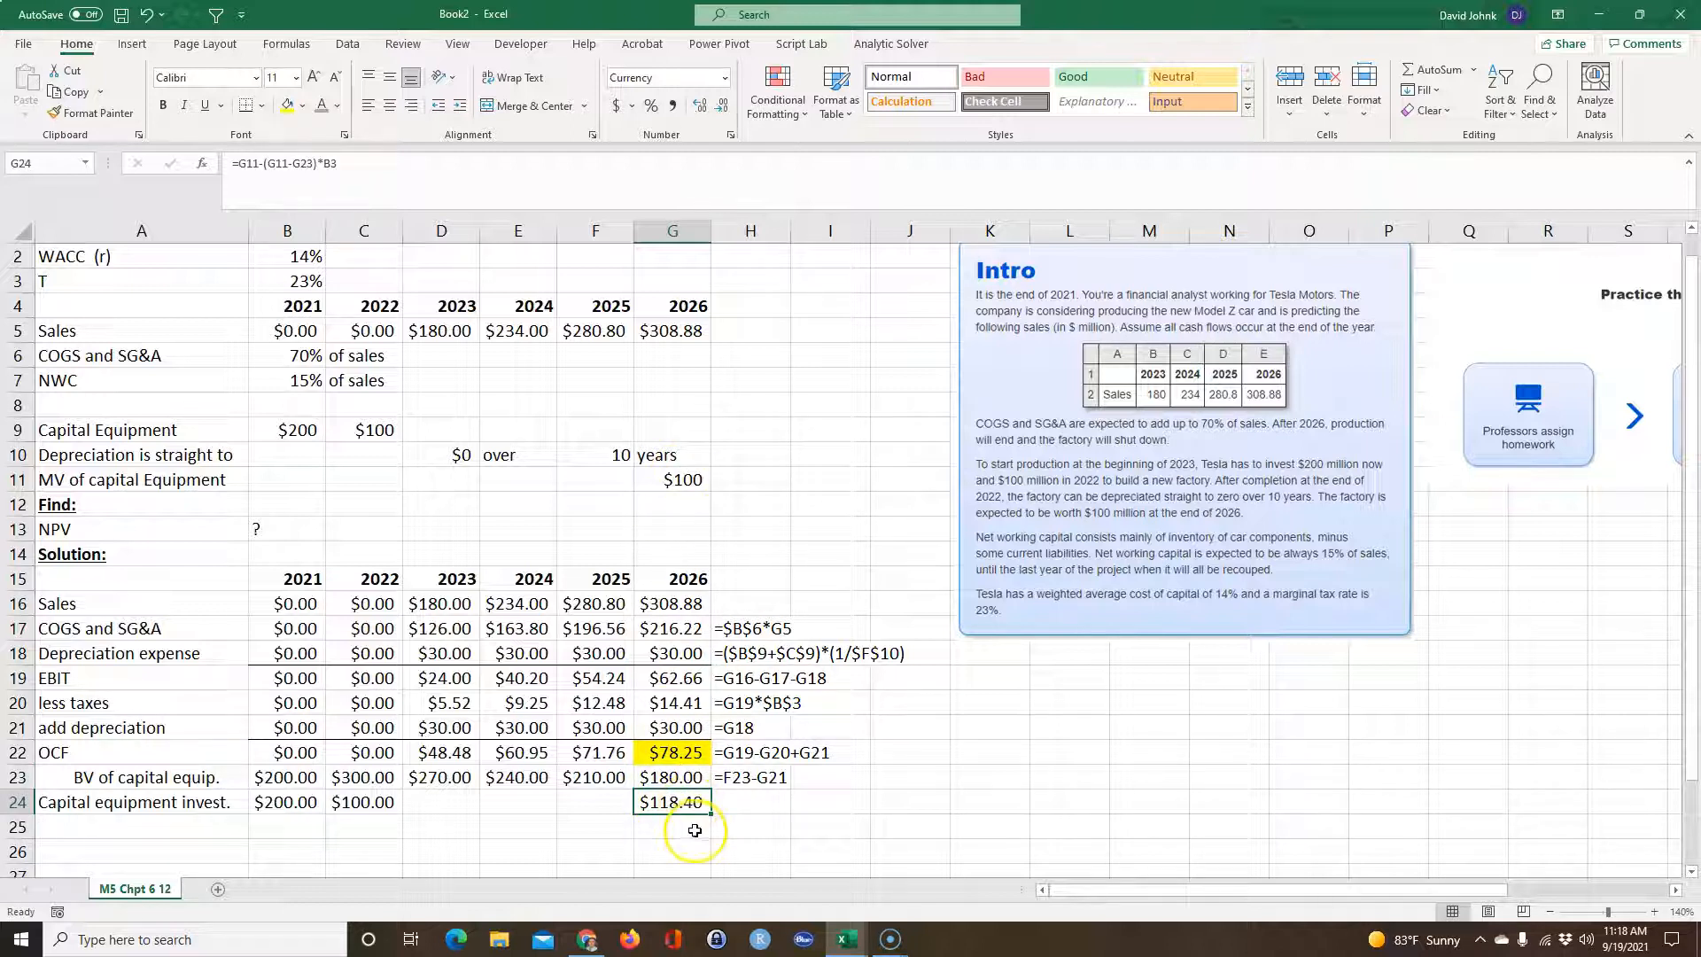
- Negate the salvage value formula in G24 as =-(G11-(G11-G23)*B3) and widen column G to fit the result
click(680, 797)
double_click(664, 802)
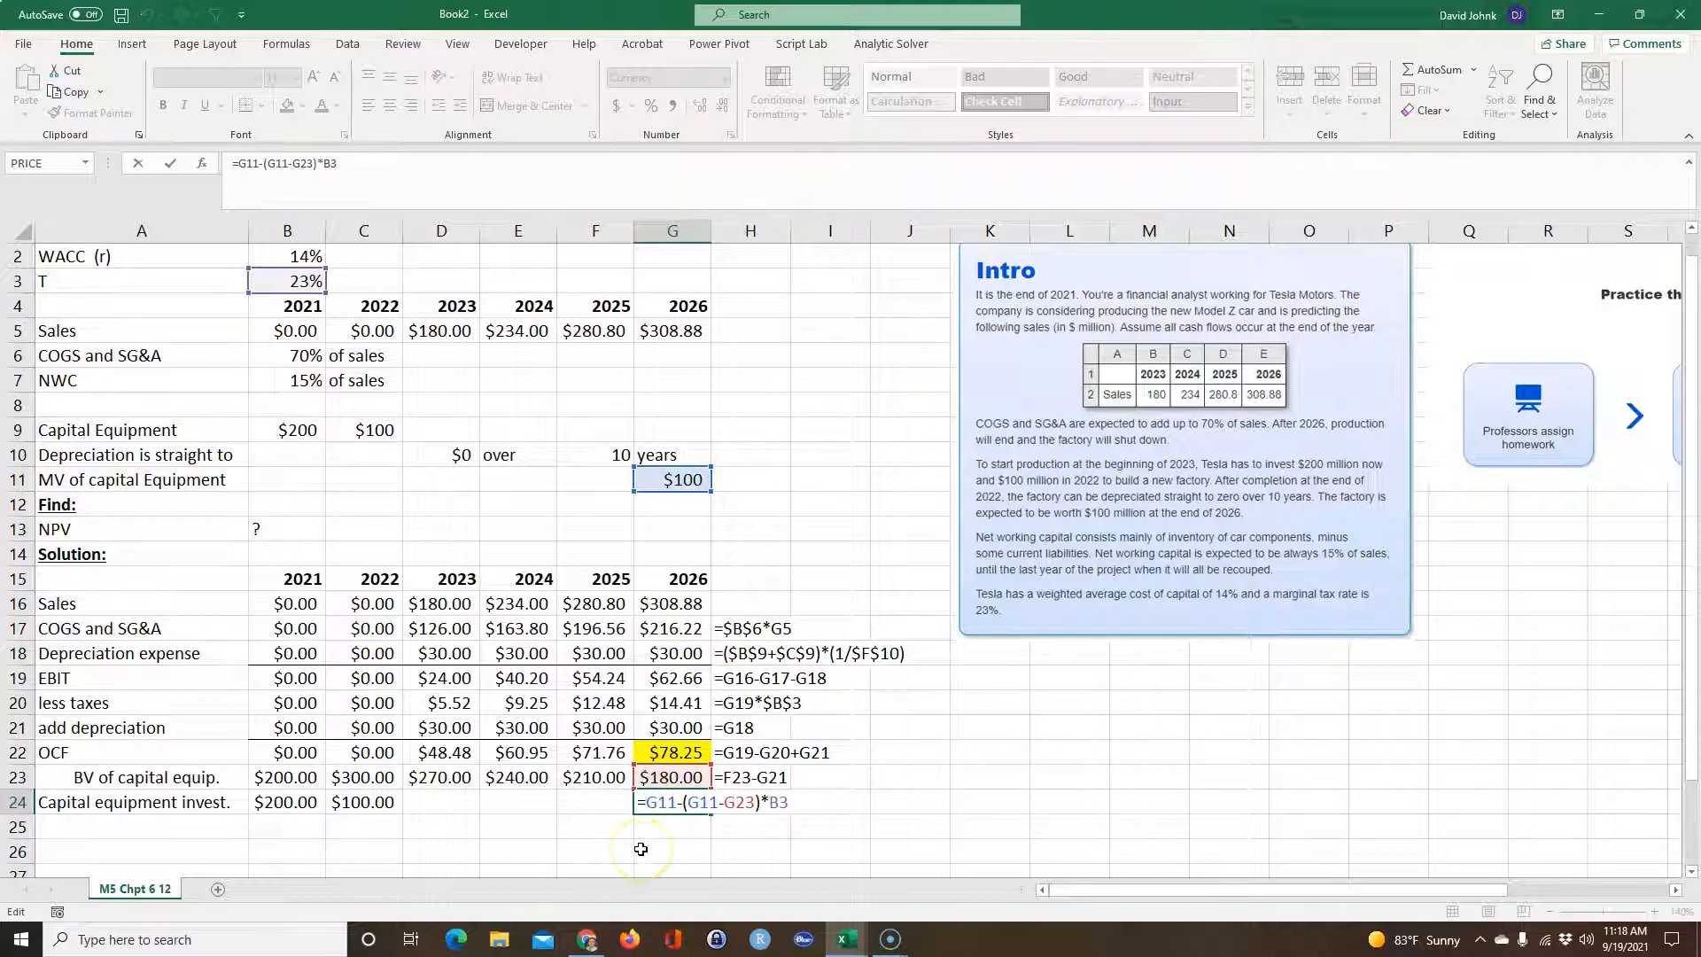
text(_)
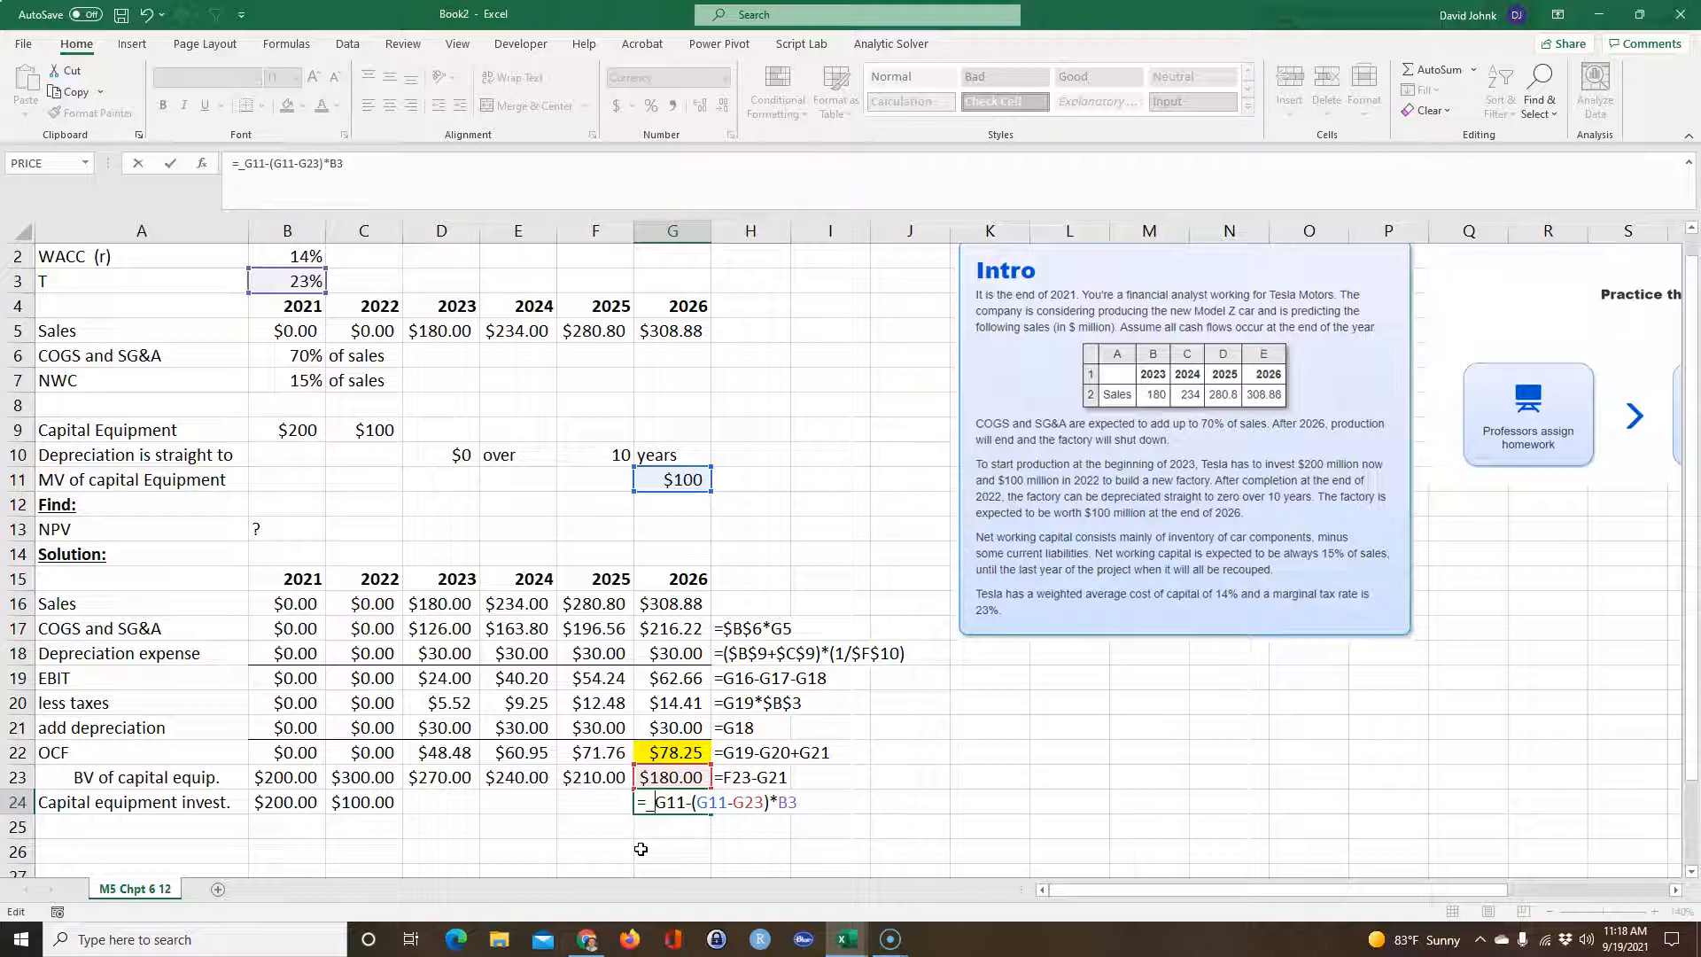
key(BackSpace)
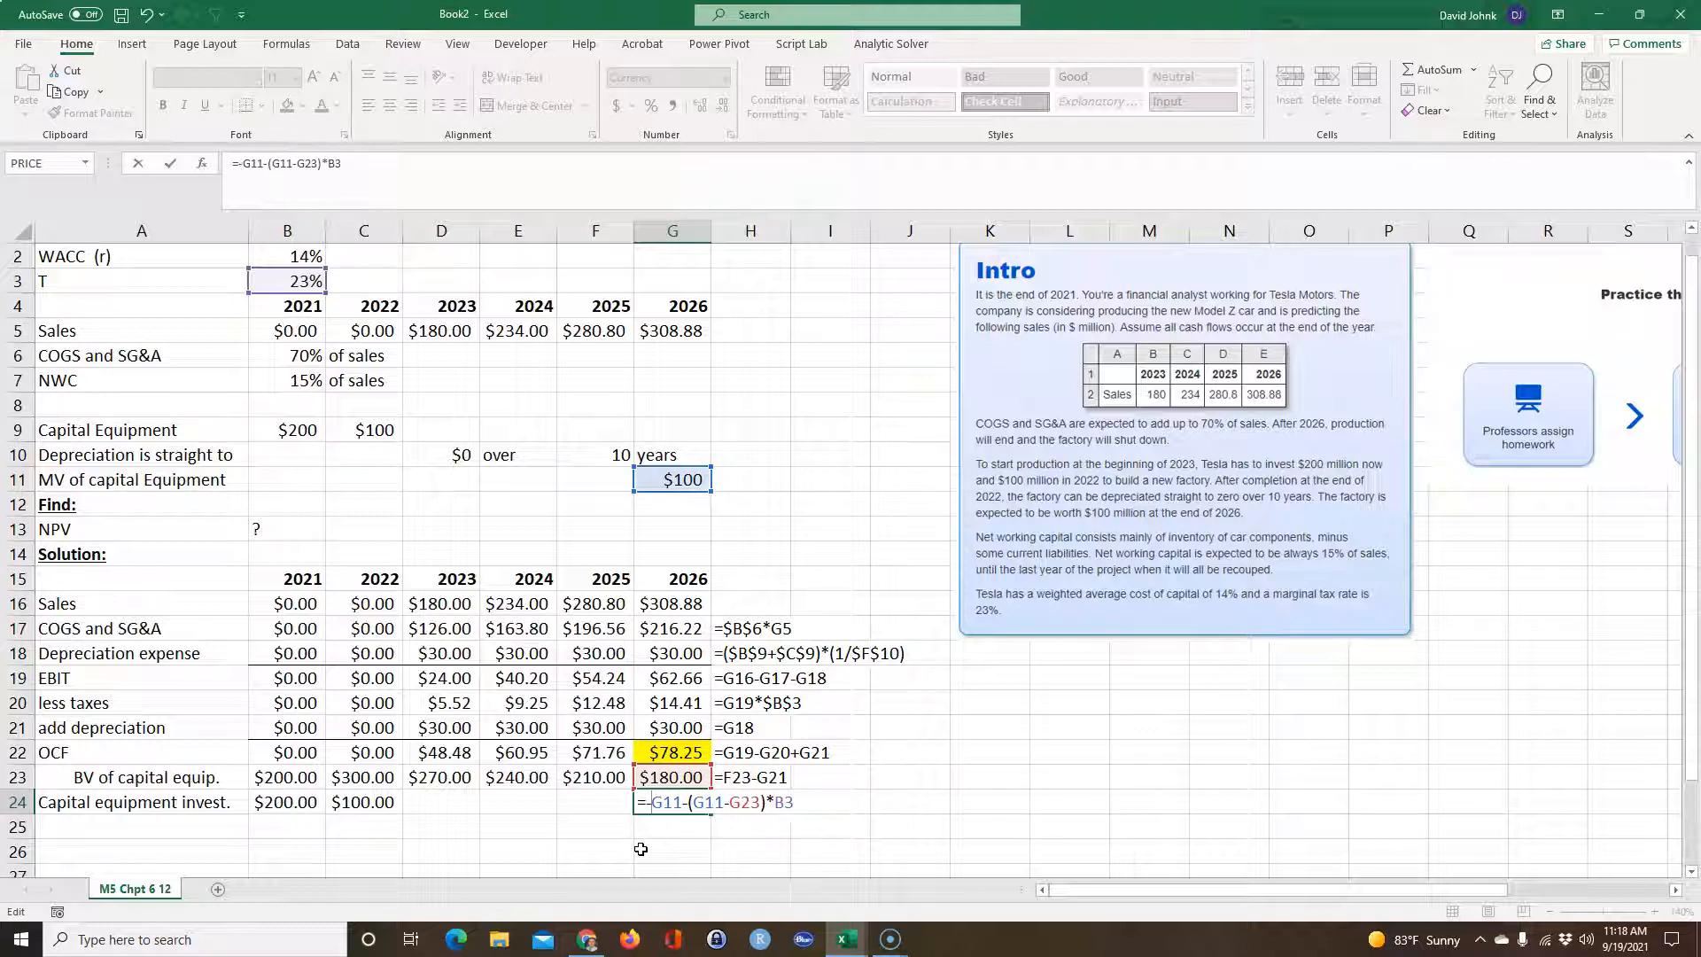
text(()
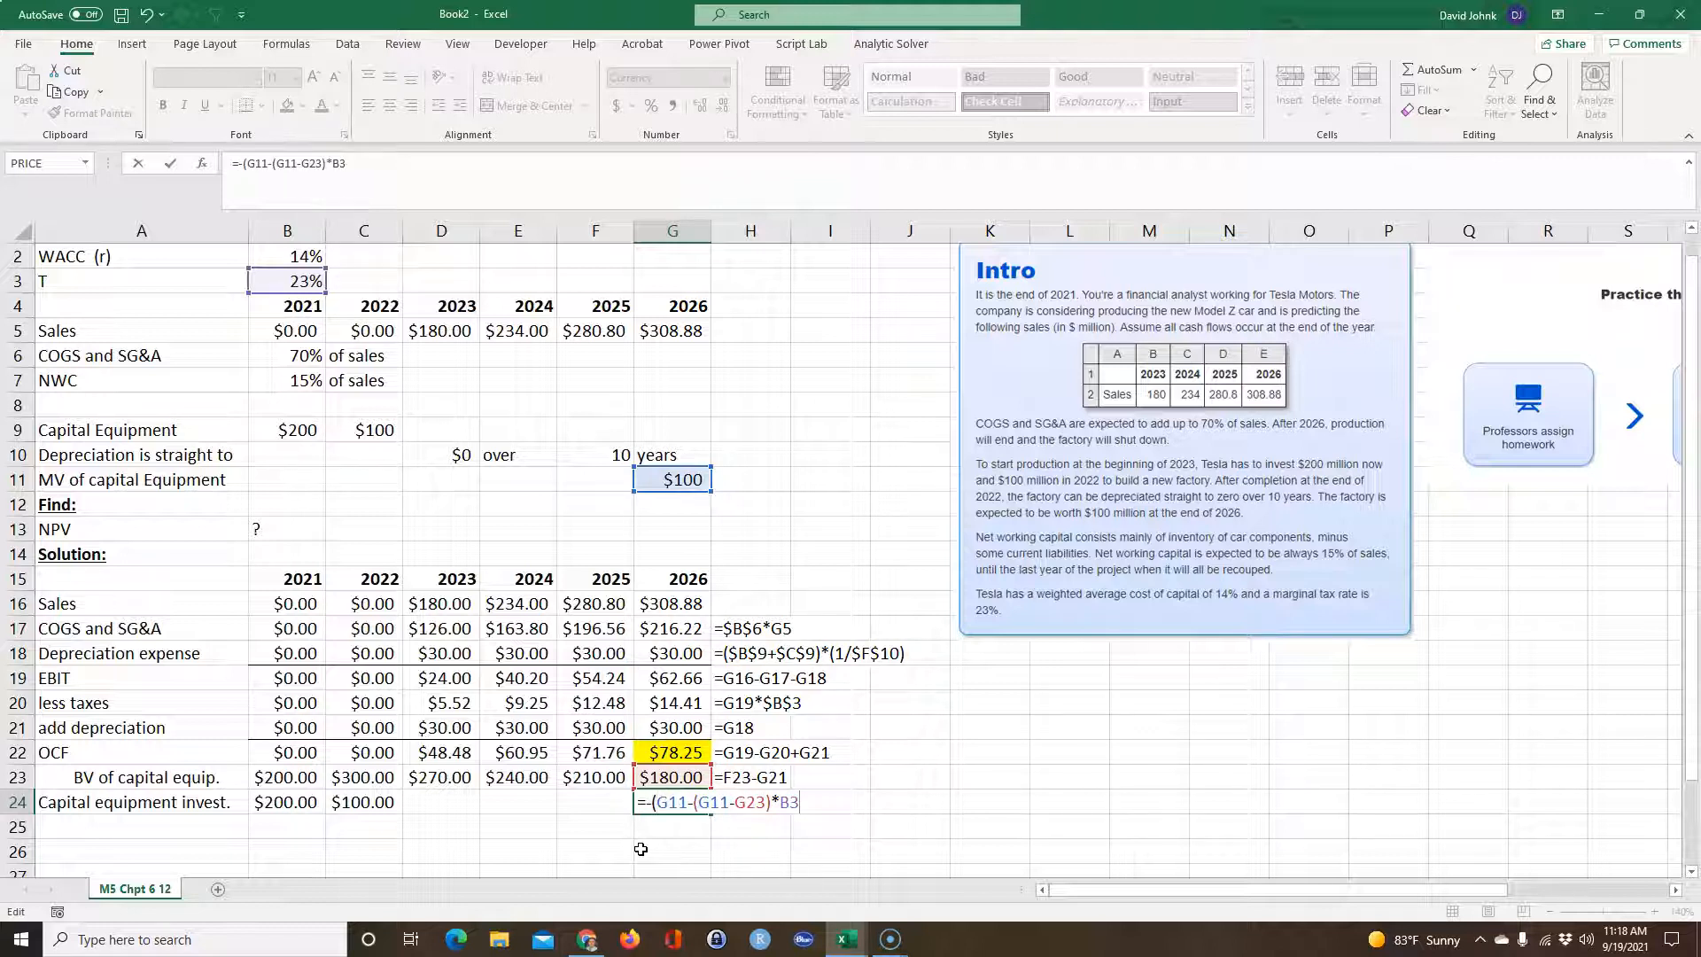
key(Return)
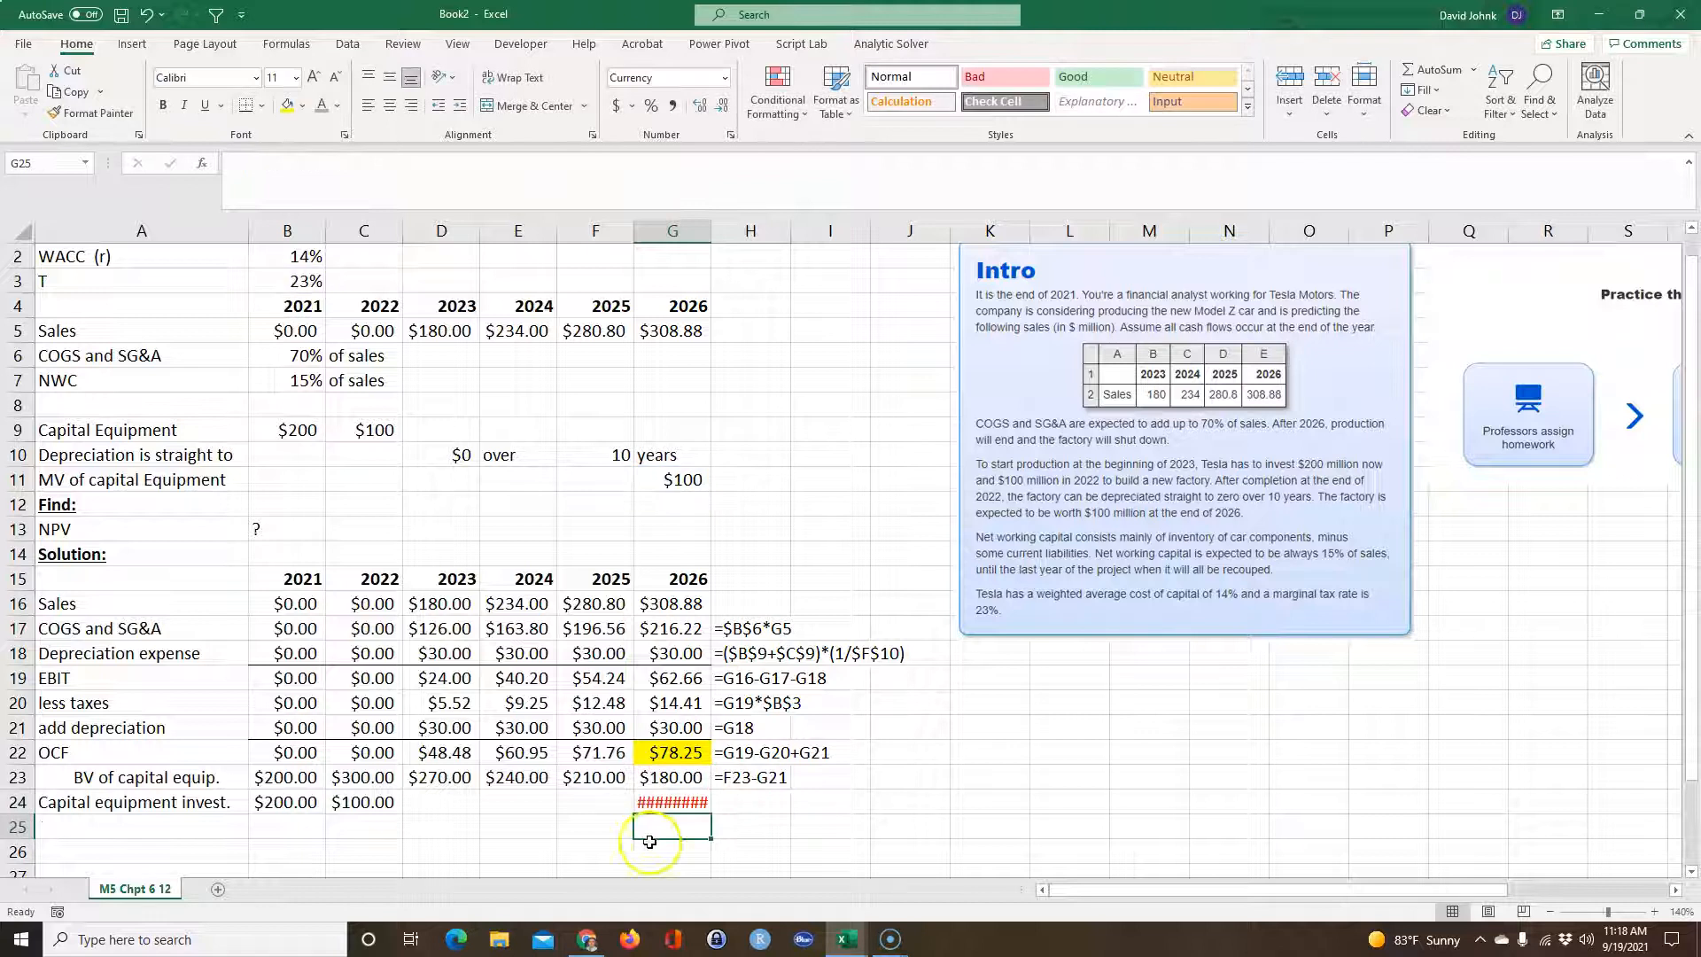
drag(709, 246, 713, 245)
- Highlight G24 in yellow and copy H23's FORMULATEXT down to H24 to document the salvage value formula
click(671, 802)
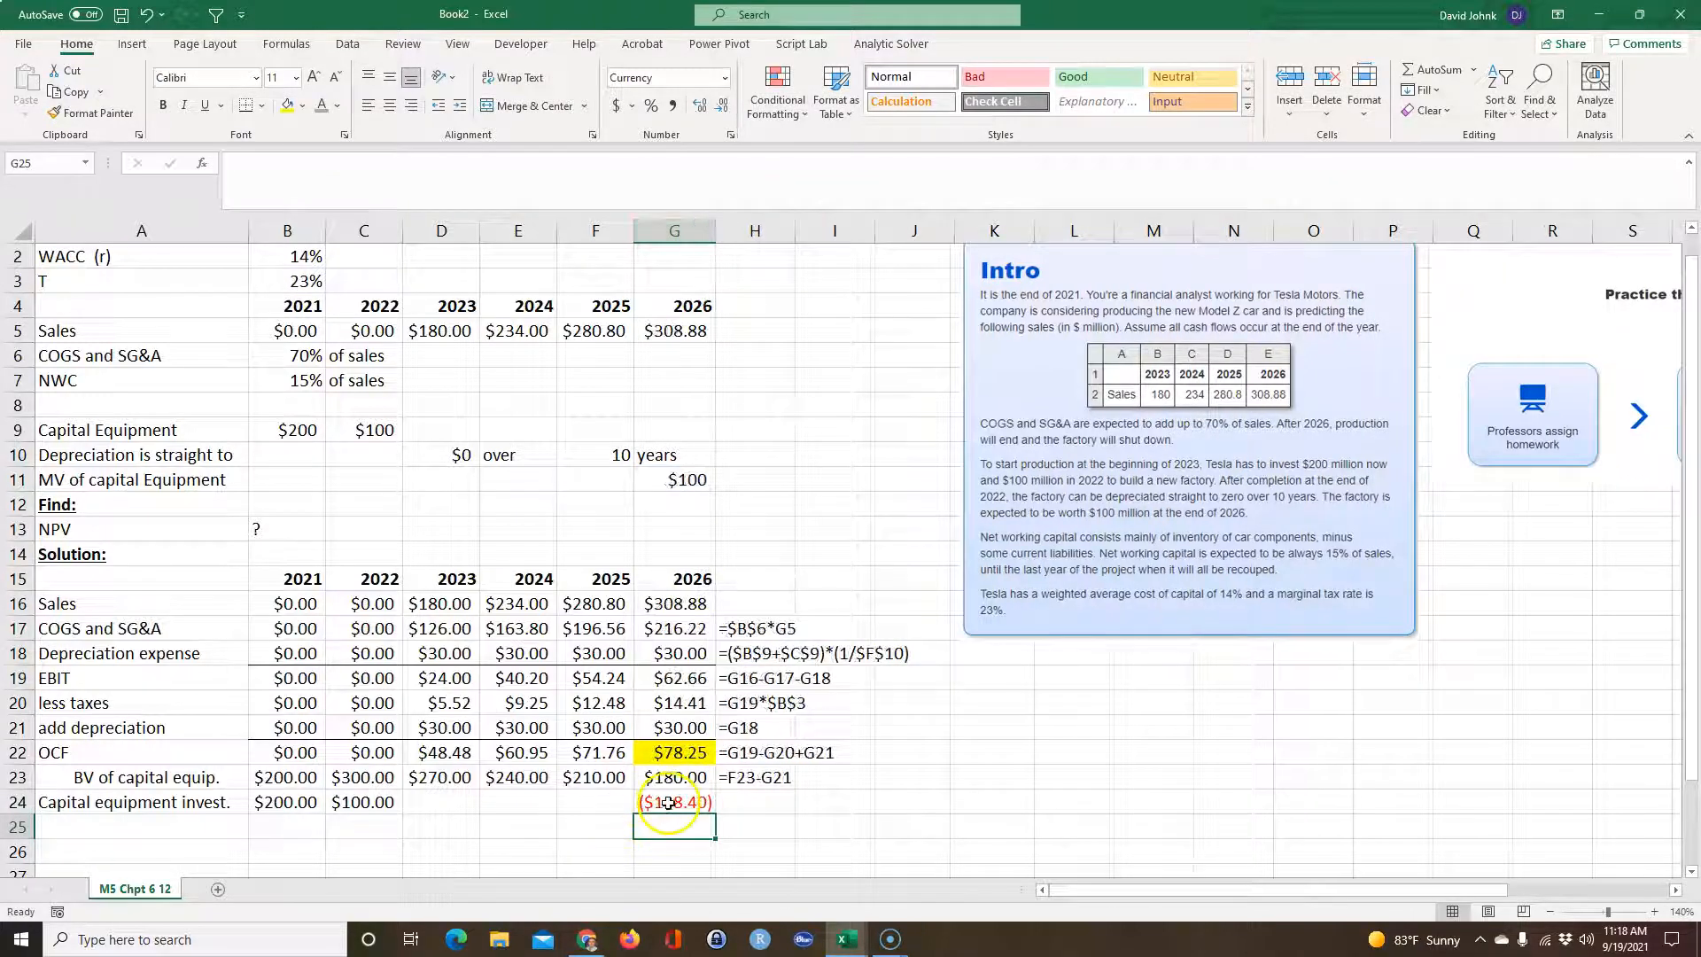
click(287, 105)
click(775, 778)
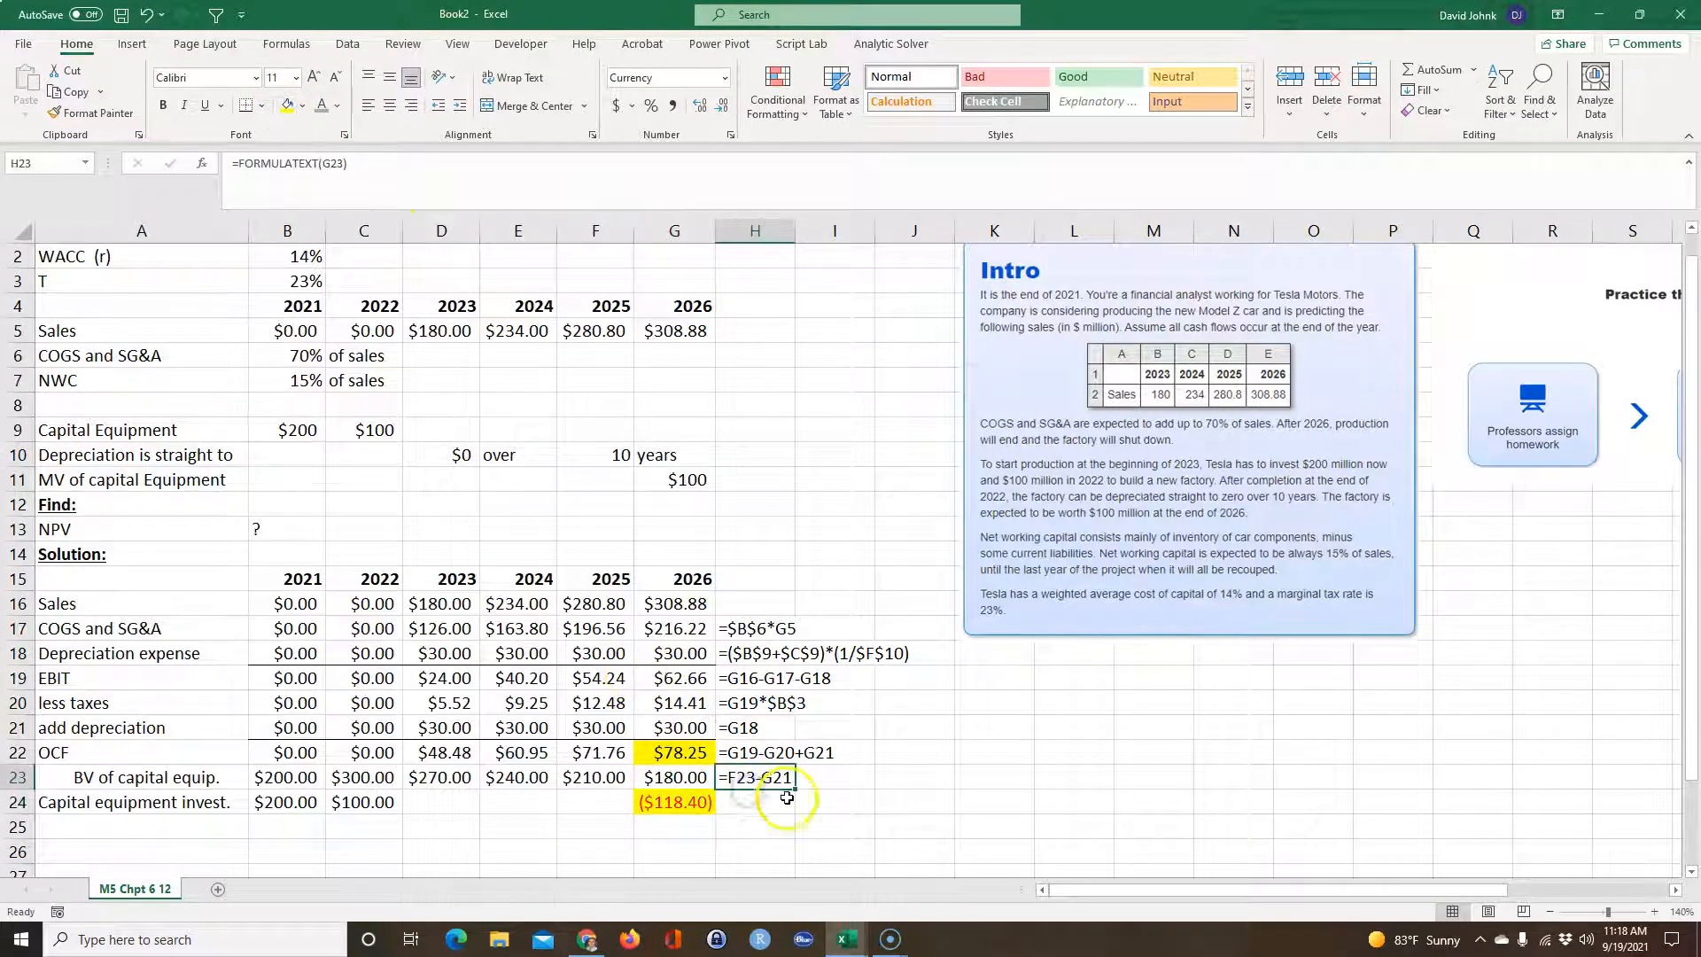
drag(796, 791, 795, 813)
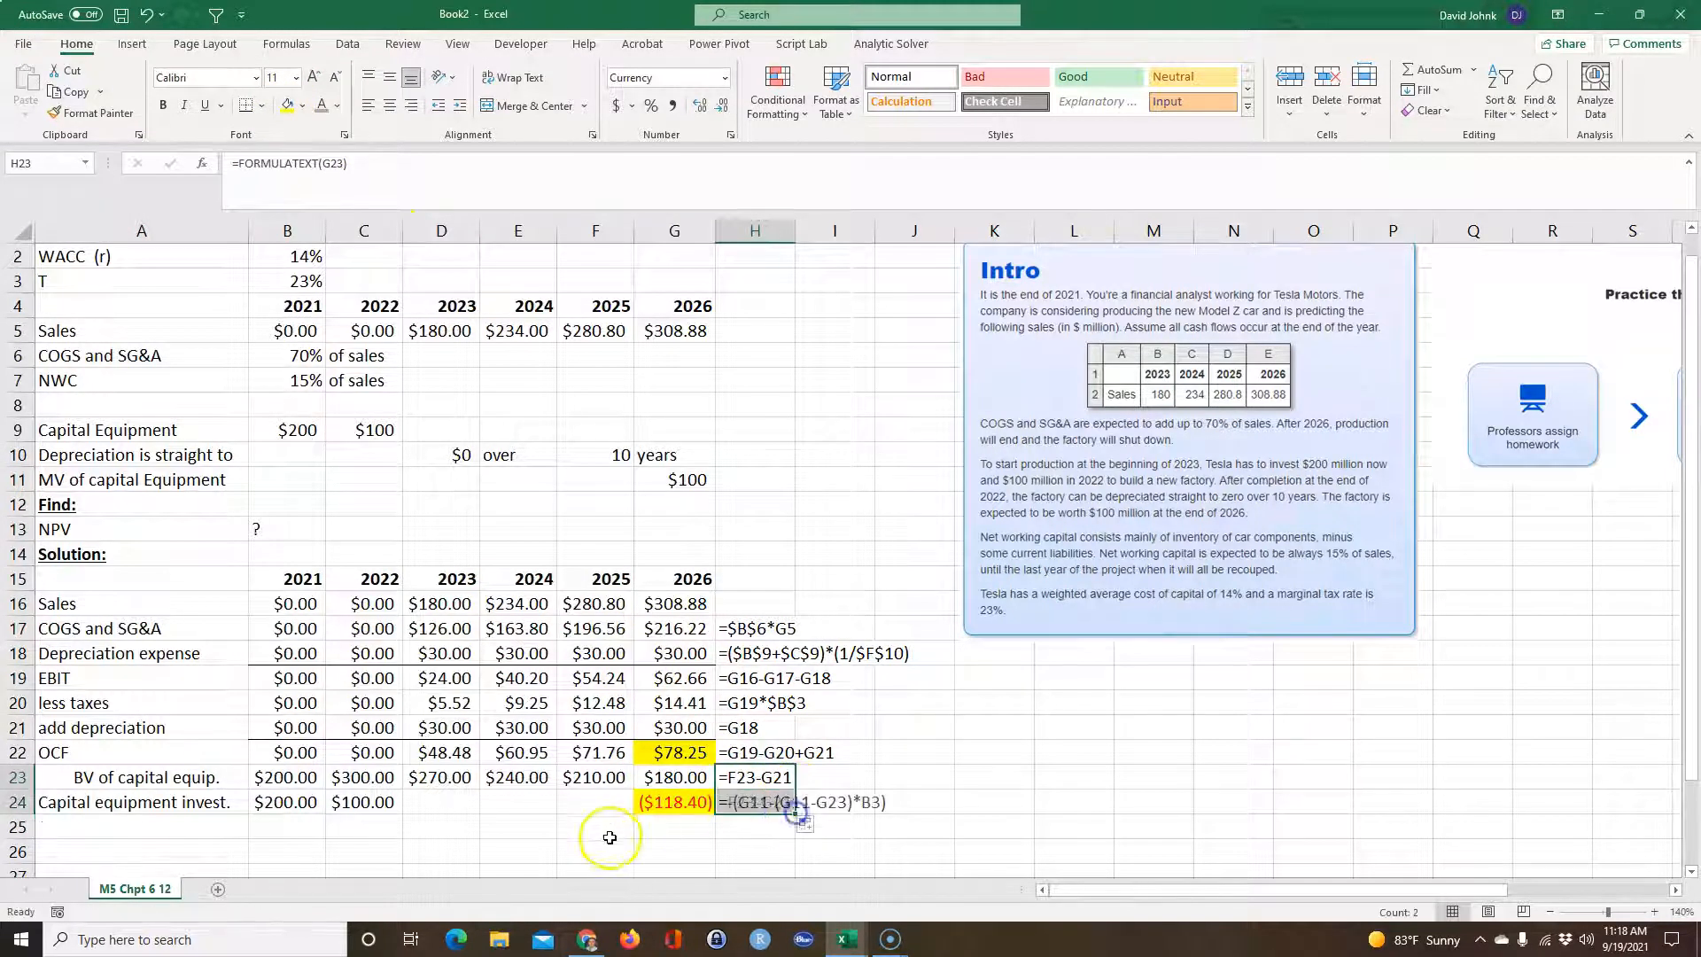
click(609, 834)
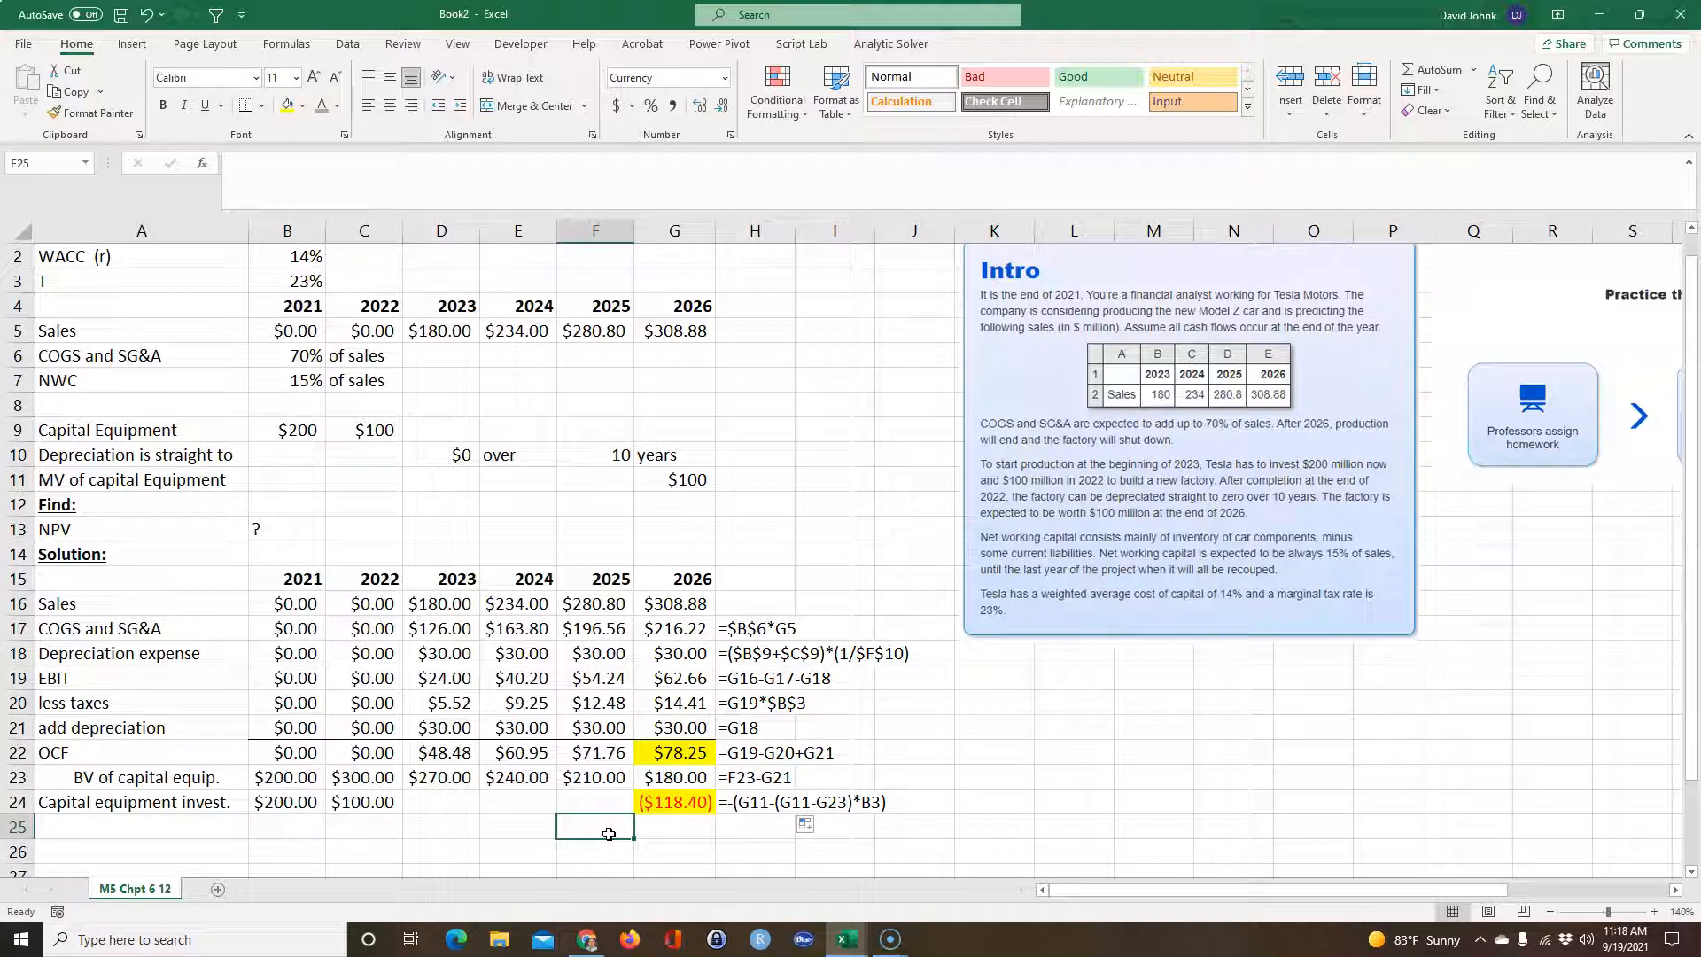
- Add a bottom border to the capital equipment investment row across B24:G24
click(657, 803)
drag(287, 788, 700, 802)
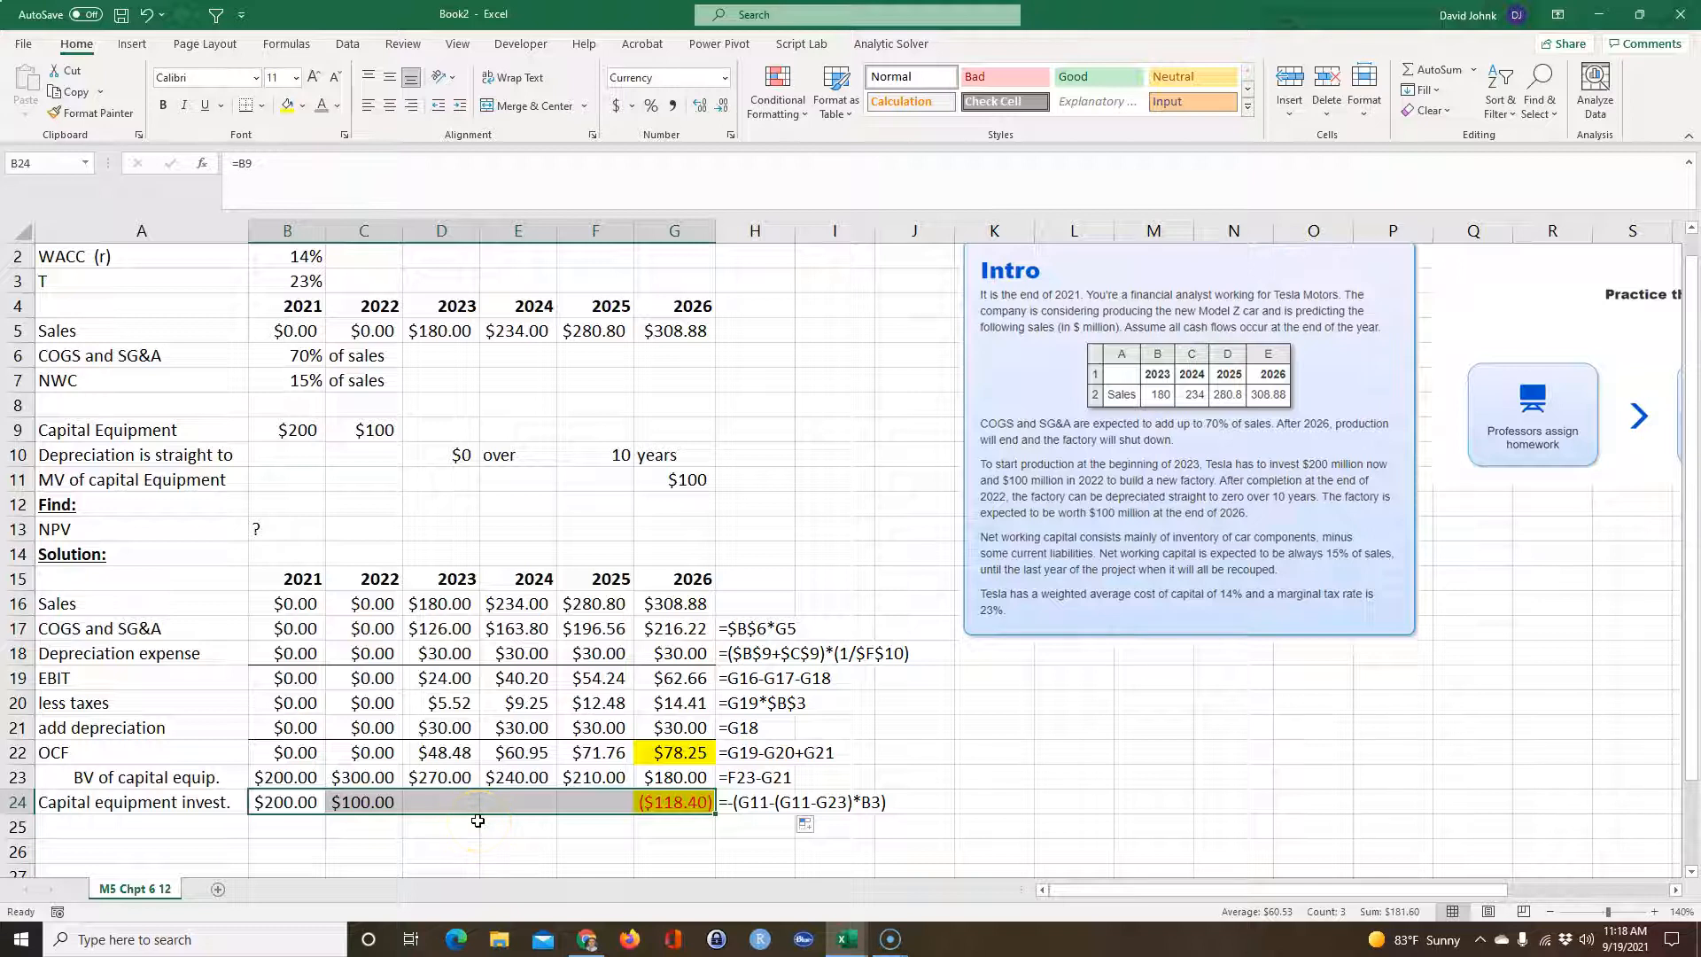
click(246, 105)
click(221, 820)
- Review the equipment investments in B24:C24 against the 2026 salvage value in G24
scroll(266, 815, down, 1)
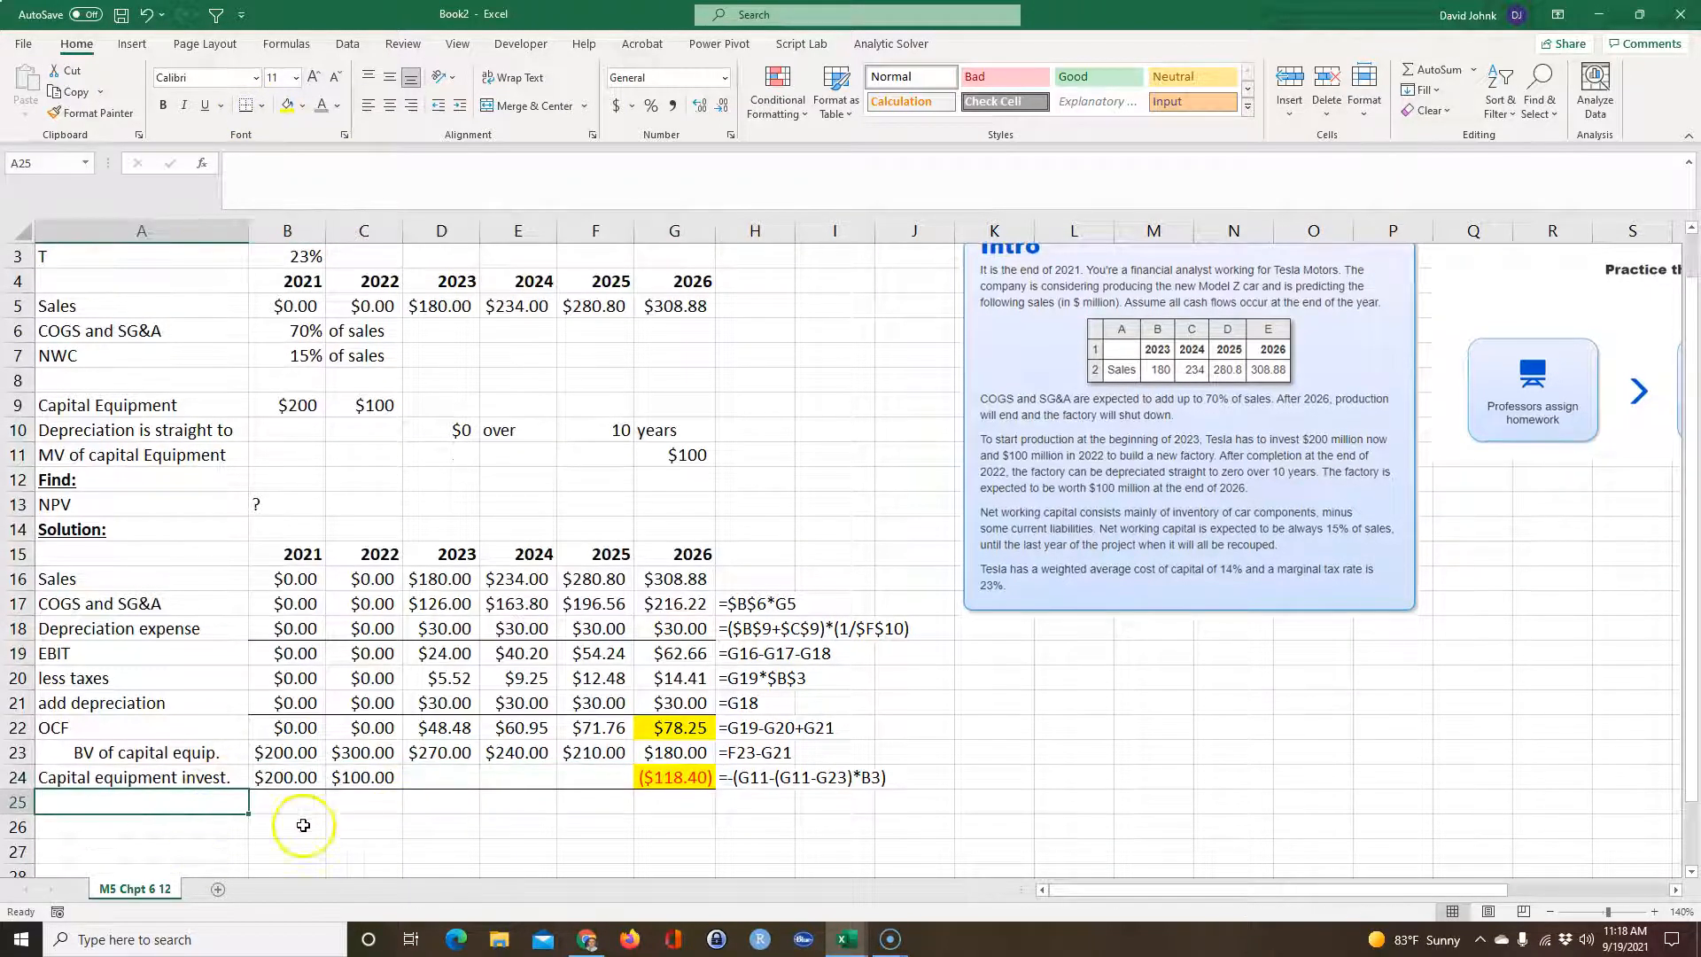
drag(282, 778, 336, 778)
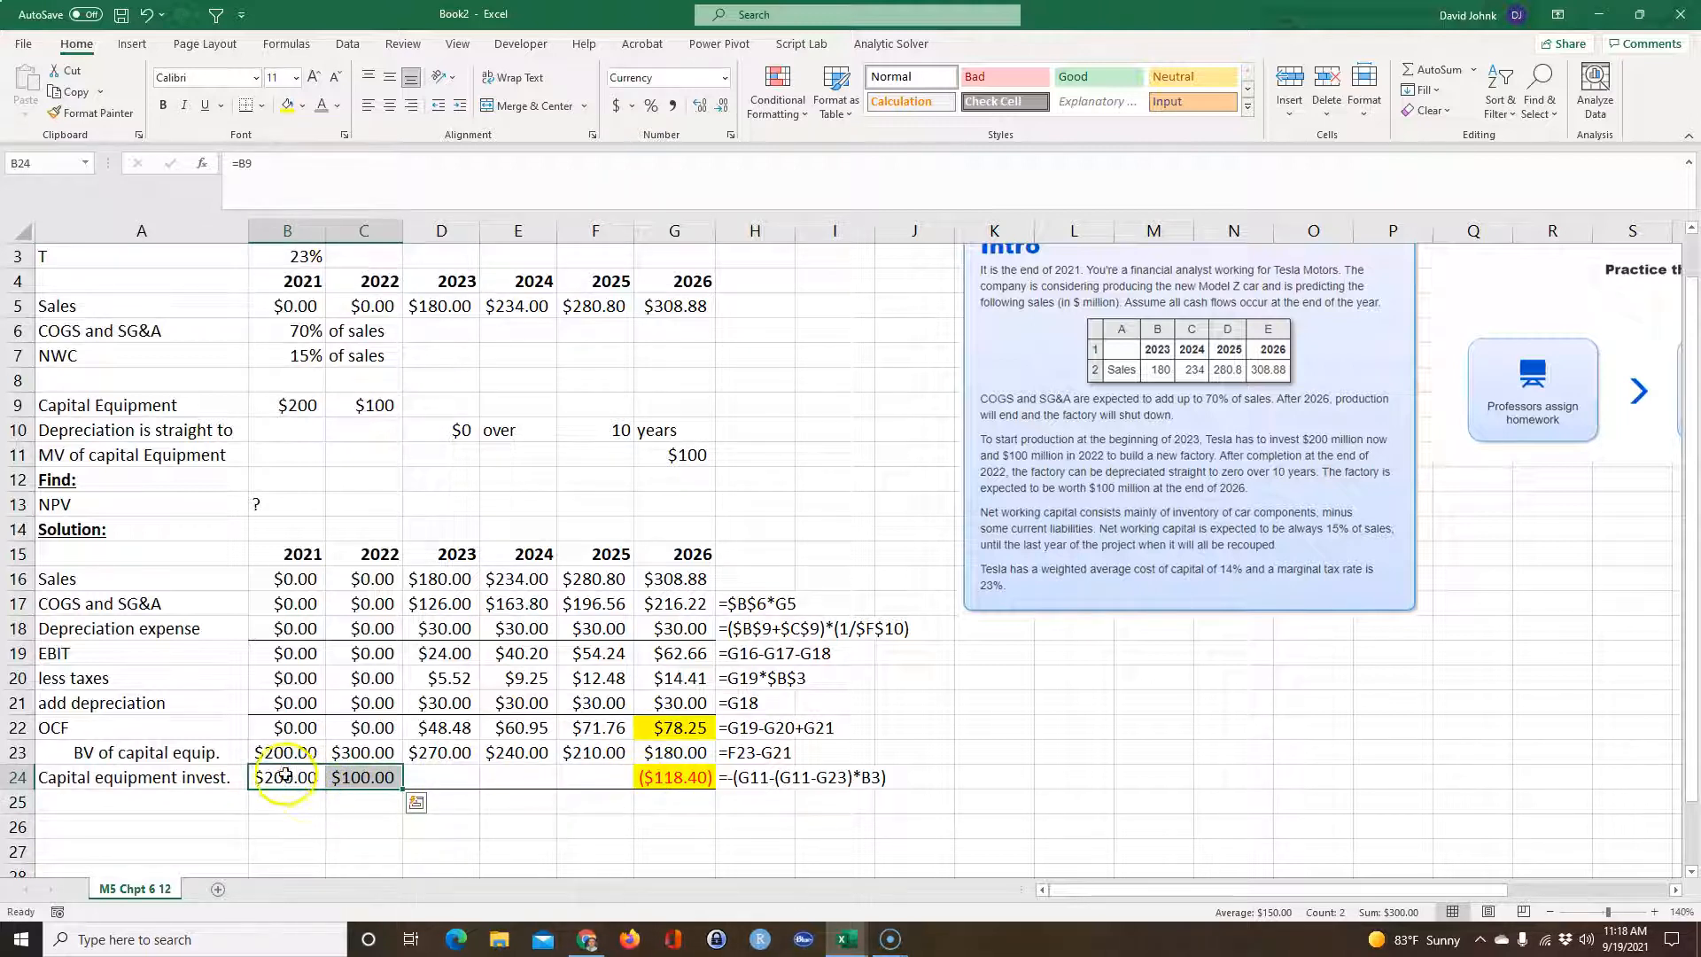
click(664, 780)
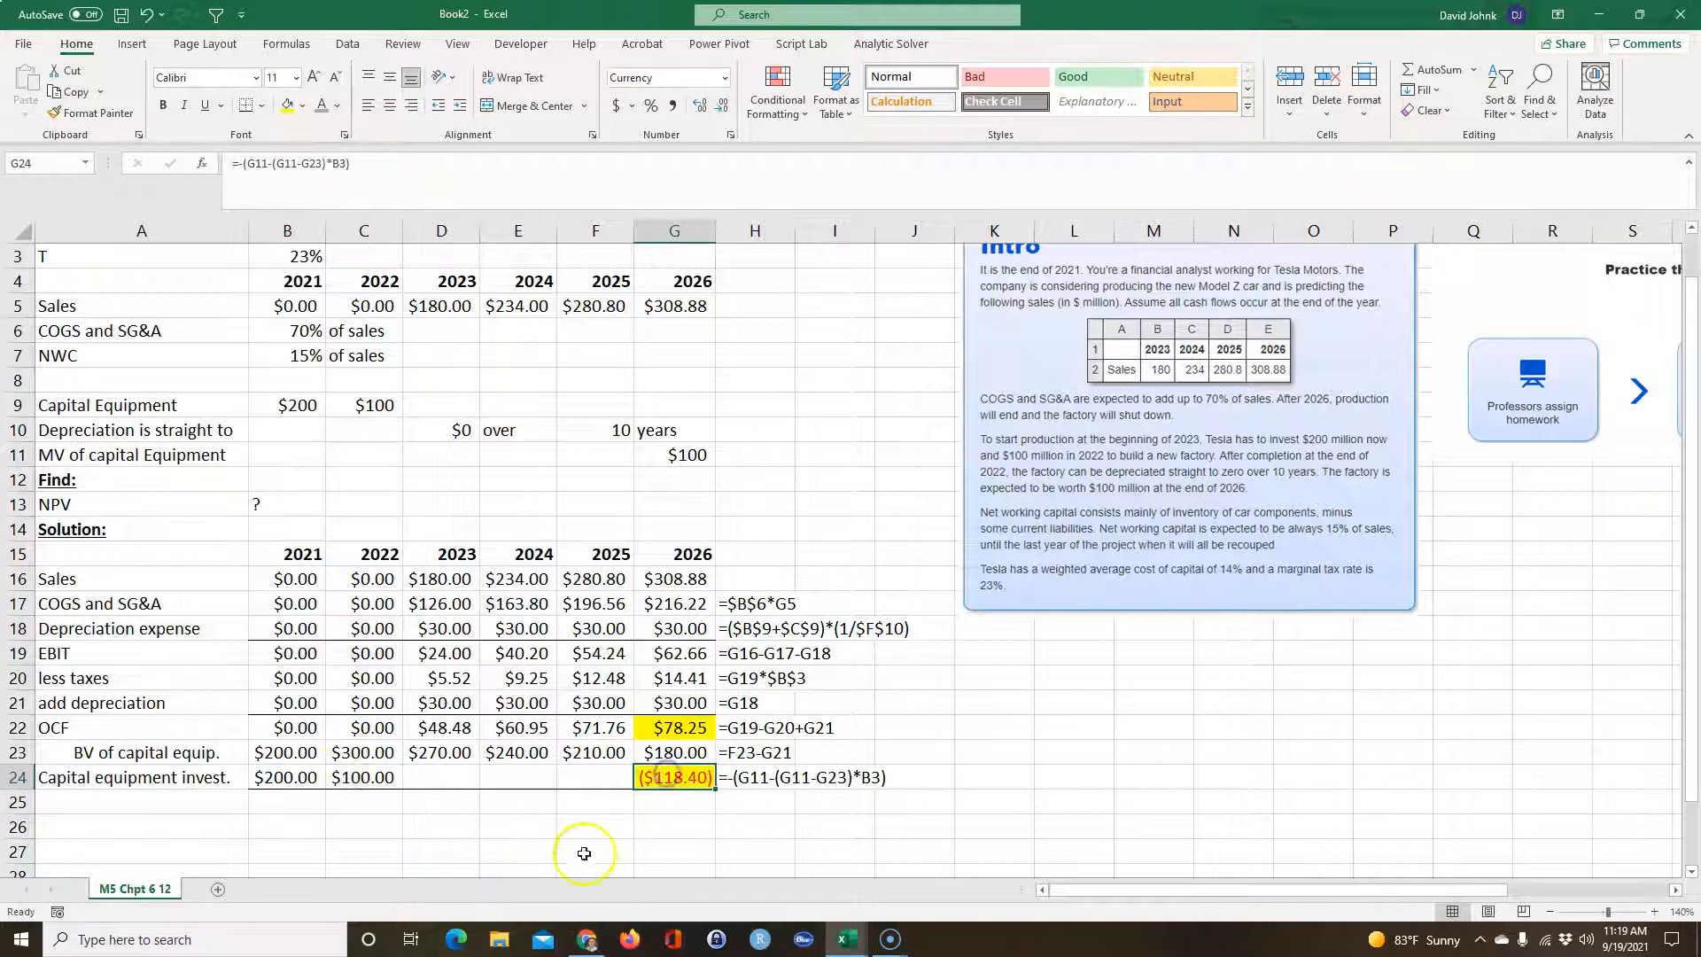
drag(292, 781, 521, 781)
click(671, 776)
click(523, 828)
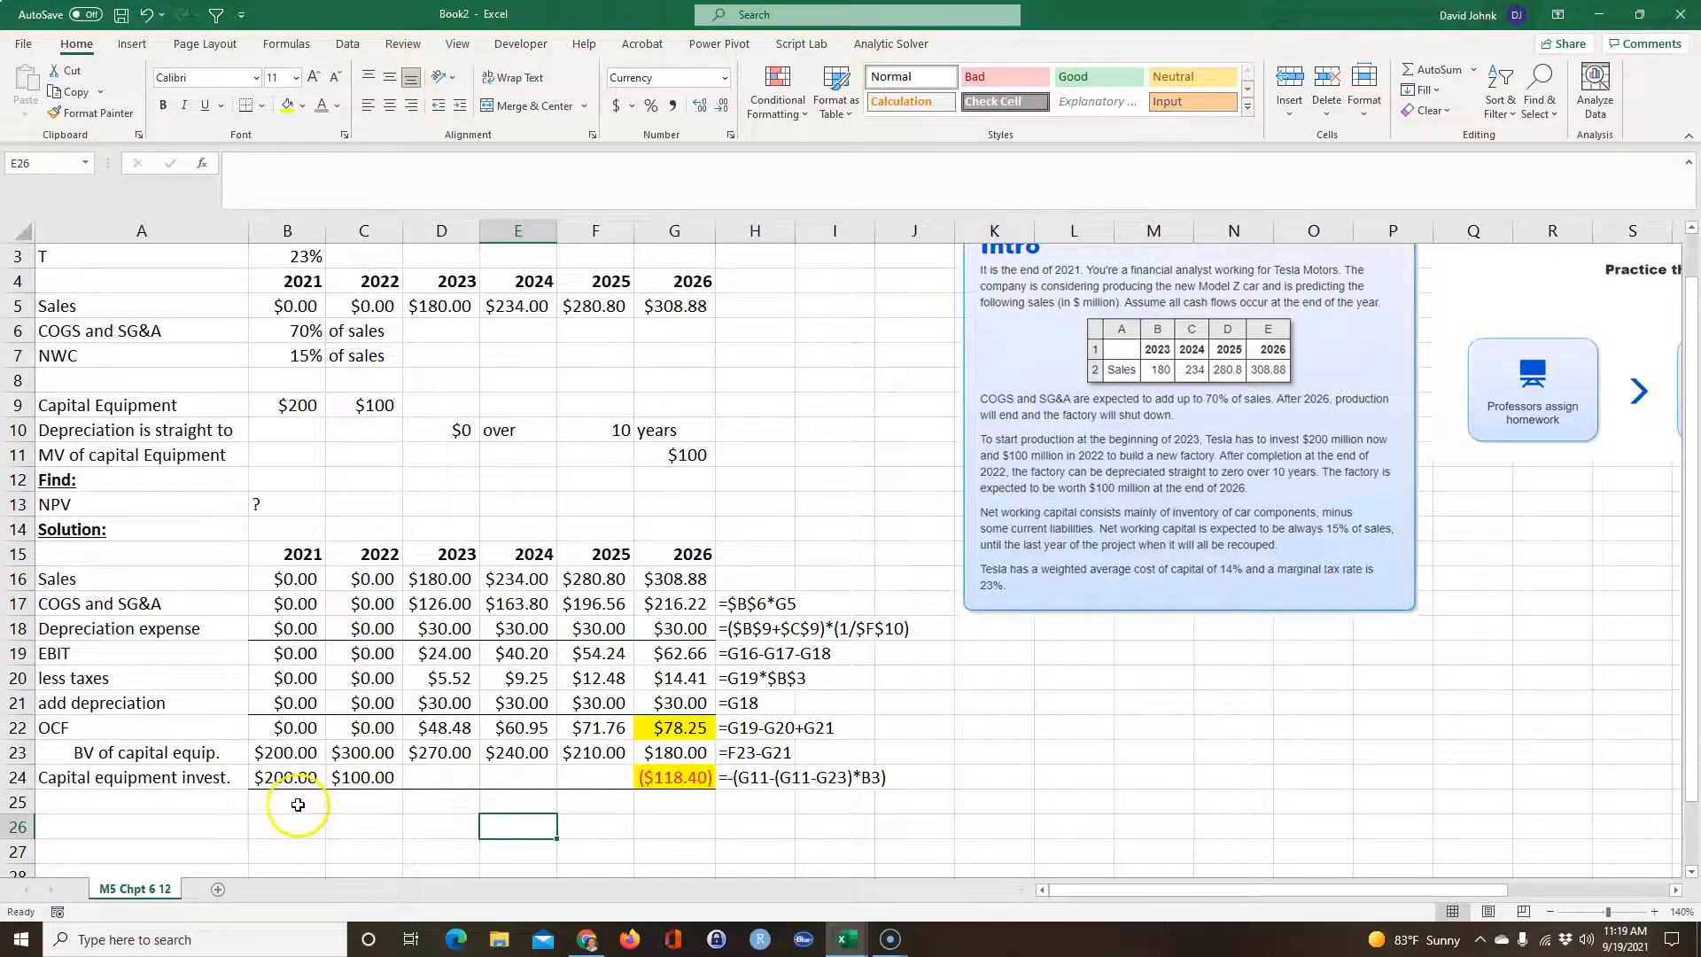
- Label A25 "cash flows after cap equip"
scroll(231, 742, down, 1)
scroll(231, 743, down, 1)
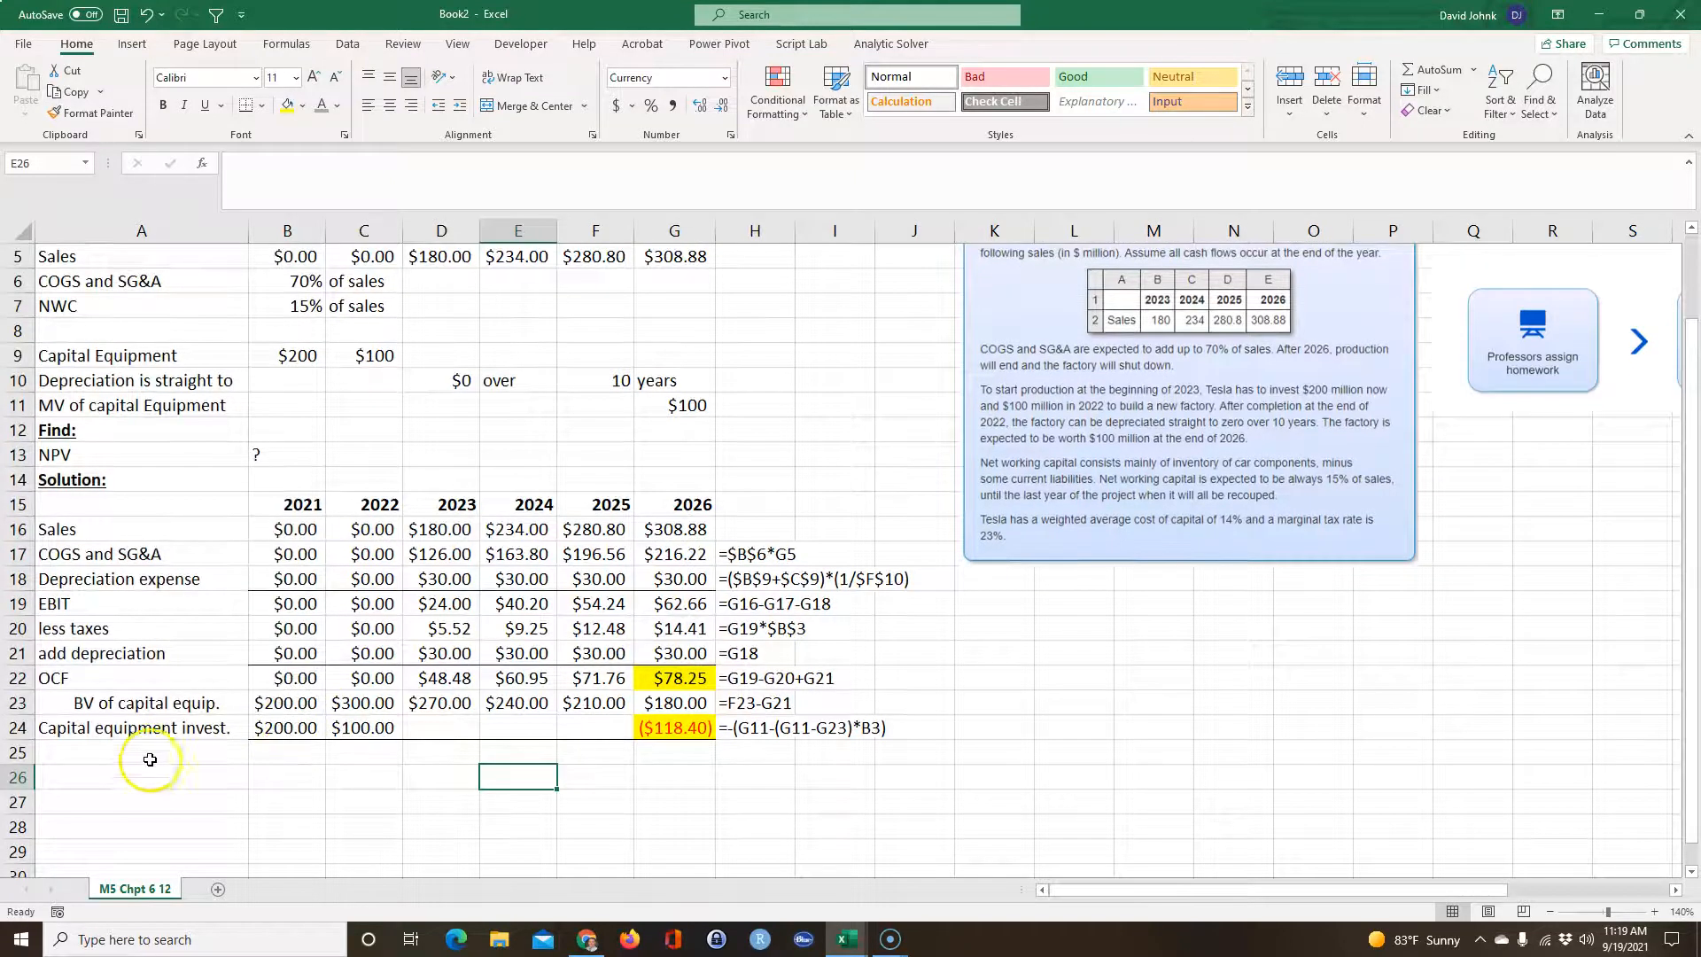
click(147, 761)
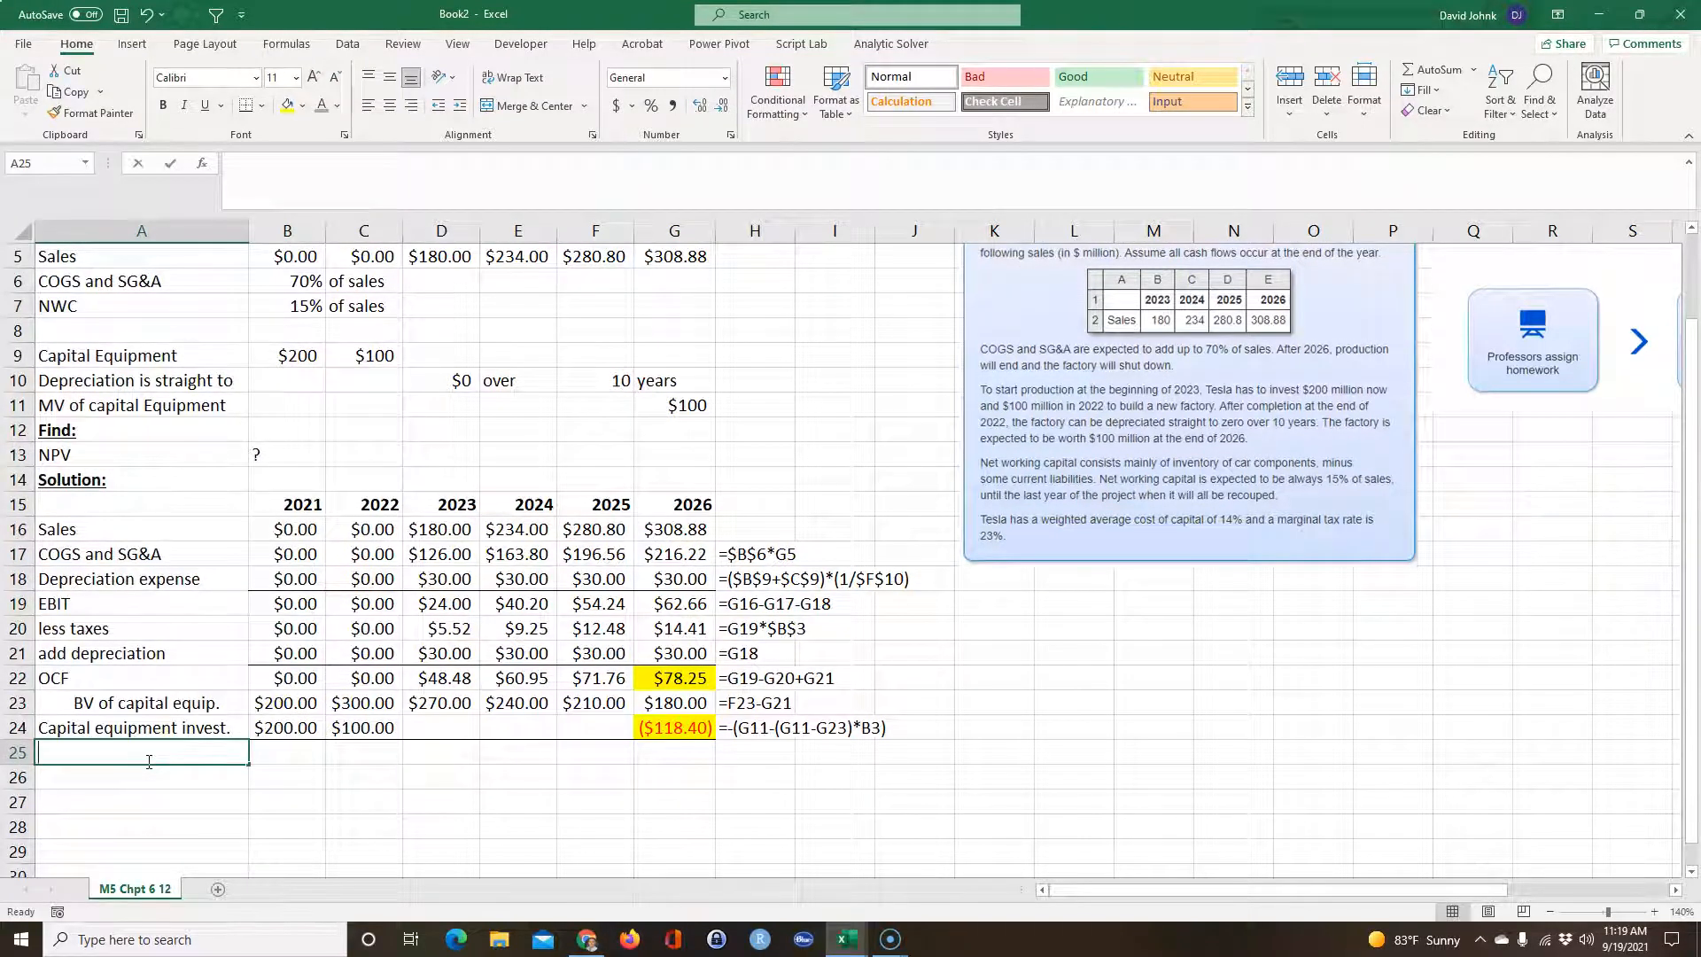
text(cash flows after cap equip)
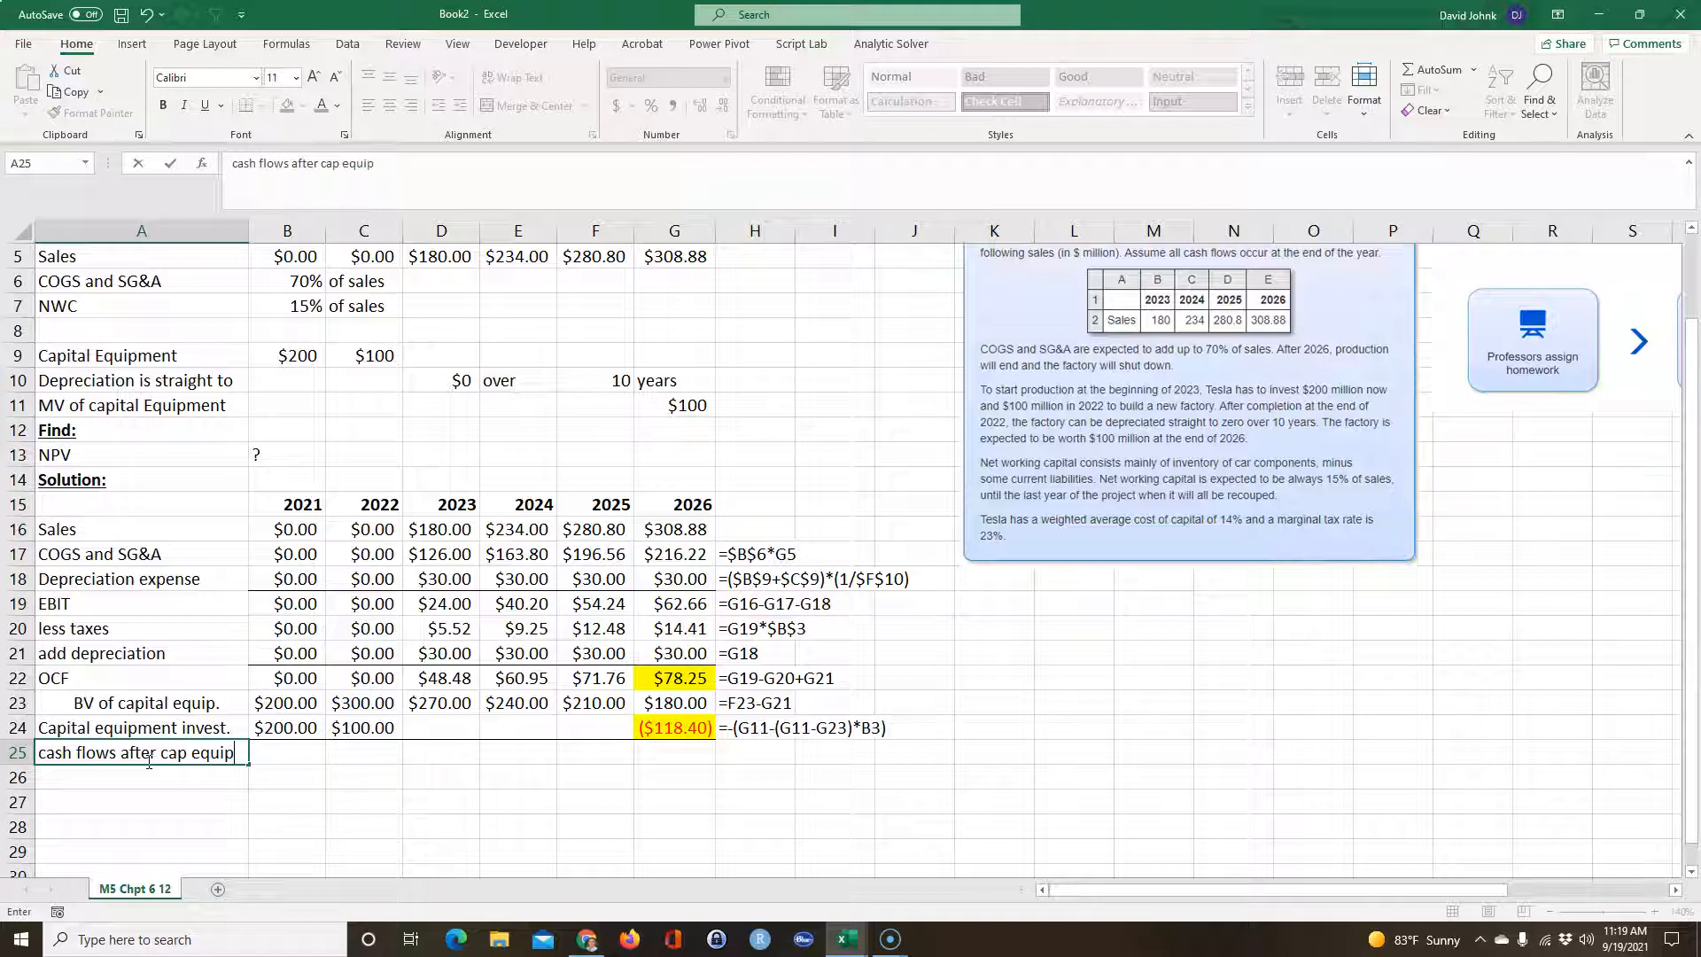
key(Return)
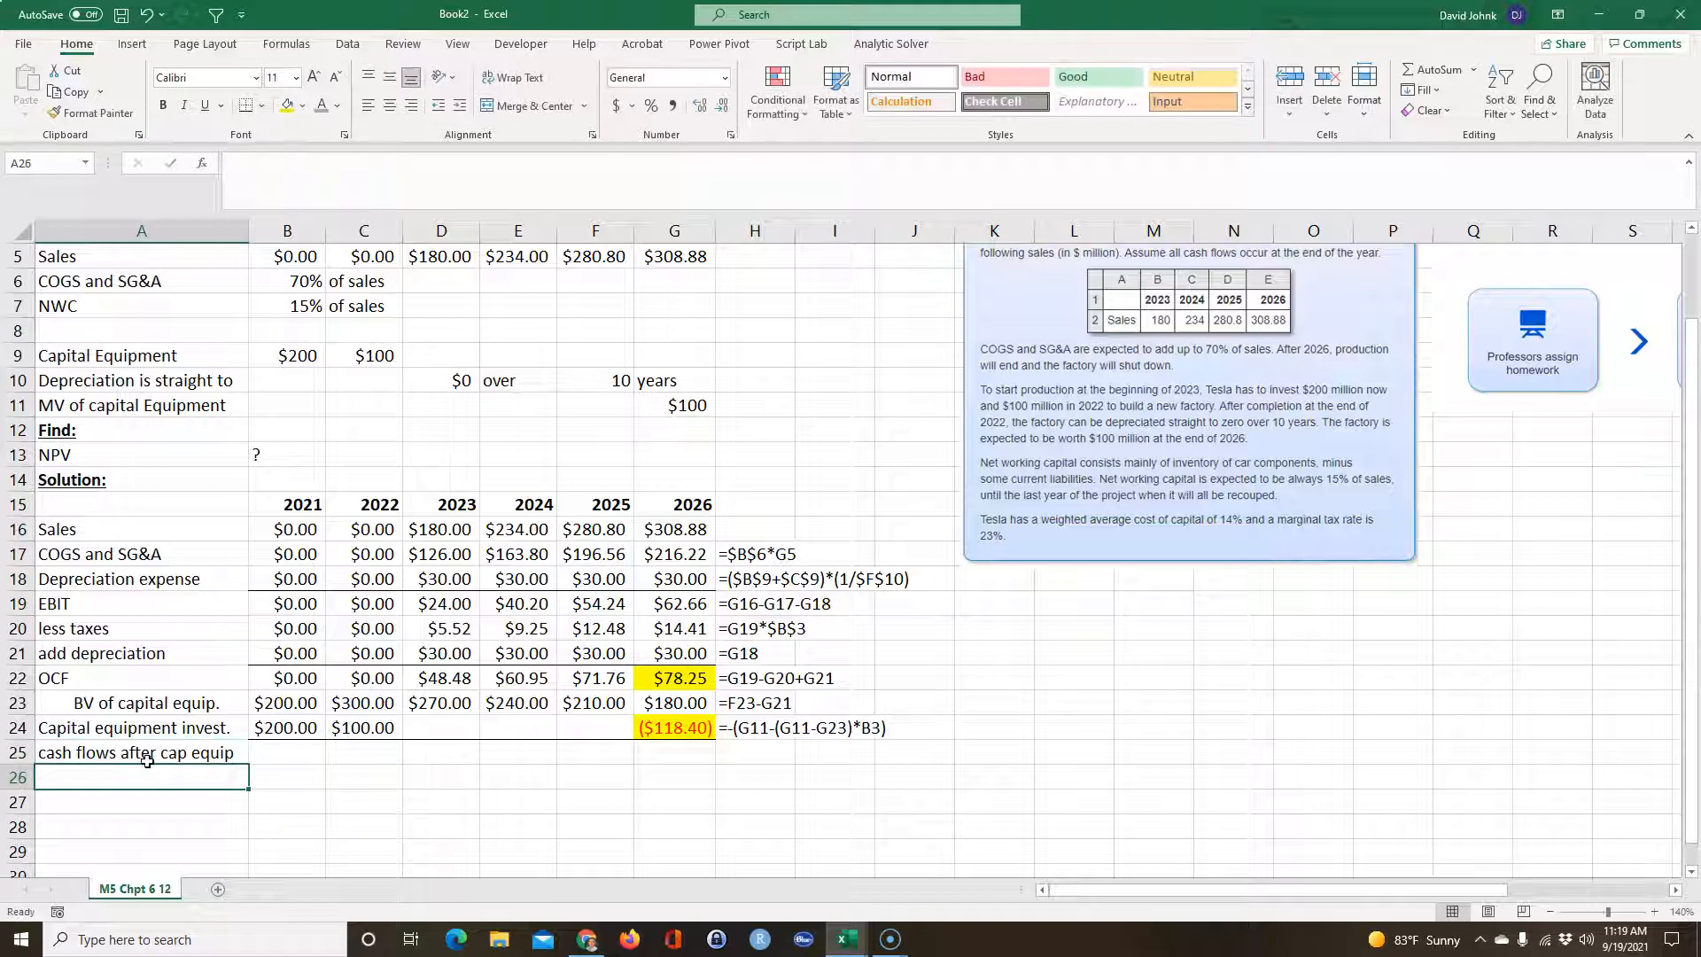
- Calculate the 2021 cash flow after capital equipment in B25 with =B22-B24 and autofit column B
scroll(340, 626, down, 1)
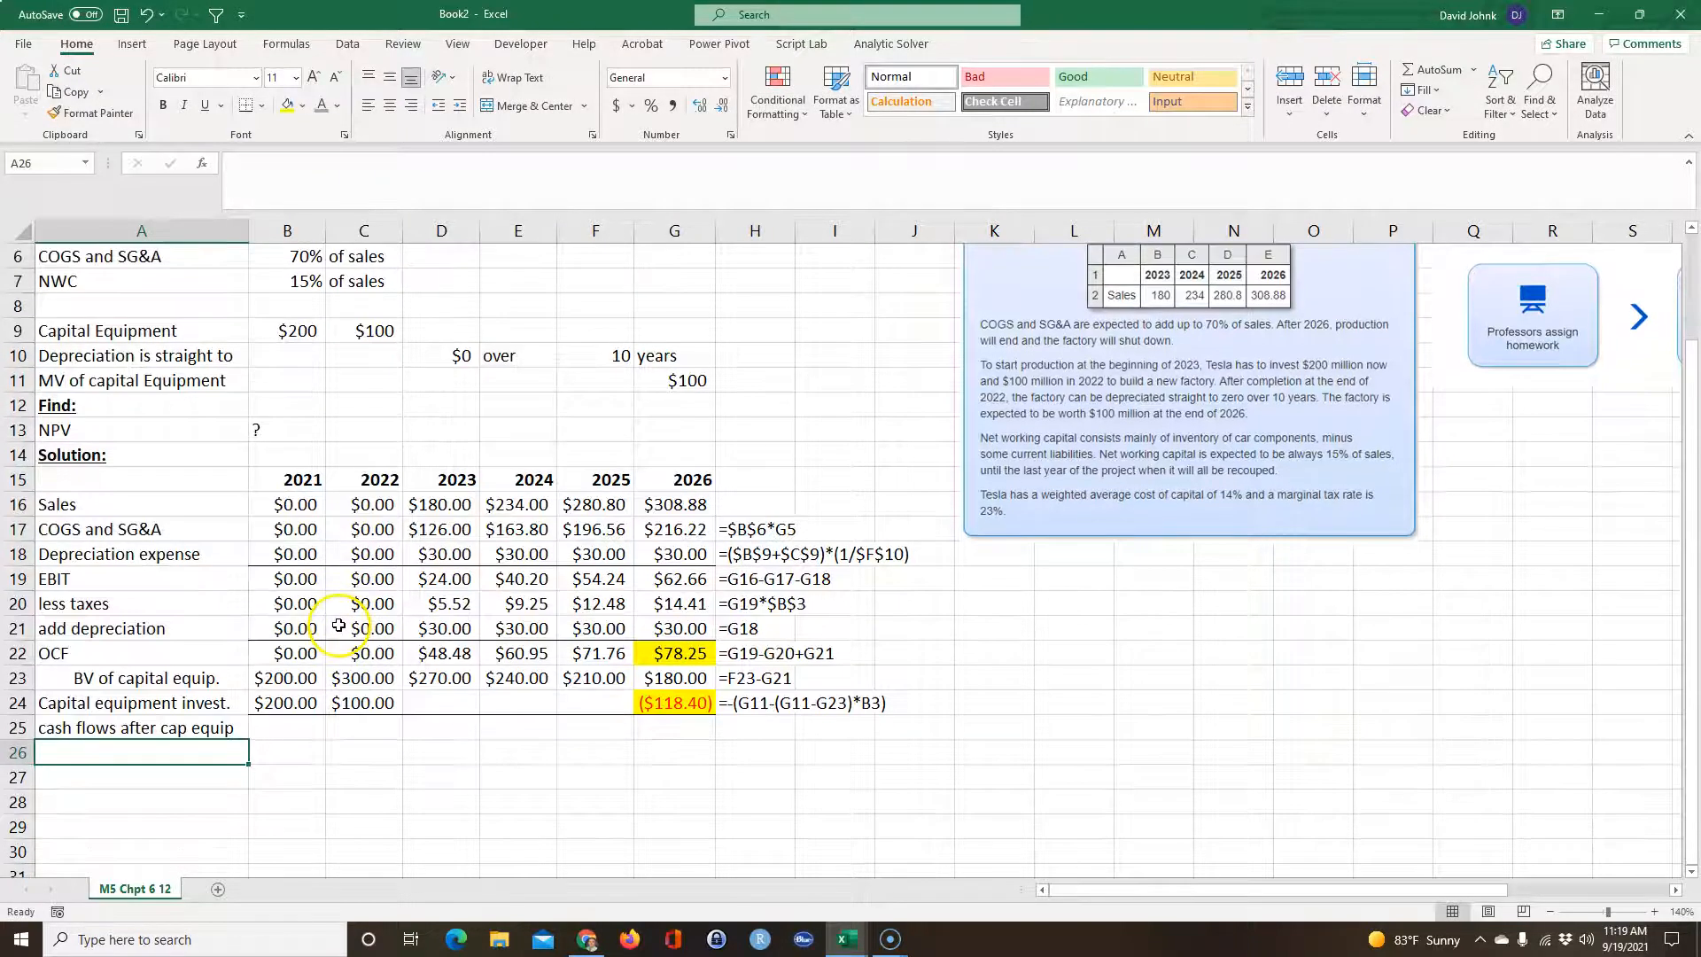
click(274, 734)
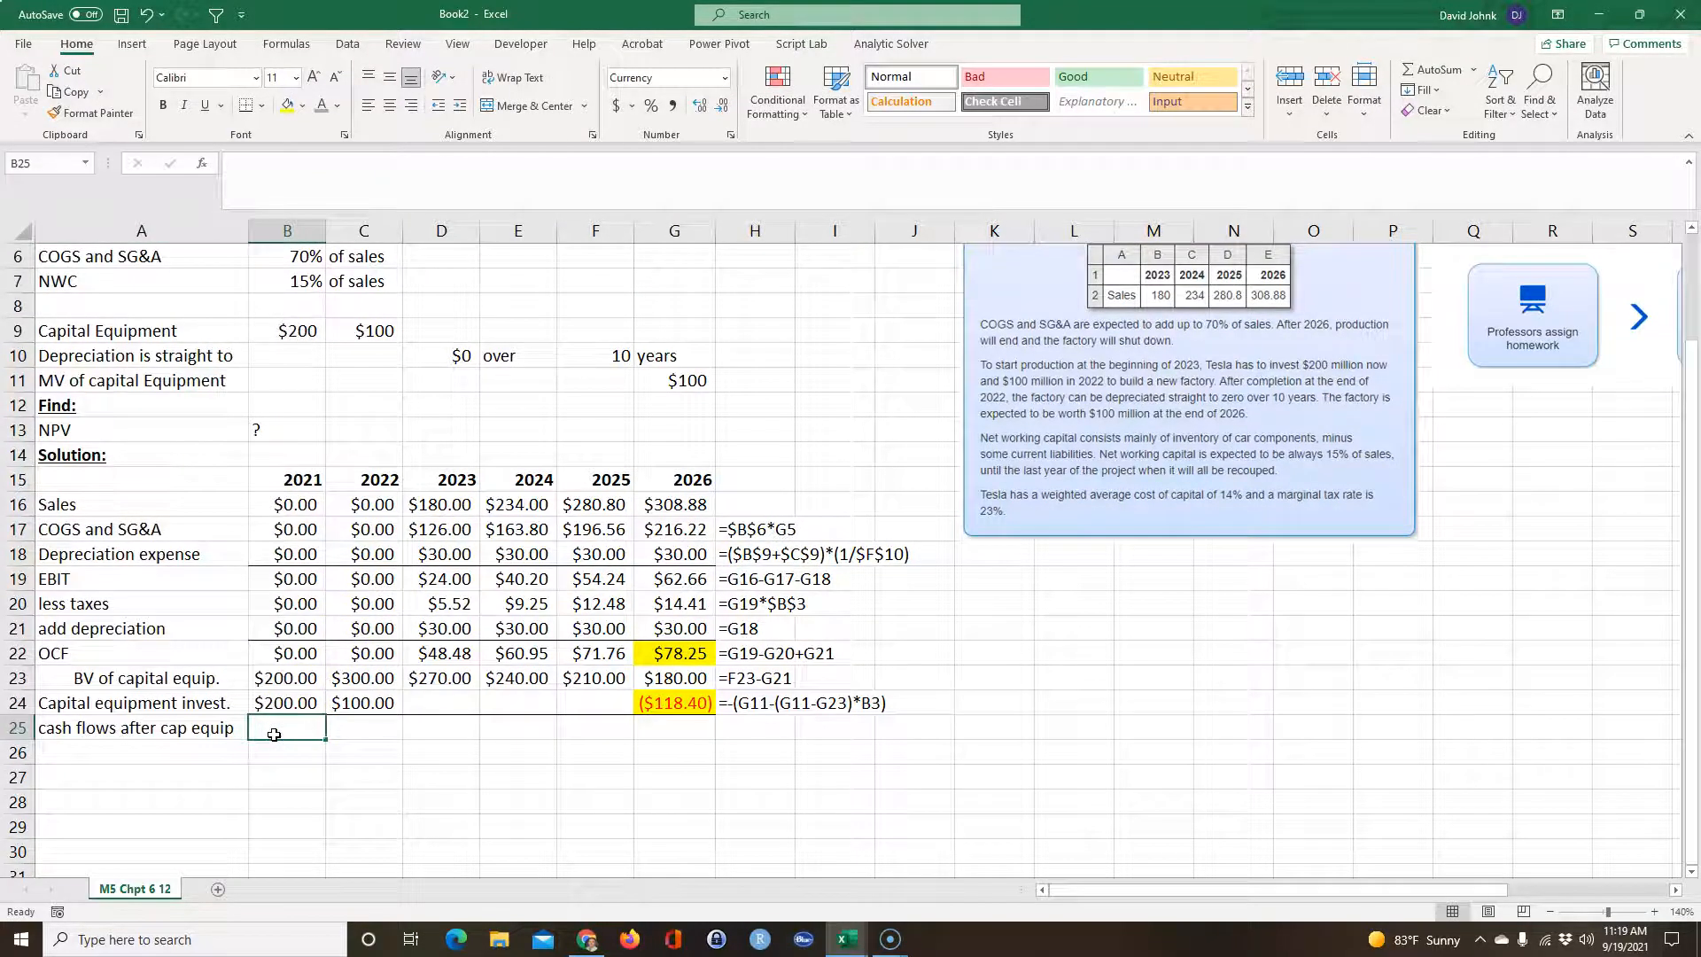
text(=)
click(286, 654)
text(-)
click(279, 703)
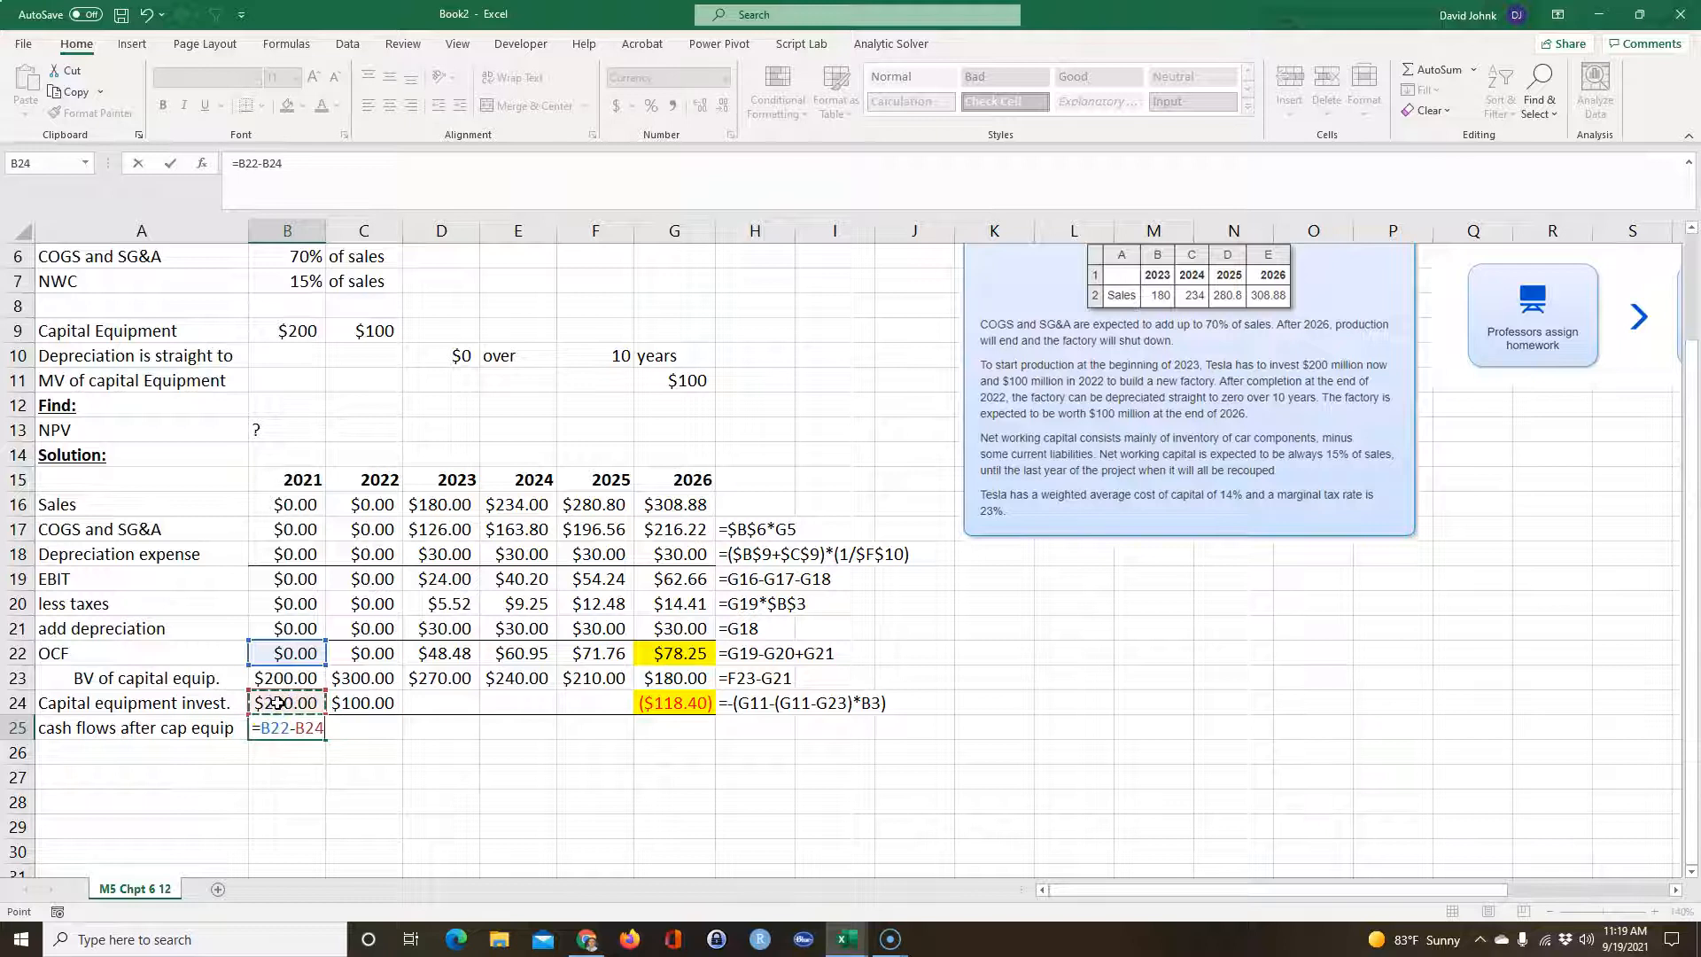
key(Return)
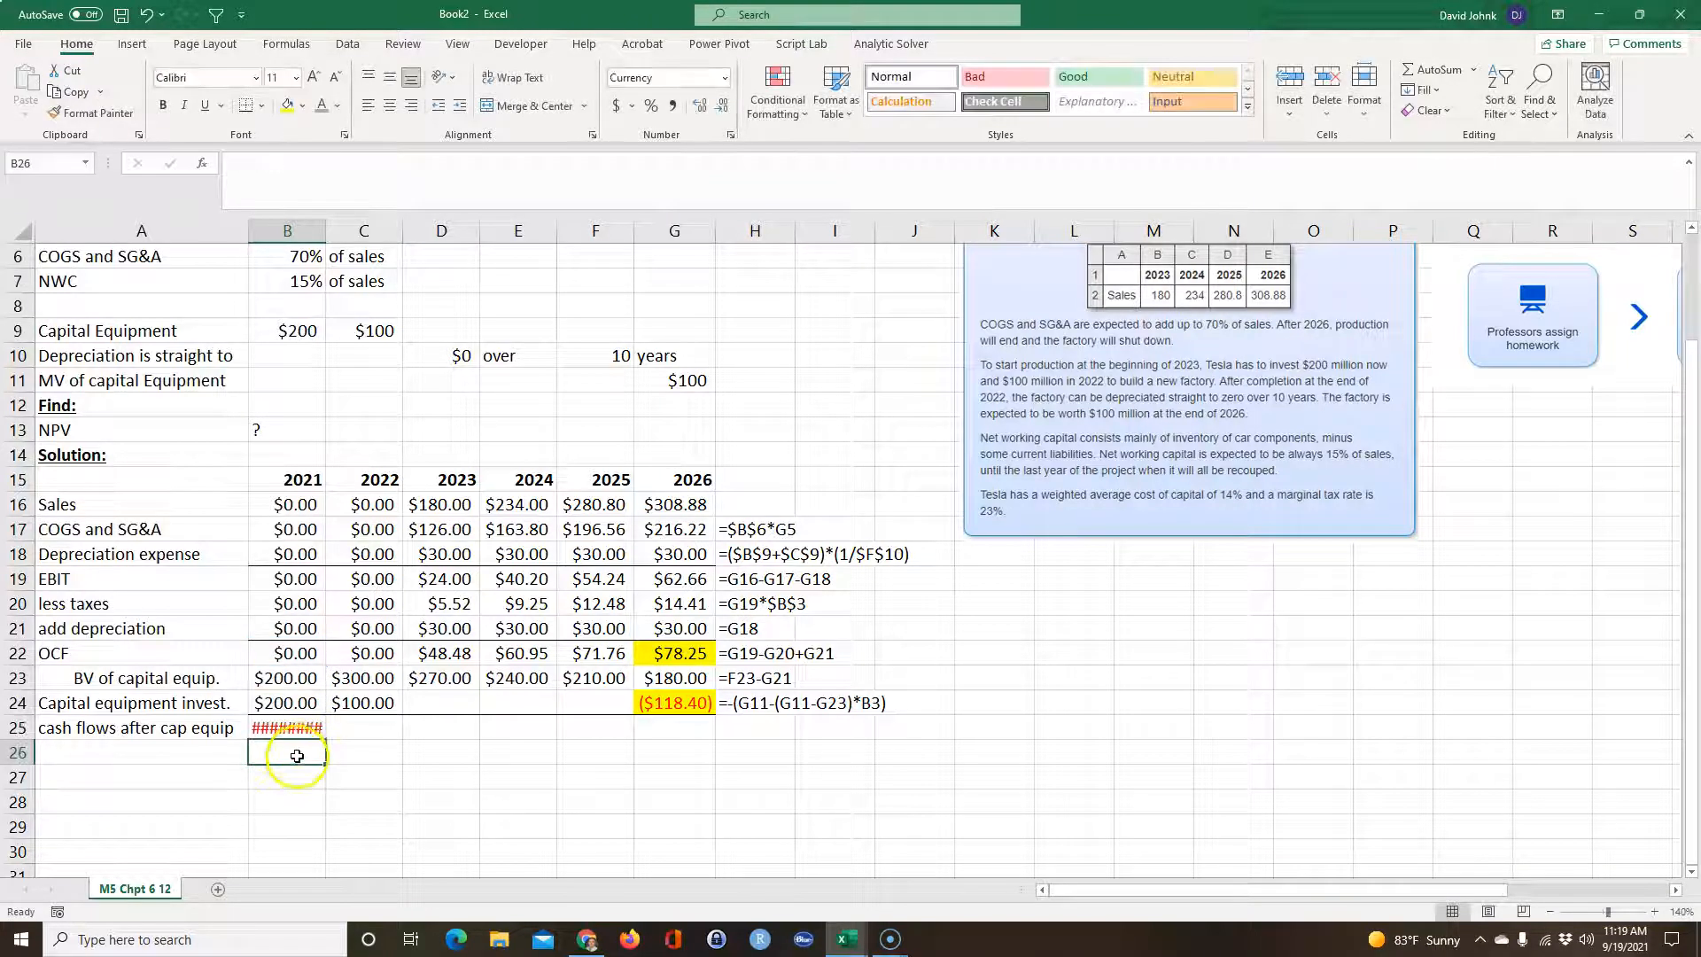
double_click(328, 228)
- Fill B25's formula across to G25 and H24's FORMULATEXT down to H25, autofitting column C to show its value
click(290, 728)
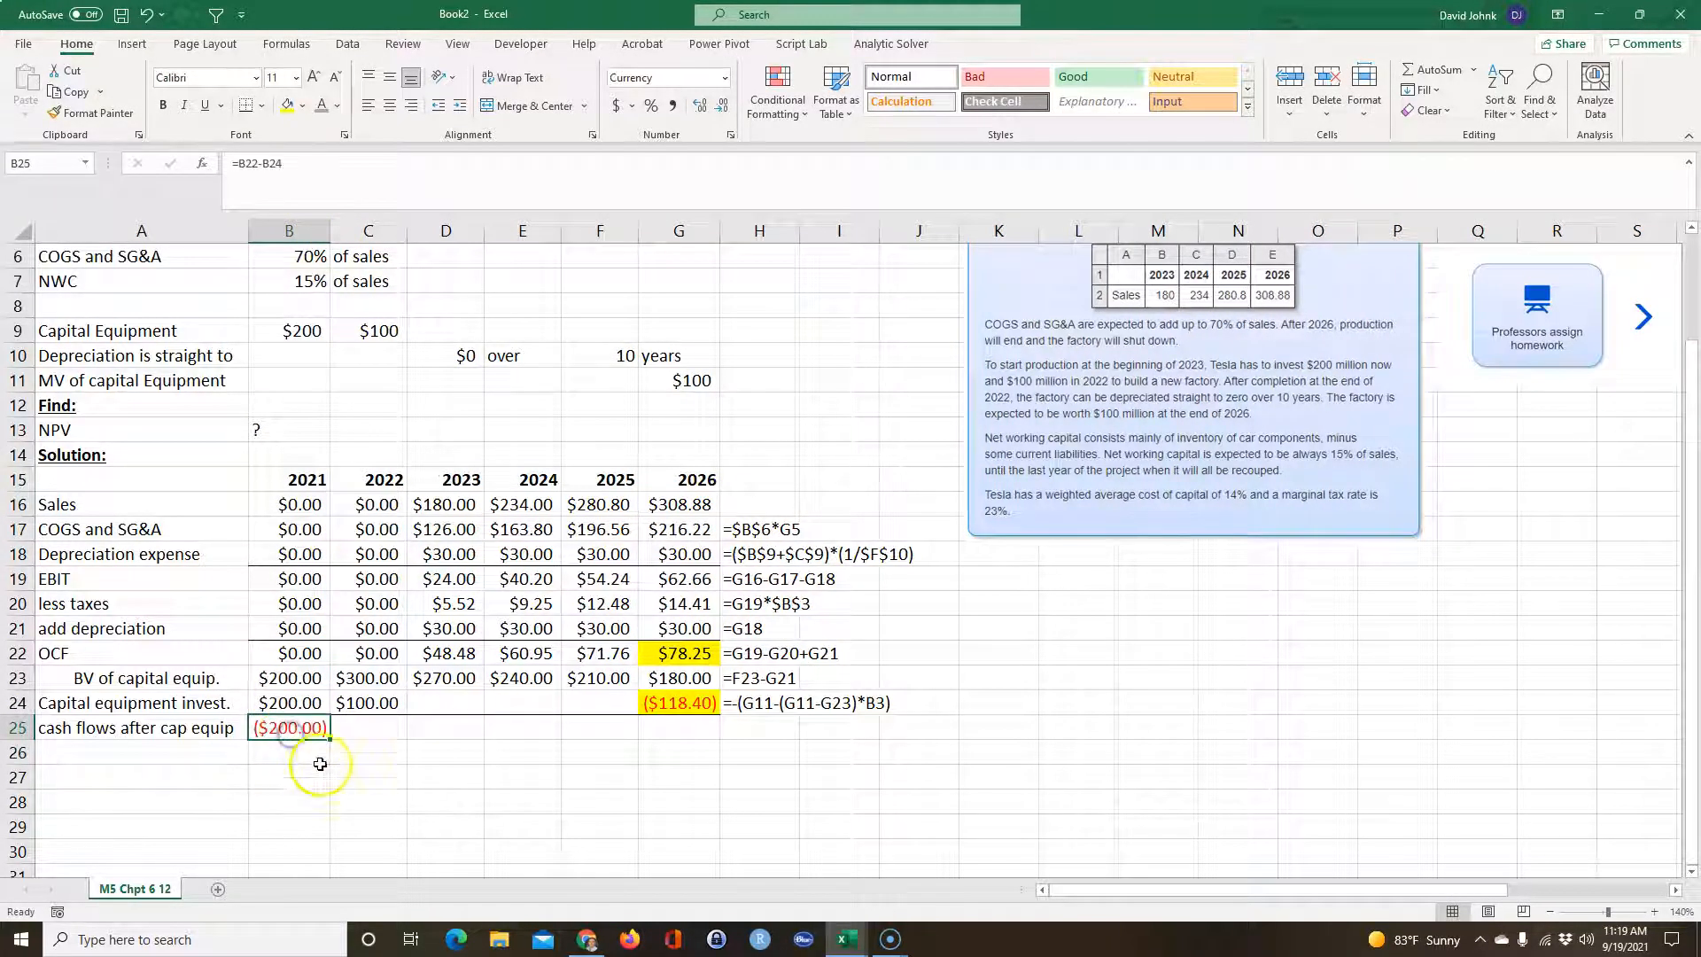
drag(329, 738, 693, 729)
click(769, 702)
drag(803, 722, 803, 744)
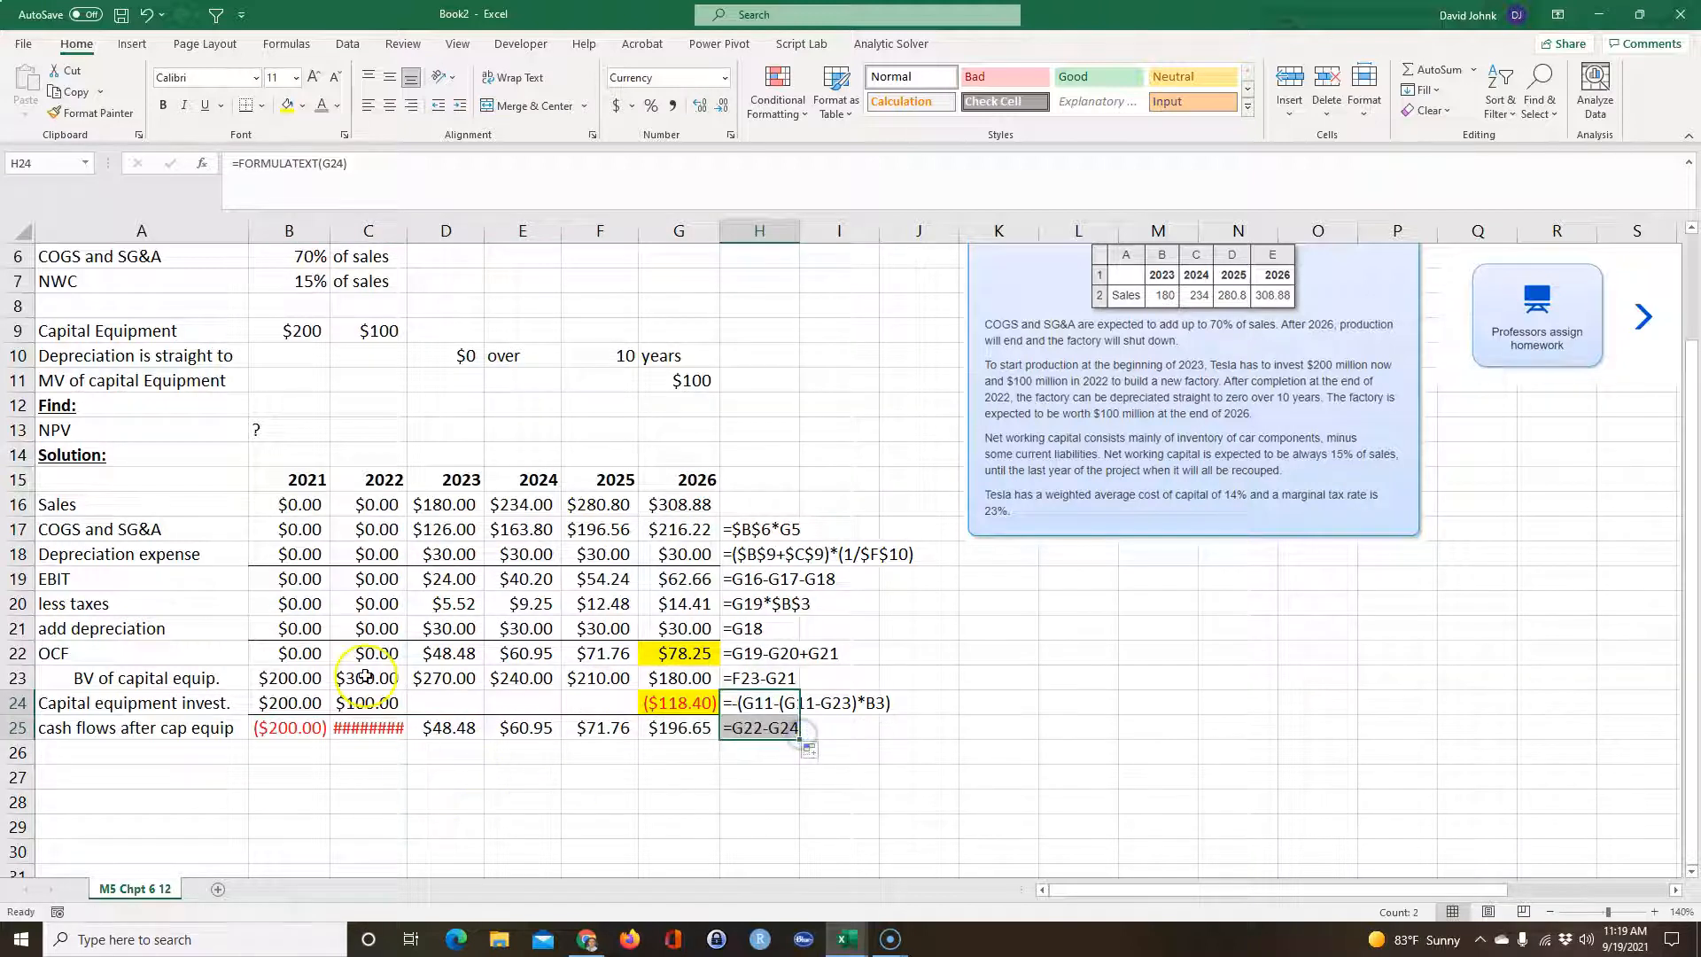
double_click(408, 230)
click(448, 777)
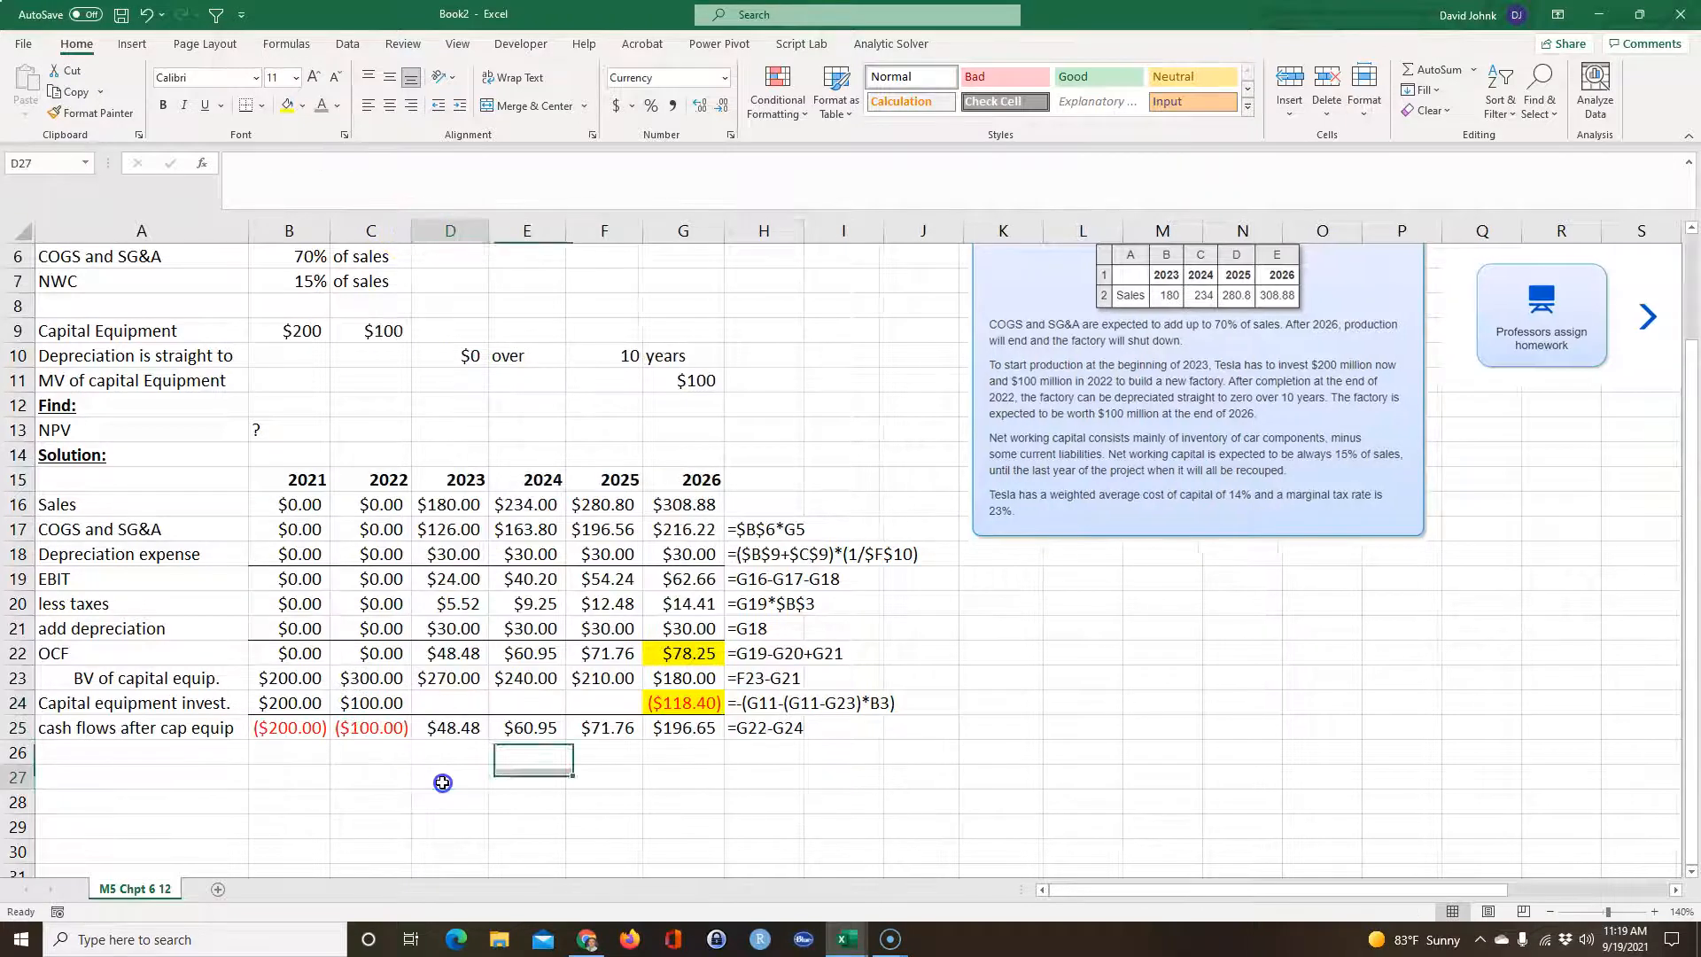
- Check how the 2026 cash flow in G25 derives from the OCF in G22 and the equipment value in G24
click(691, 656)
click(685, 702)
click(682, 729)
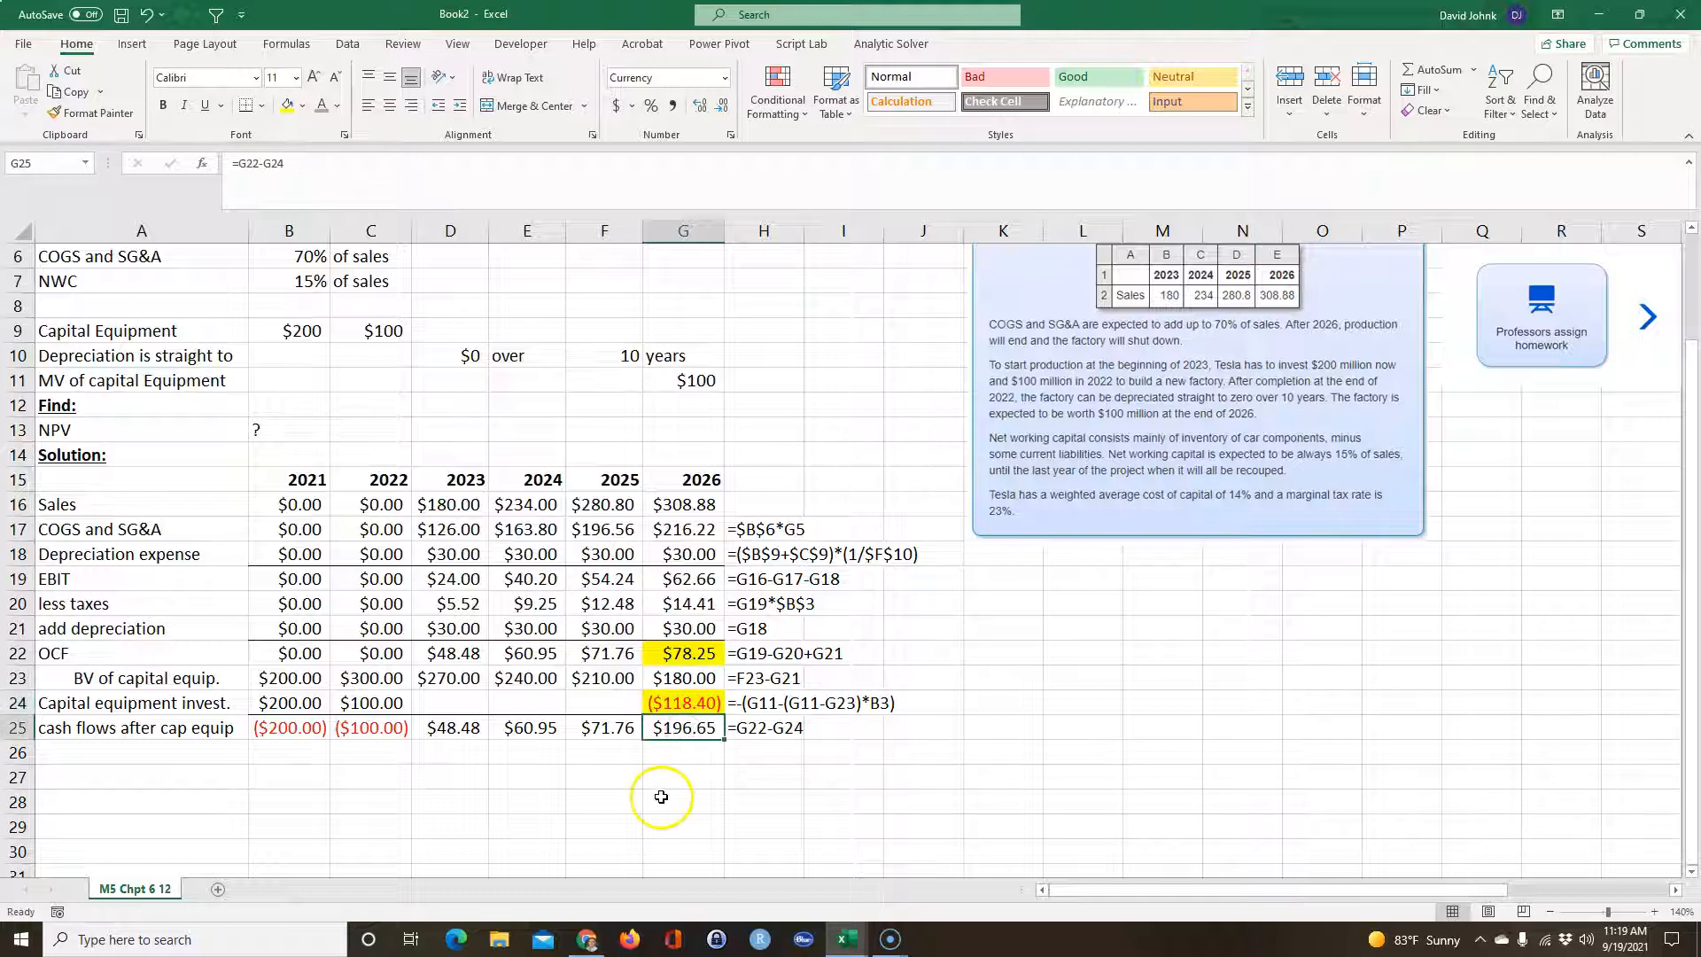
- Label A26 "NWC need each year", indented beneath the cash flows after capital equipment row
click(315, 793)
click(120, 759)
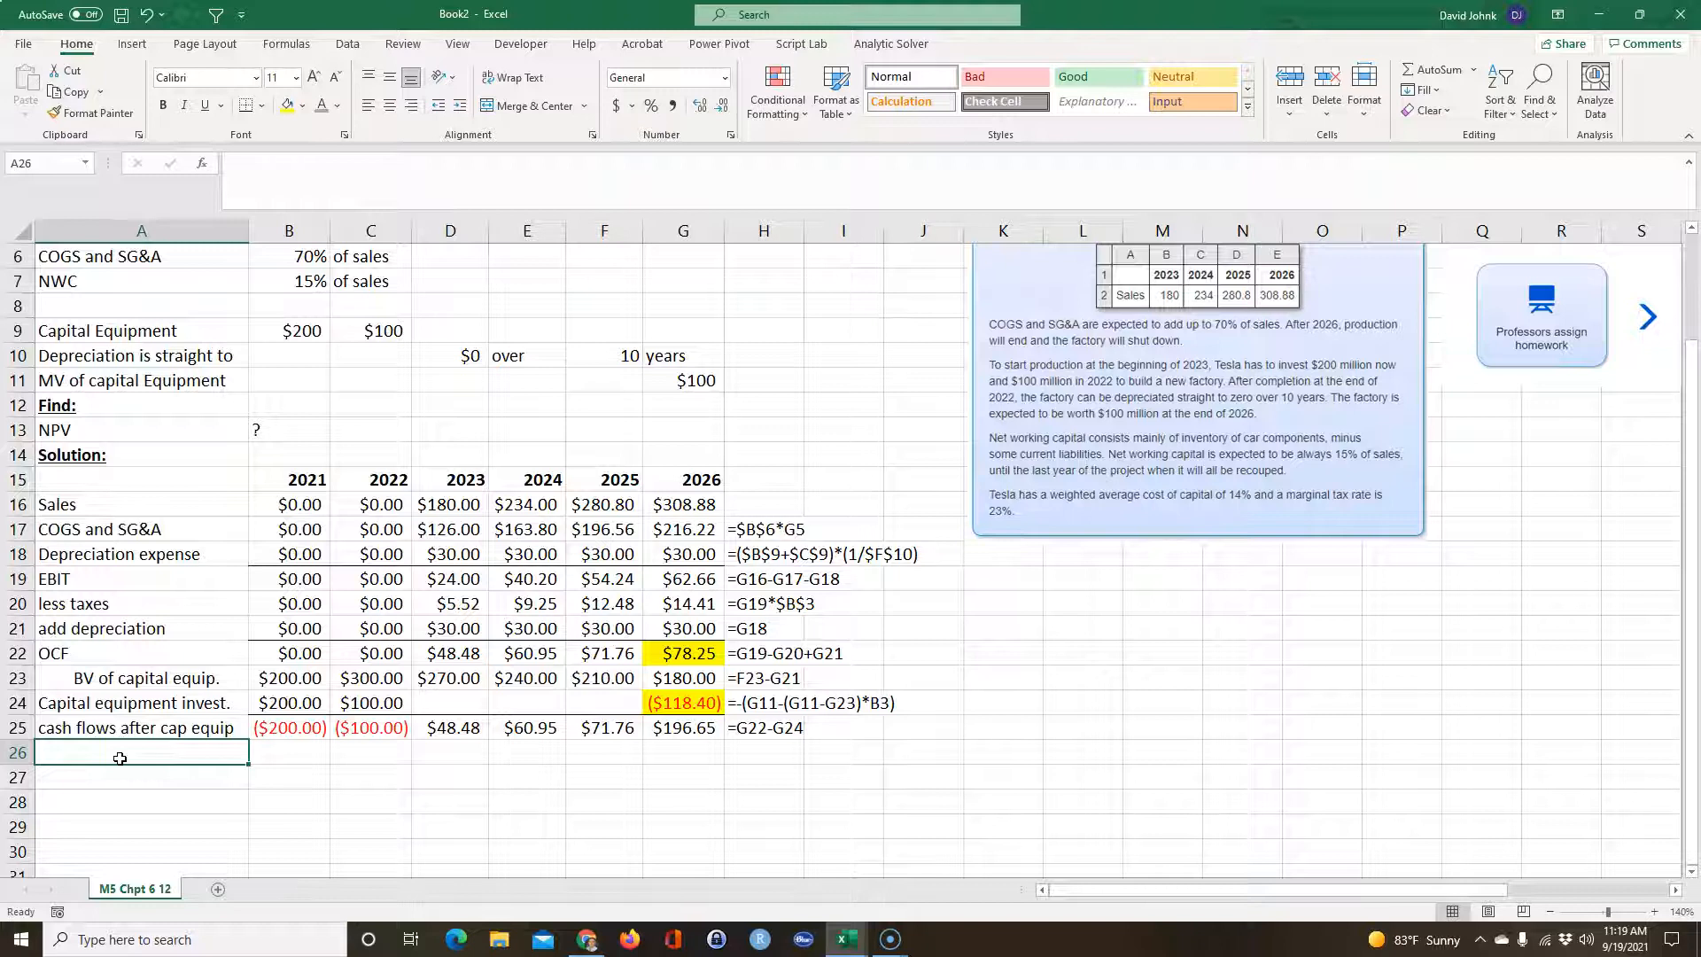
scroll(163, 759, down, 1)
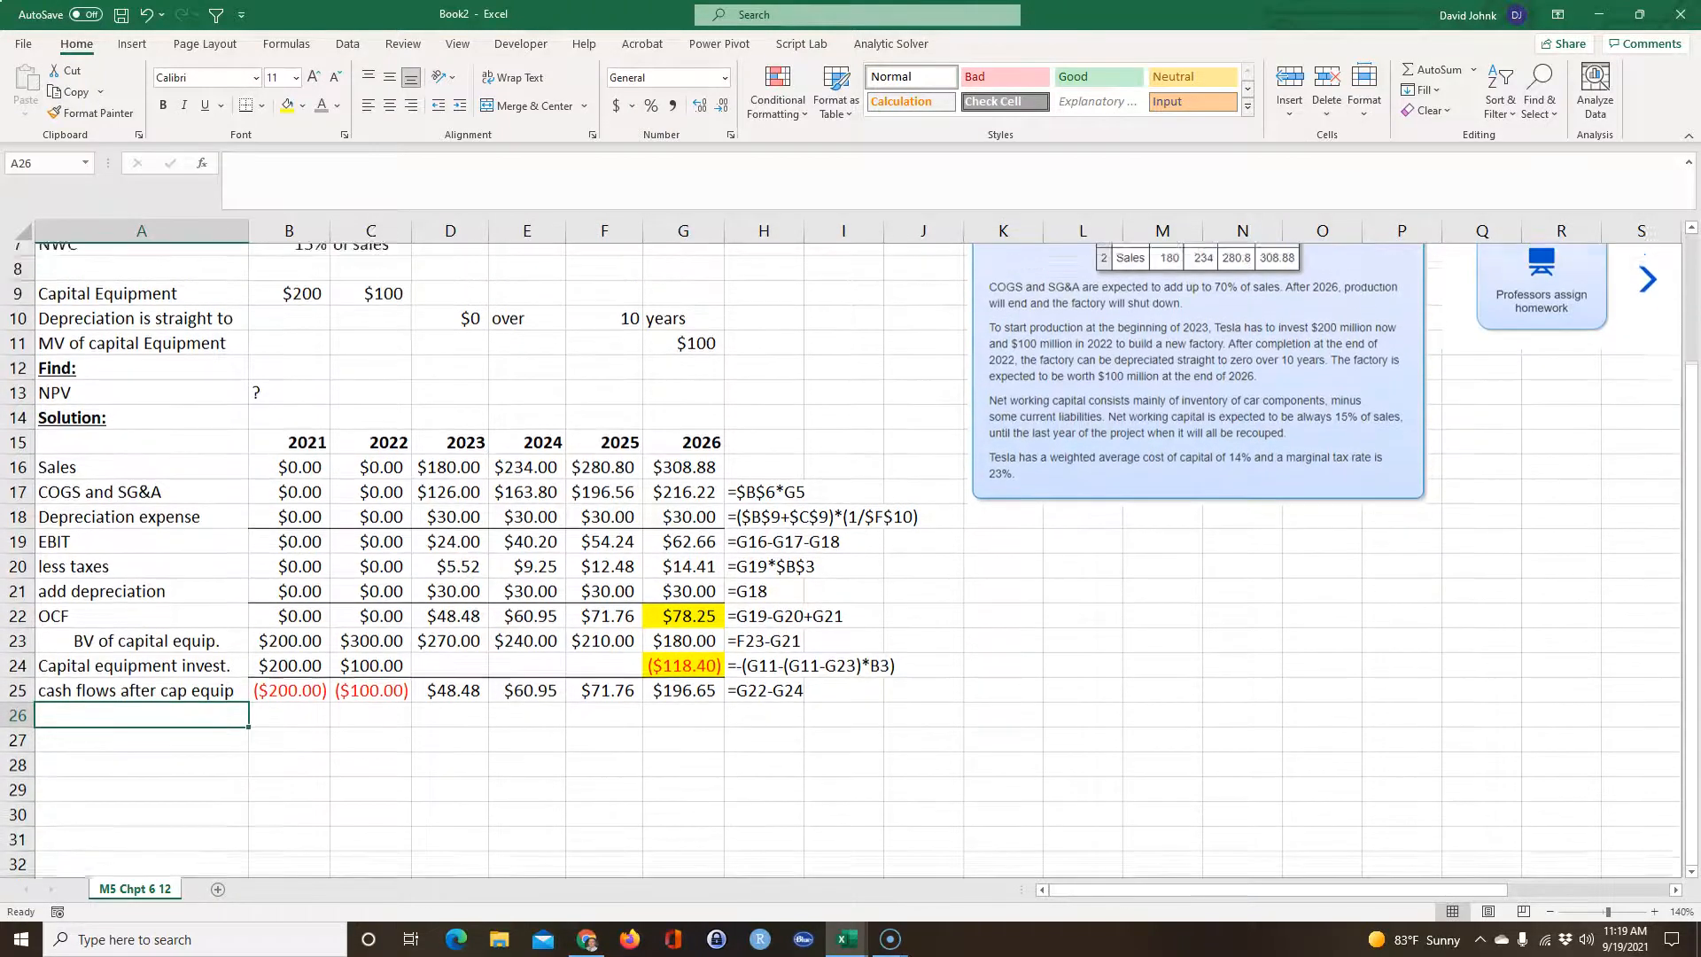
scroll(851, 558, up, 1)
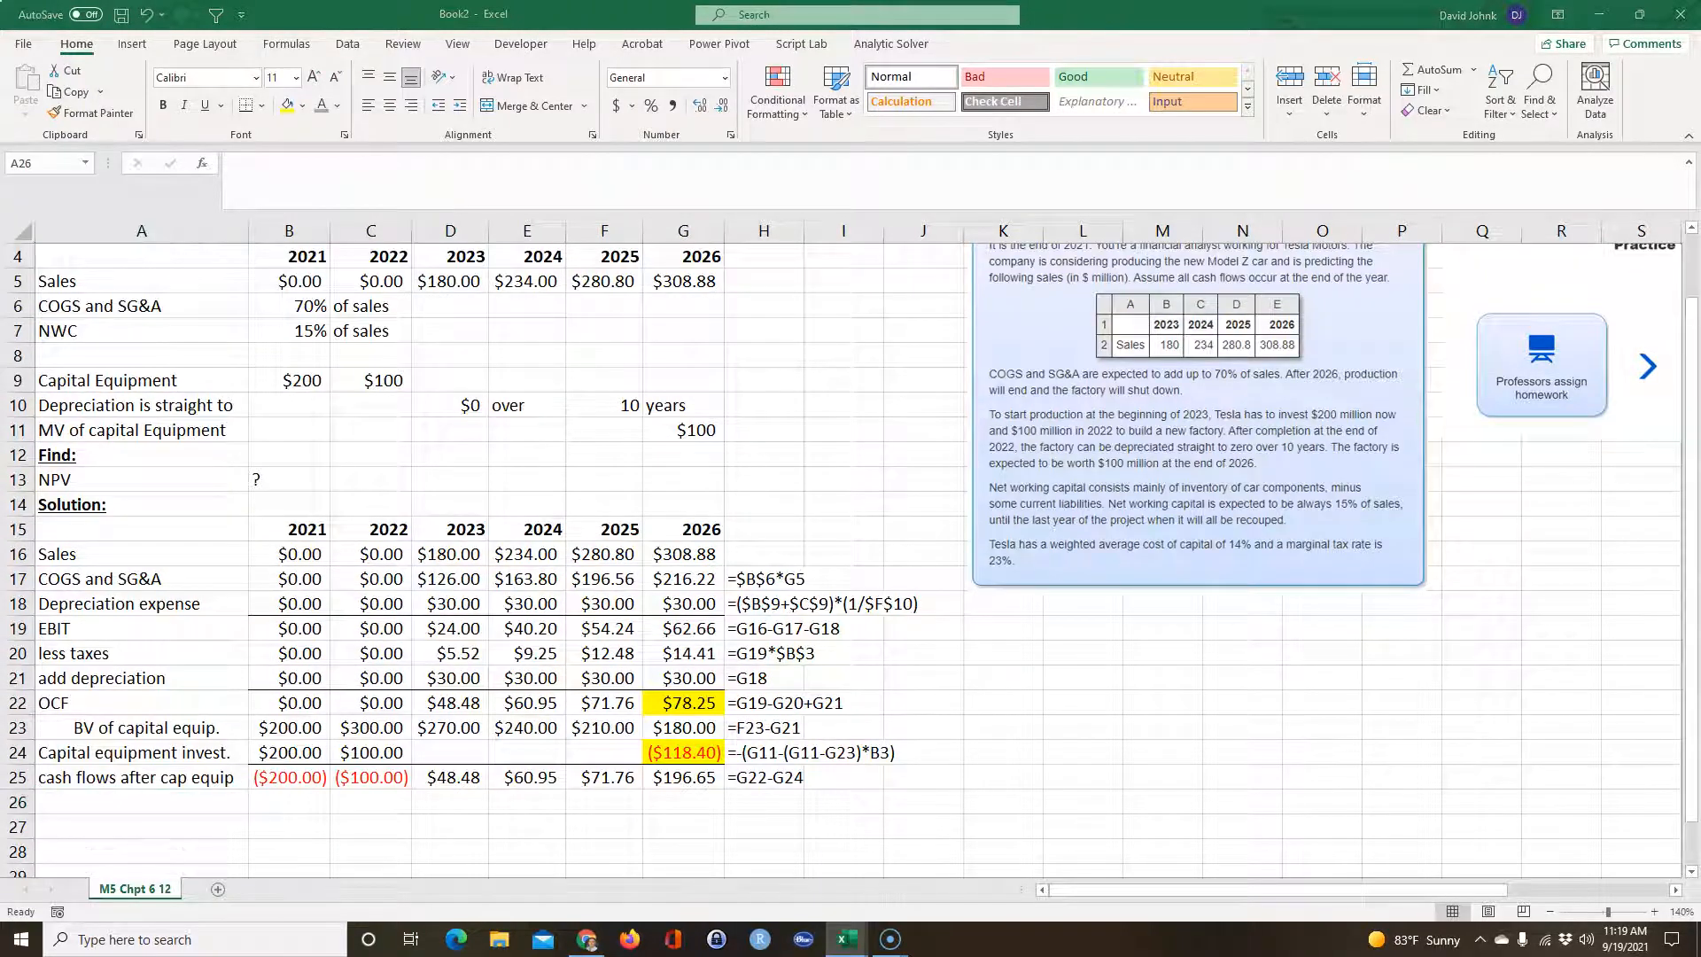
click(122, 808)
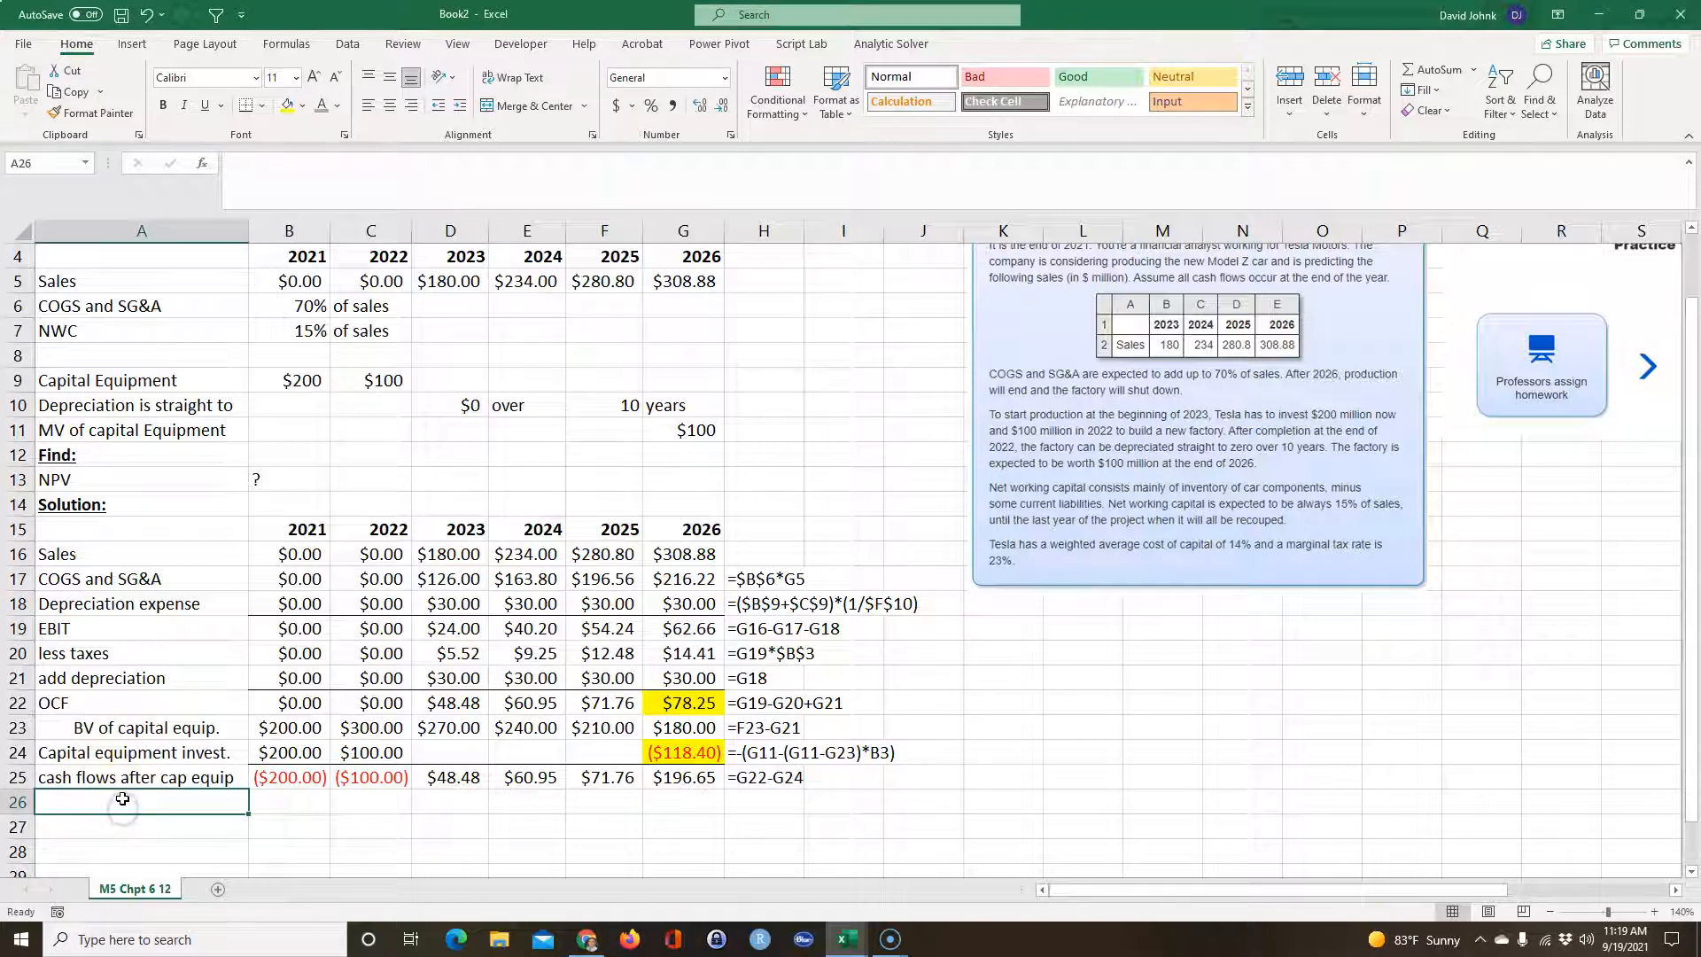
double_click(119, 800)
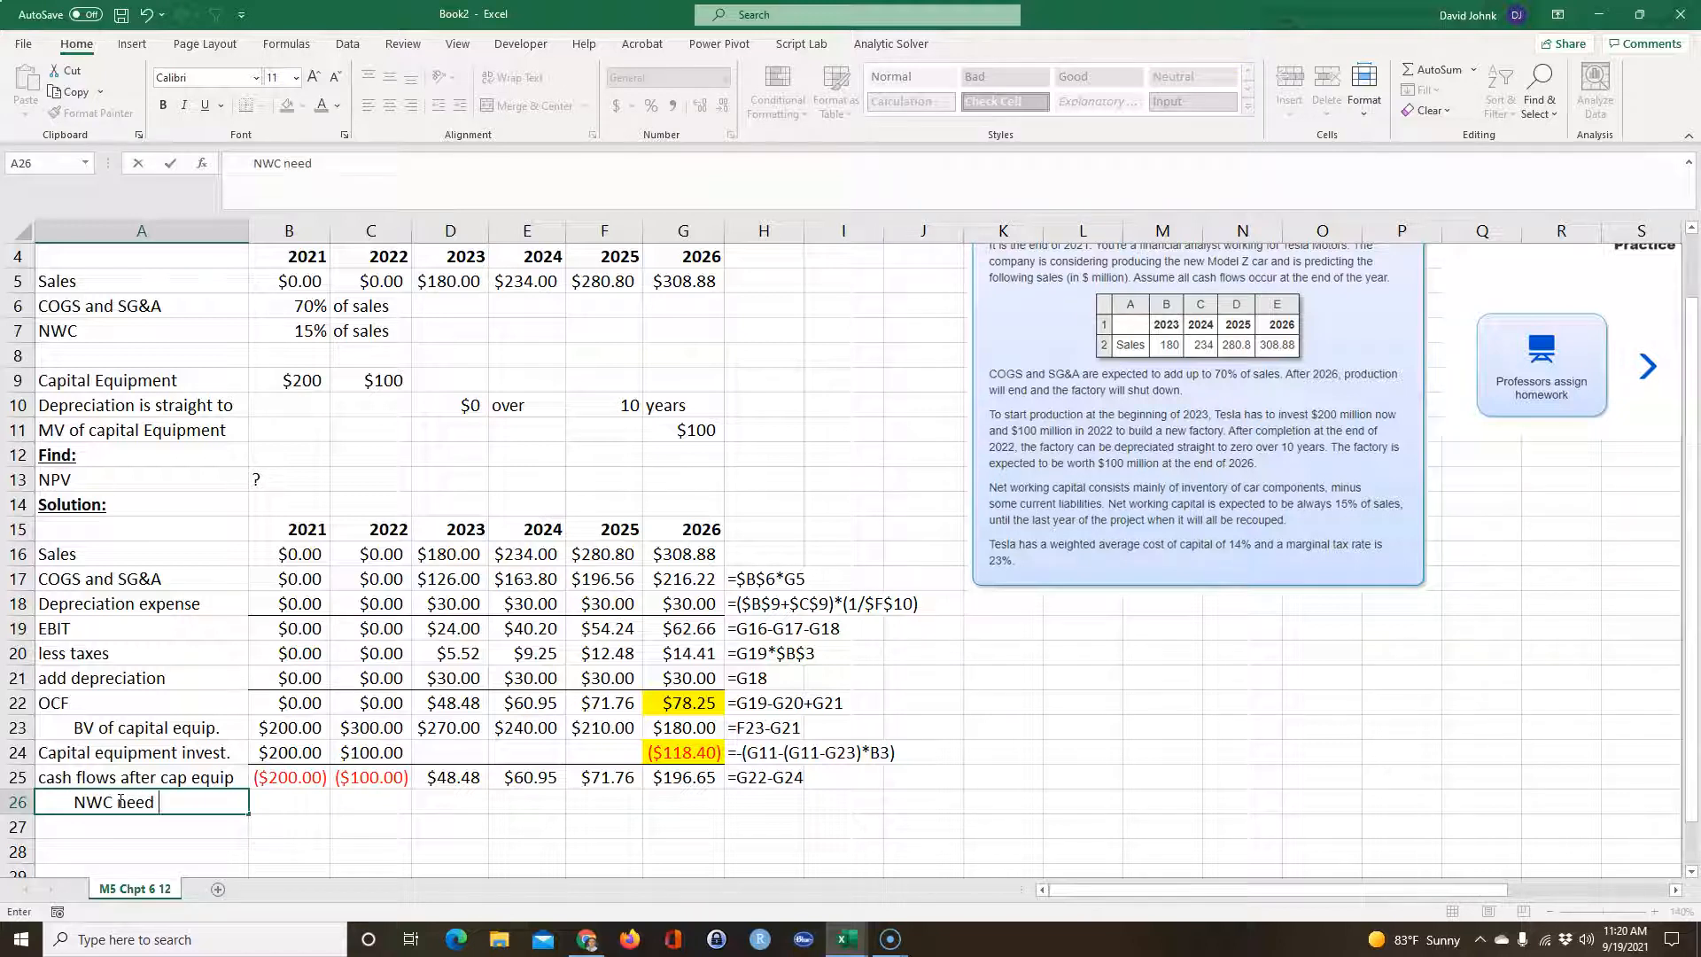
text(NWC need each year)
key(Return)
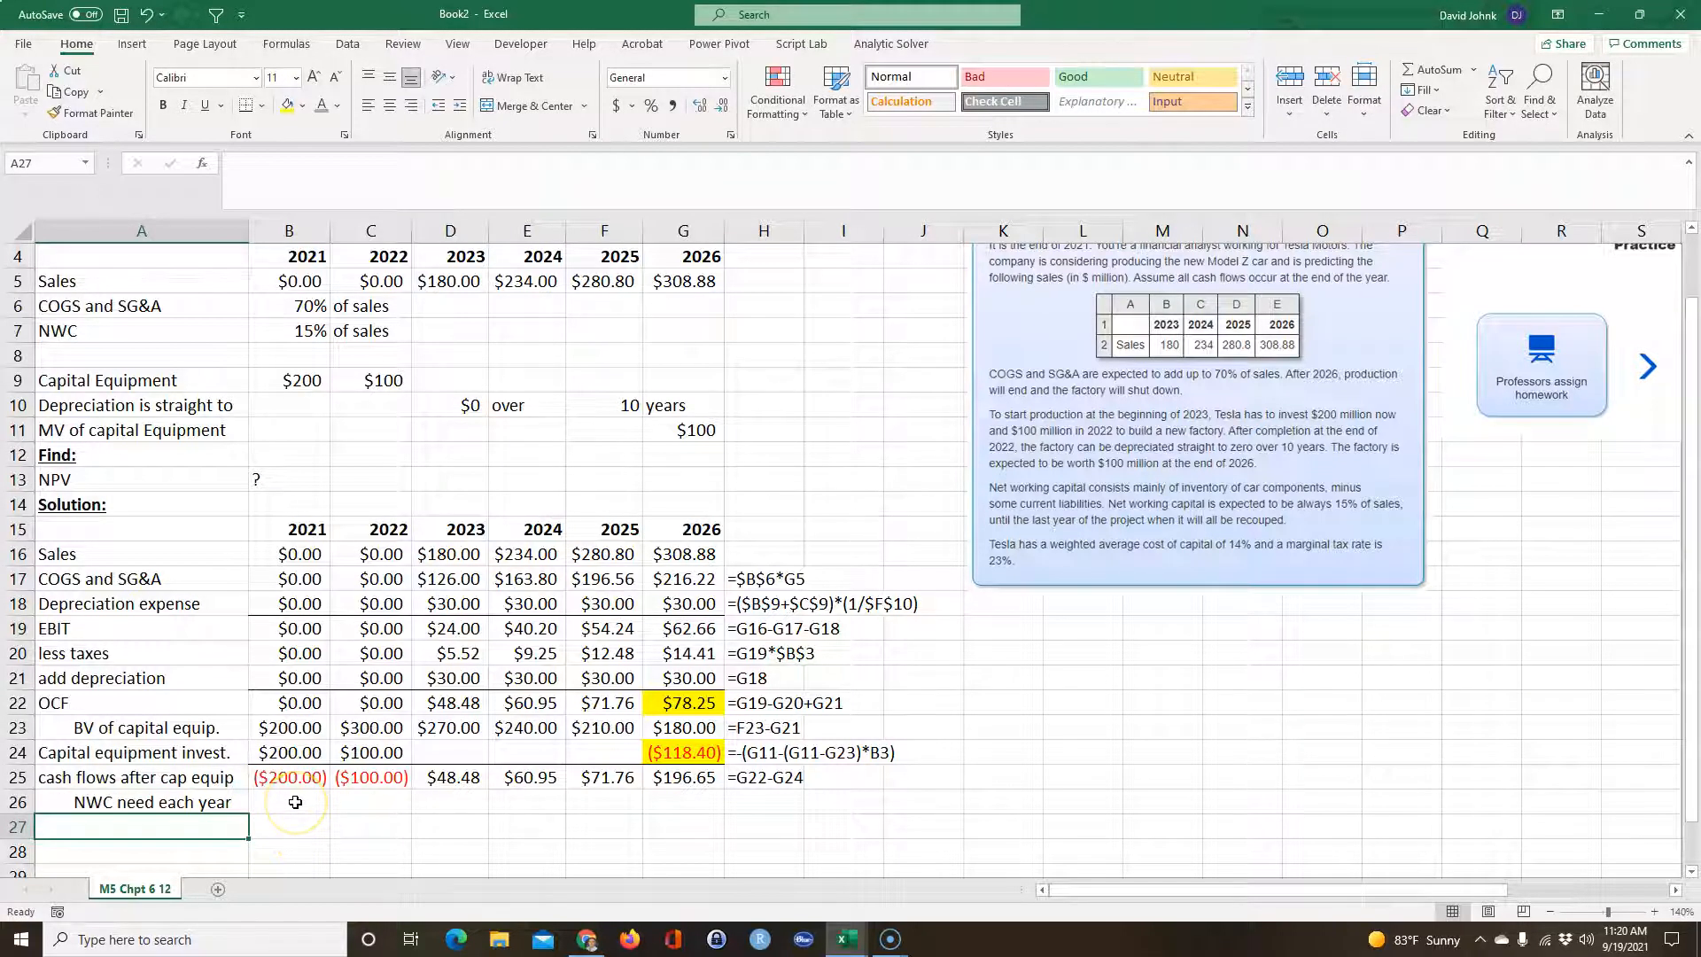
- Check the NWC percentage in B7 against the 2023 sales and the 2022 and 2023 cells of the NWC need row
scroll(315, 749, up, 1)
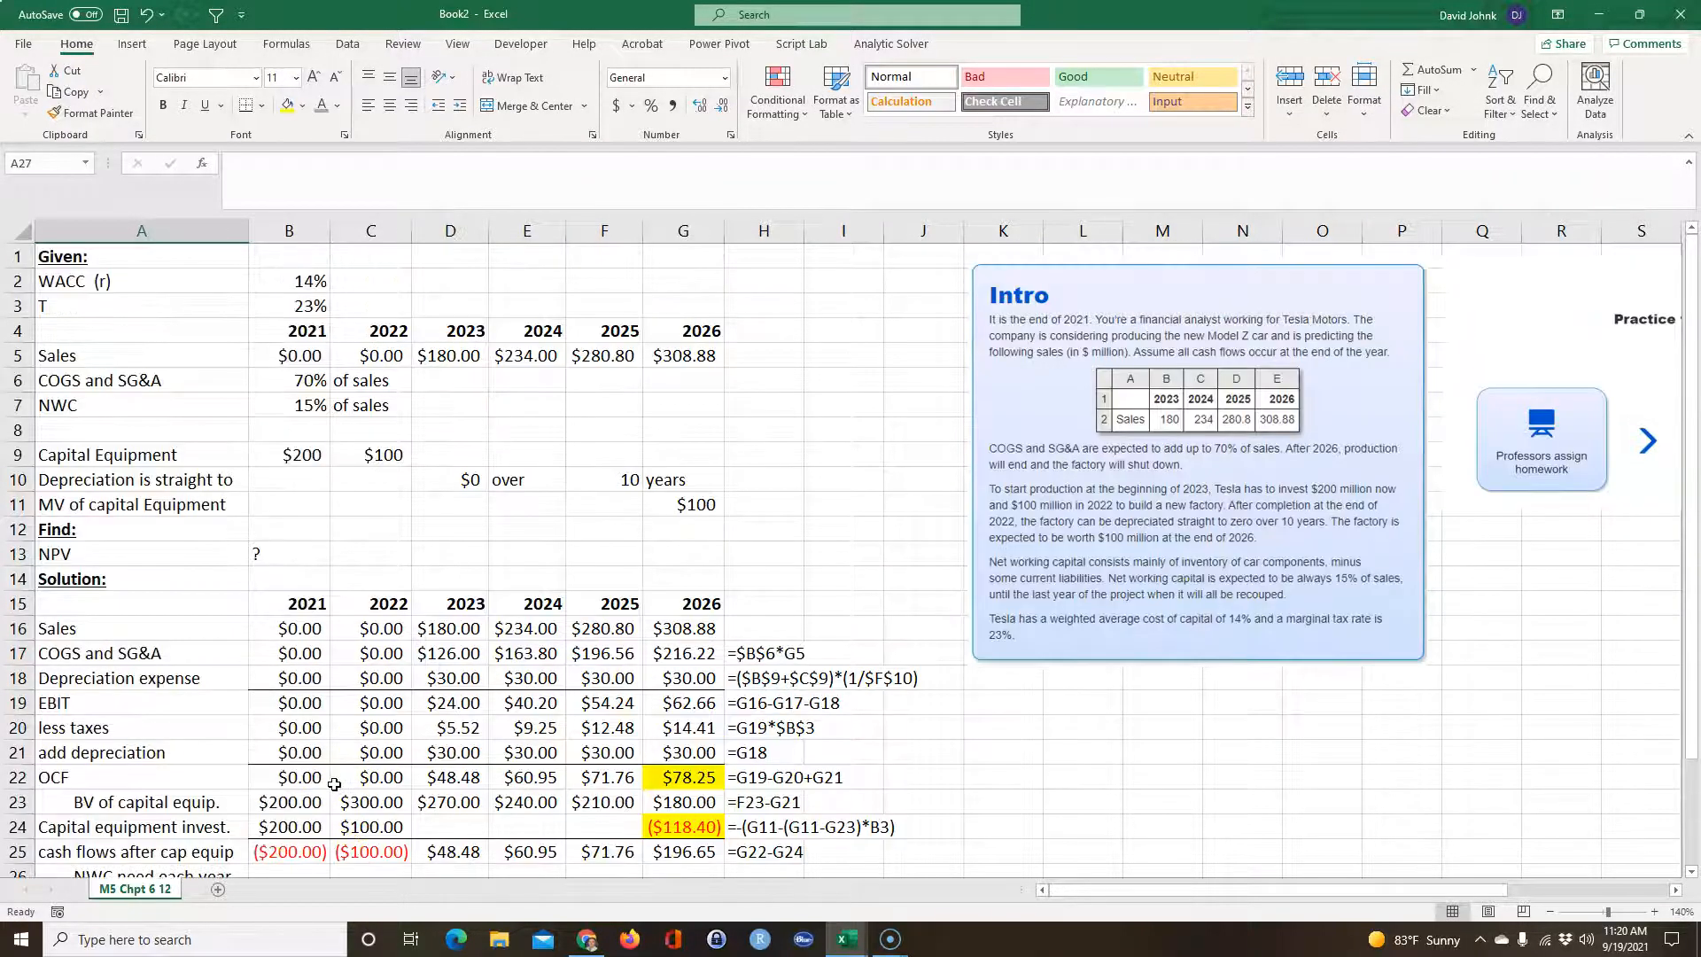
click(300, 406)
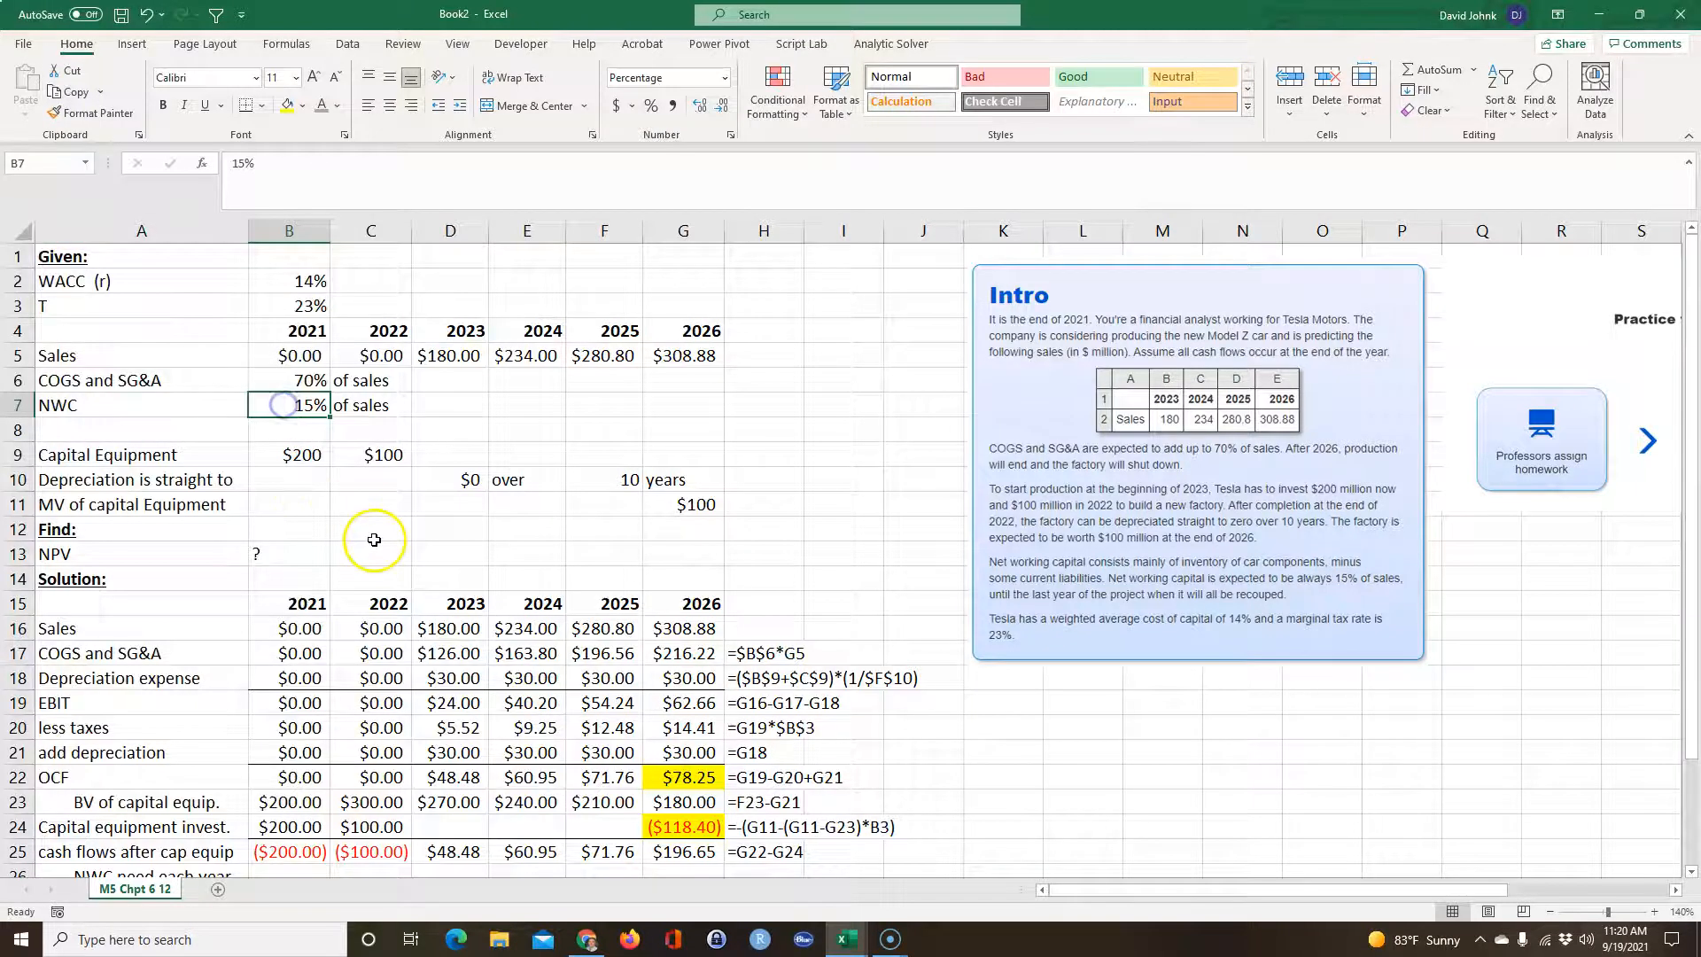
scroll(377, 602, down, 1)
scroll(381, 626, down, 1)
click(443, 777)
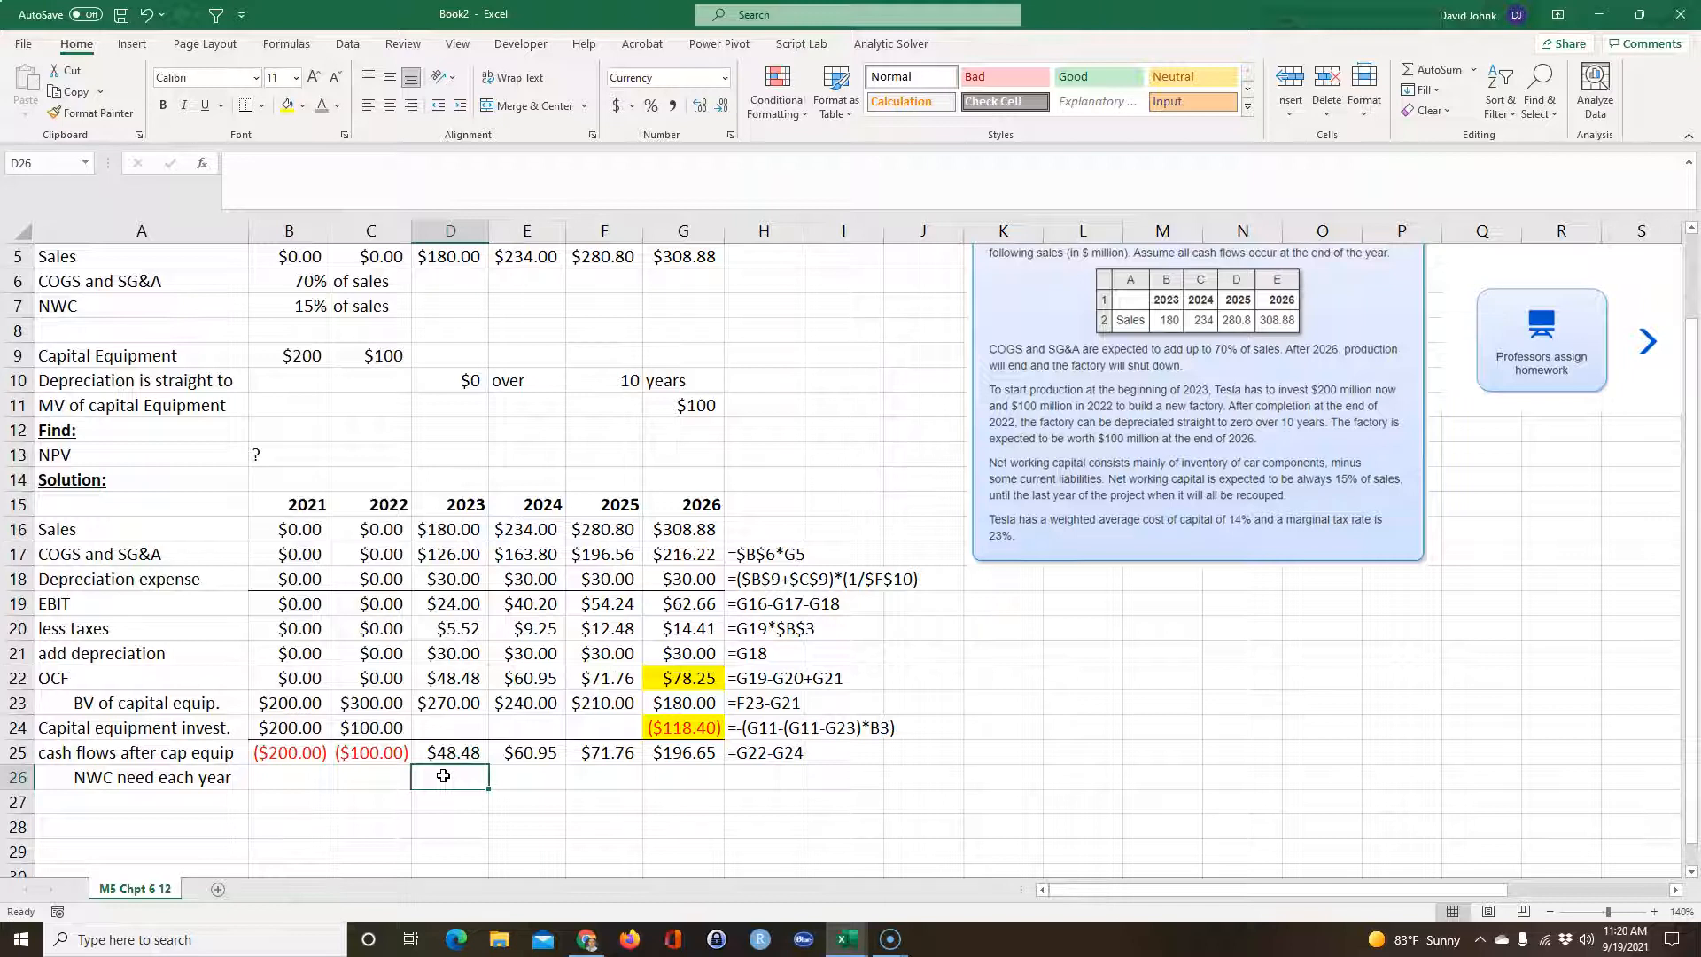
scroll(443, 776, up, 1)
scroll(438, 614, down, 1)
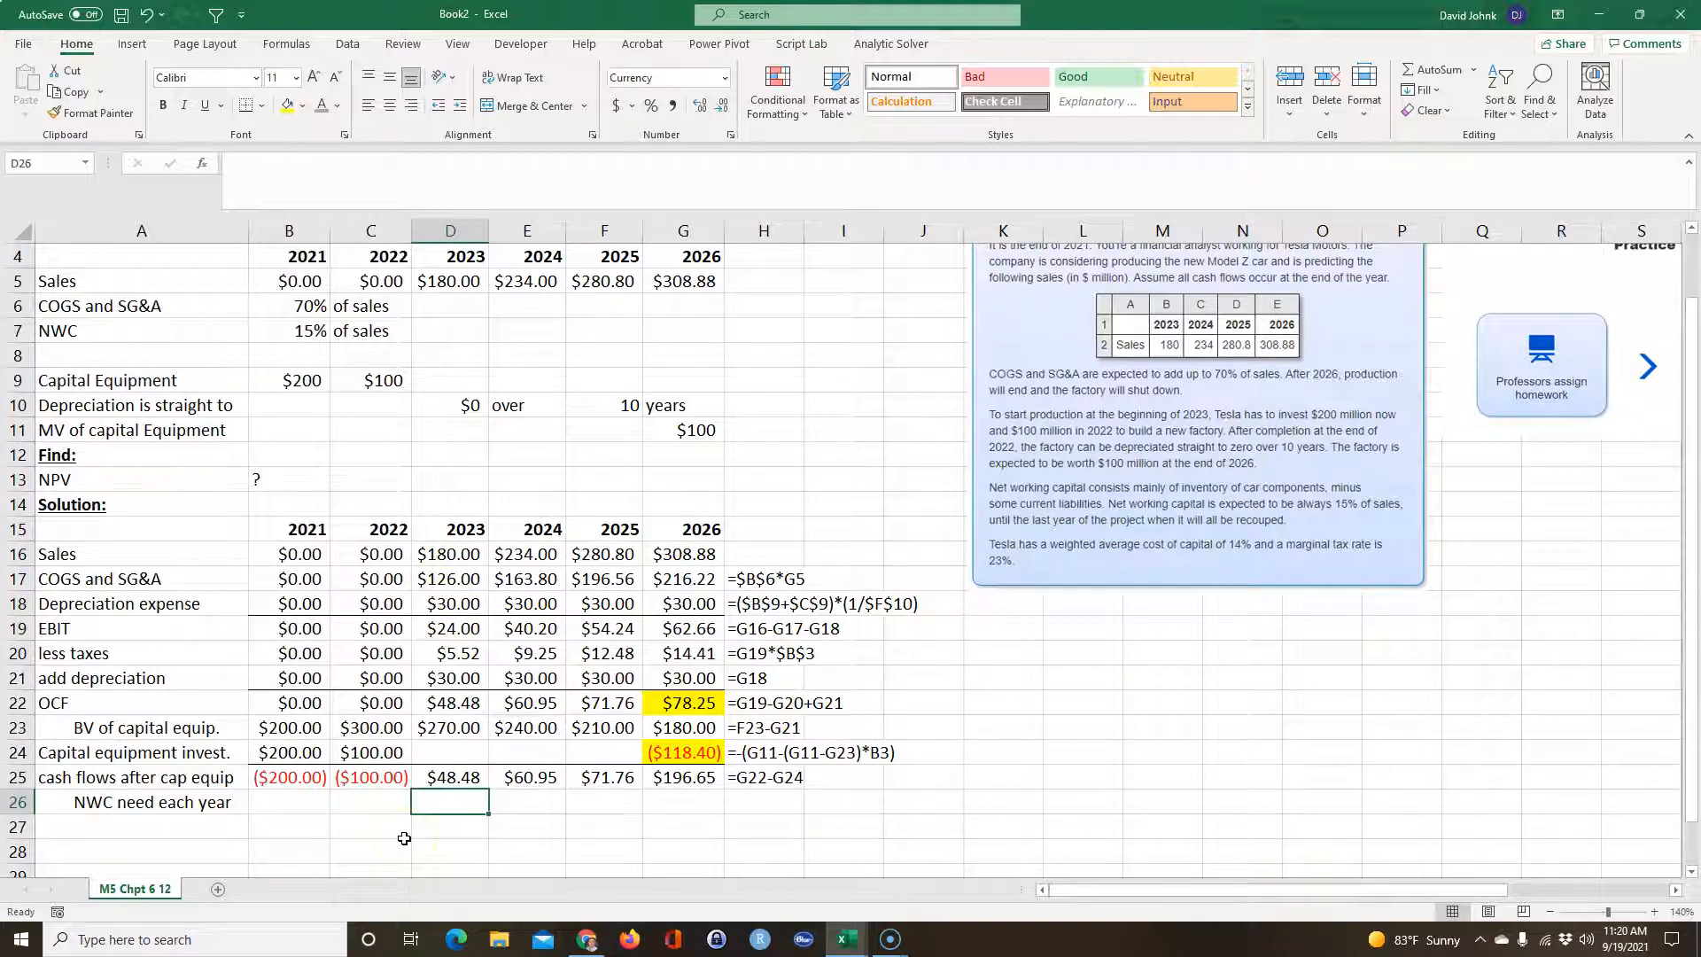
click(363, 803)
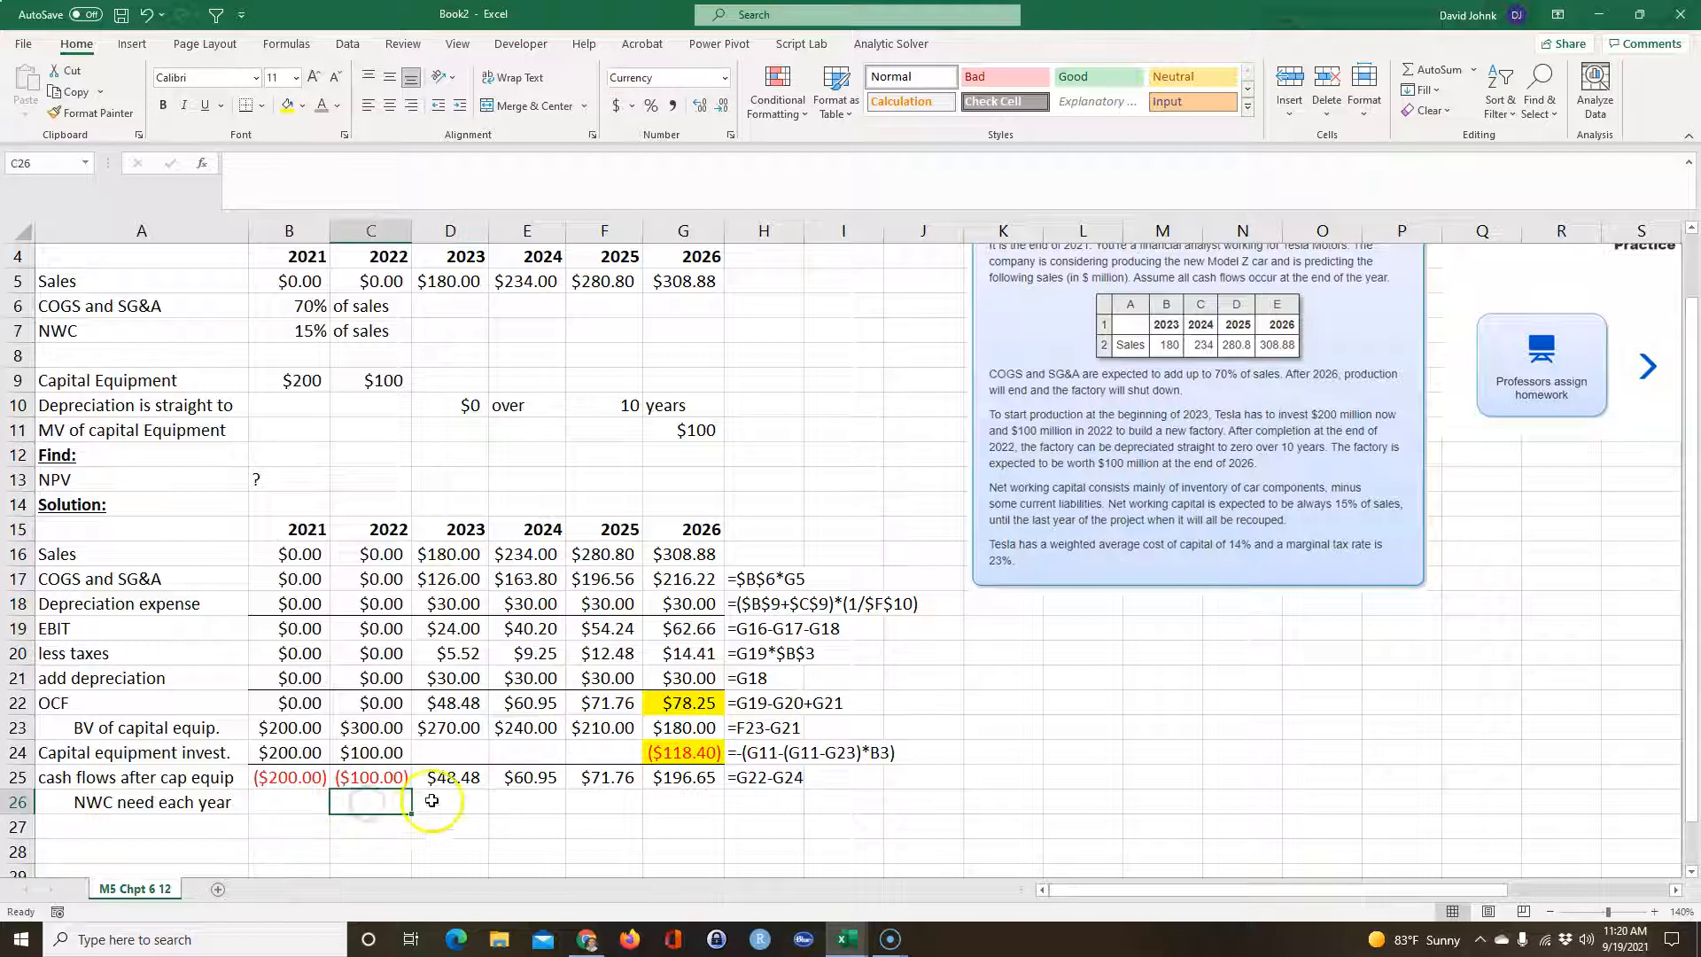
click(450, 556)
click(367, 803)
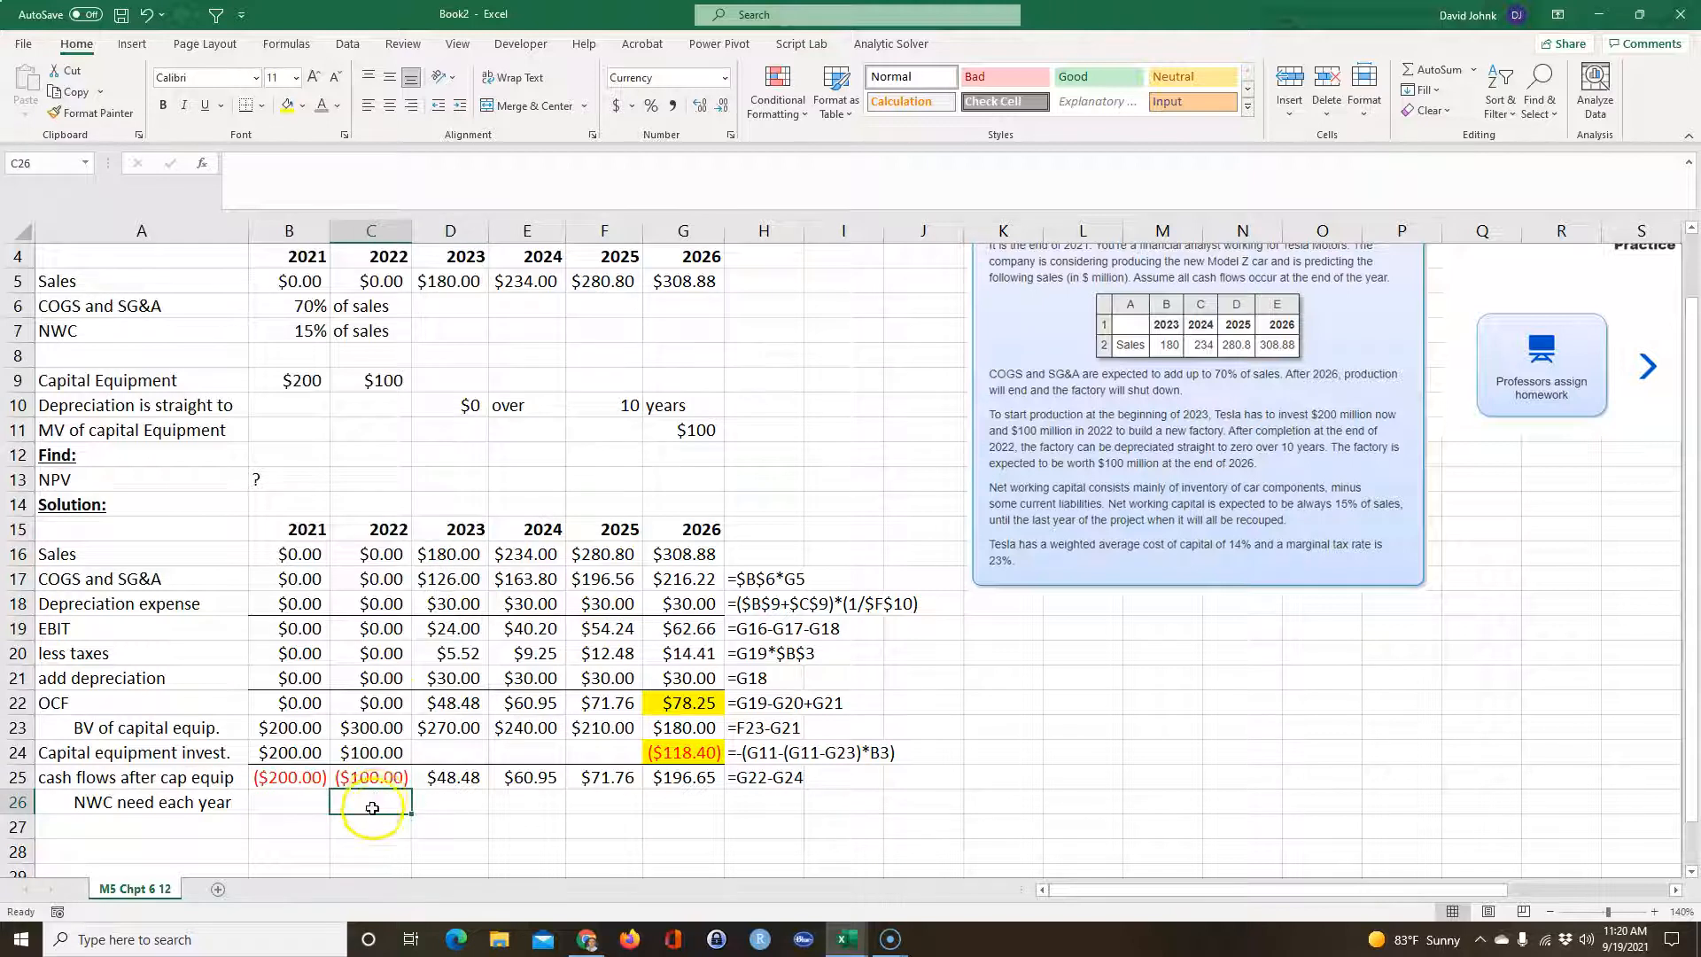
mouse_move(363, 803)
mouse_down()
mouse_move(656, 800)
mouse_move(390, 799)
mouse_up()
click(443, 802)
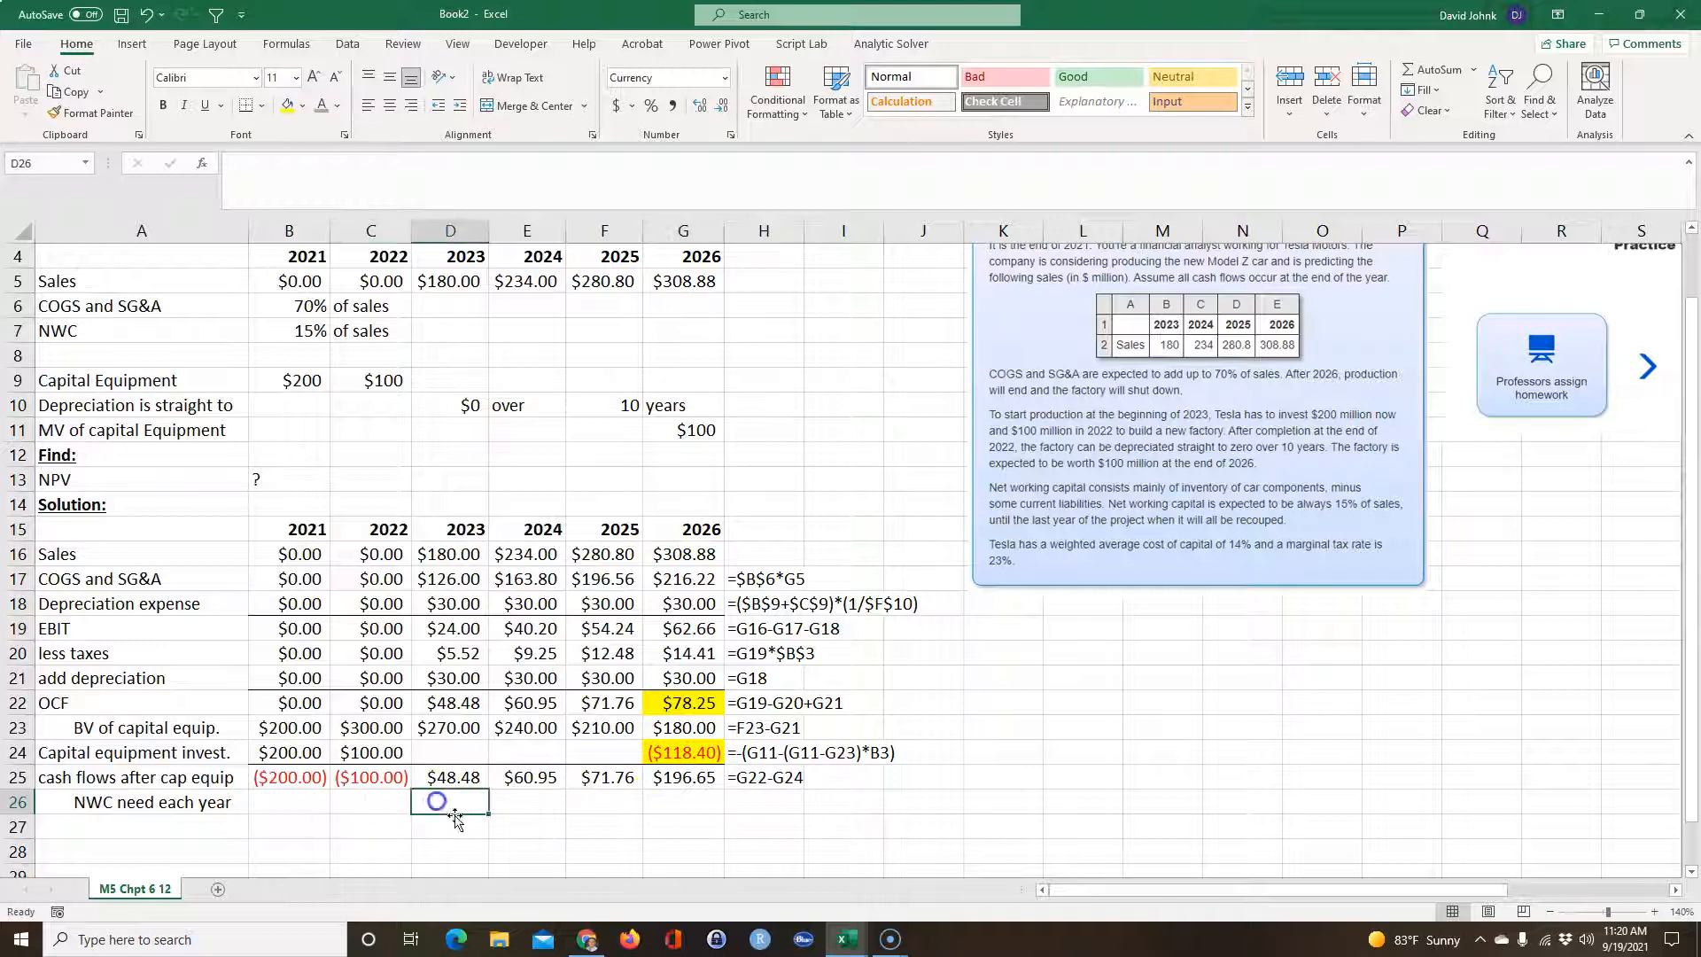
click(363, 809)
- Calculate the 2023 NWC need in D26 with =D16*B7 and fill the formula across to F26
click(466, 796)
text(=)
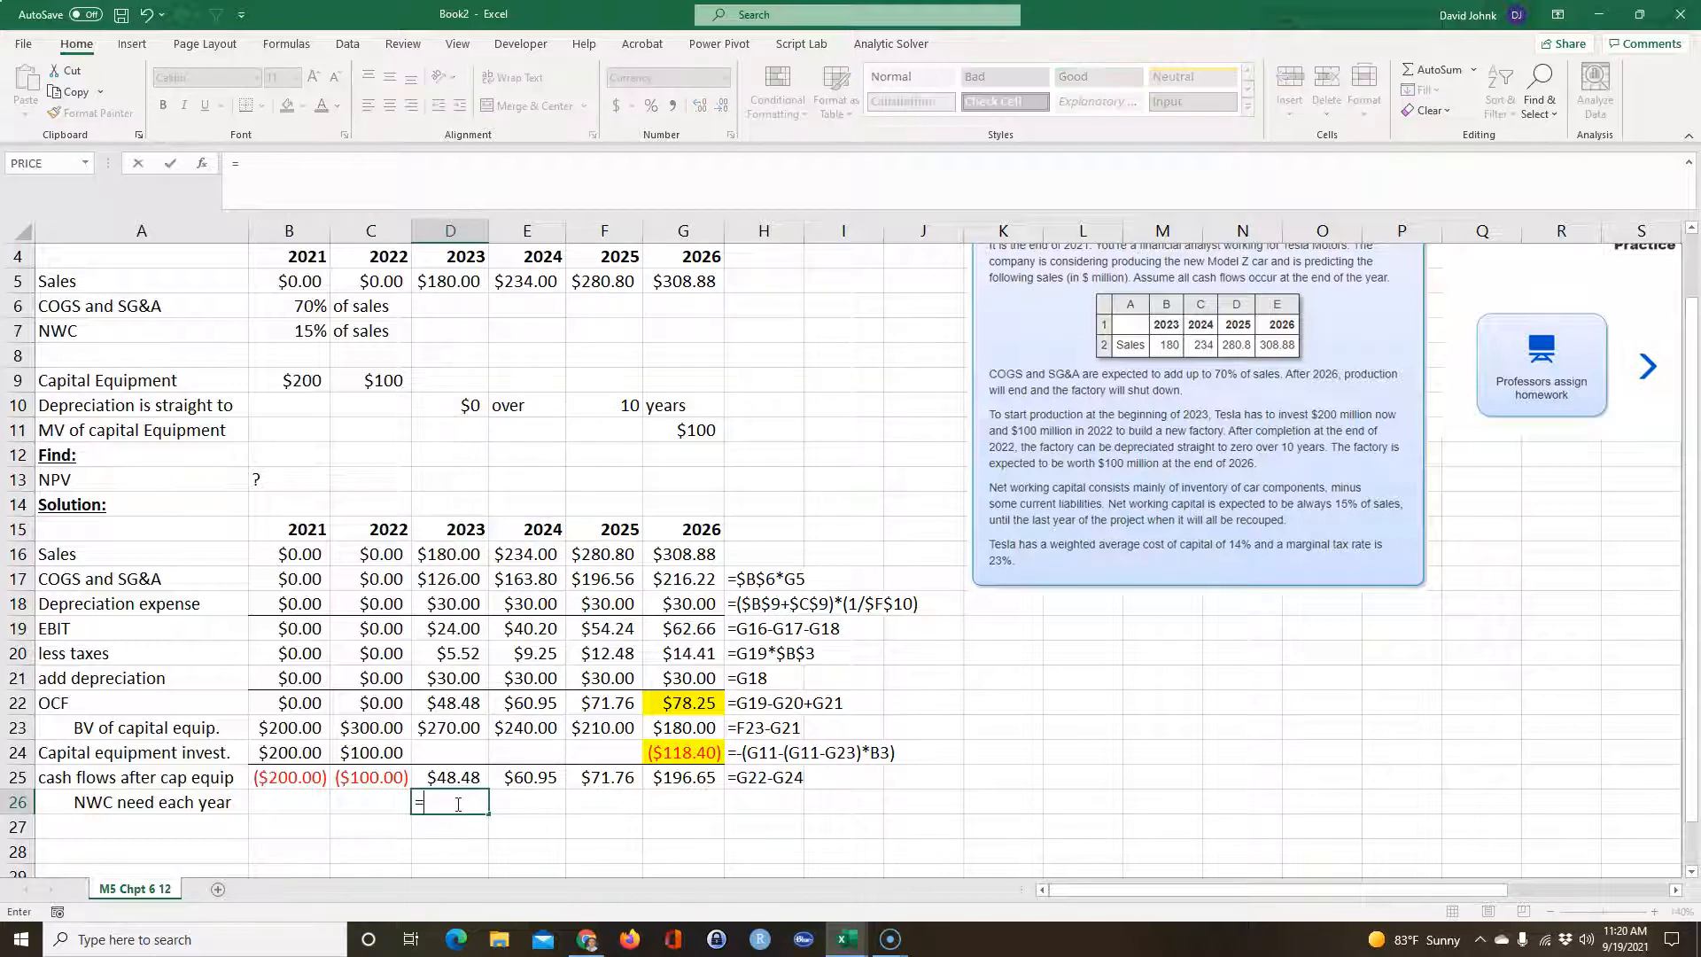
click(452, 555)
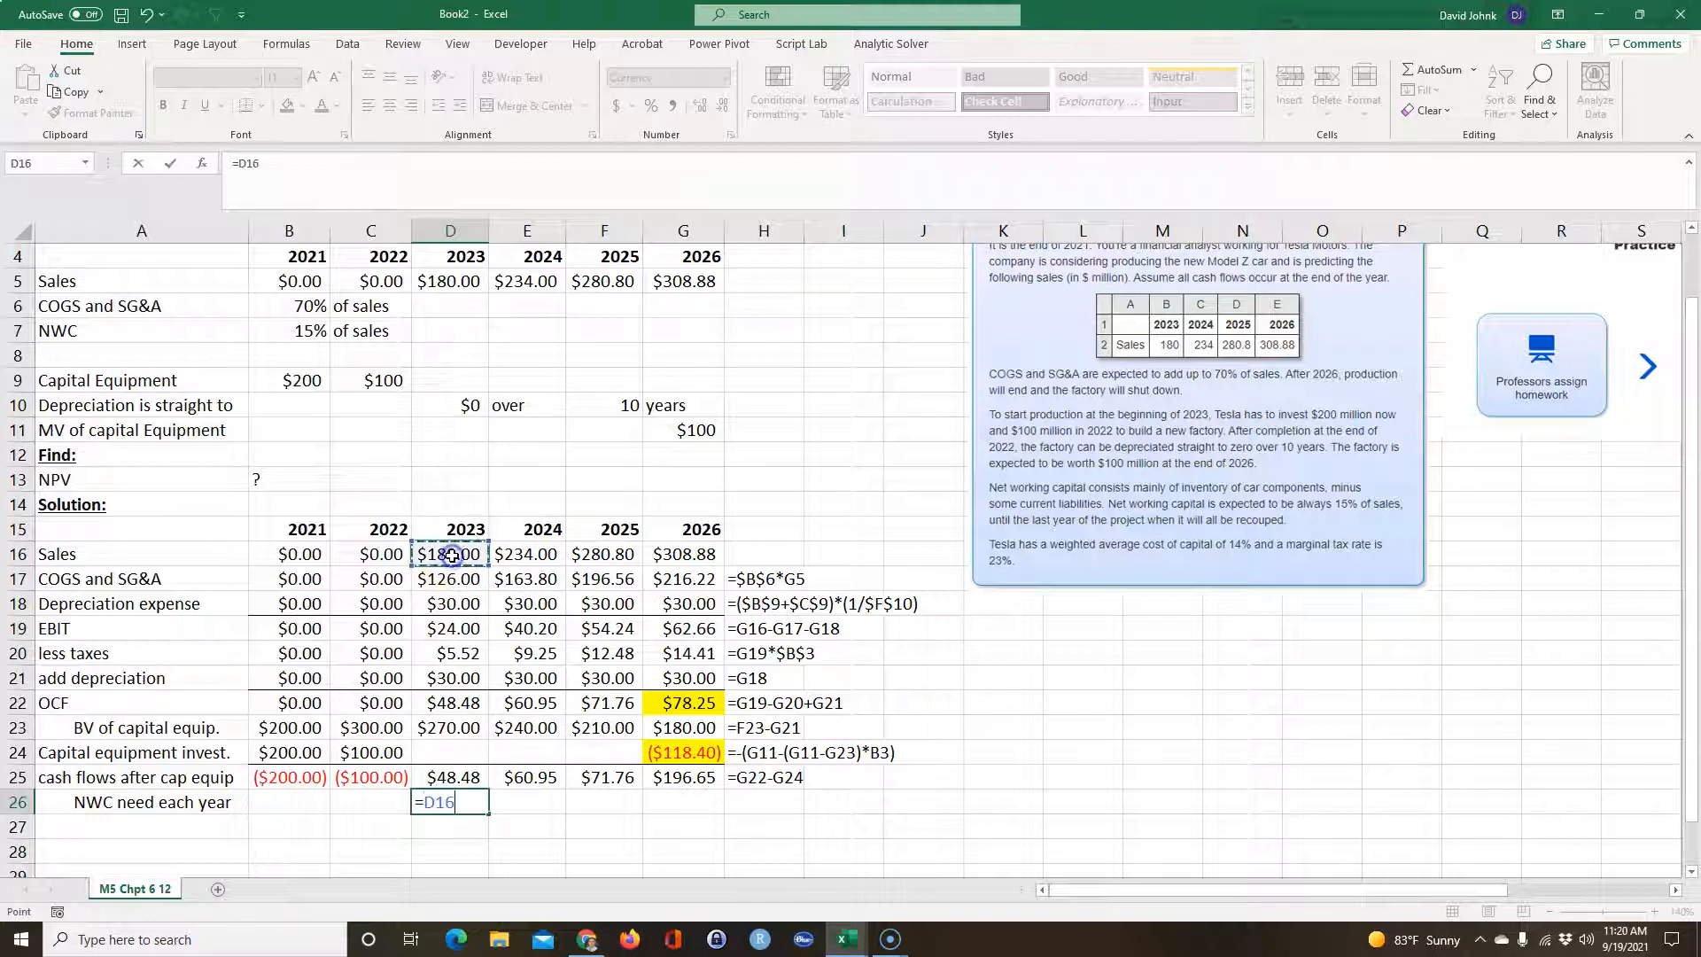
text(*)
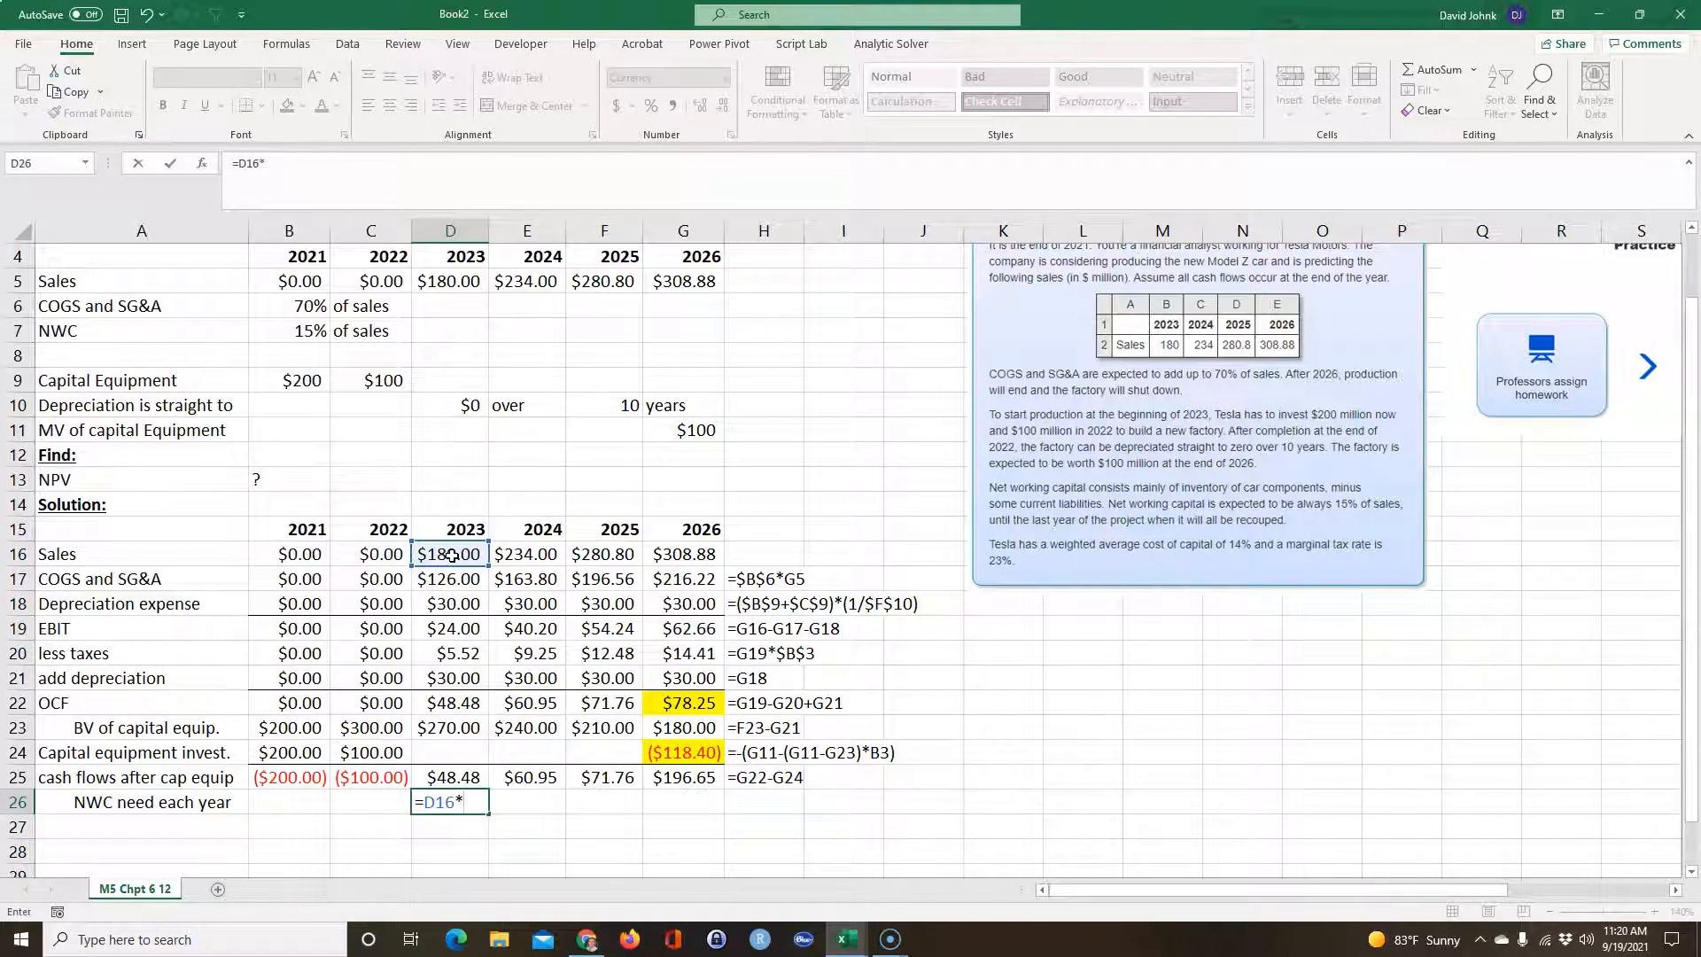
click(282, 329)
key(Return)
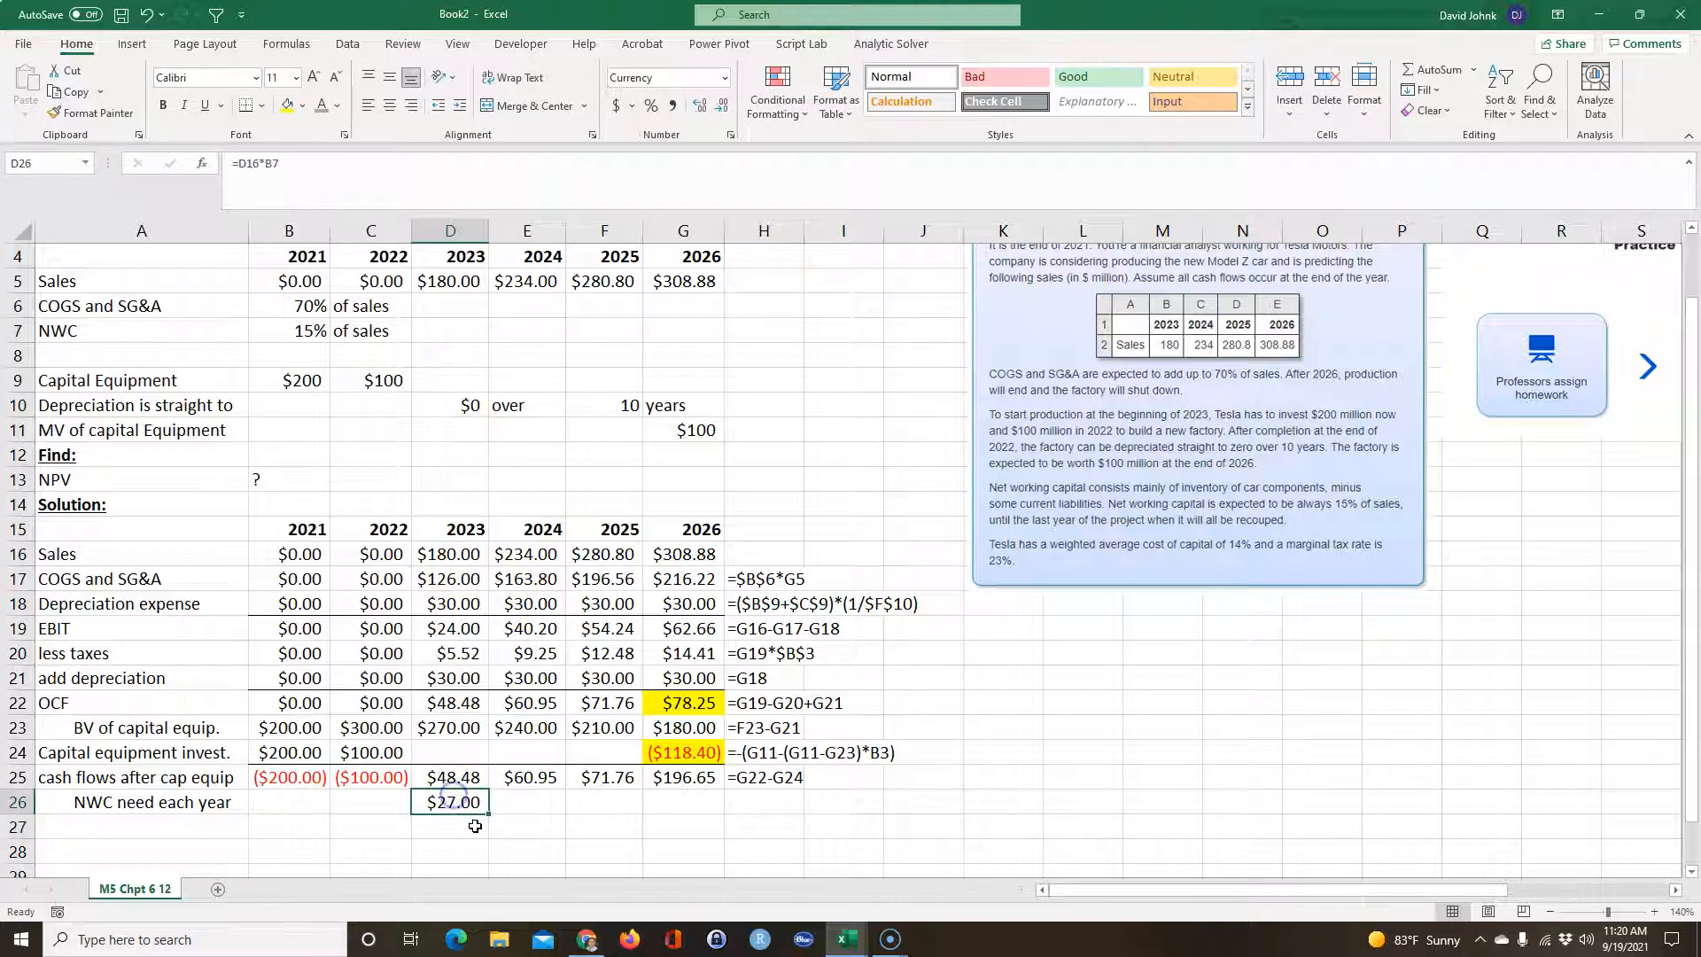
drag(487, 812, 594, 820)
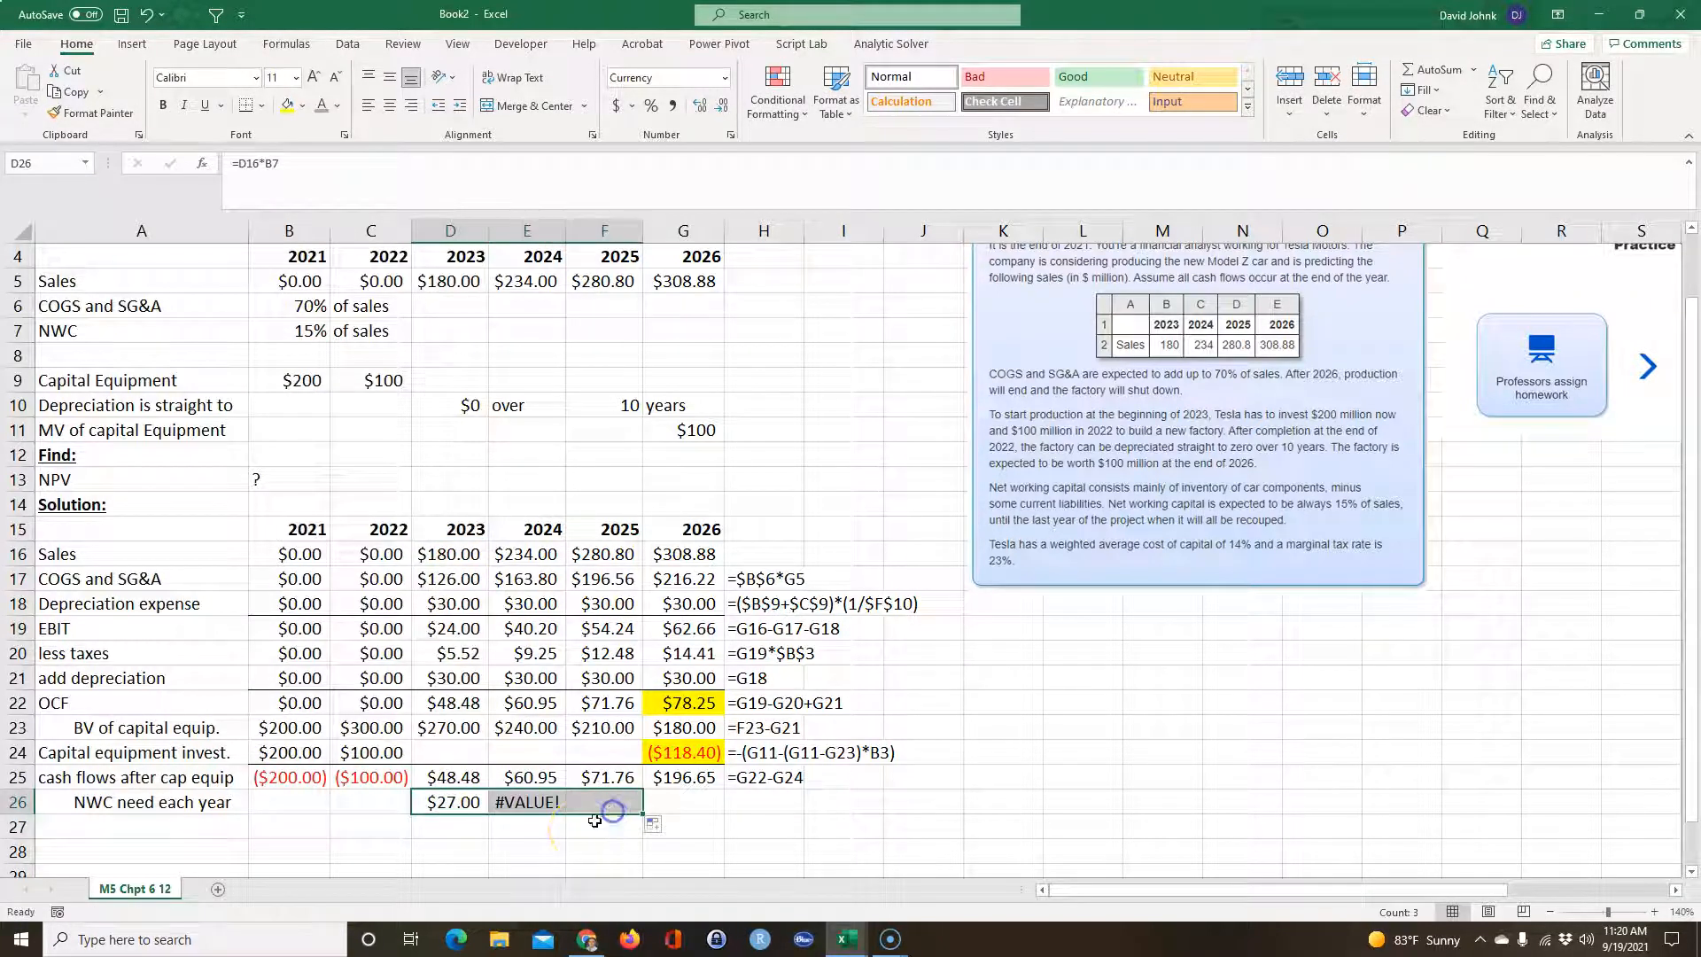
- Make the NWC rate reference absolute in D26 with =D16*$B$7 and fill the formula across to G26
double_click(441, 804)
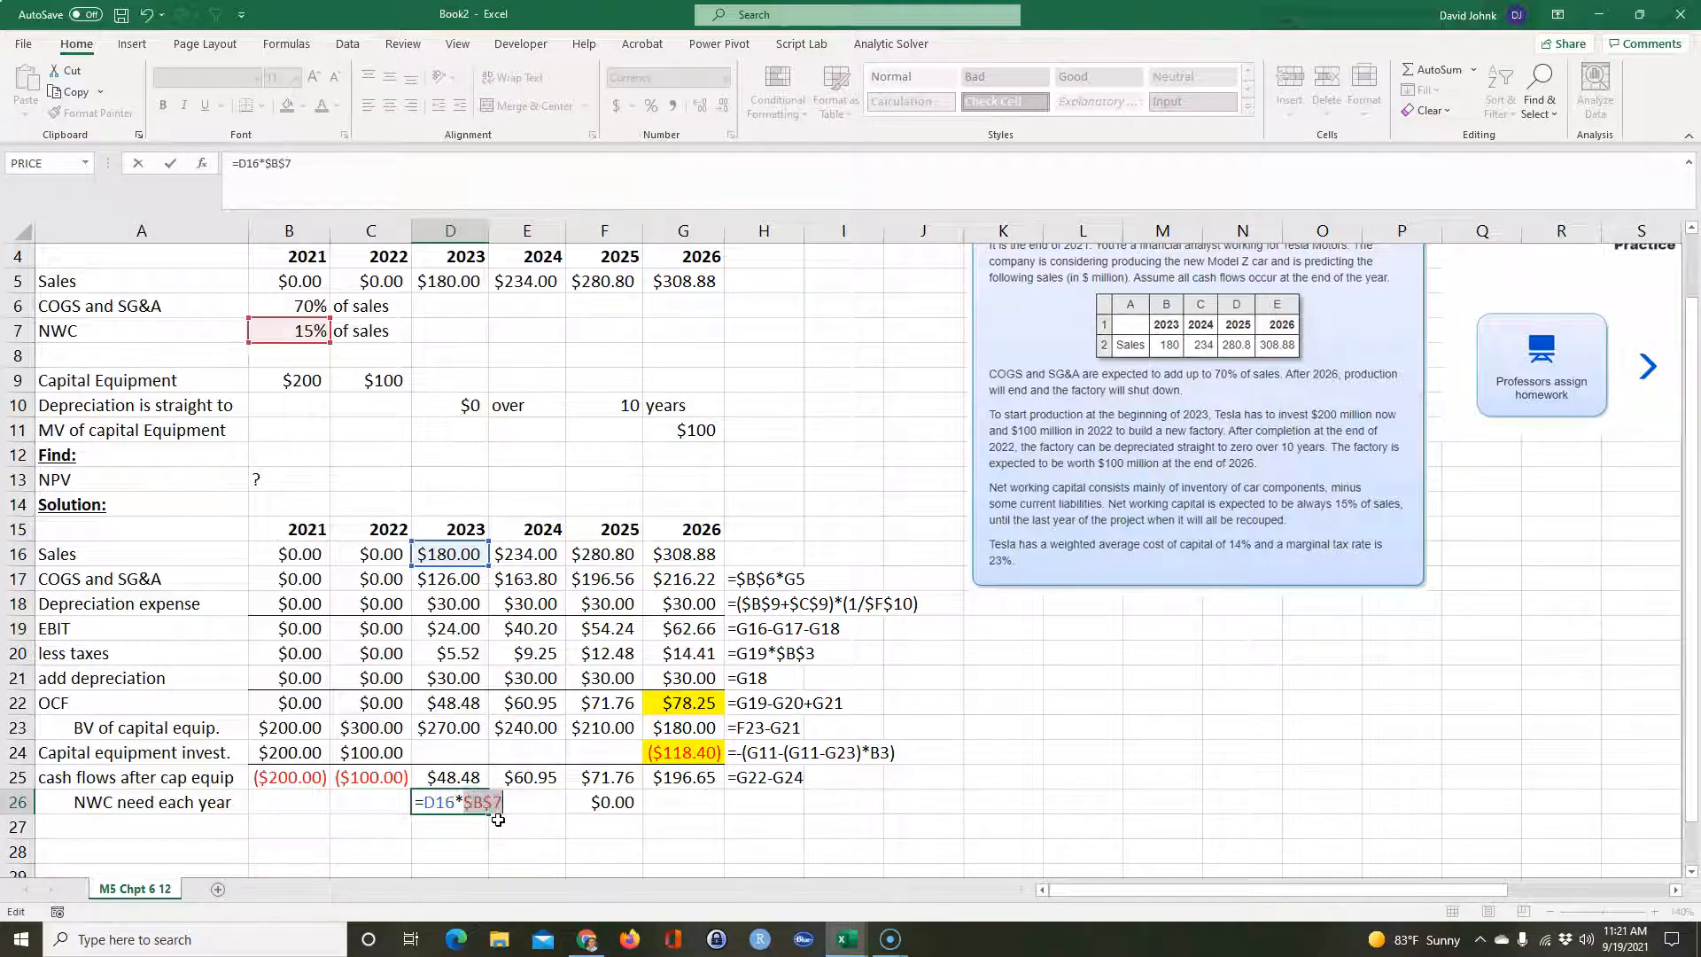
key(Return)
click(457, 800)
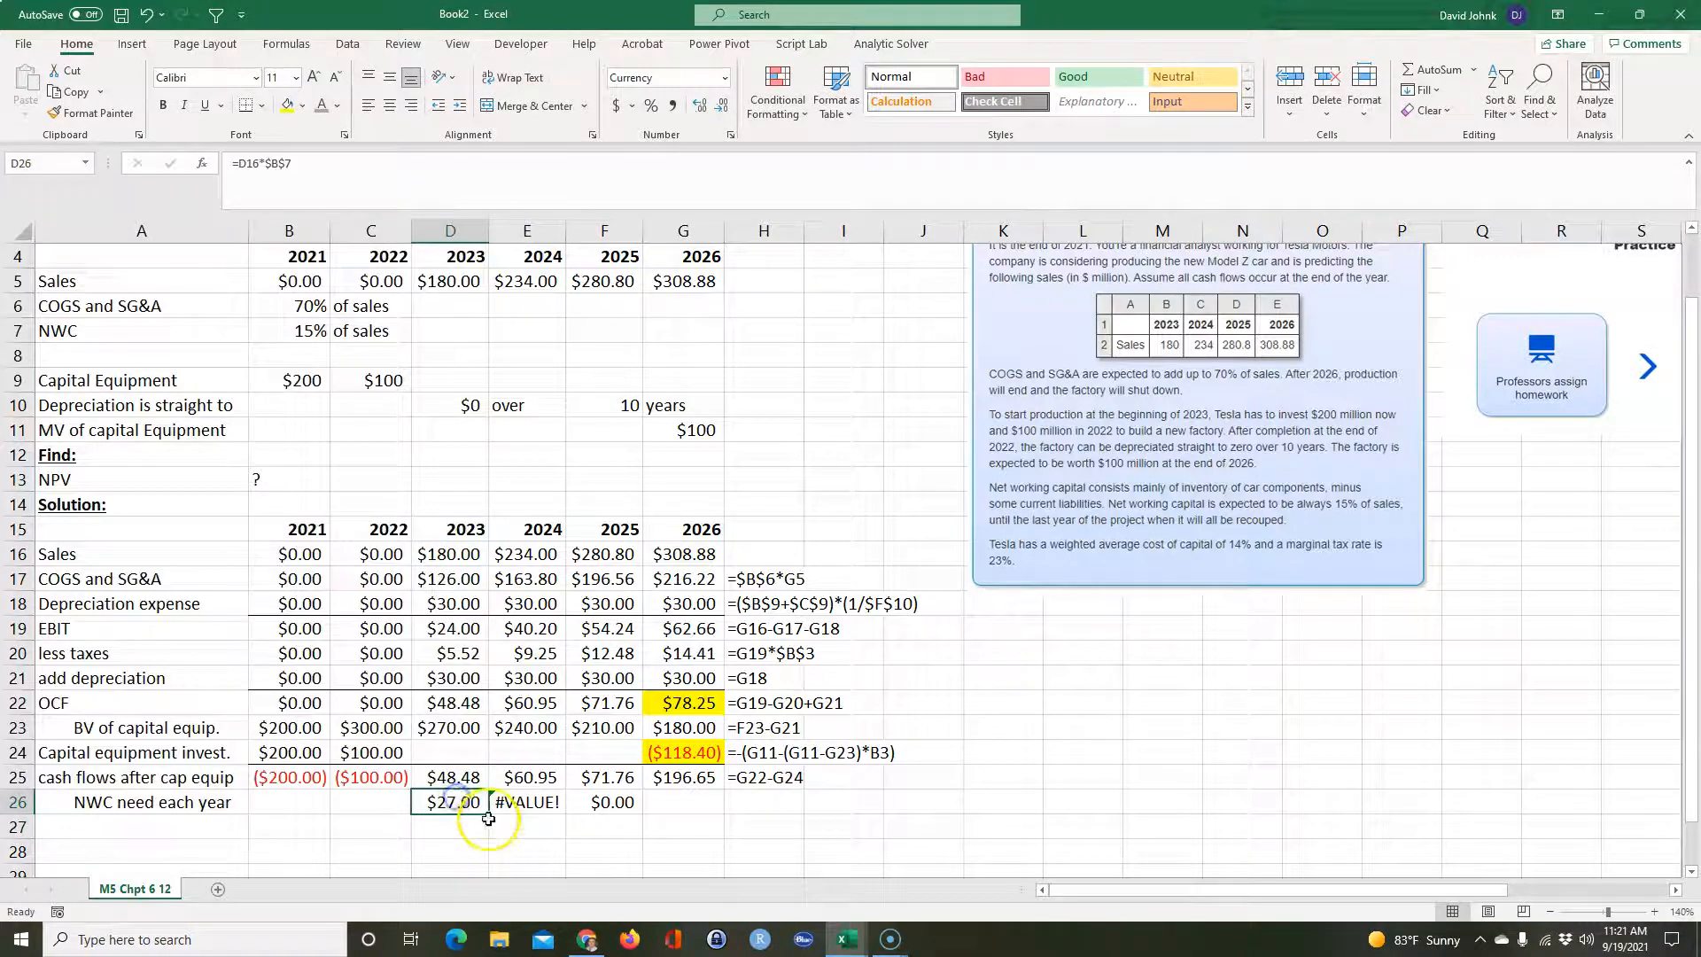
drag(487, 816, 709, 819)
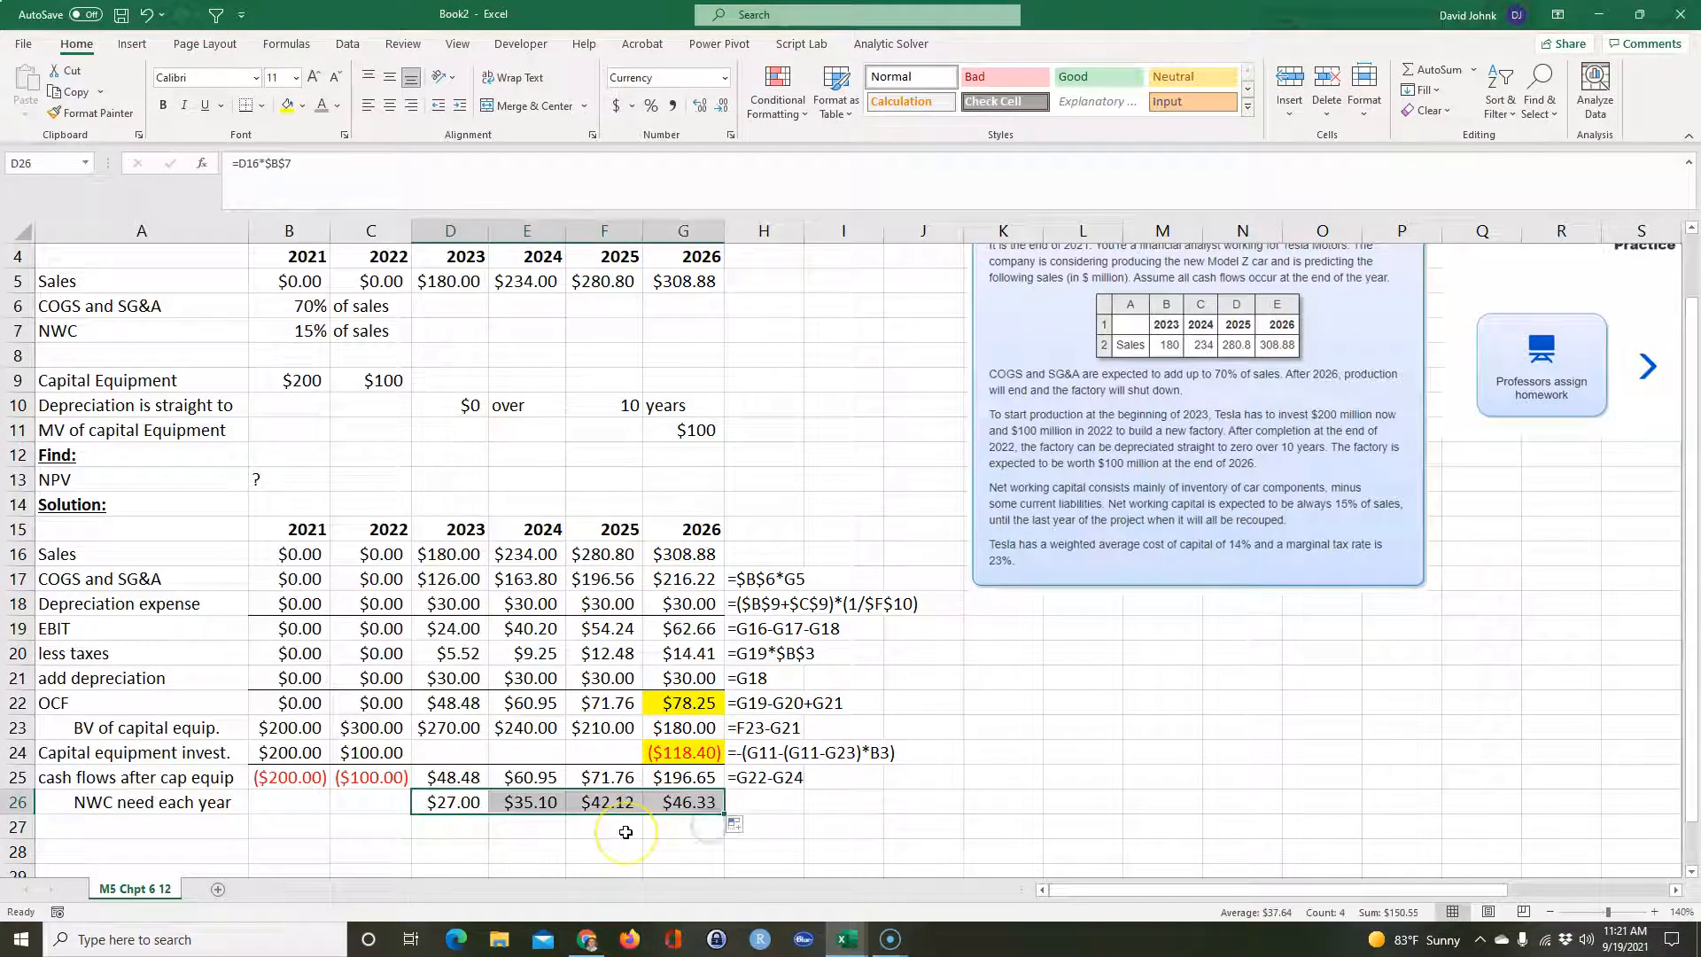
- Compare the yearly NWC needs for 2023, 2024 and 2025 in D26 to F26
click(532, 802)
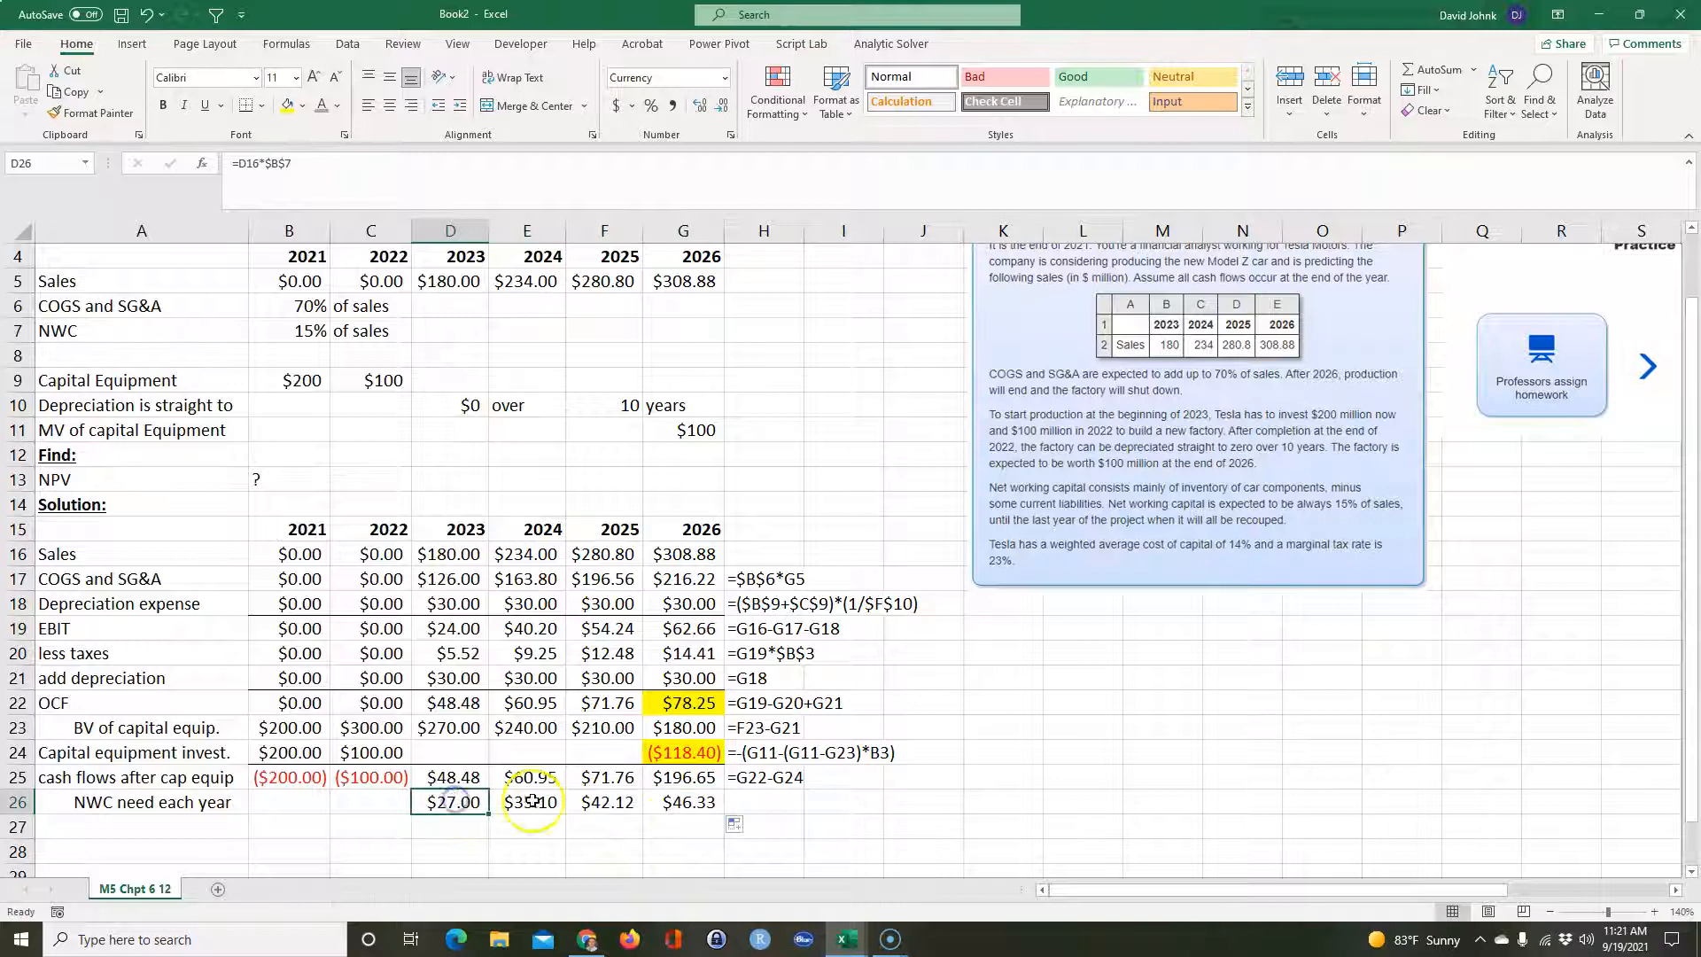
click(600, 801)
click(532, 802)
click(453, 802)
click(521, 801)
click(602, 802)
click(529, 802)
click(453, 801)
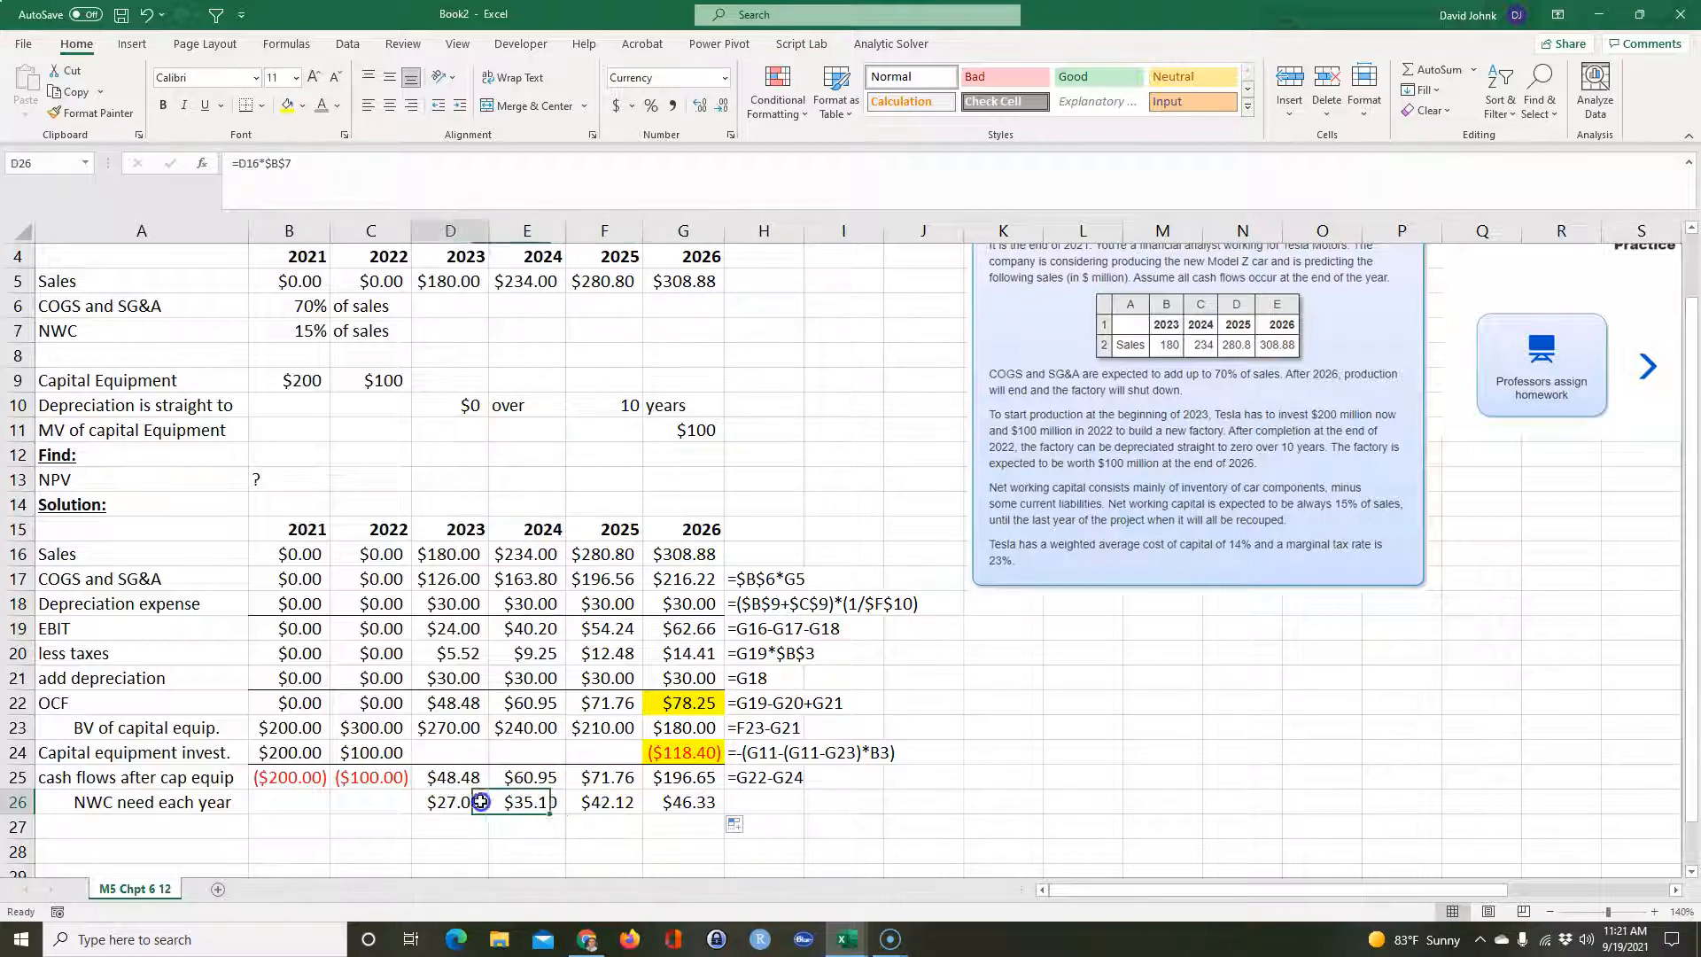
click(529, 802)
click(599, 802)
click(531, 802)
click(468, 804)
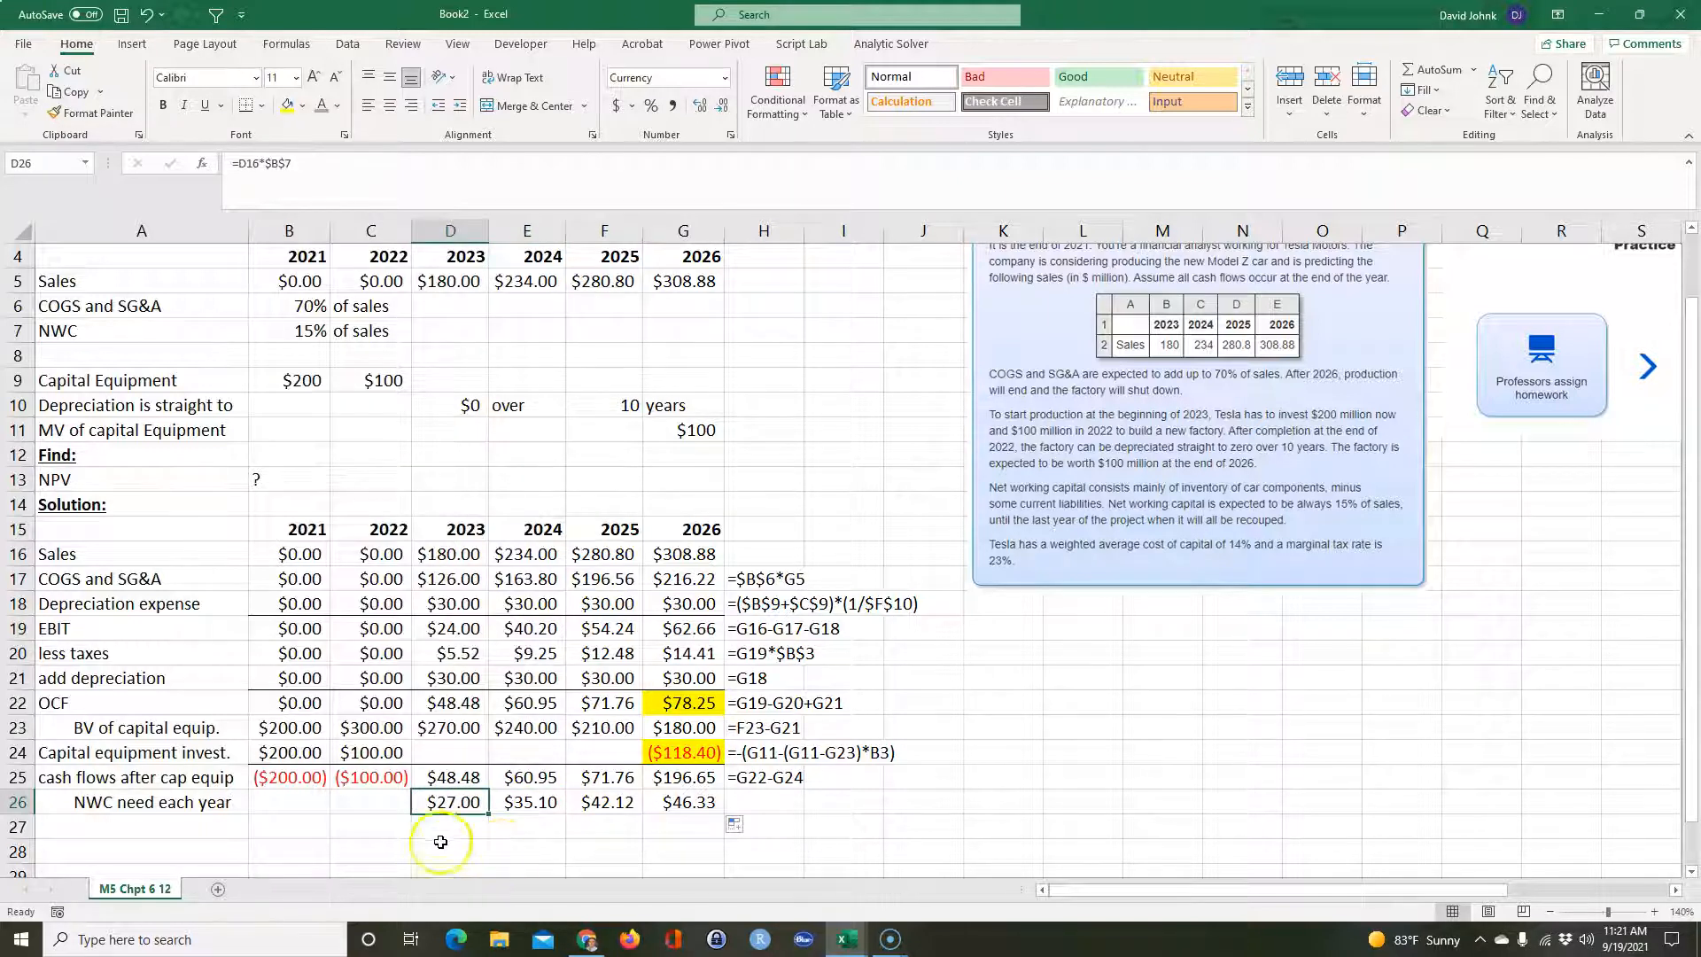
click(527, 805)
click(450, 803)
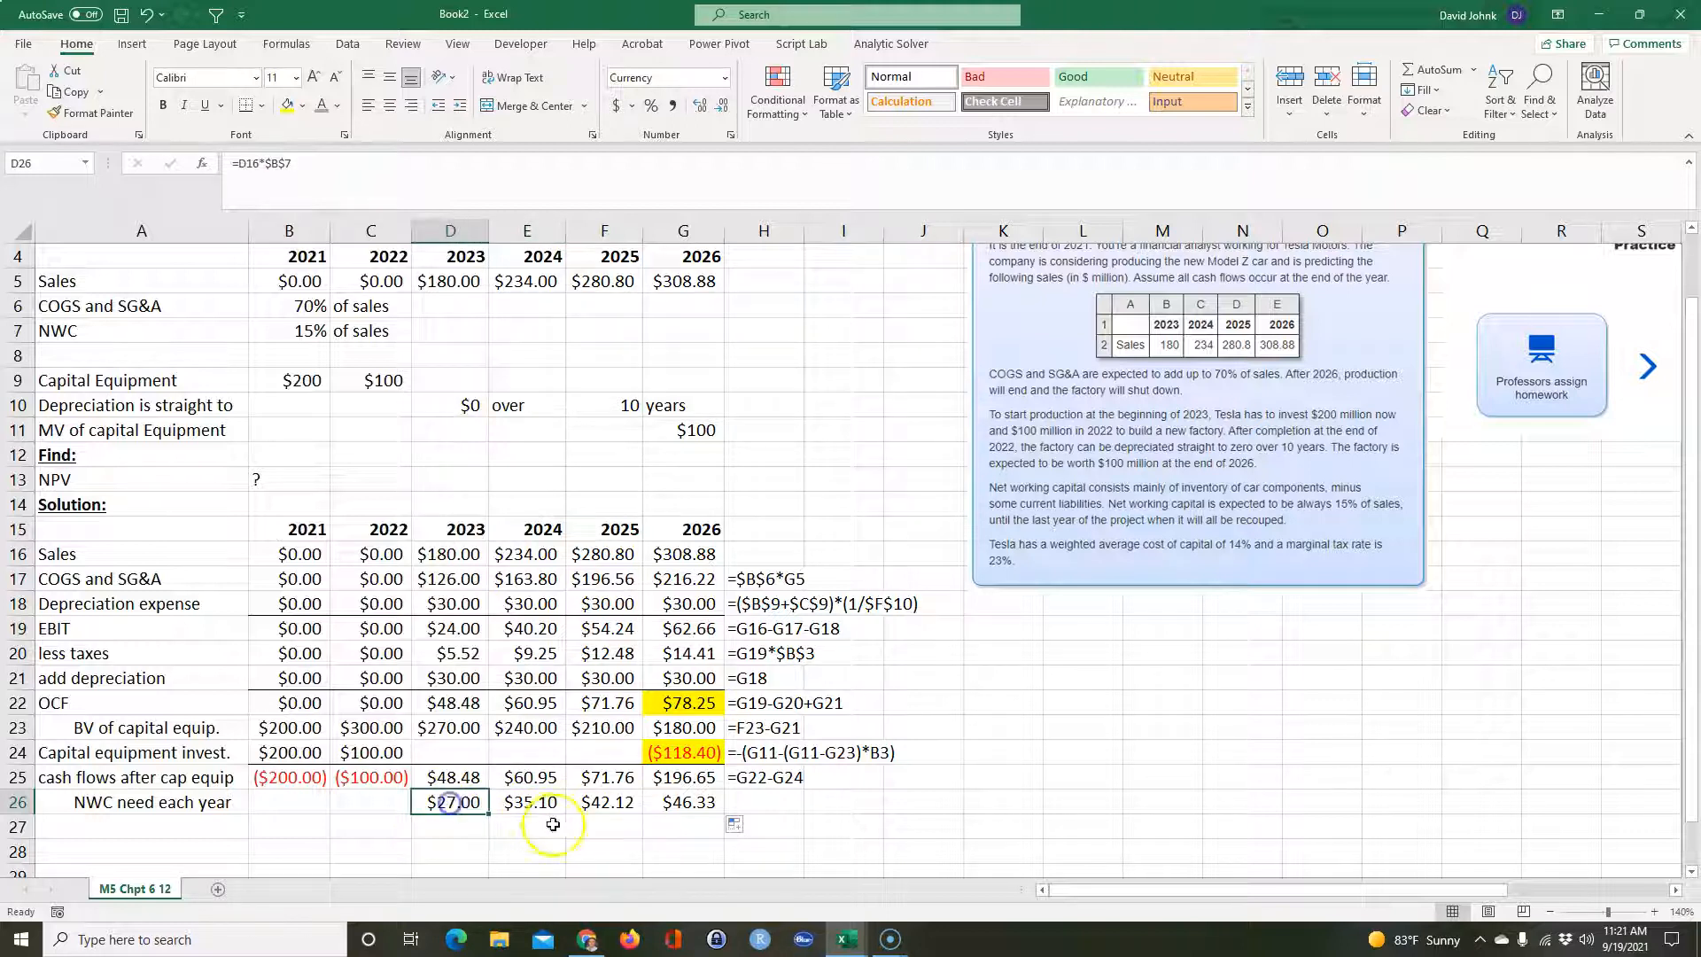
- Set the 2026 NWC need in G26 to 0
click(685, 801)
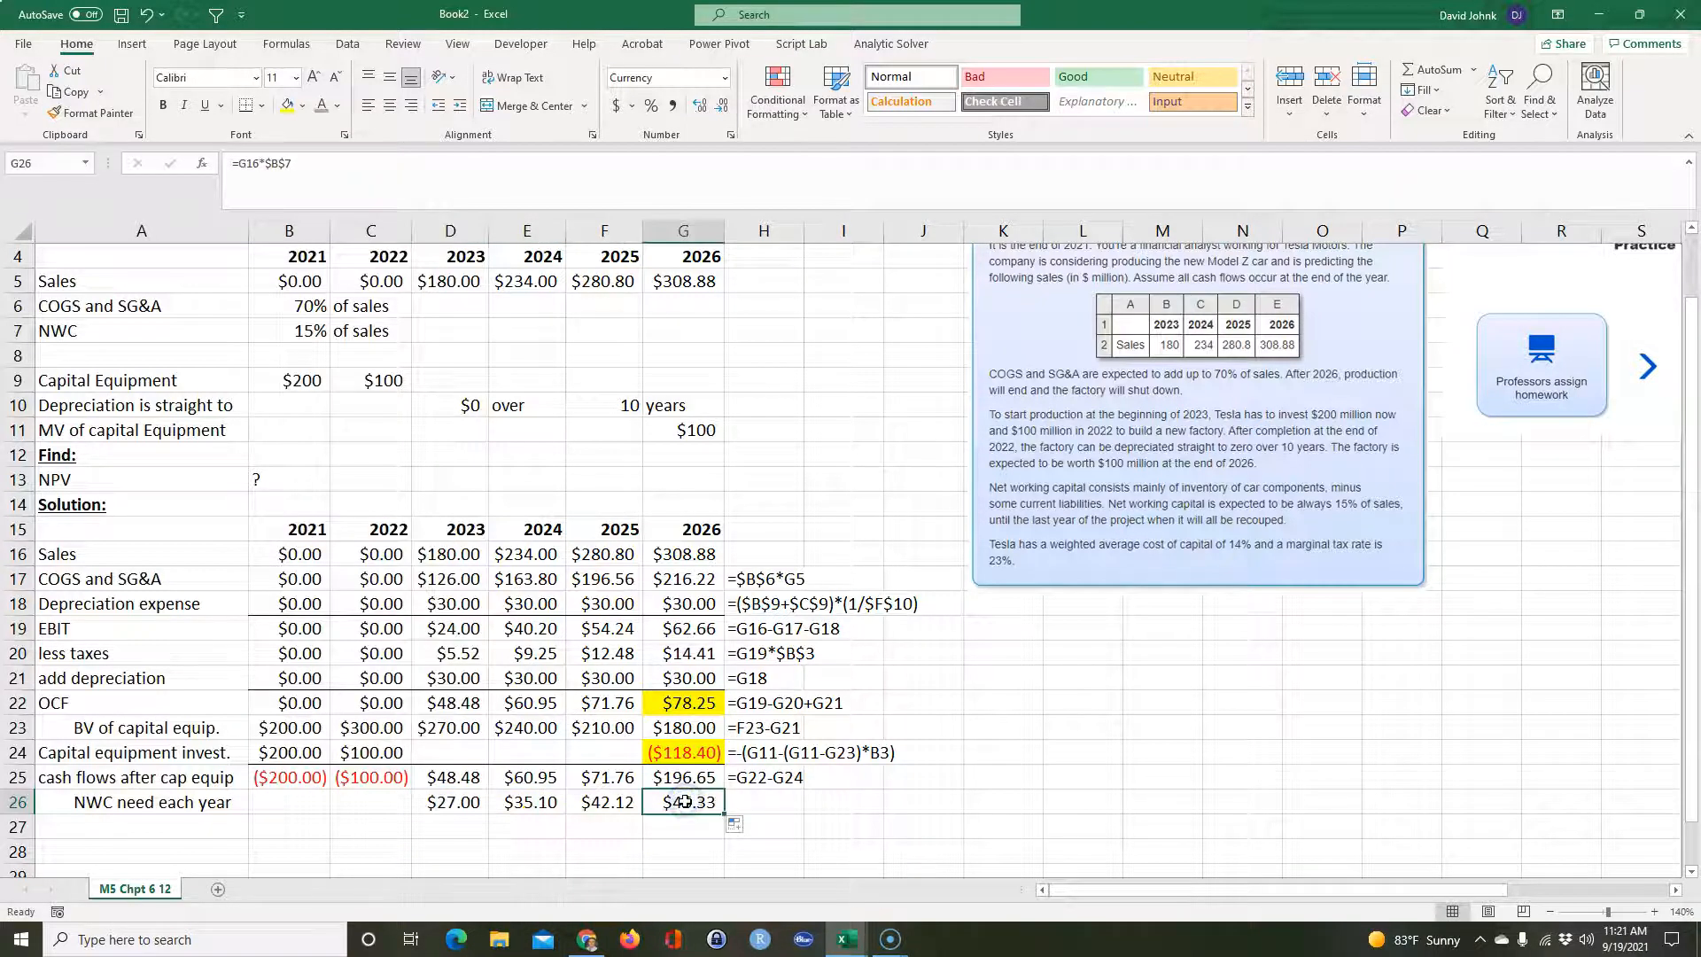
text(0)
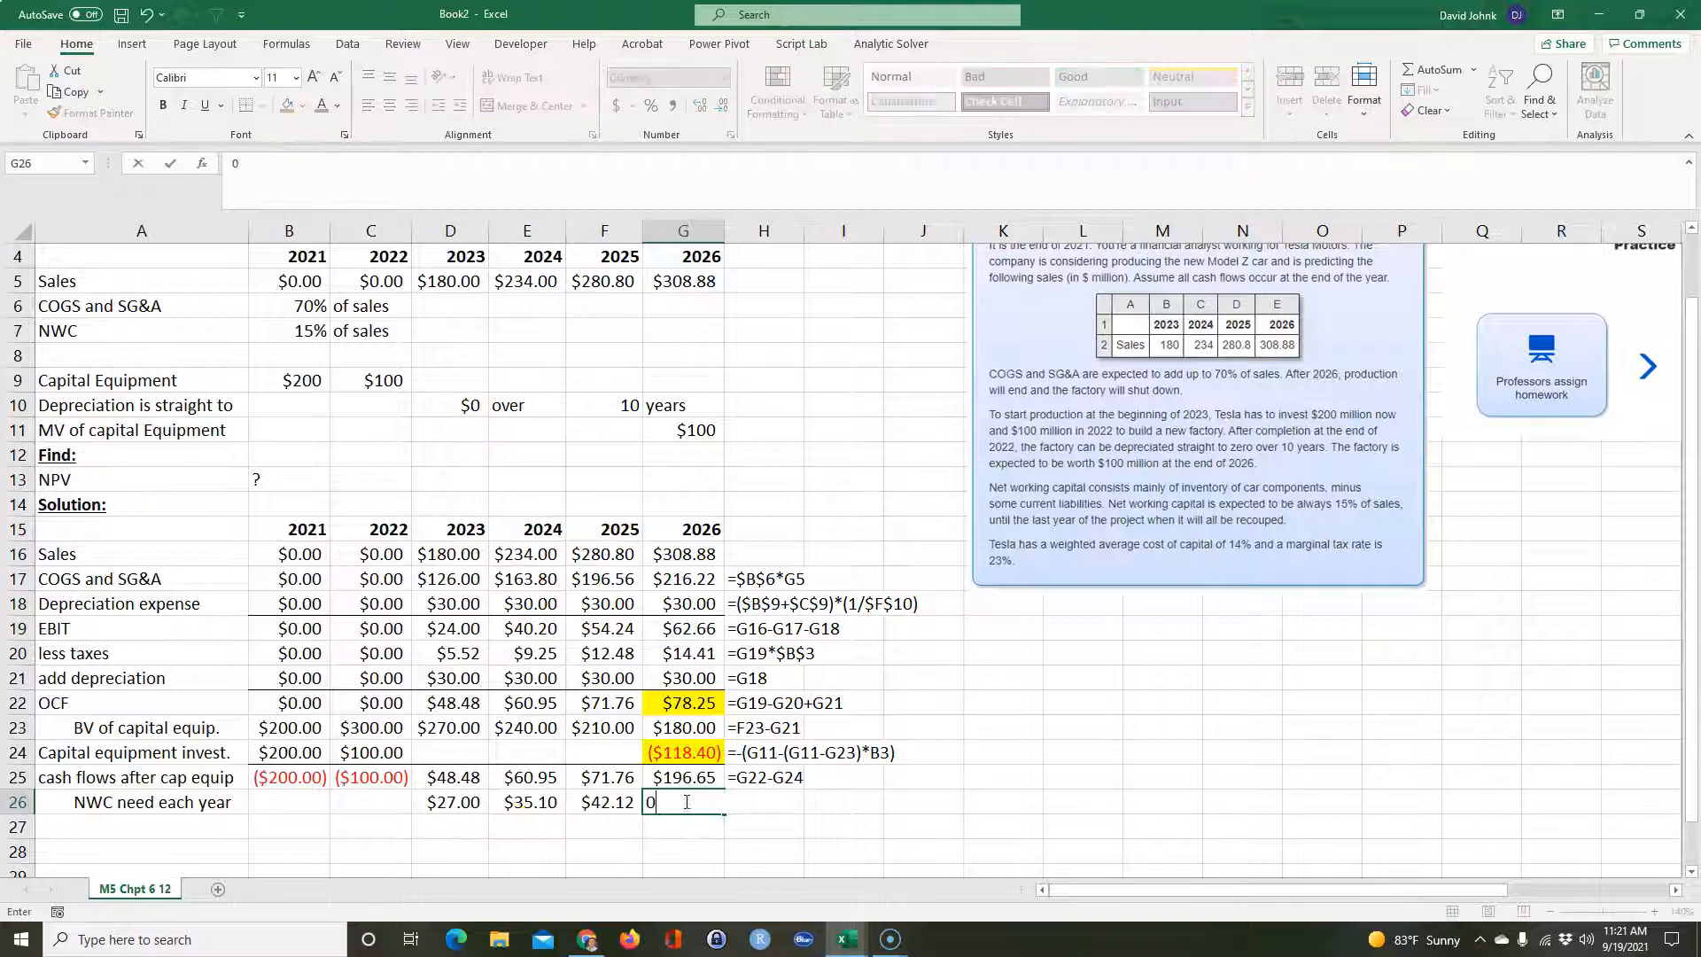
click(680, 850)
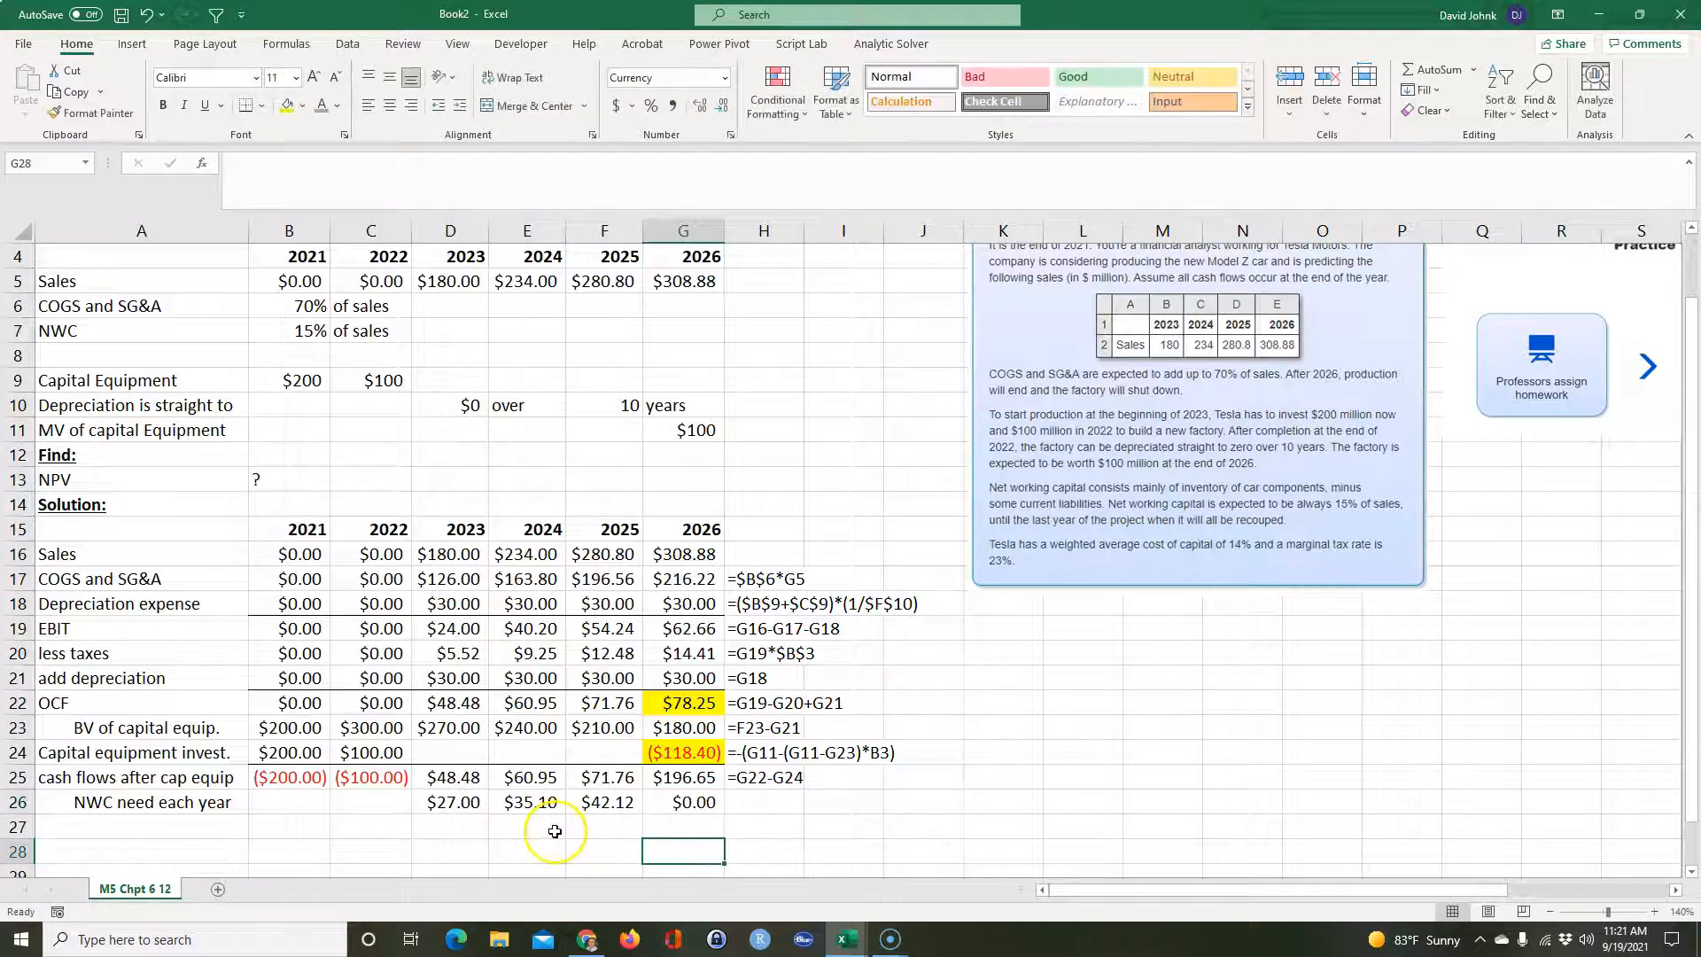
- Show the 2025 NWC need formula from F26 as text in H26 using FORMULATEXT
click(739, 800)
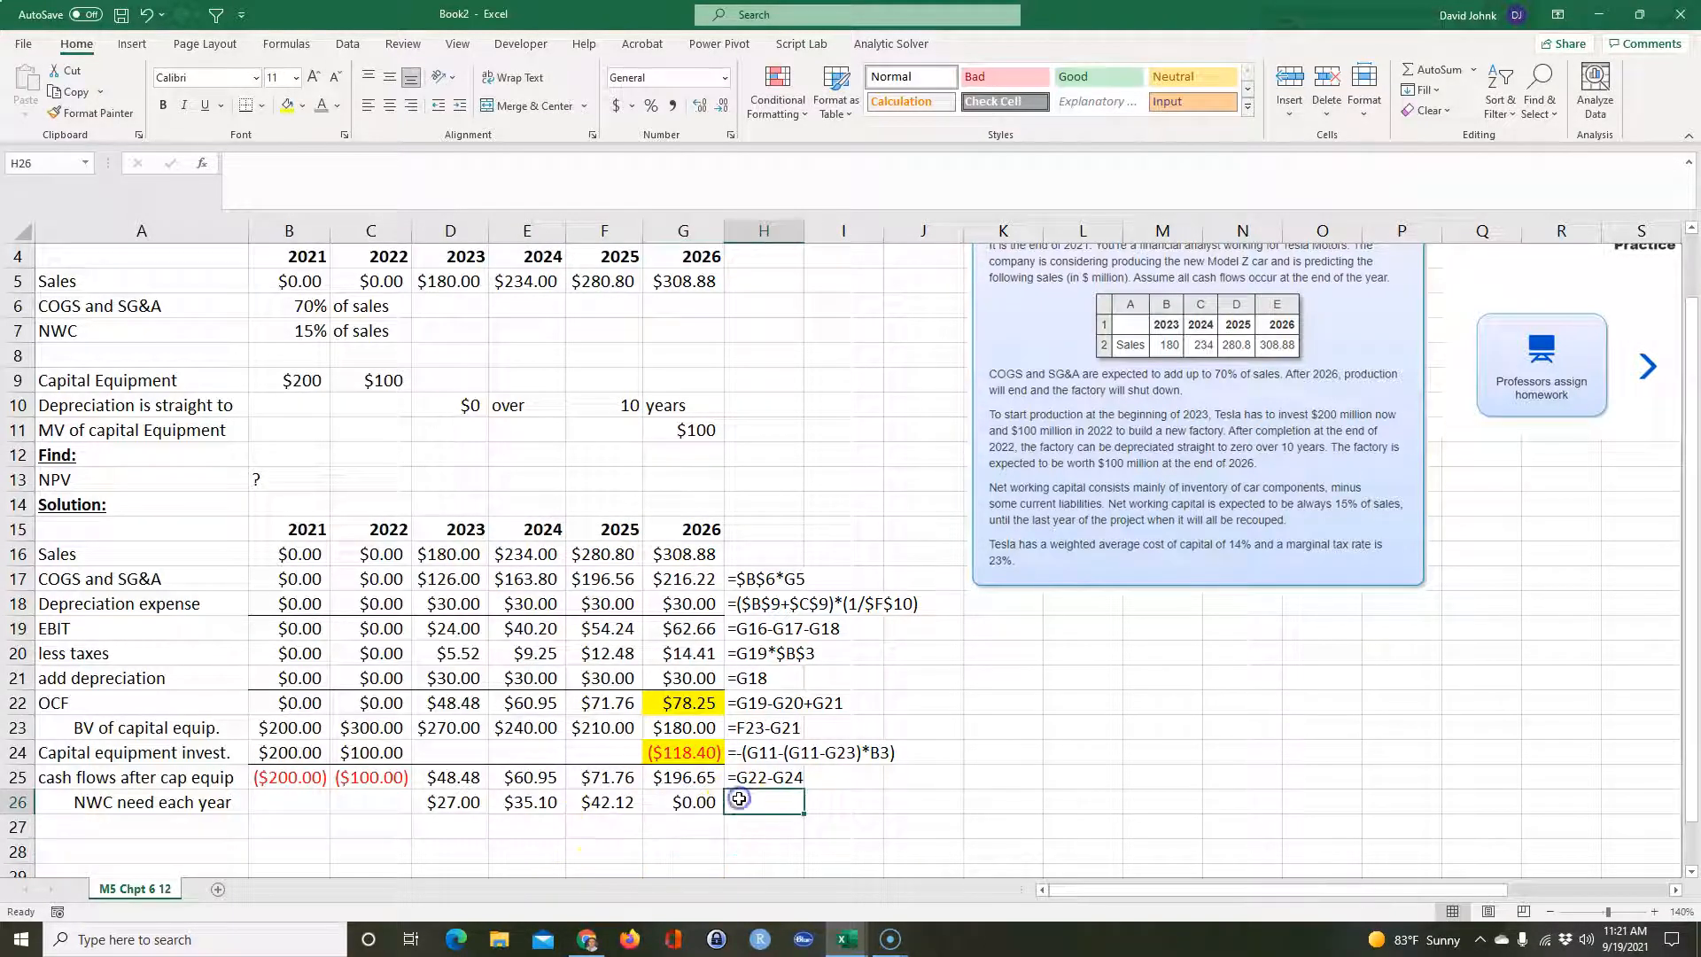
text(=form)
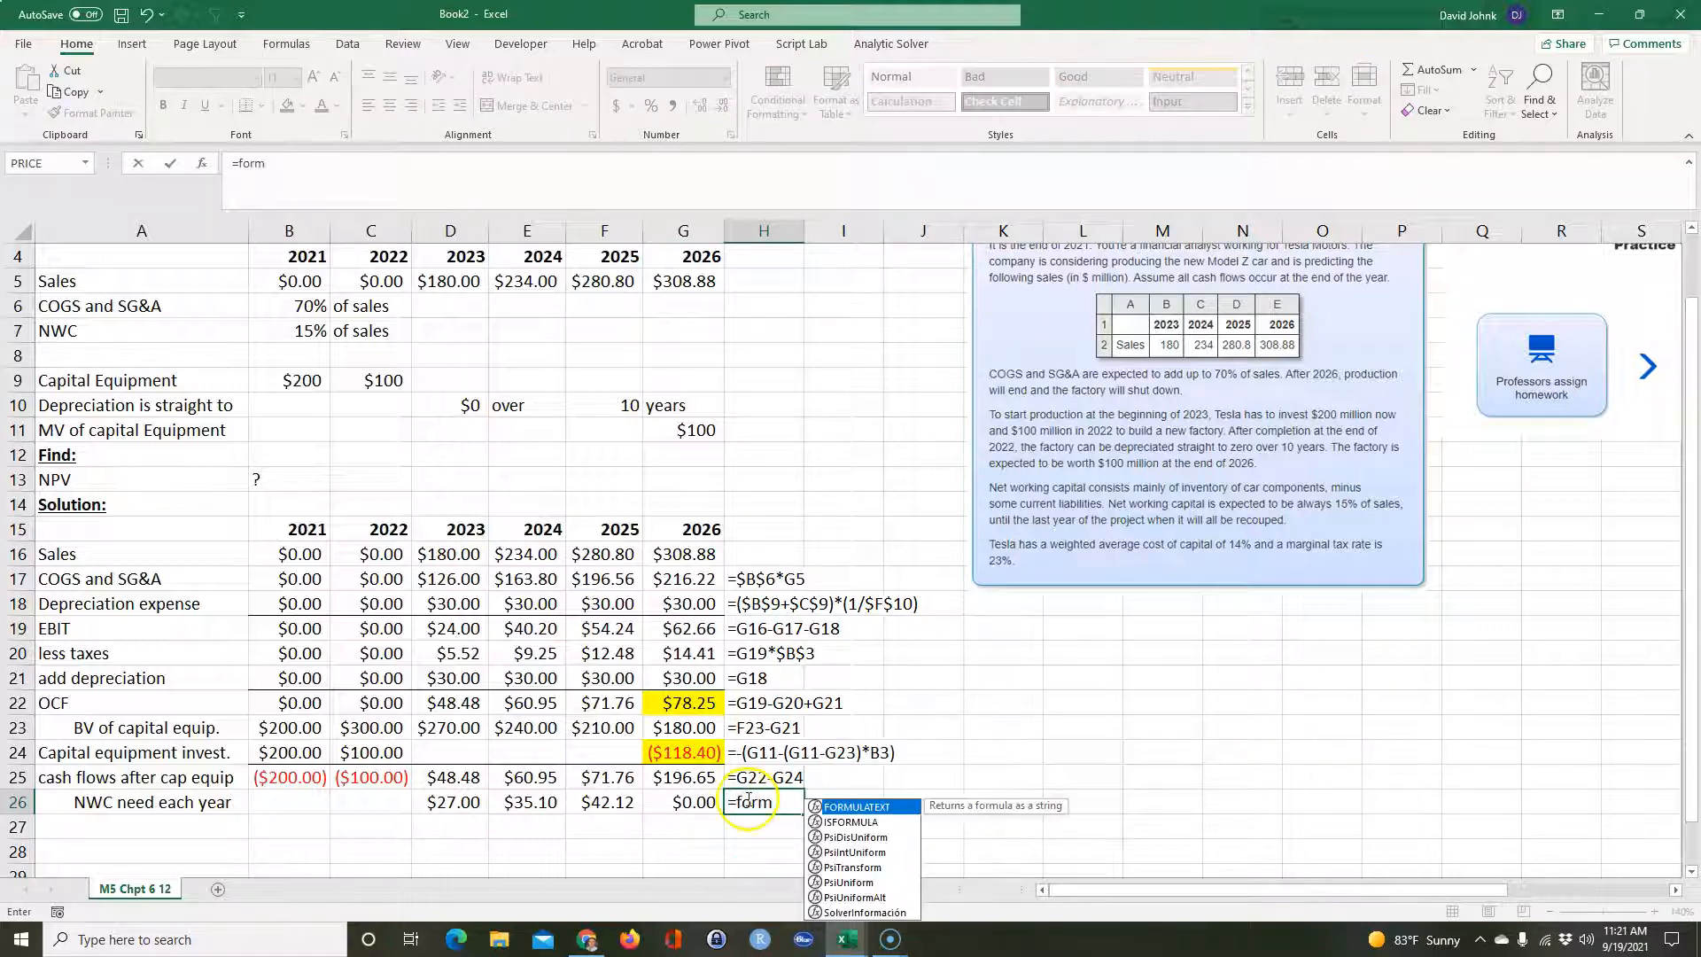
double_click(858, 808)
click(607, 802)
key(Return)
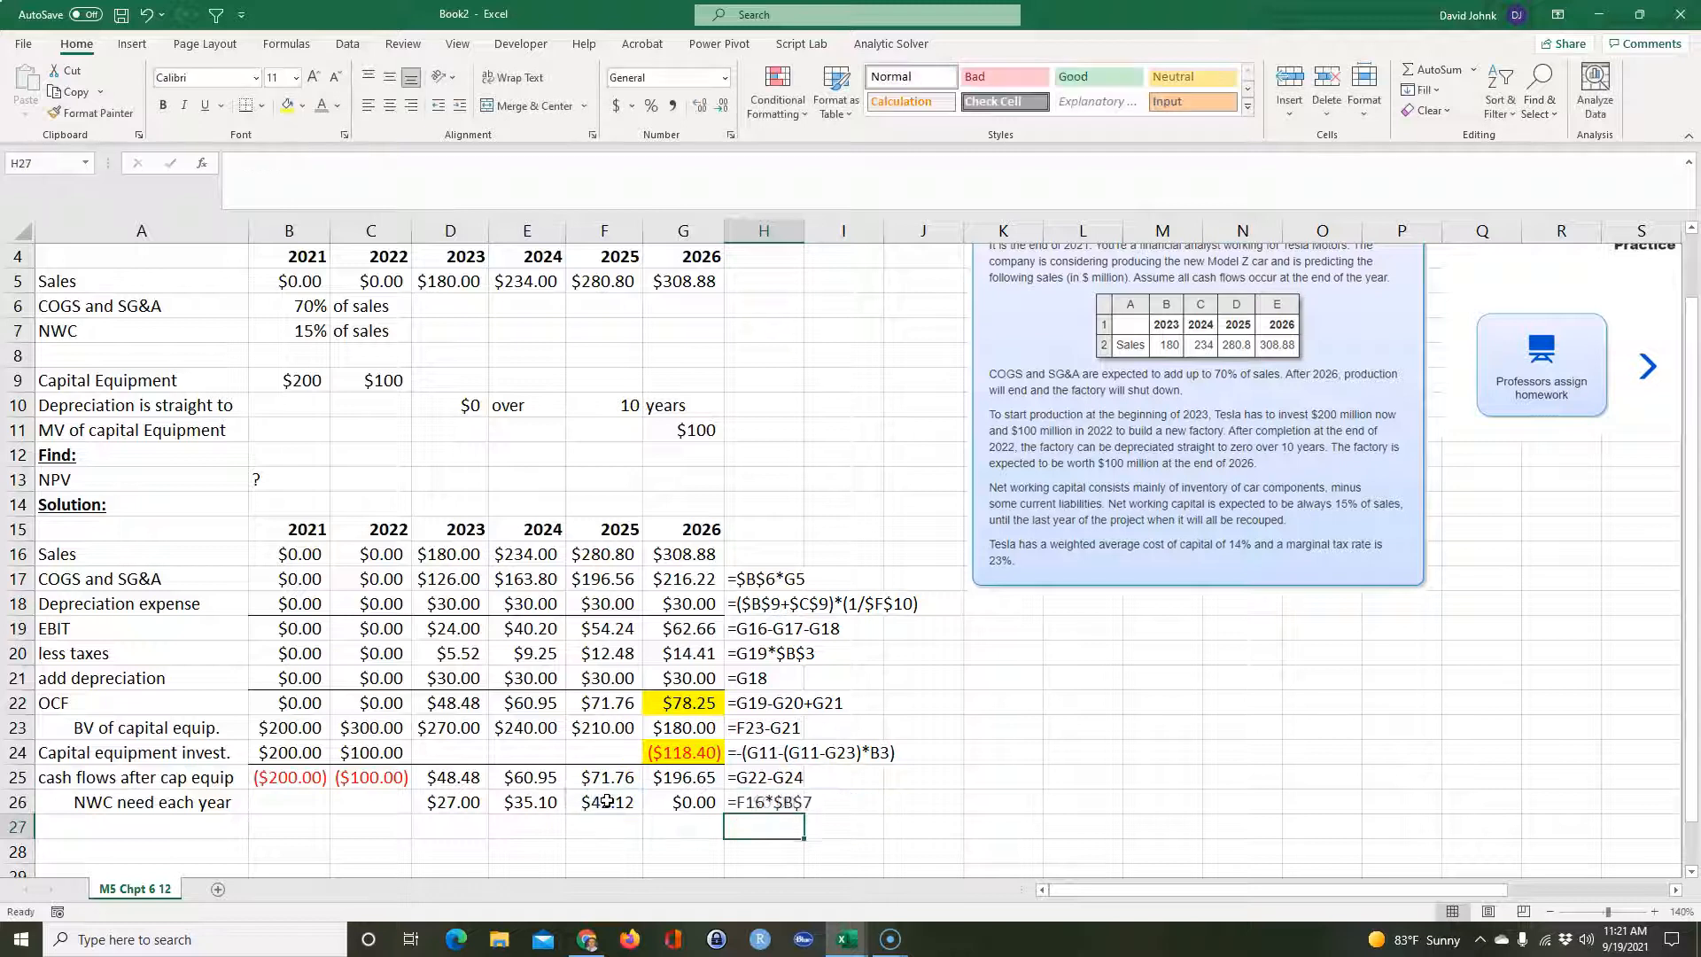
click(684, 808)
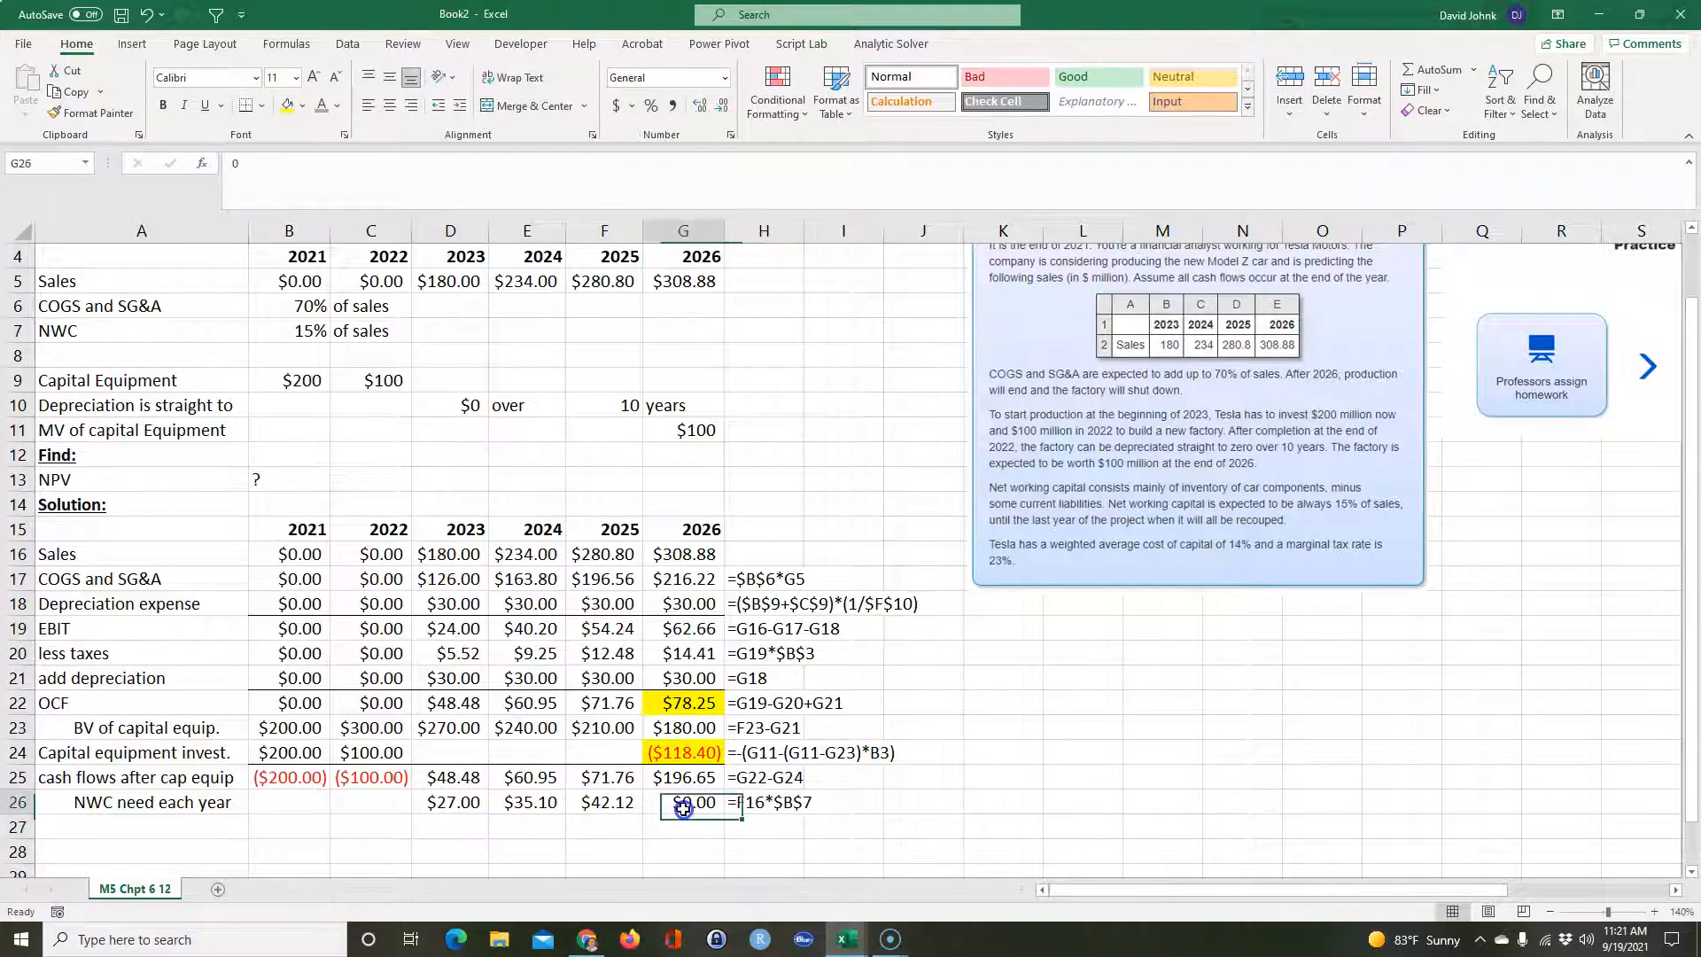
click(586, 858)
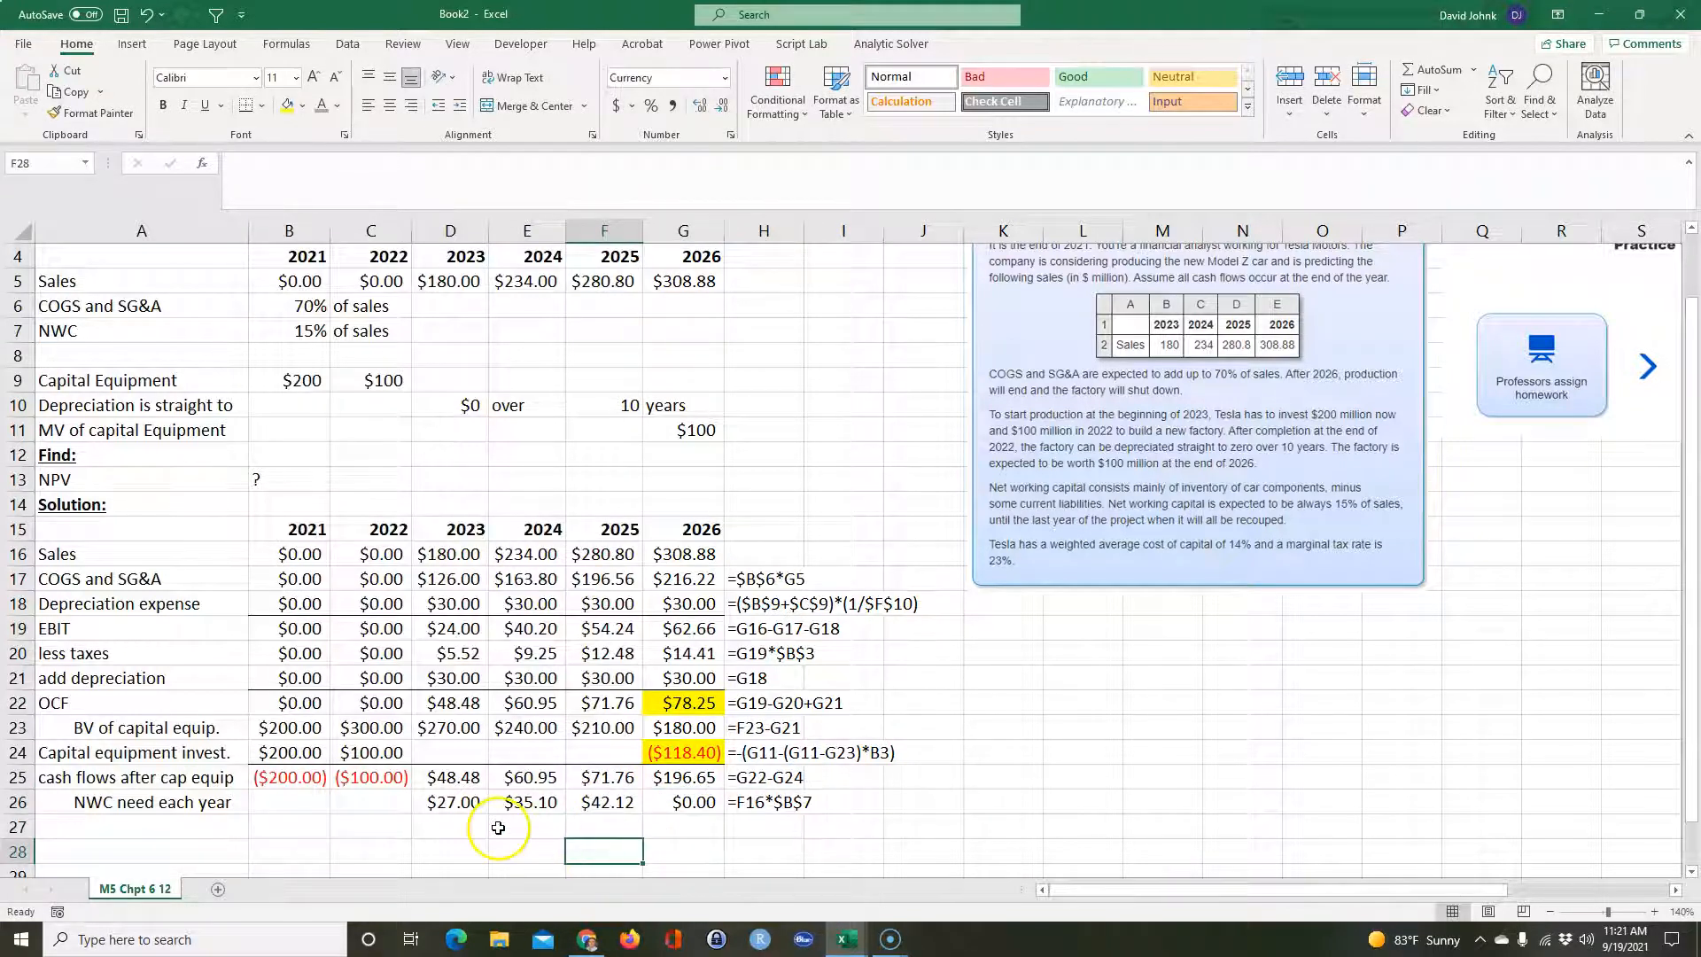
- Label row 27 of the solution table as Additions to NWC in A27
click(96, 821)
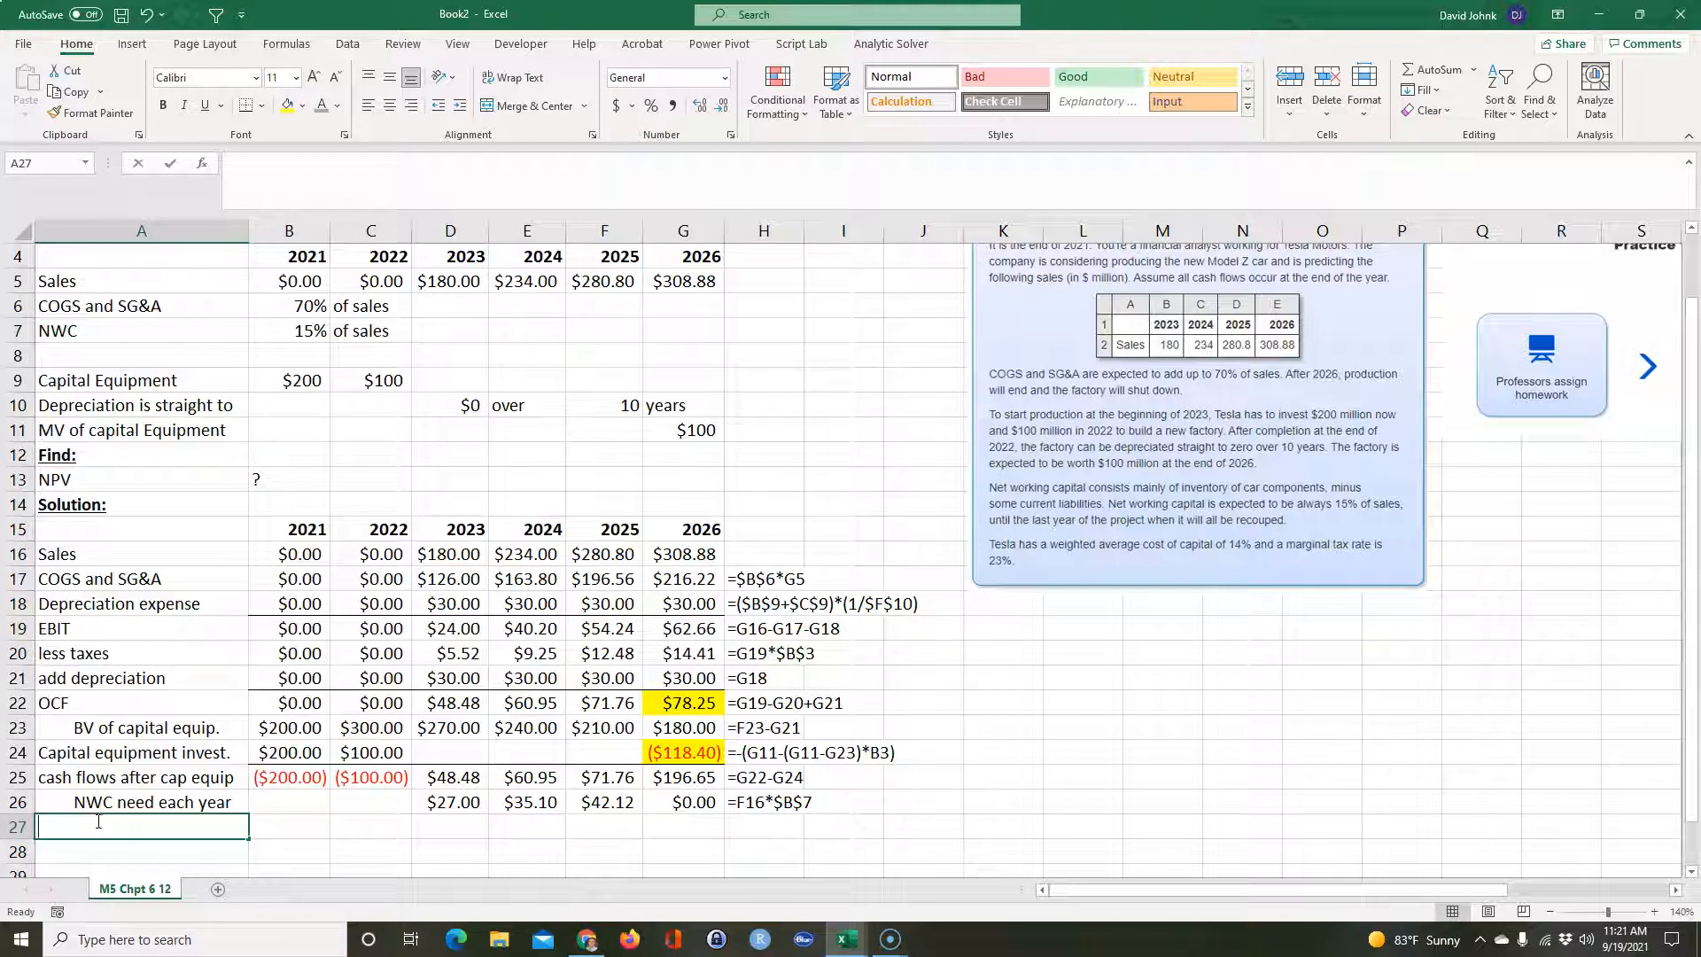
text(Additions to NWC)
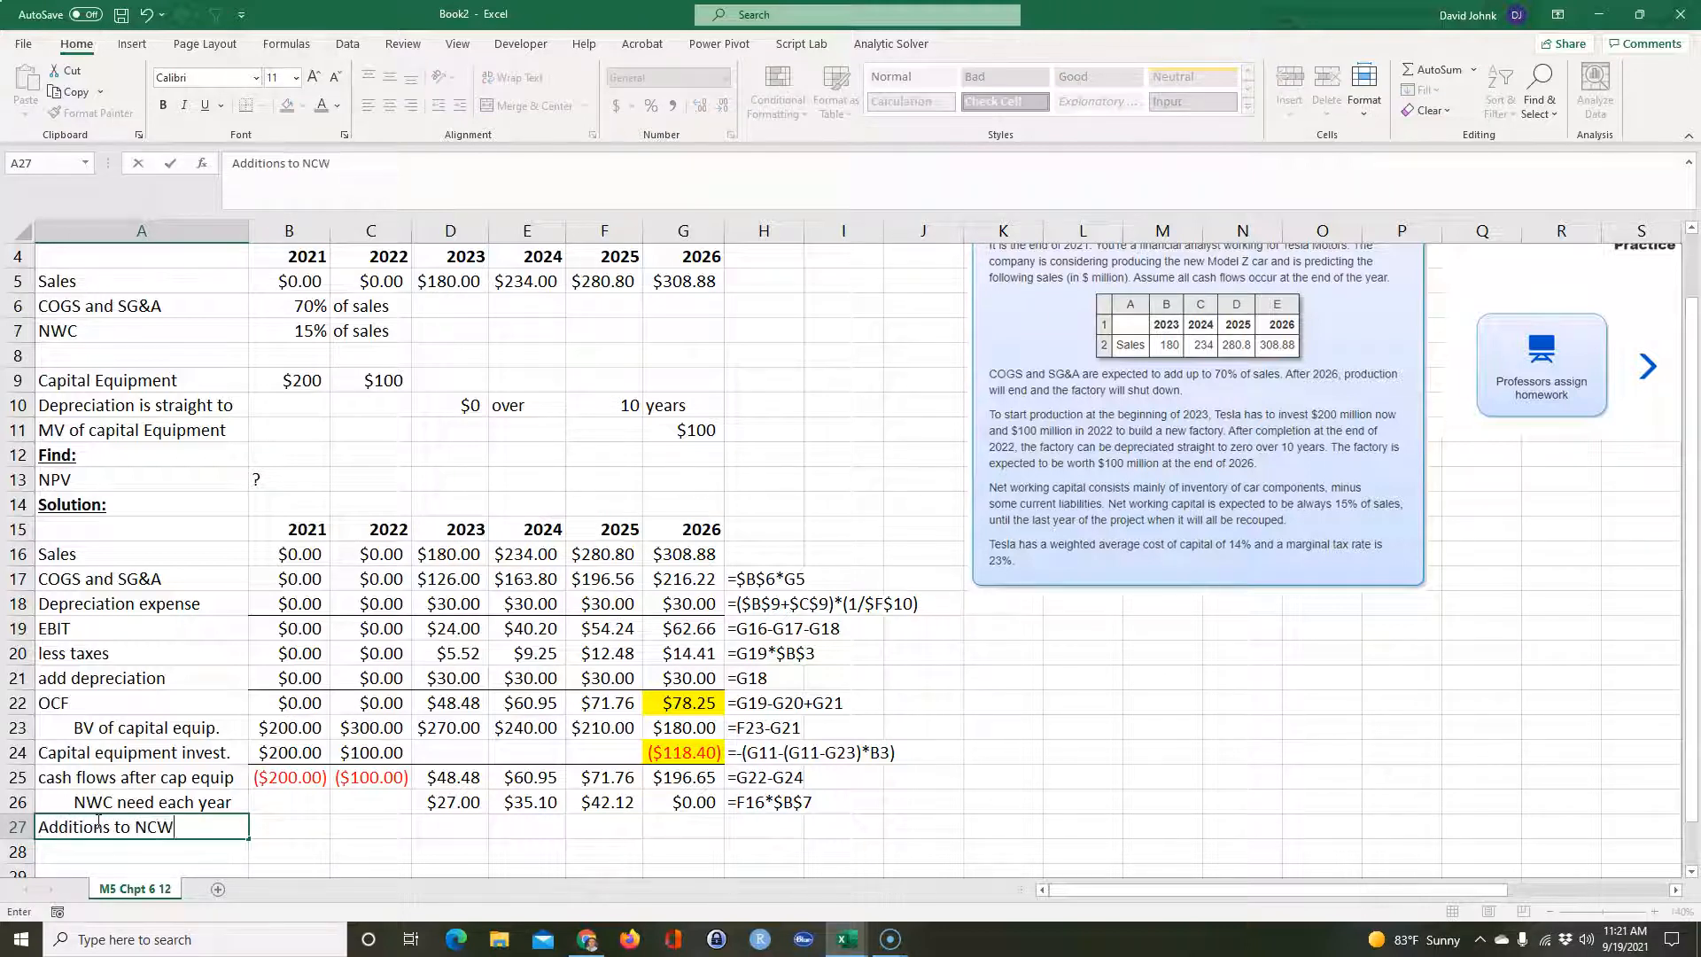
key(Return)
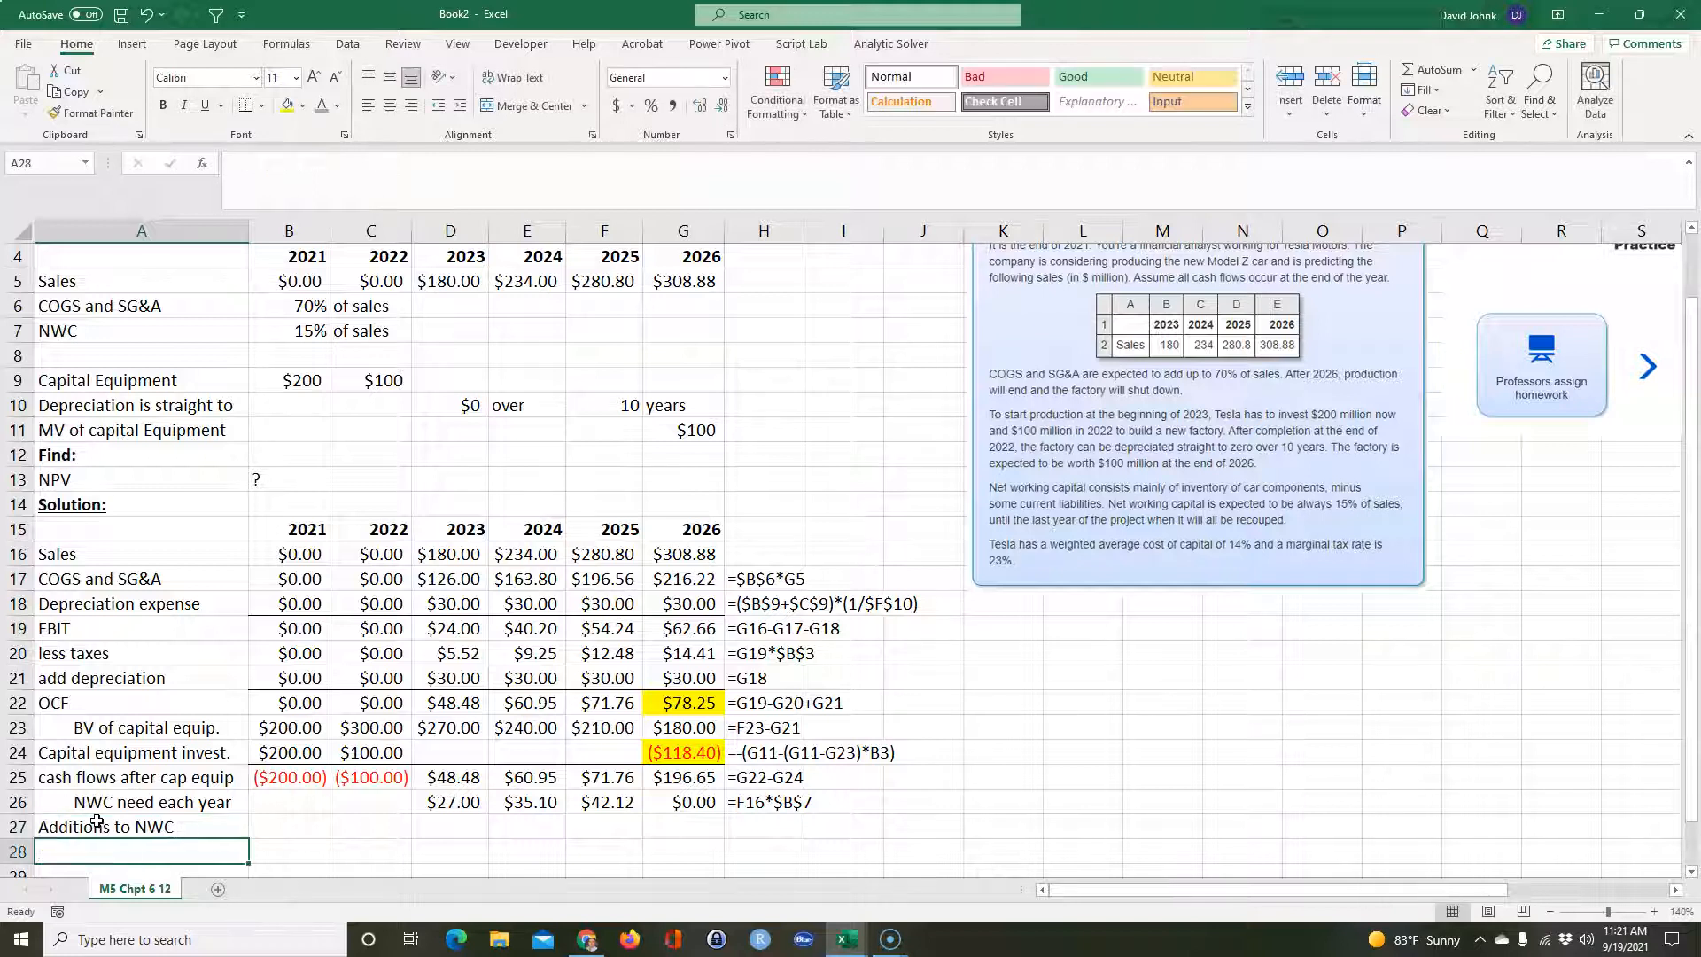
- Enter 0 for 2021 and 2022 in both the NWC need row and the Additions to NWC row
click(467, 828)
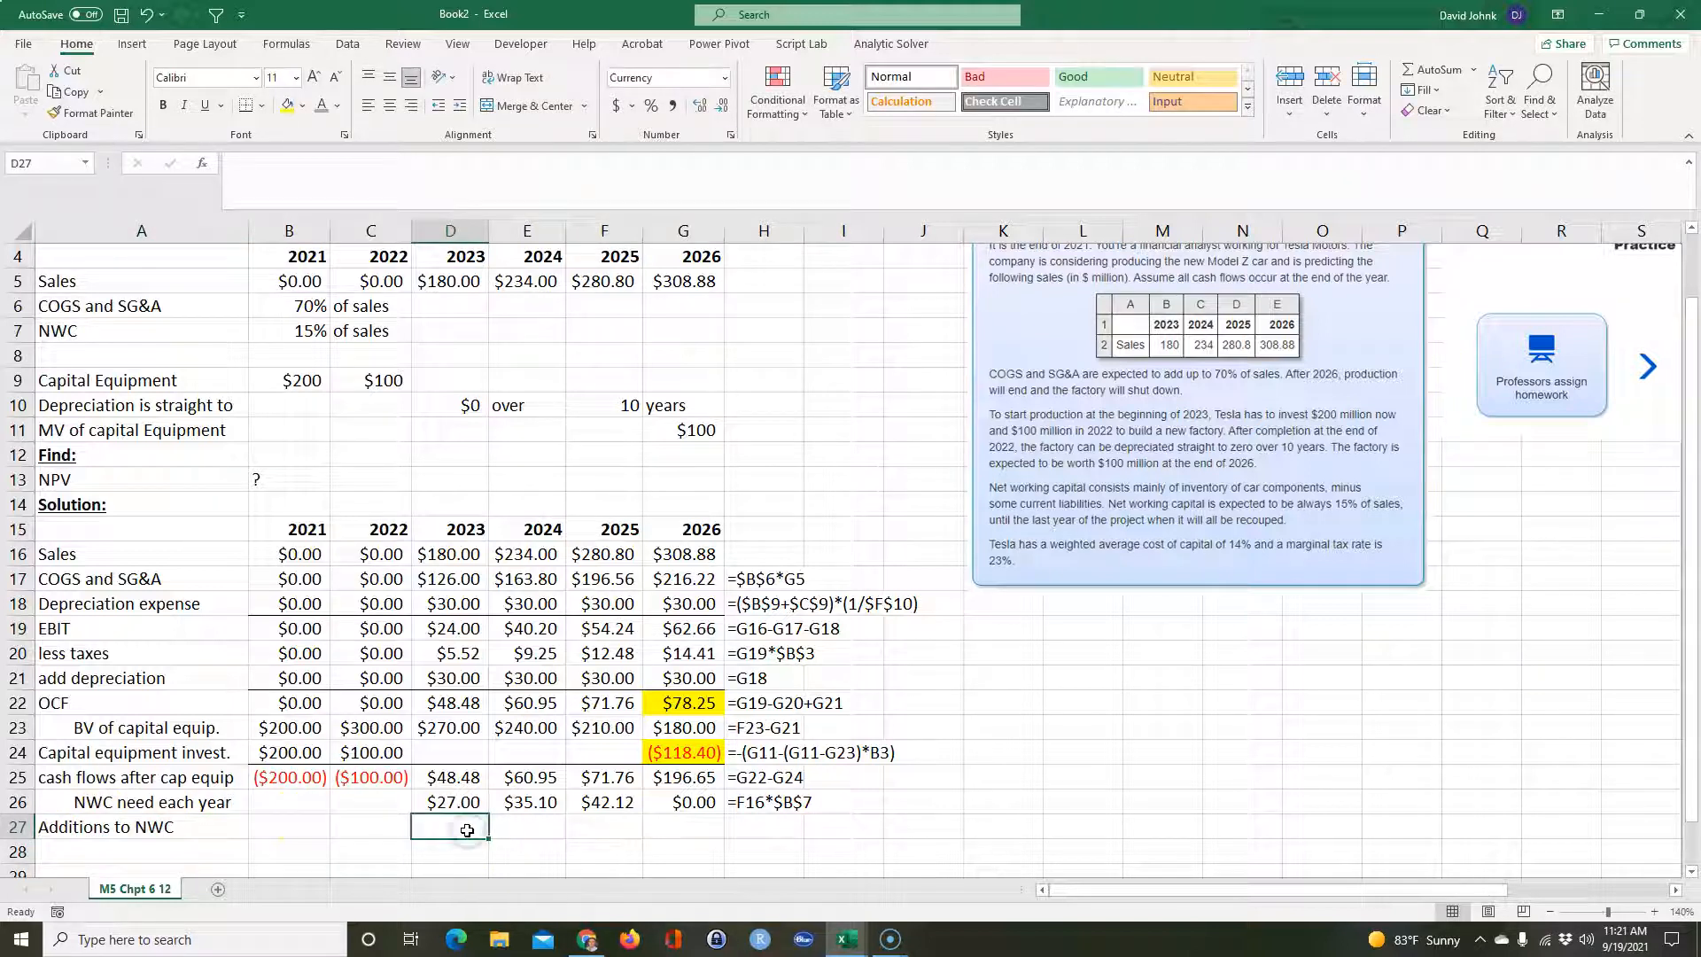
click(303, 800)
text(0)
key(Tab)
text(0)
key(Return)
text(0)
key(Tab)
text(0)
key(Tab)
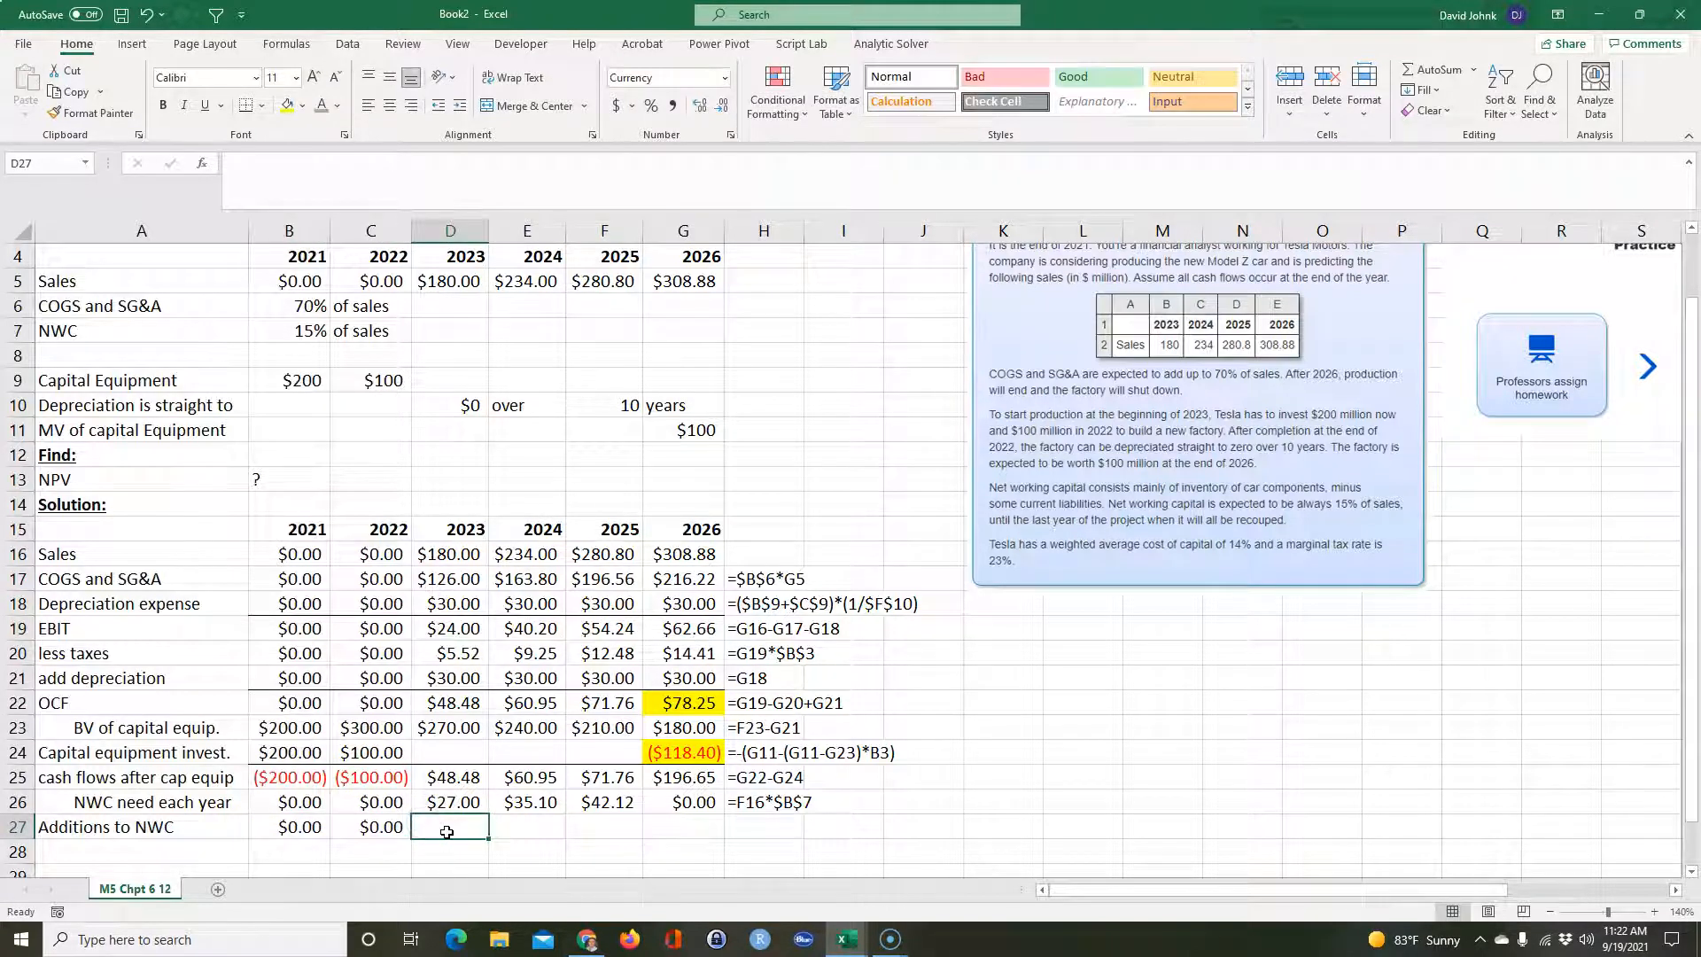
- Link the 2023 addition to NWC in D27 to the year's NWC need with =D26
text(=)
click(453, 803)
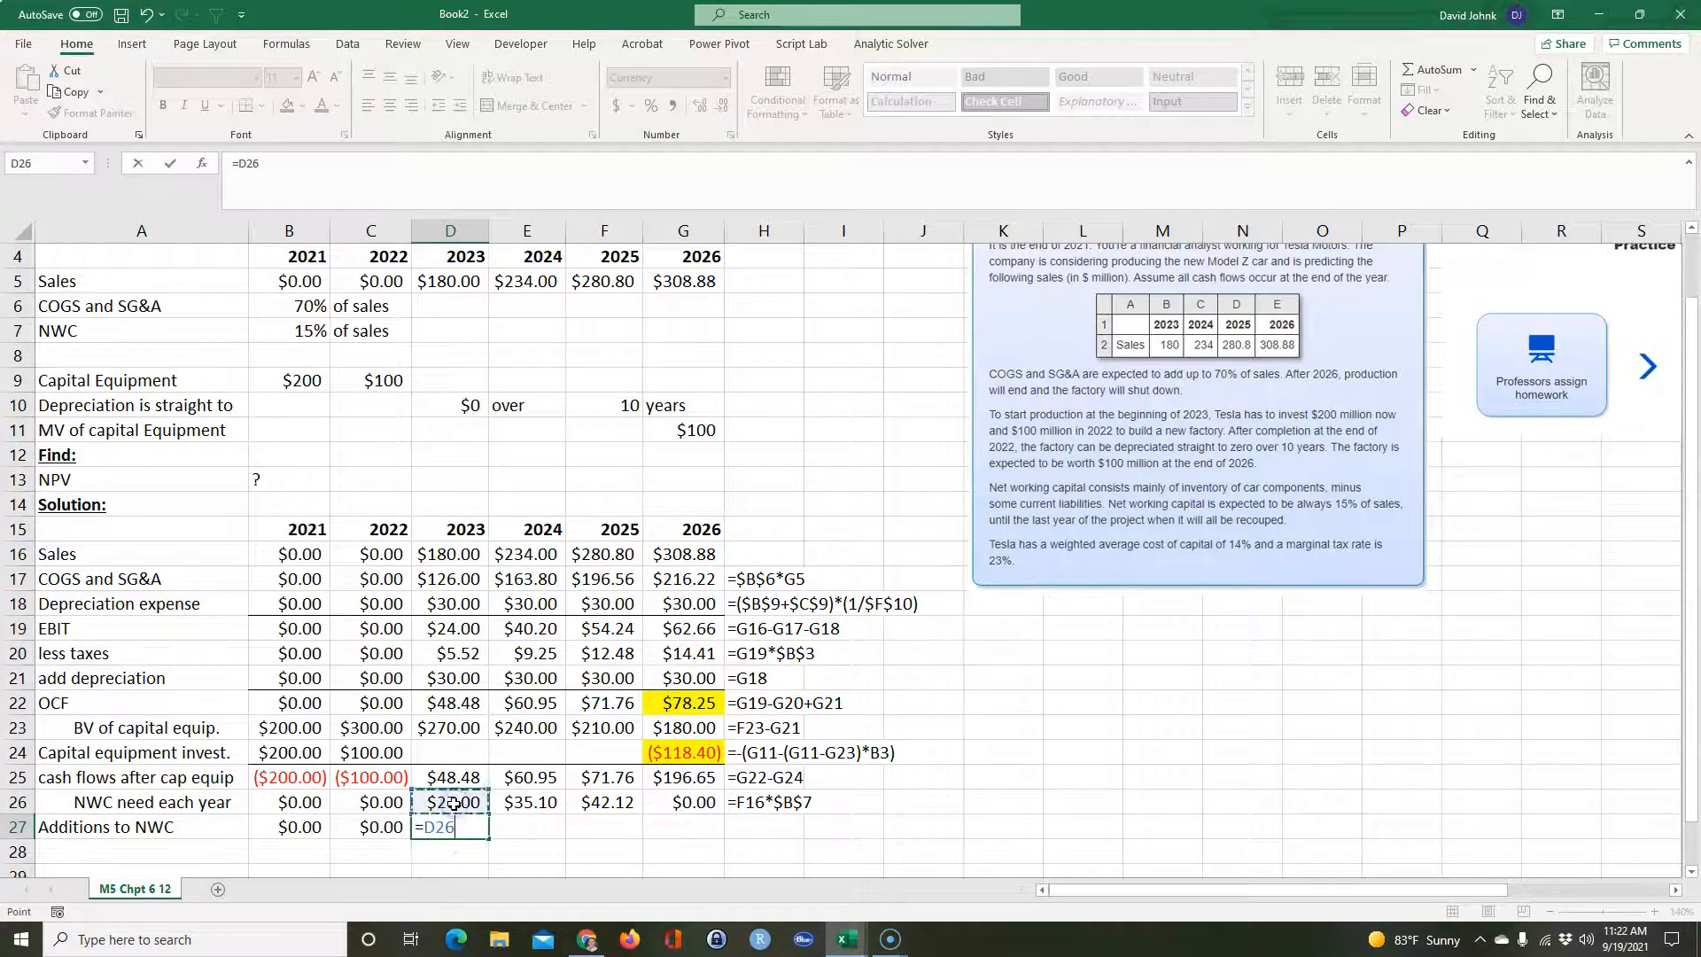
key(Return)
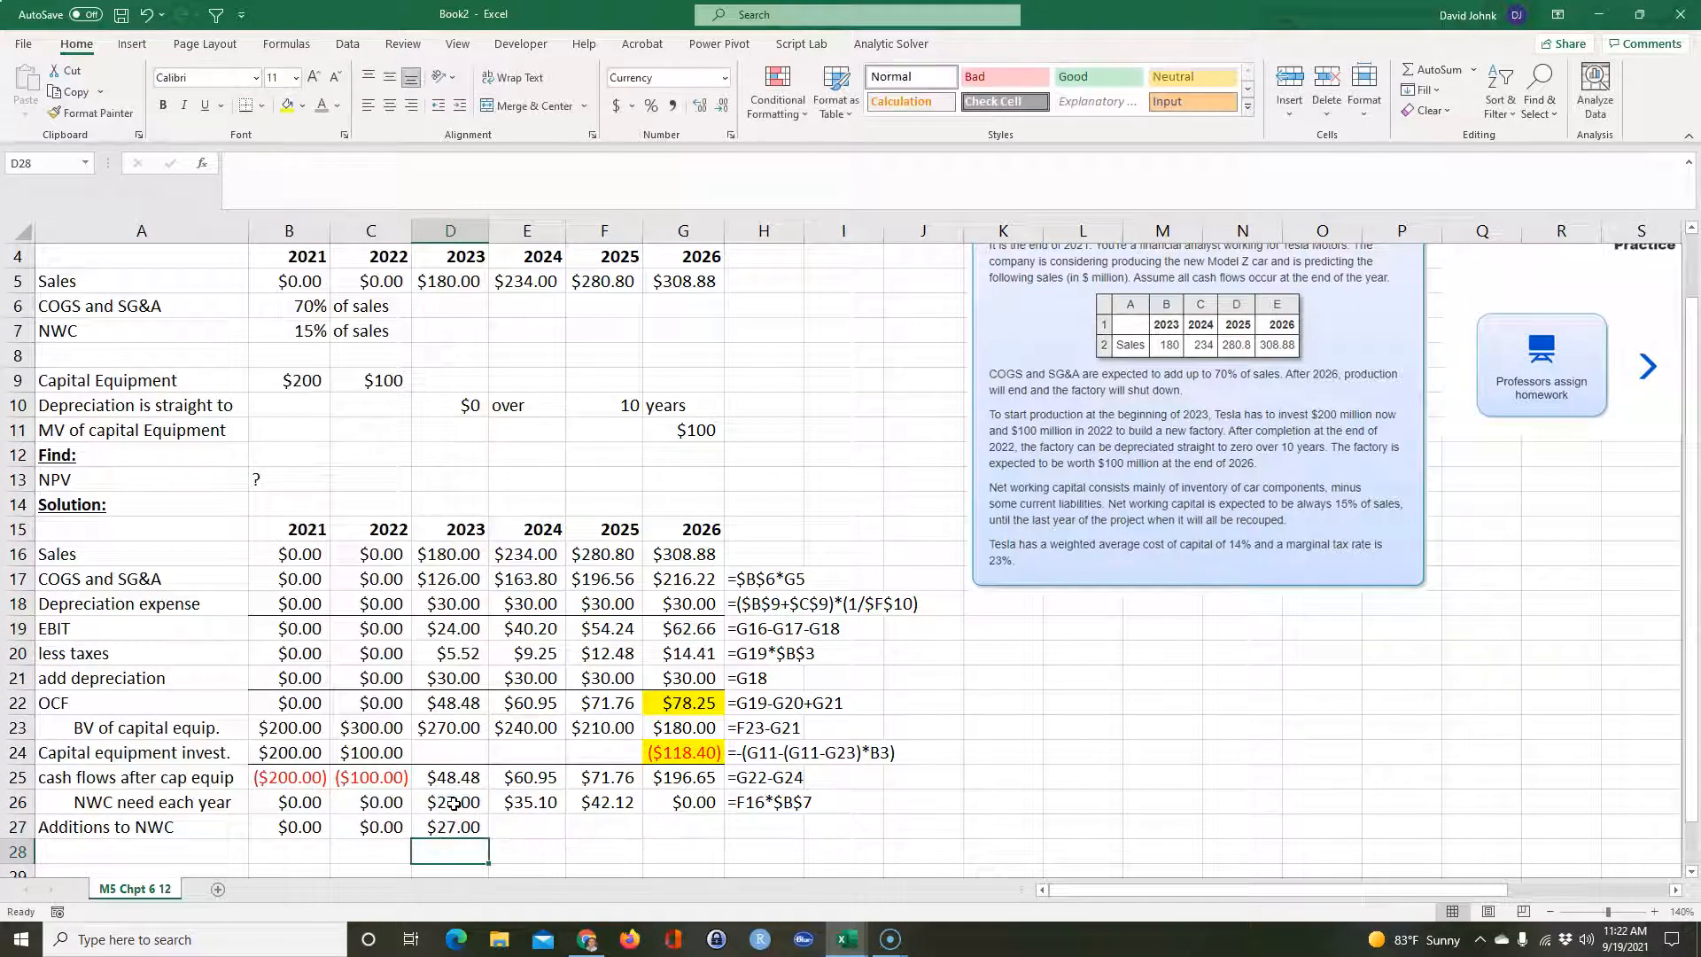
- Calculate the 2024 addition to NWC in E27 with =E26-D27 and check it against the cells it uses
click(523, 824)
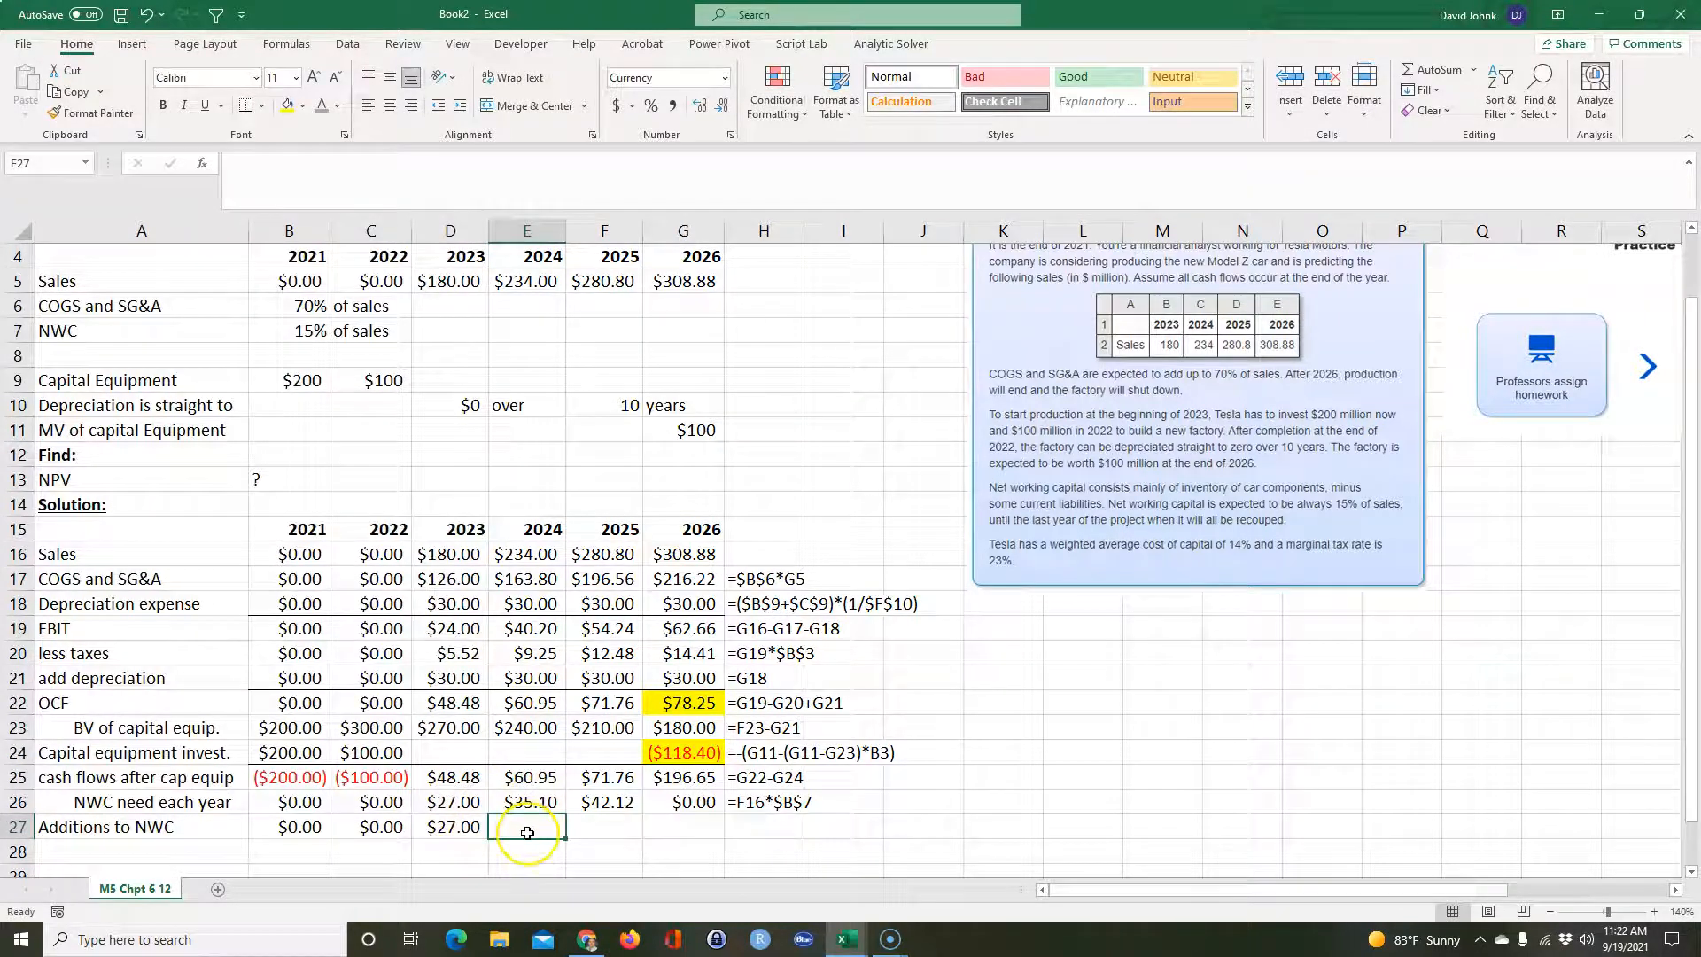
text(=)
click(450, 827)
key(BackSpace)
key(BackSpace)
key(BackSpace)
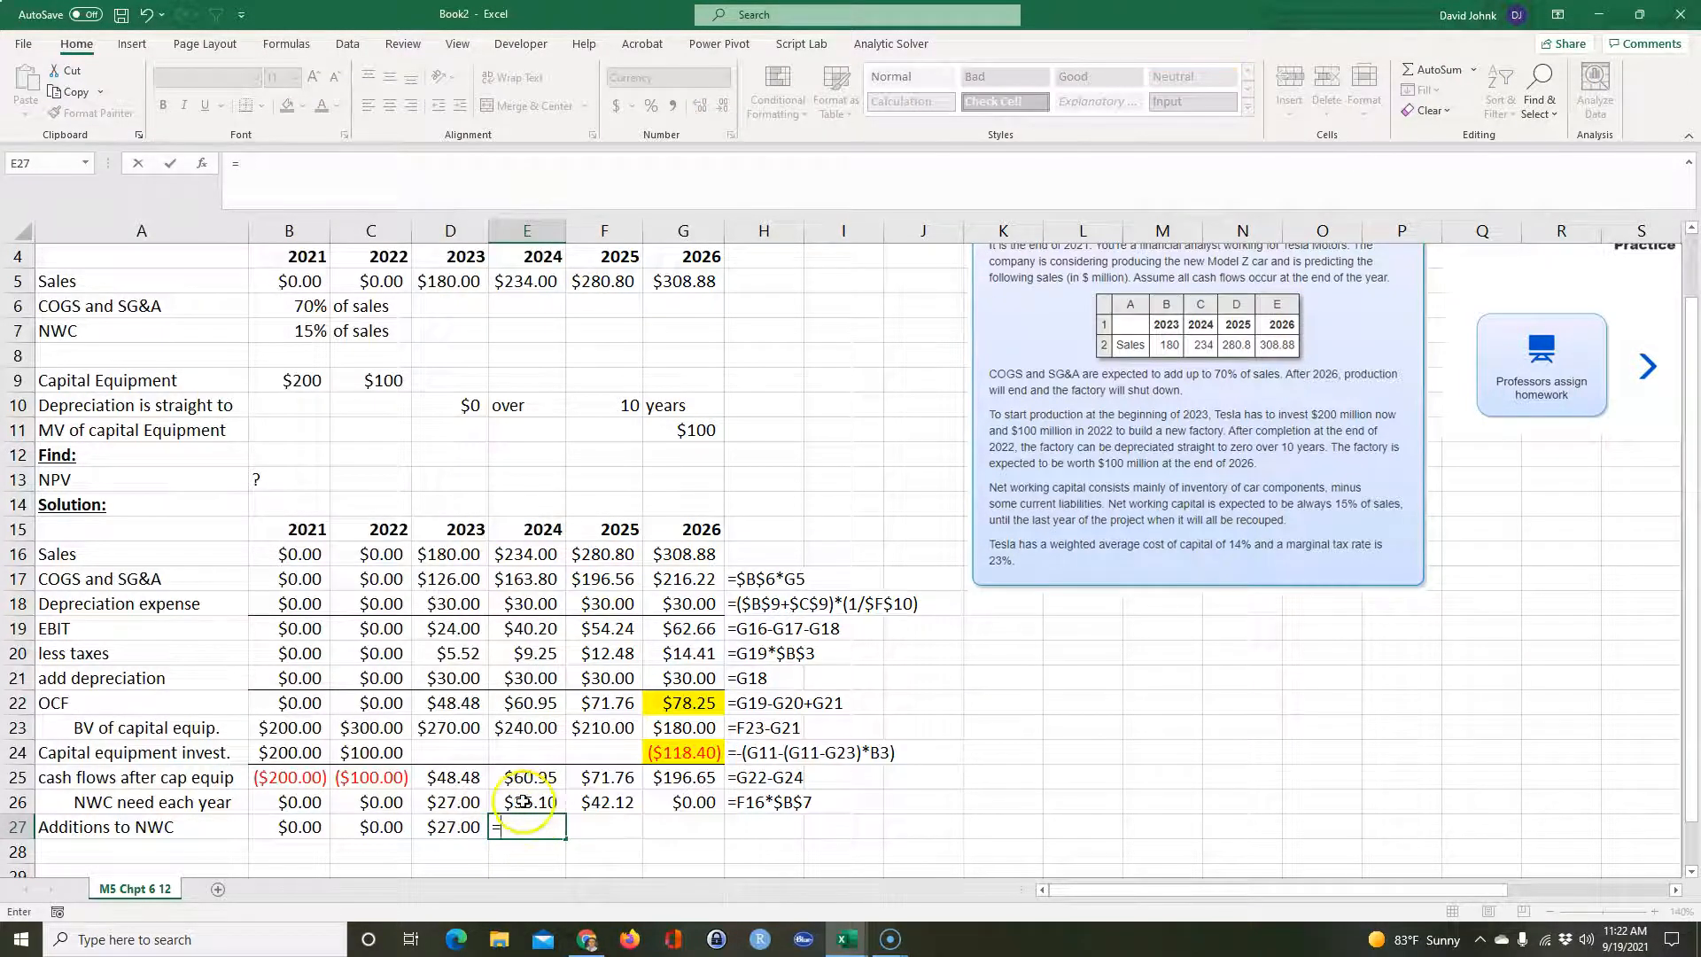
click(523, 801)
text(-)
click(458, 833)
key(Return)
click(527, 821)
click(531, 804)
click(453, 825)
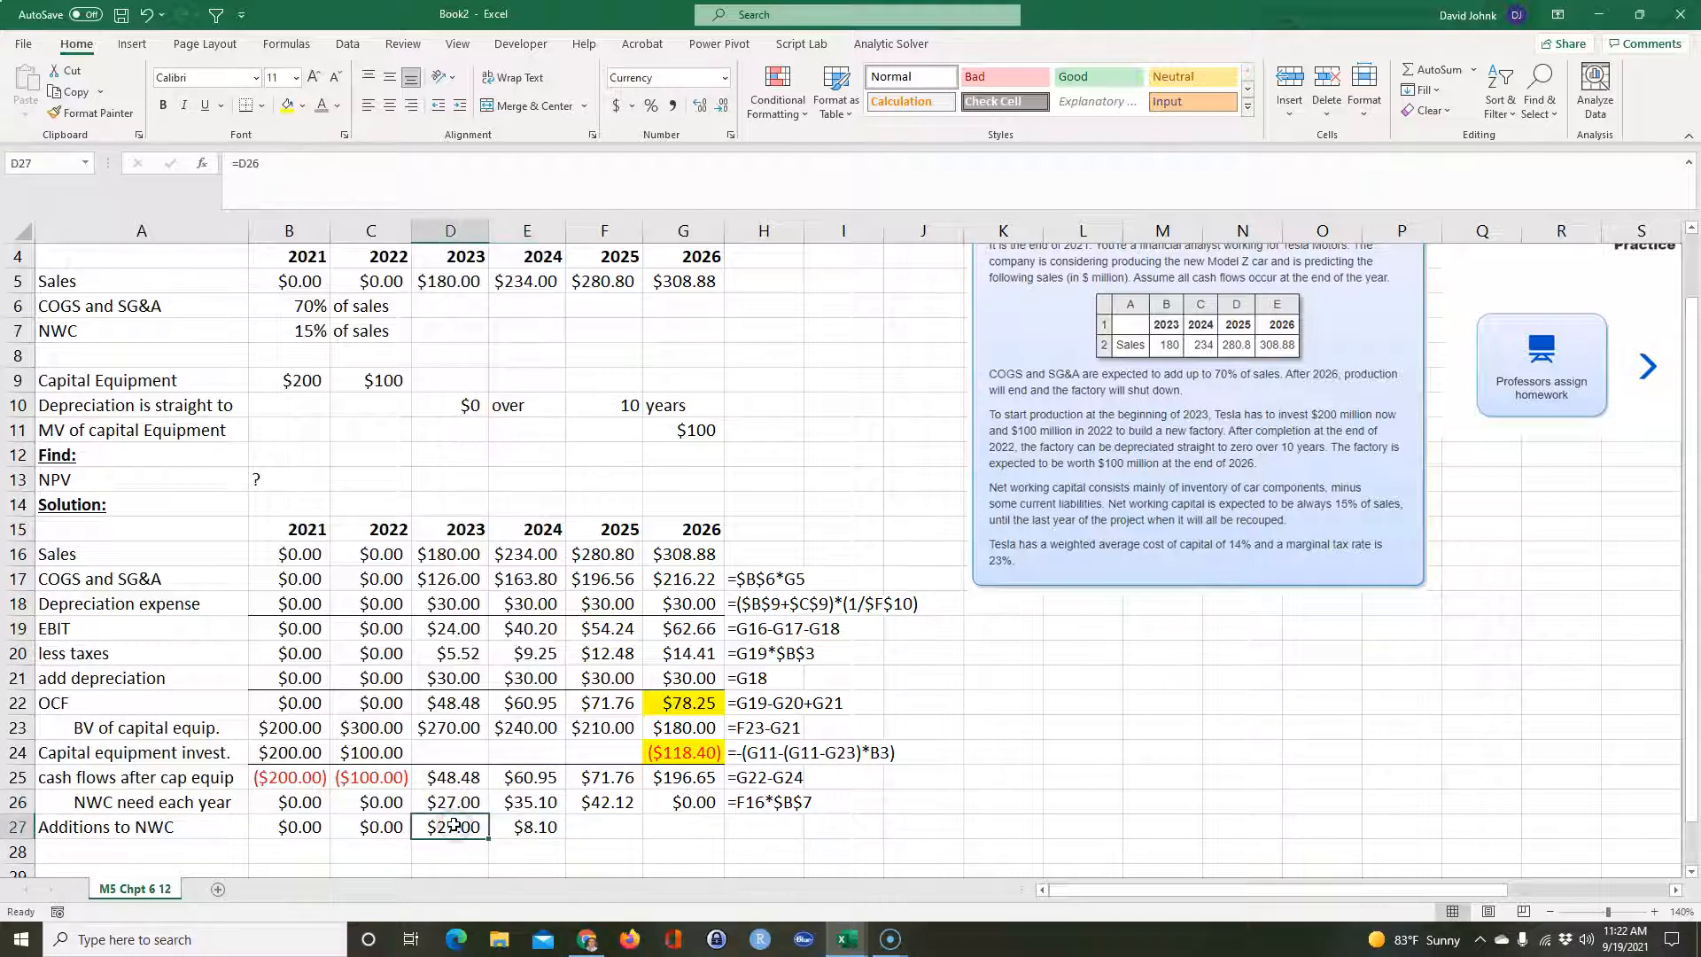
click(539, 830)
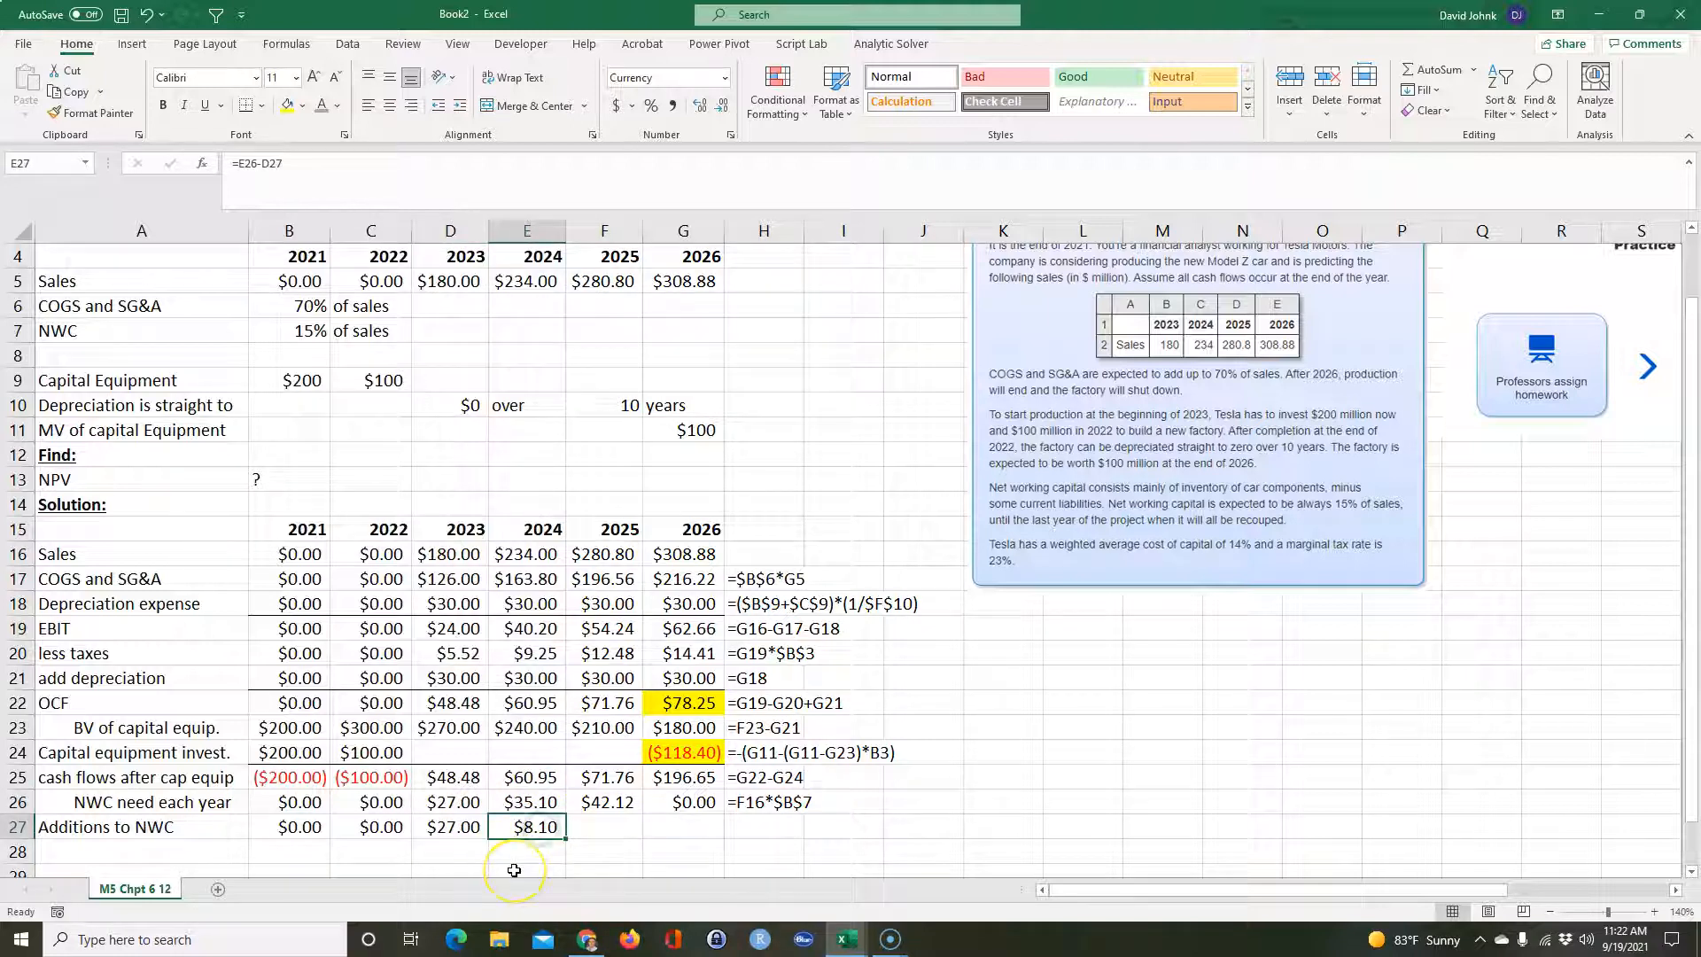
- Calculate the 2025 addition to NWC in F27 as the year's need minus prior additions, =F26-SUM(D27:E27)
click(595, 829)
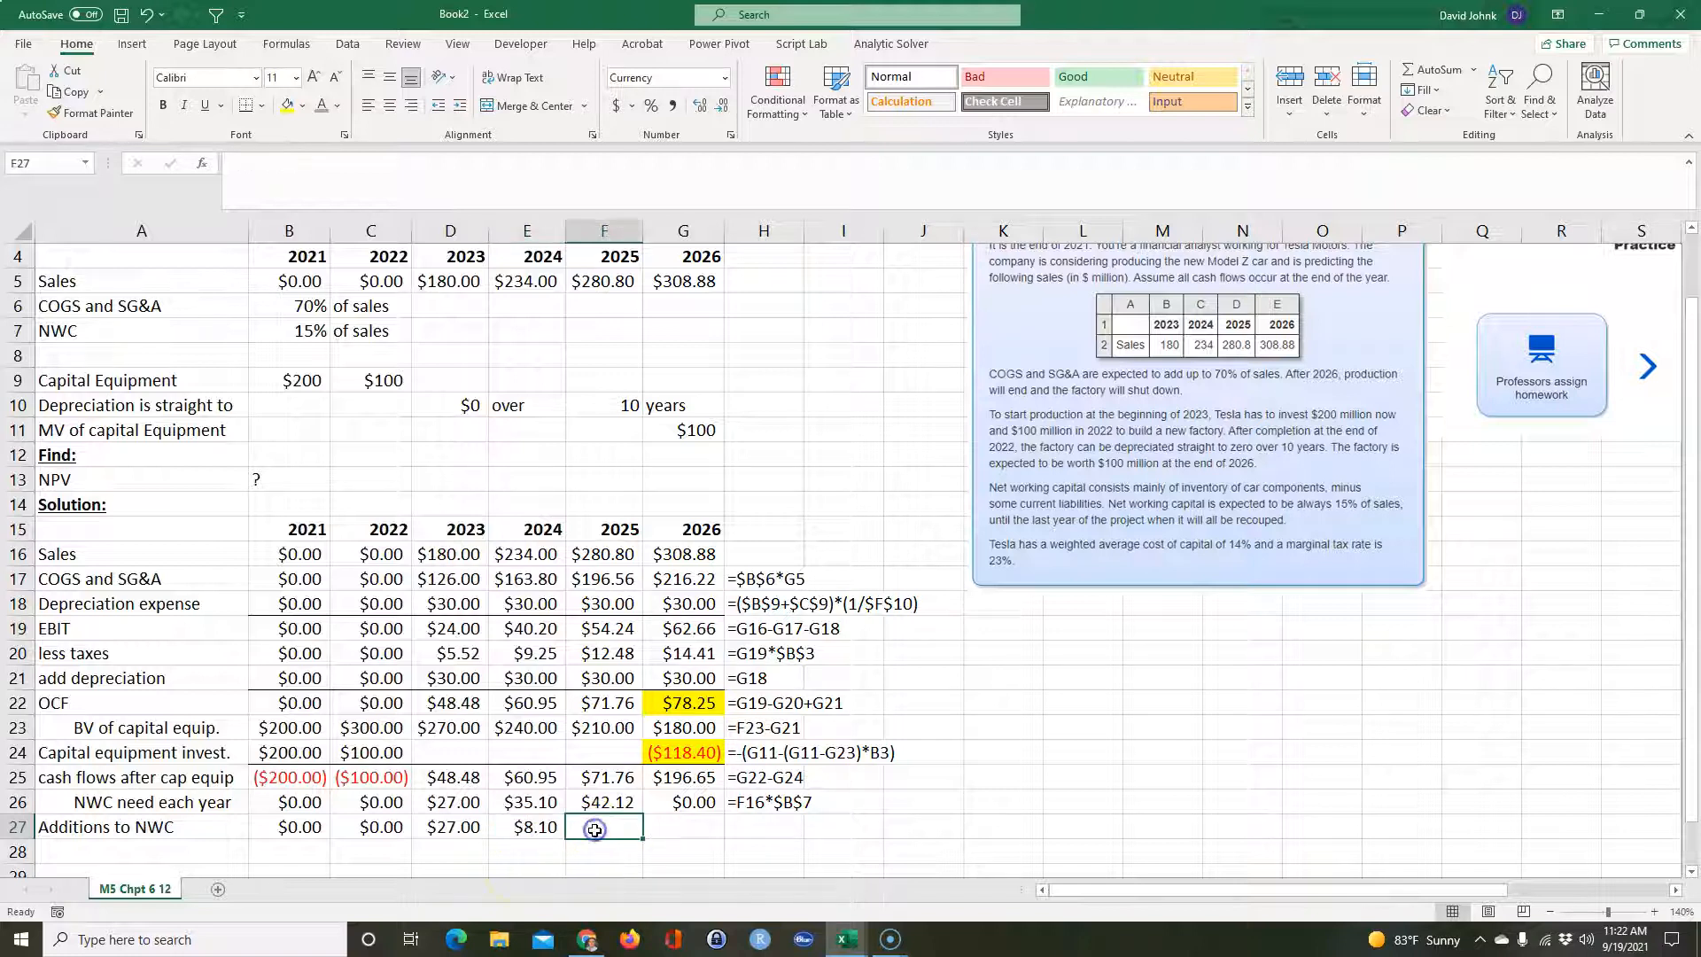
text(=)
click(605, 804)
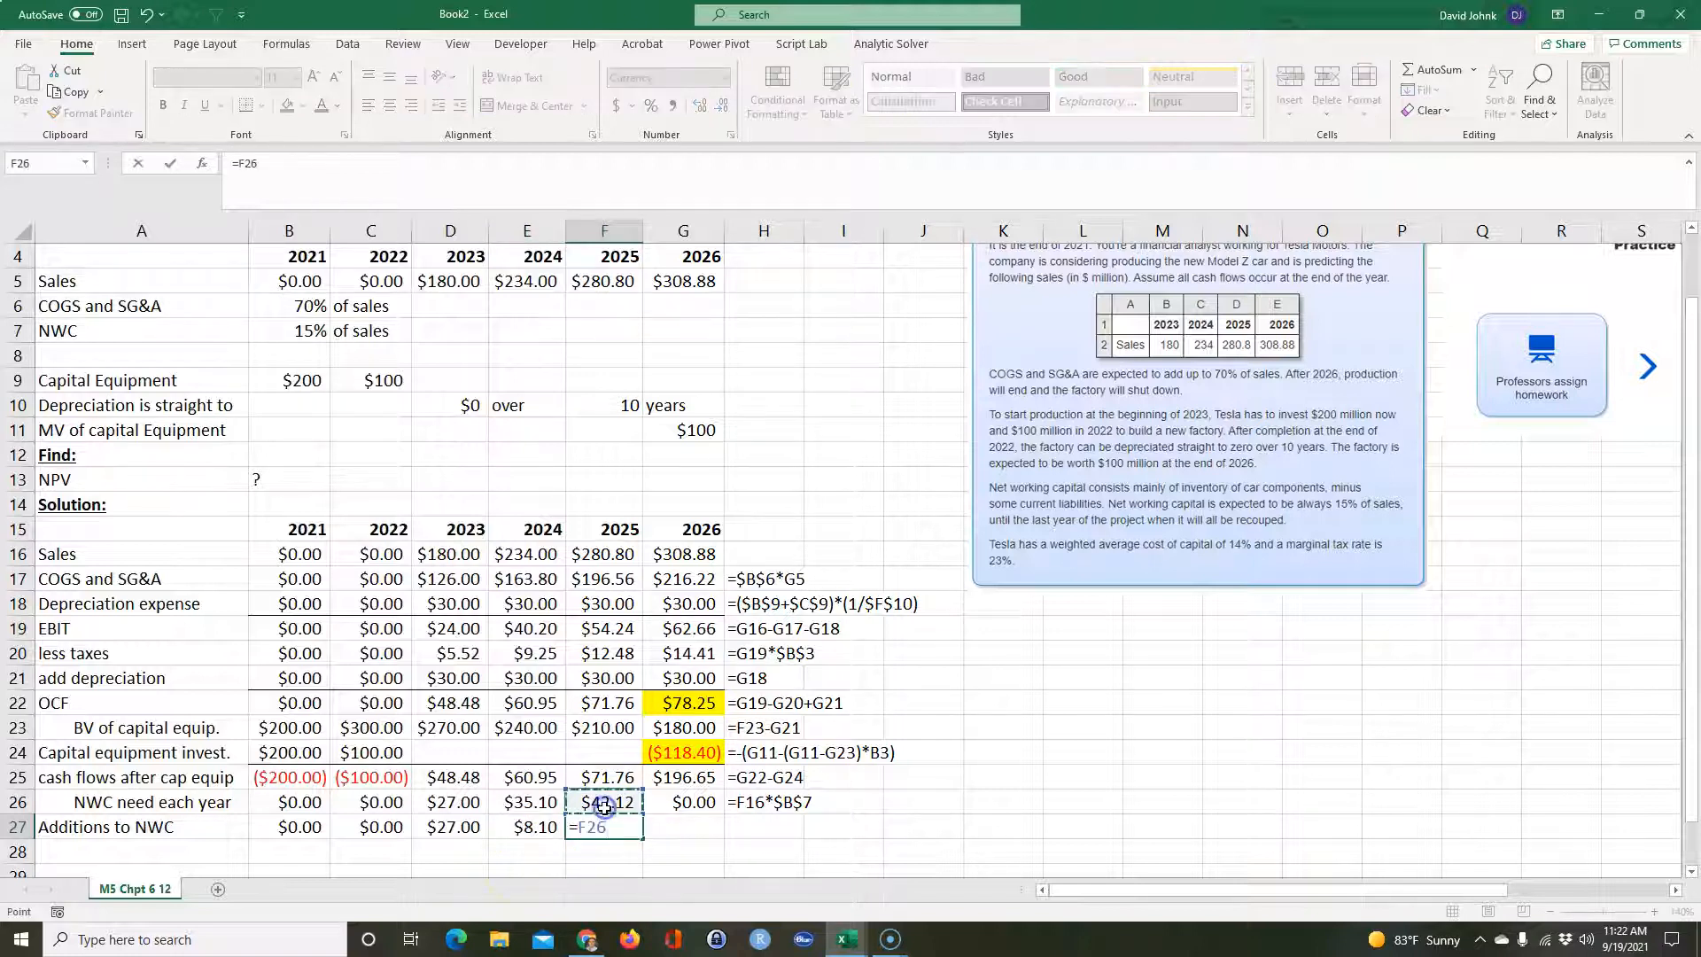
text(-)
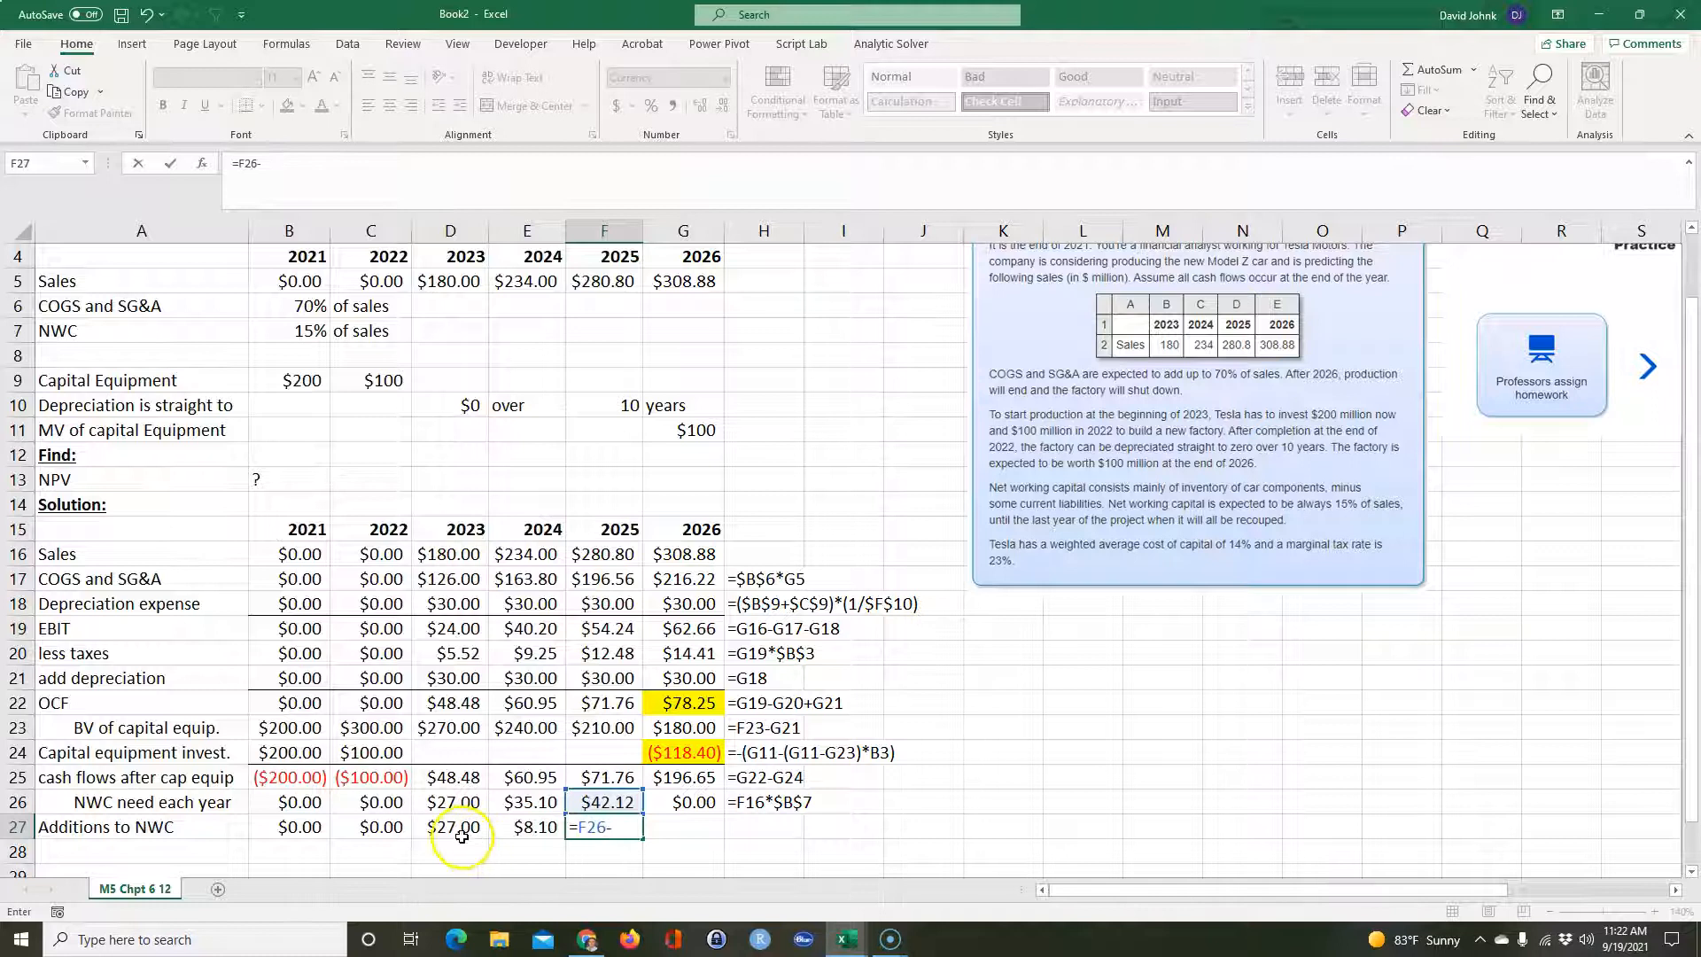
text(sum)
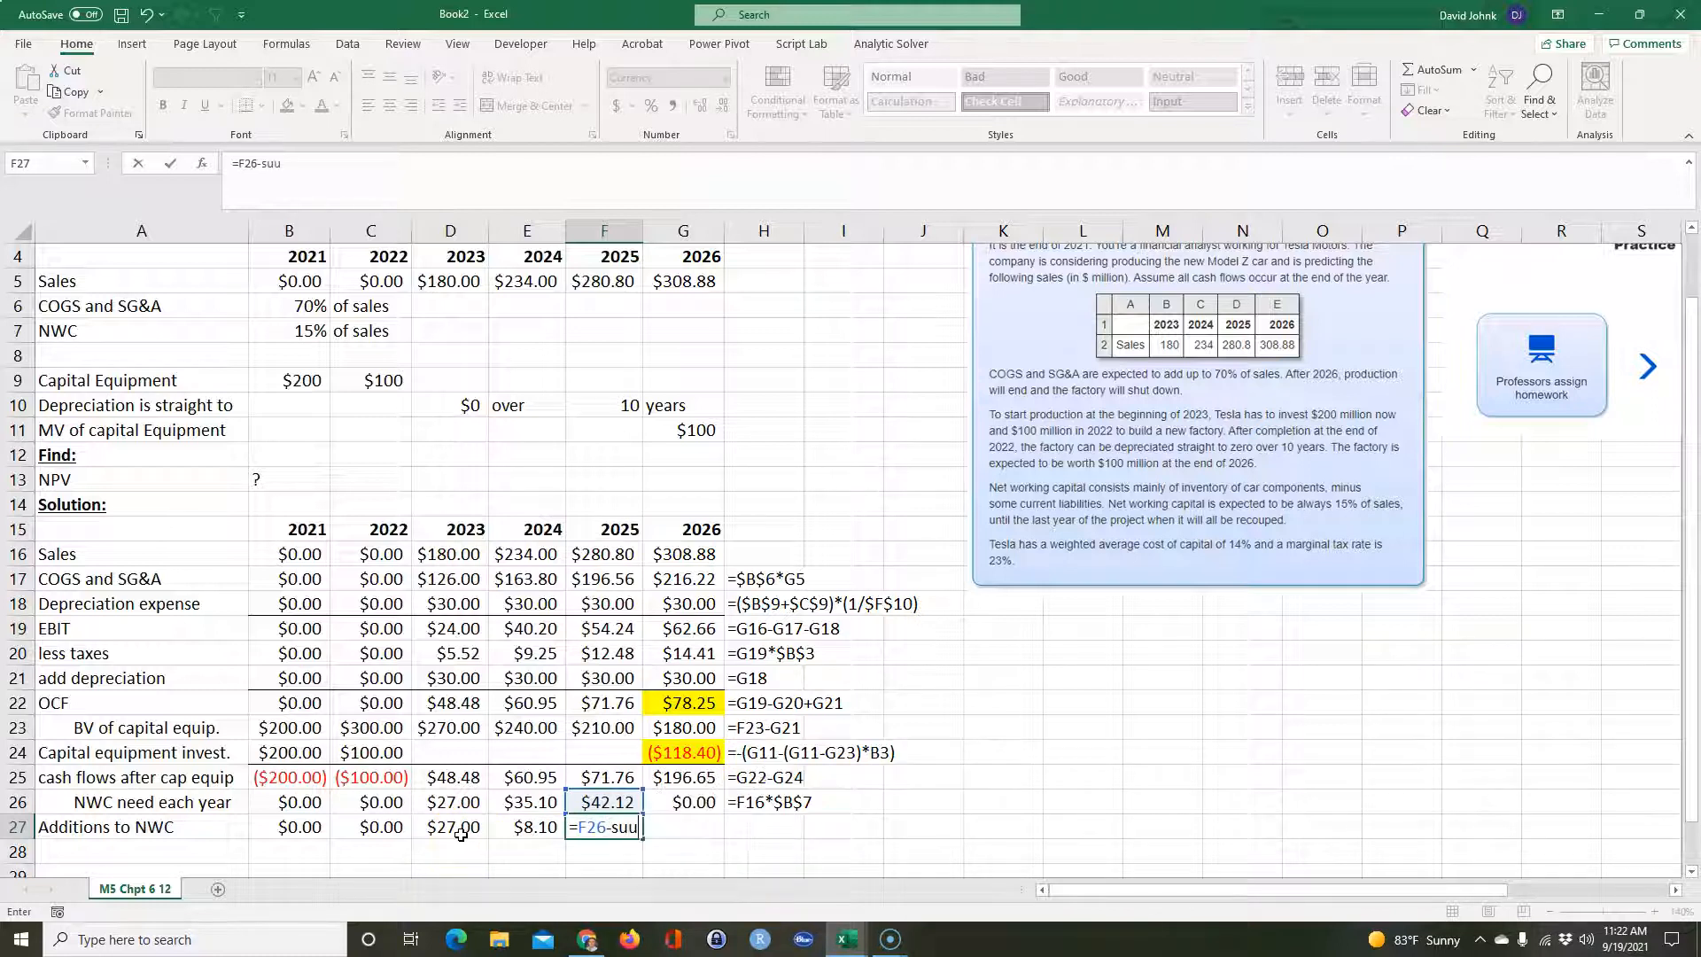
text(()
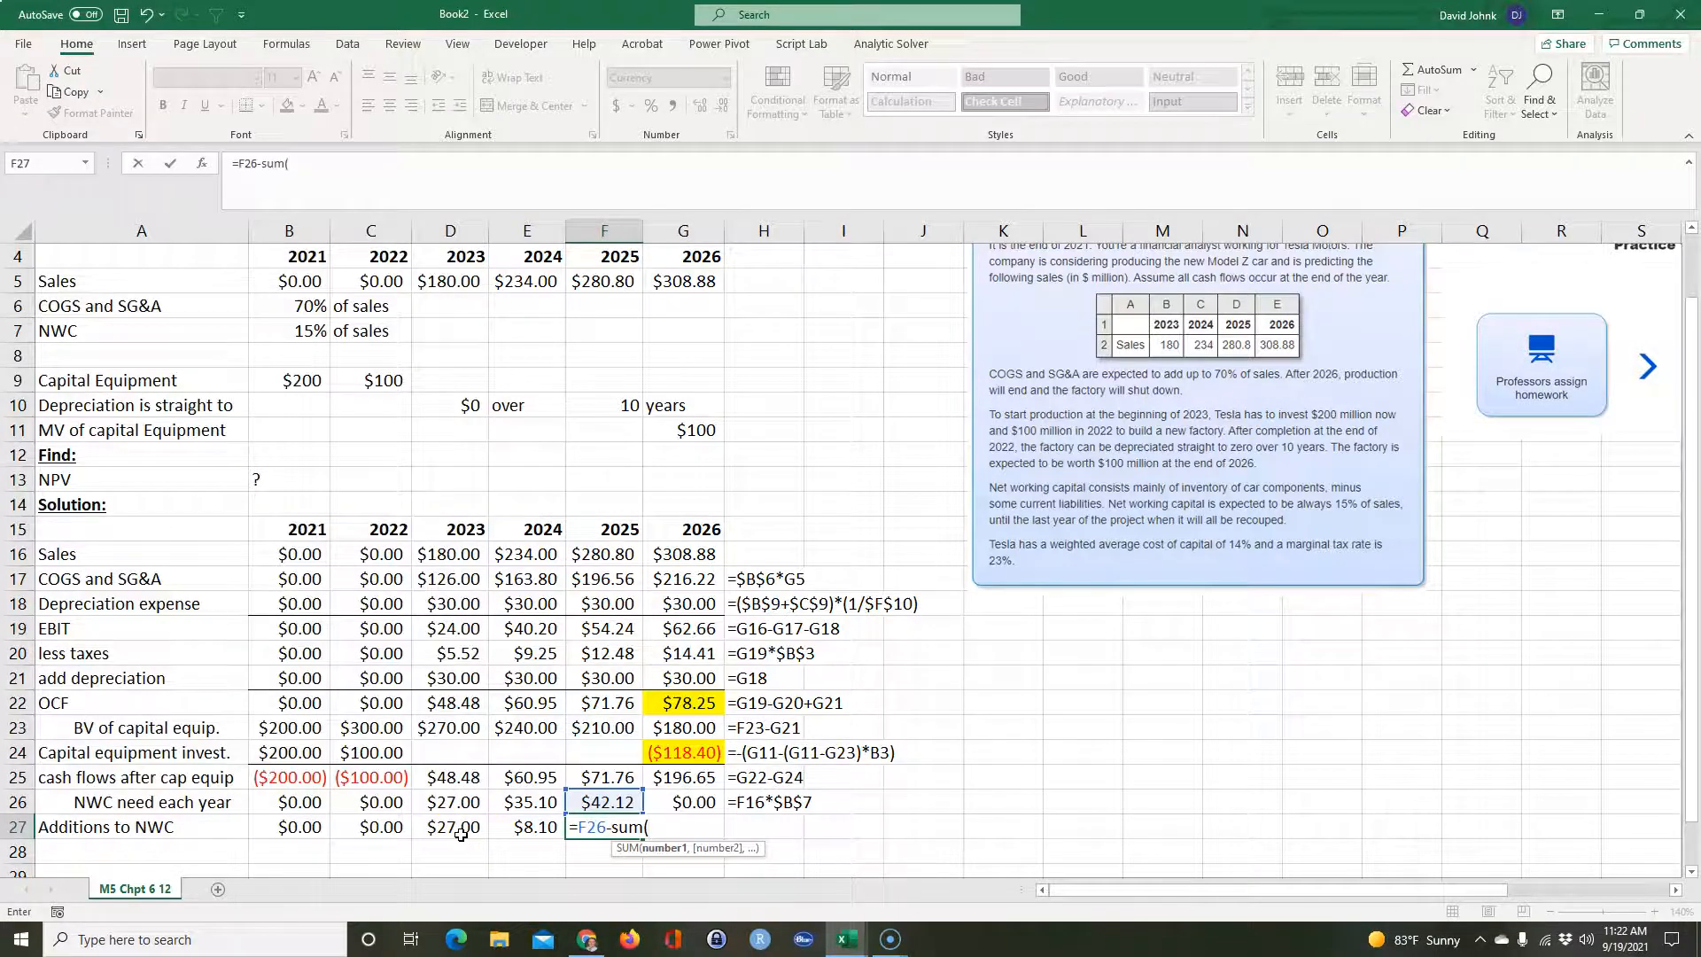
drag(453, 830, 525, 828)
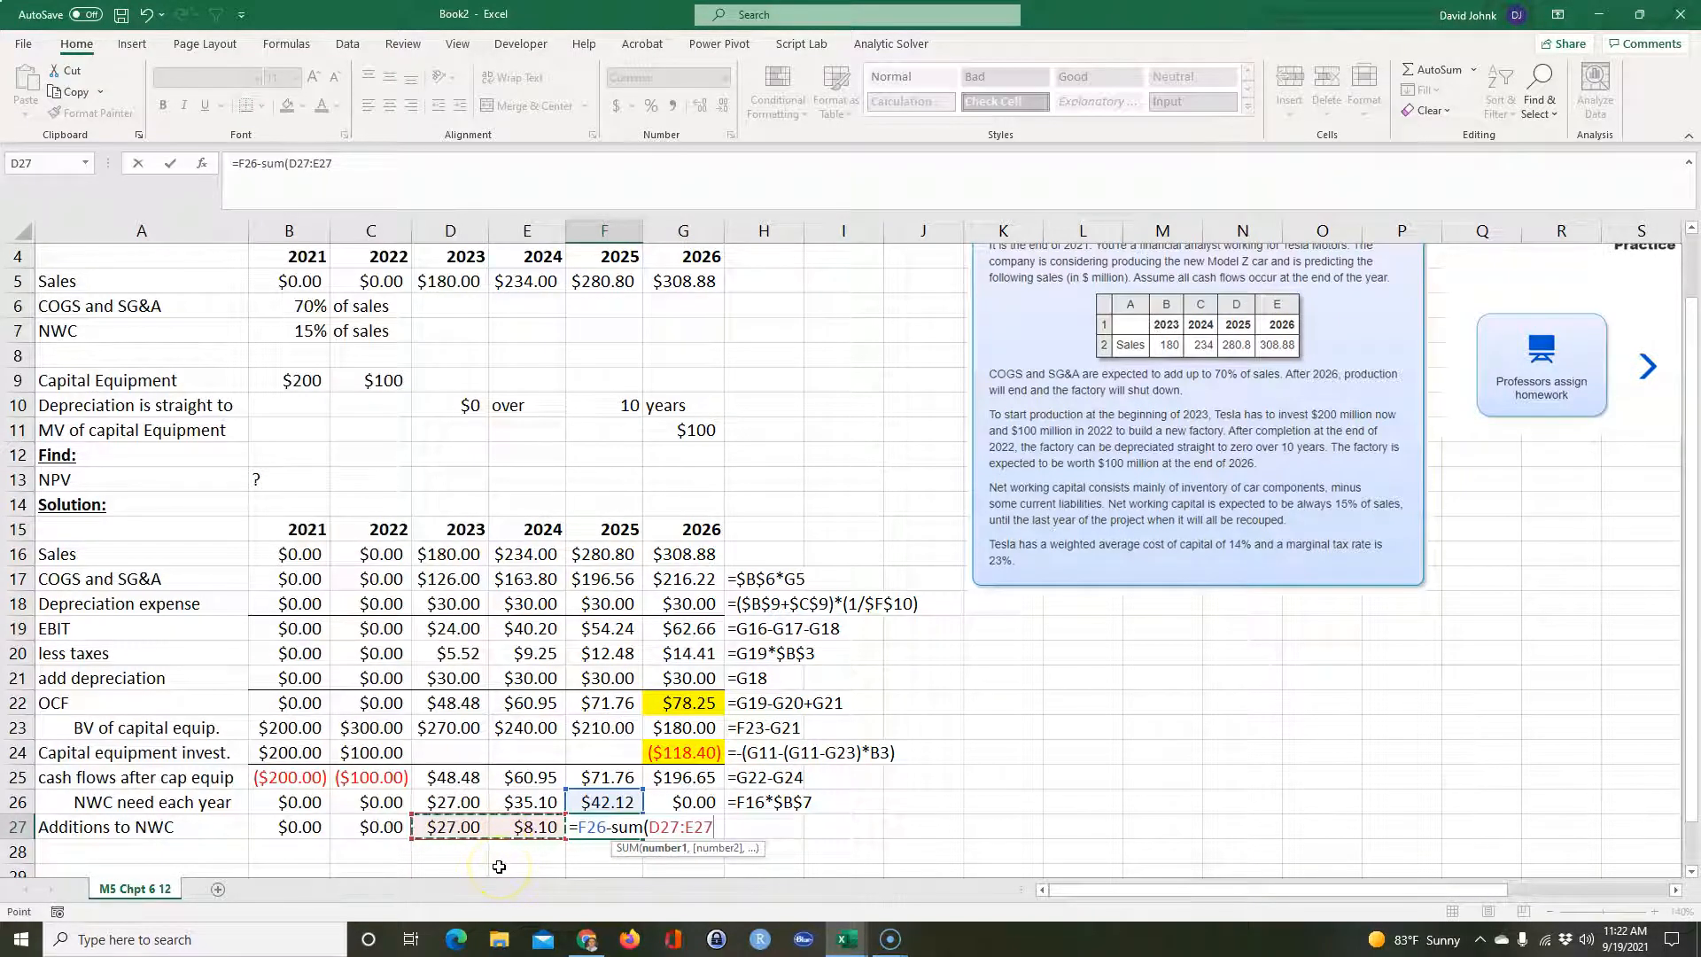
text())
key(Return)
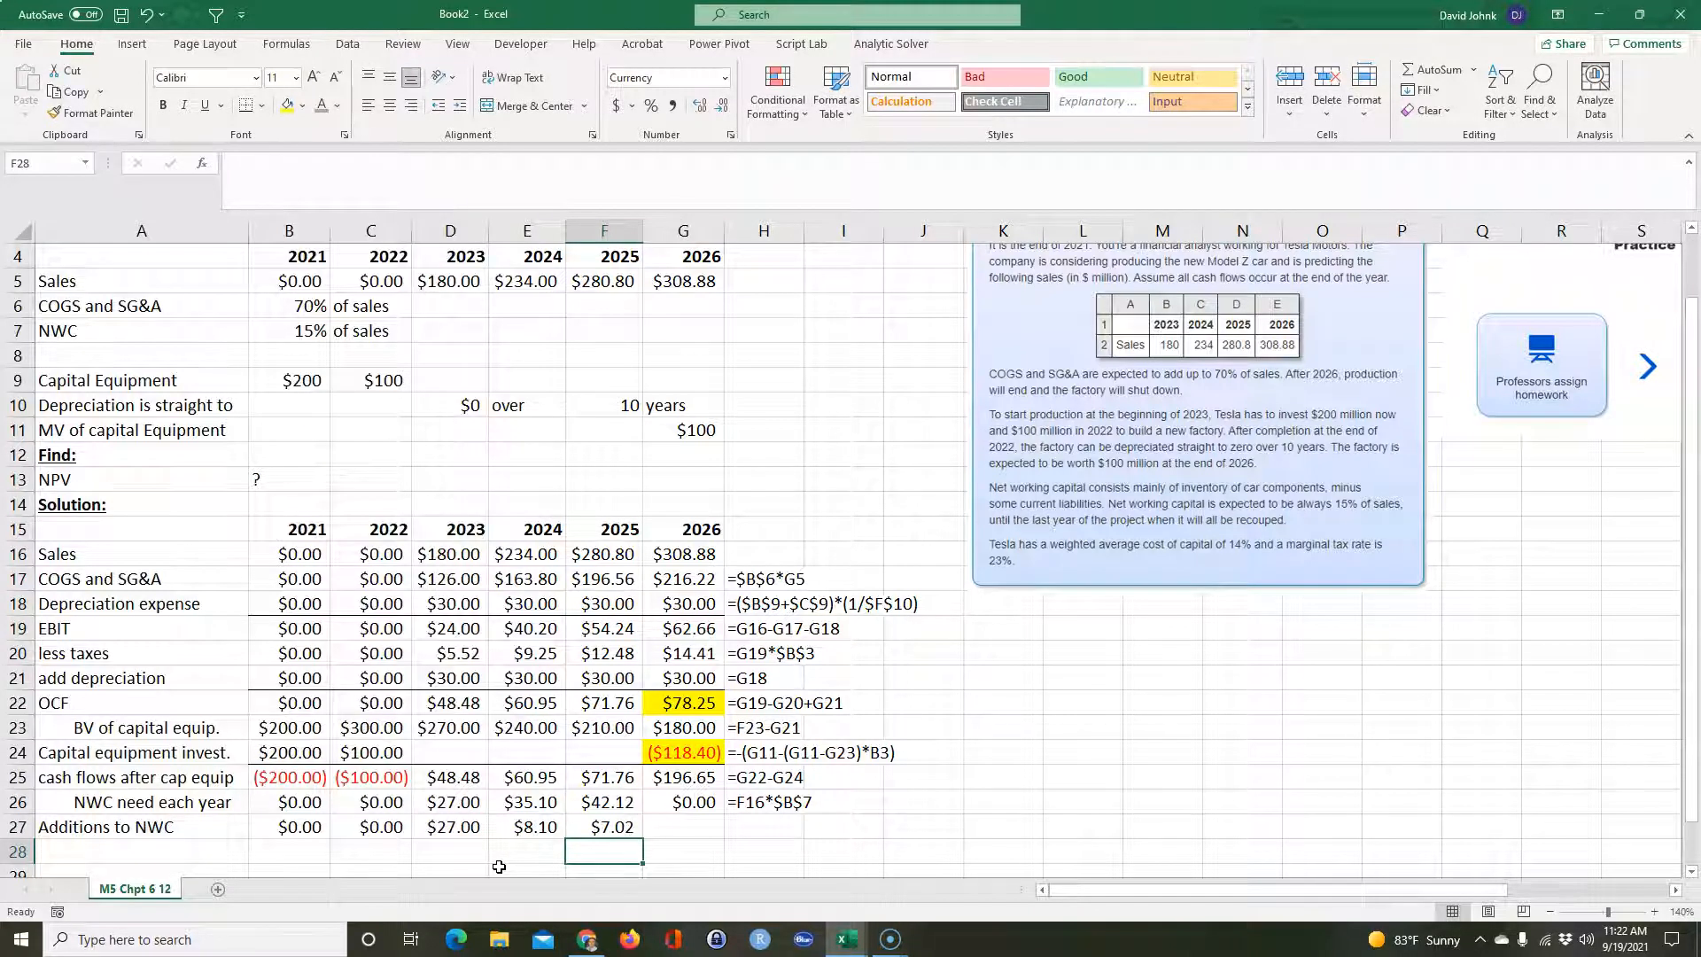
- Recoup all prior NWC additions in 2026 by entering =-SUM(D27:F27) in G27
click(673, 827)
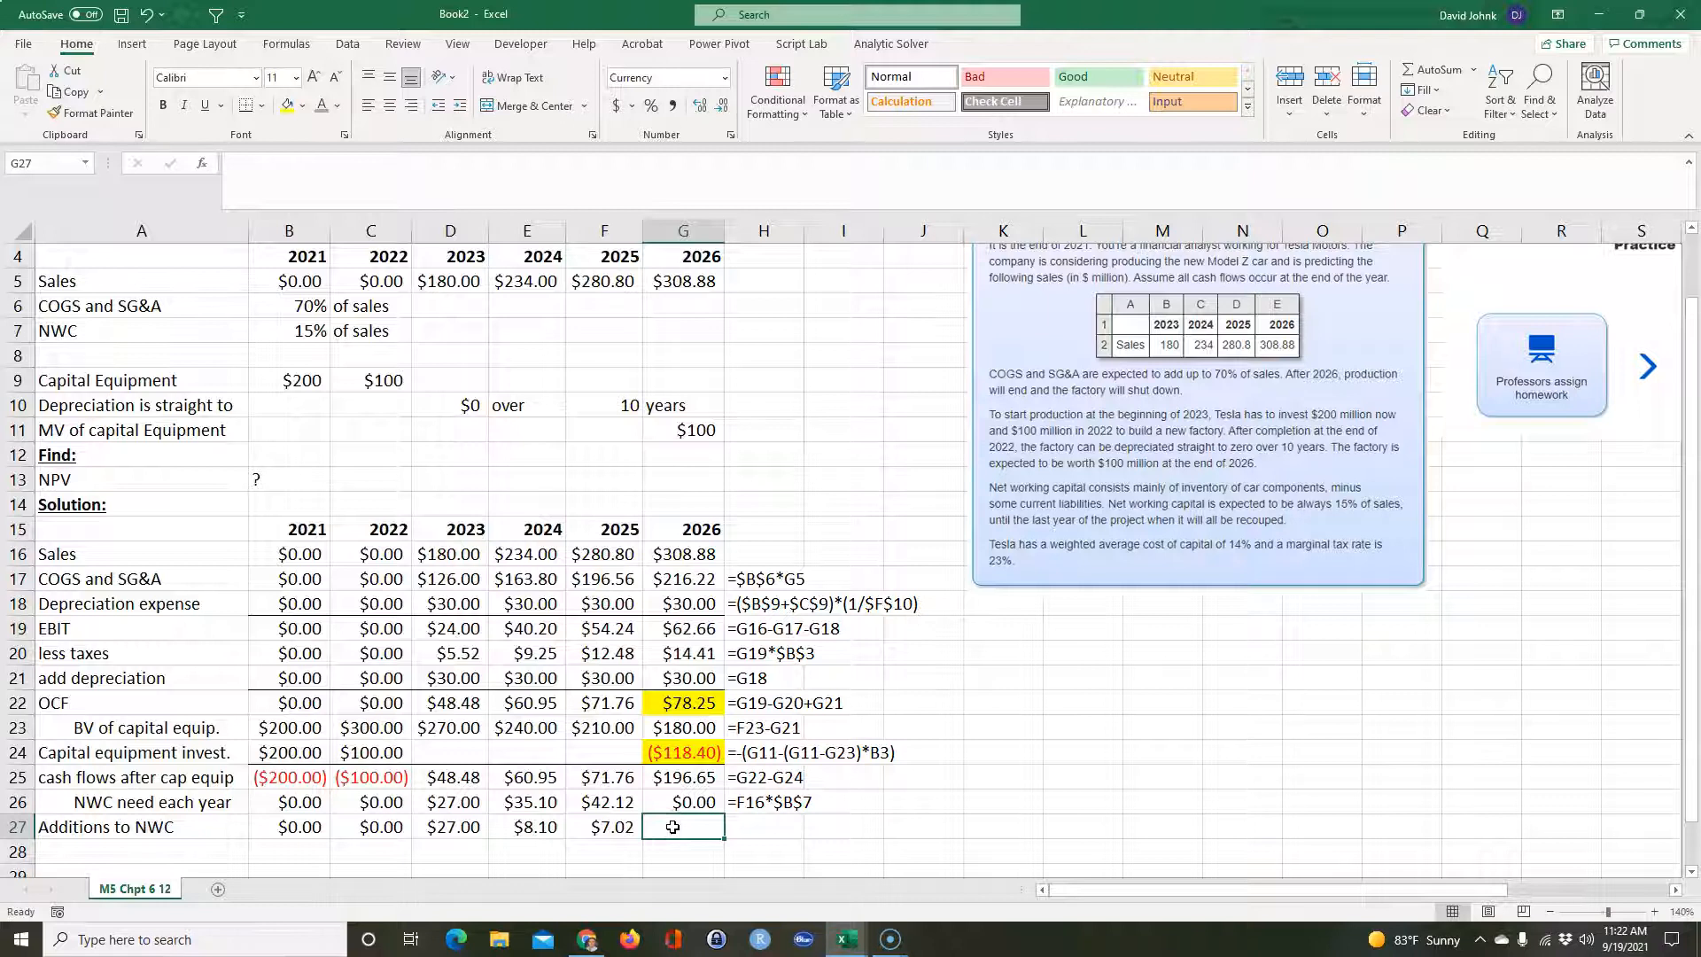
text(=)
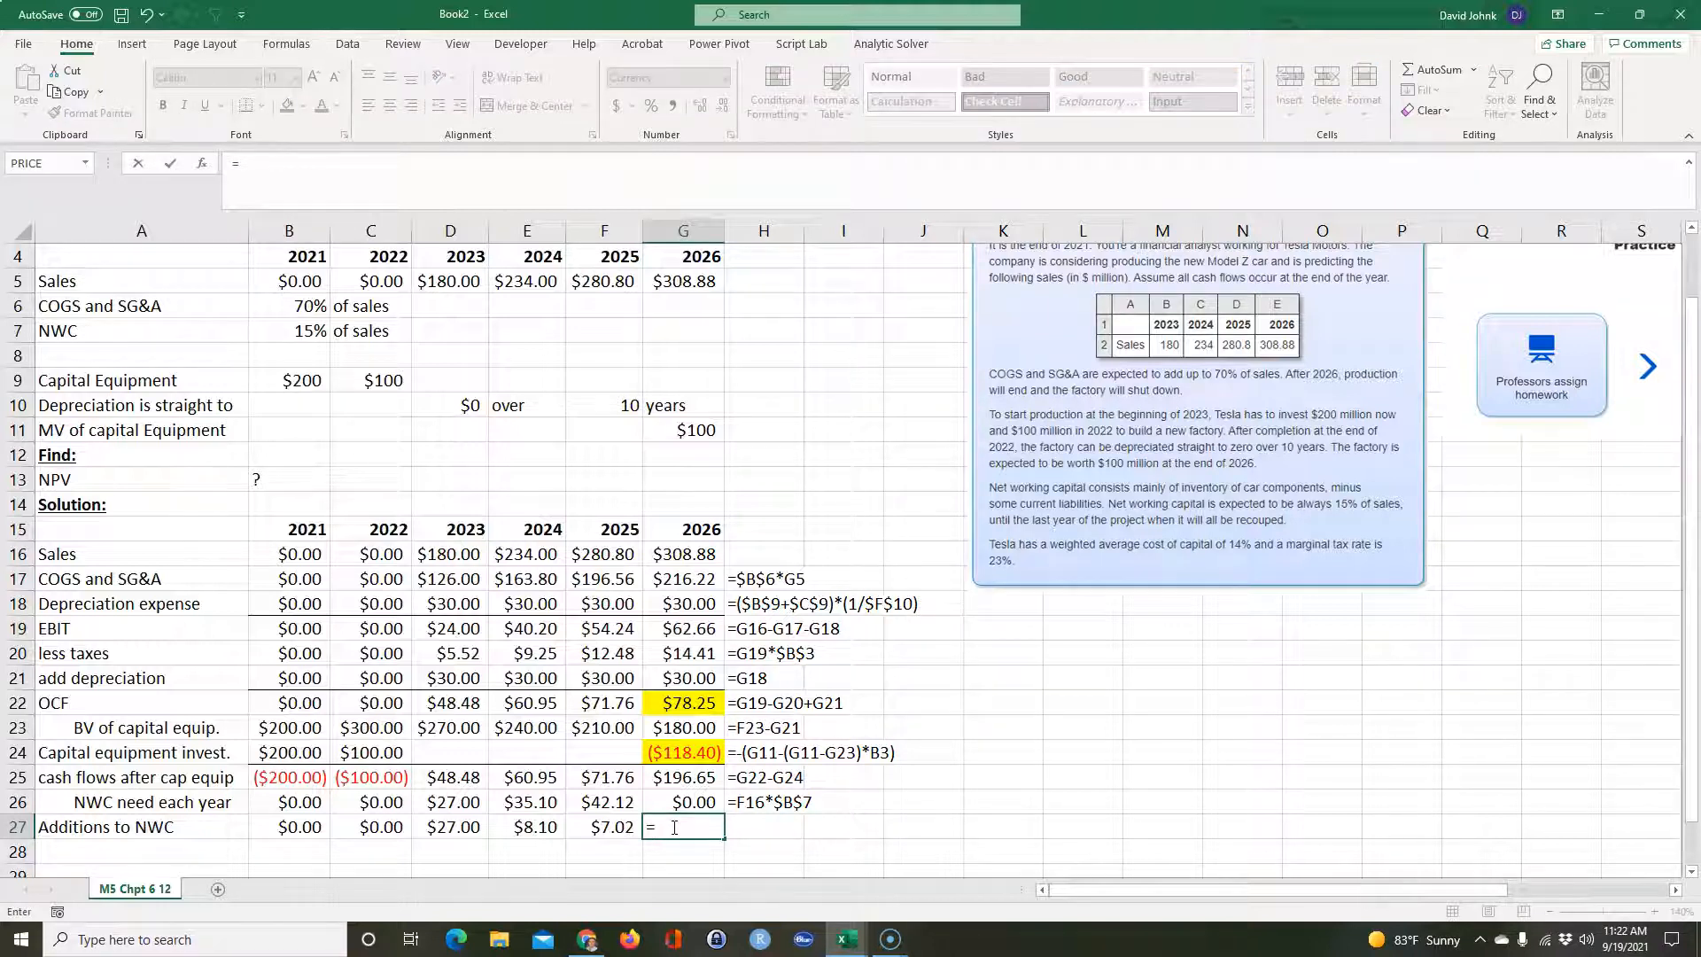
text(-sum()
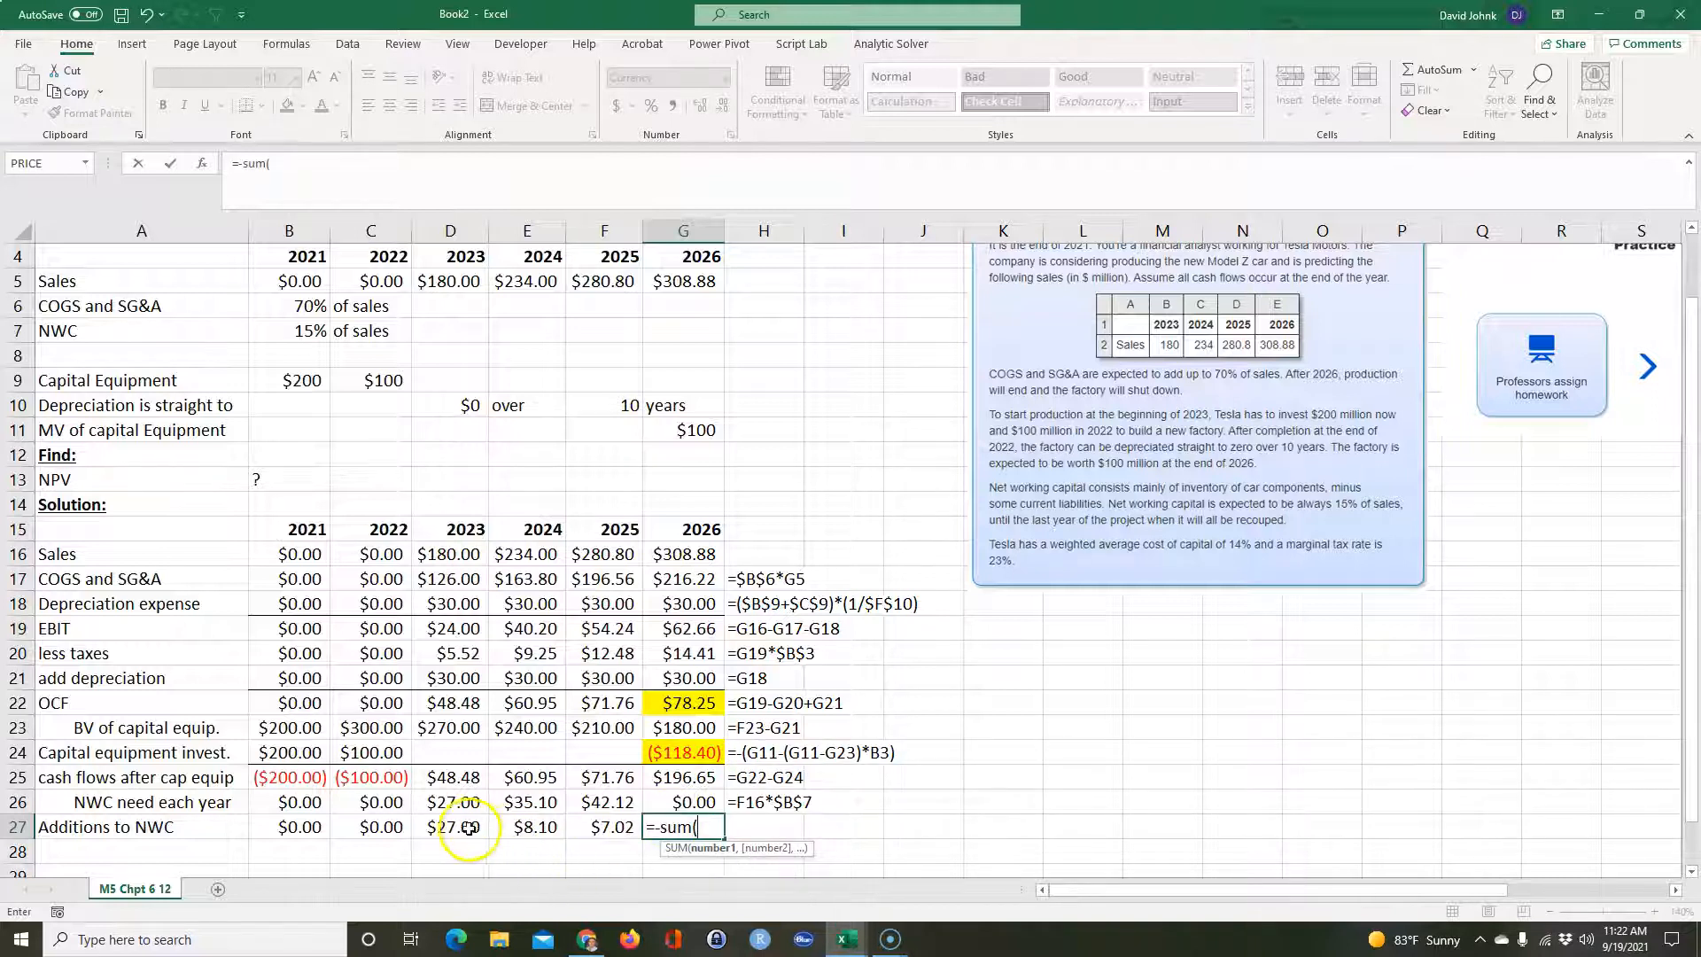
drag(456, 827, 599, 827)
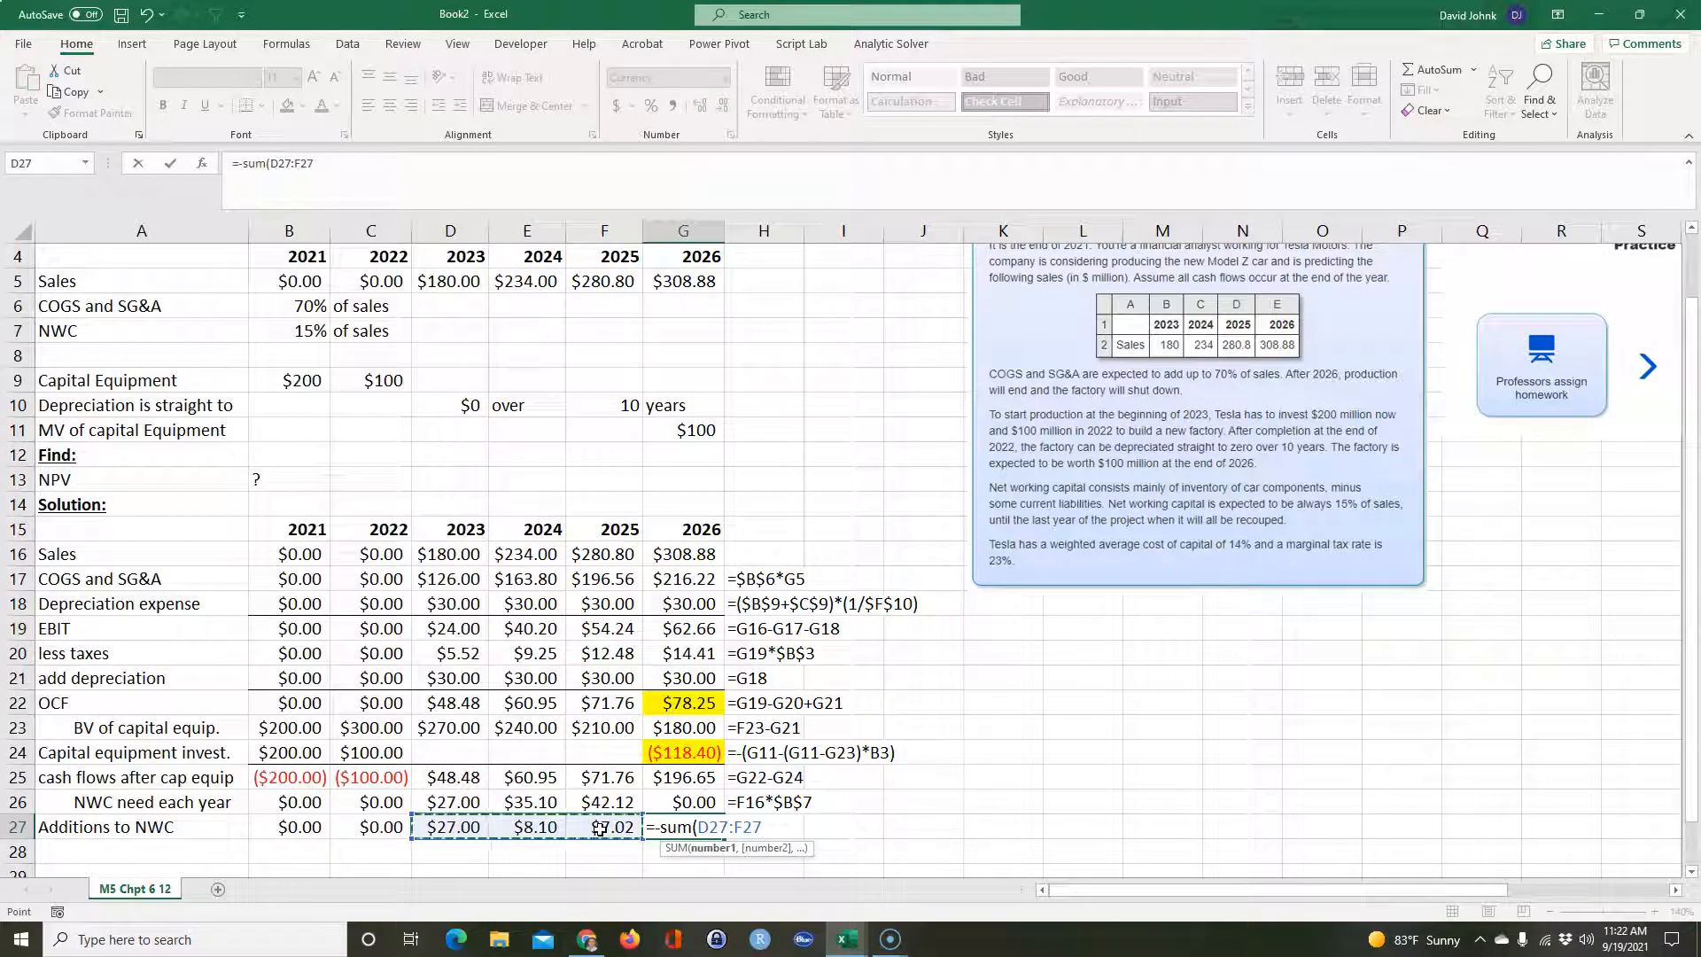
text())
key(Return)
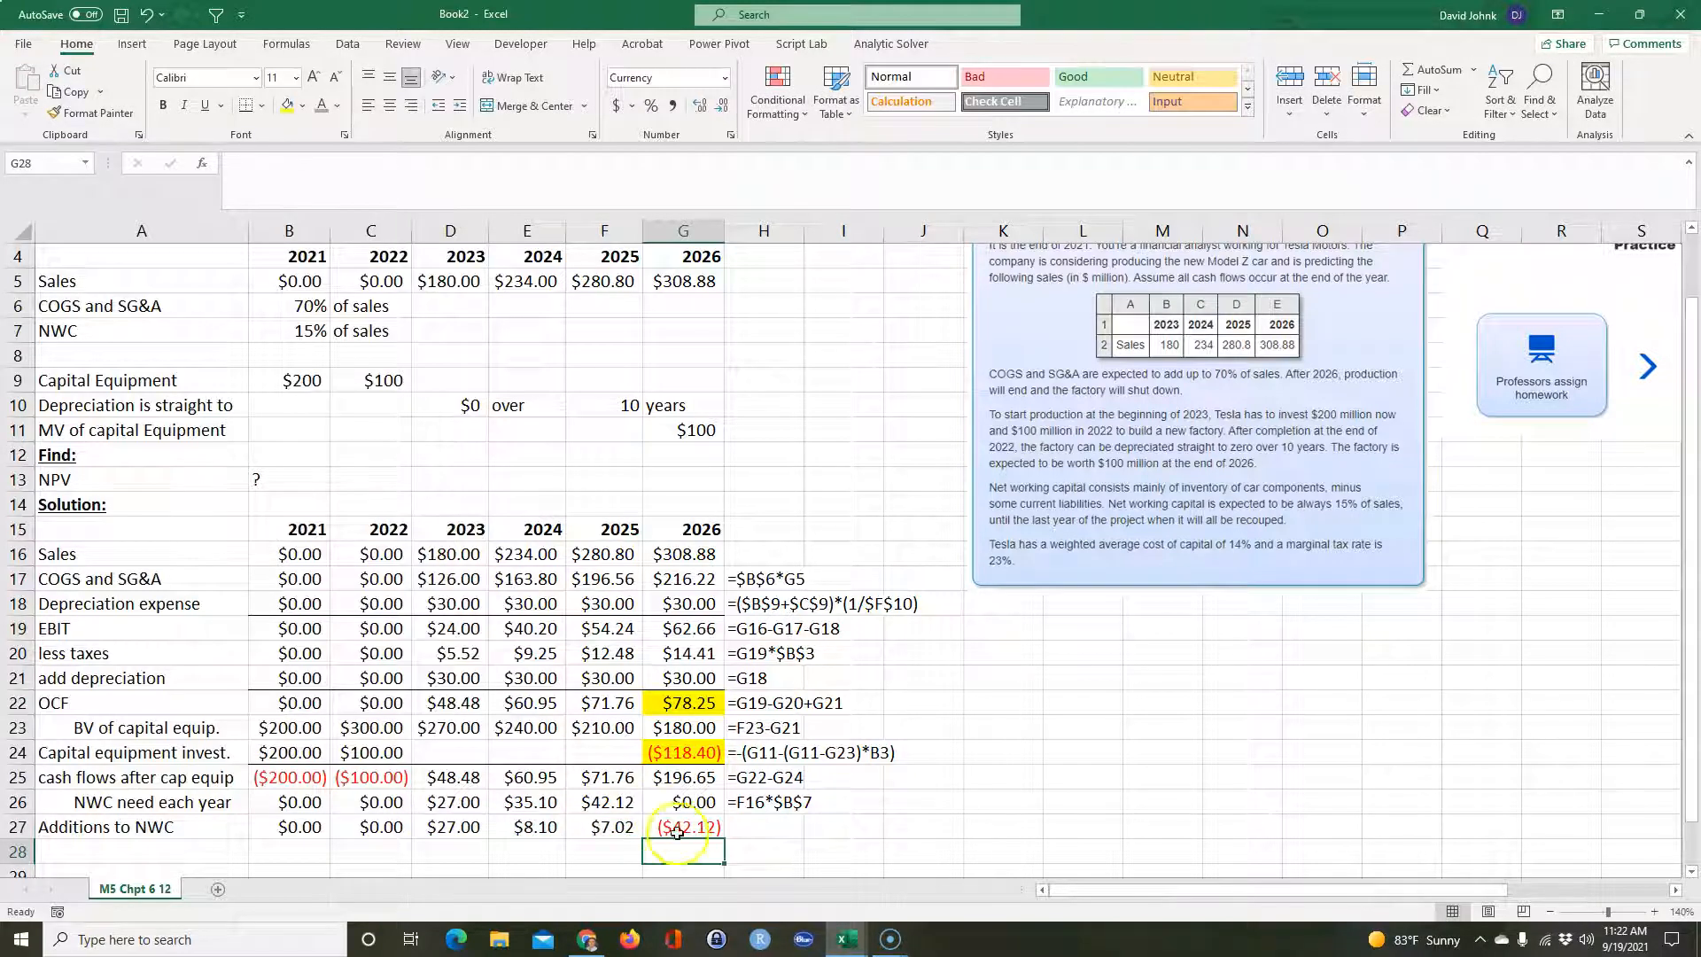
- Copy the FORMULATEXT formula from H26 down to H27 to display the 2025 addition formula
click(560, 859)
click(753, 802)
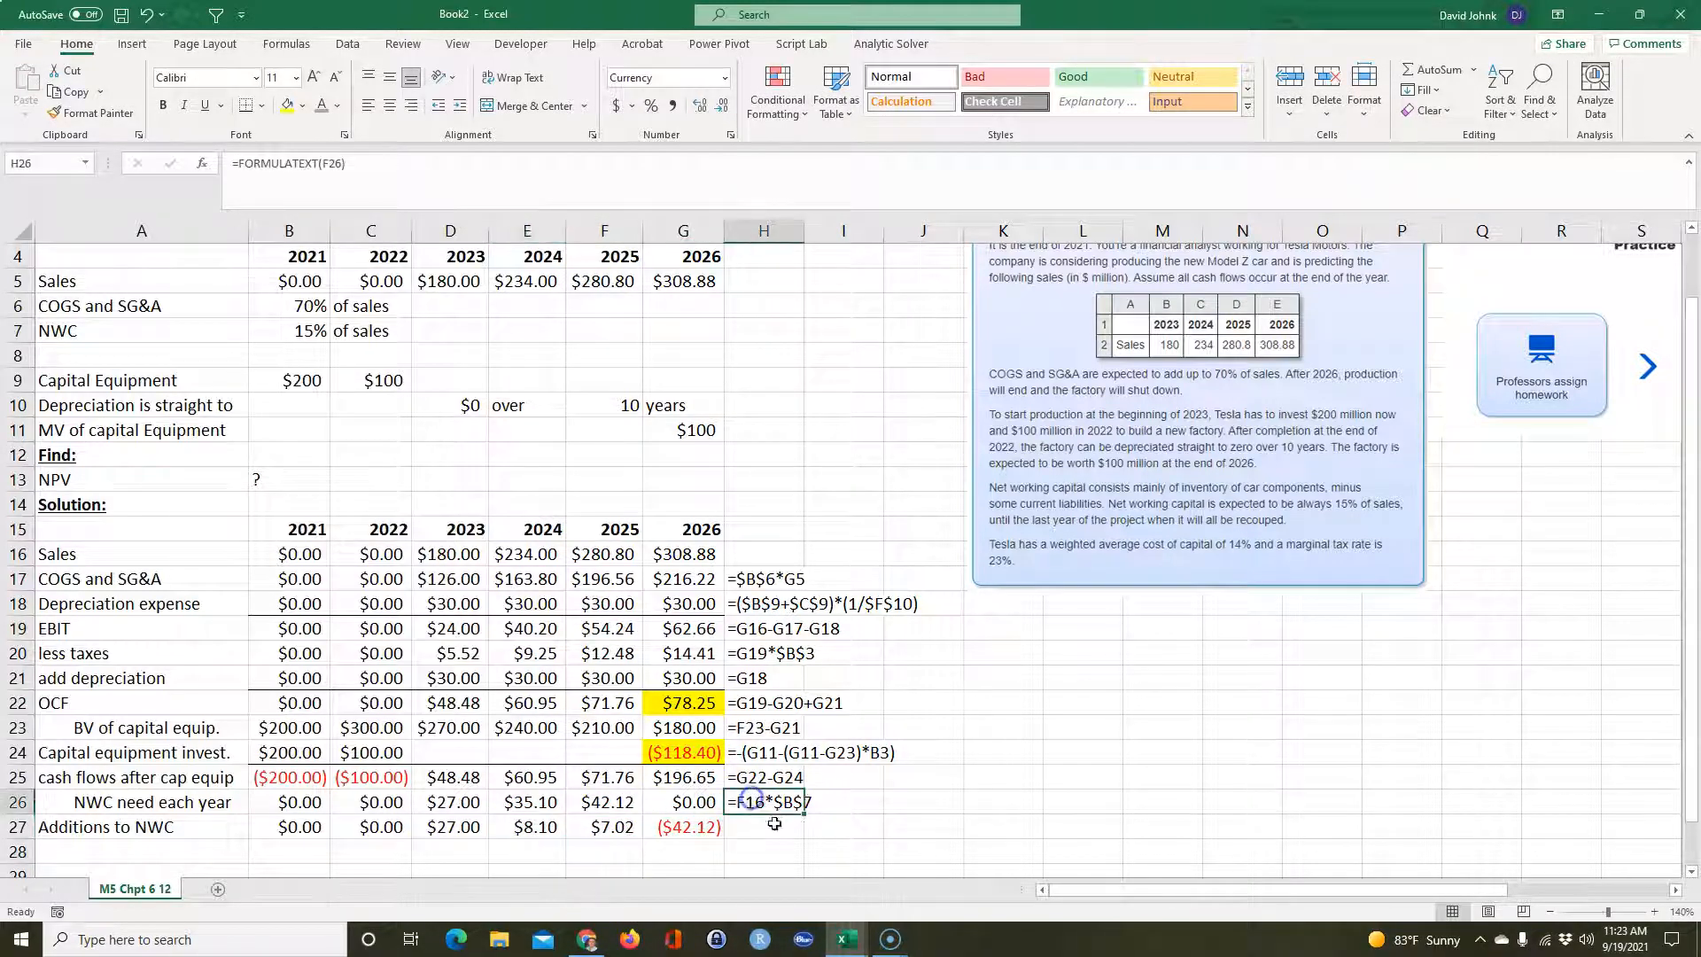
drag(807, 816, 797, 828)
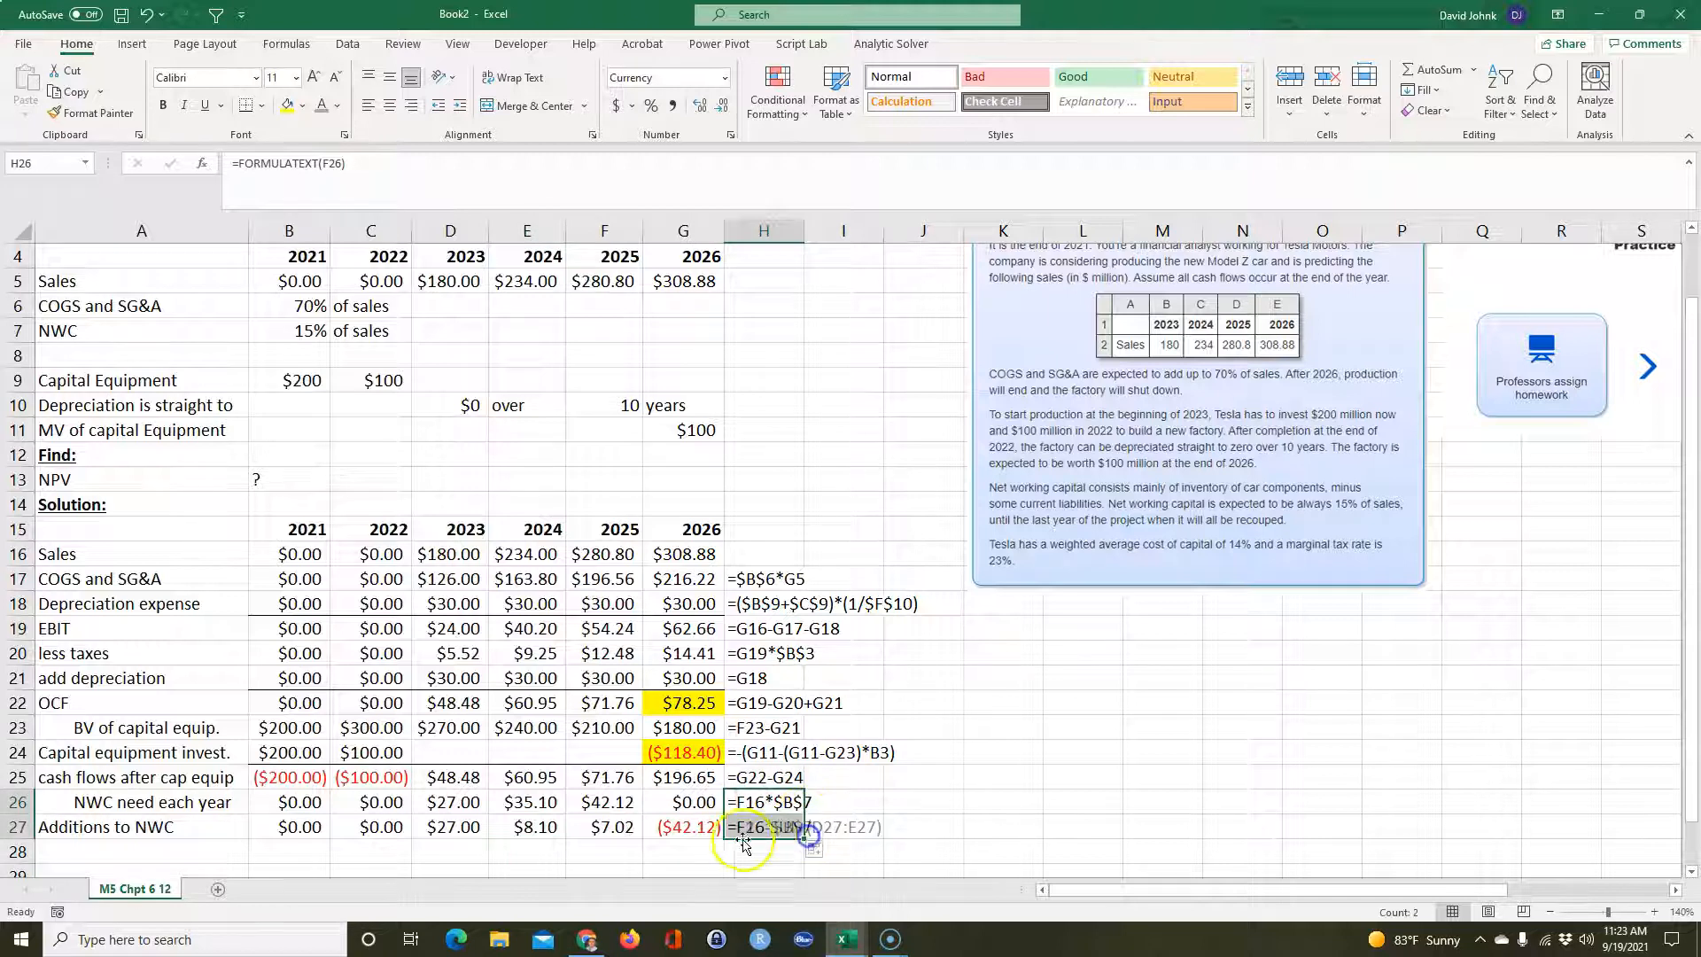
- Highlight the 2026 addition to NWC in G27 in yellow and add a bottom border across B27:G27
click(689, 827)
click(287, 105)
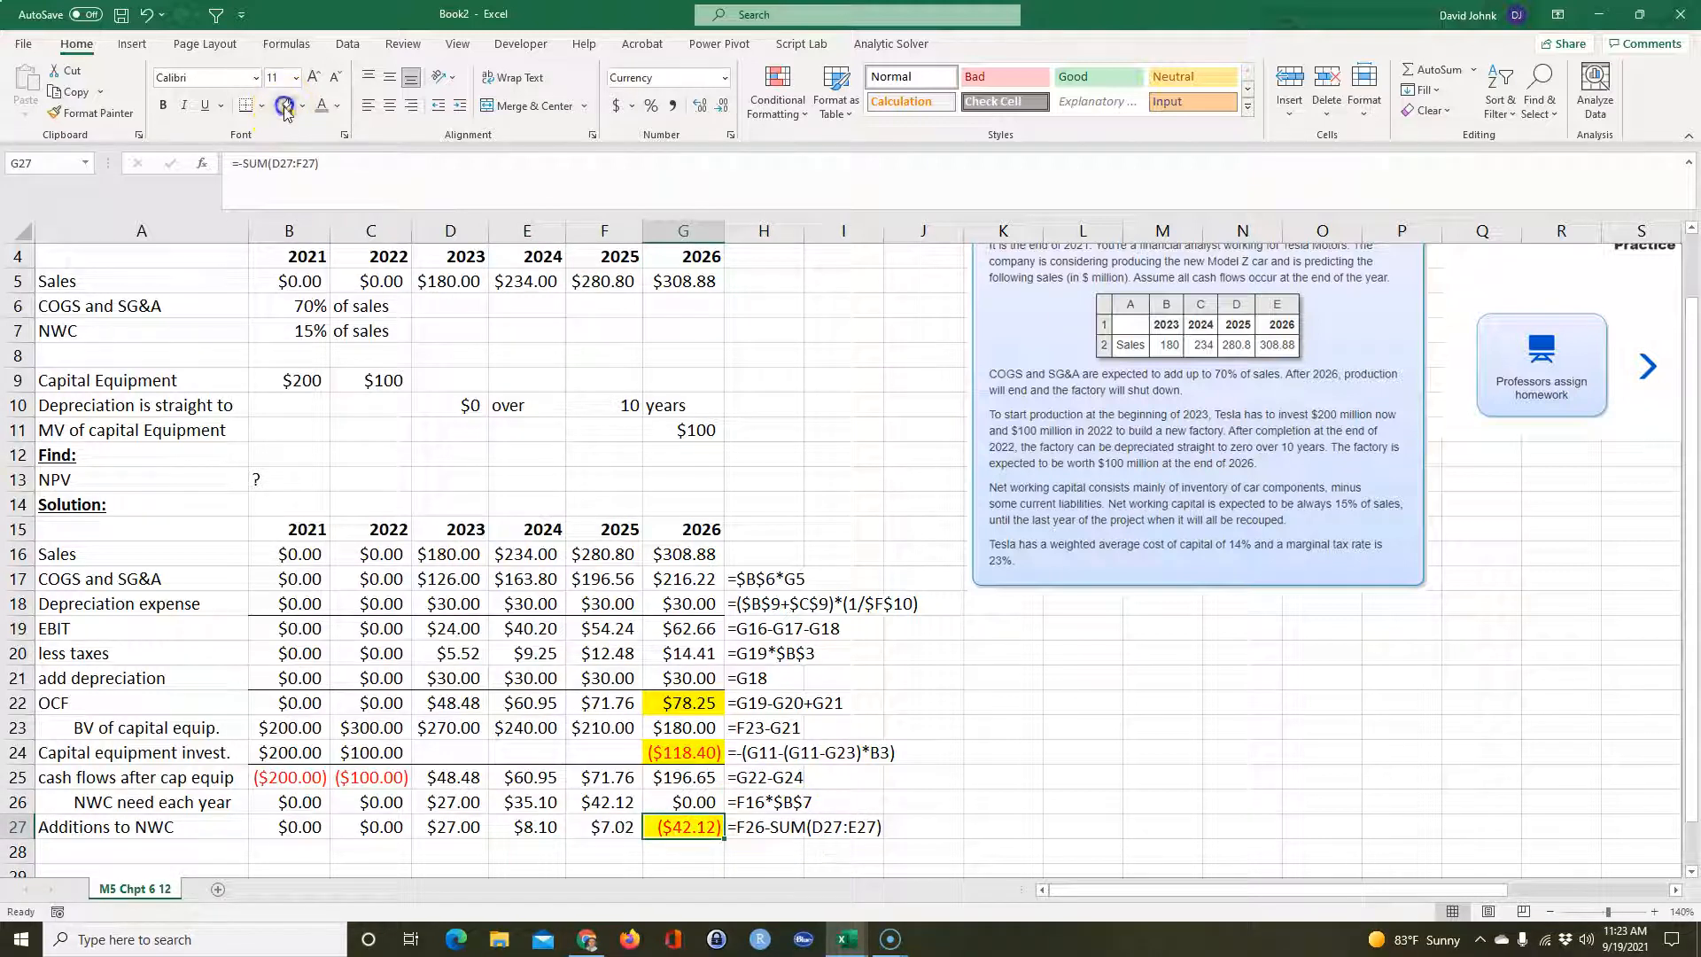
click(1032, 696)
drag(284, 829, 646, 816)
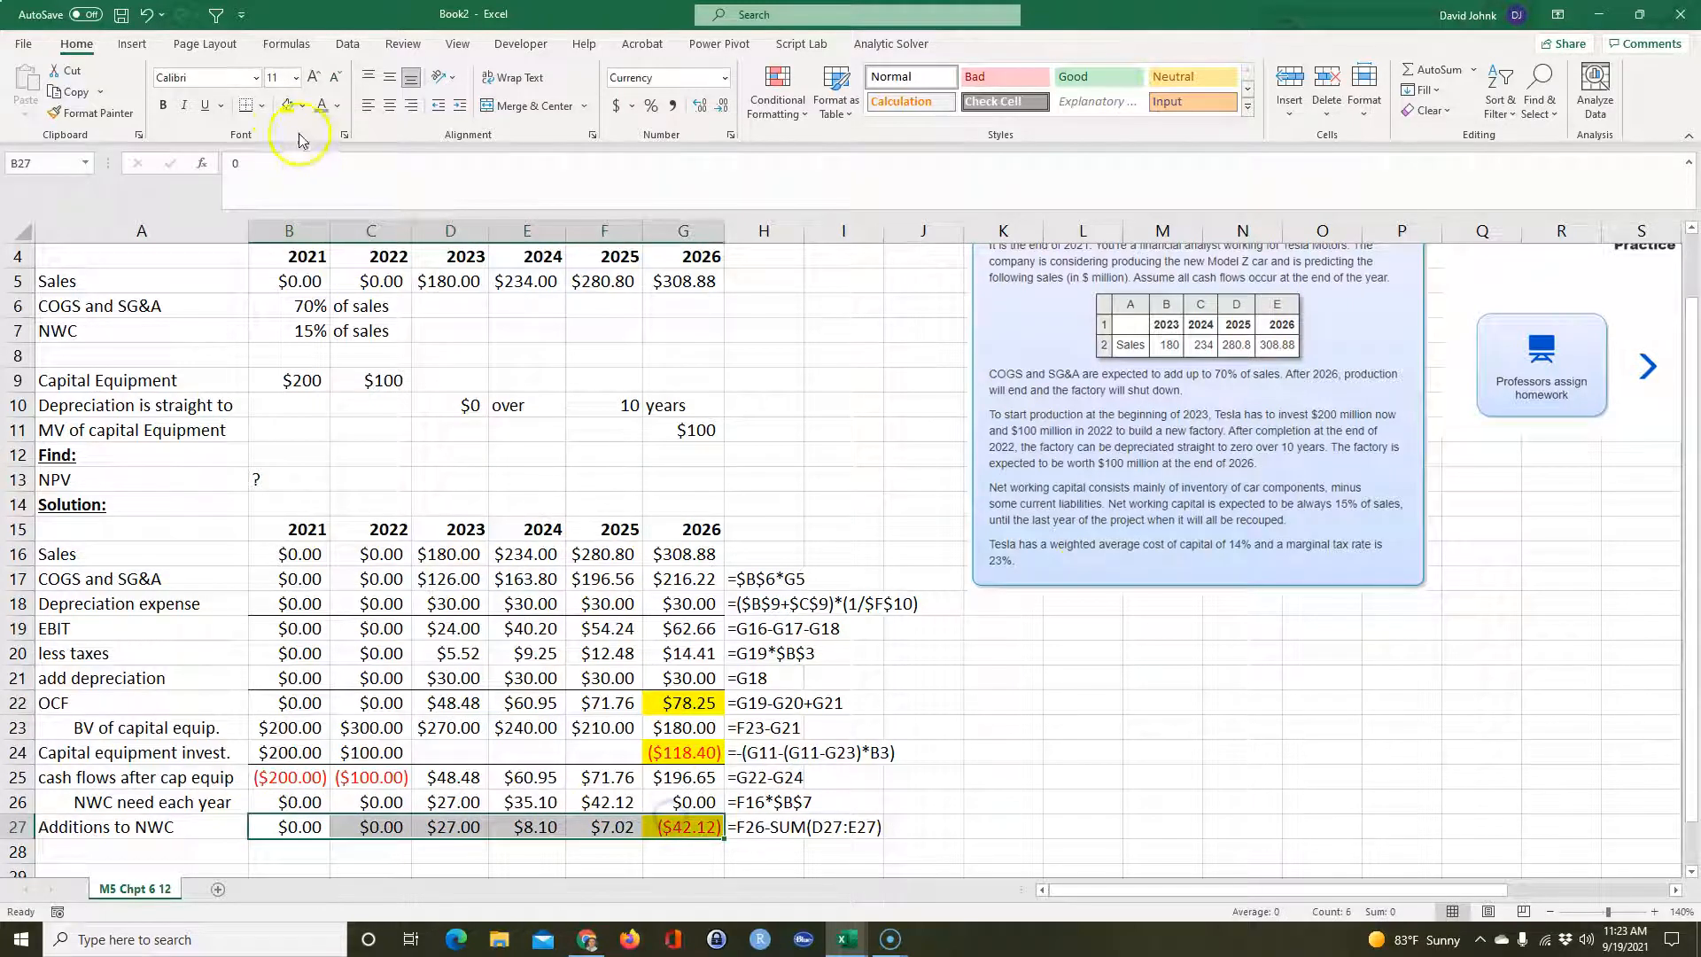
click(246, 104)
click(133, 827)
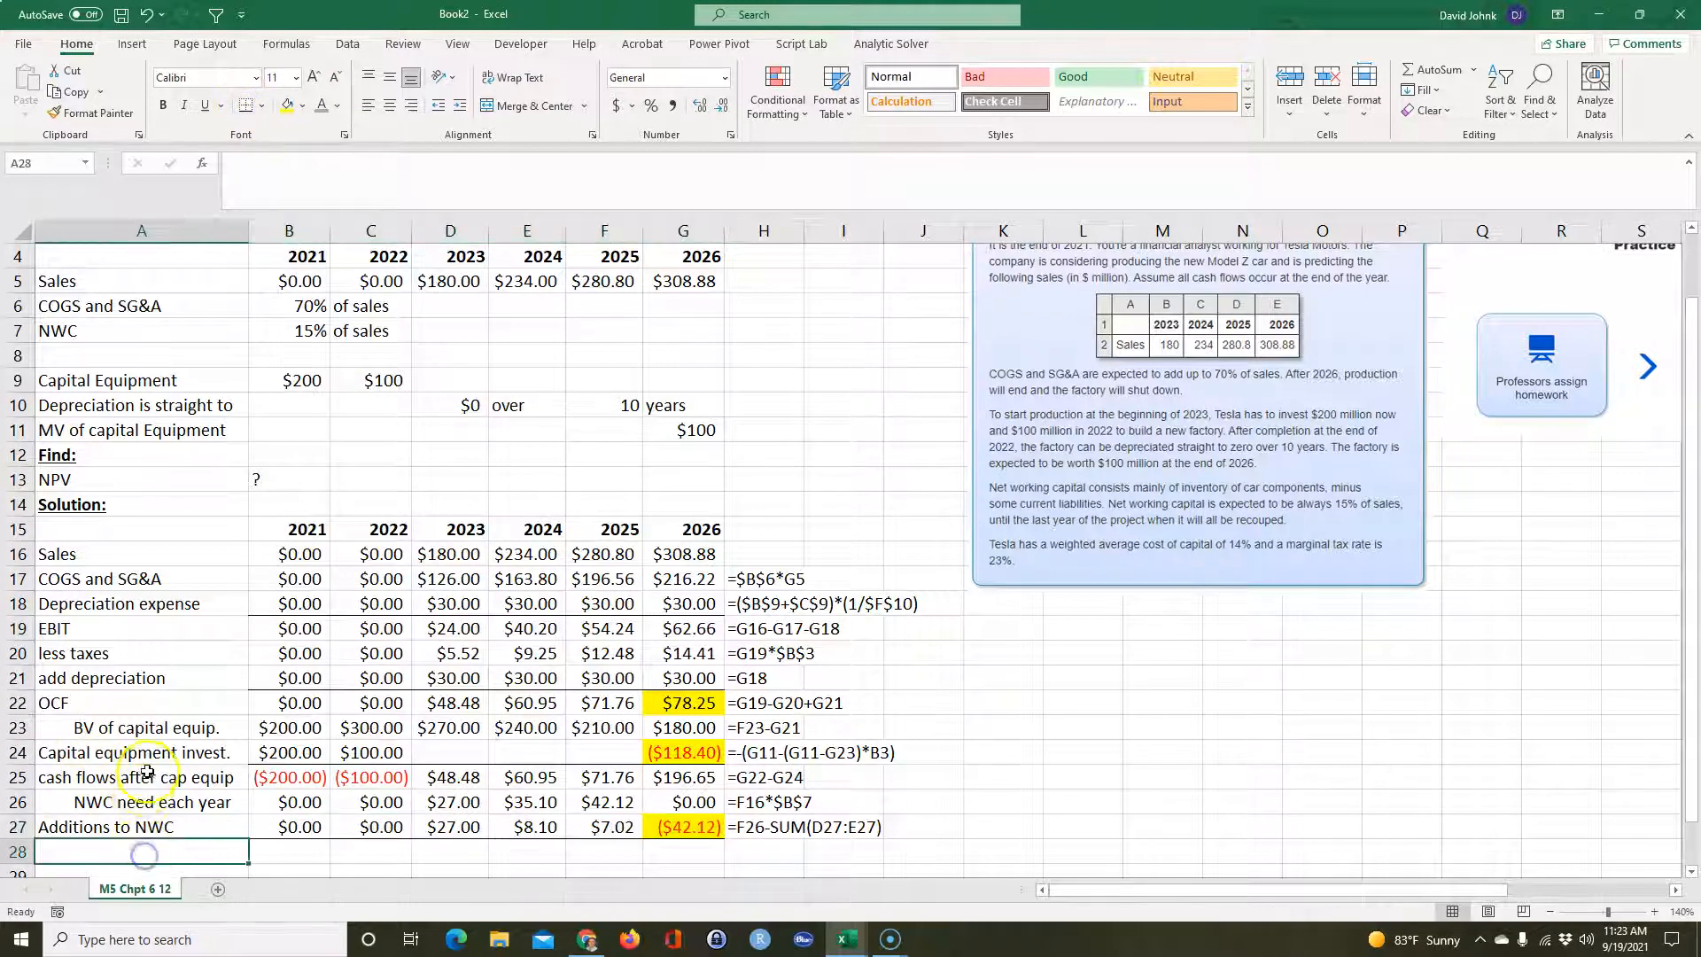
- Compare the 2023 and 2024 NWC needs in D26 and E26 with the additions in D27 and E27
click(464, 802)
click(456, 824)
click(452, 801)
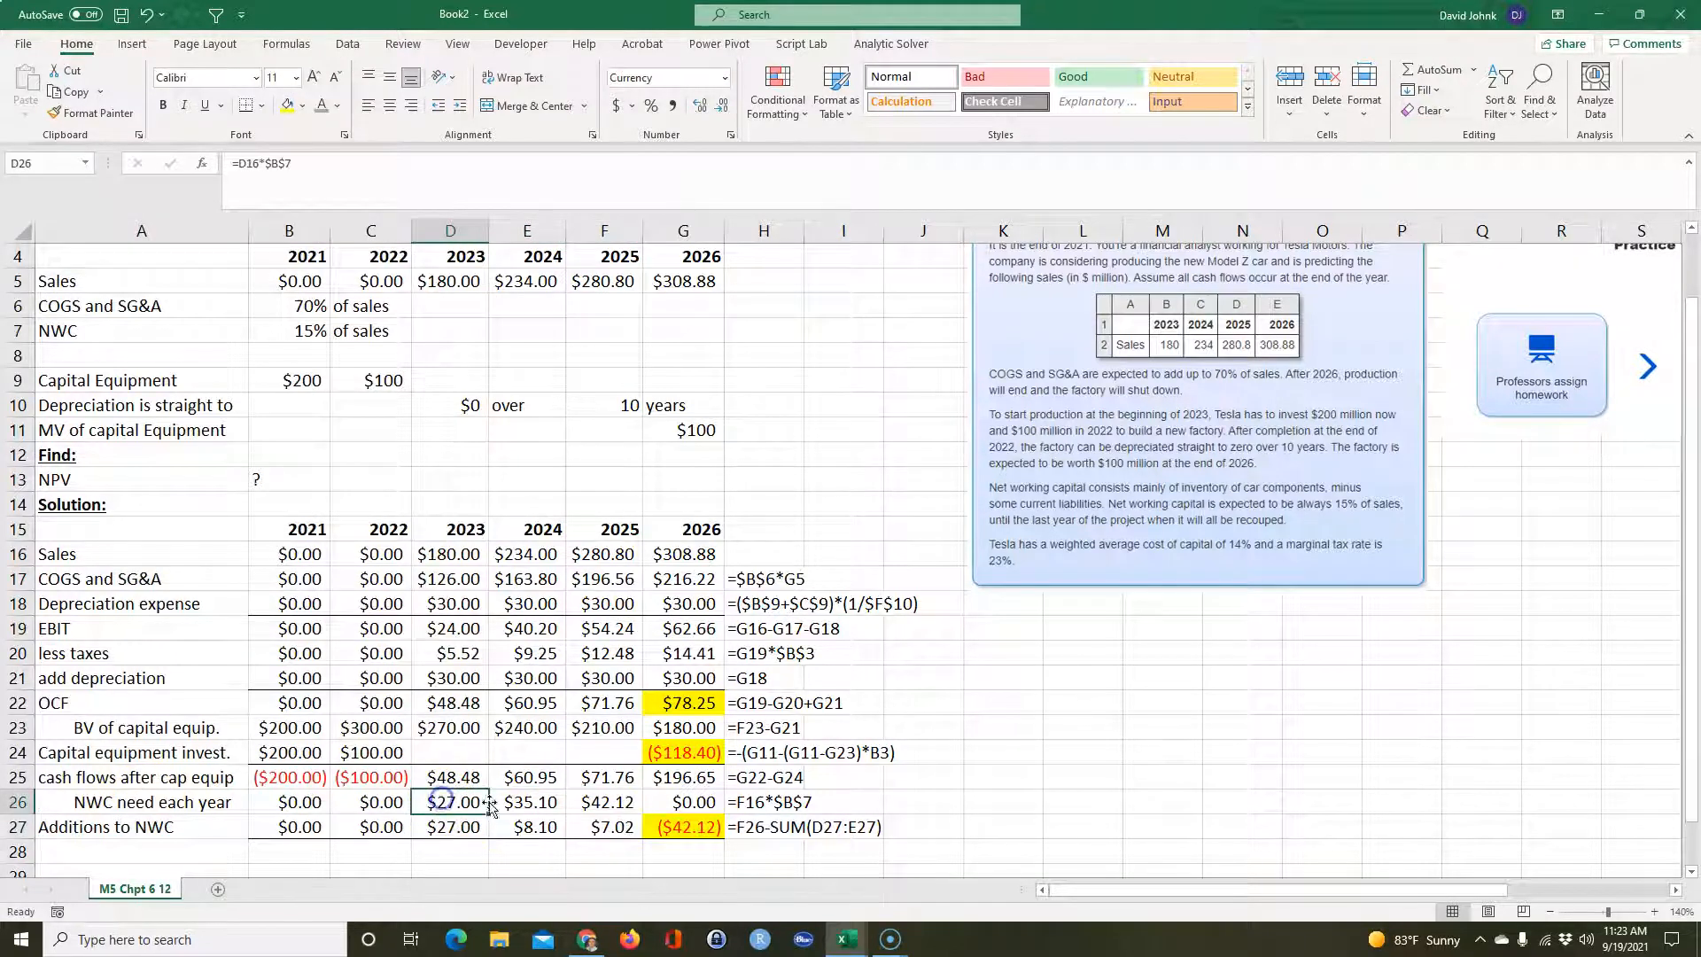
click(532, 803)
click(537, 829)
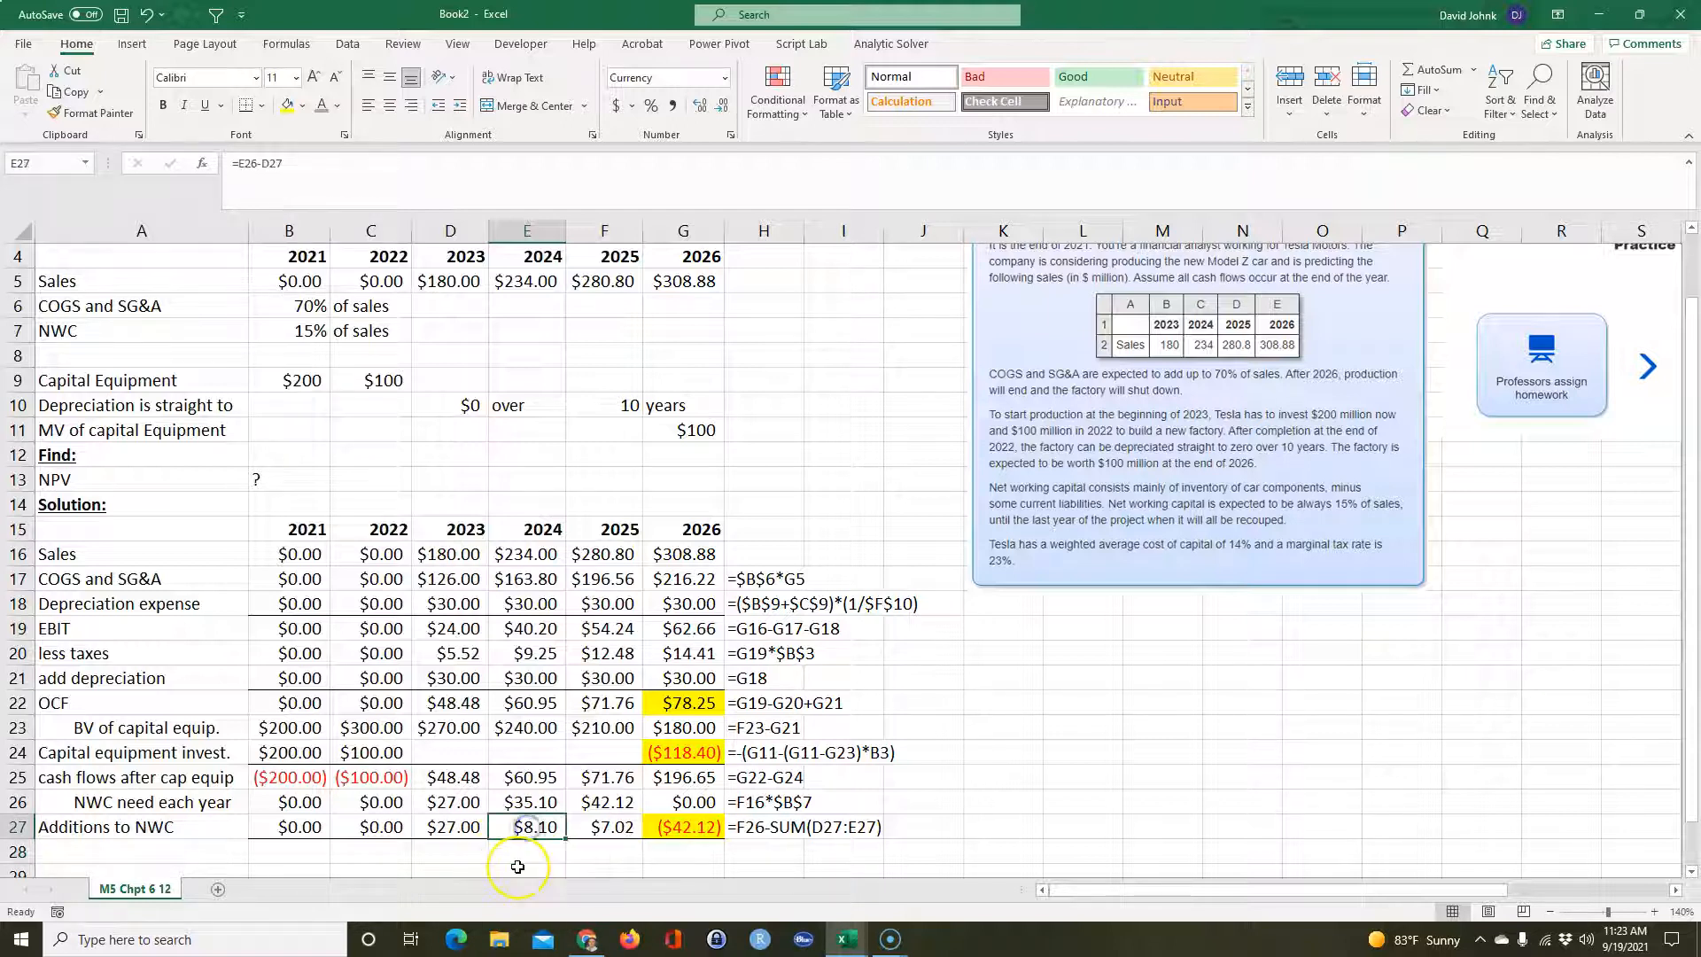
- Change the 2023 addition to NWC in D27 to =D26-C27 and fill the formula across to G27
click(452, 830)
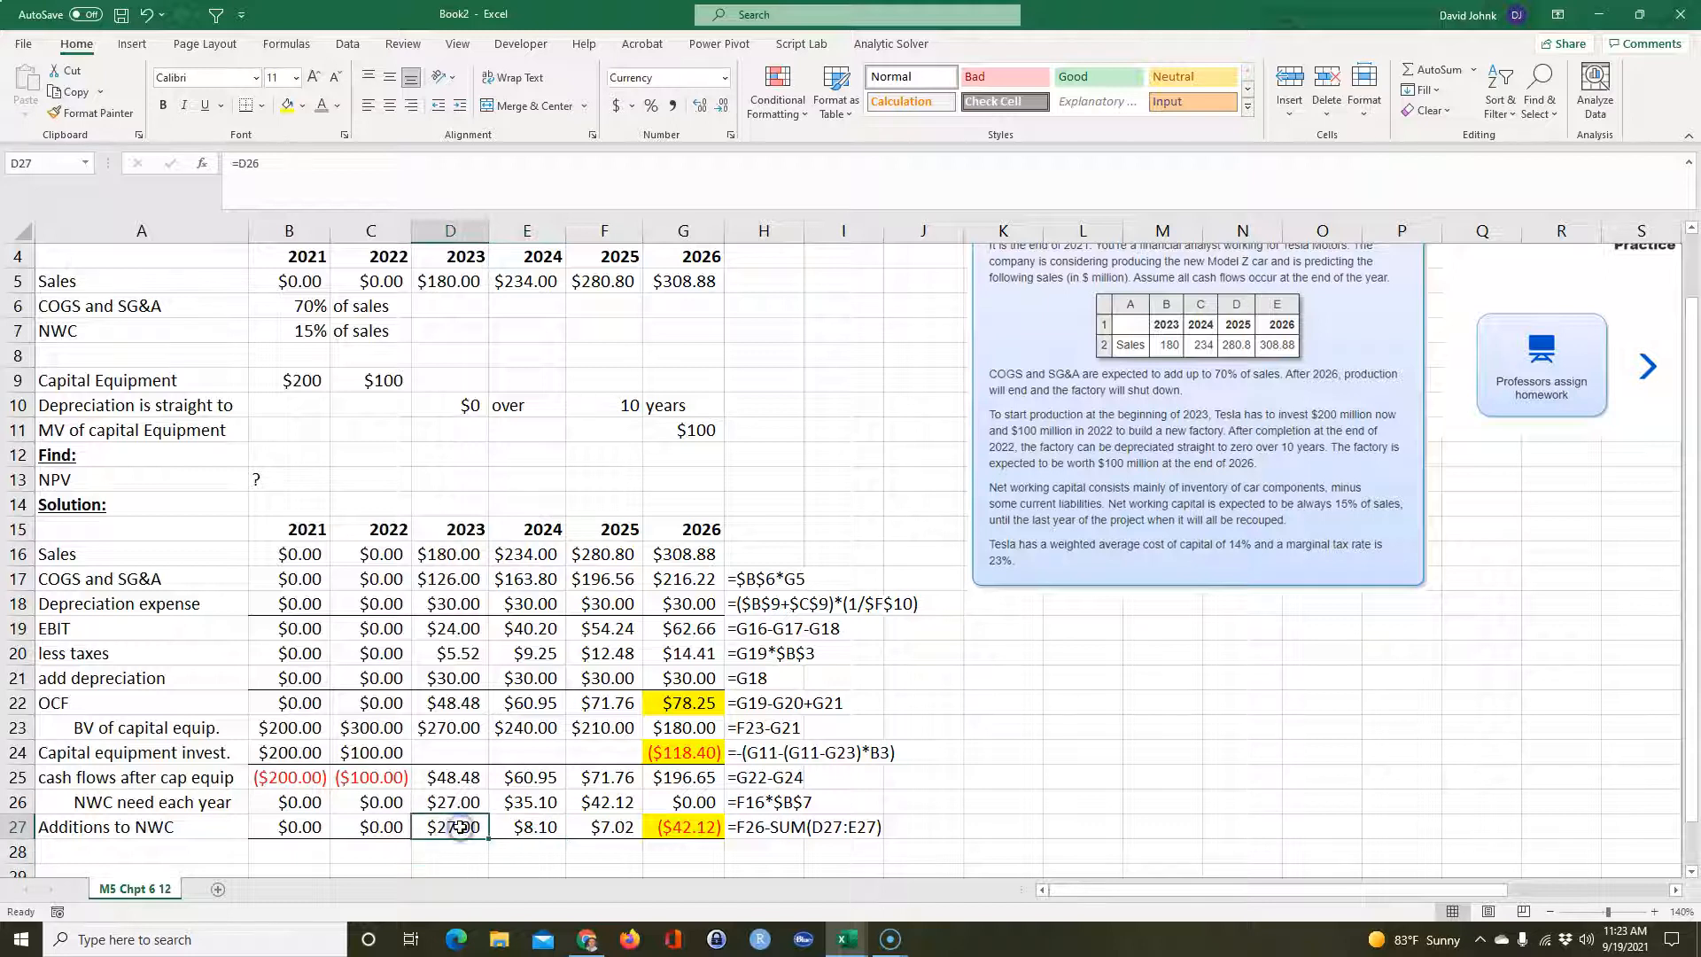
text(=)
click(463, 803)
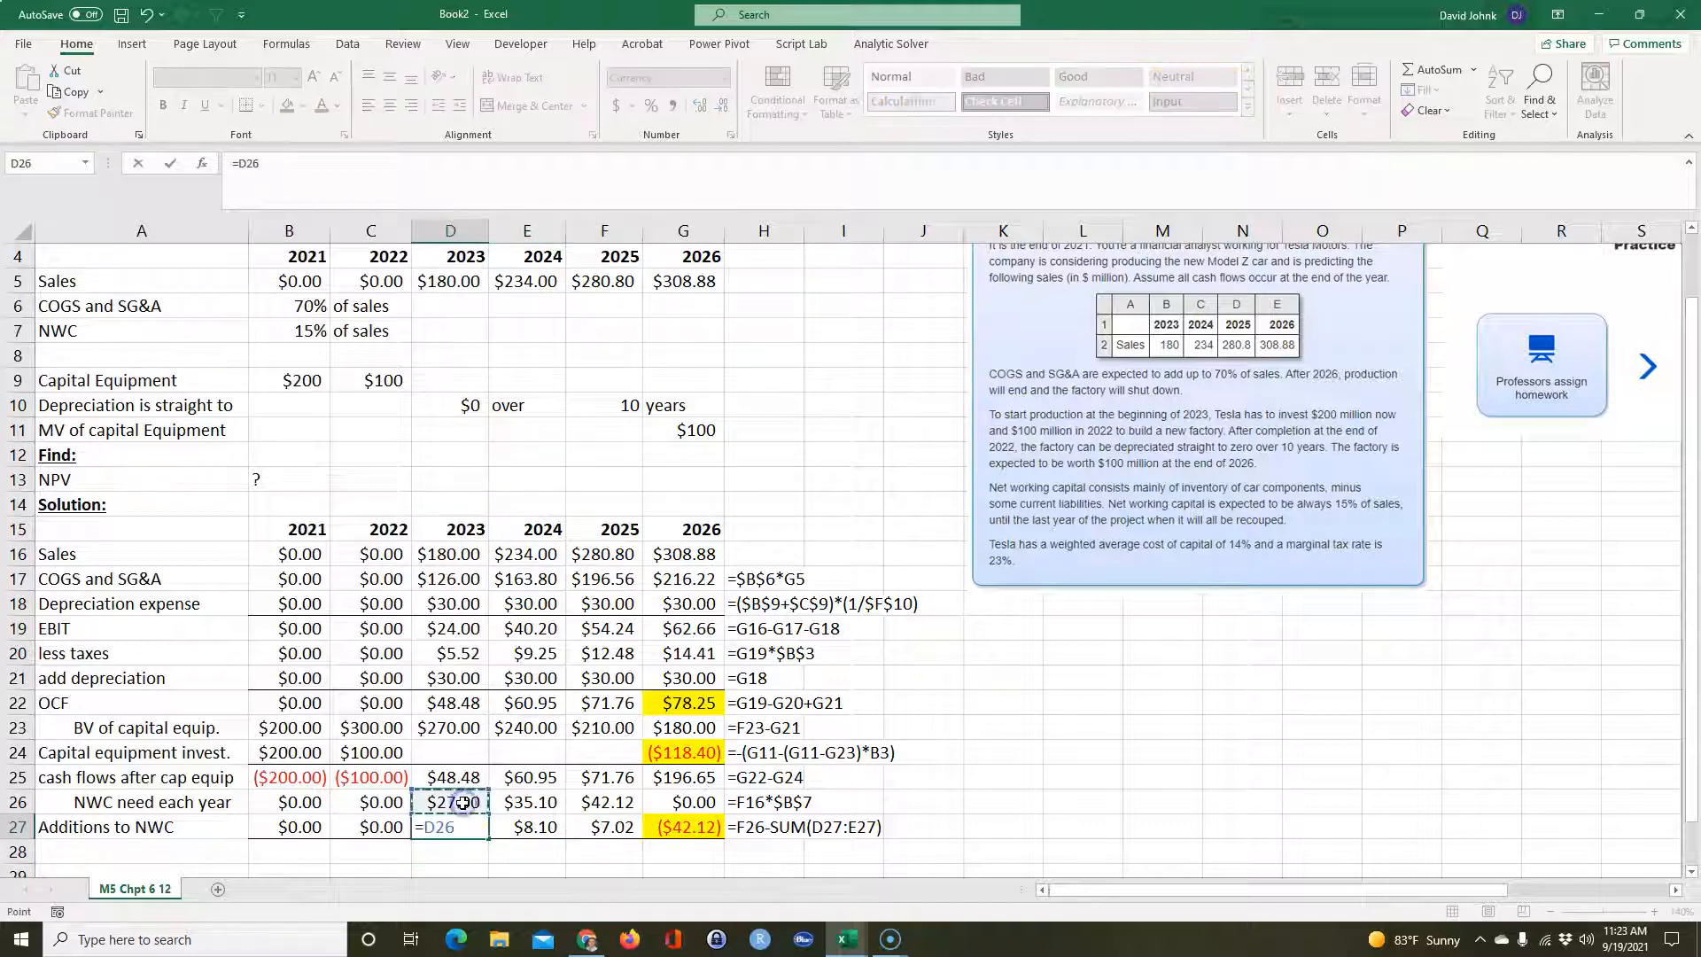
key(Return)
click(467, 824)
drag(489, 839, 680, 837)
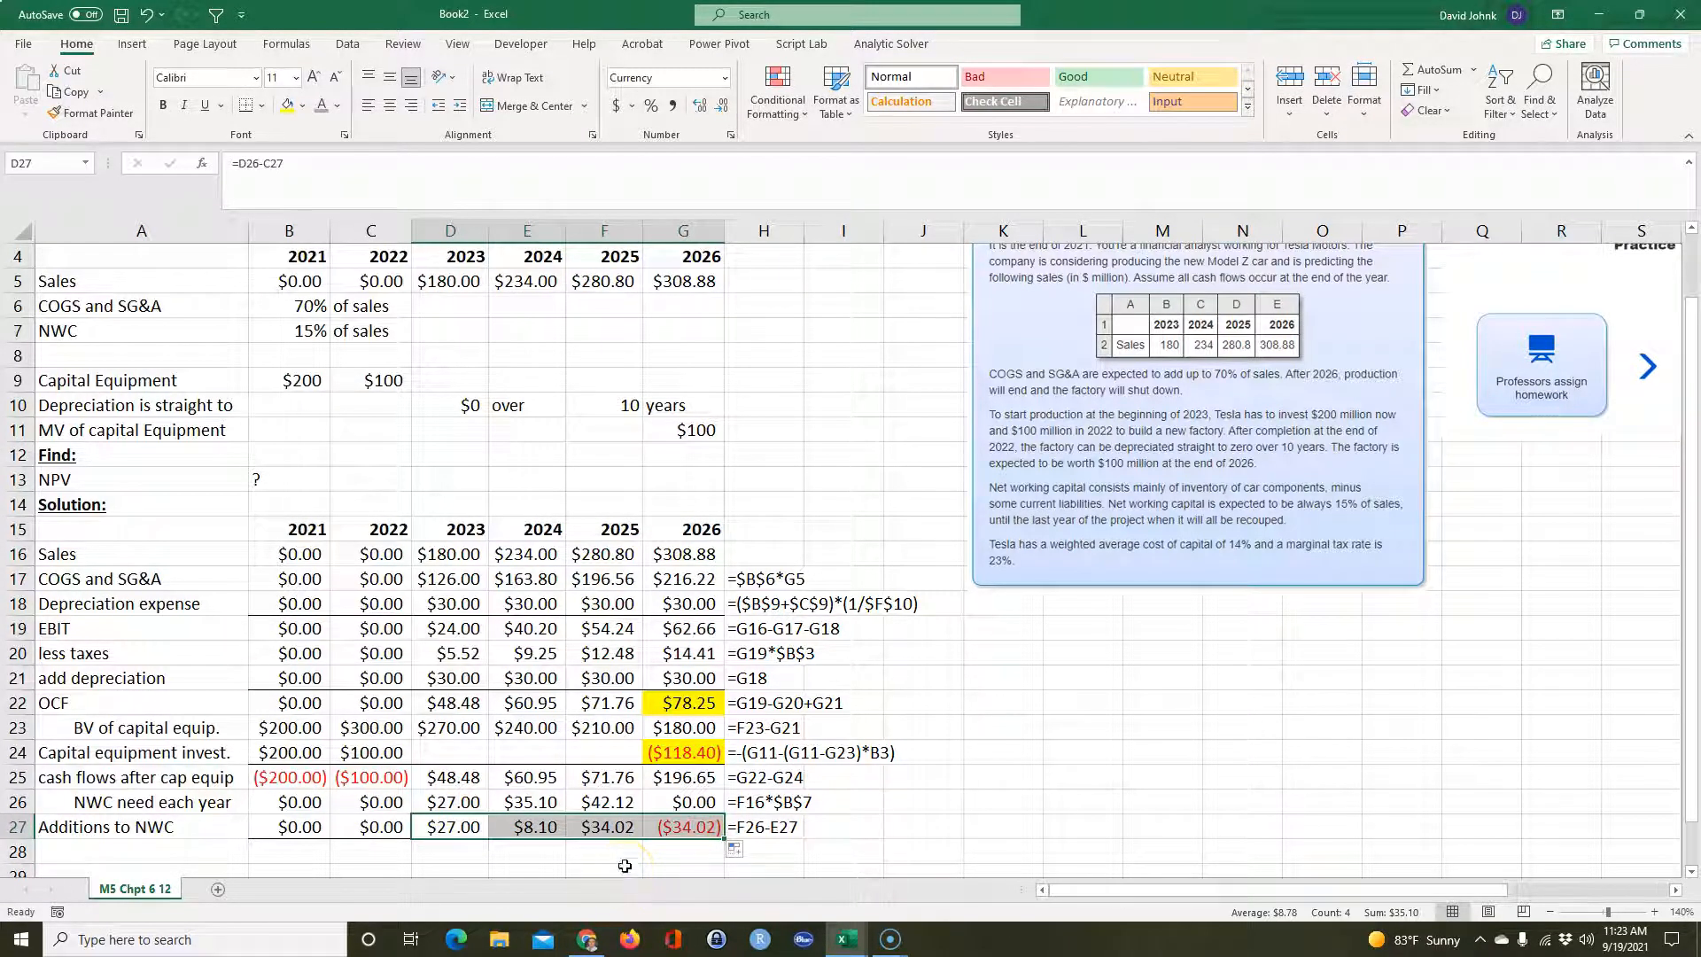
- Set the 2026 addition to NWC in G27 to recoup the full 2025 need with =-F26
click(668, 833)
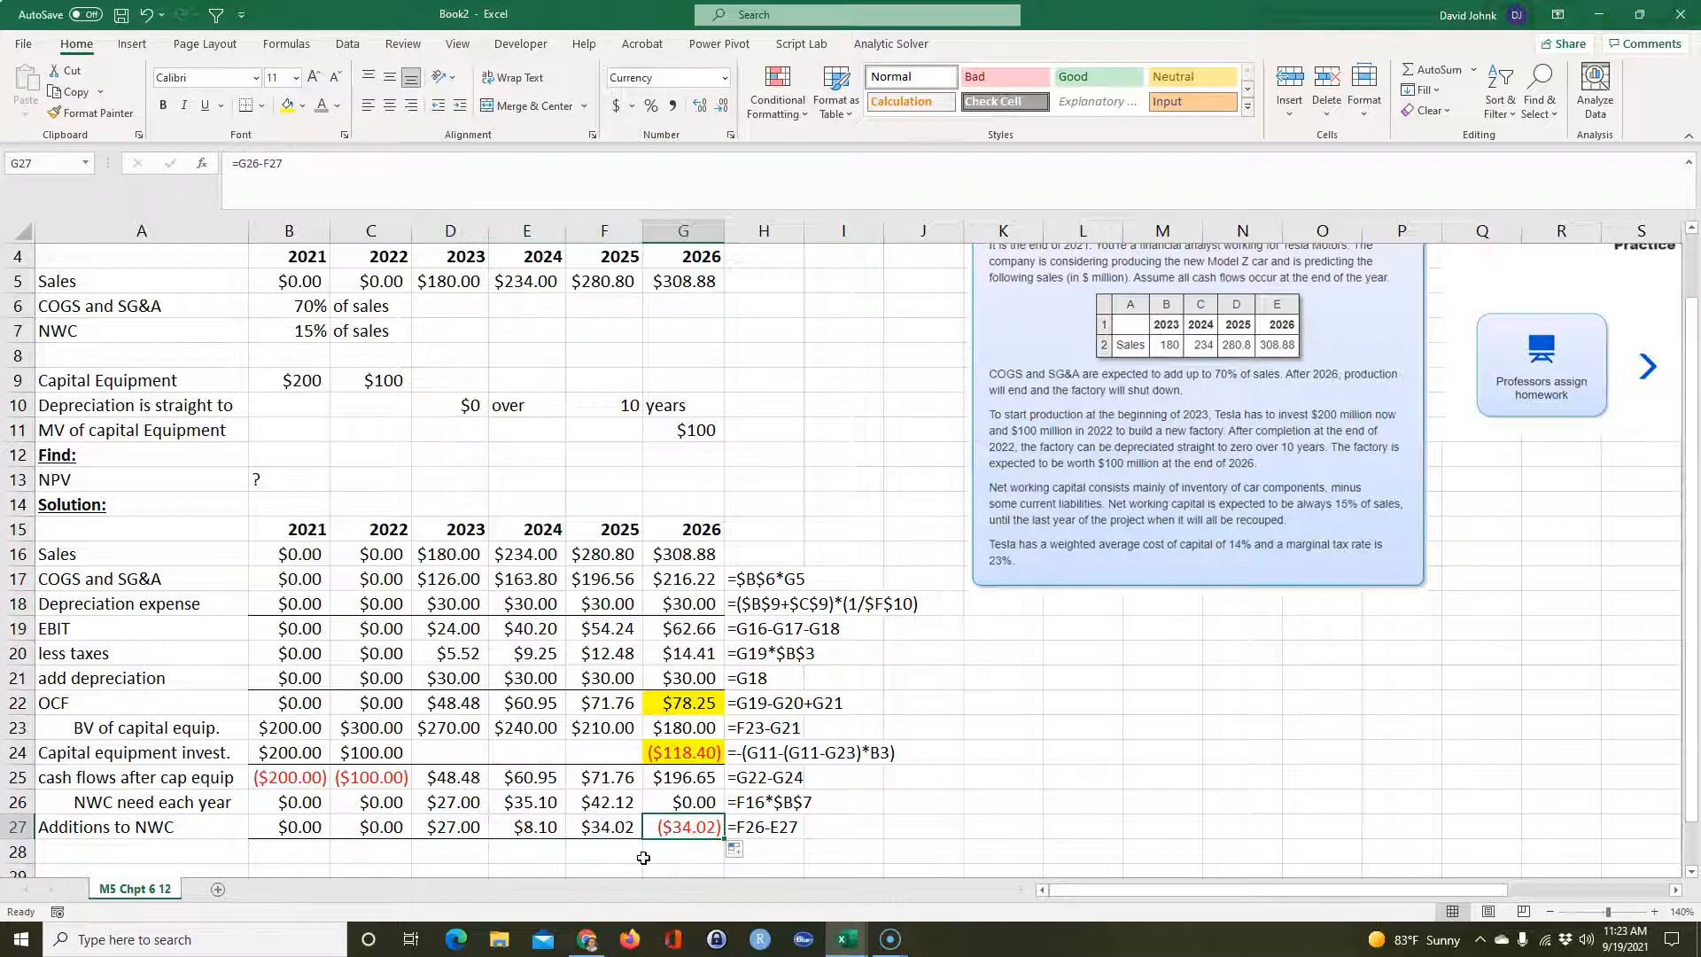
text(=-)
click(601, 799)
key(Return)
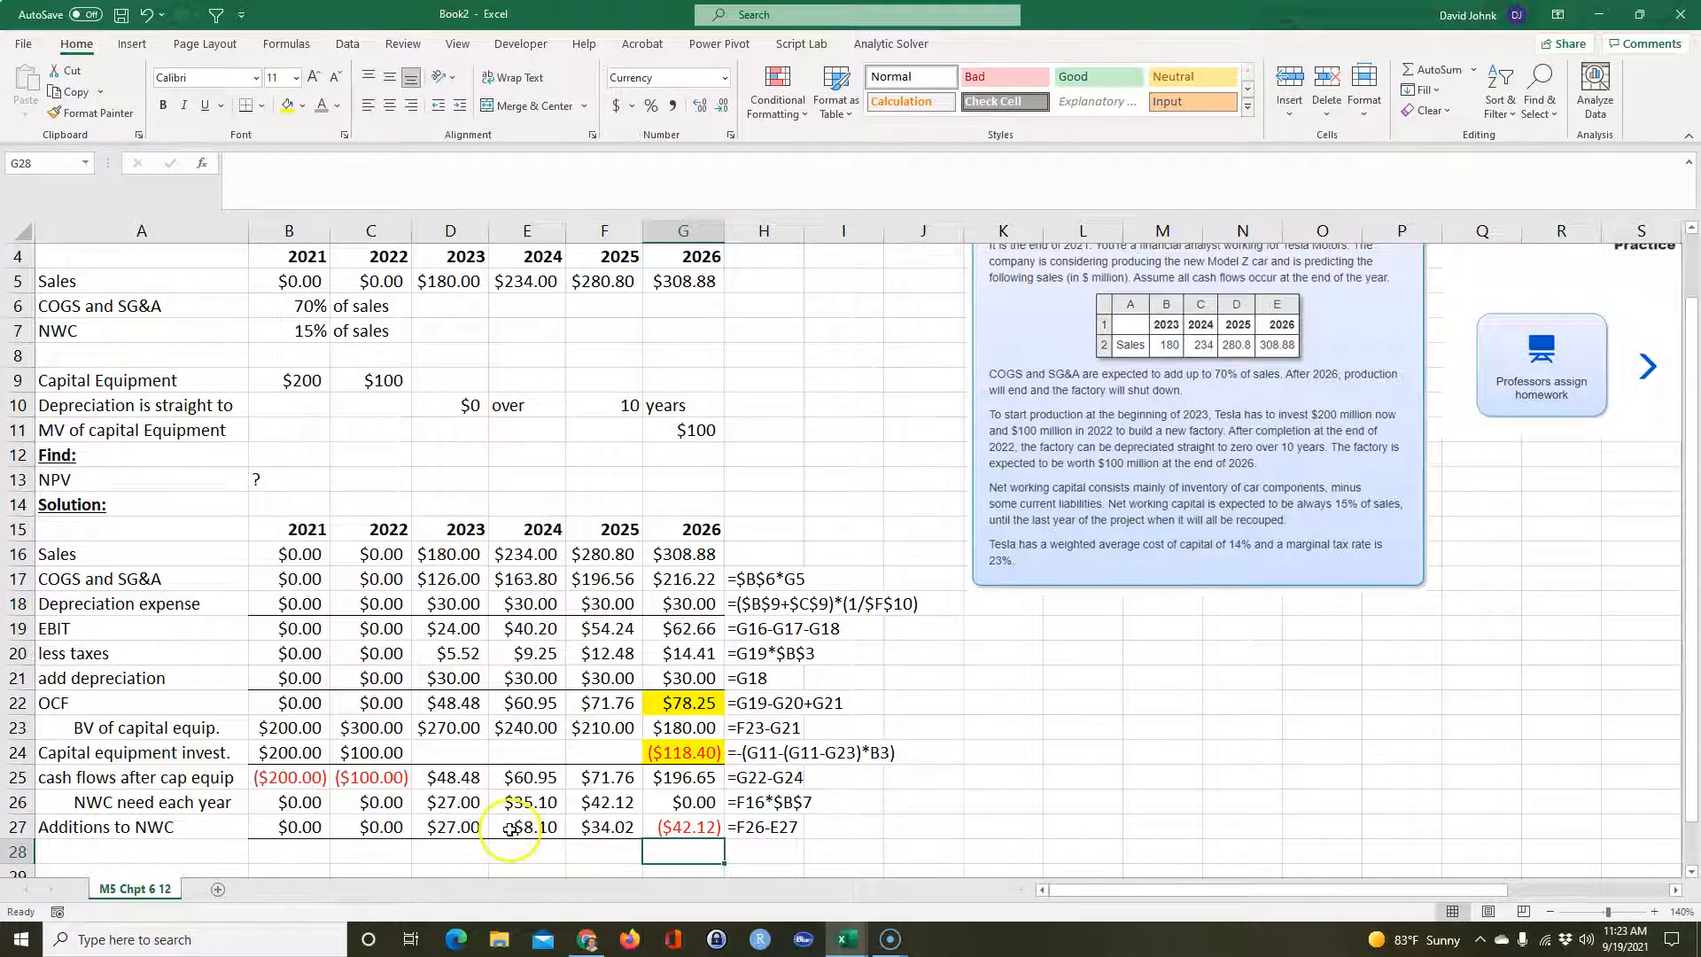
- Undo the latest changes to the additions to NWC in row 27, restoring the earlier formulas
key(ctrl+z)
key(ctrl+z)
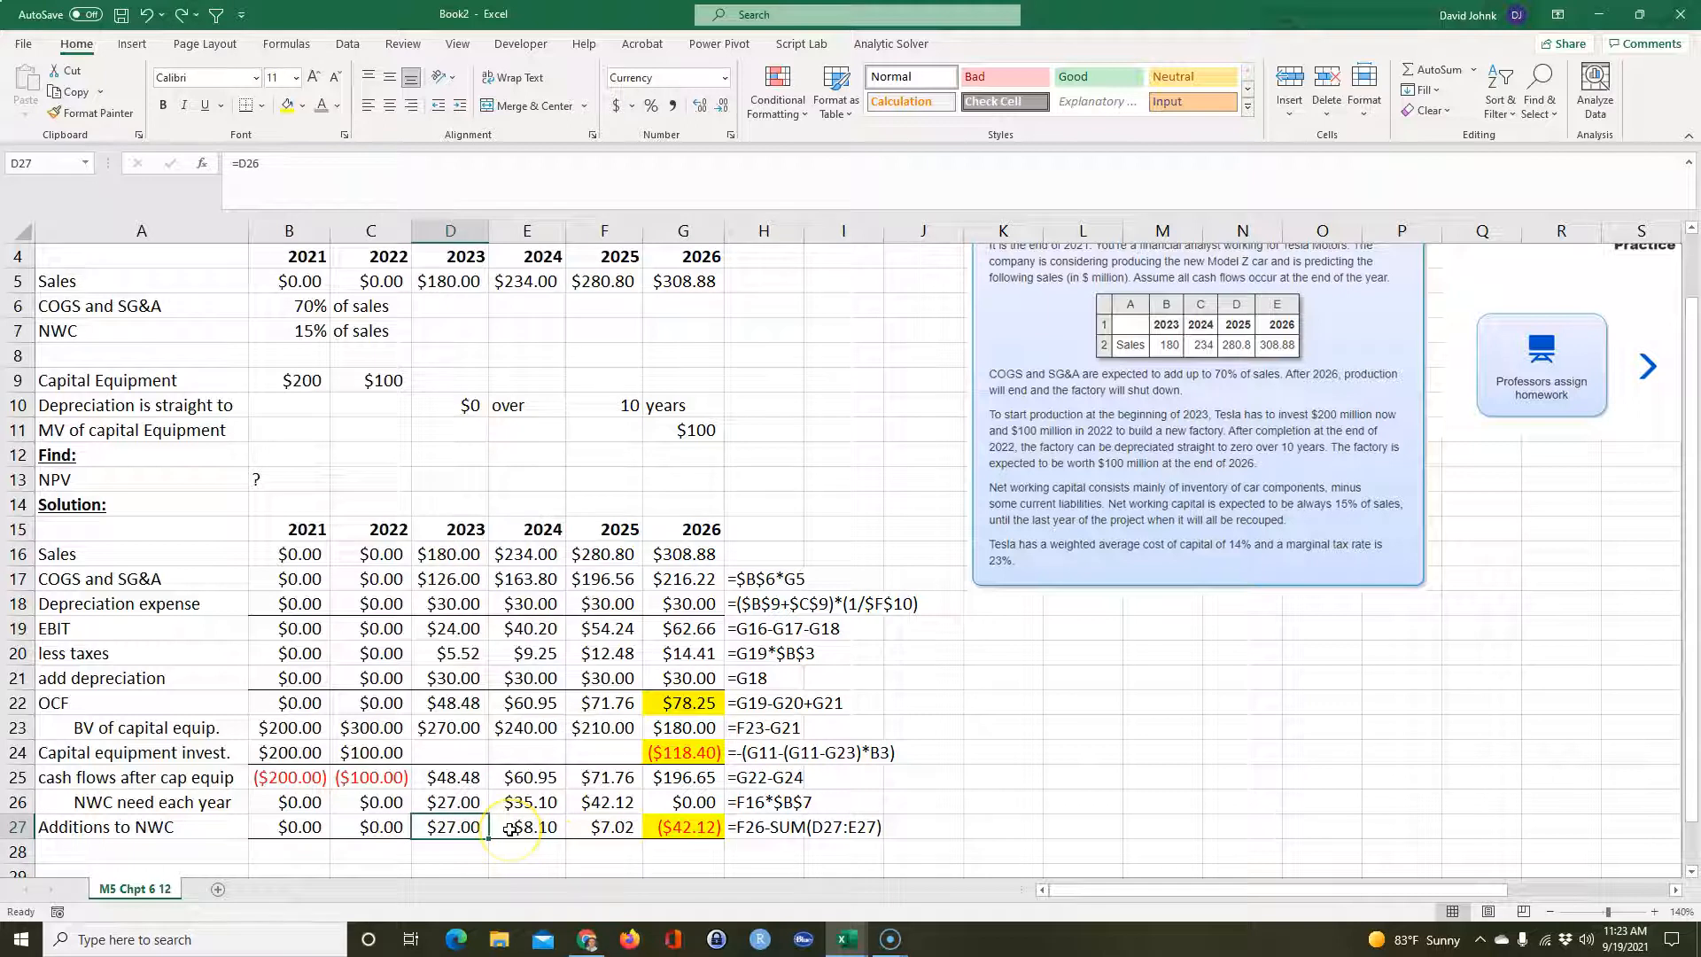
key(ctrl+z)
click(555, 861)
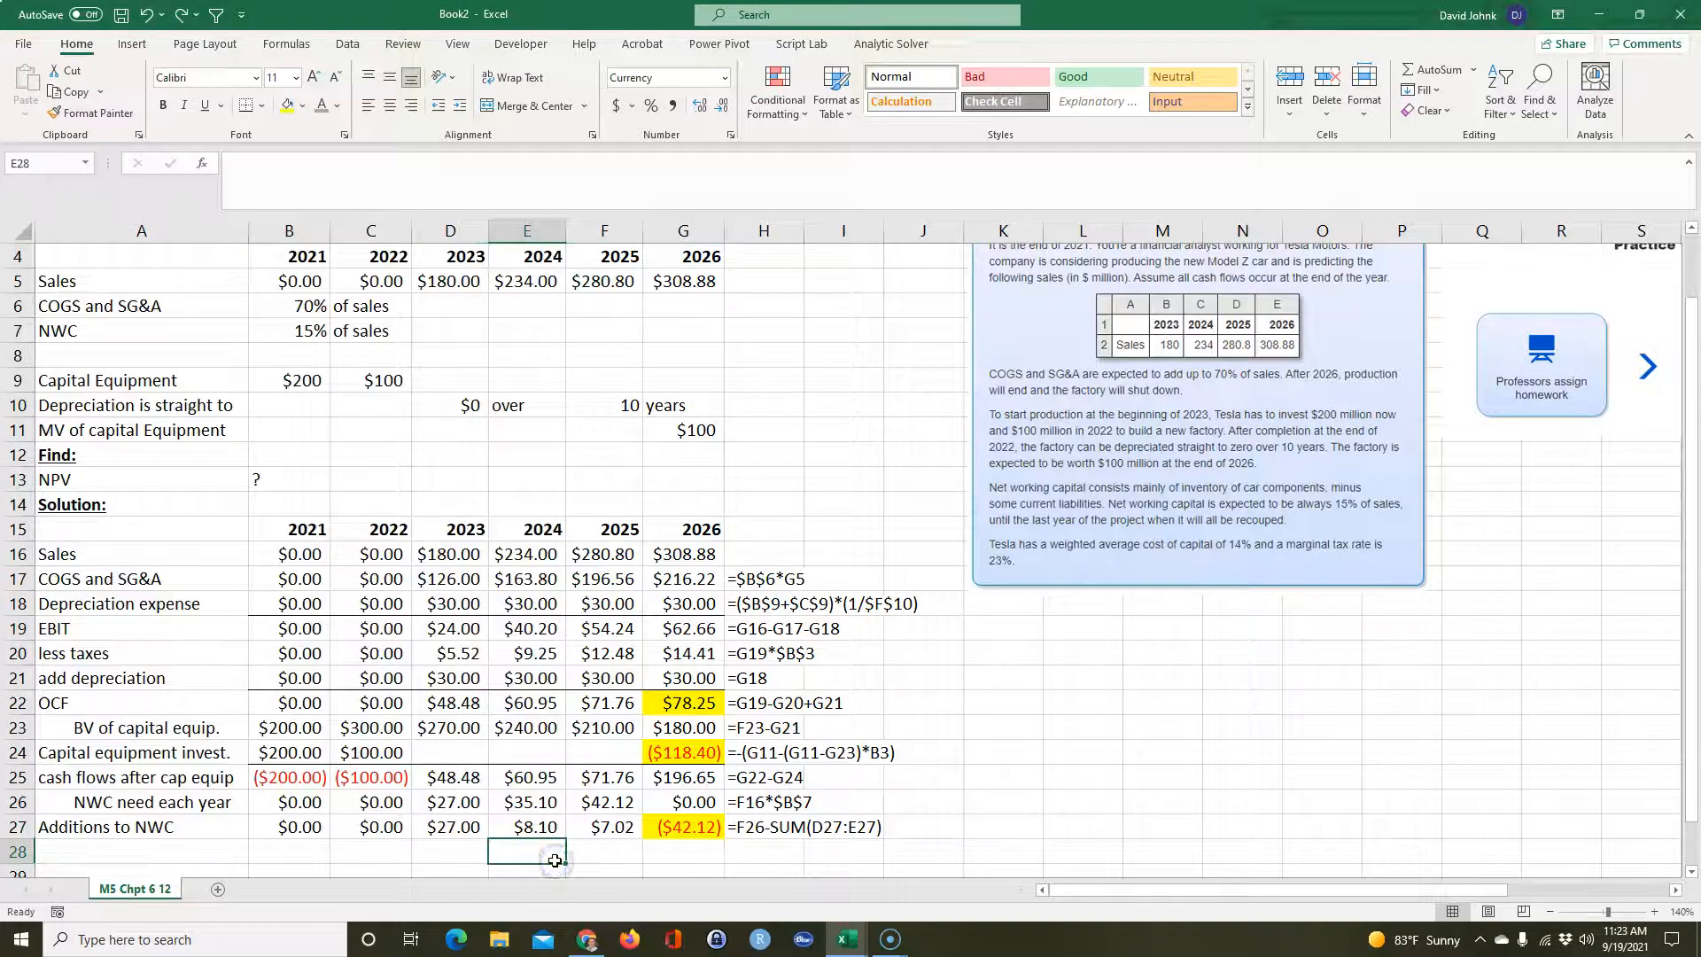
- Apply a bottom border across the additions to NWC in B27:G27
click(293, 830)
key(ctrl+v)
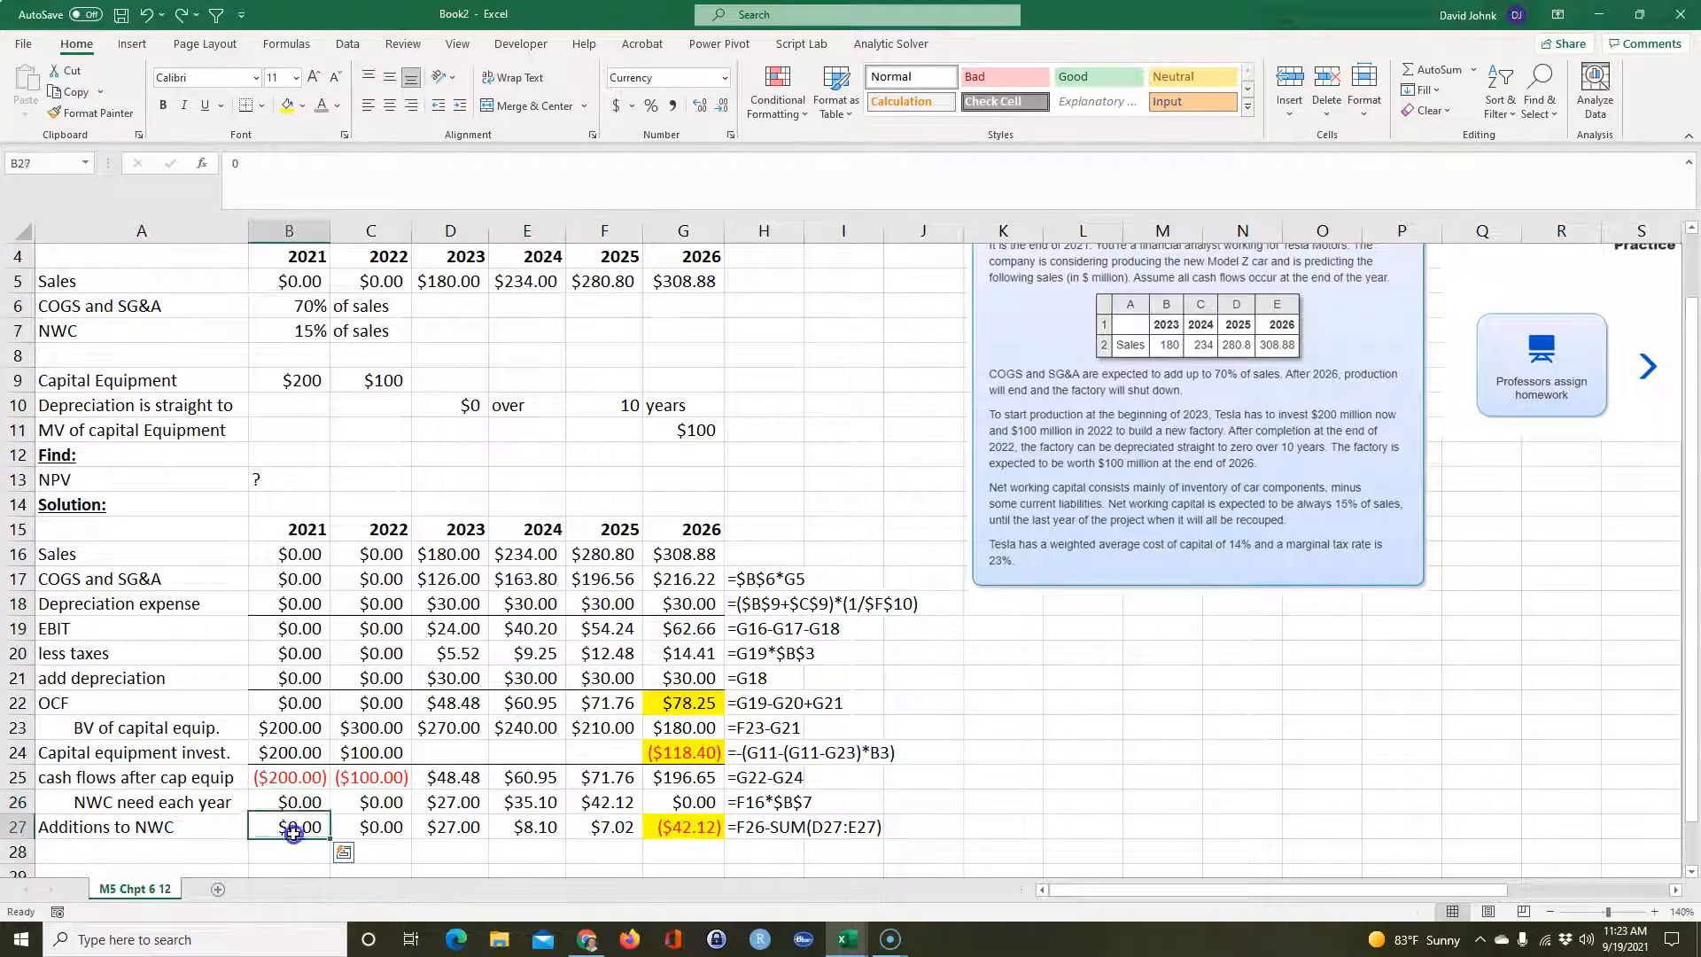
drag(293, 832, 682, 830)
click(253, 108)
scroll(443, 779, down, 1)
click(431, 804)
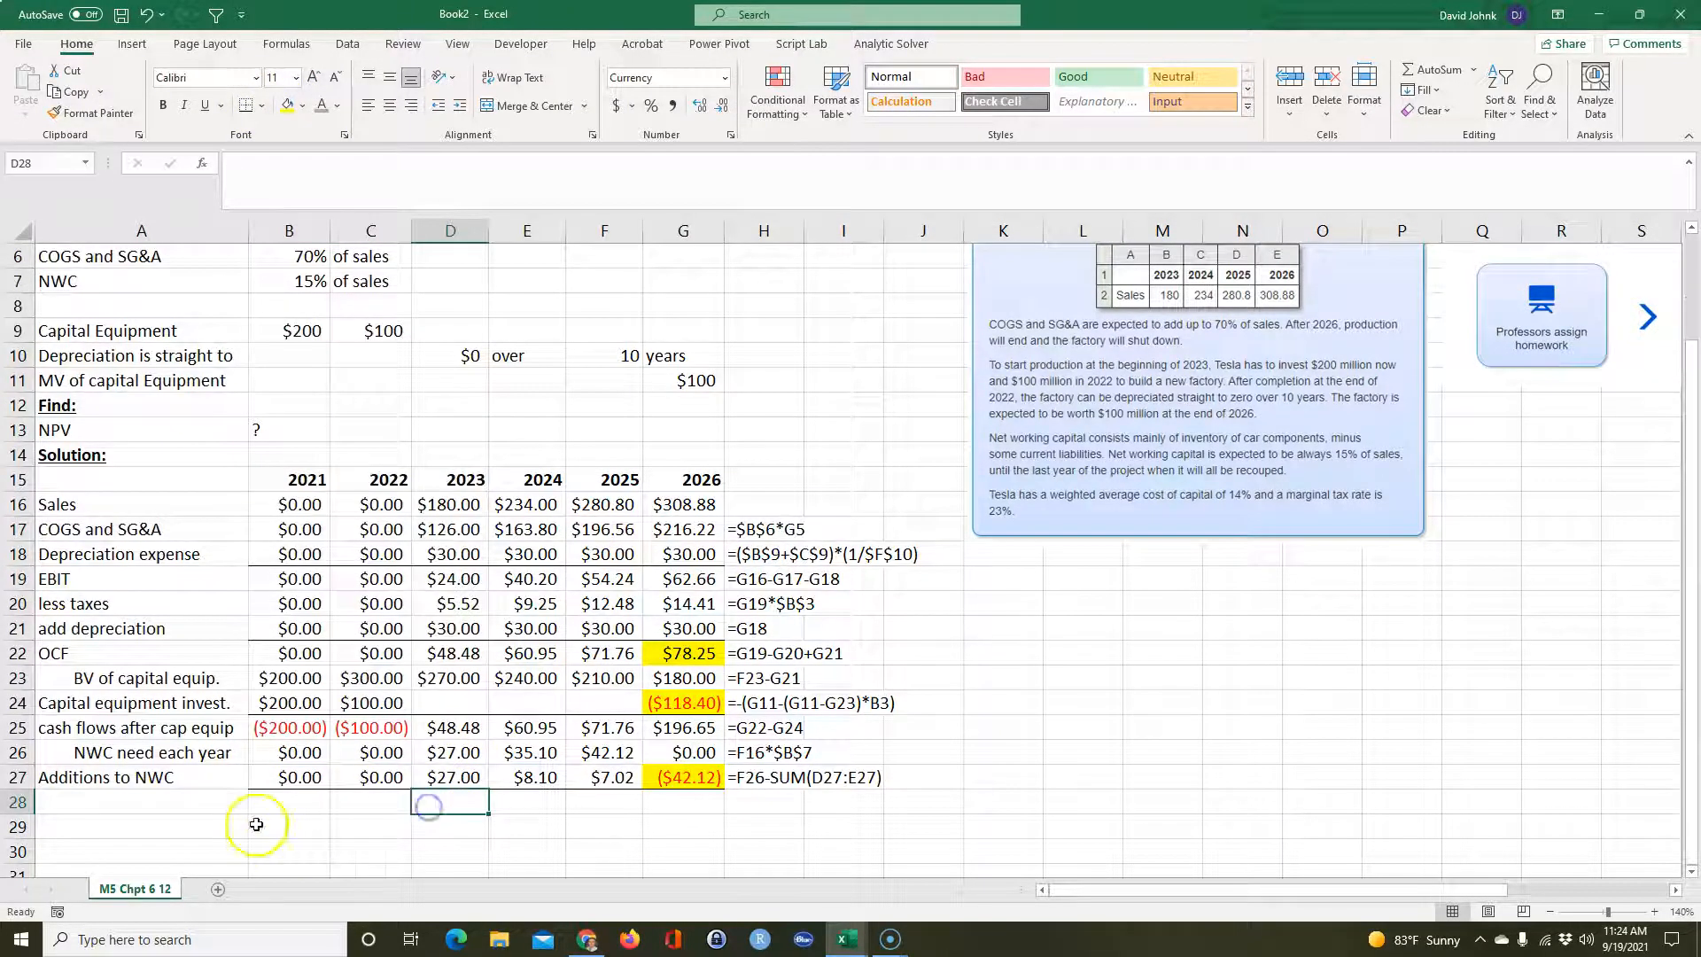
click(256, 825)
click(79, 803)
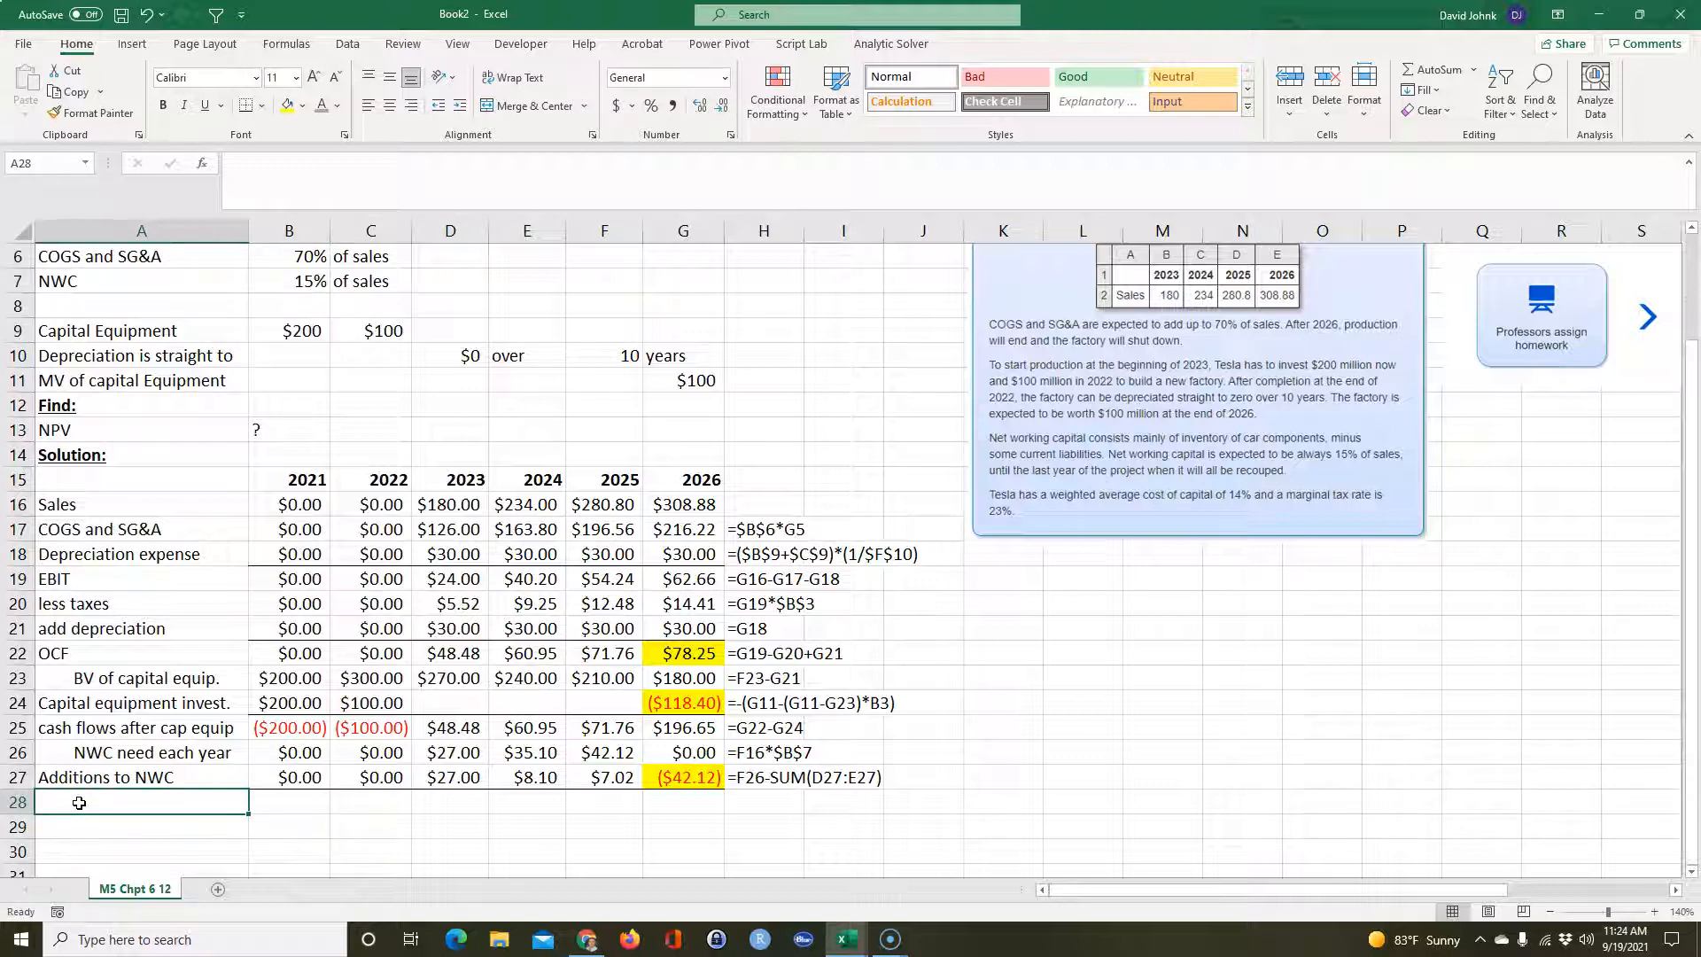
text(NPV)
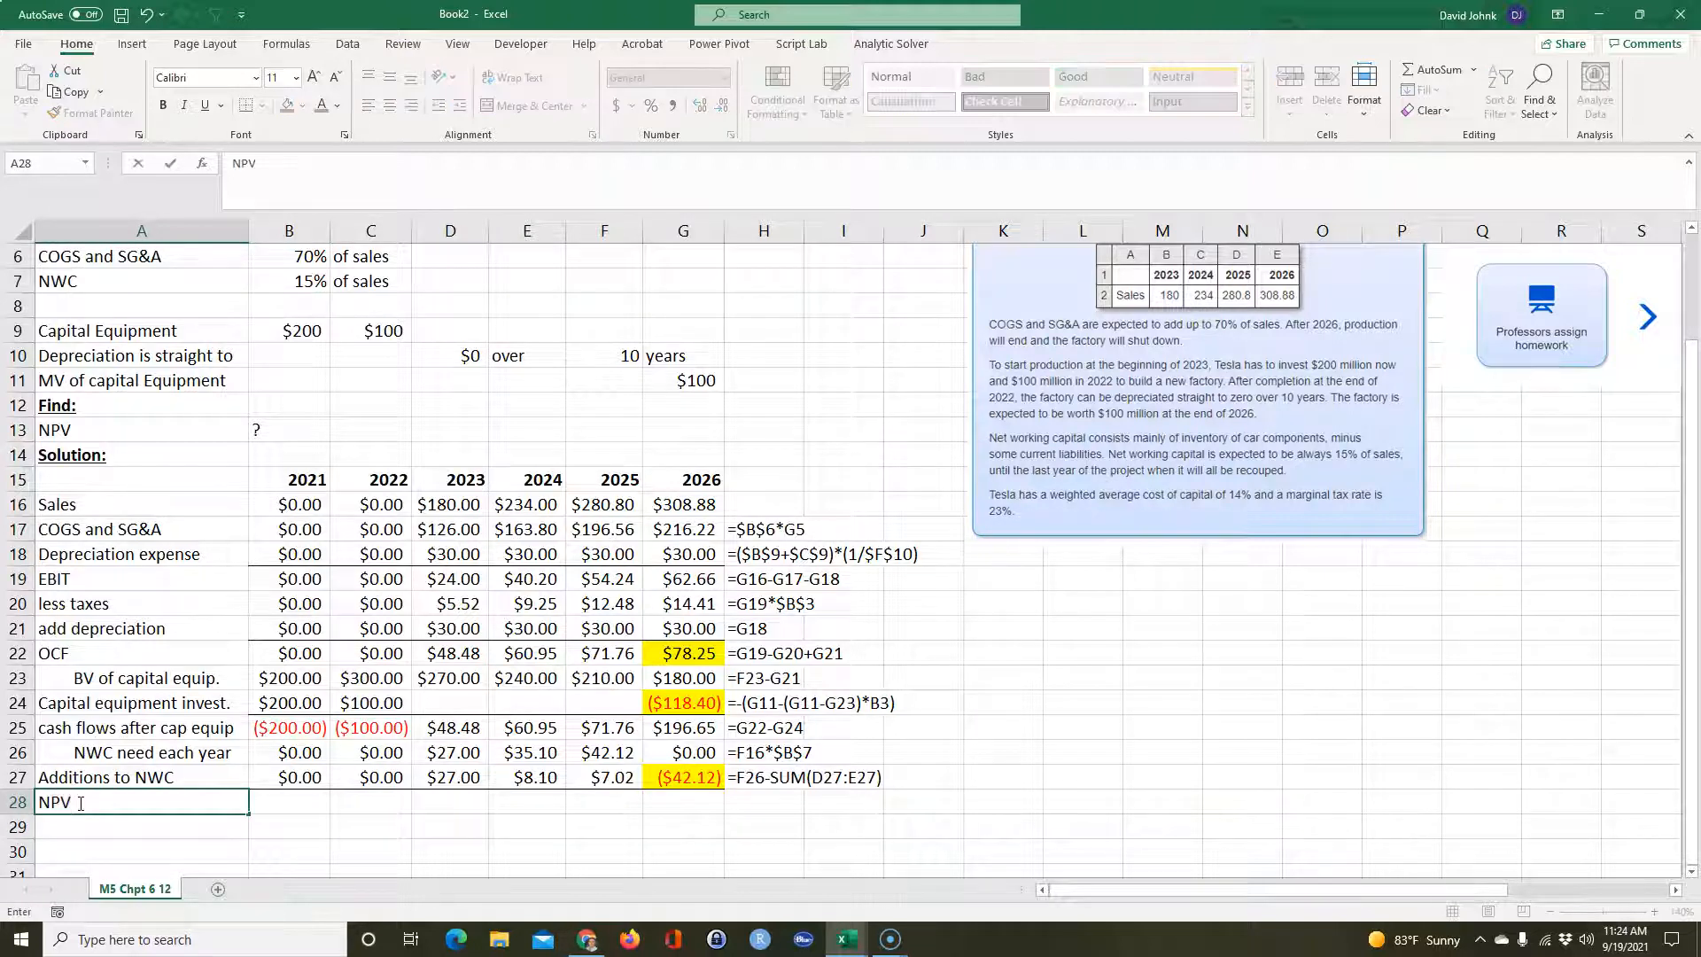
key(Return)
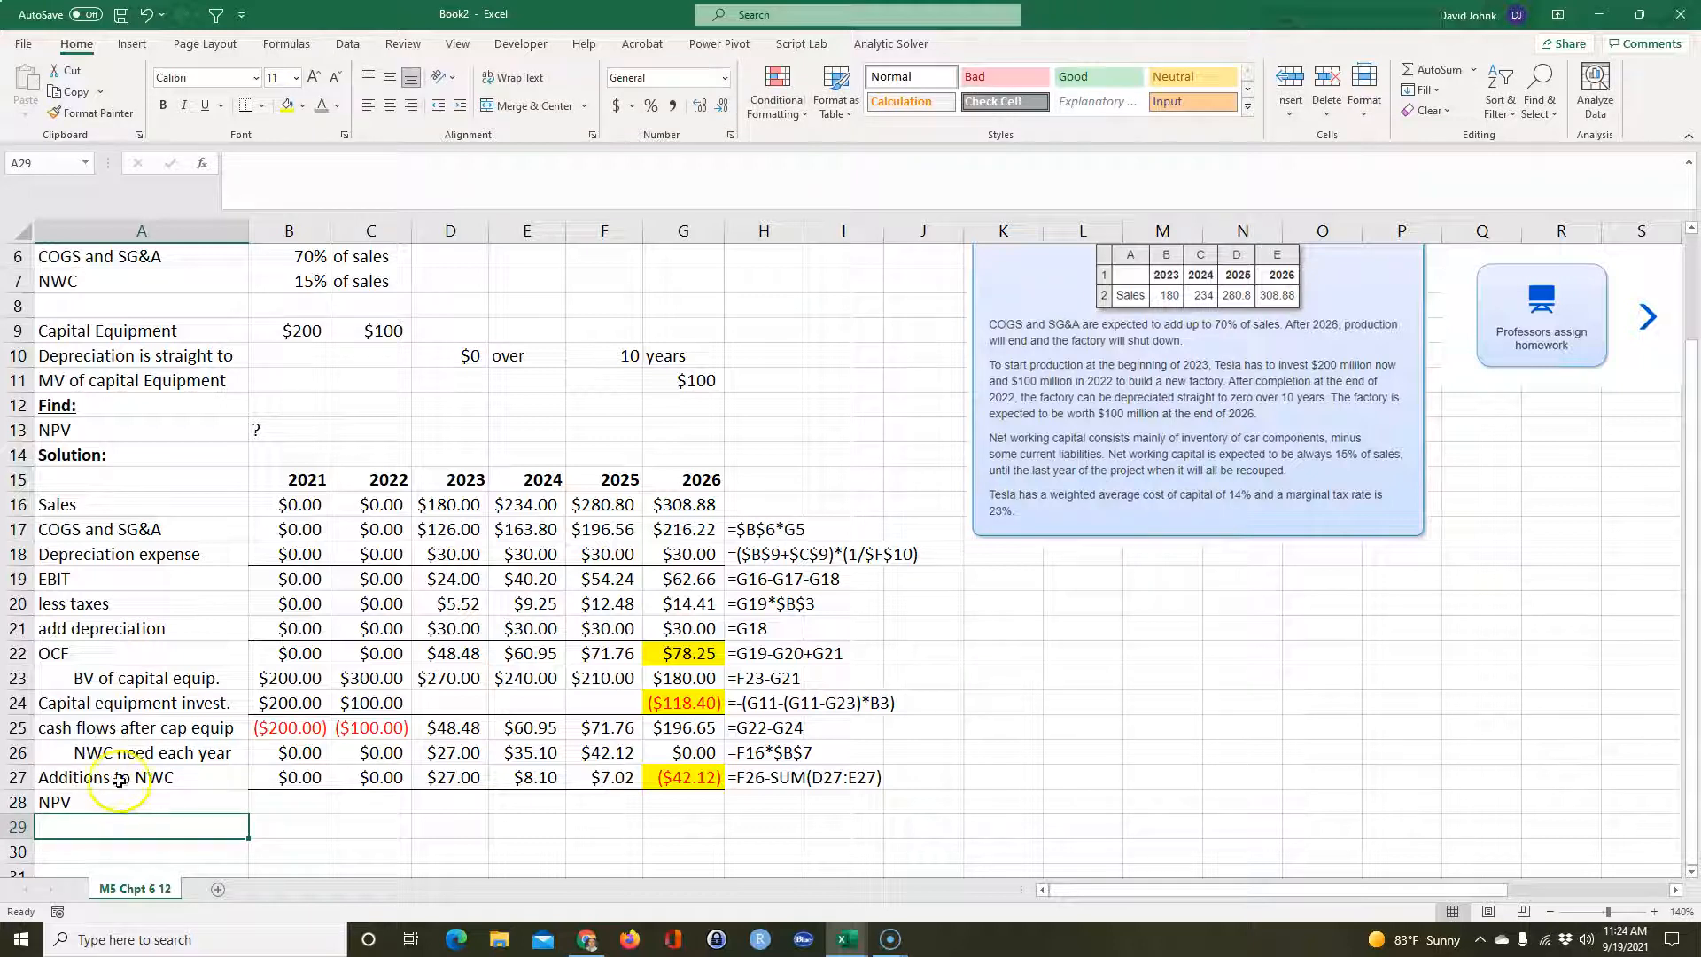
- Label the row below Additions to NWC in A28 as Project Cash flows
click(100, 799)
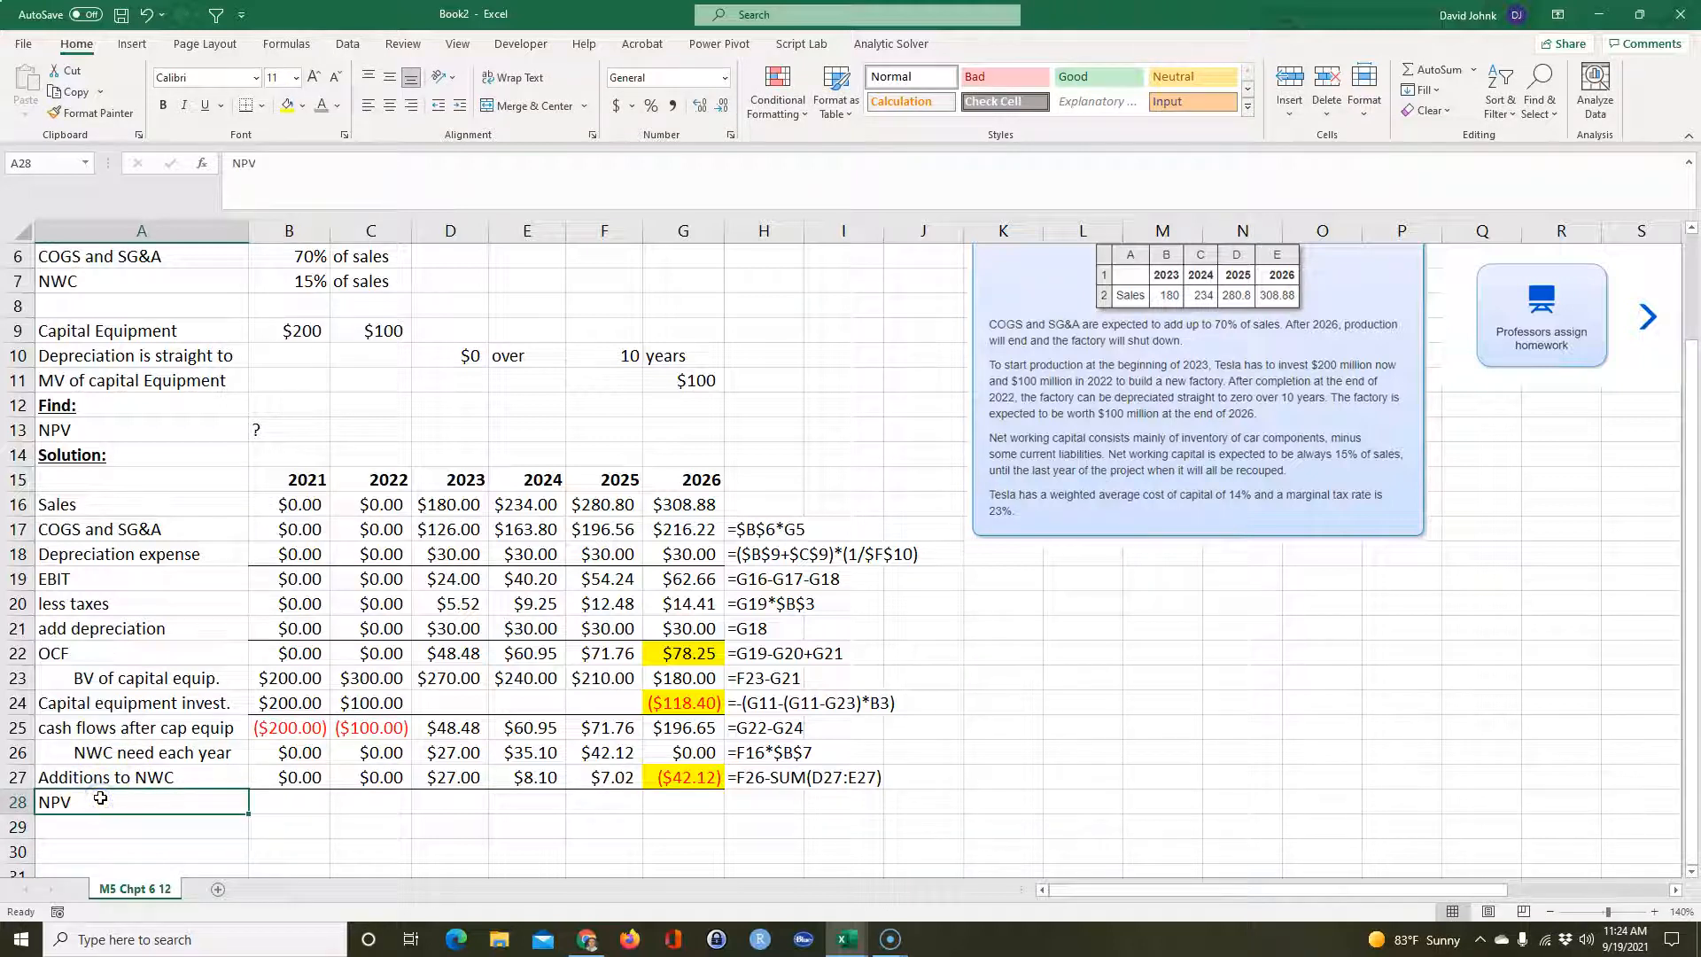
text(Por)
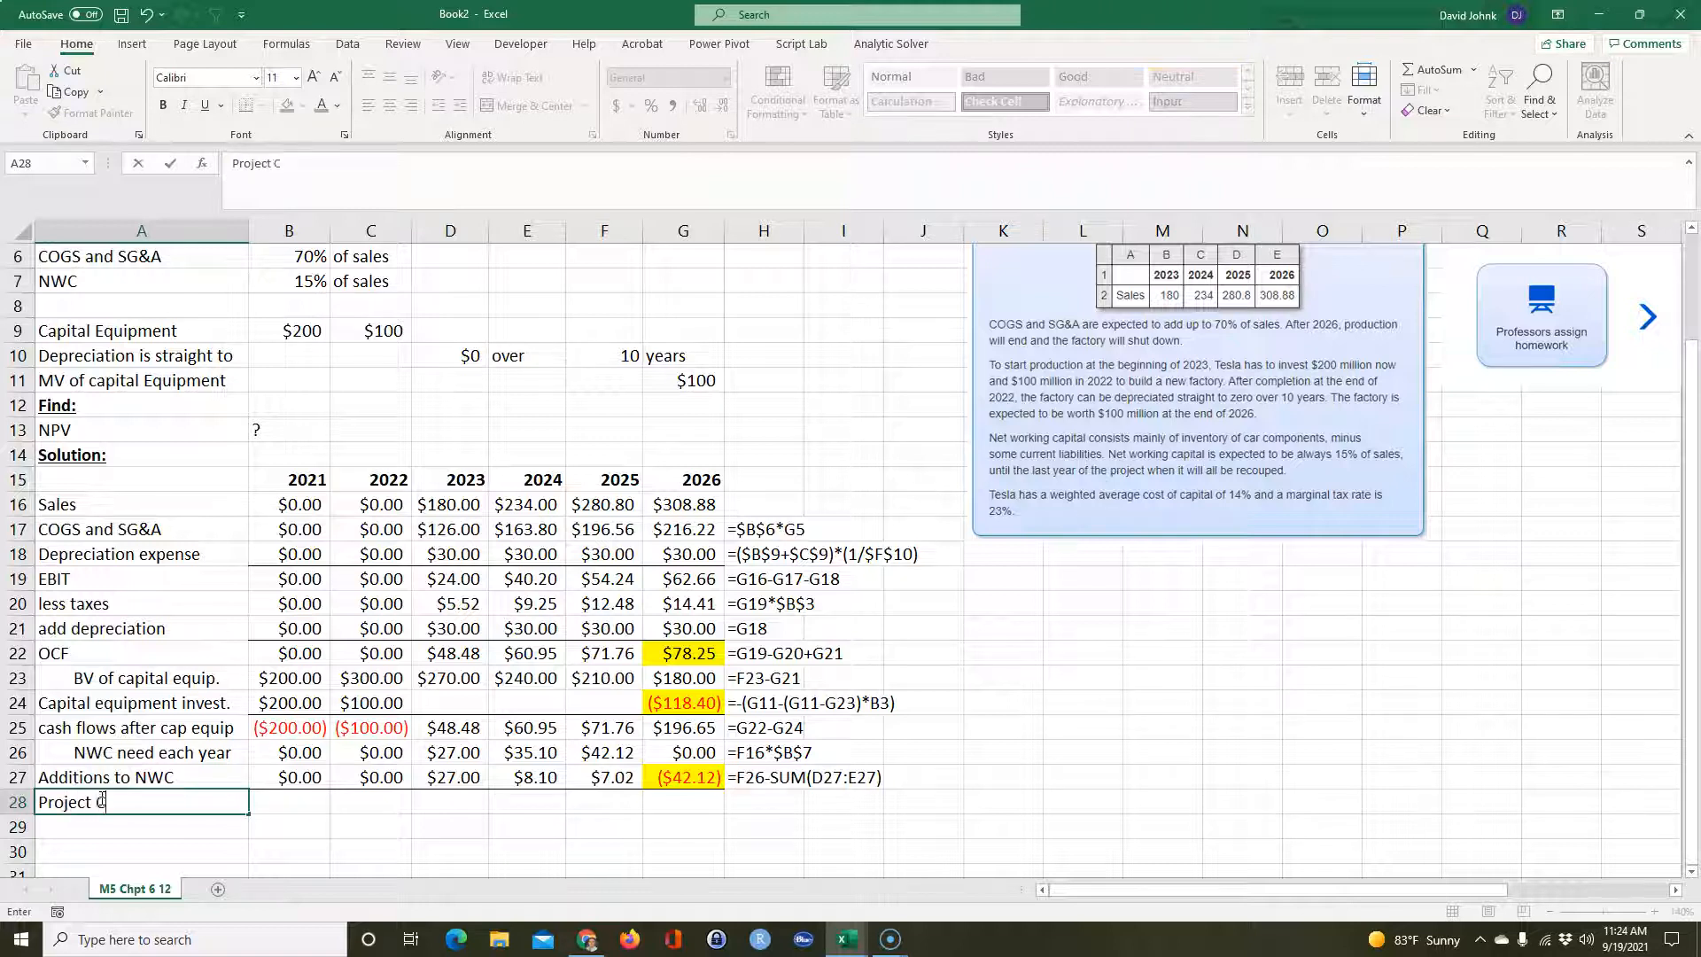
text(ject Cash flows)
key(Return)
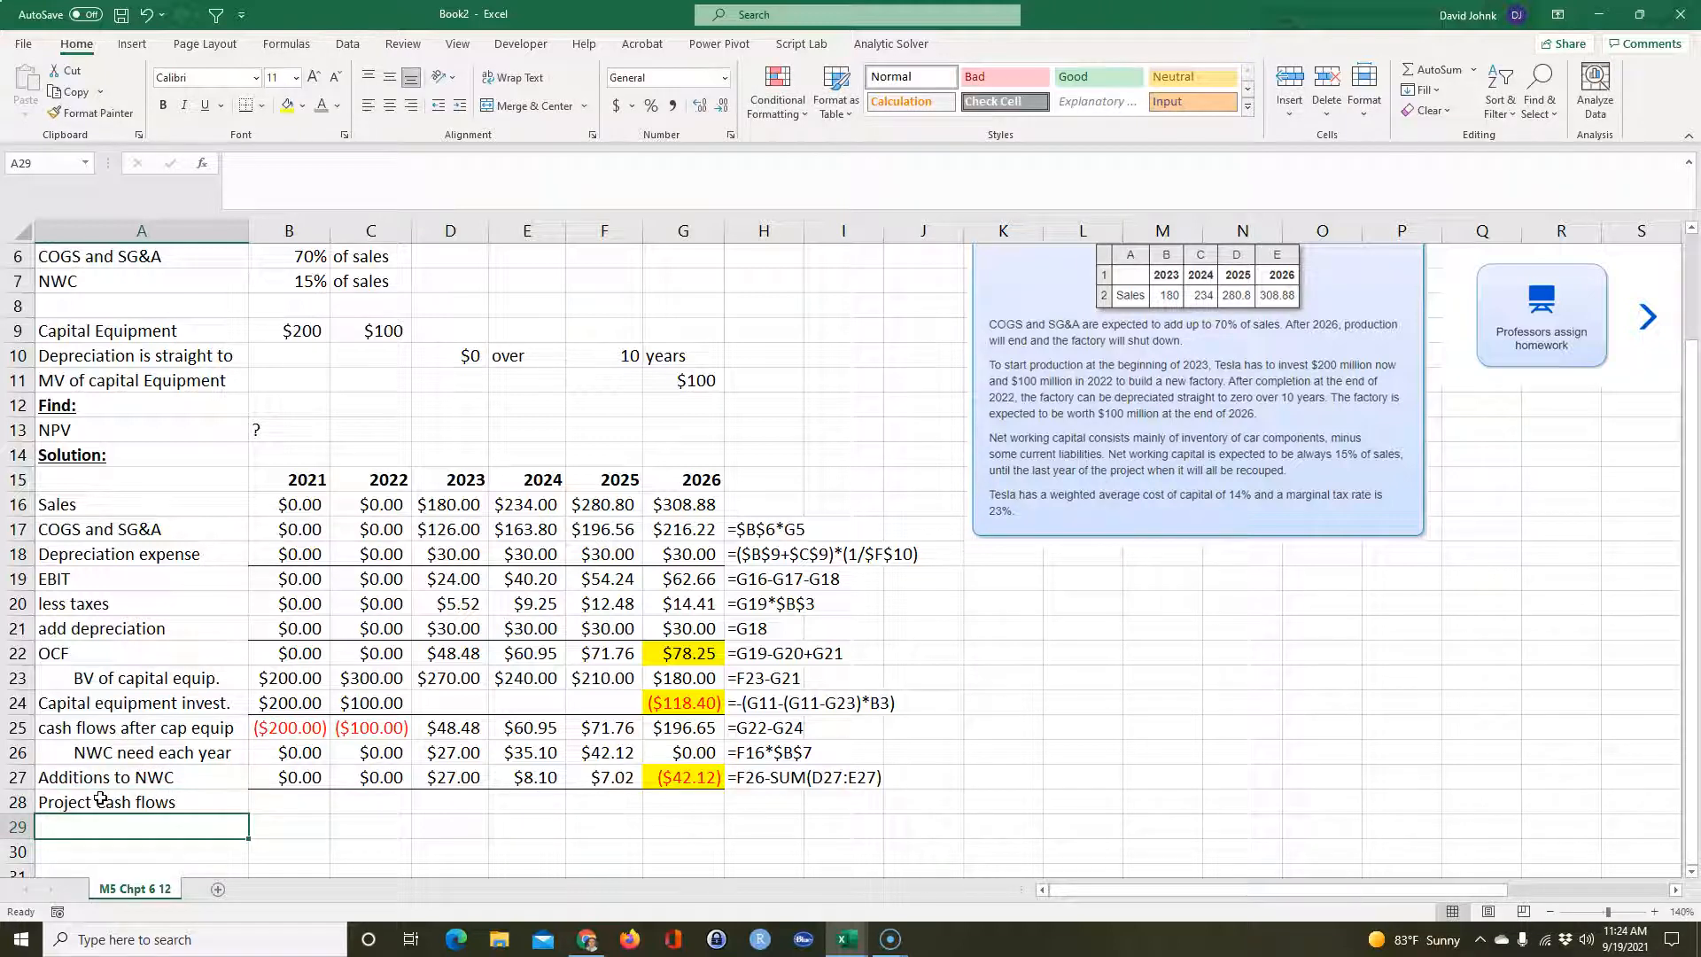
- Calculate the 2021 project cash flow in B28 with =B25-B27 and fill the formula across to G28
click(287, 800)
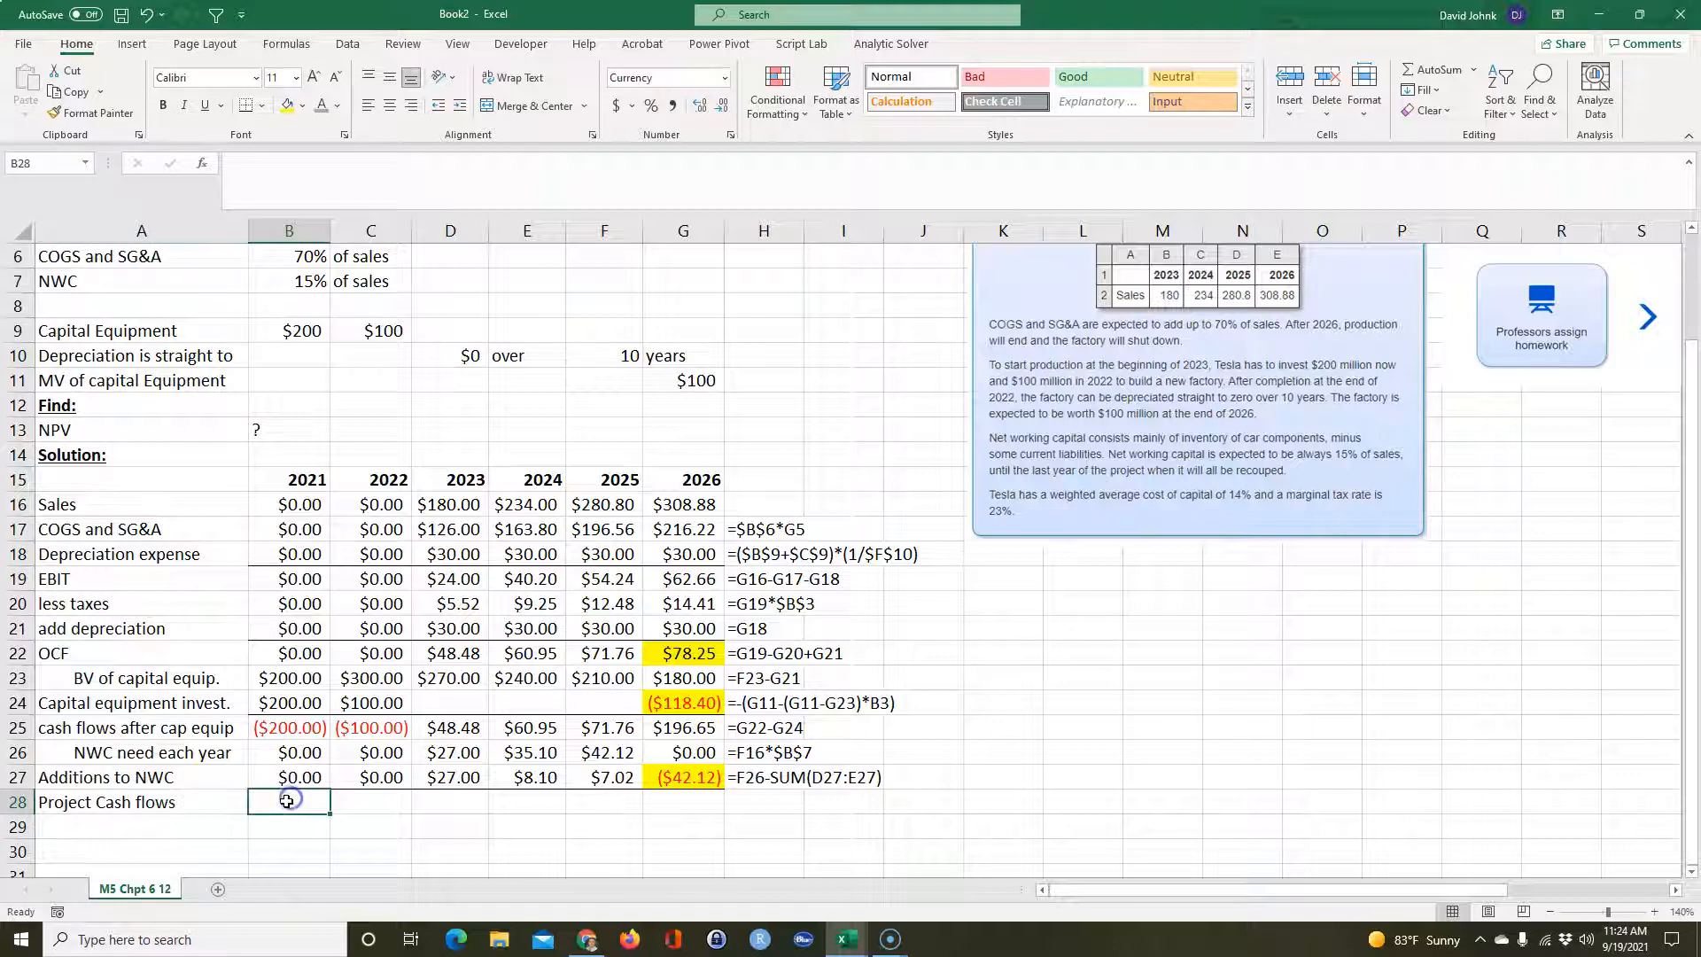
text(=)
click(286, 727)
text(-)
click(295, 778)
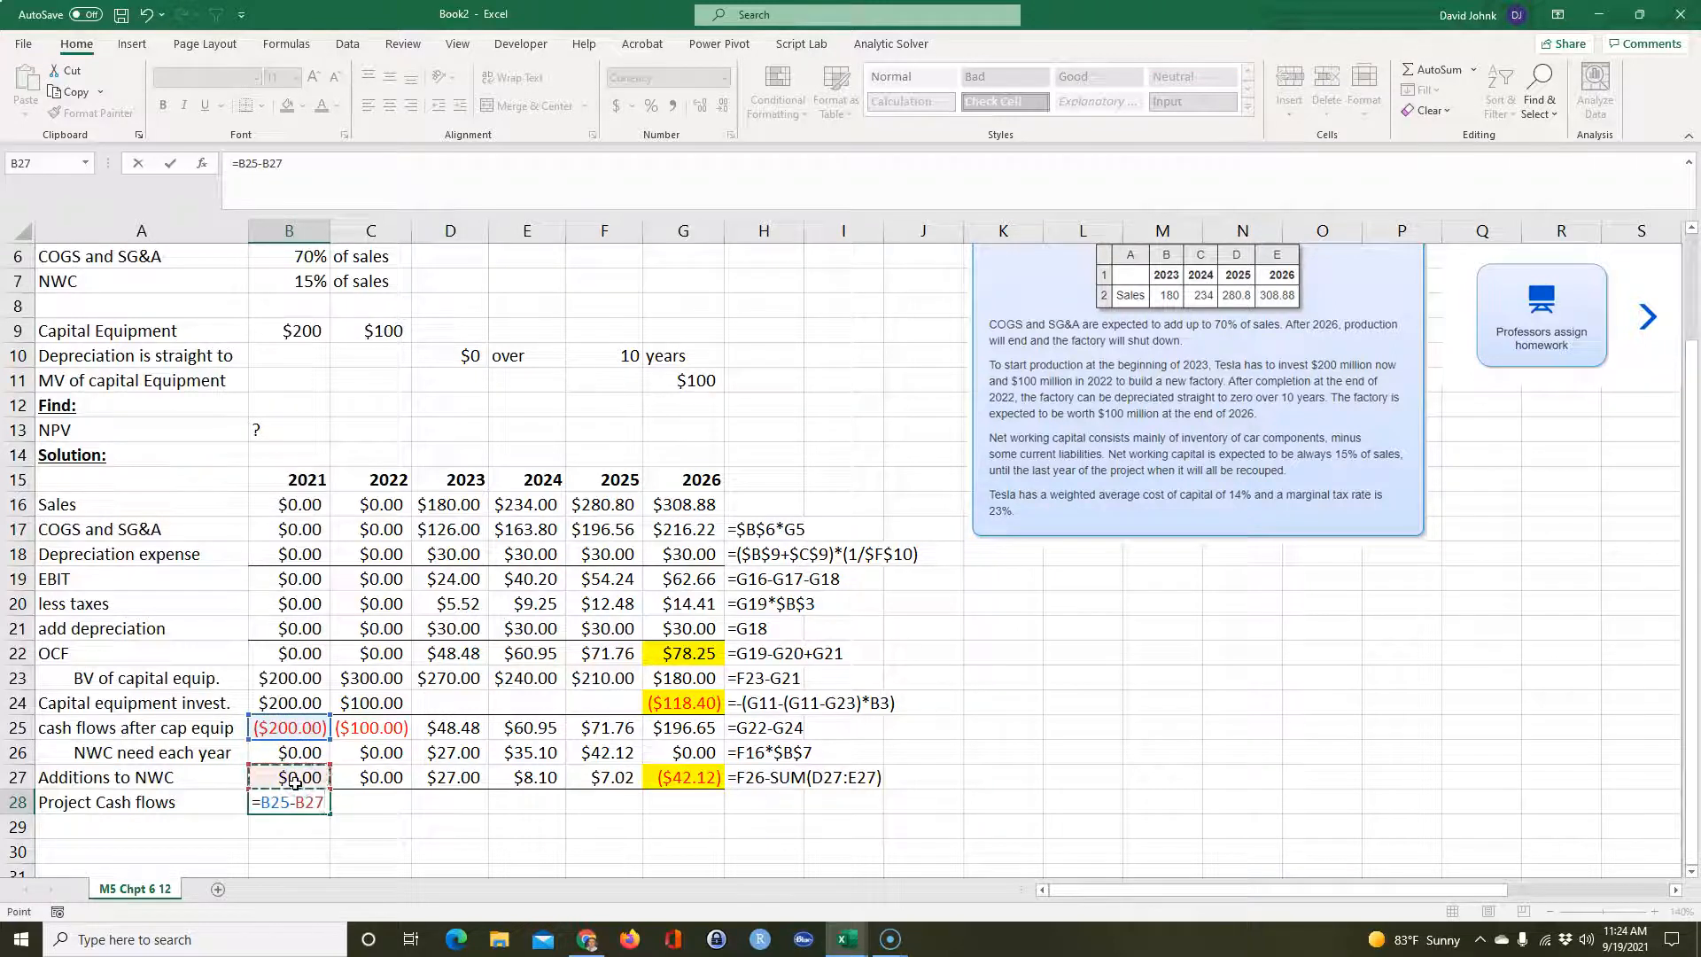
key(Return)
click(270, 802)
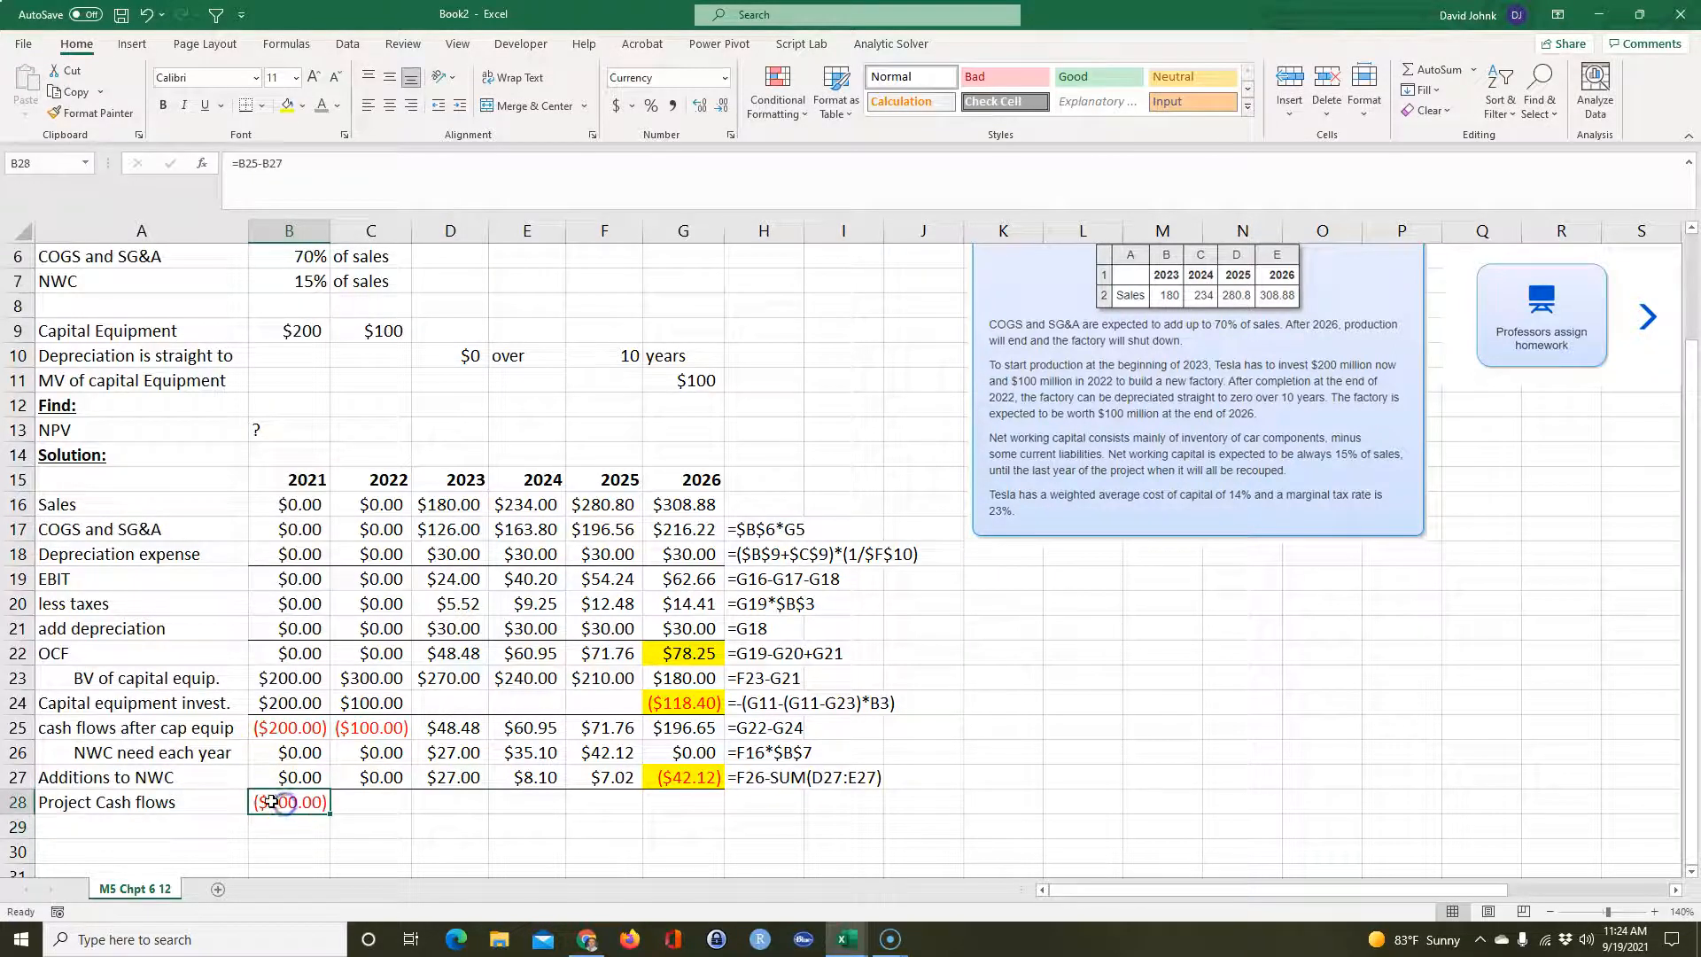
drag(331, 814, 387, 815)
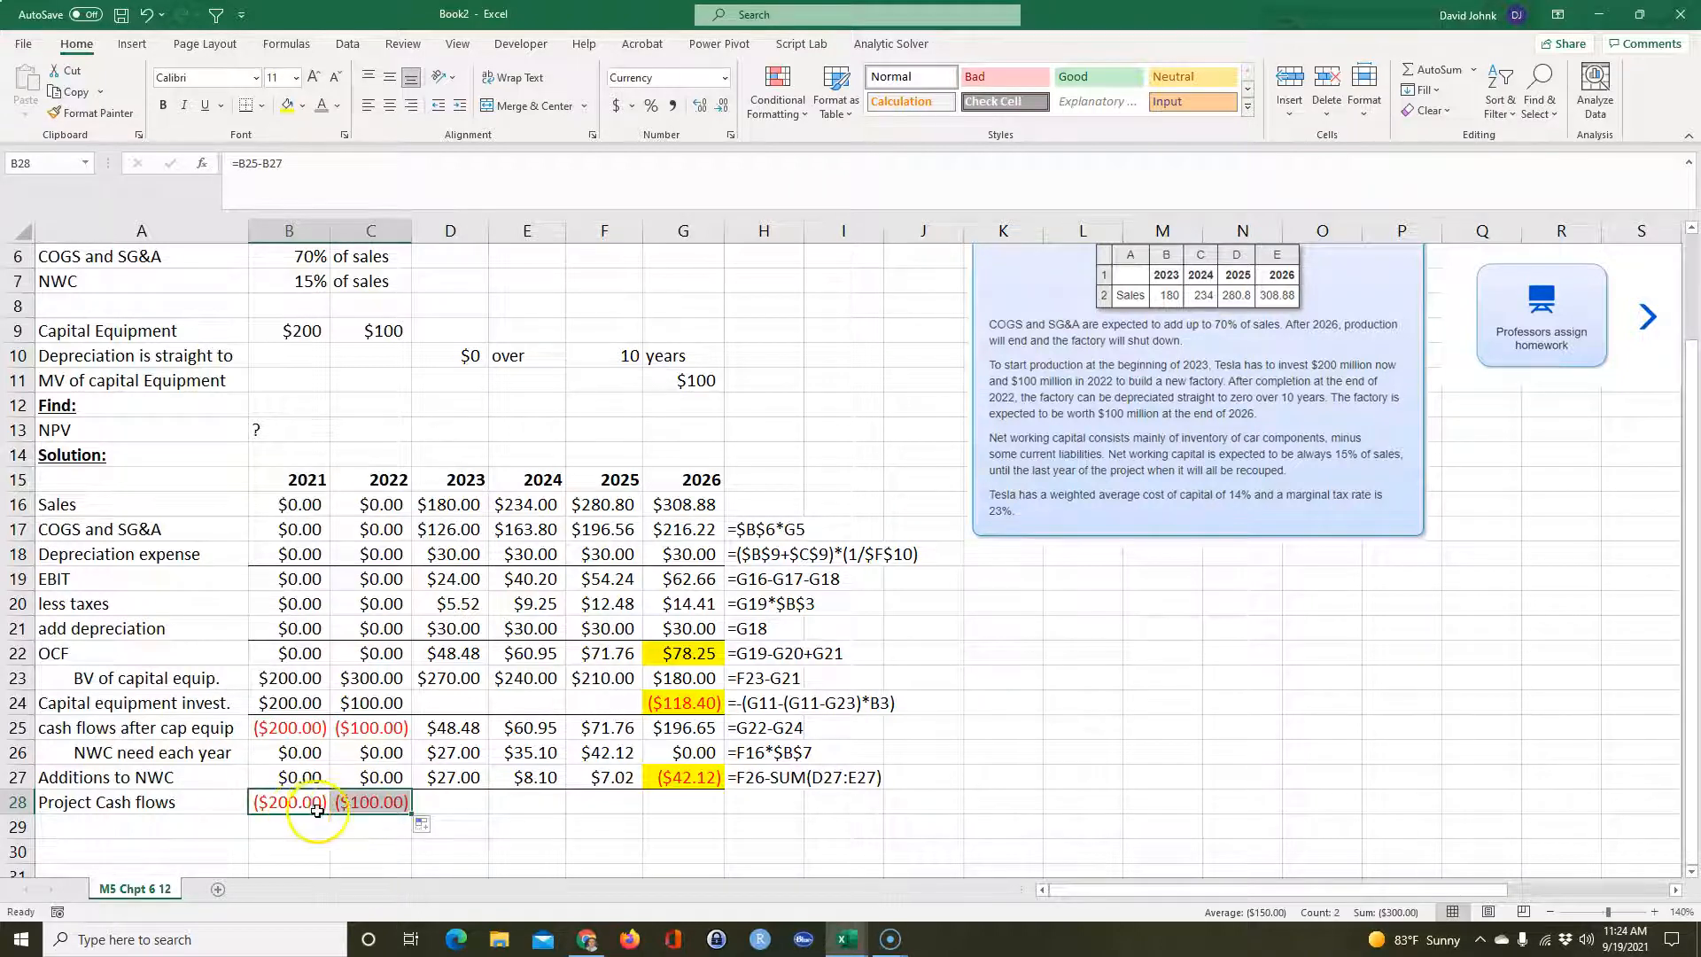
drag(411, 813, 456, 809)
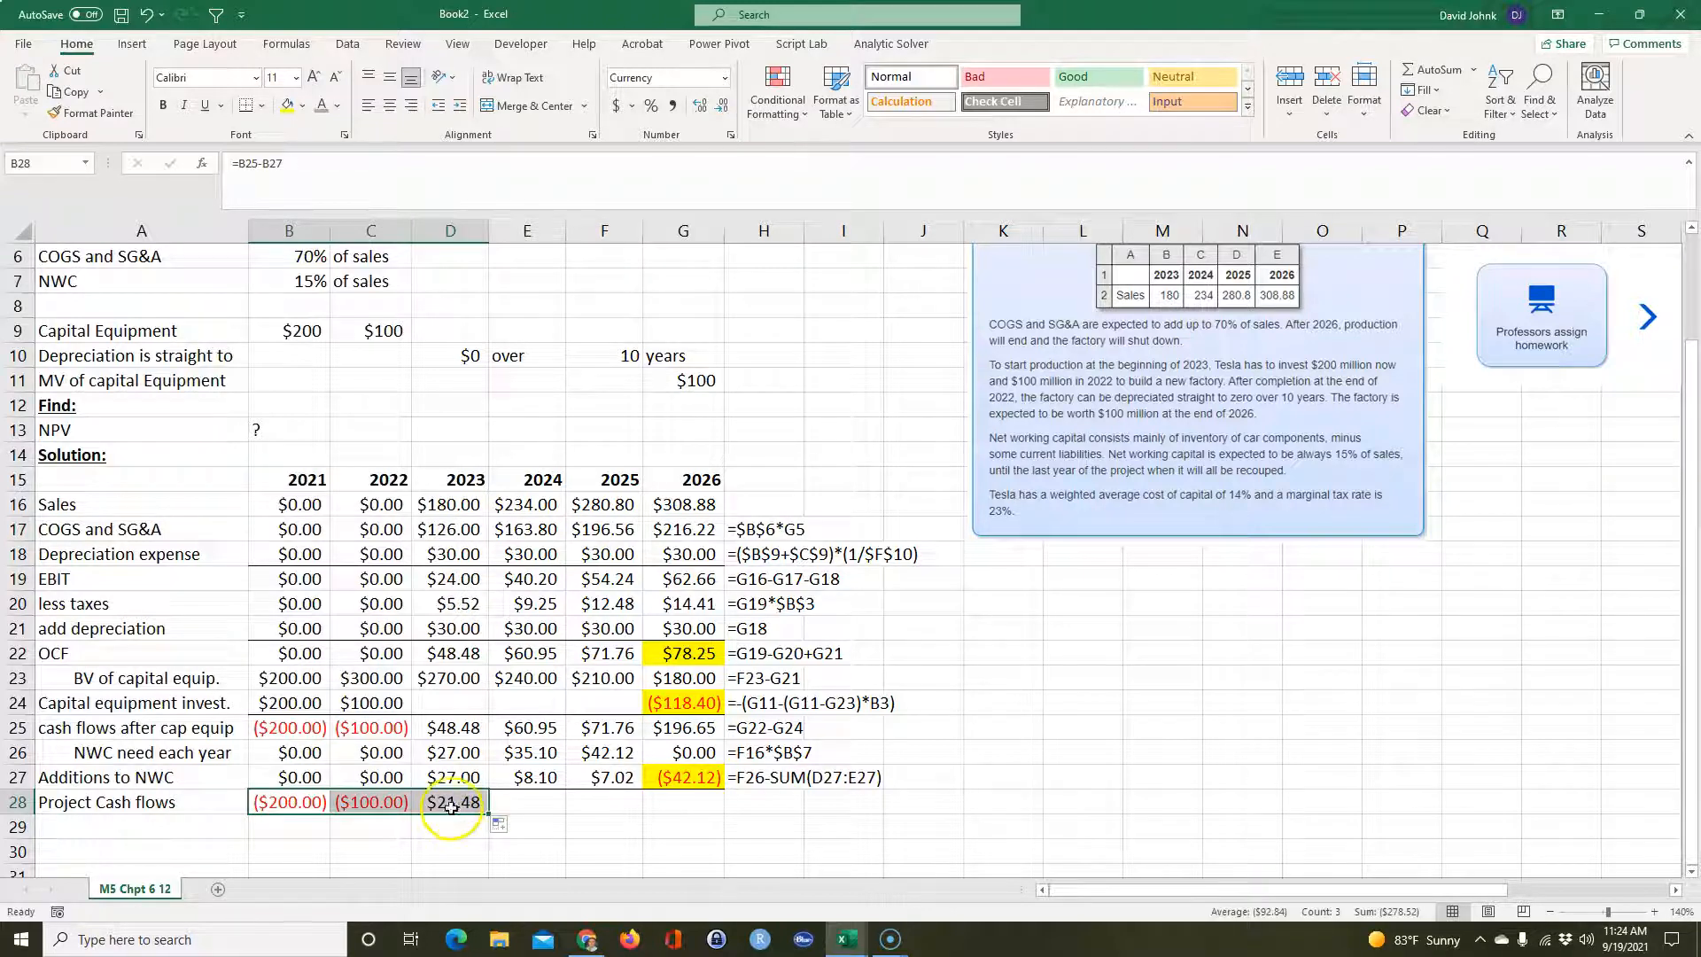
click(451, 805)
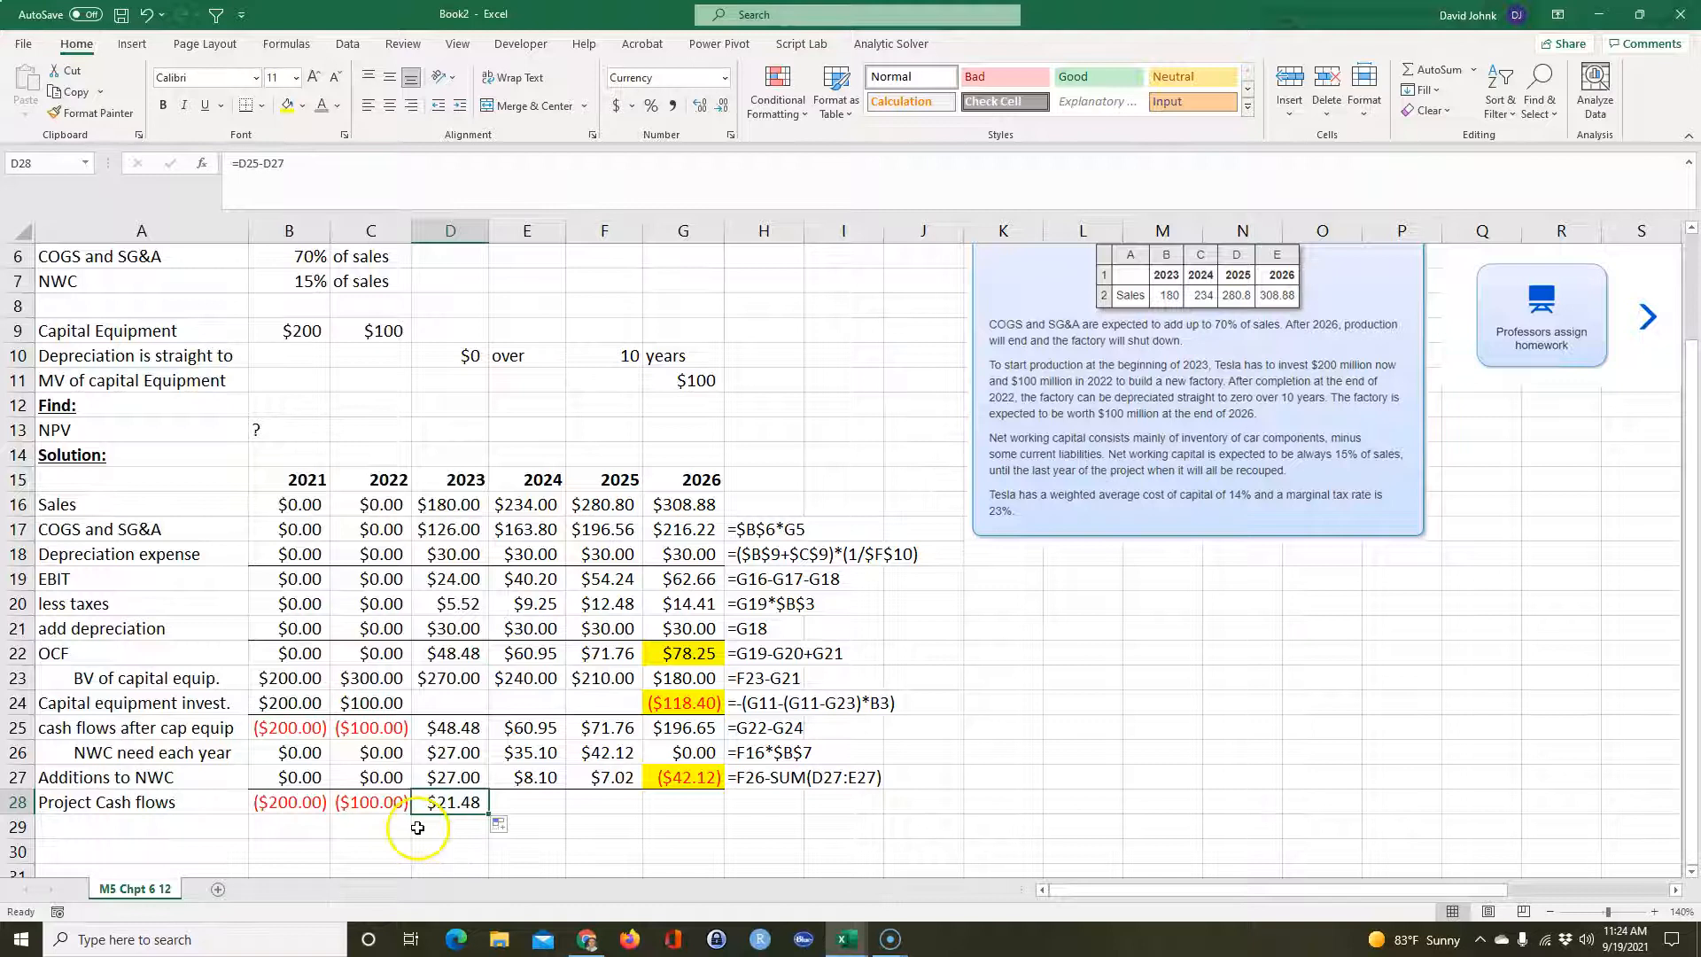
drag(485, 815, 696, 813)
click(617, 853)
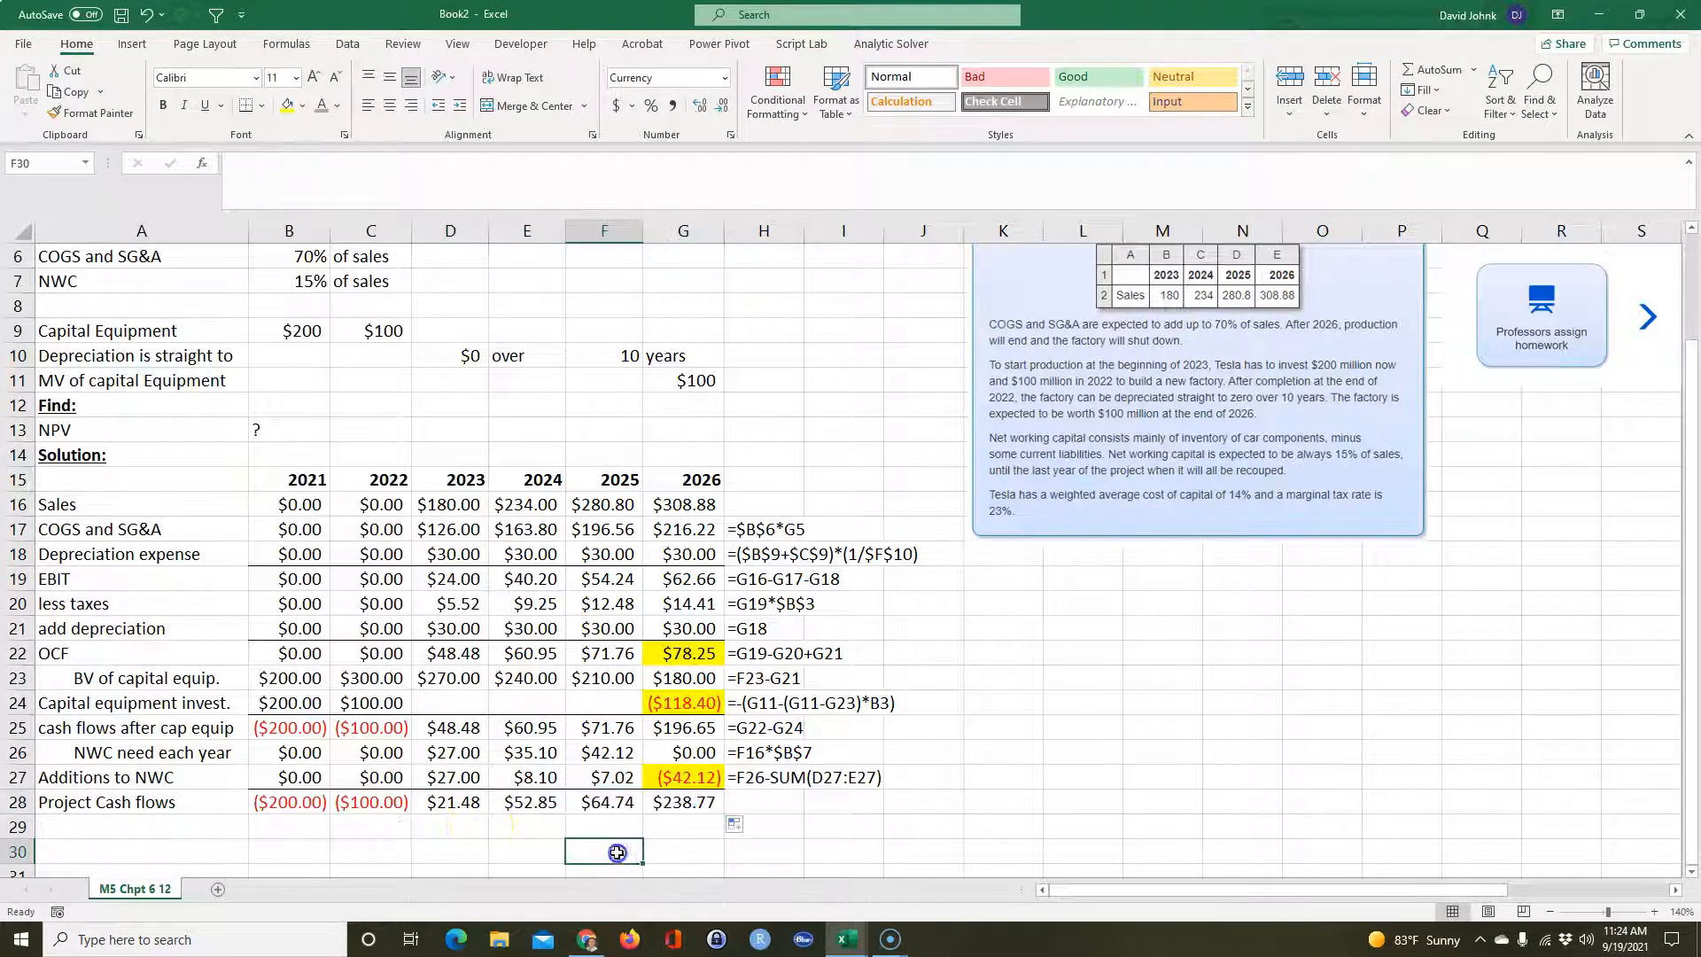
- Fill the formula-text cell H27 down to H28 to document the project cash flows row
drag(285, 807, 683, 805)
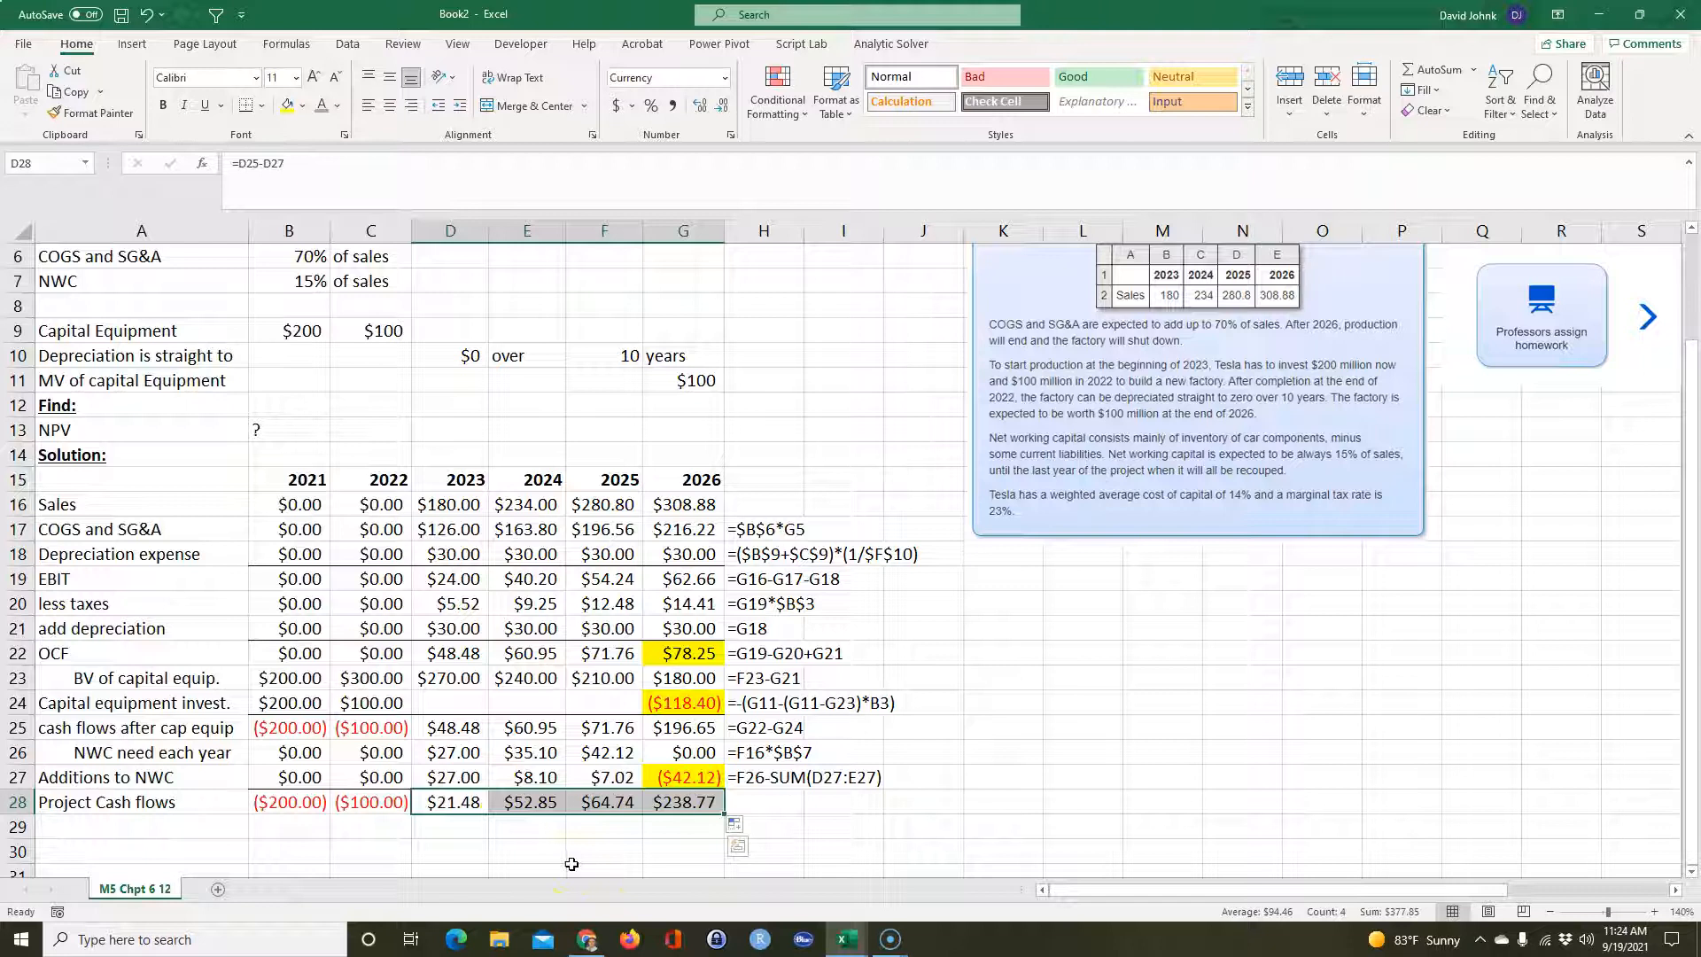
click(767, 779)
drag(803, 788, 802, 811)
- Label the row below the project cash flows in A29 as NPV
click(158, 831)
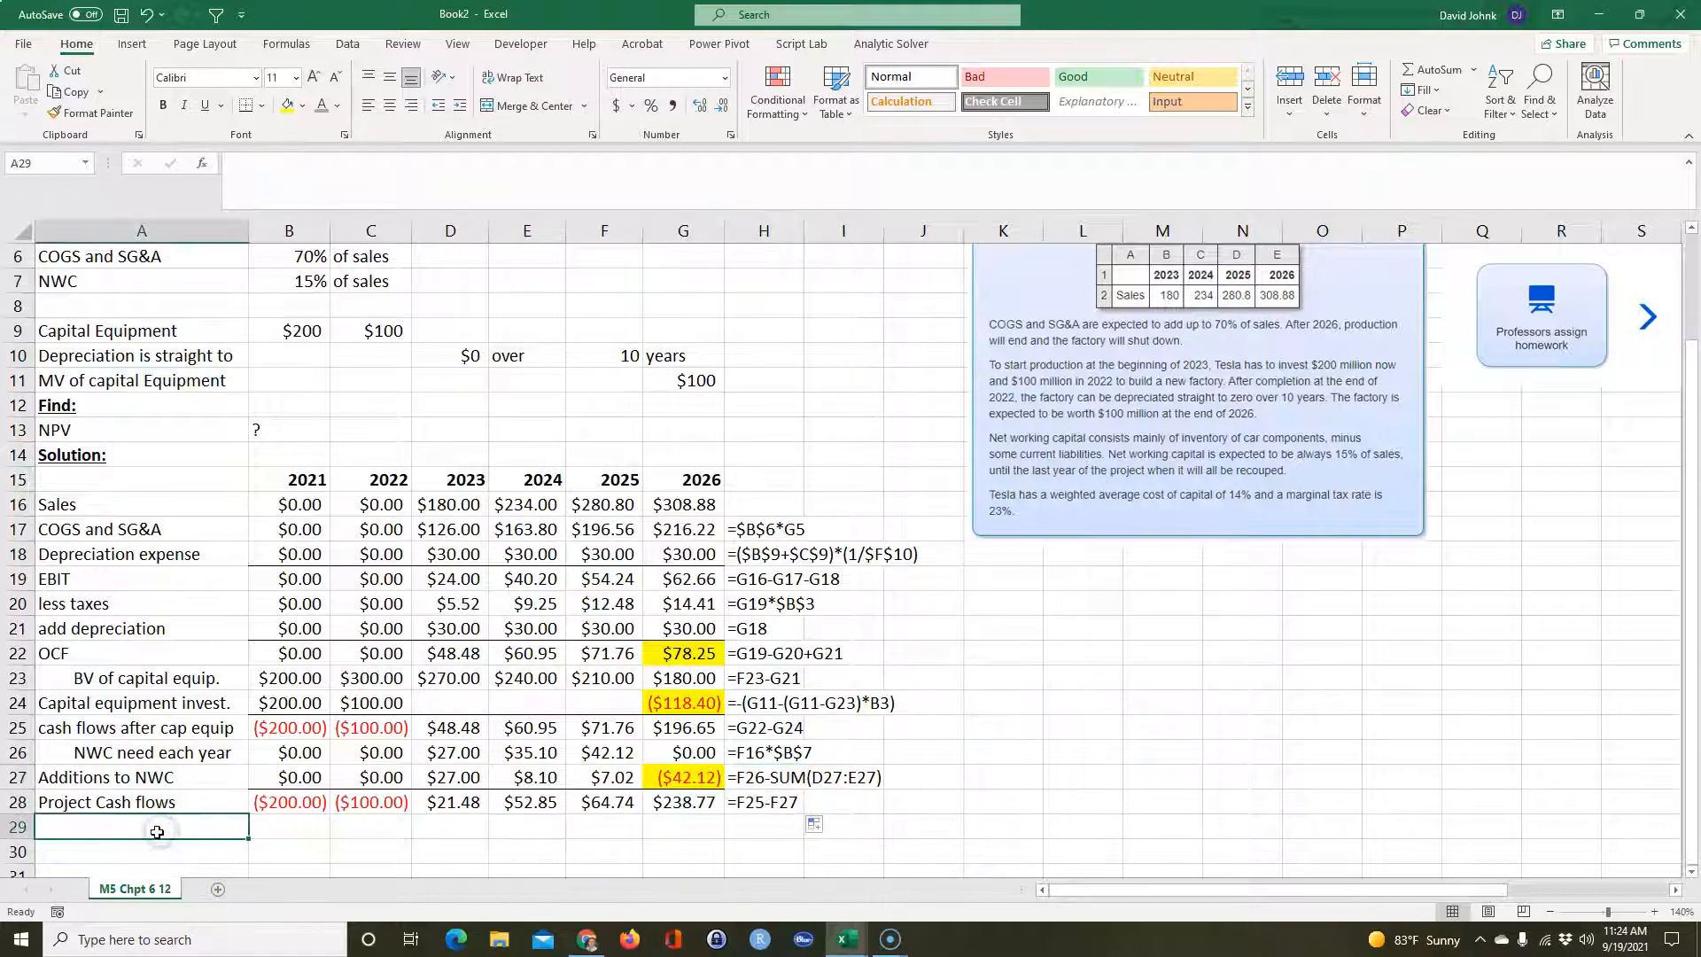
text(NPV)
key(Tab)
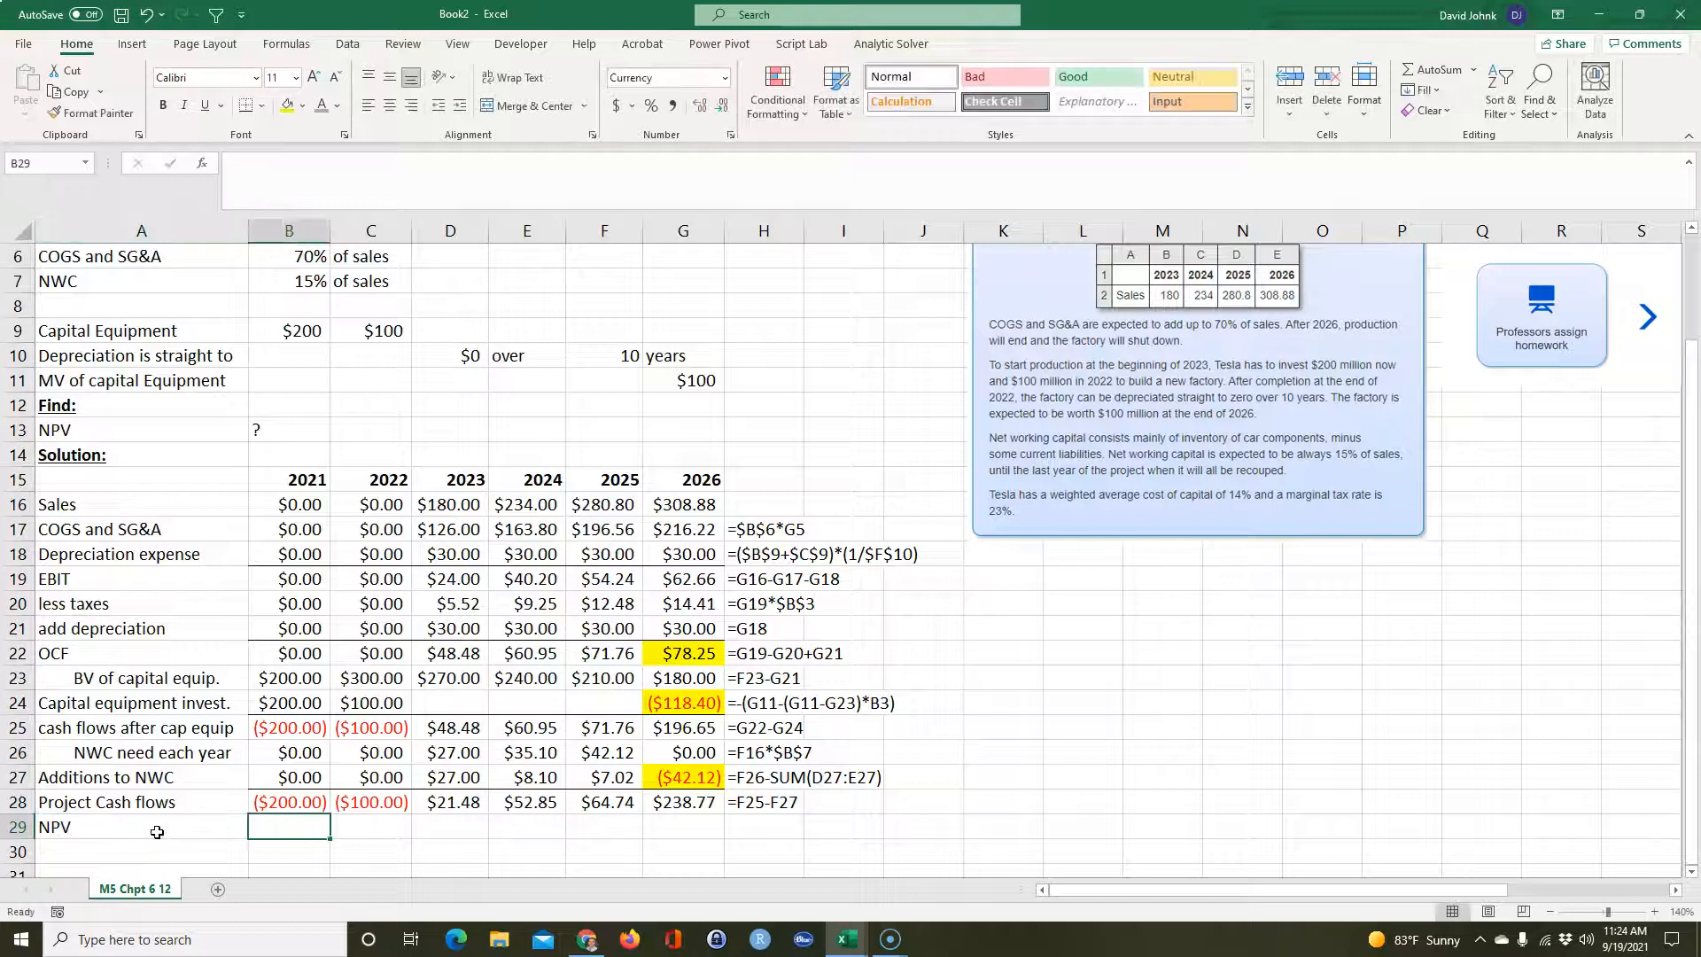
- Calculate the project's NPV in B29 with =NPV(B2,C28:G28)+B28
text(=npv()
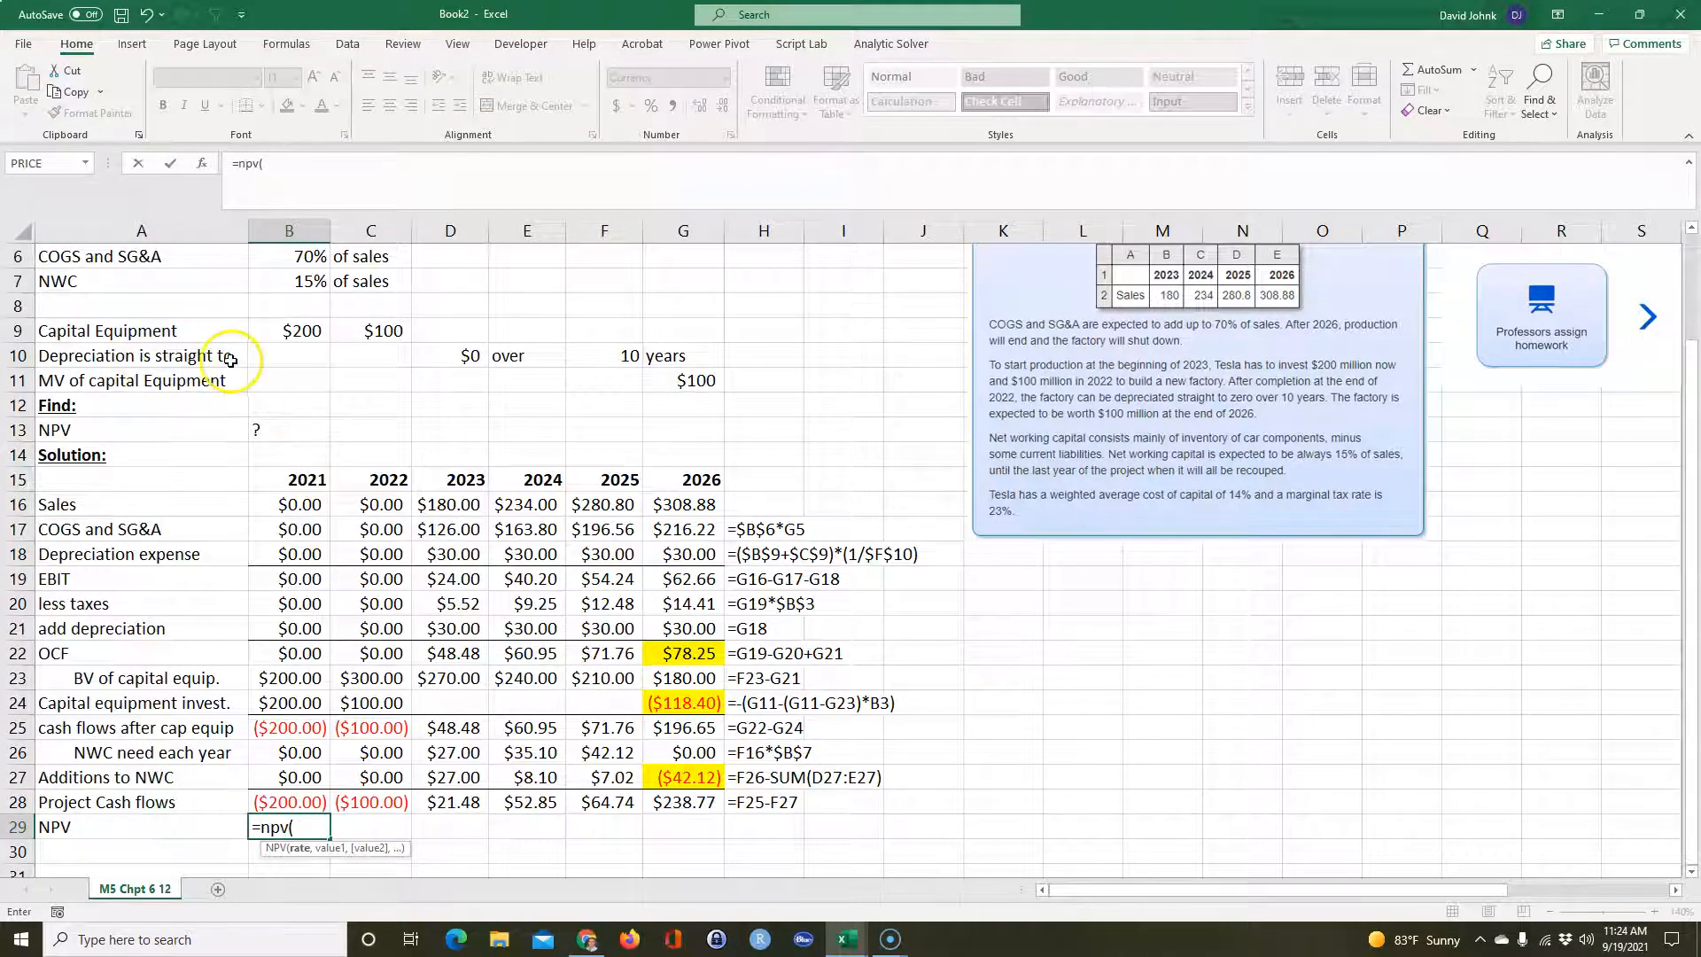
scroll(284, 310, up, 2)
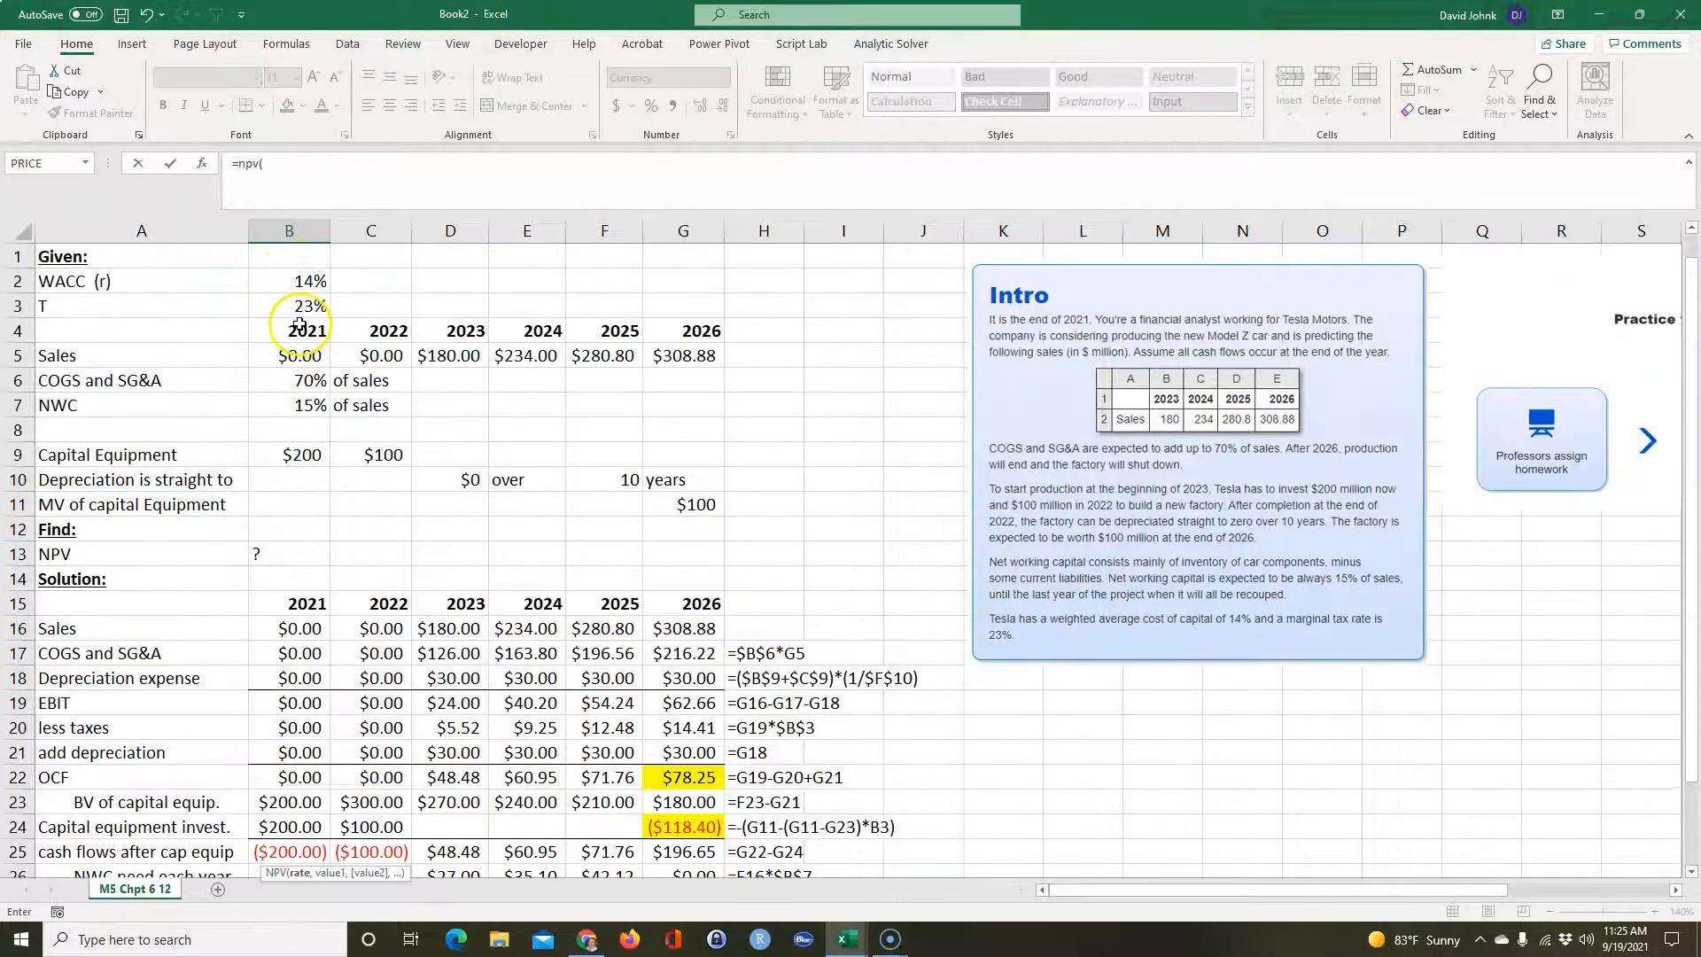
click(312, 281)
scroll(334, 483, down, 3)
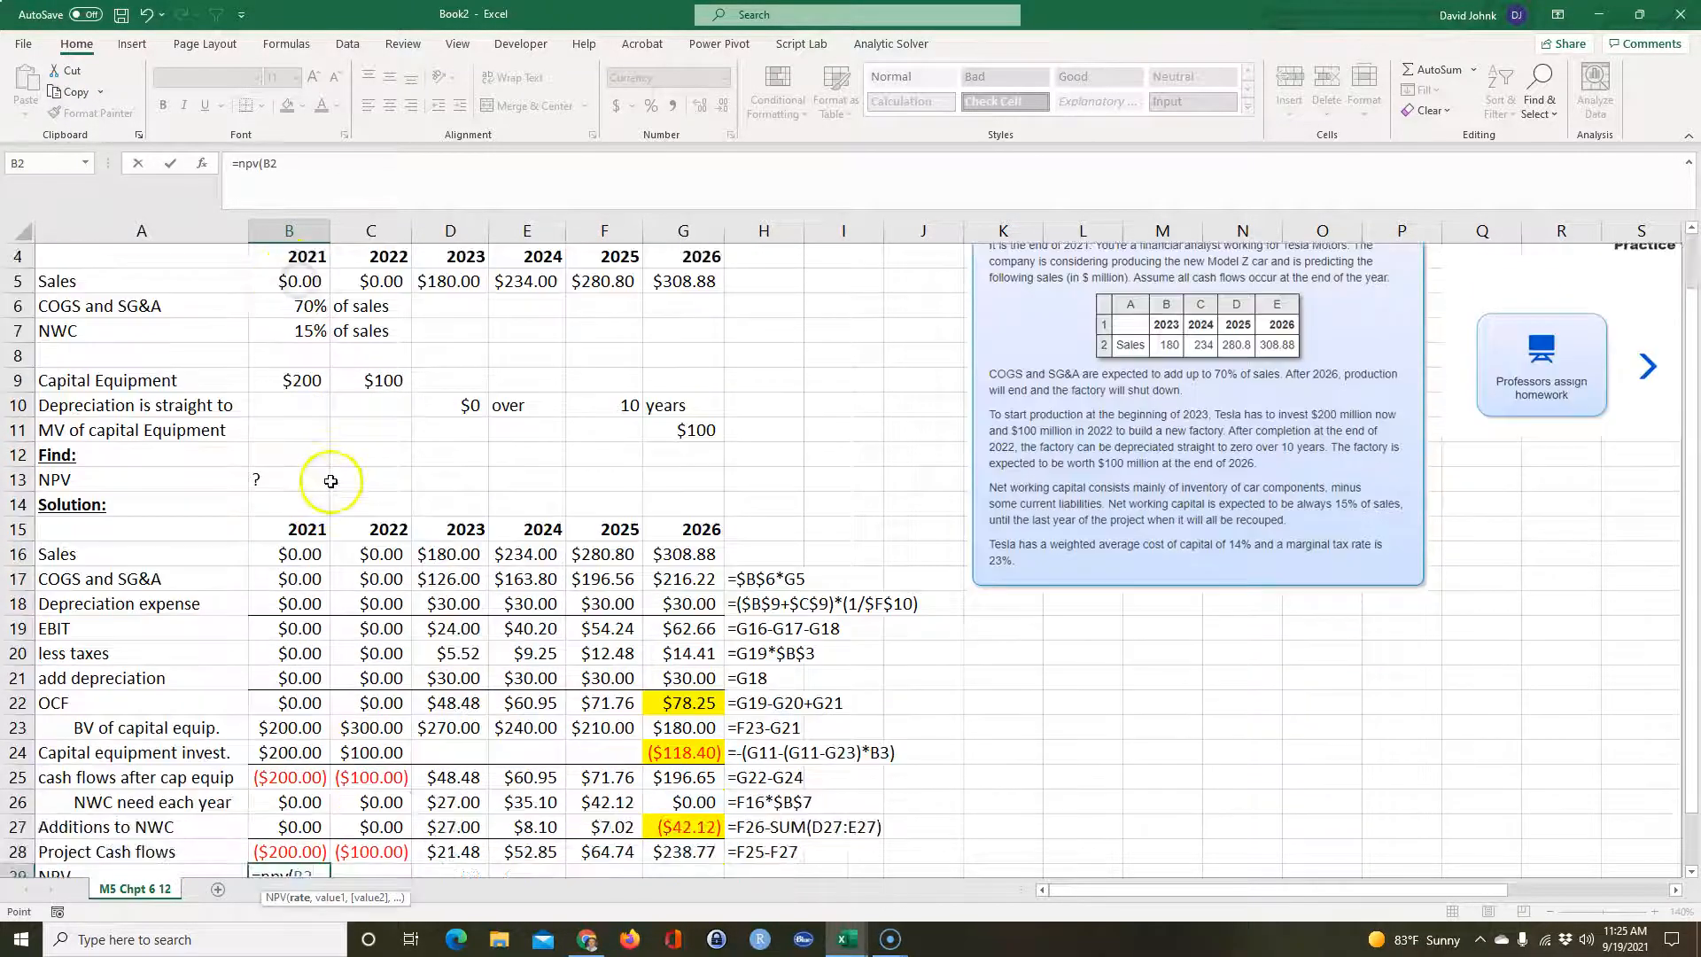
text(,)
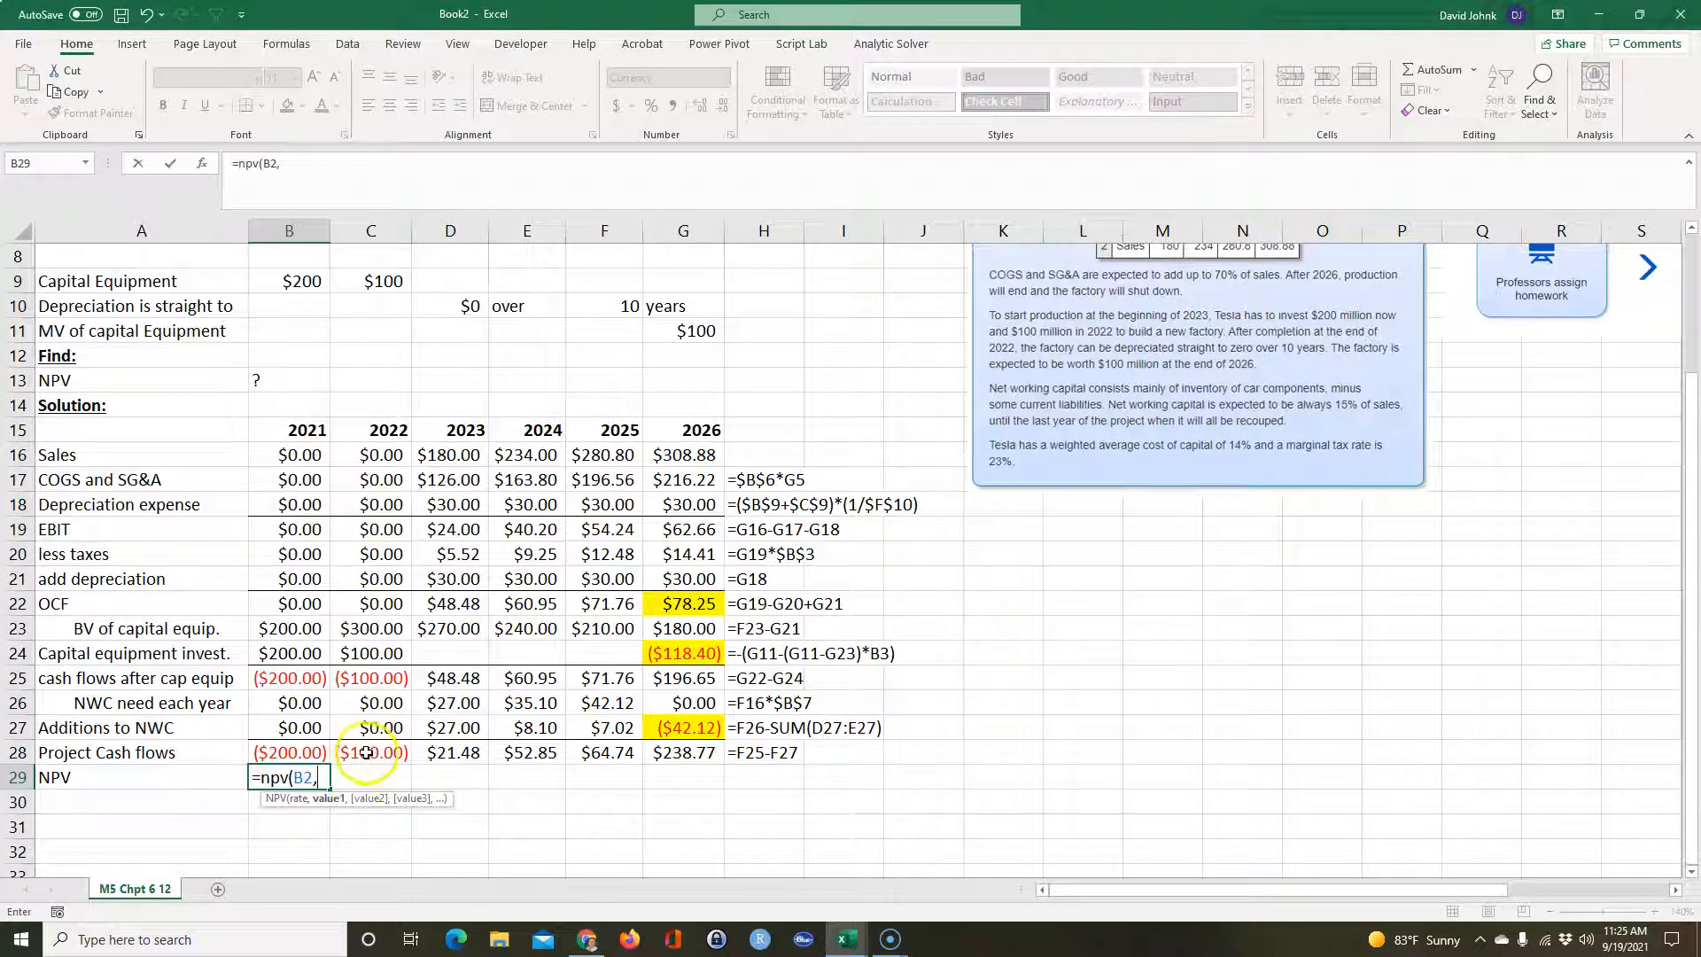
drag(377, 753, 678, 757)
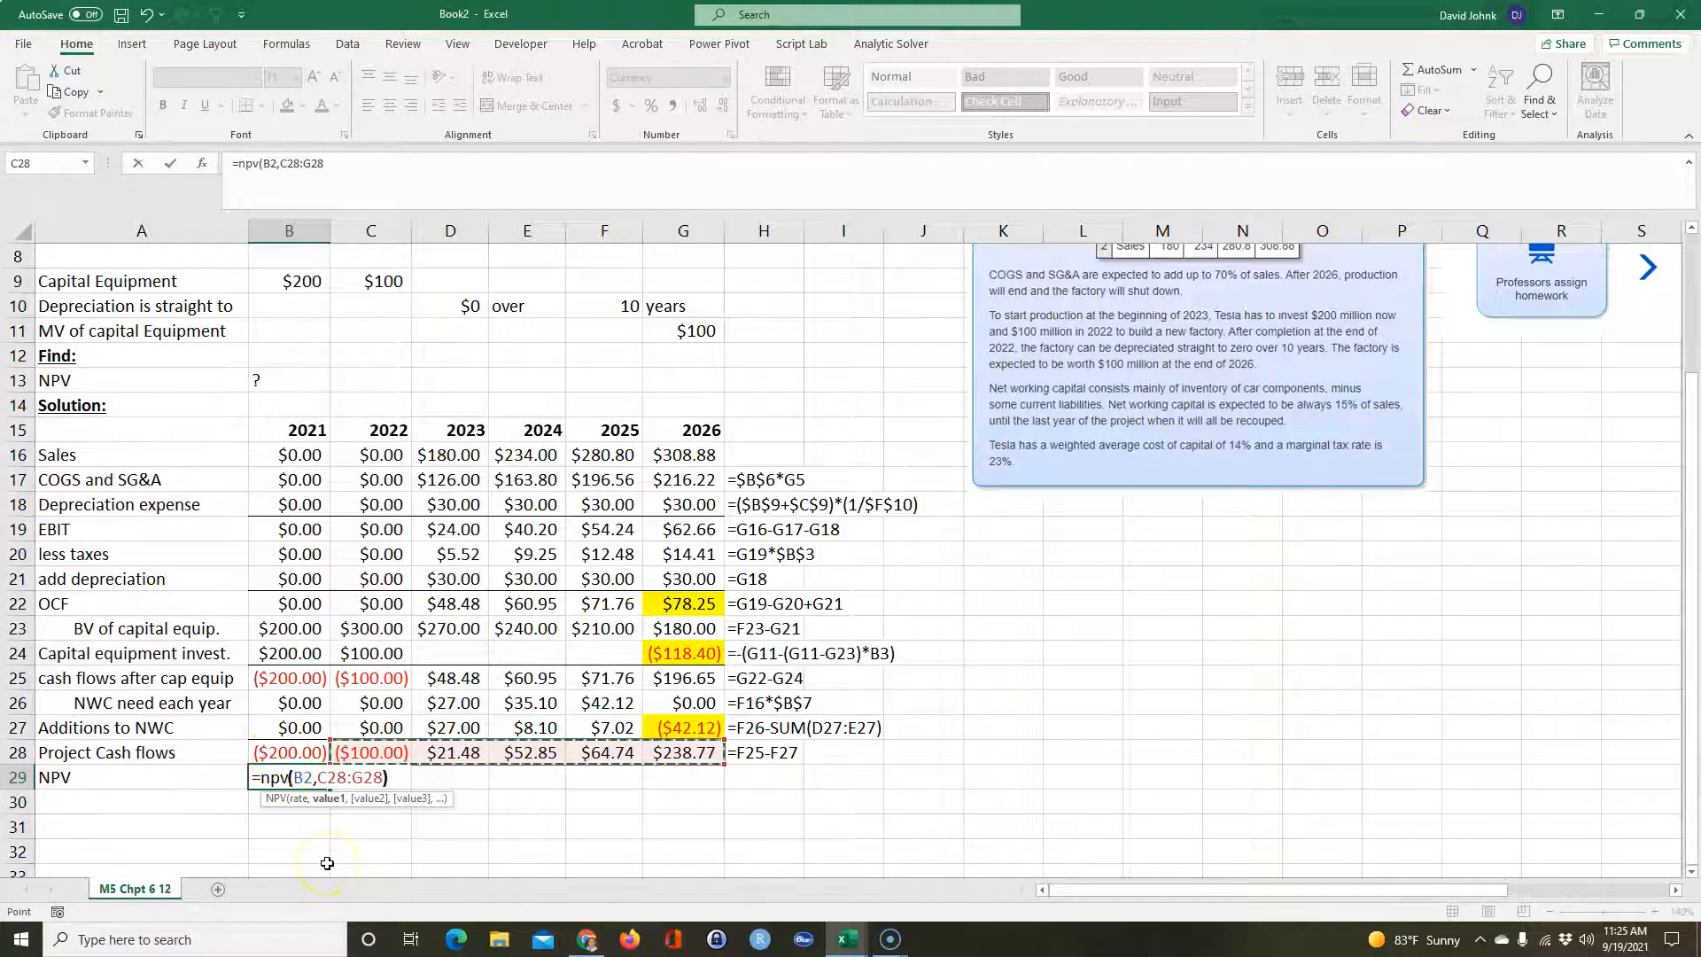
text())
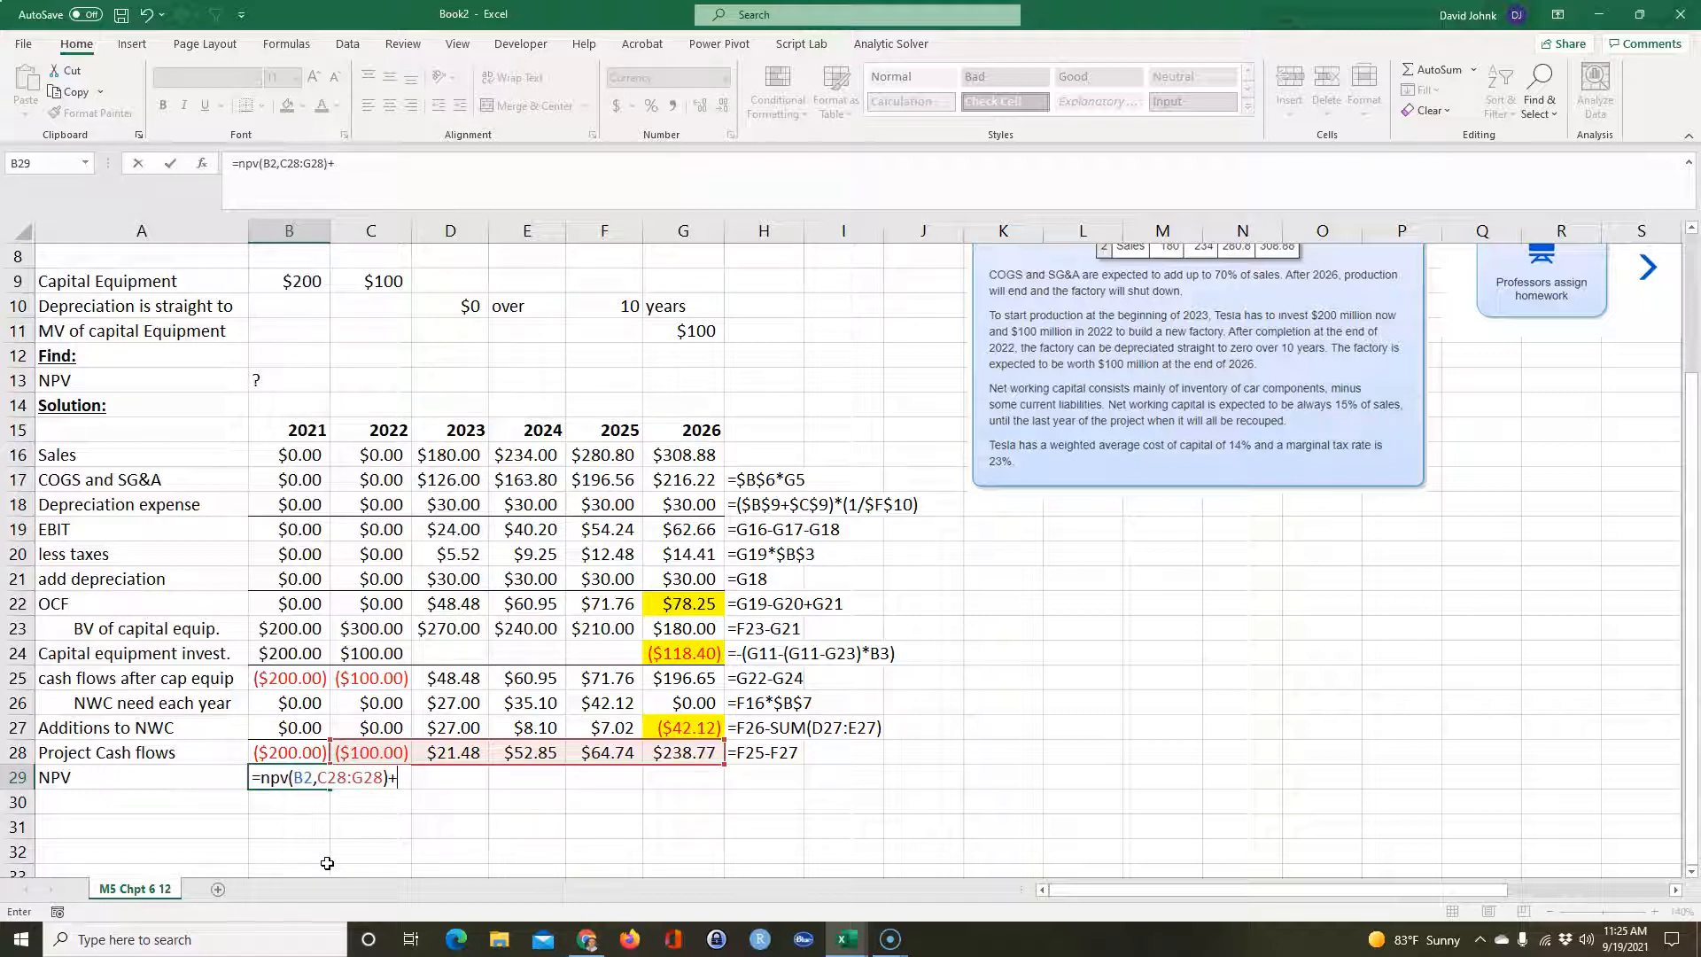
text(+)
click(282, 751)
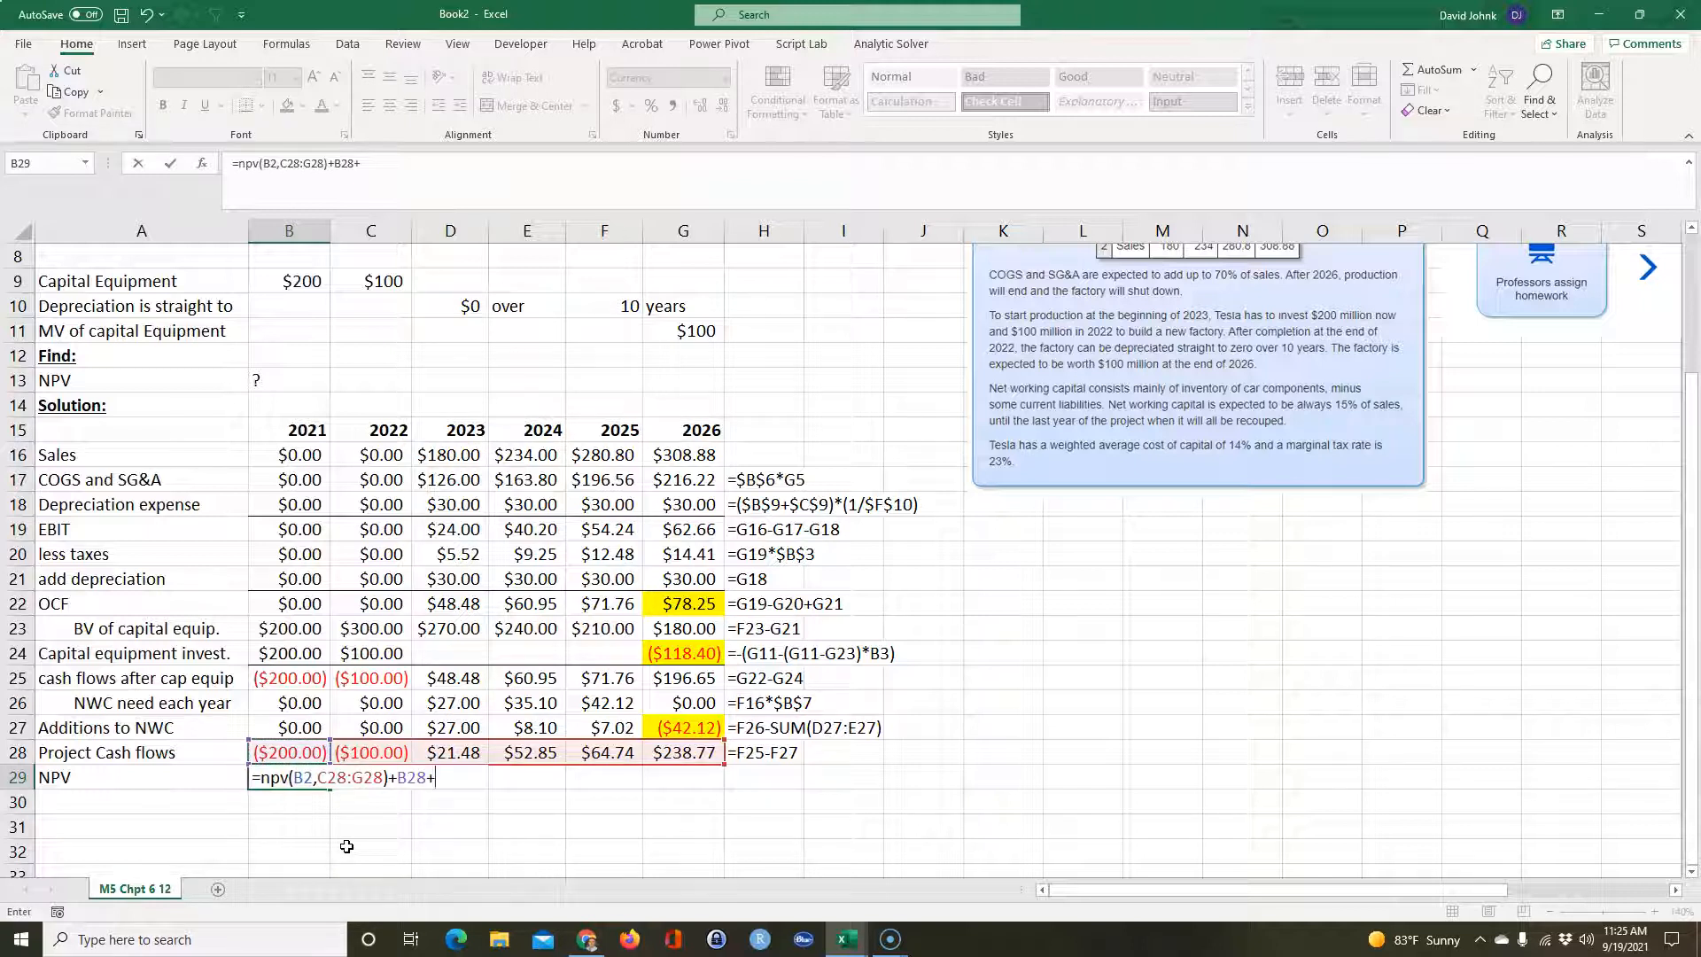
key(Return)
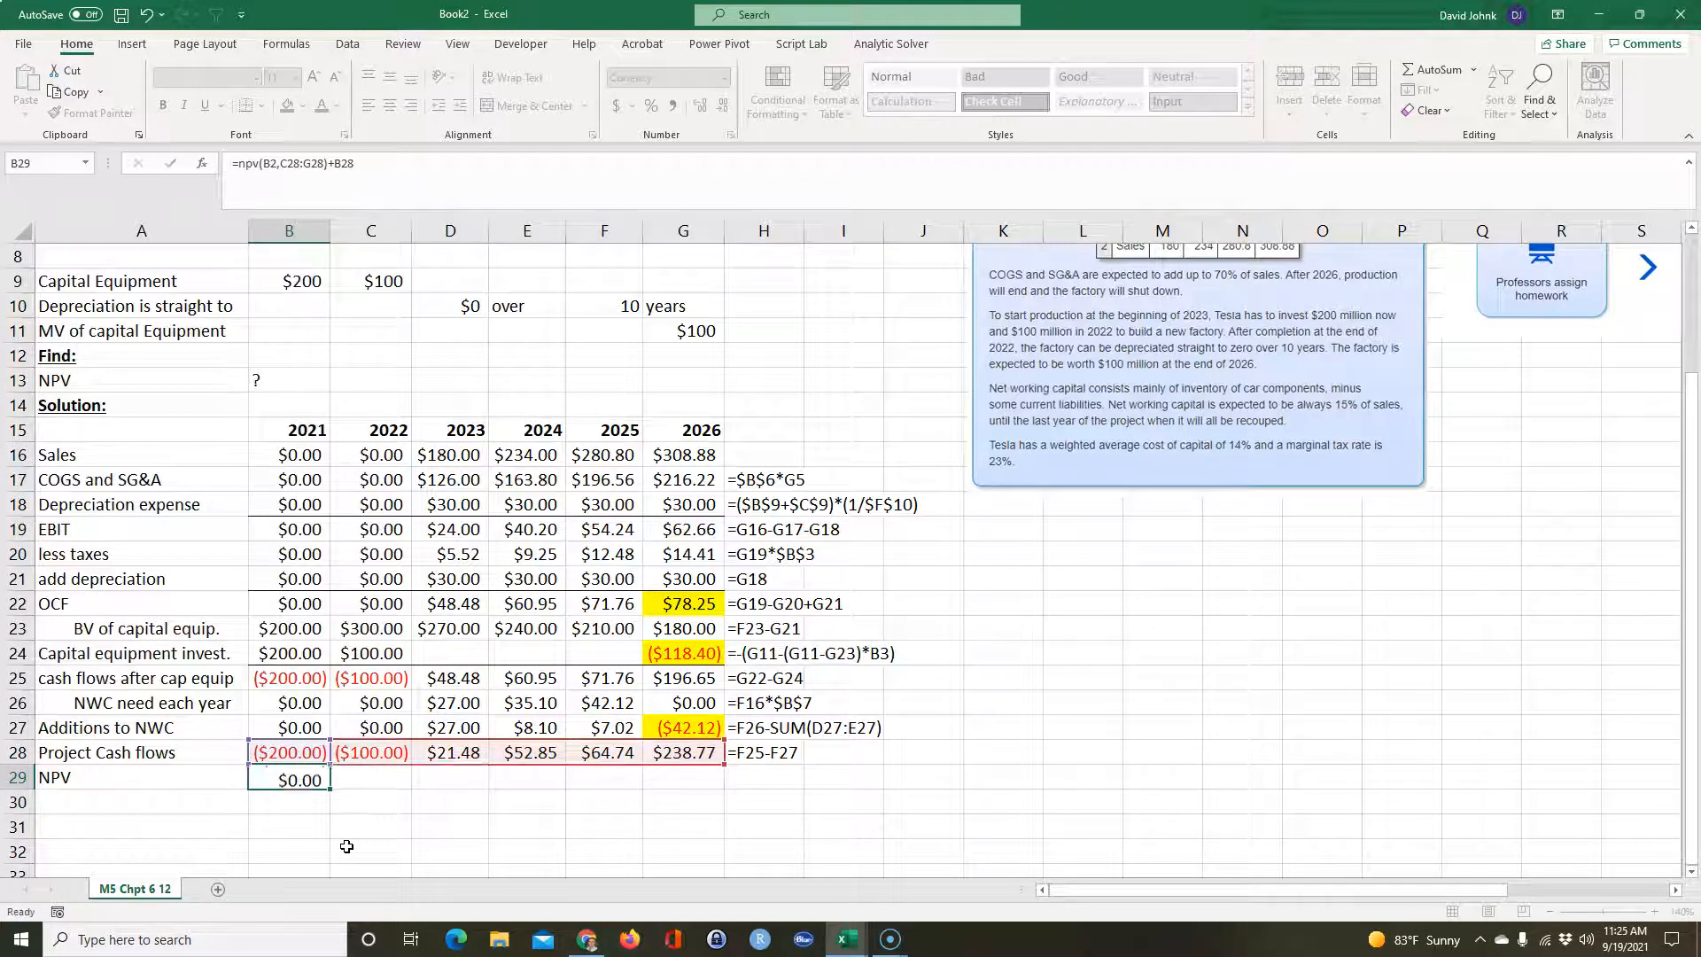
- Highlight A29:B29 in yellow and show the NPV formula of B29 as text in C29 with FORMULATEXT
drag(159, 778, 272, 777)
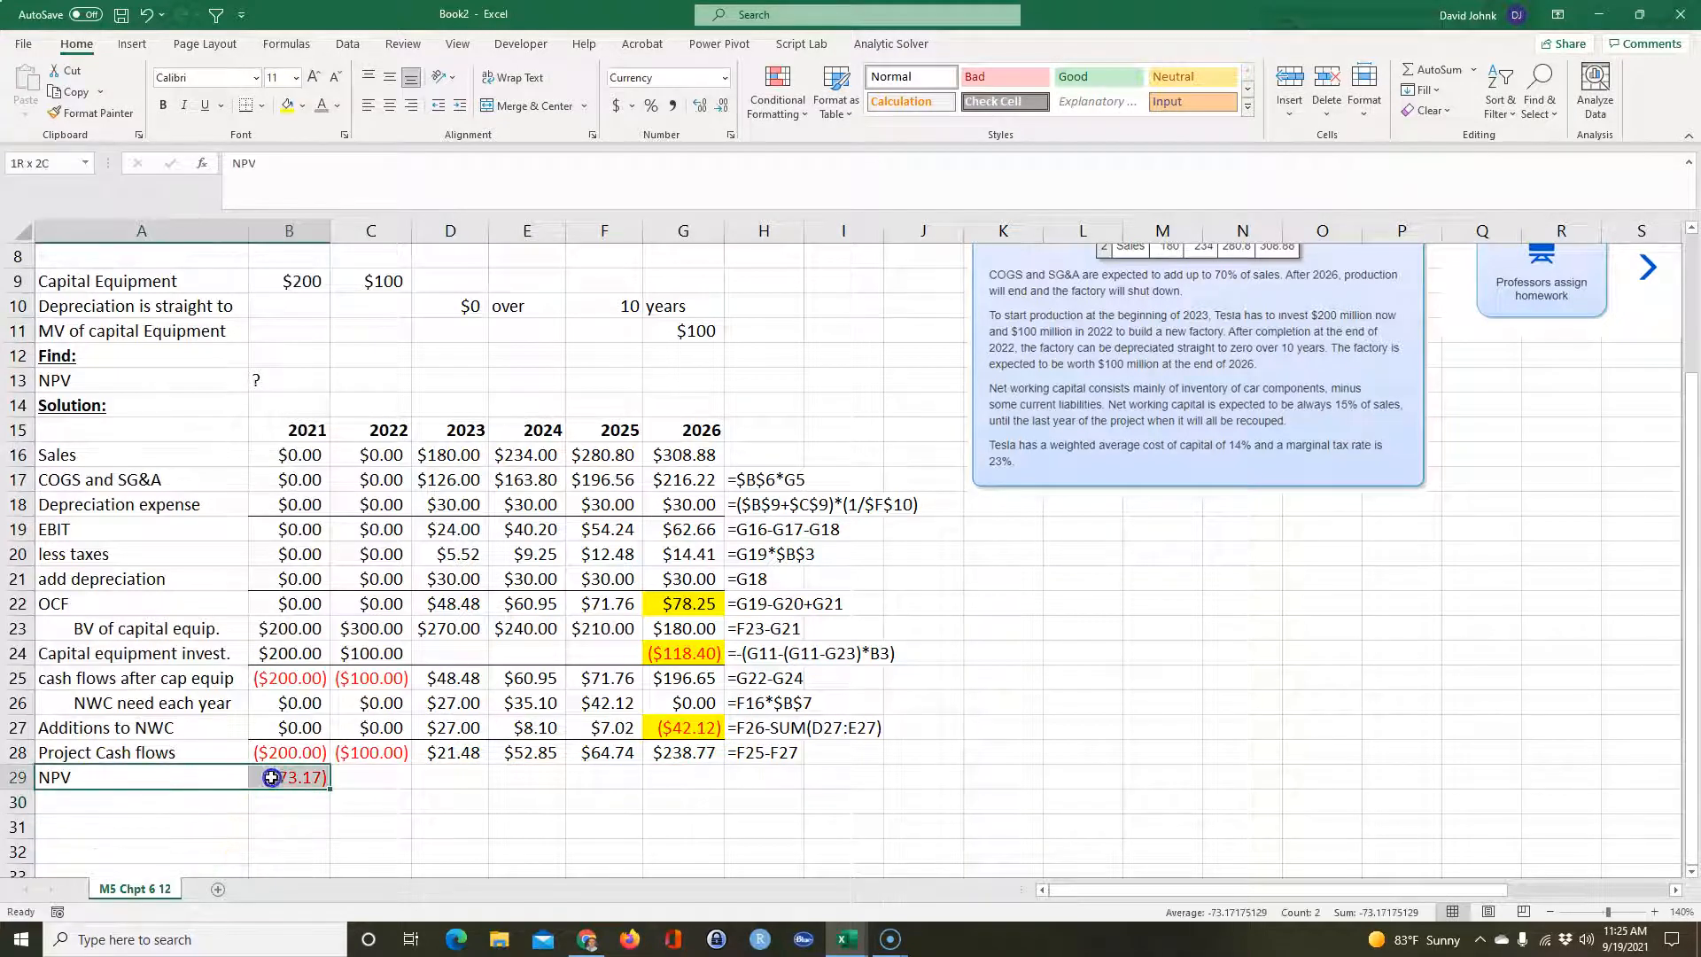
click(287, 104)
click(370, 780)
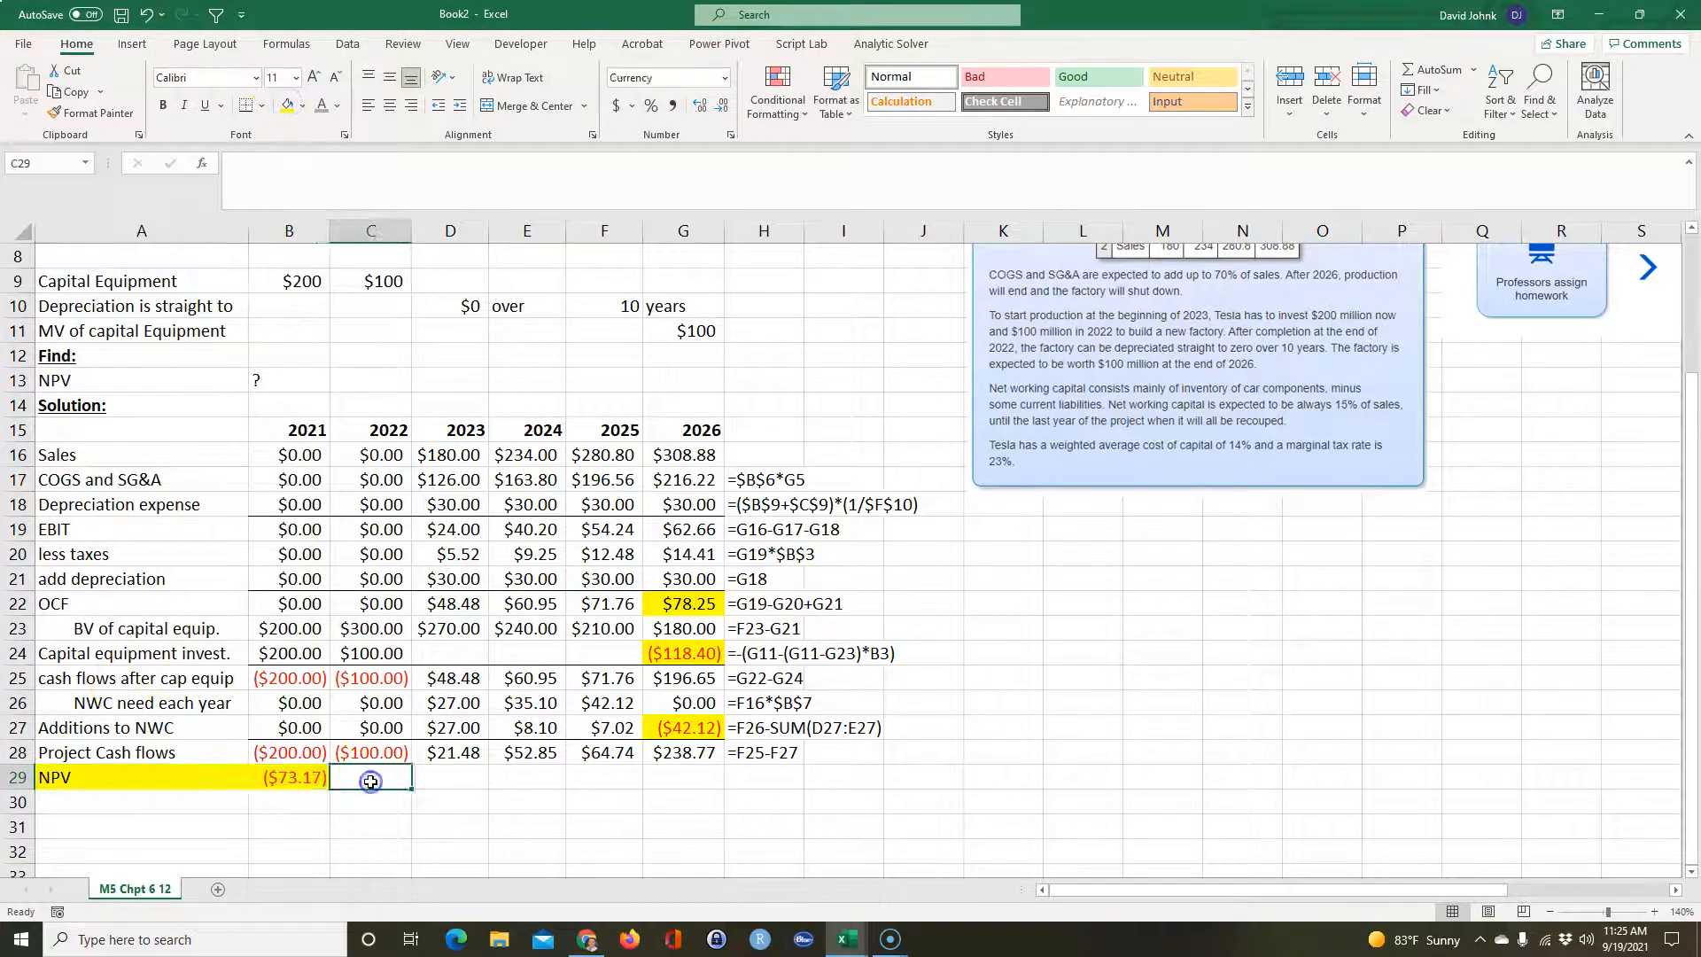
text(=form)
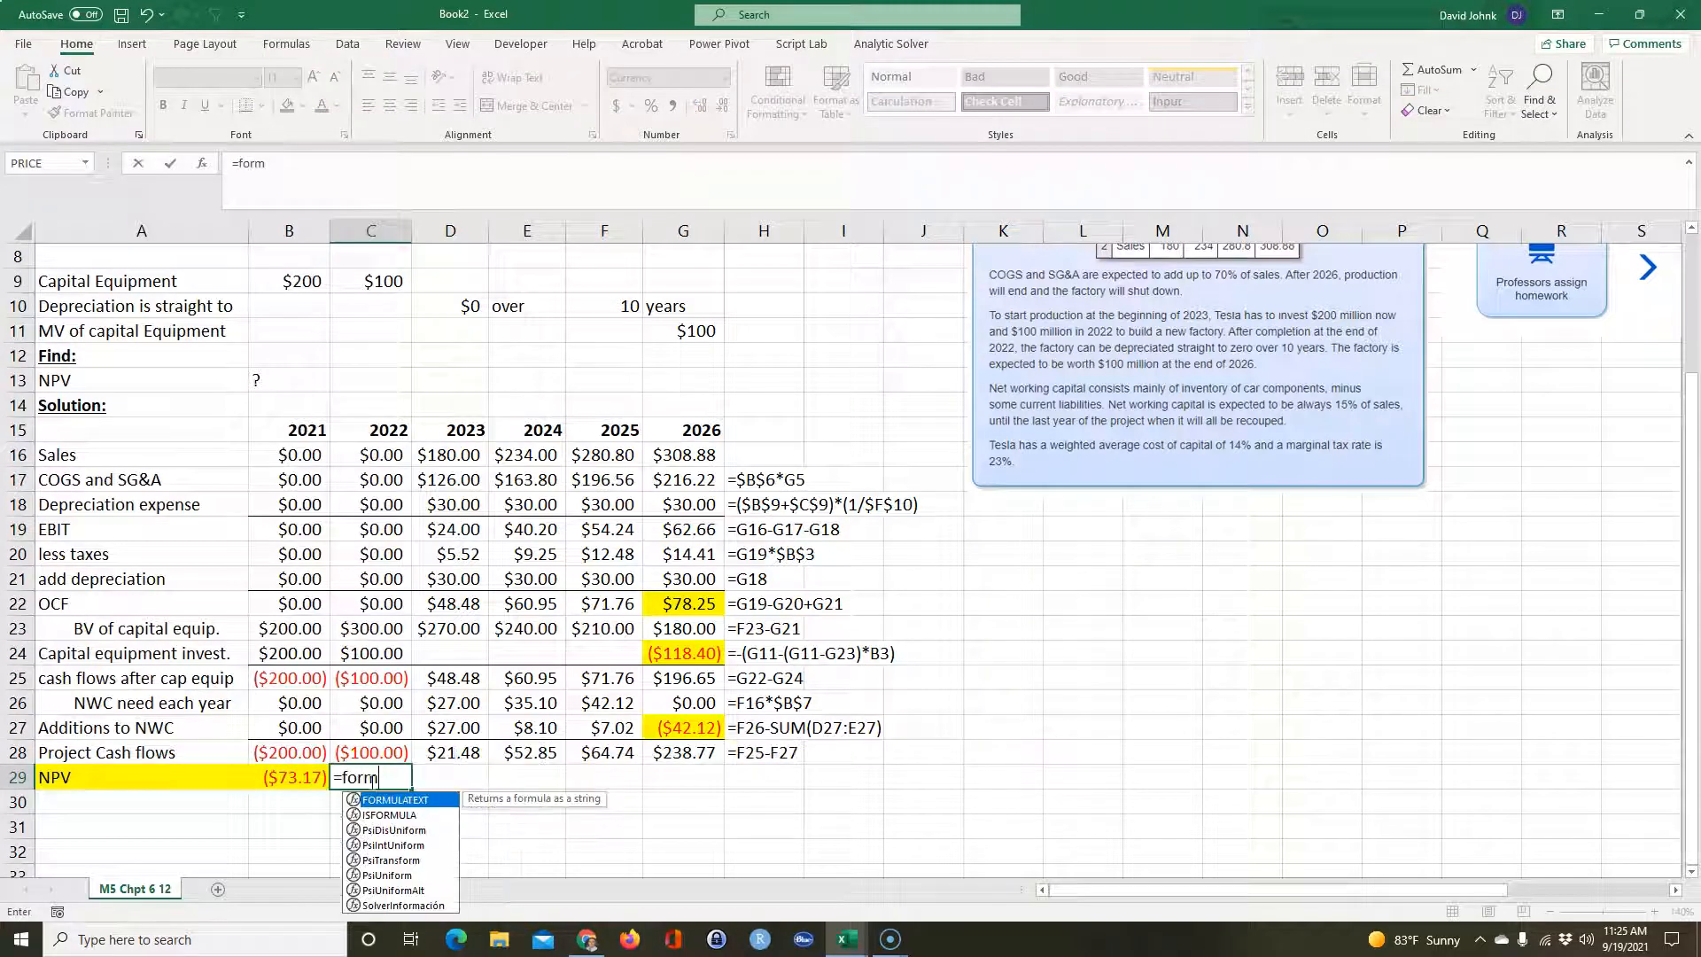
right_click(370, 781)
double_click(403, 800)
click(282, 778)
key(Return)
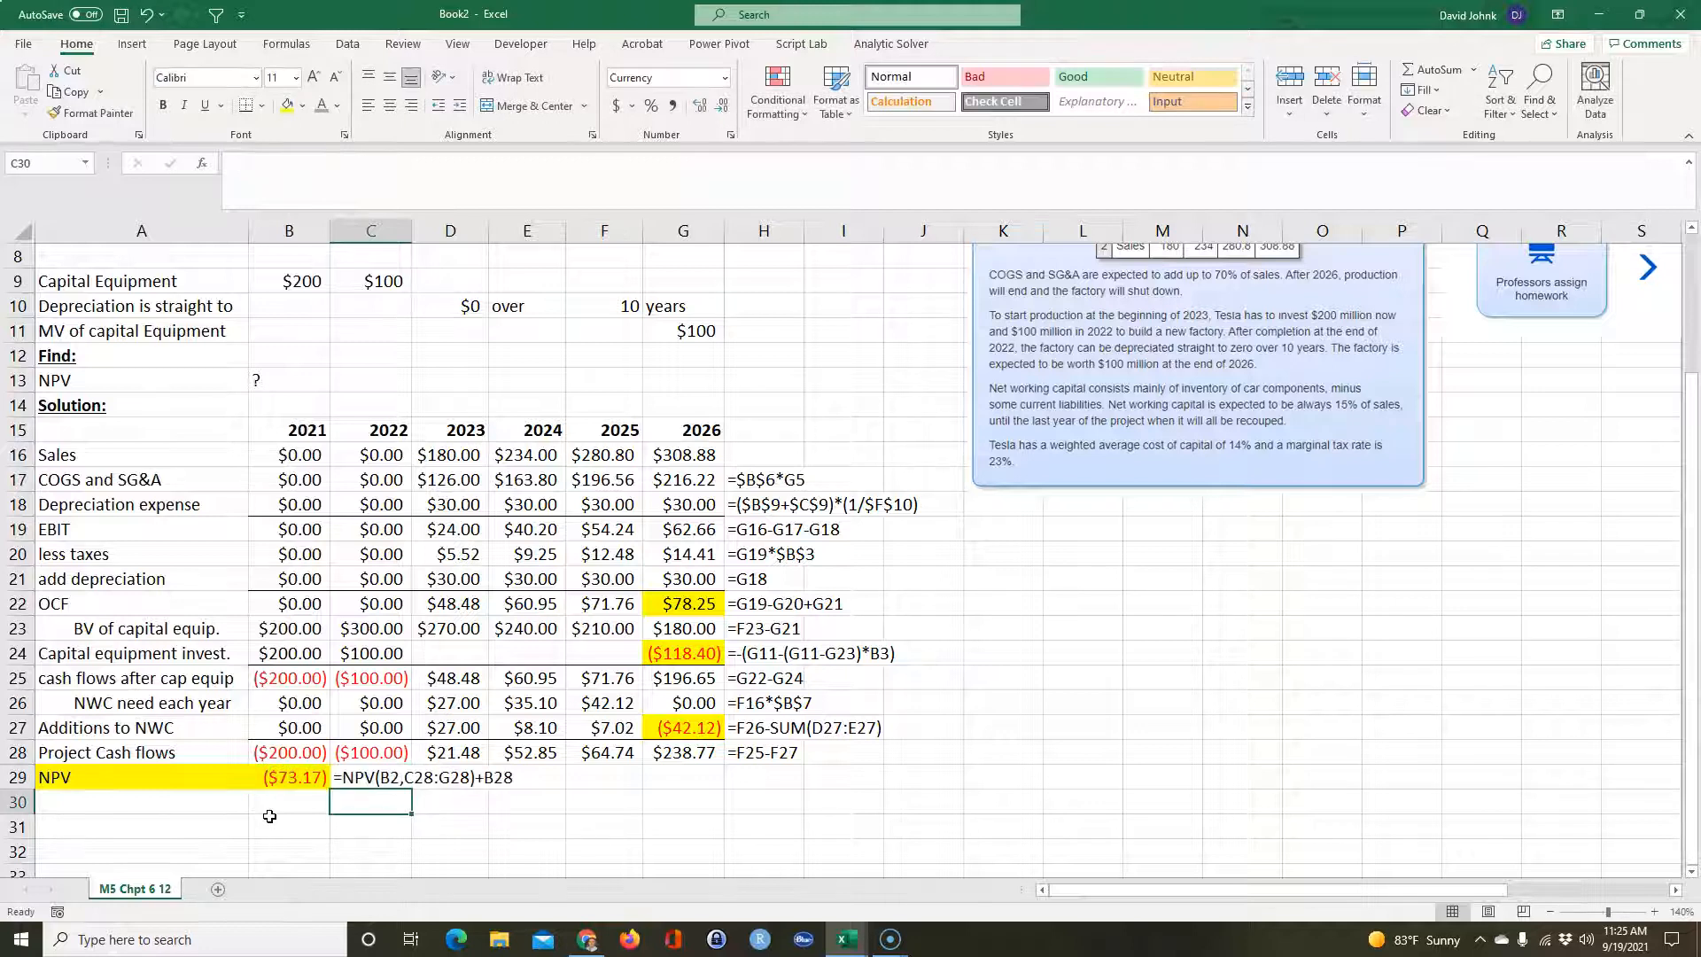
click(259, 778)
click(631, 803)
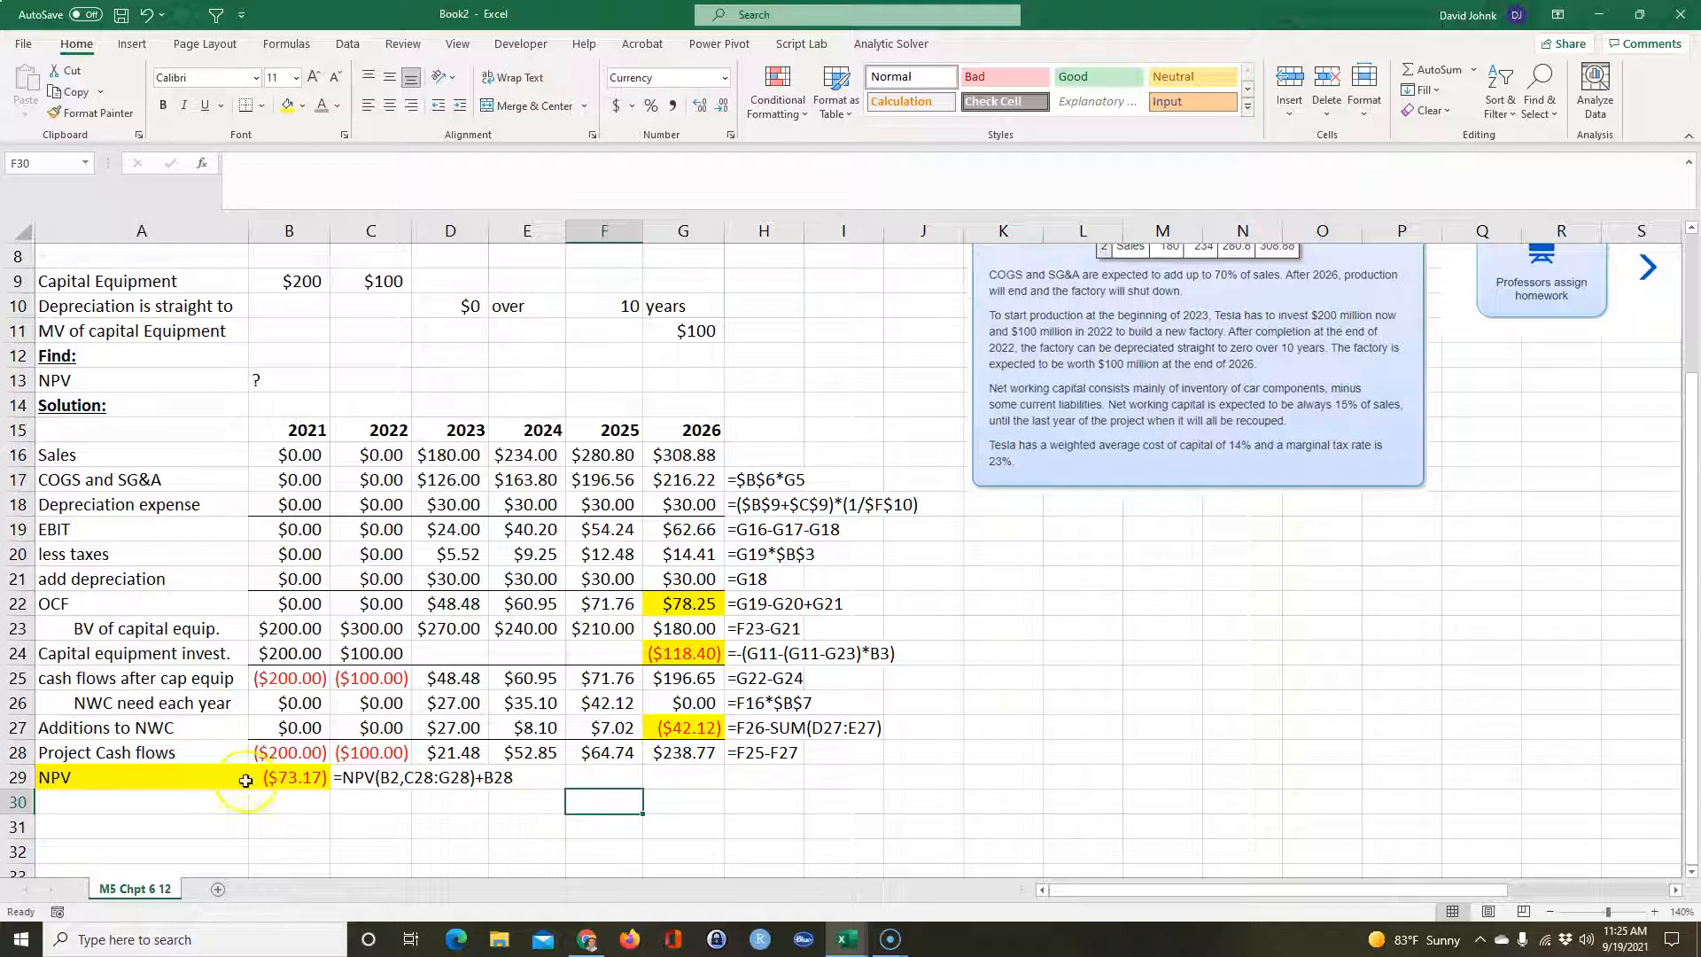
- Label the row below NPV in A30 as IRR
click(87, 804)
text(IR)
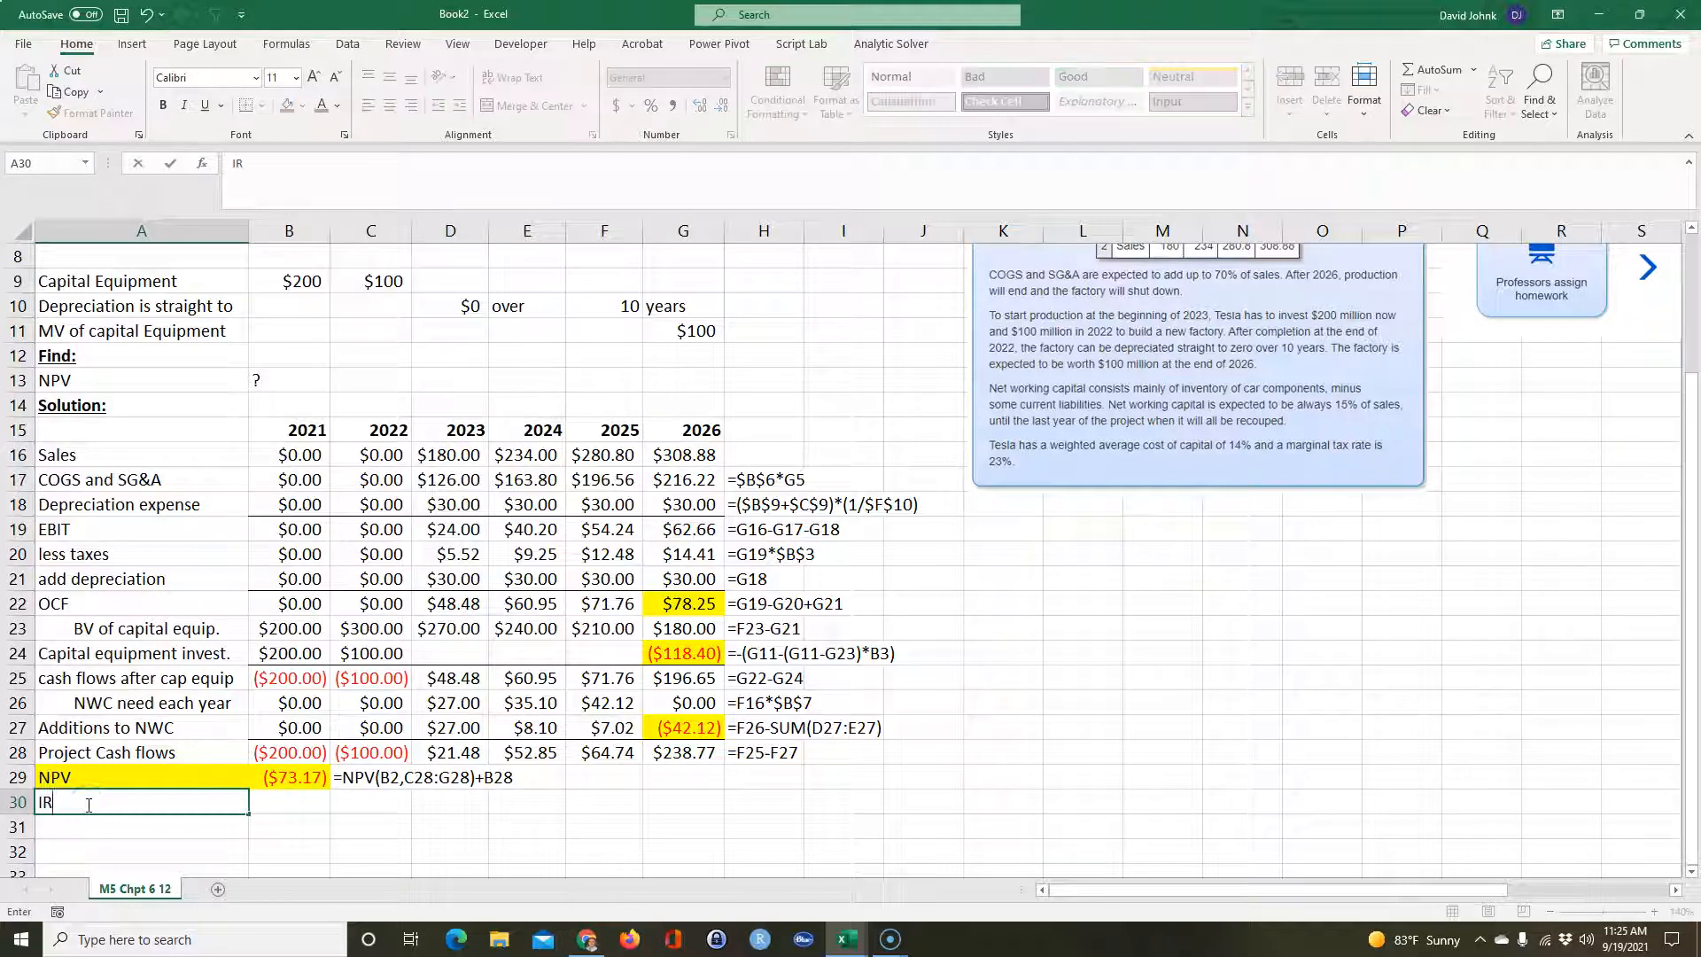
key(Return)
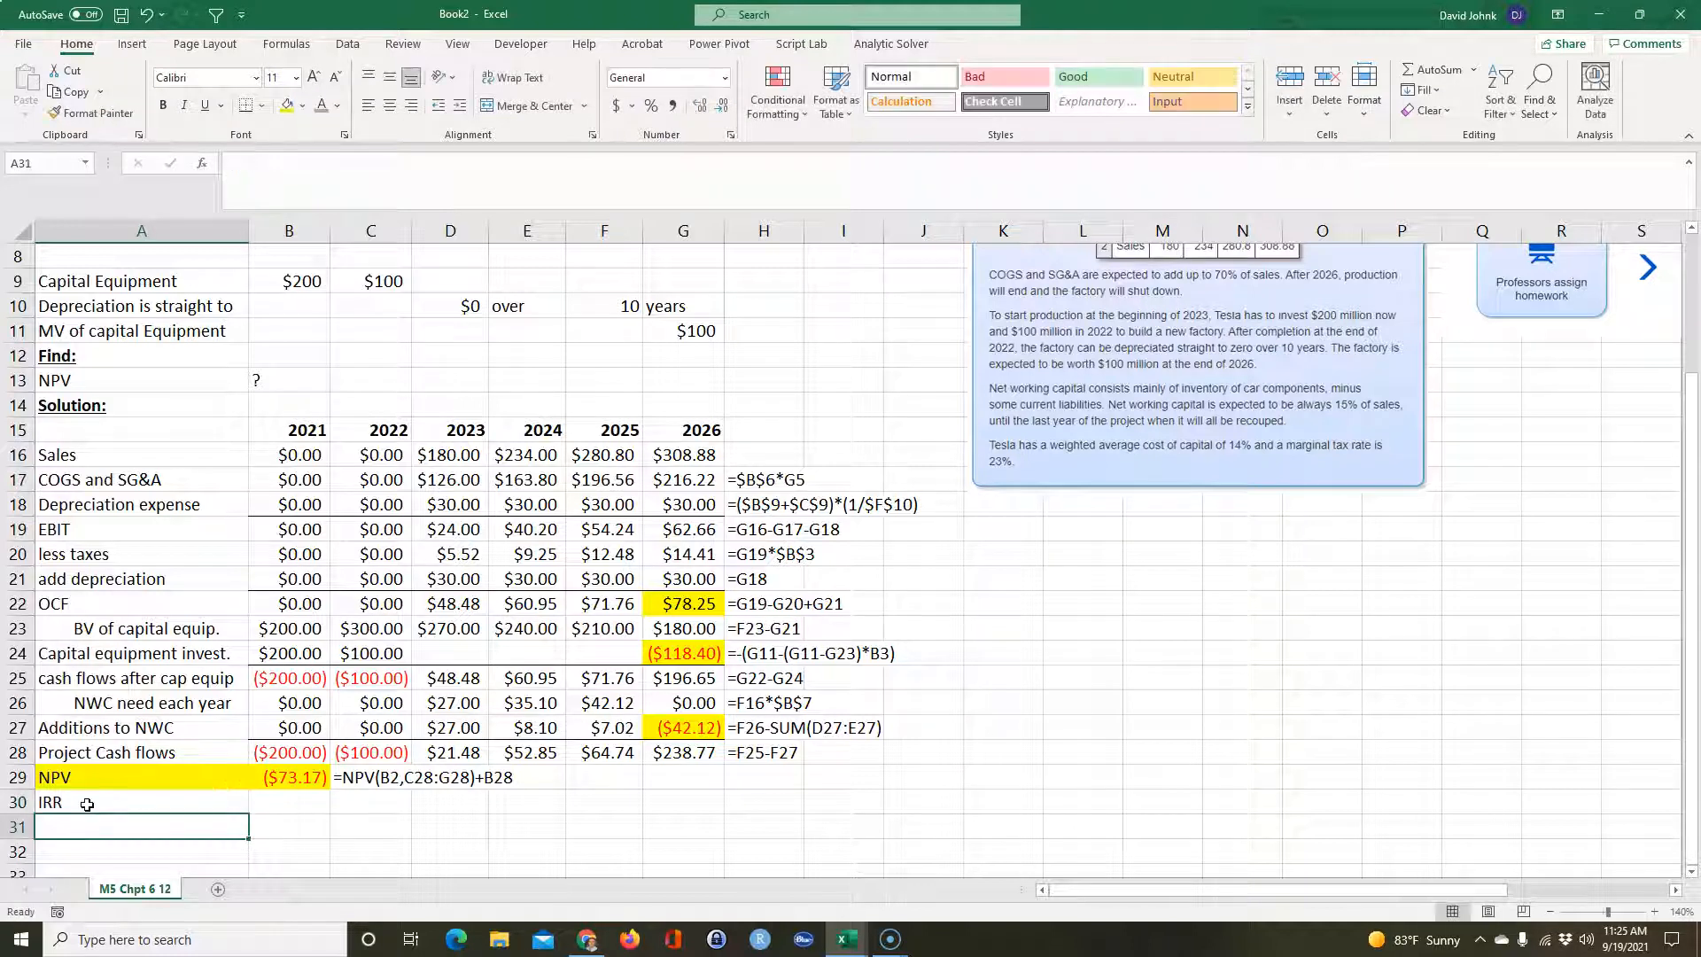
- Calculate the project's internal rate of return in B30 with =IRR(B28:G28)
key(Up)
key(Right)
text(=irr()
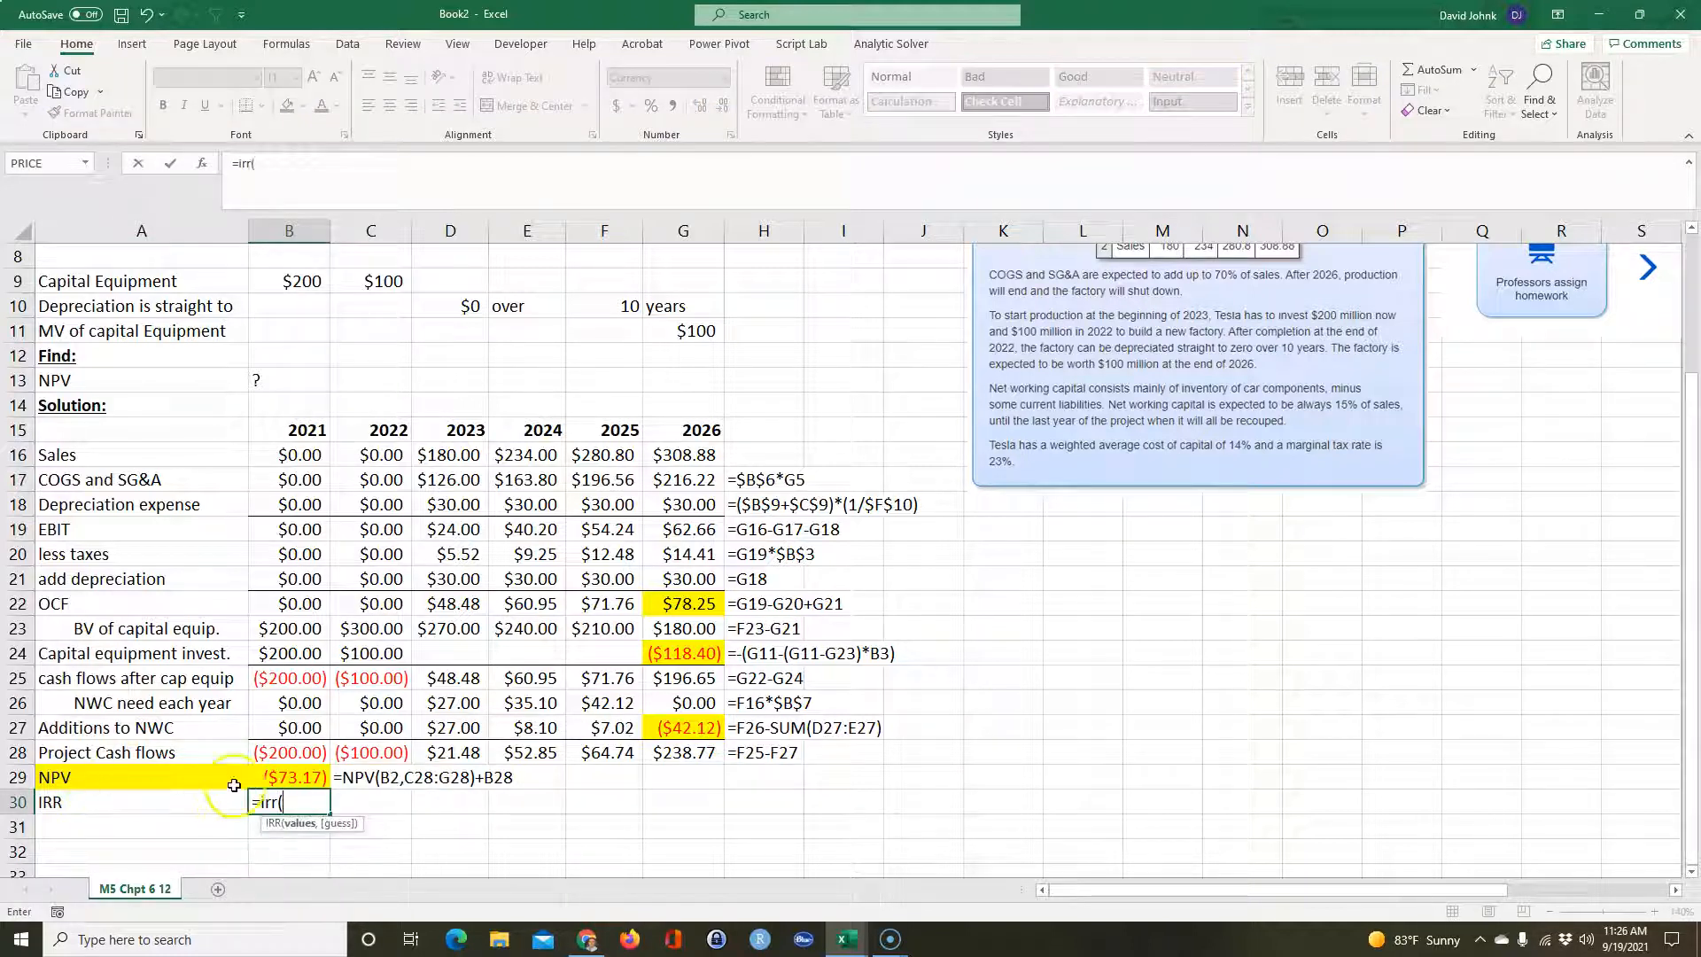
drag(285, 753, 692, 763)
key(Return)
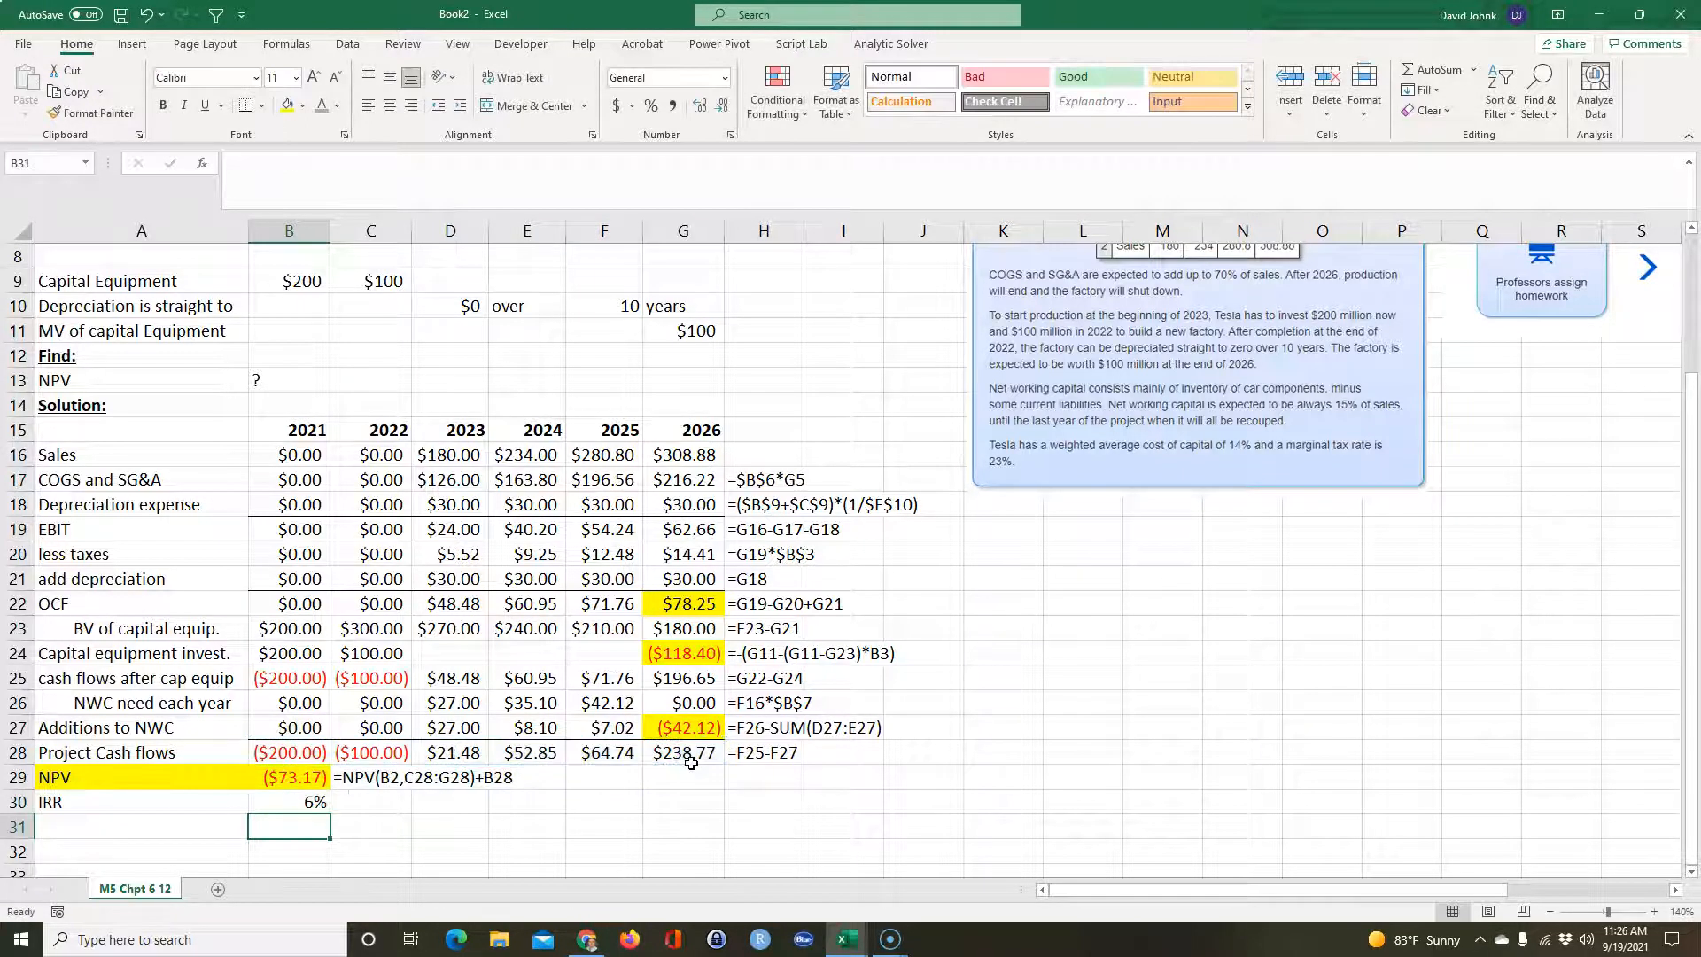
- Format the IRR in B30 to show two decimal places
click(294, 802)
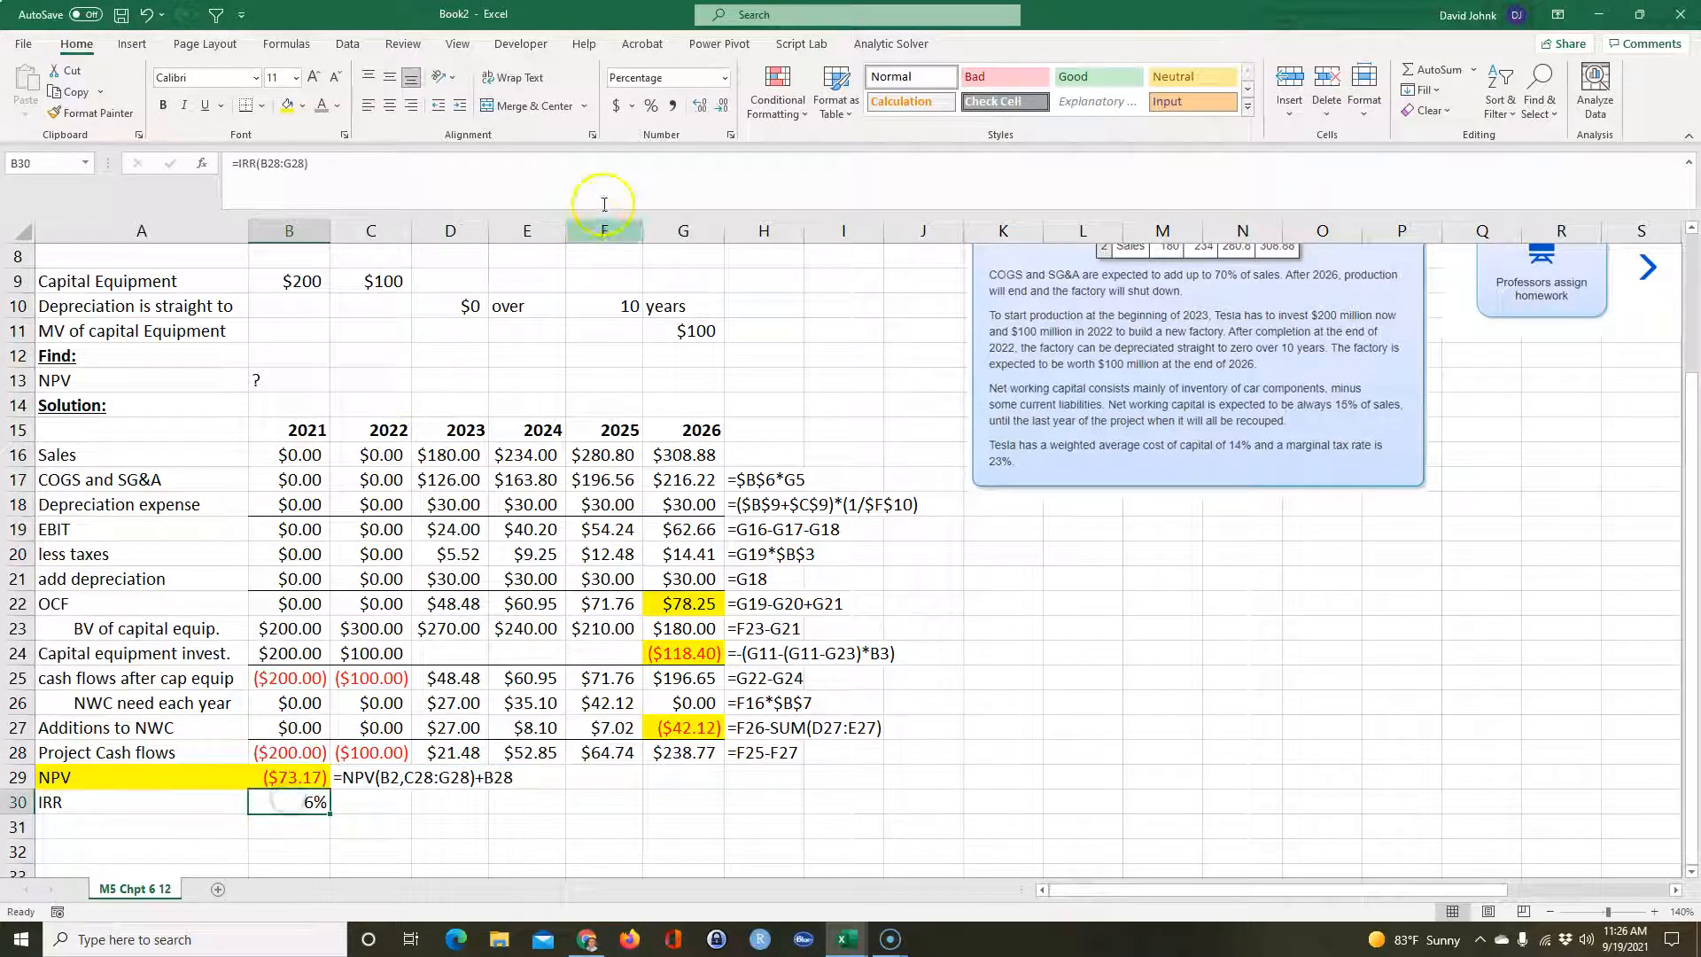
click(700, 109)
click(700, 110)
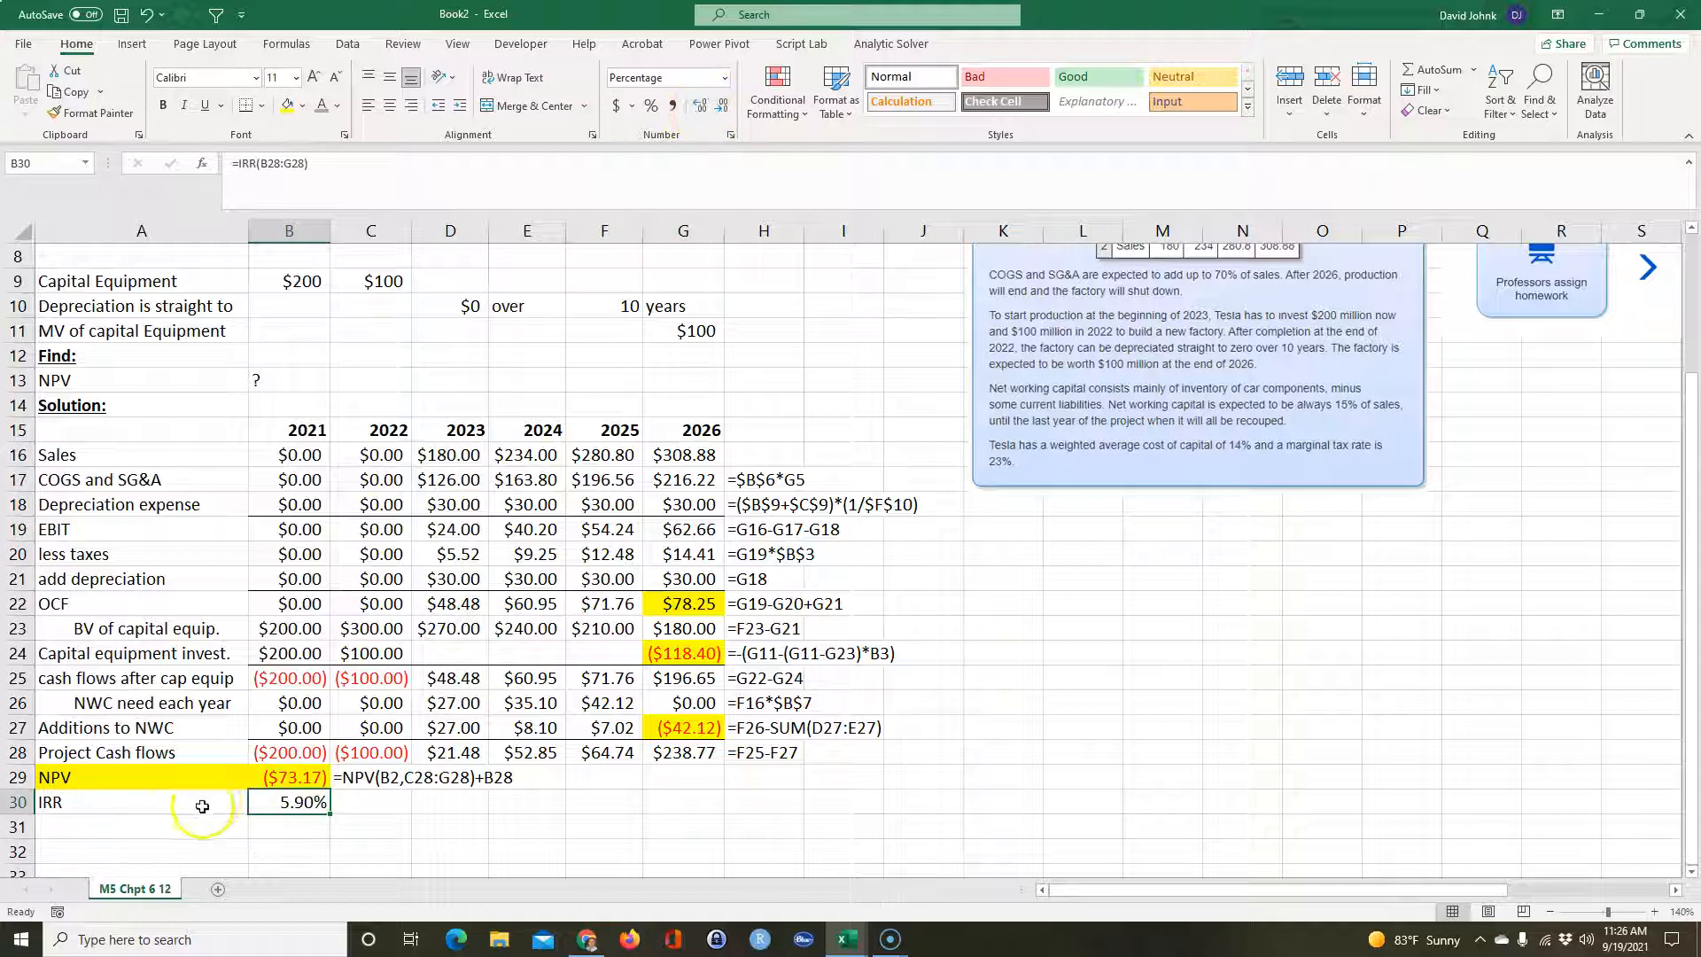
scroll(264, 797, up, 3)
click(303, 280)
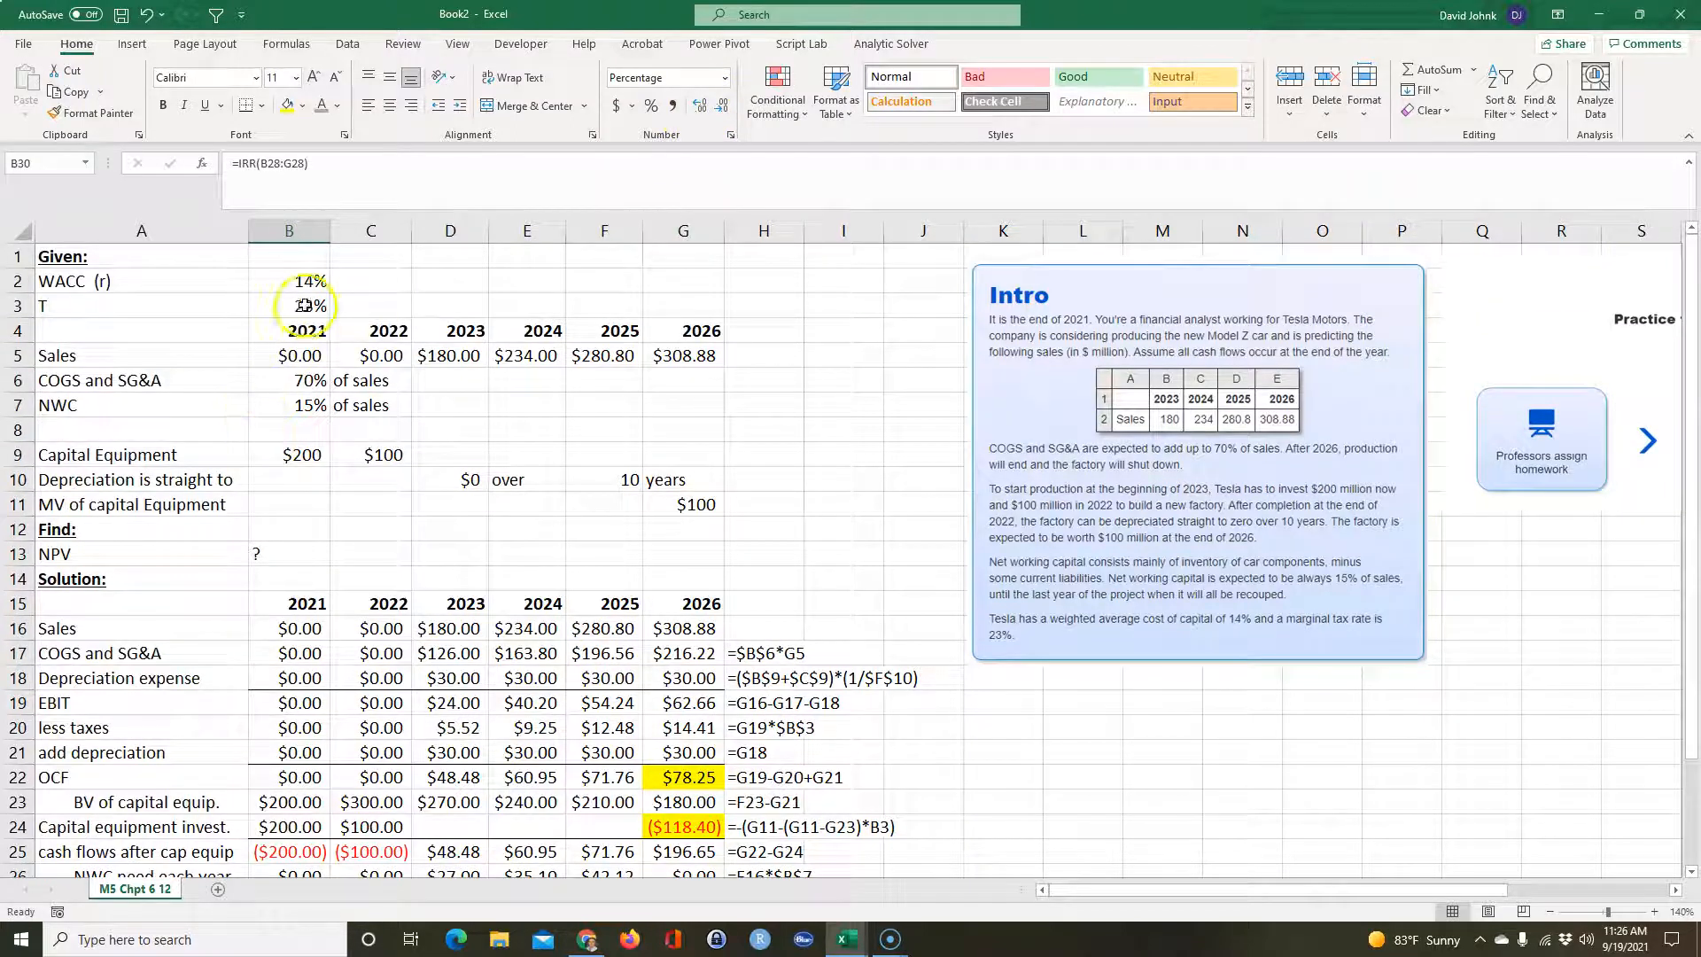
scroll(304, 437, down, 4)
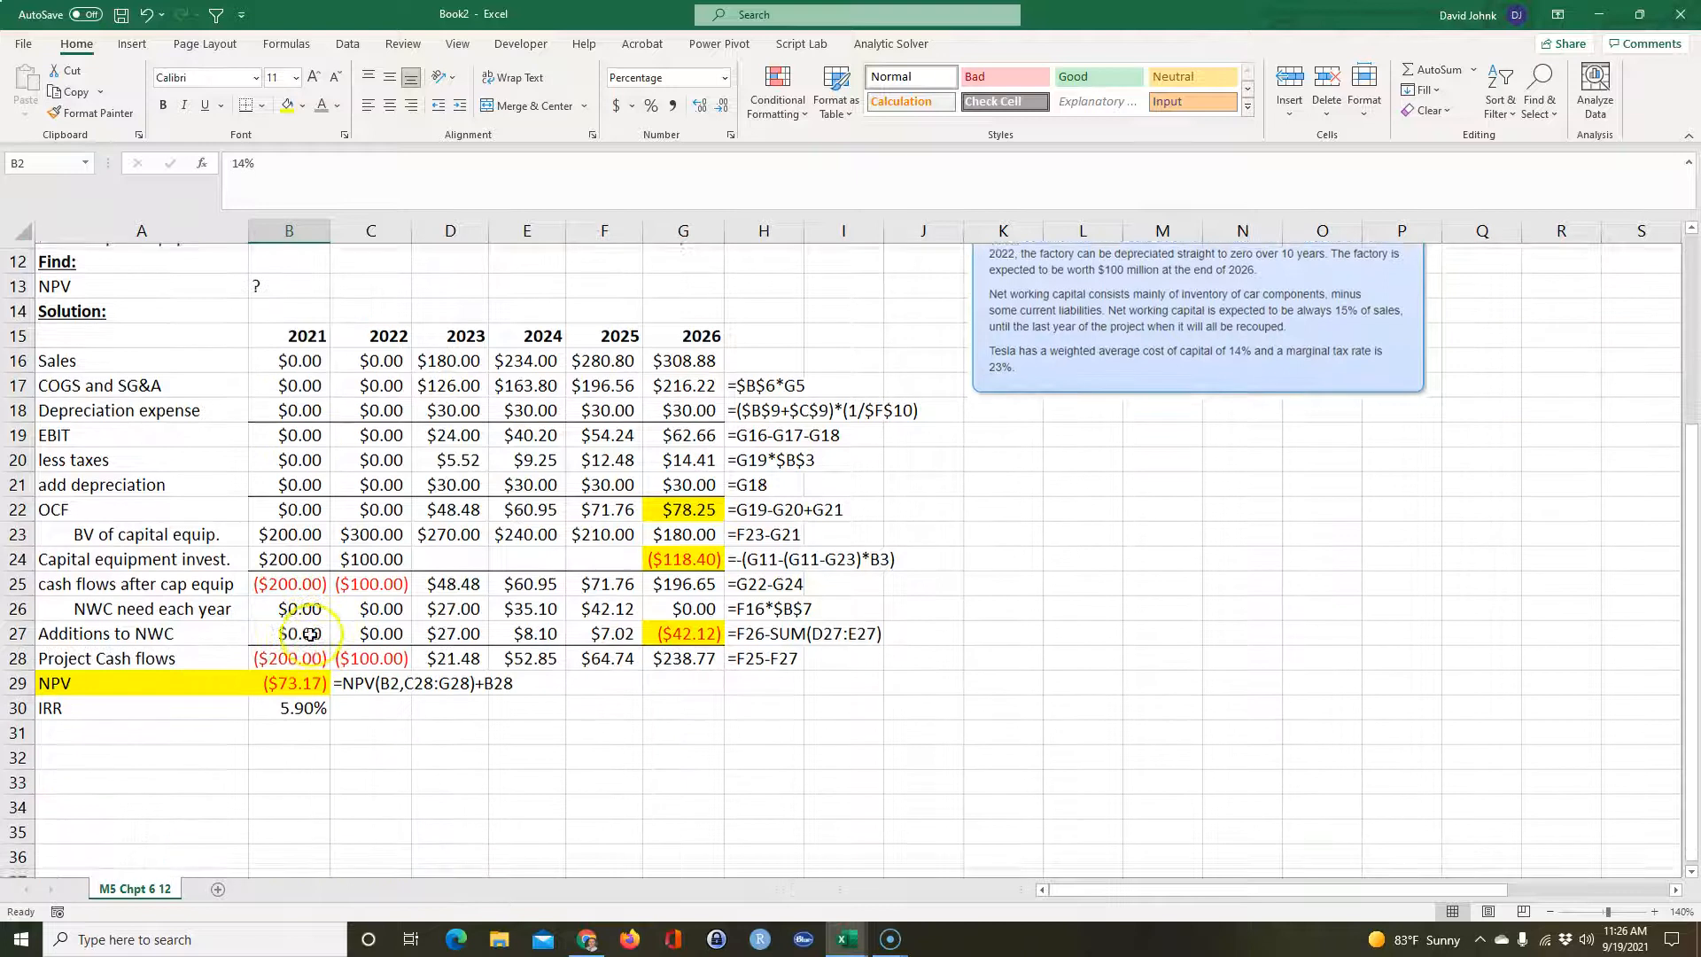
click(300, 710)
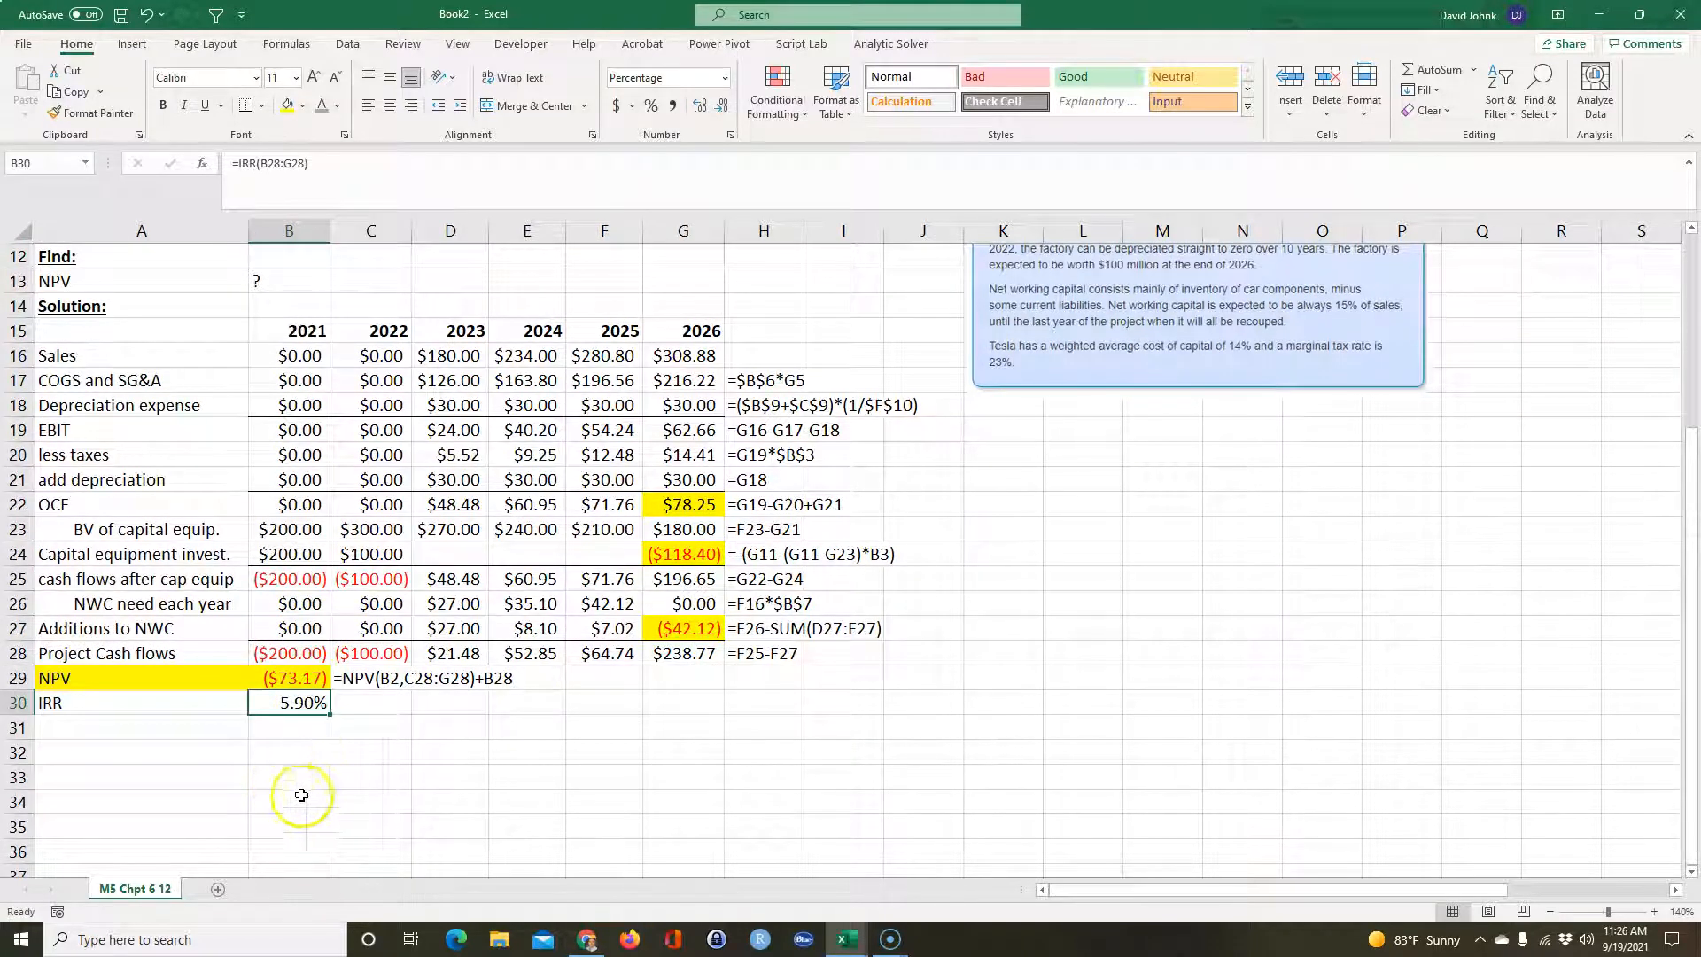
- Show the IRR formula of B30 as text in C30 by filling the FORMULATEXT formula down from C29
click(358, 681)
drag(414, 693, 413, 720)
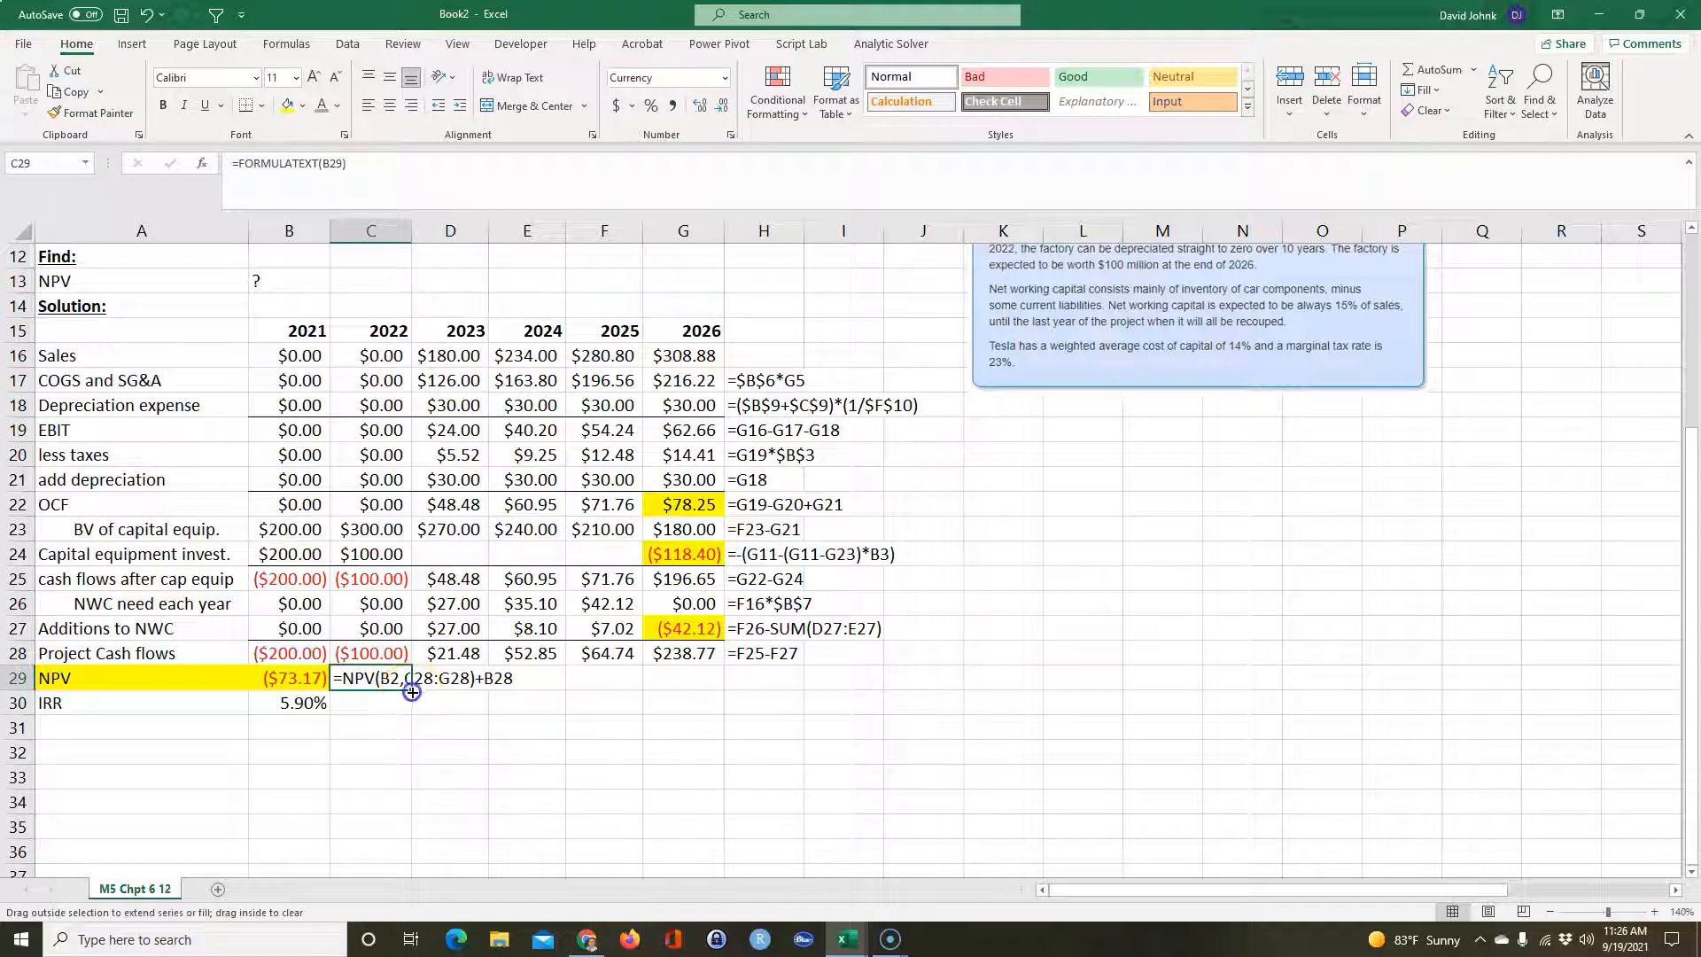
click(362, 800)
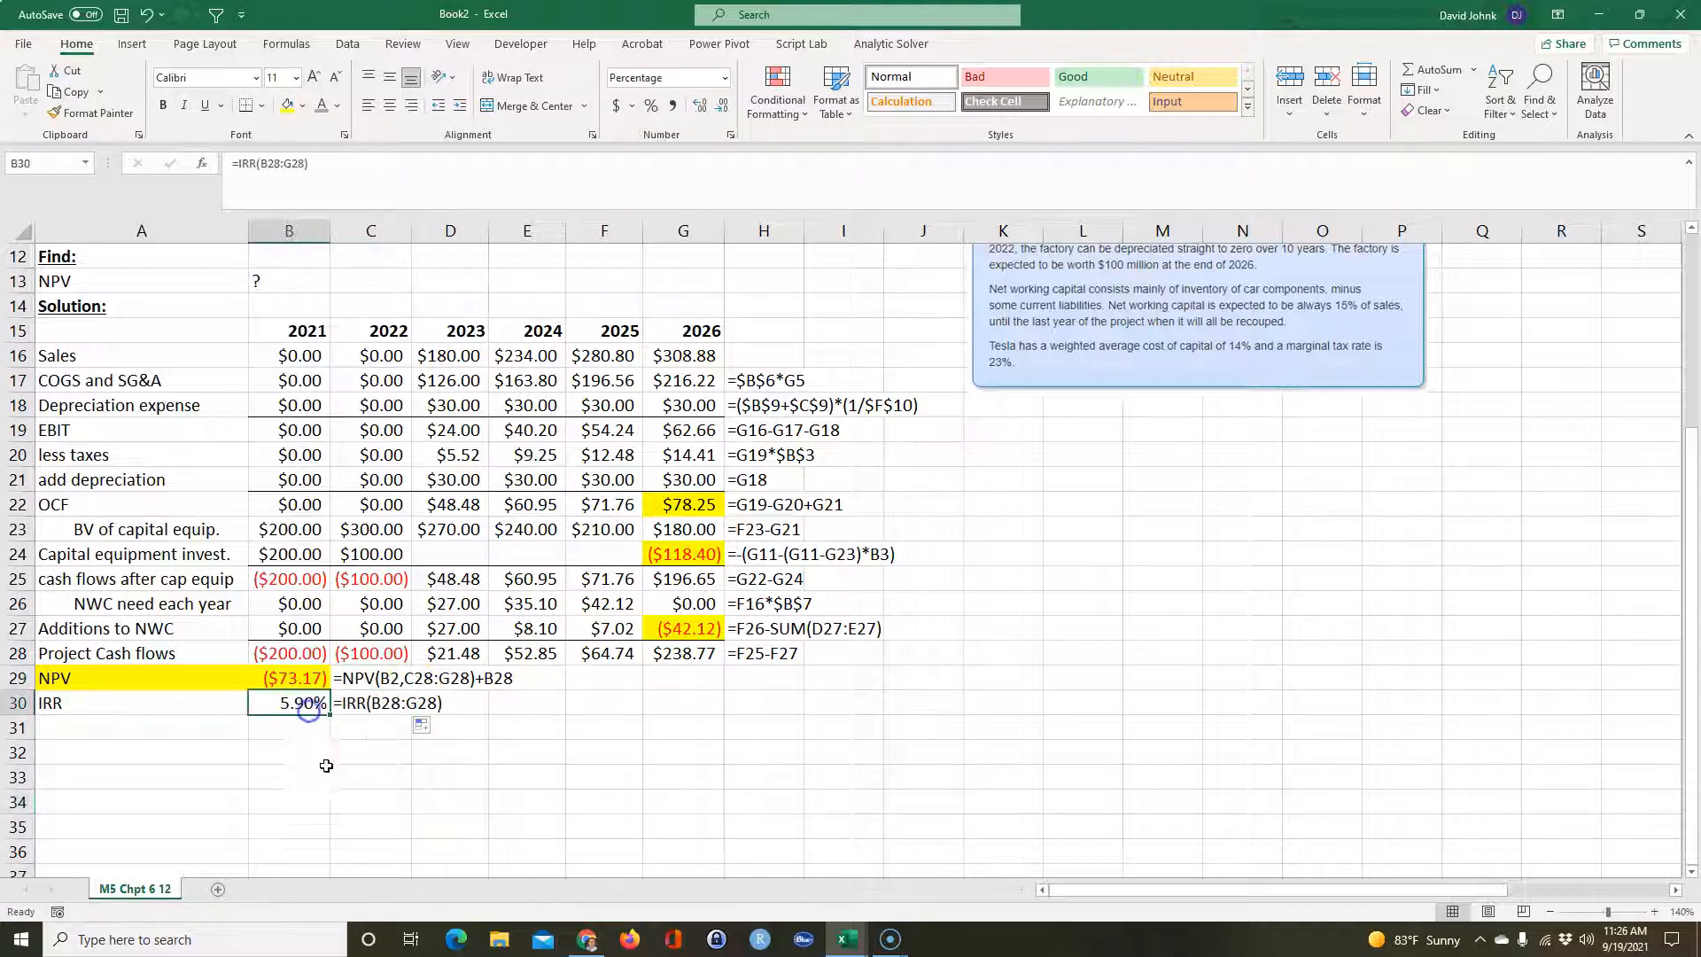
drag(120, 713, 381, 698)
click(340, 779)
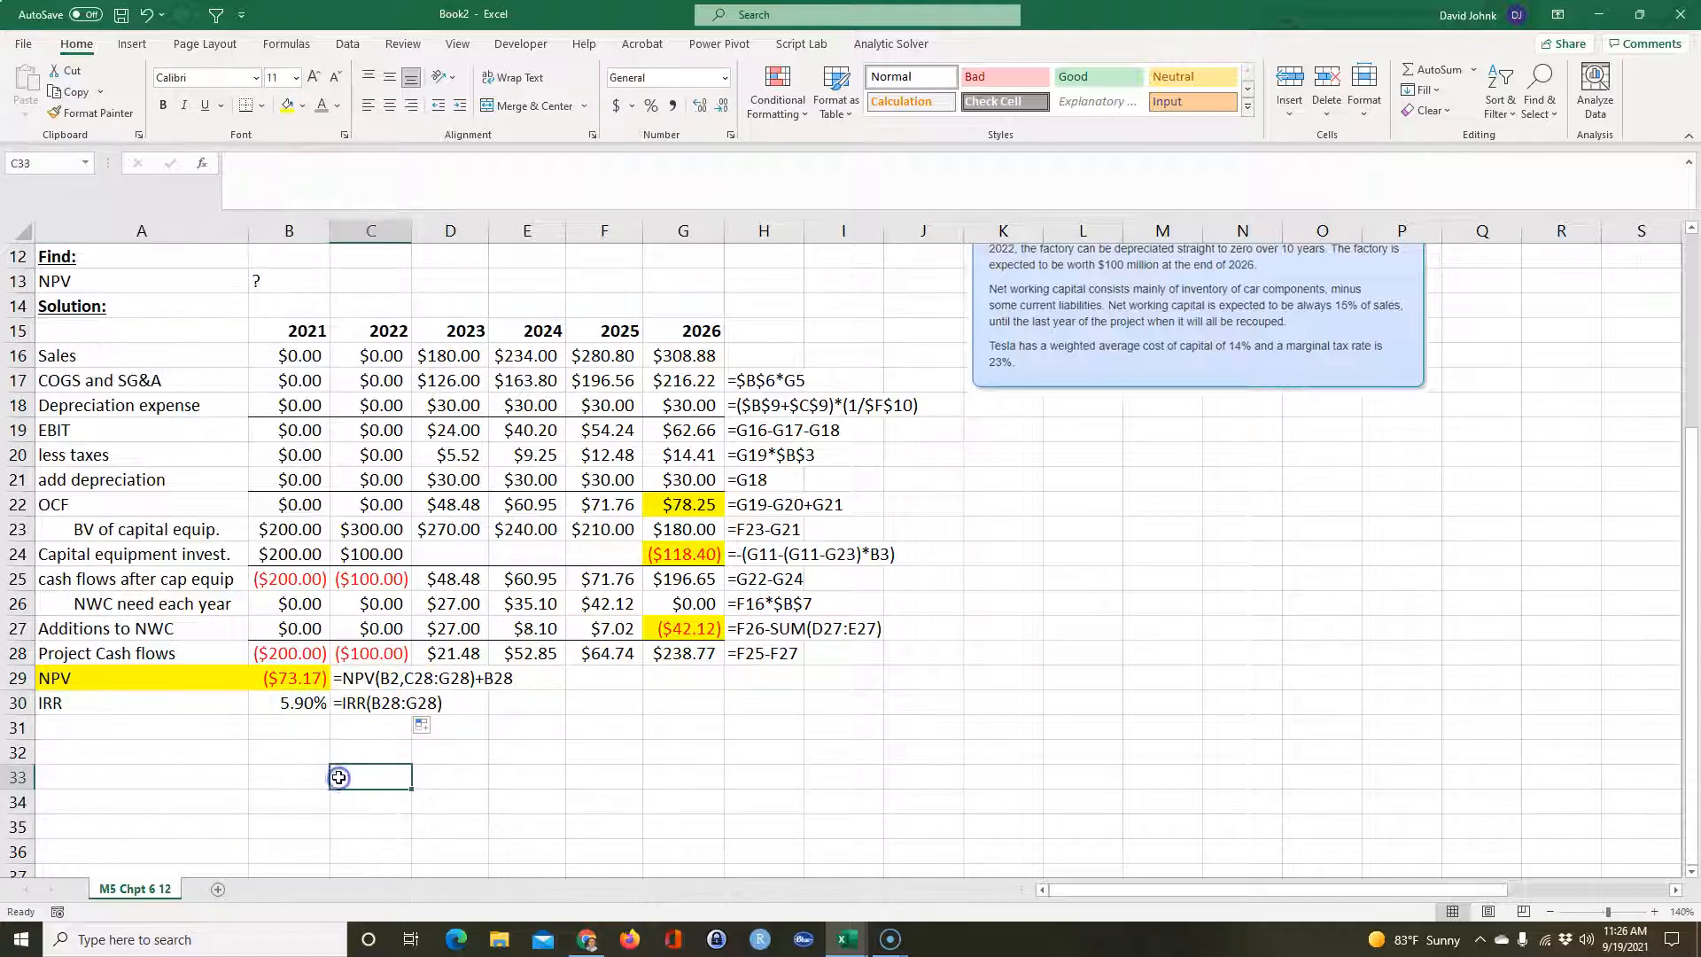
- Highlight the 2026 project cash flow in G28 in yellow
scroll(652, 768, up, 4)
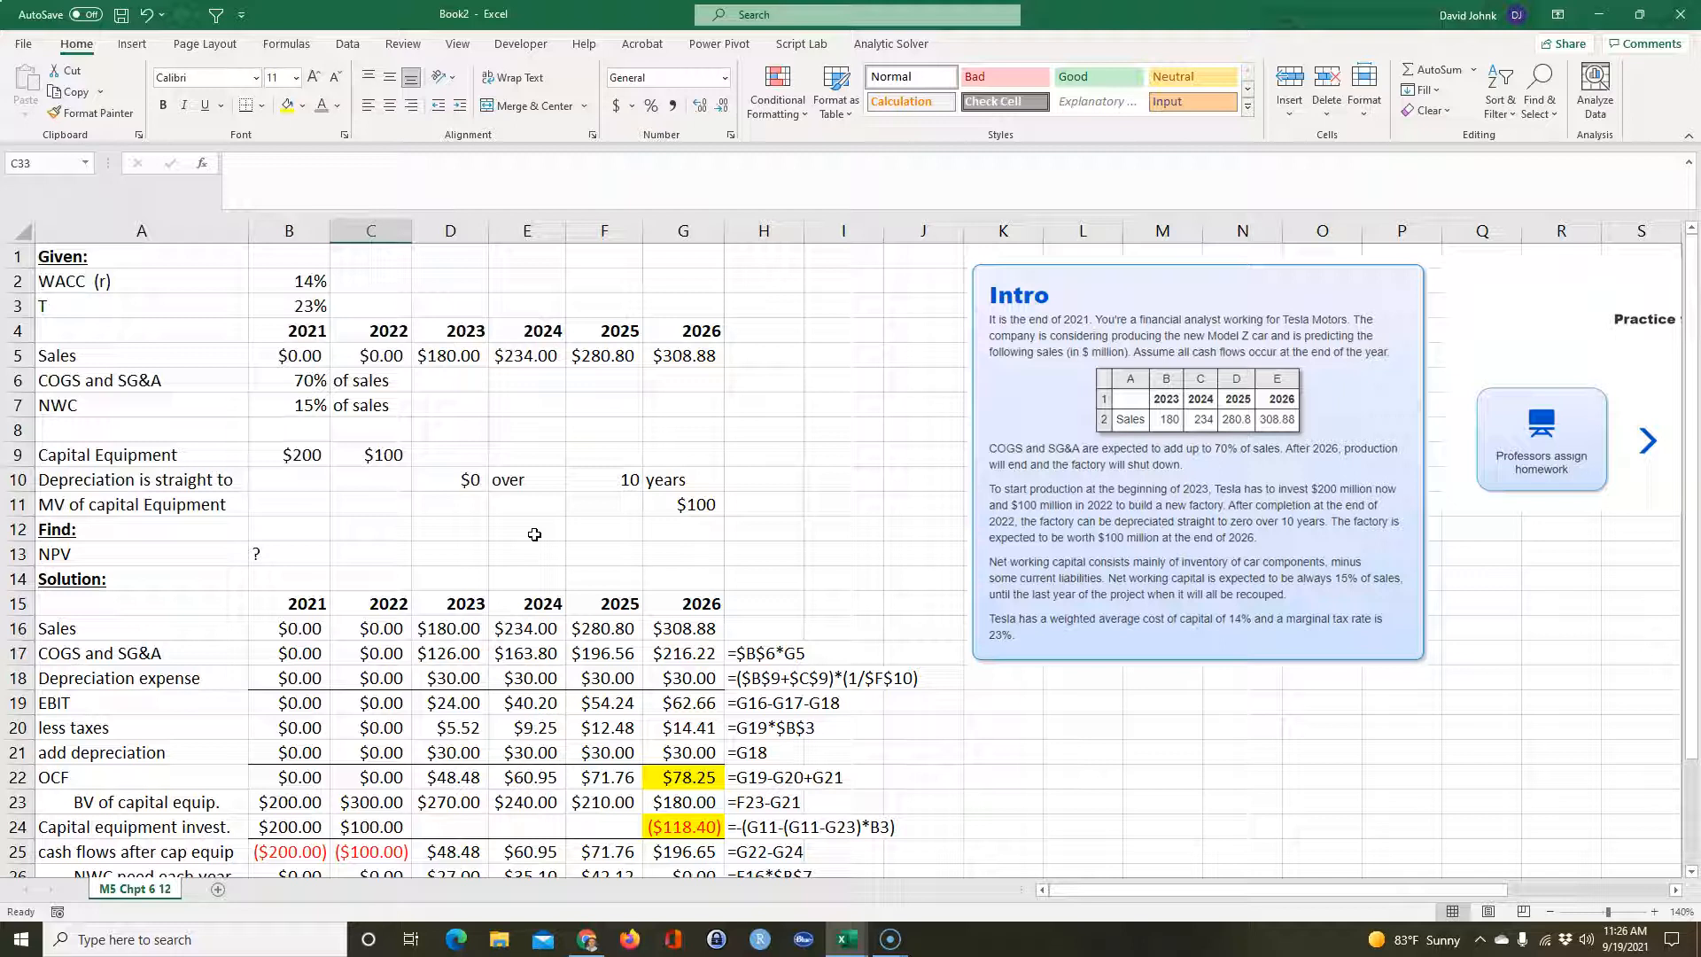
scroll(545, 534, down, 2)
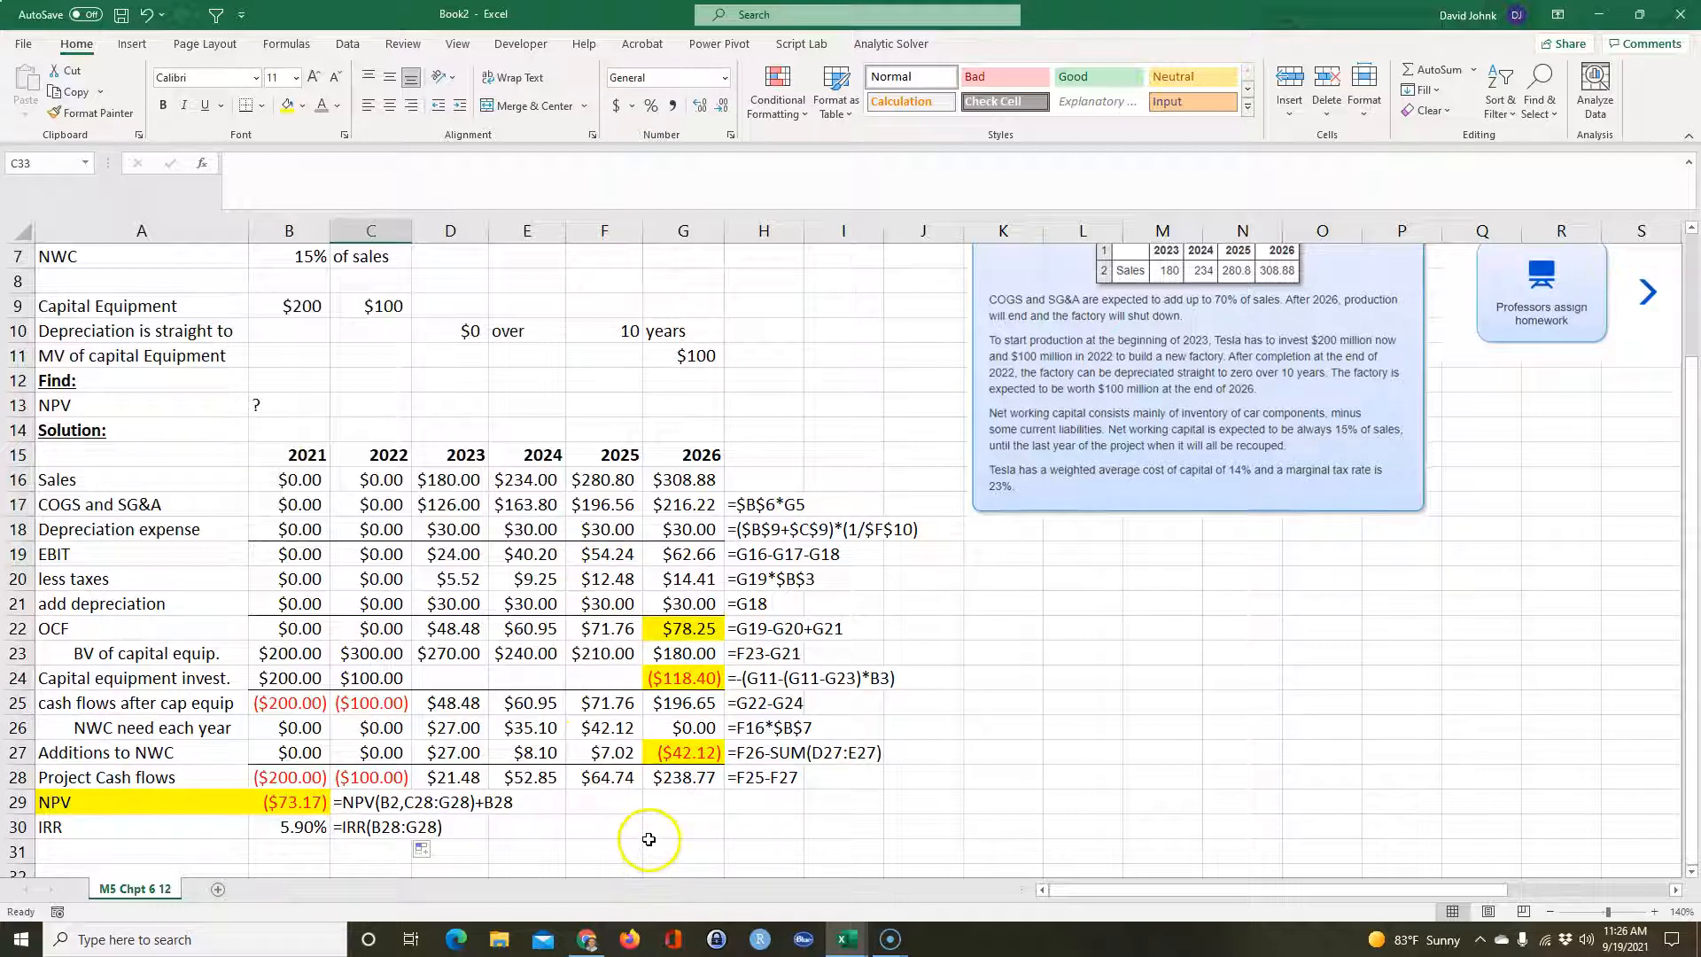
click(669, 782)
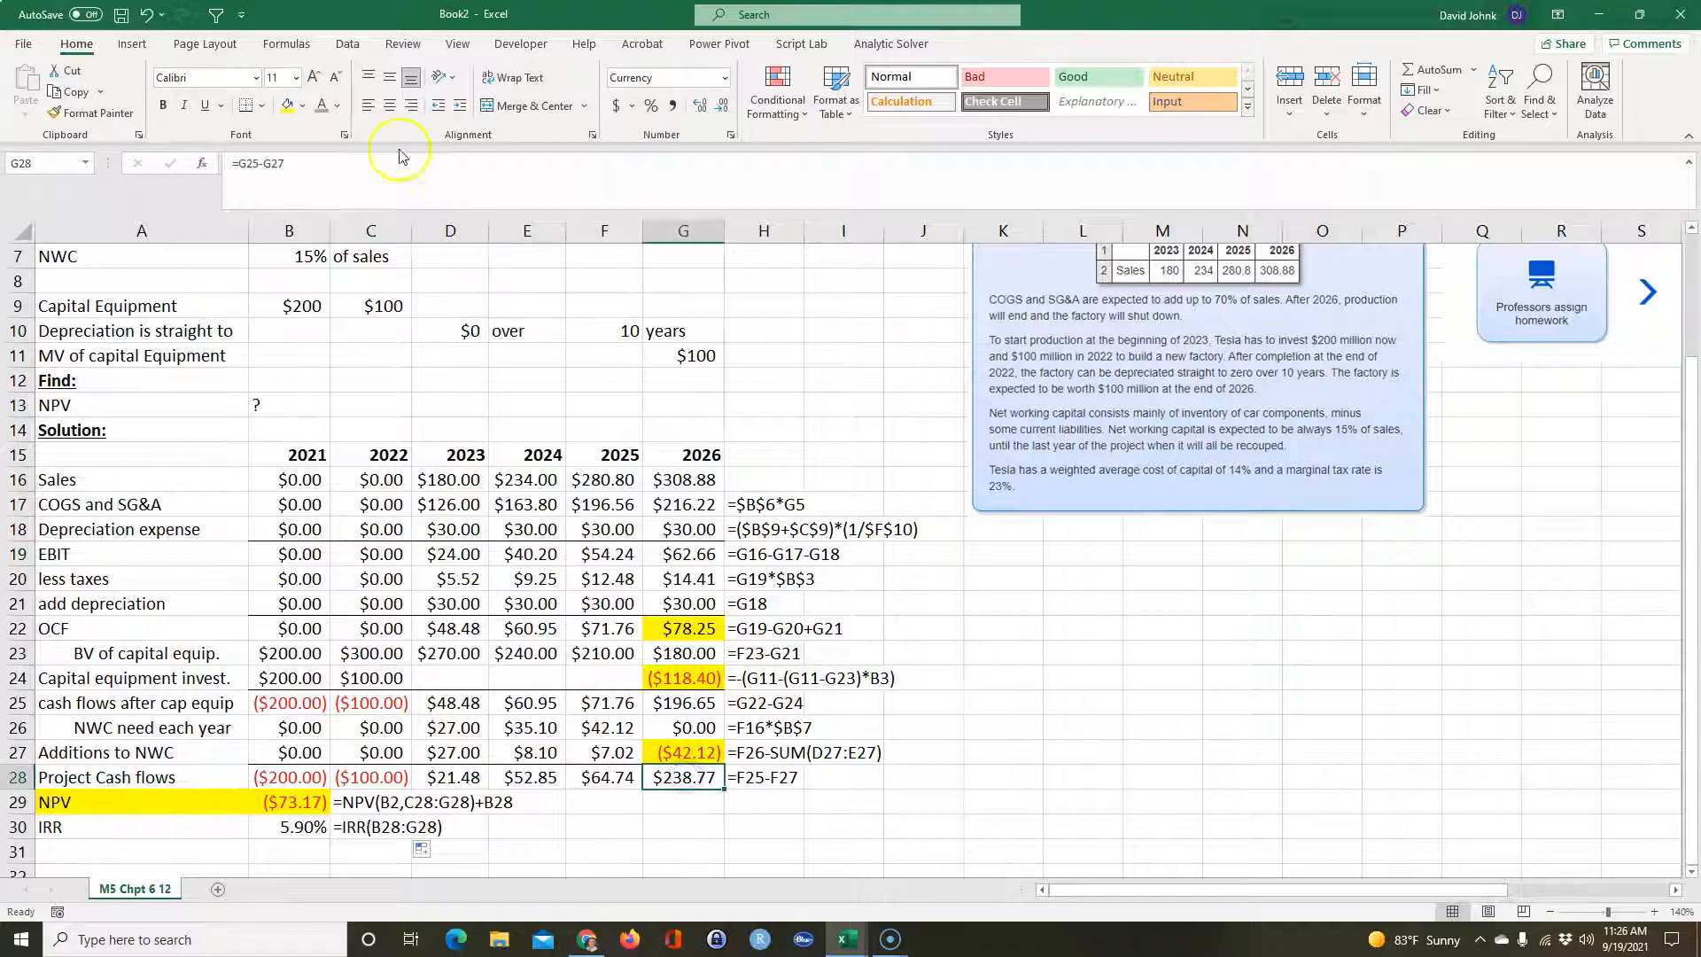
click(288, 107)
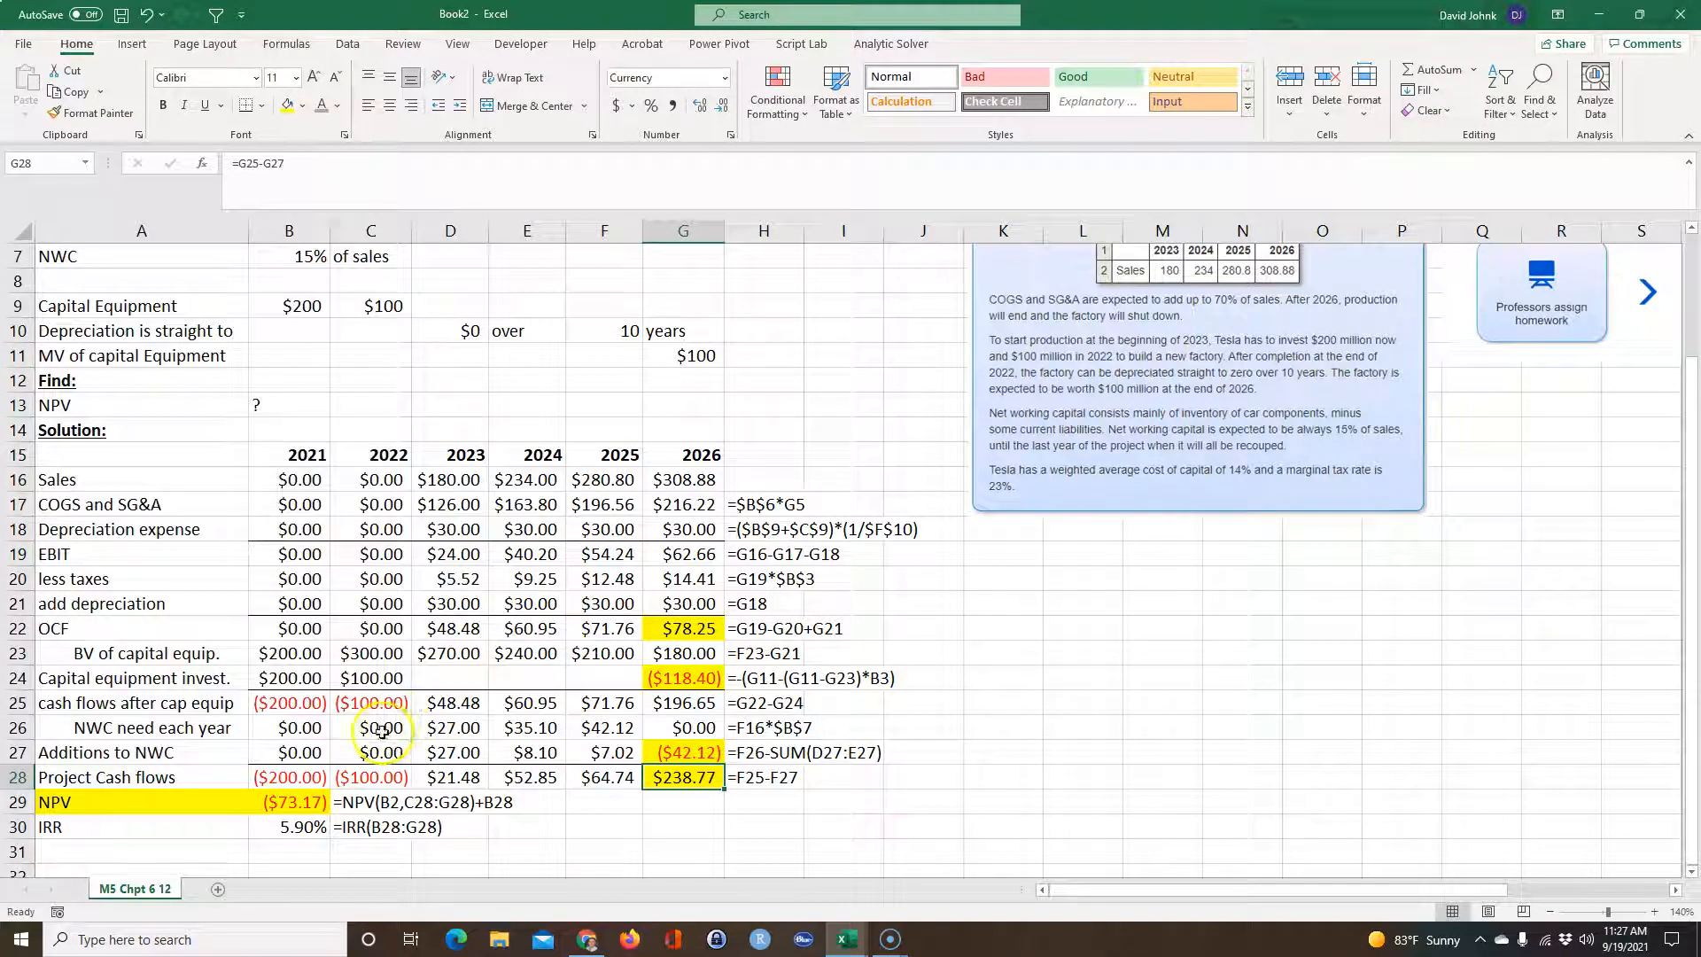
- Review the NWC needs for 2022 and 2023 in row 26 and the 2026 capital equipment investment formula in G24
click(381, 727)
click(466, 731)
click(366, 728)
click(458, 734)
click(366, 726)
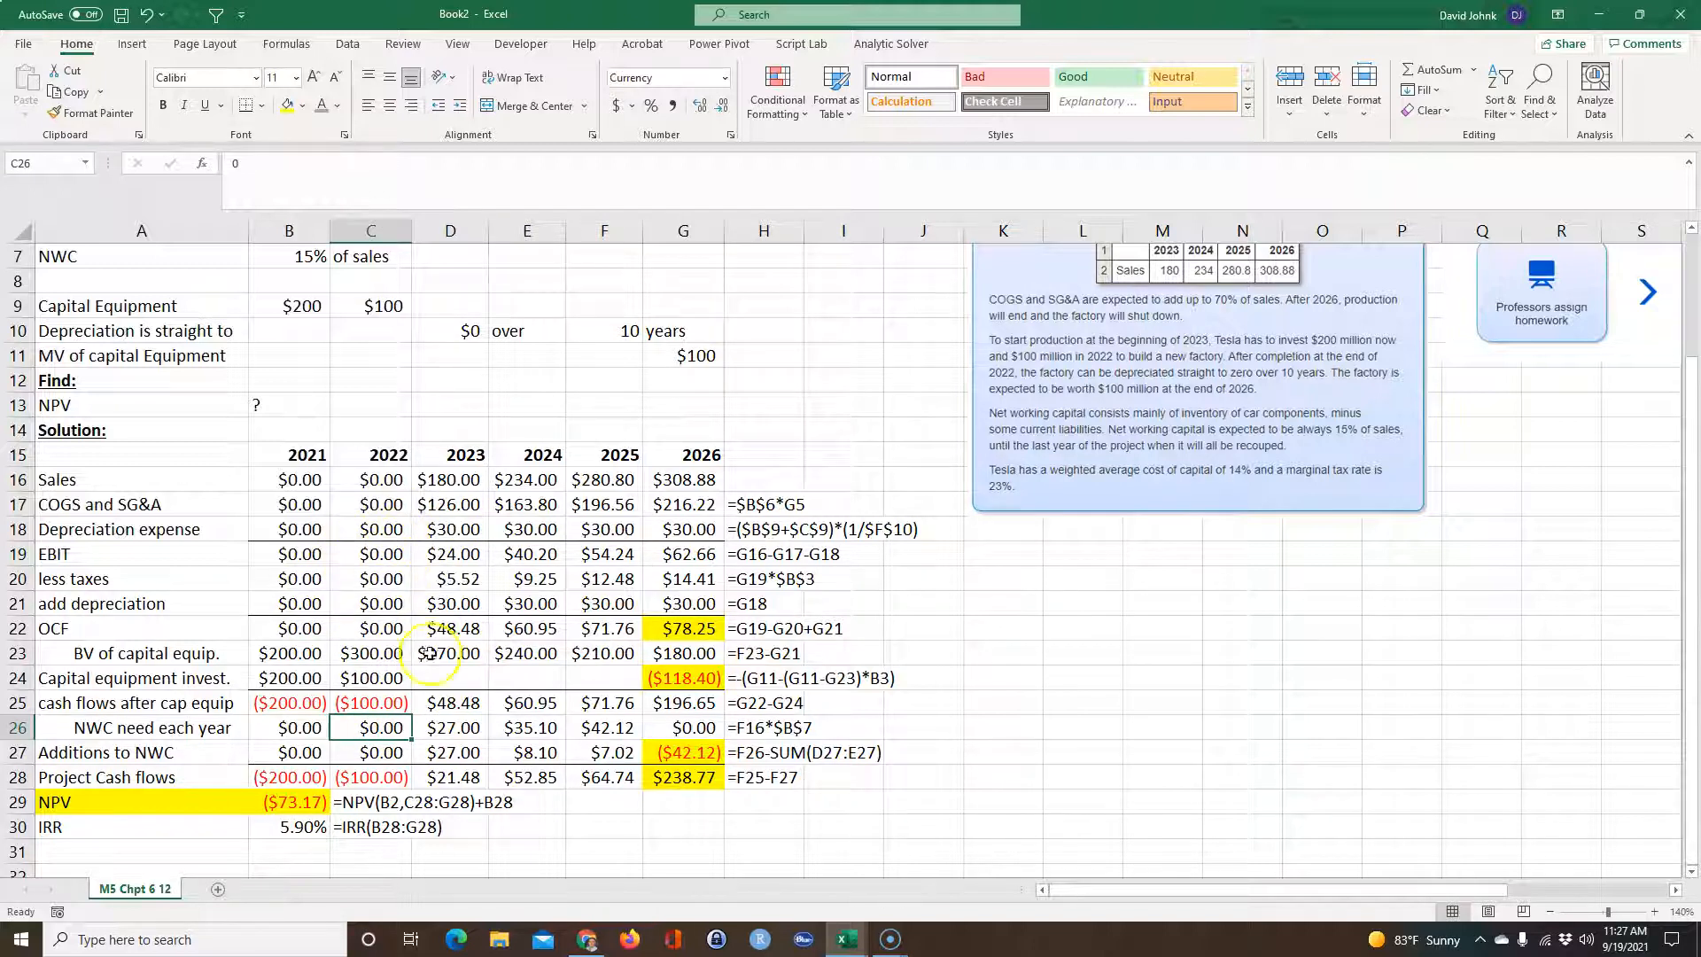
click(560, 815)
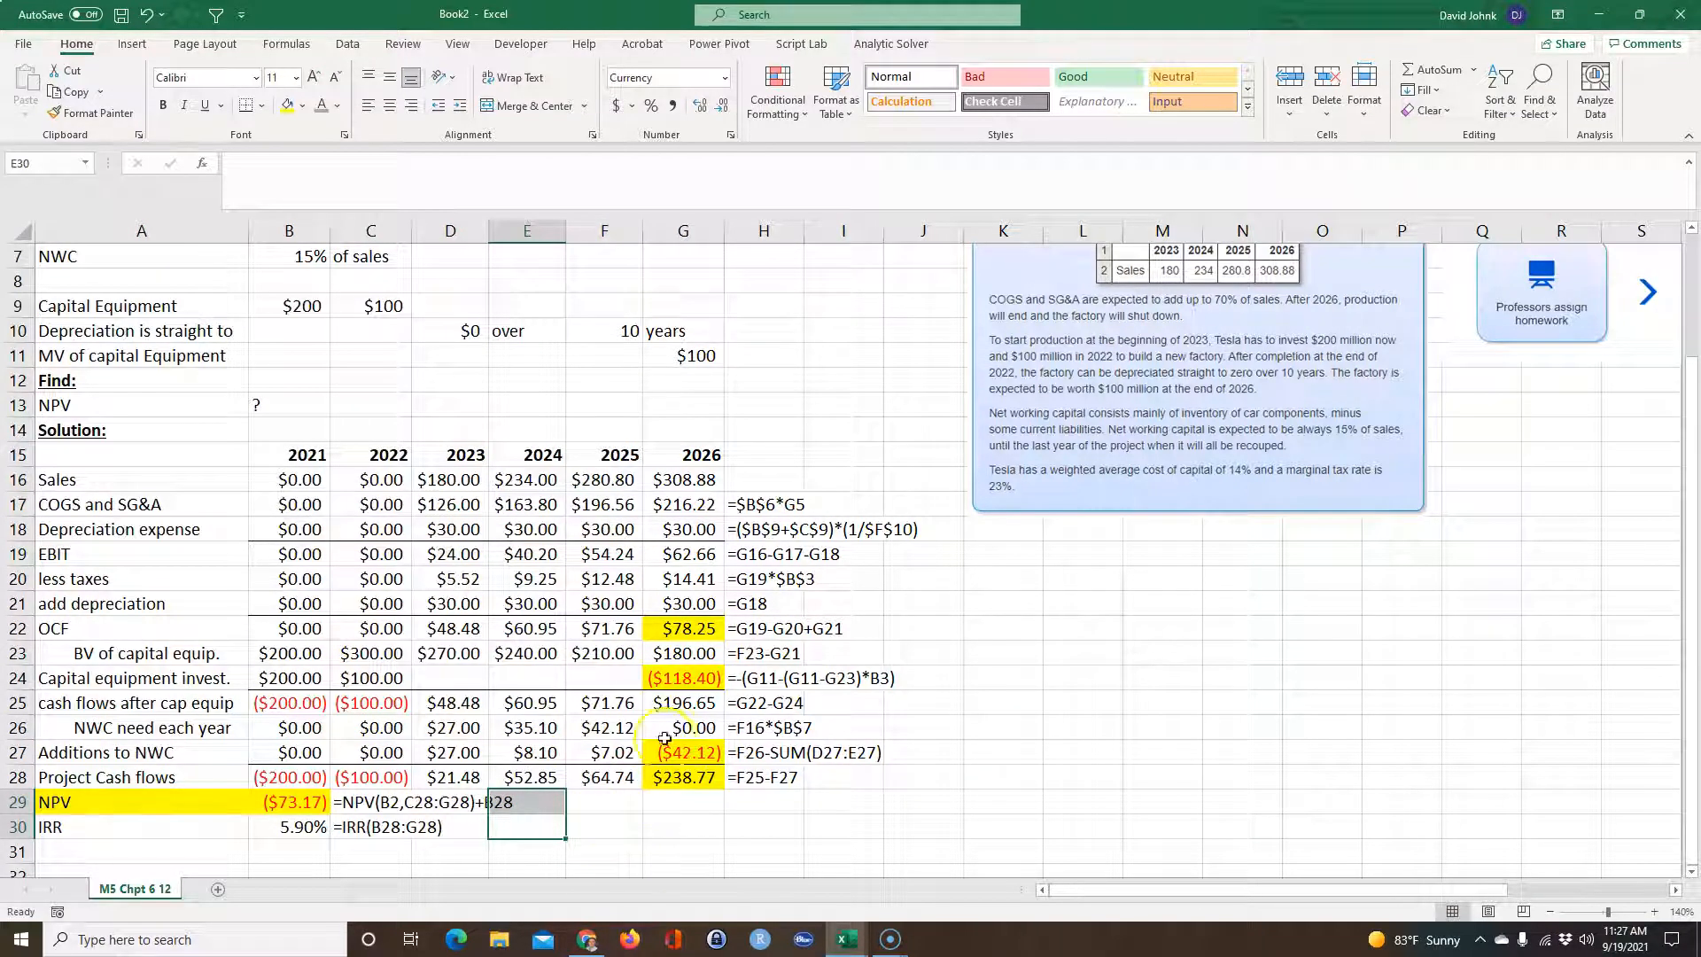
click(696, 678)
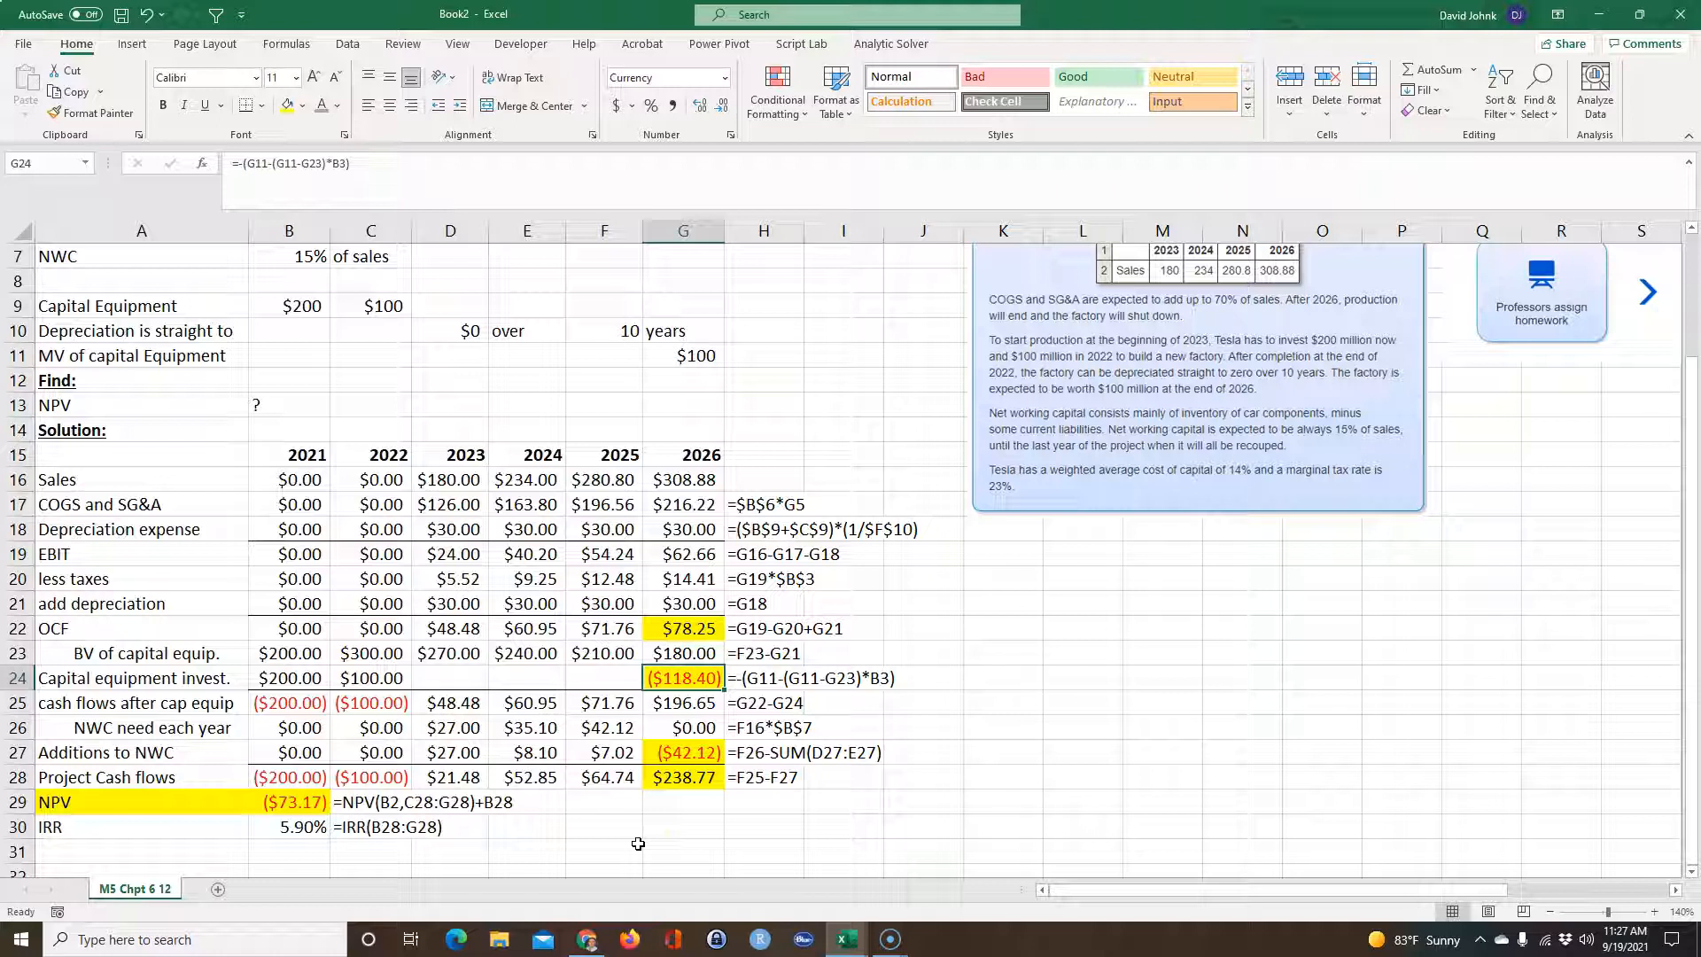
click(573, 848)
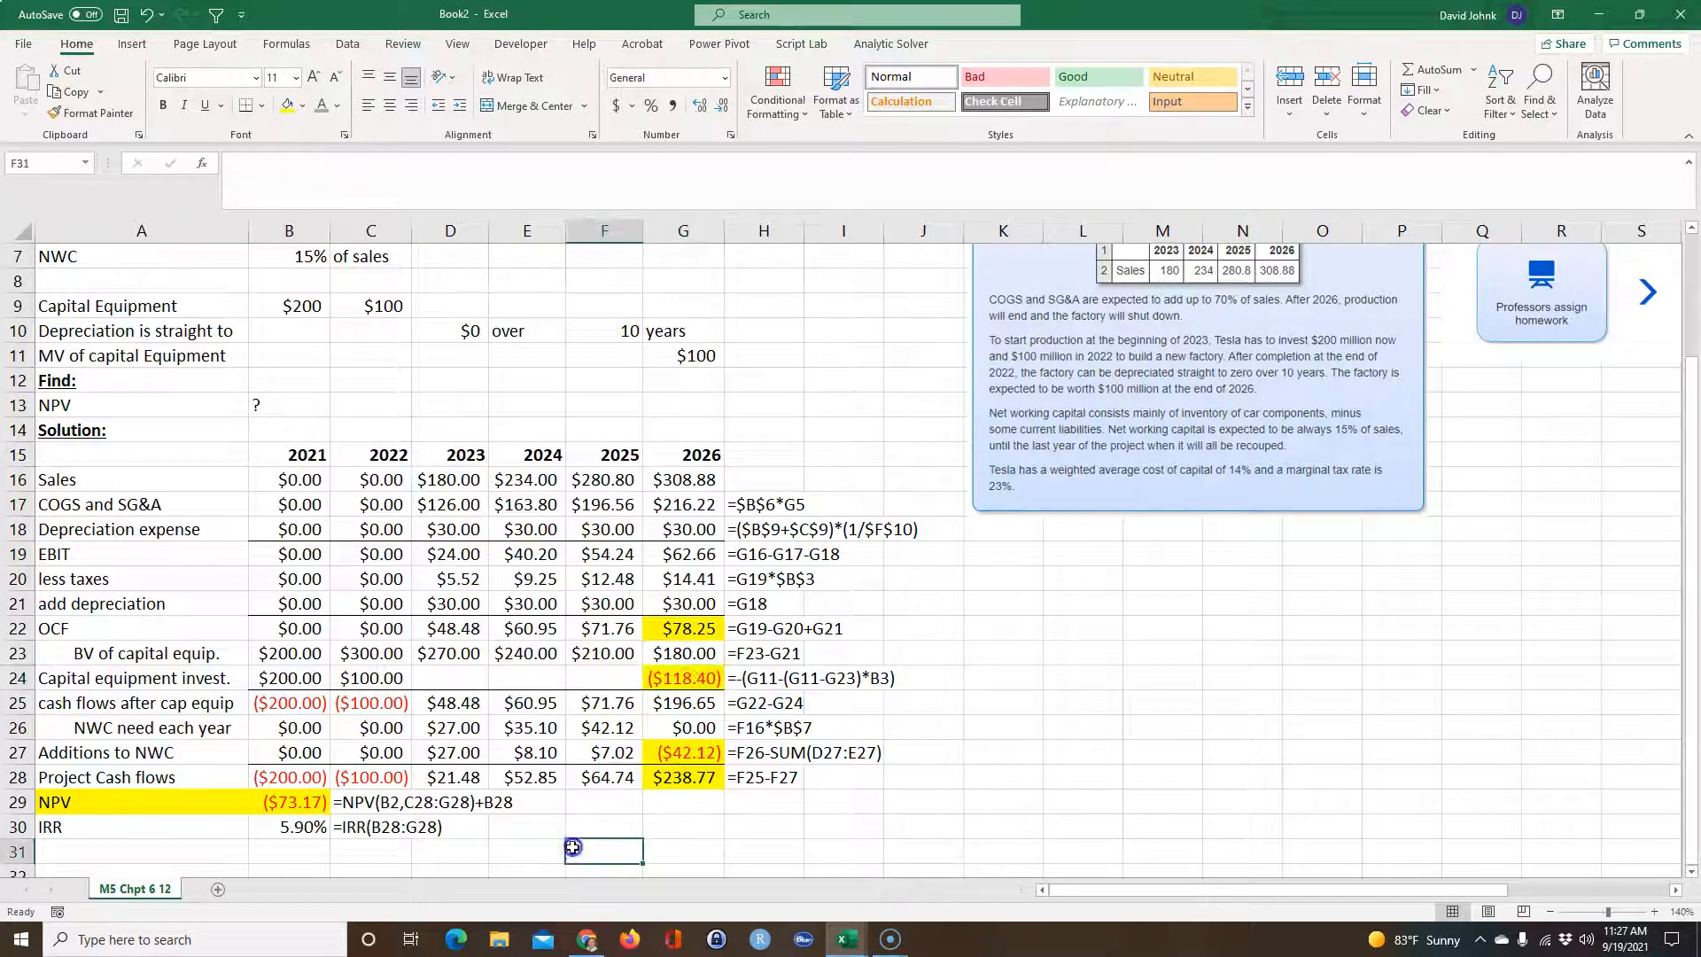